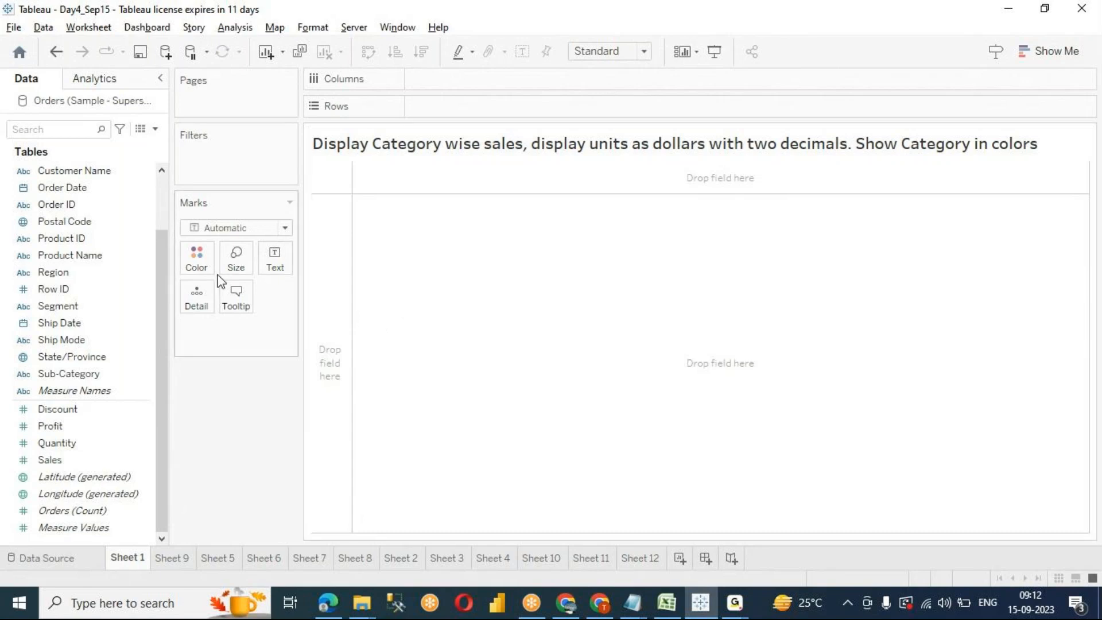
Step: Look through the exercise titles on all the worksheets and return to Sheet 1
left_click(179, 558)
left_click(218, 558)
left_click(264, 558)
left_click(310, 558)
left_click(394, 558)
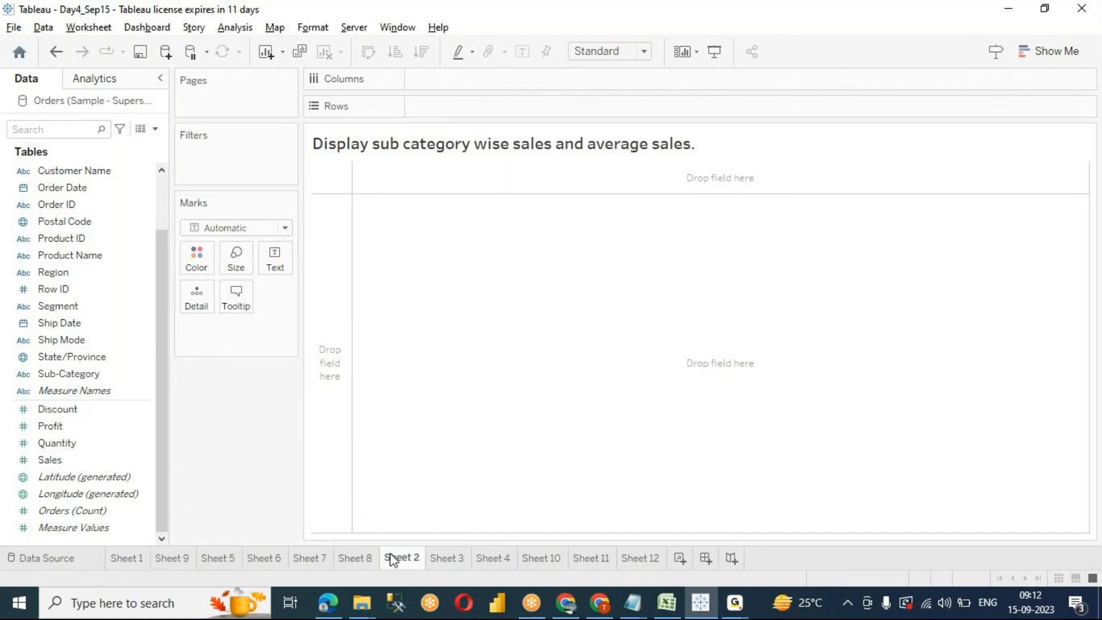
left_click(447, 558)
left_click(494, 559)
left_click(541, 558)
left_click(591, 558)
left_click(641, 560)
left_click(137, 558)
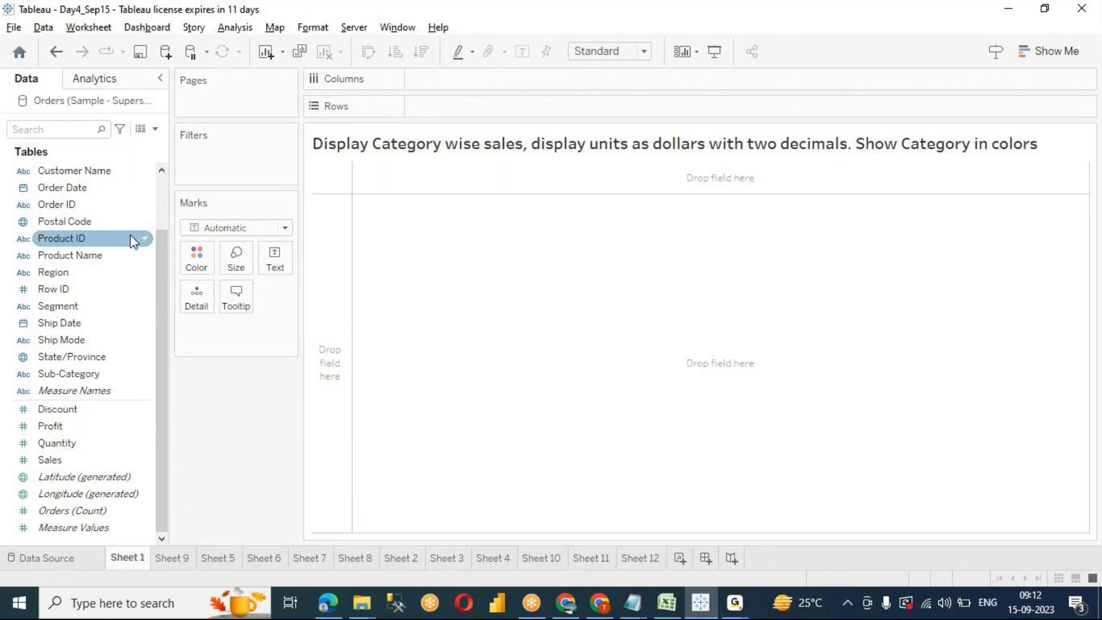
Step: Build a bar chart of sales by category with Category on Columns and Sales on Rows
scroll(161, 318, "up", 2)
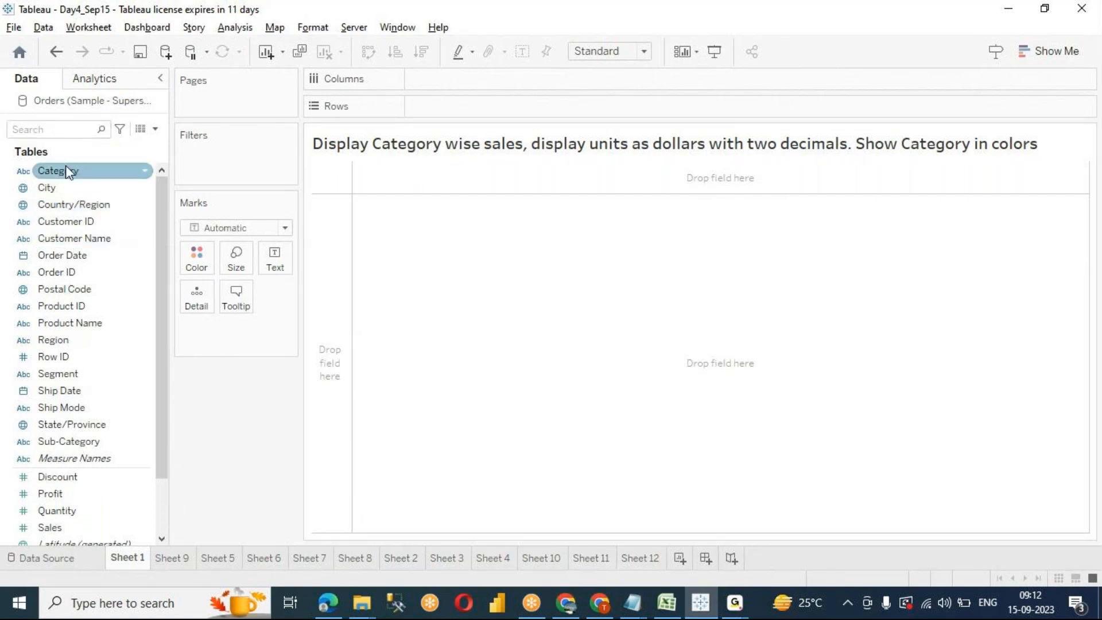
left_click_drag(73, 175, 462, 108)
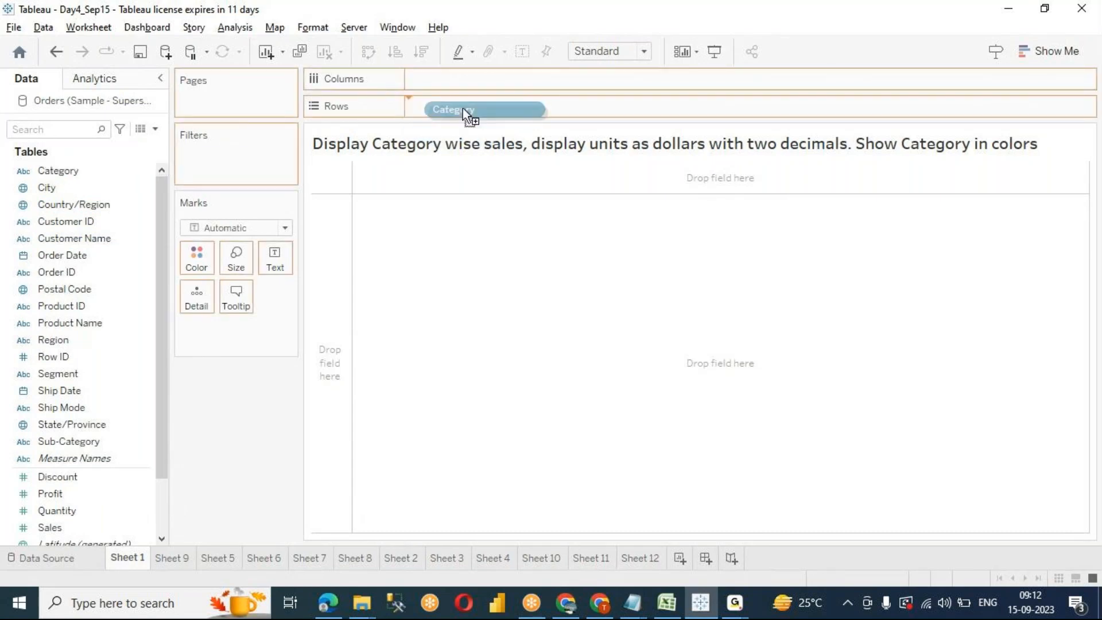
left_click_drag(462, 108, 491, 86)
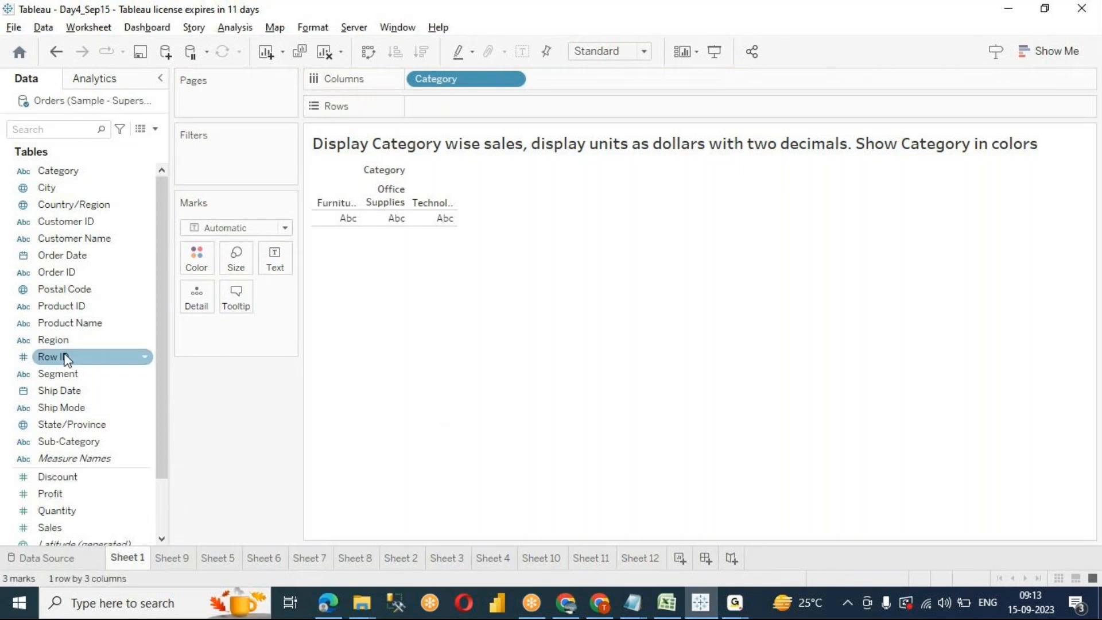
scroll(67, 359, "down", 2)
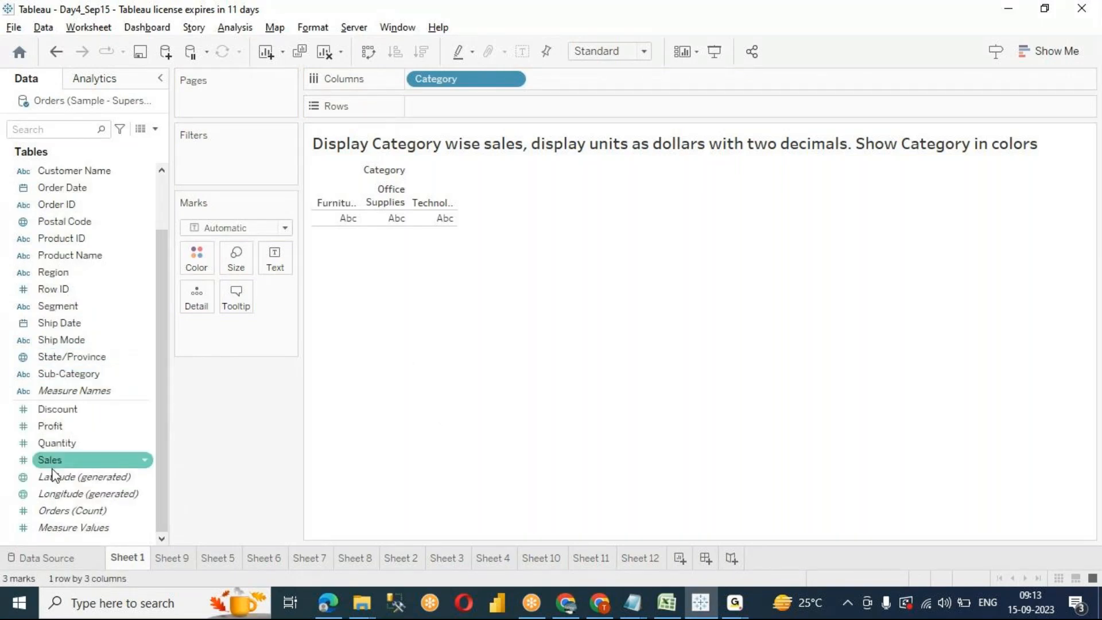
mouse_move(55, 463)
left_mouse_down()
mouse_move(380, 150)
mouse_move(477, 102)
mouse_move(458, 119)
left_mouse_up()
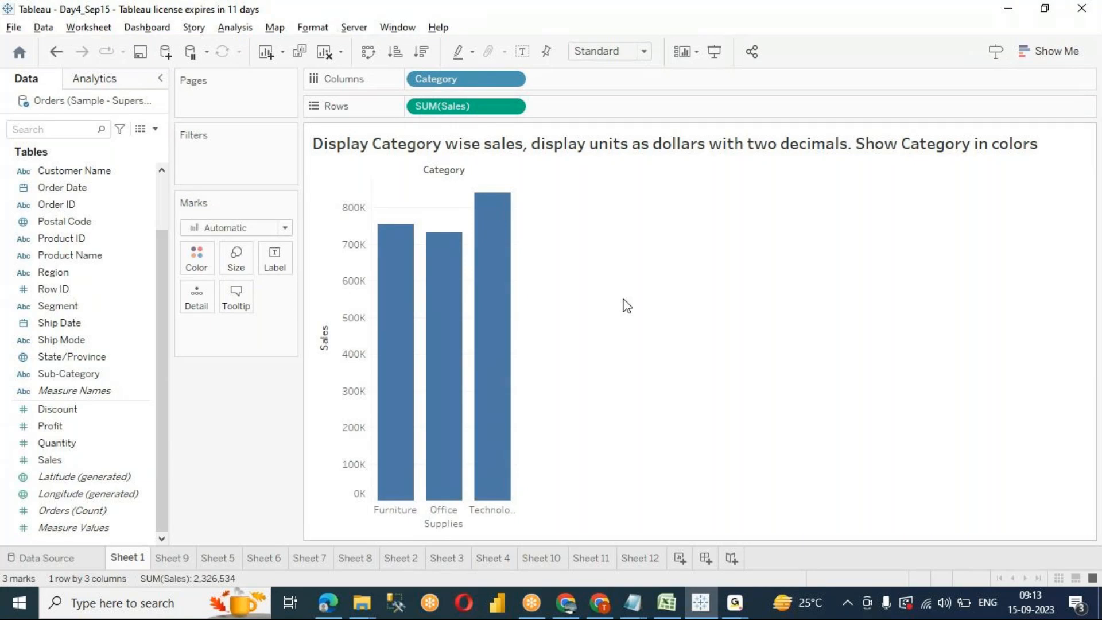
Step: Widen the bar chart and show mark labels on the category bars
key("ctrl+Right")
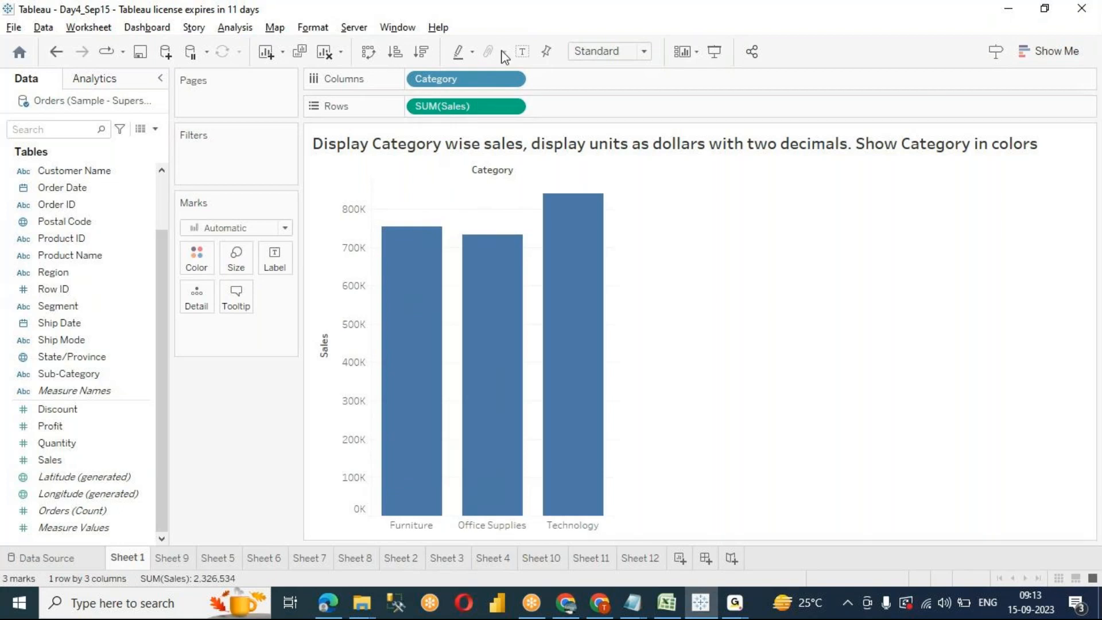
left_click(522, 52)
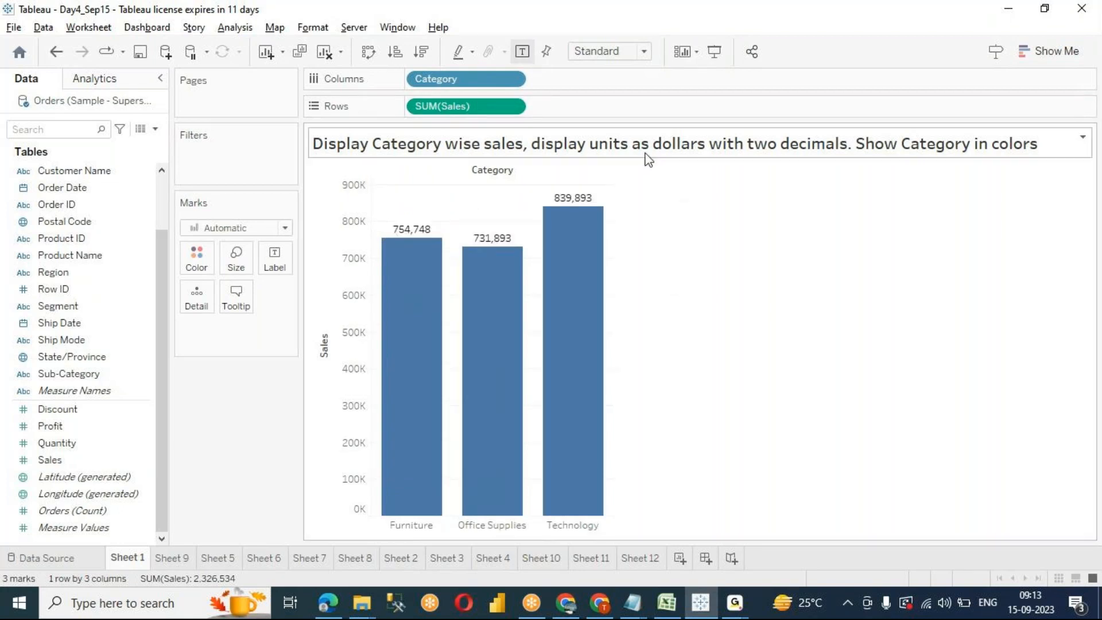
mouse_move(582, 198)
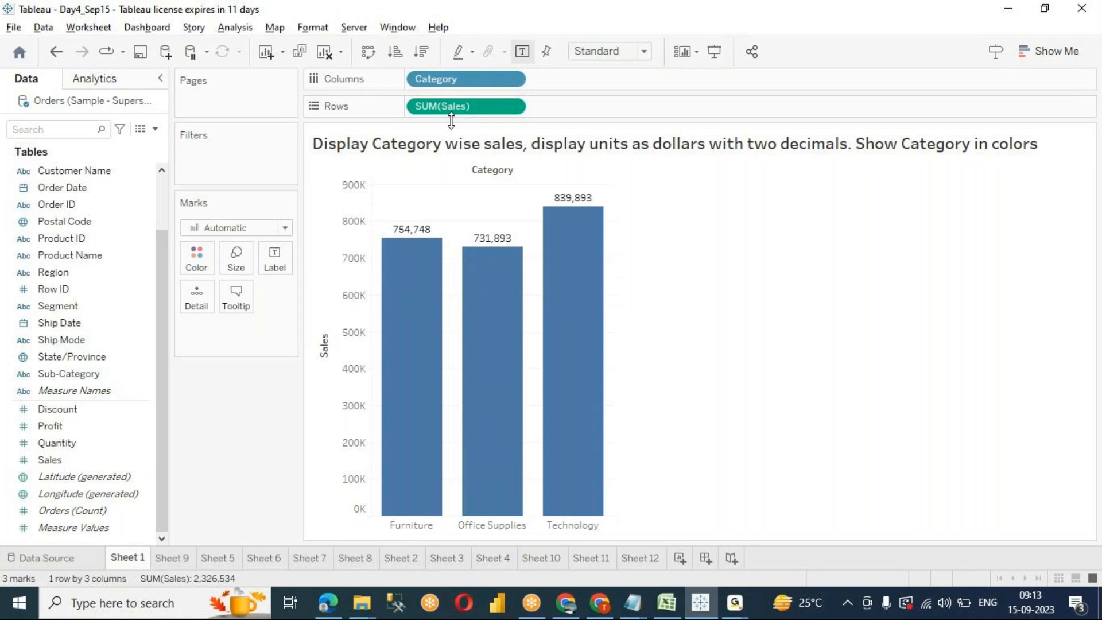
right_click(469, 109)
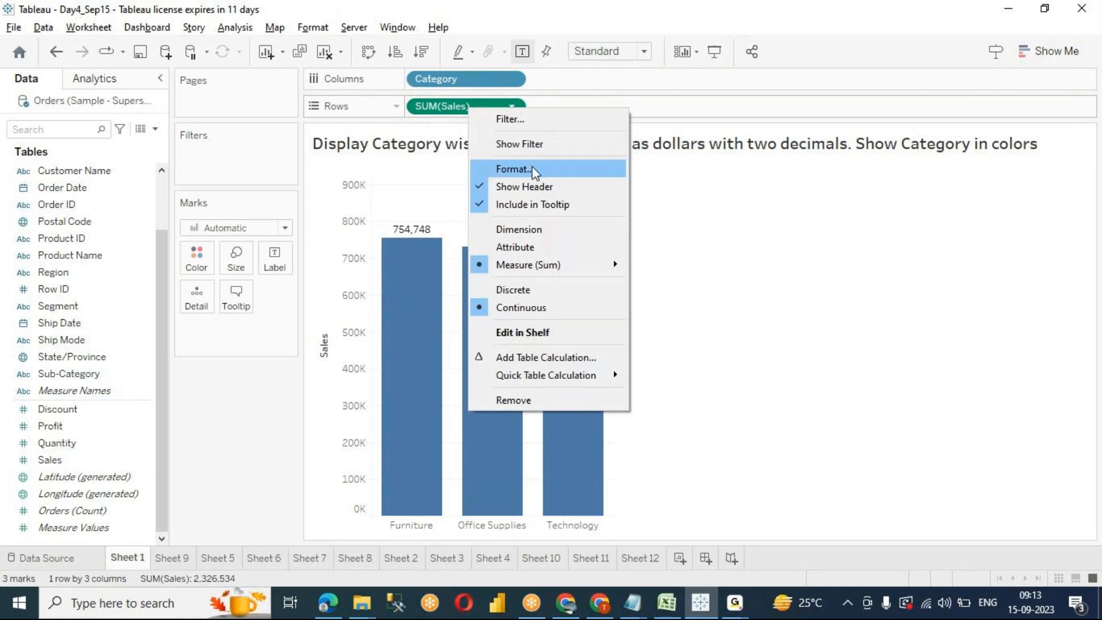
left_click(721, 227)
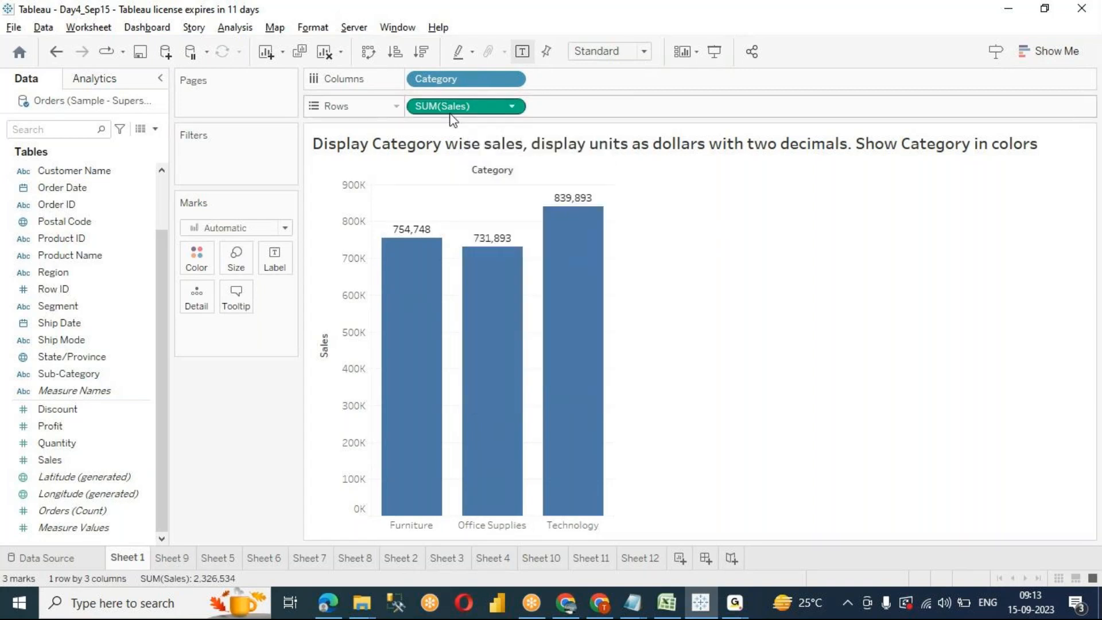
left_click(512, 109)
key("Escape")
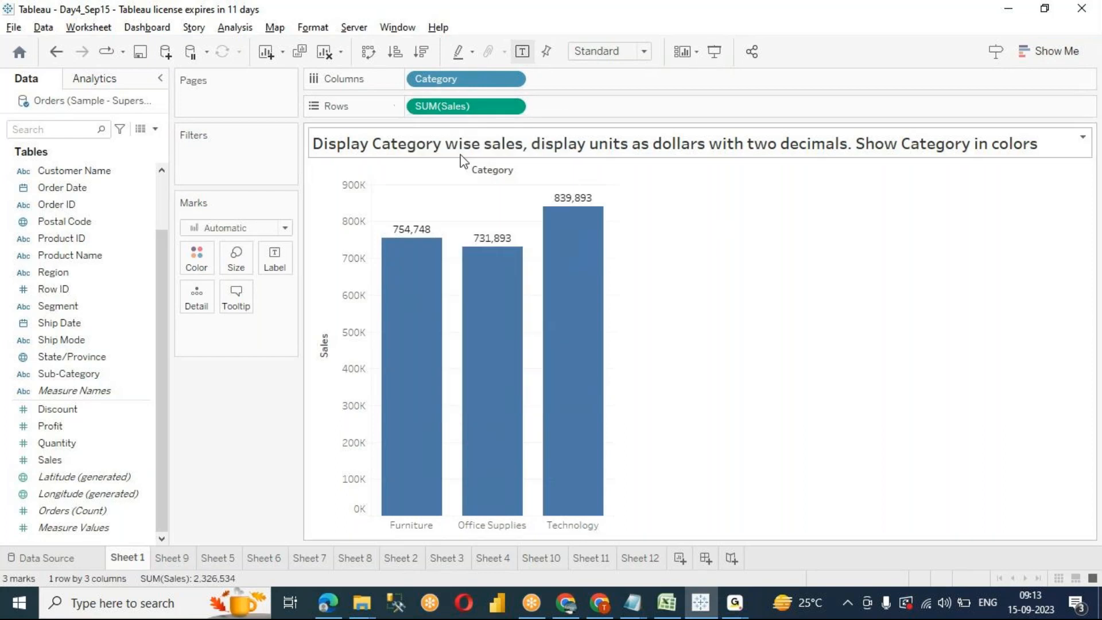
Step: Format the SUM(Sales) pane numbers as Currency (Standard) with the English (United States) locale
right_click(463, 113)
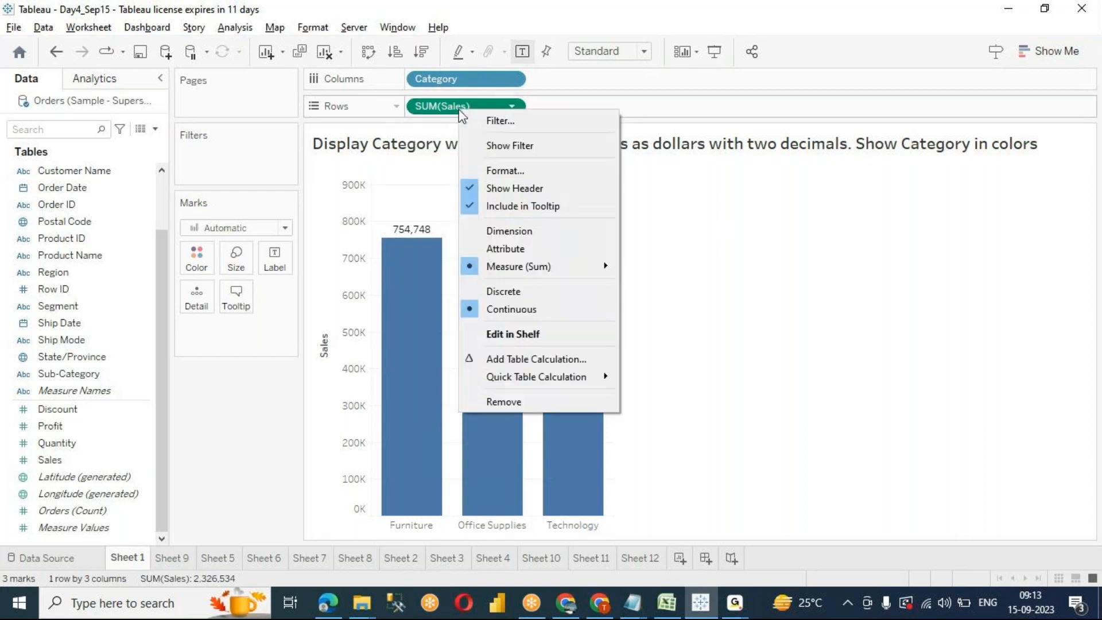
left_click(508, 169)
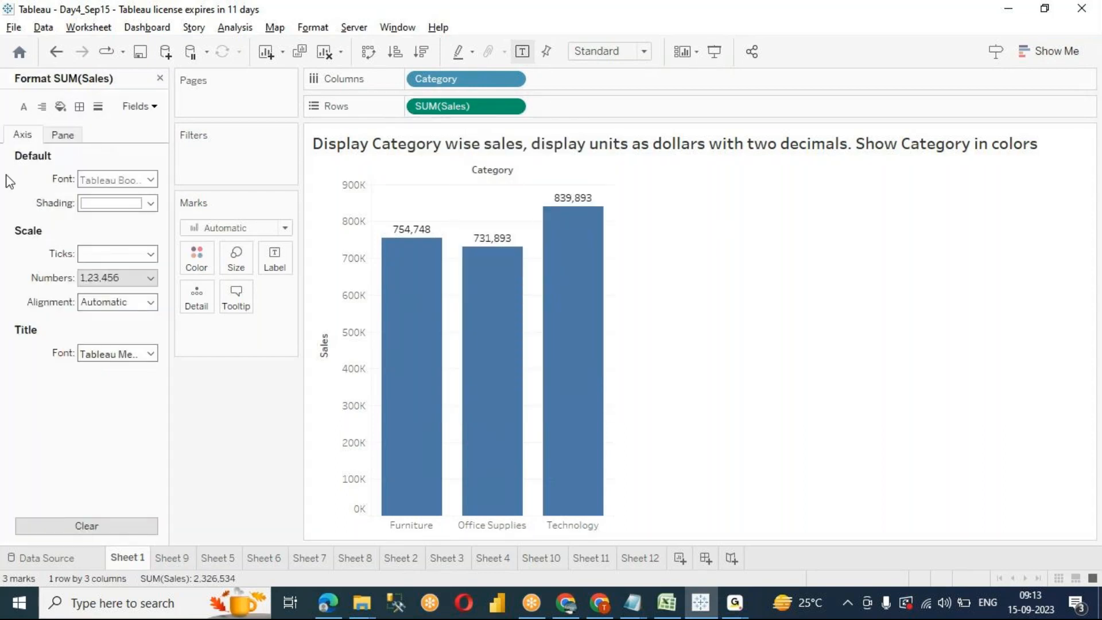
left_click(61, 138)
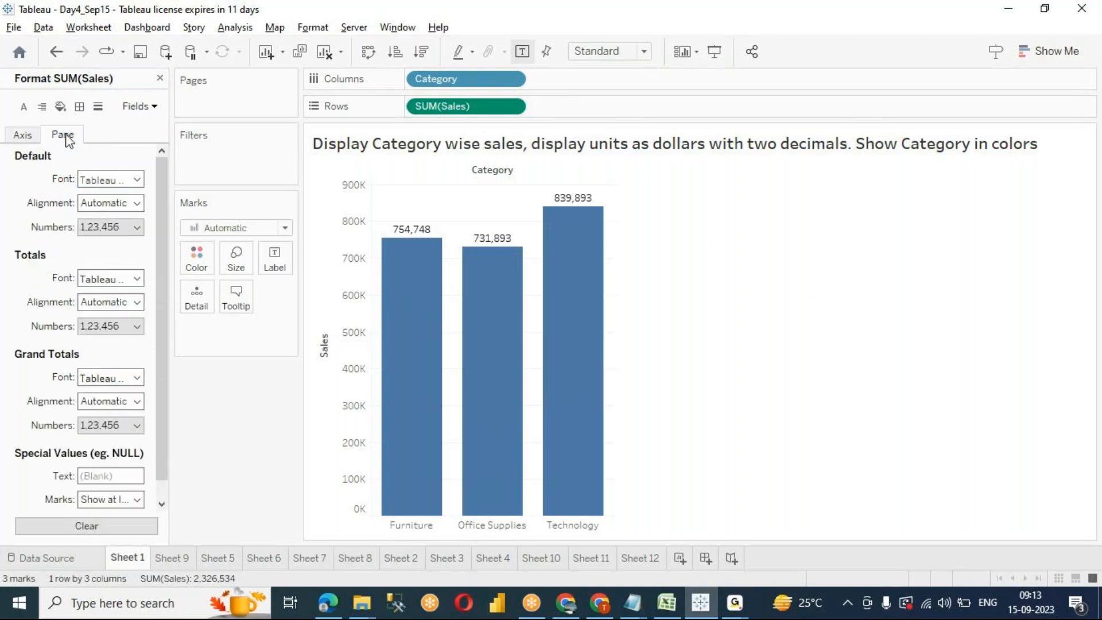
left_click(22, 135)
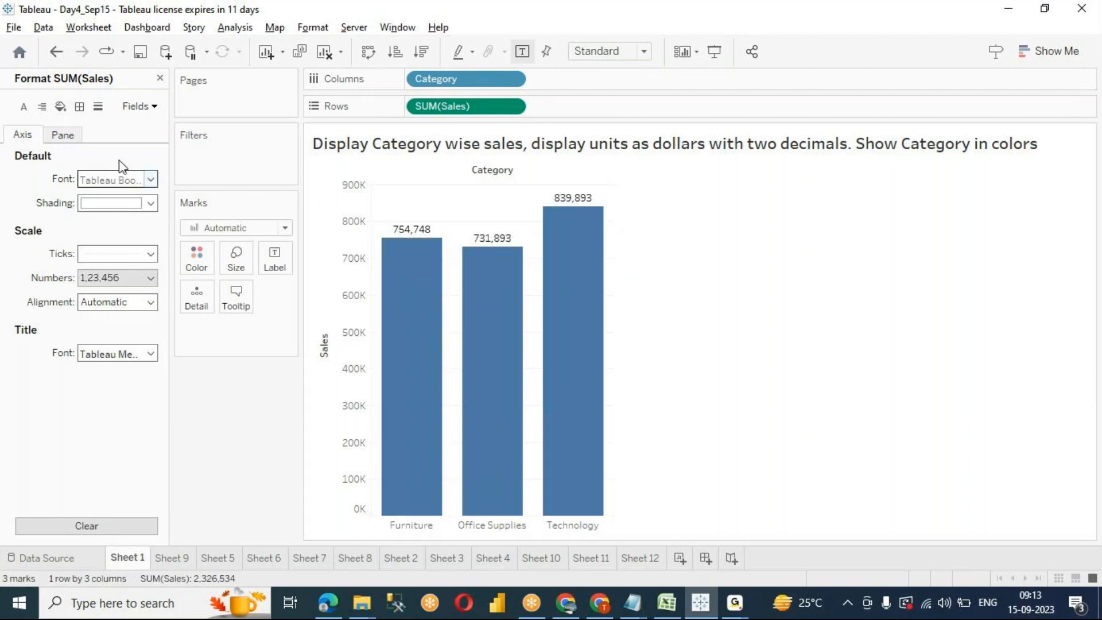
left_click(64, 138)
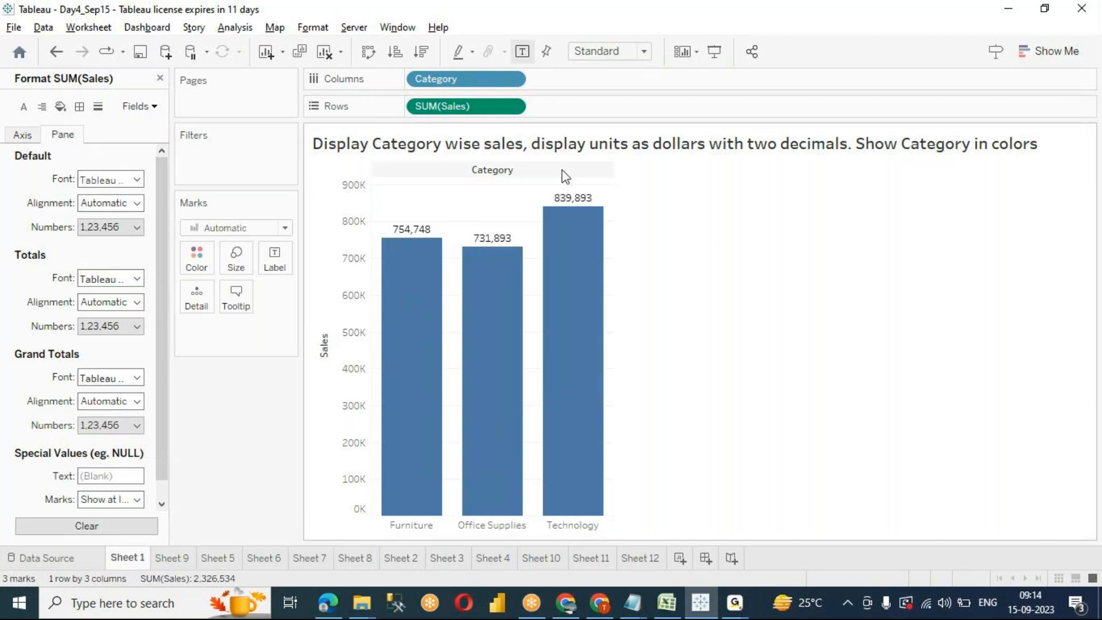
left_click(115, 229)
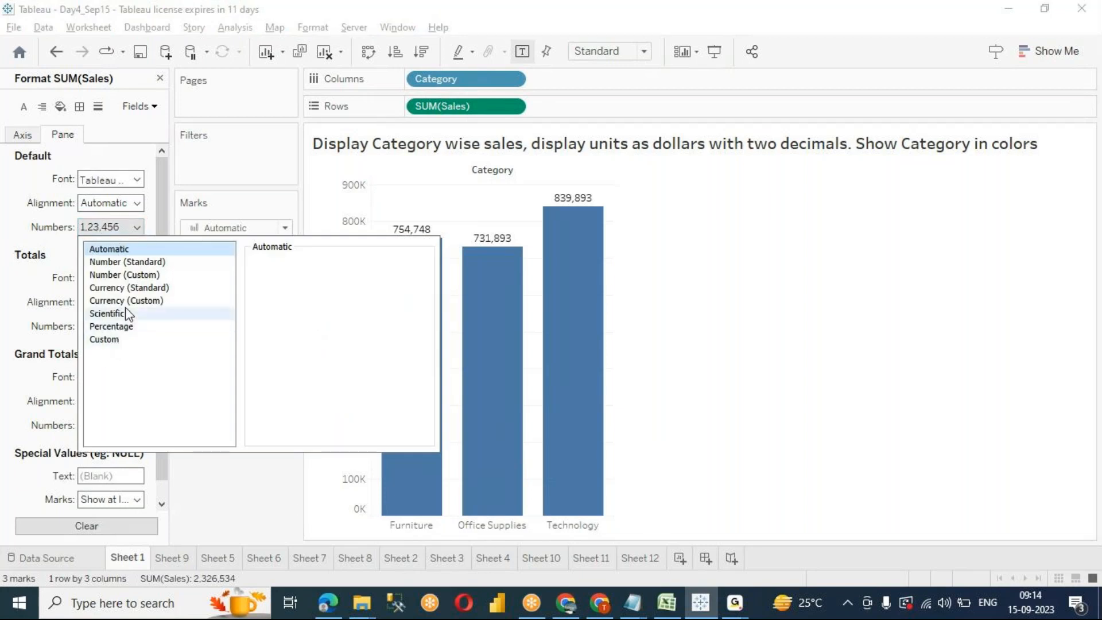
left_click(143, 288)
left_click(314, 278)
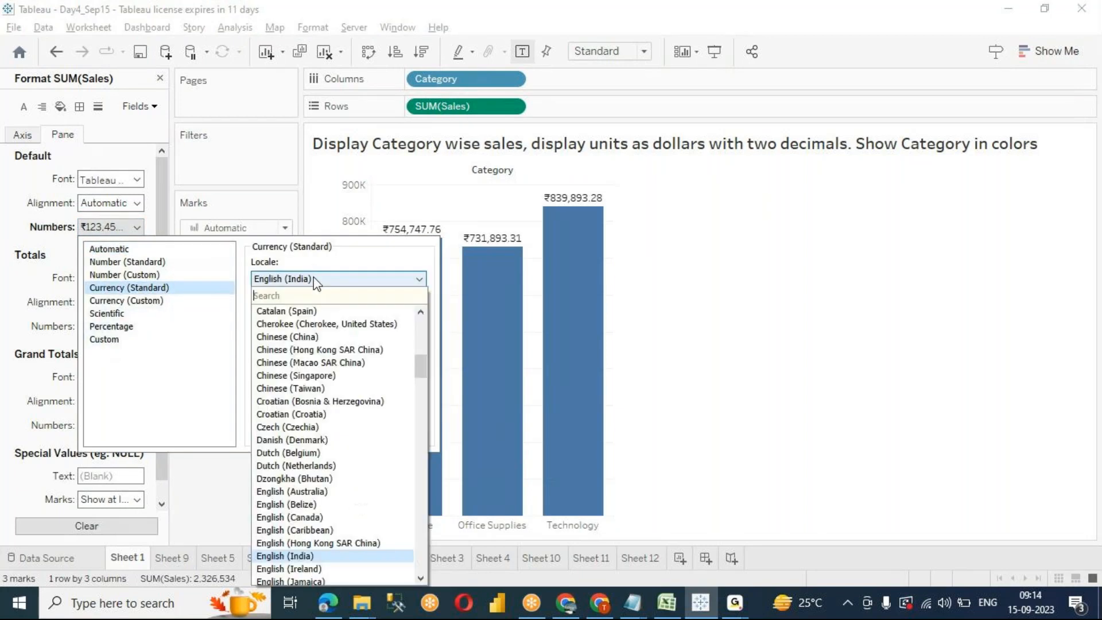
scroll(368, 515, "down", 5)
scroll(368, 515, "down", 3)
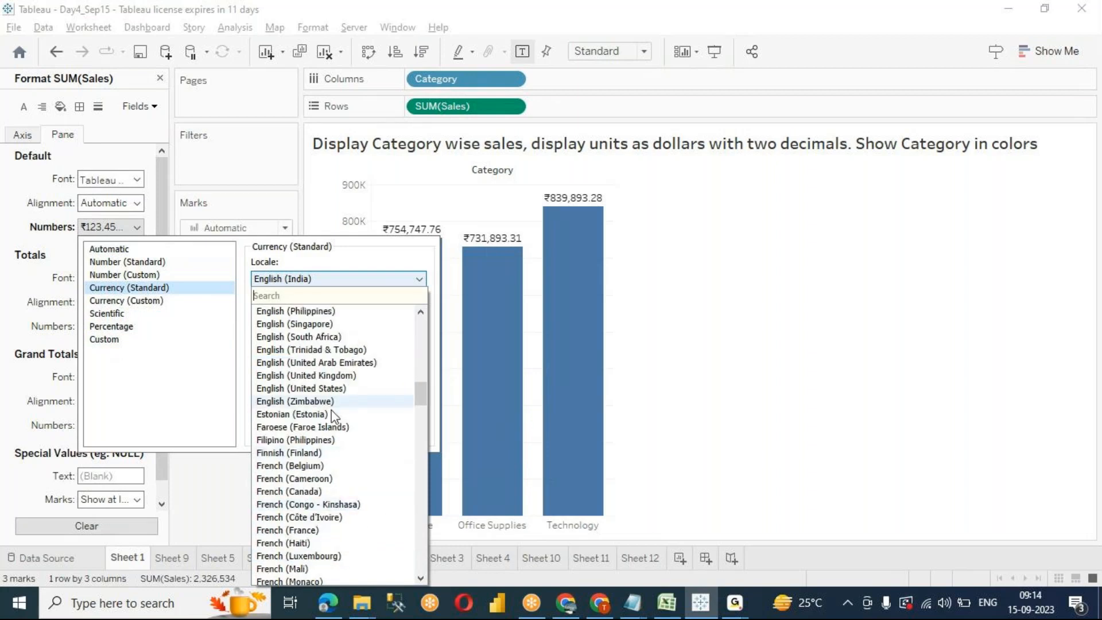
left_click(333, 389)
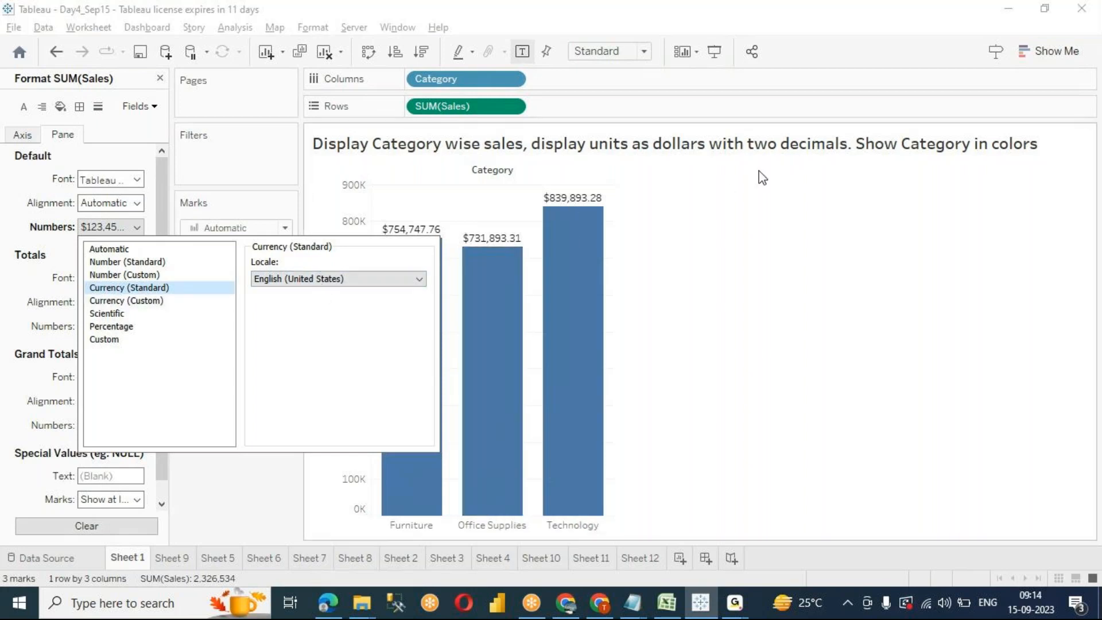
Step: Switch the Sales pane number format to Currency (Custom) with 2 decimal places and display units in Thousands (K)
left_click(133, 302)
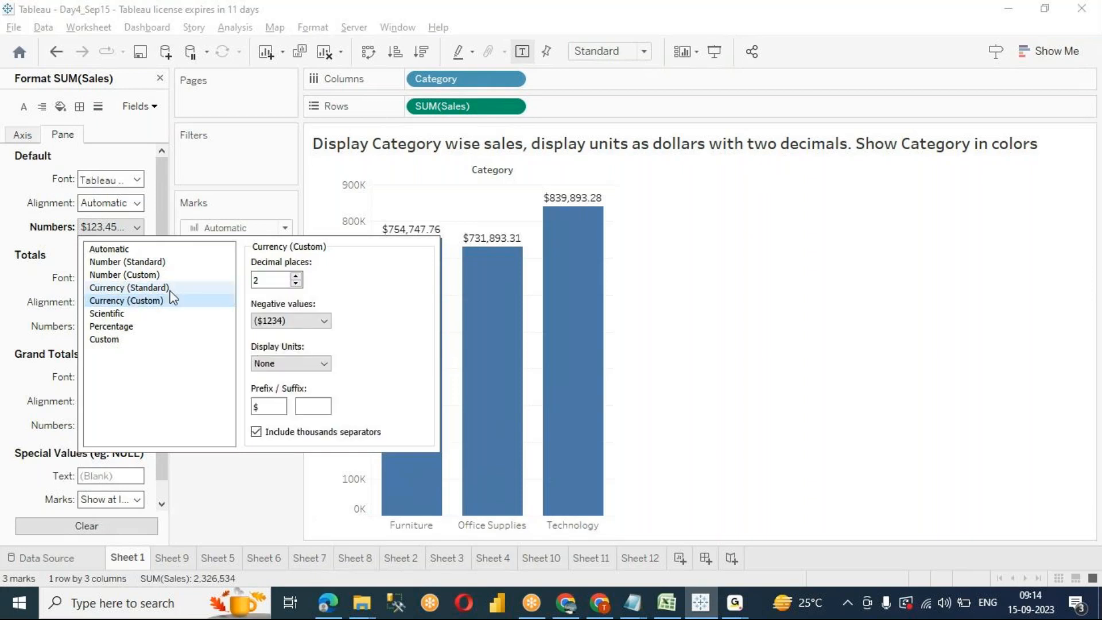
double_click(255, 284)
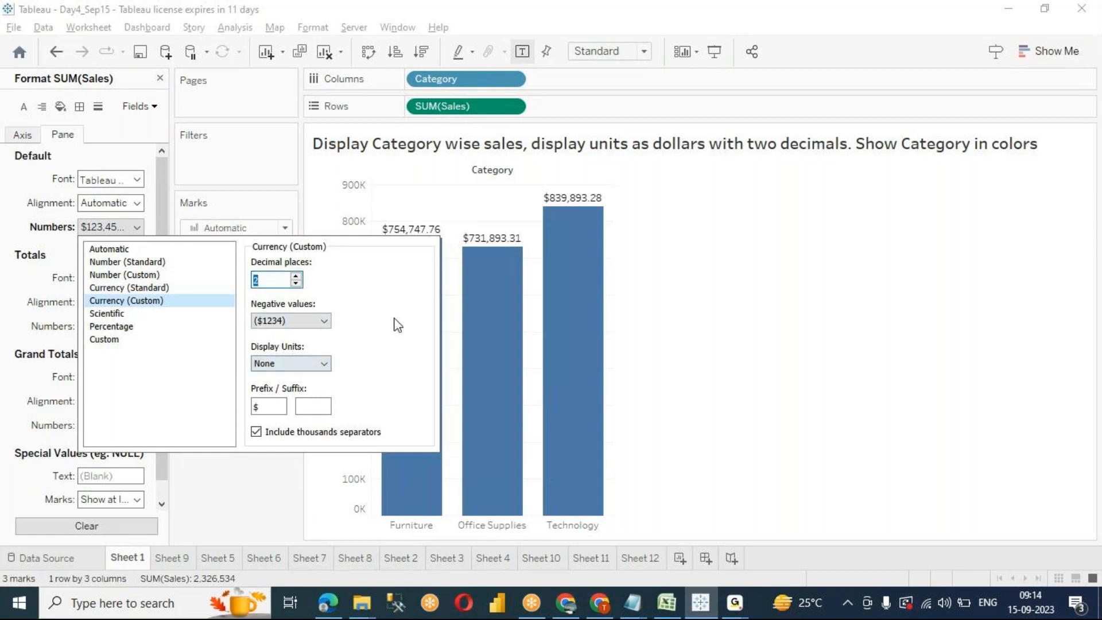
left_click(293, 363)
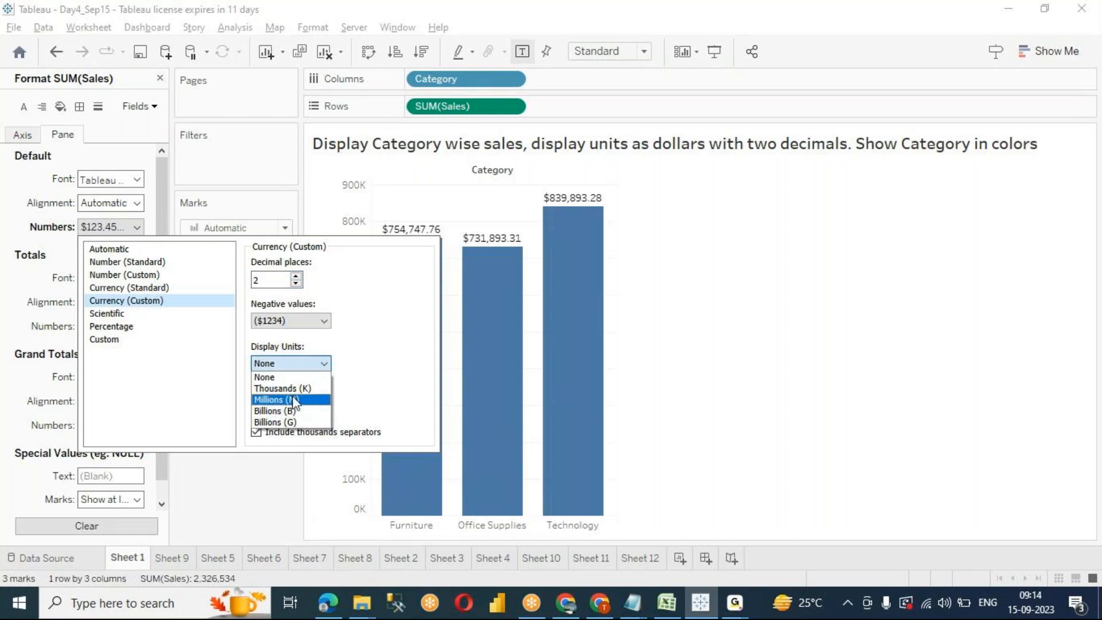
key("Escape")
key("Down")
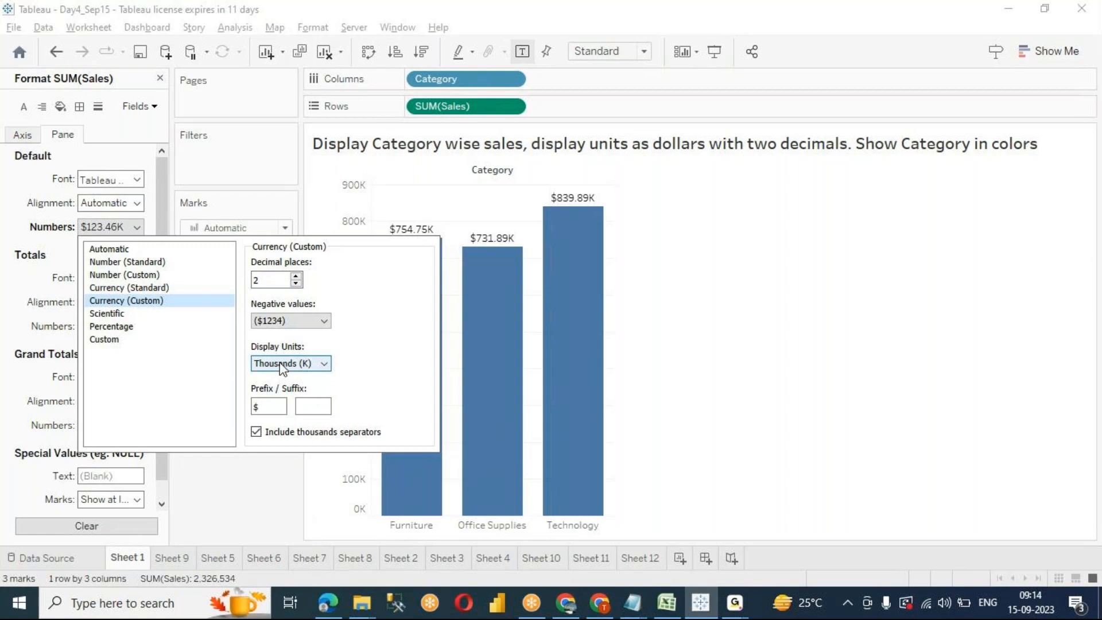
mouse_move(539, 288)
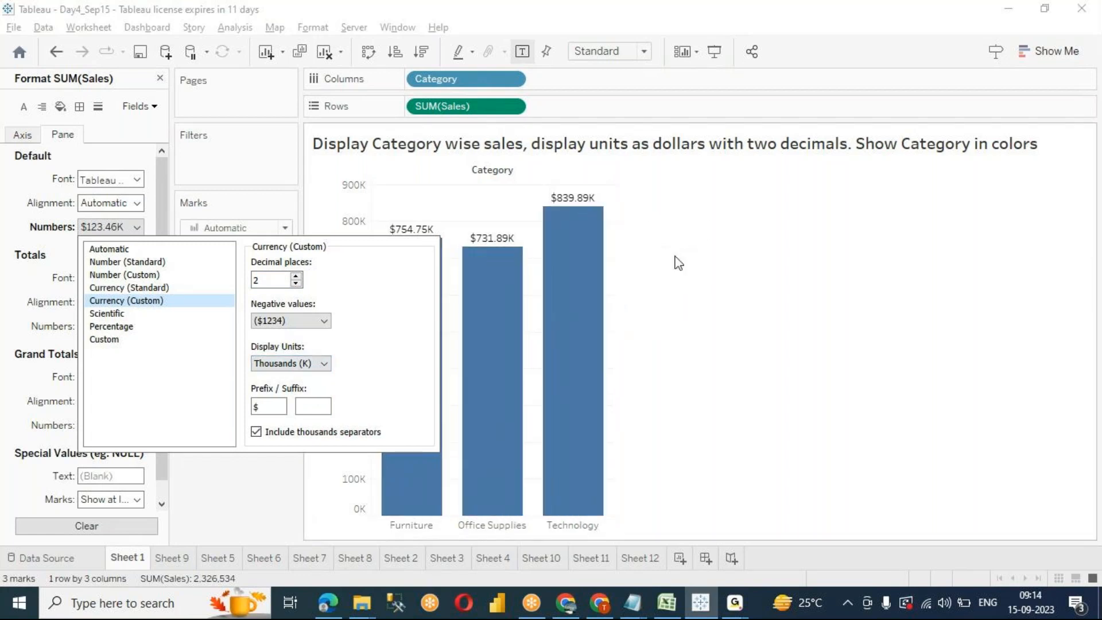
left_click(643, 267)
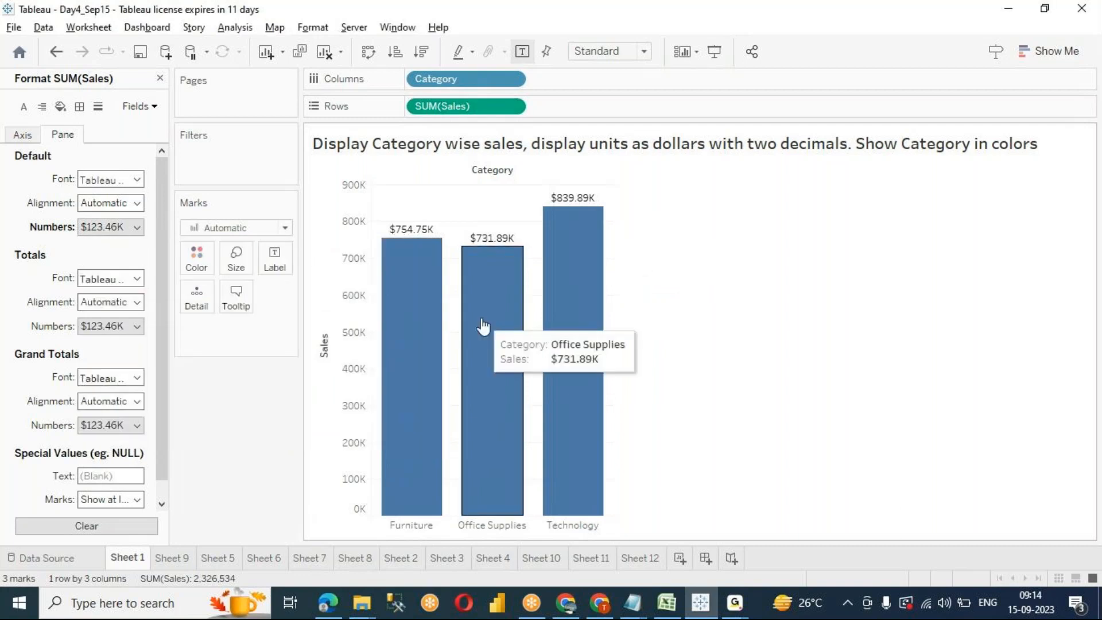
Step: Make the Sales pane's default font bold and set its size to 10
left_click(114, 180)
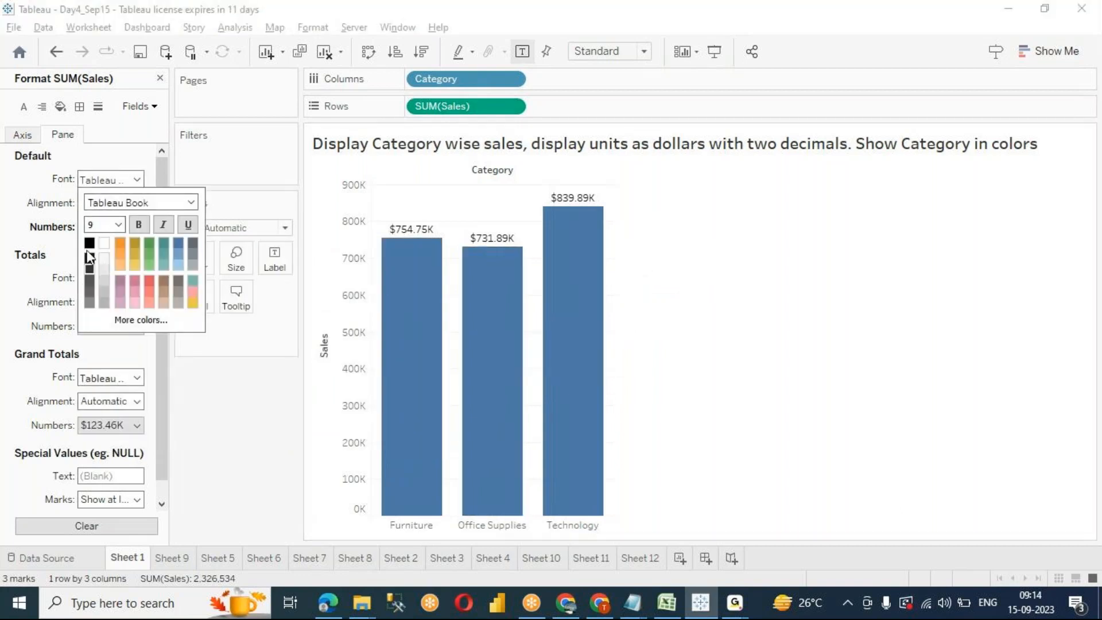
left_click(137, 224)
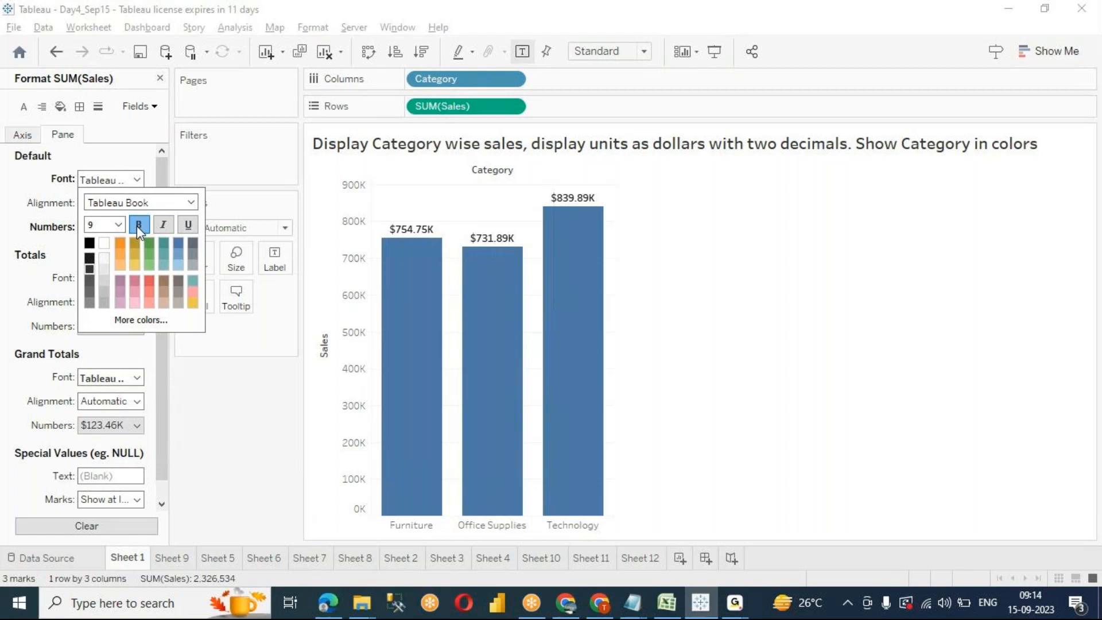
left_click(115, 224)
left_click(102, 260)
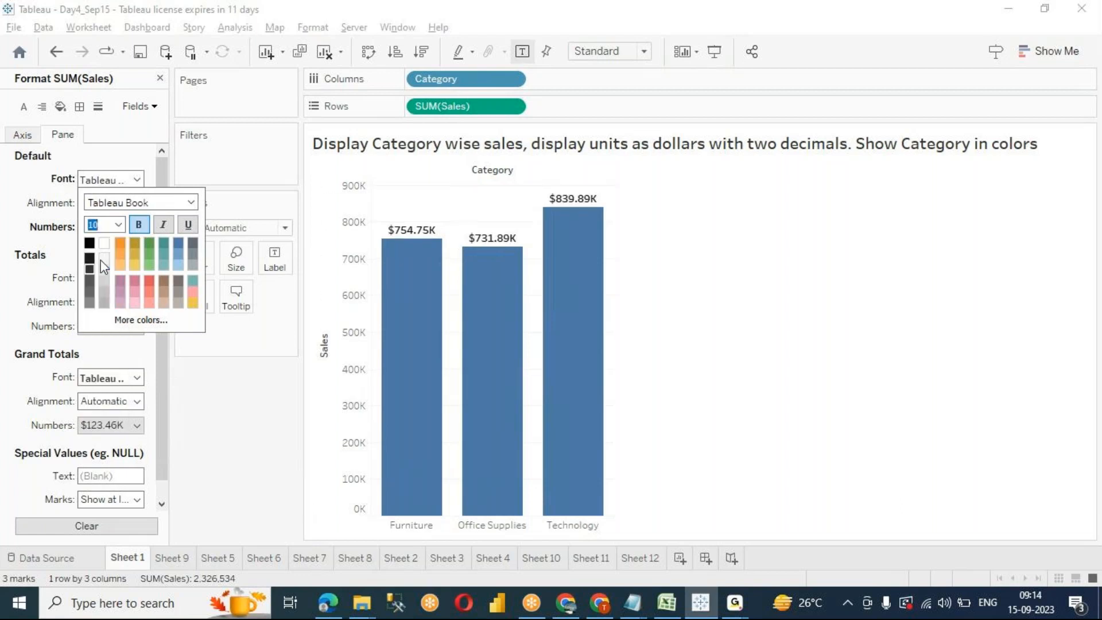
left_click(151, 398)
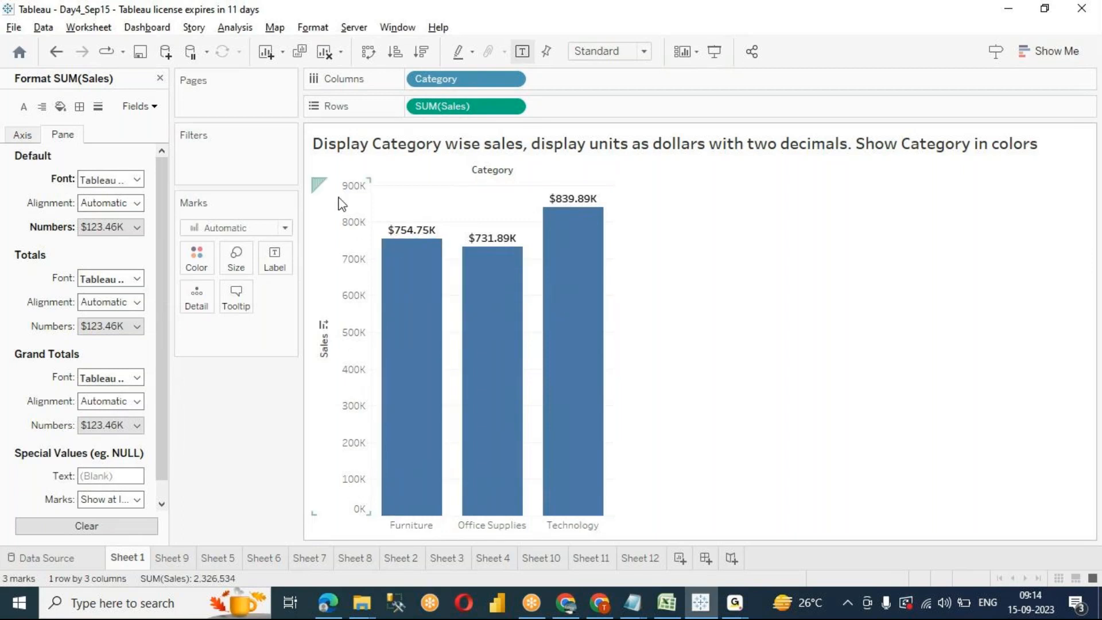
Step: Make the default font of the Sales axis bold
left_click(22, 136)
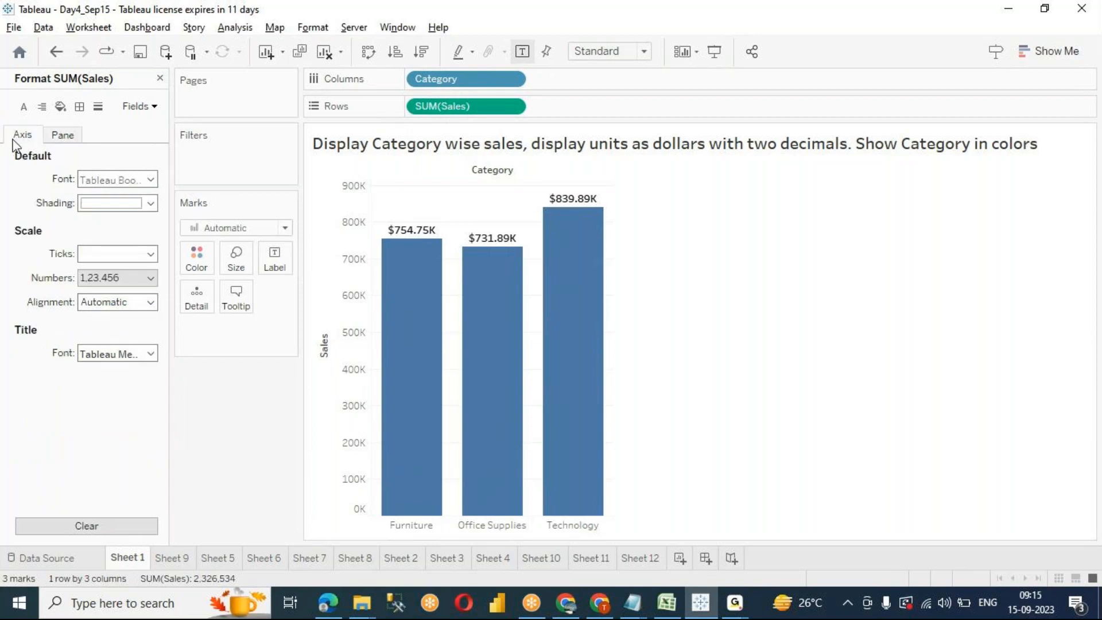
left_click(127, 182)
left_click(137, 224)
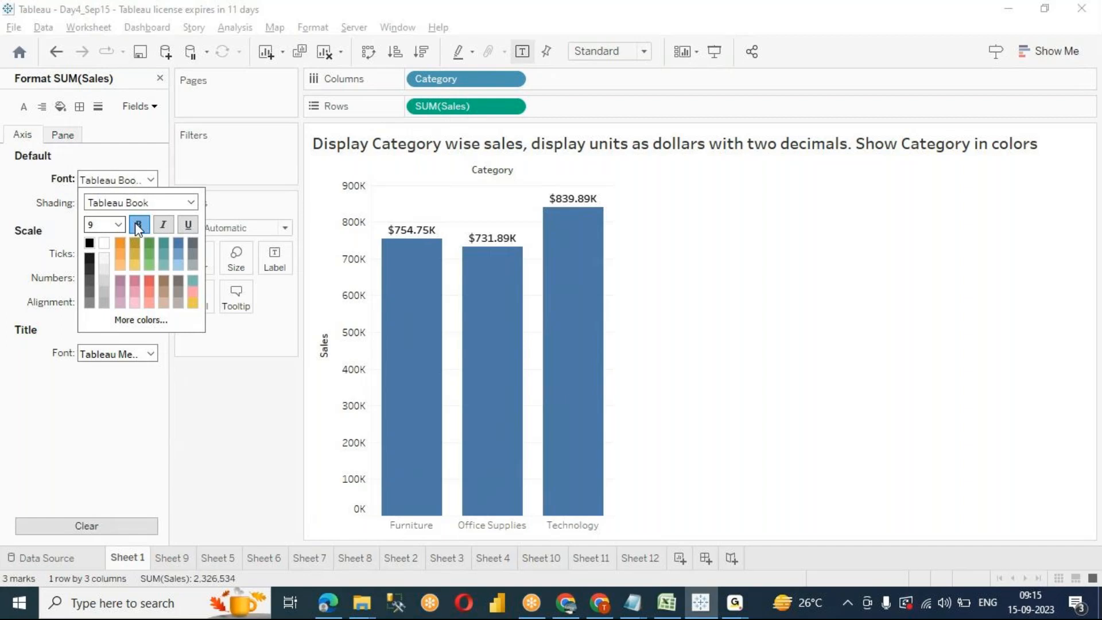
left_click(222, 454)
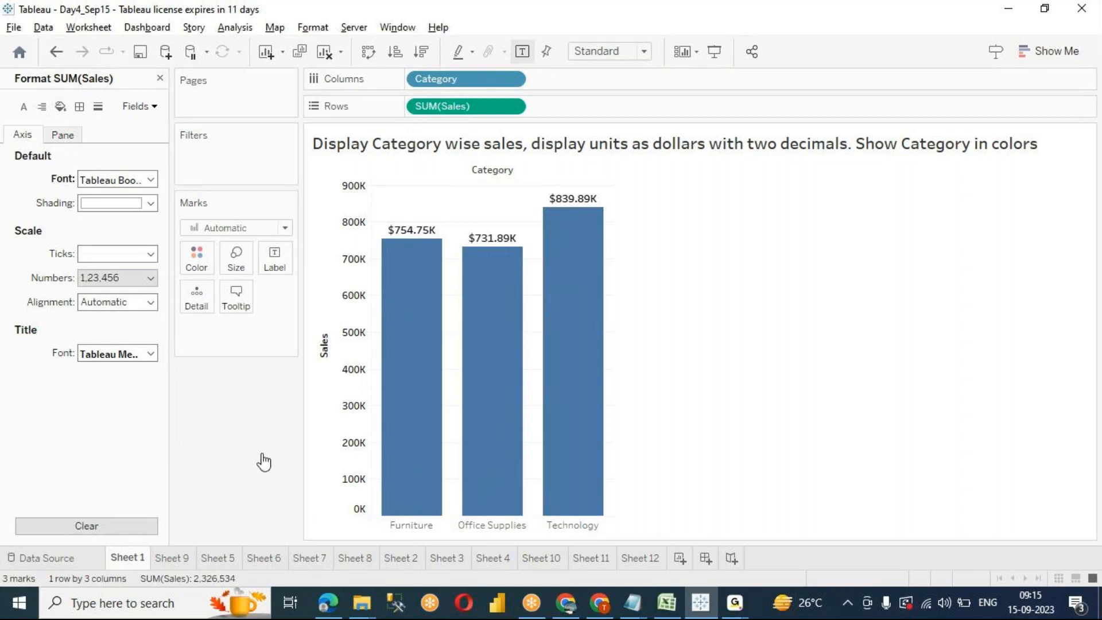
Step: Set the default font of the Category header to size 10 and bold
left_click(160, 79)
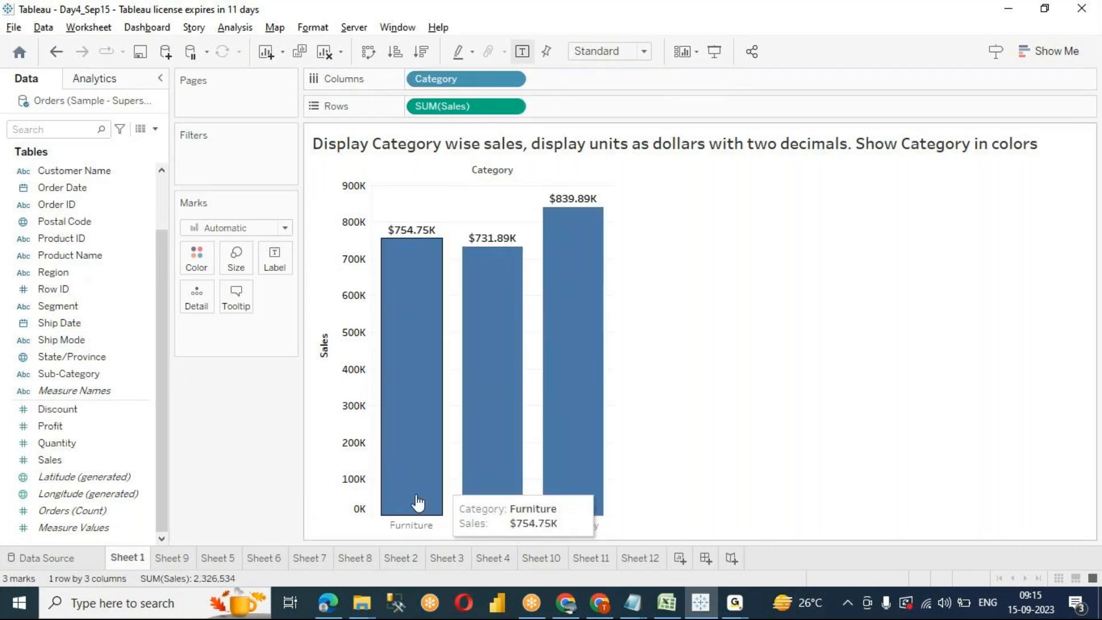
left_click(511, 79)
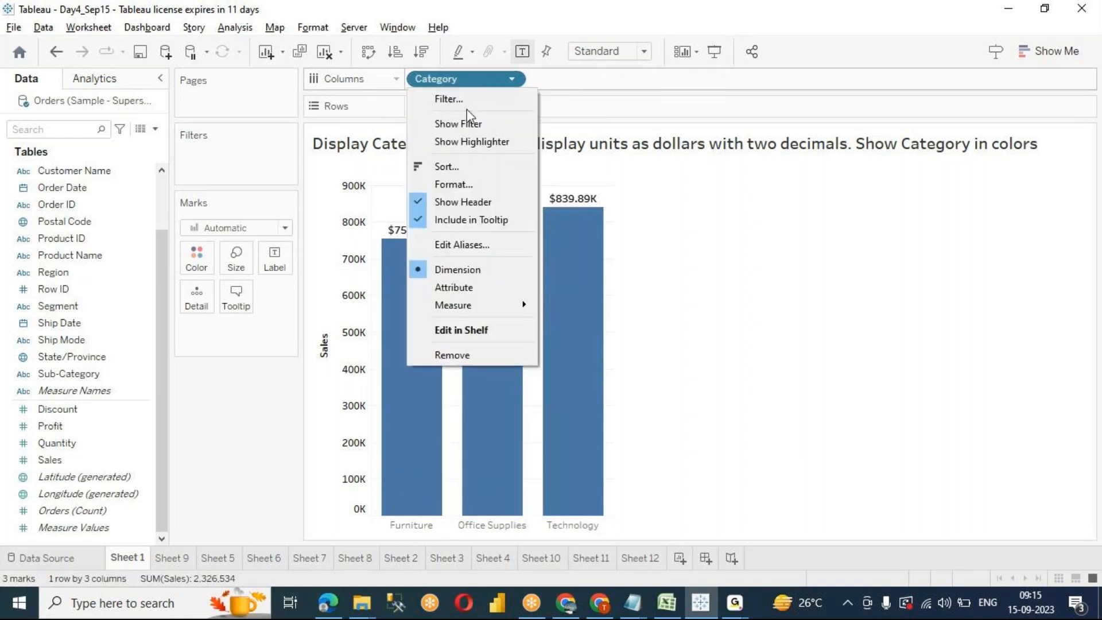
left_click(453, 185)
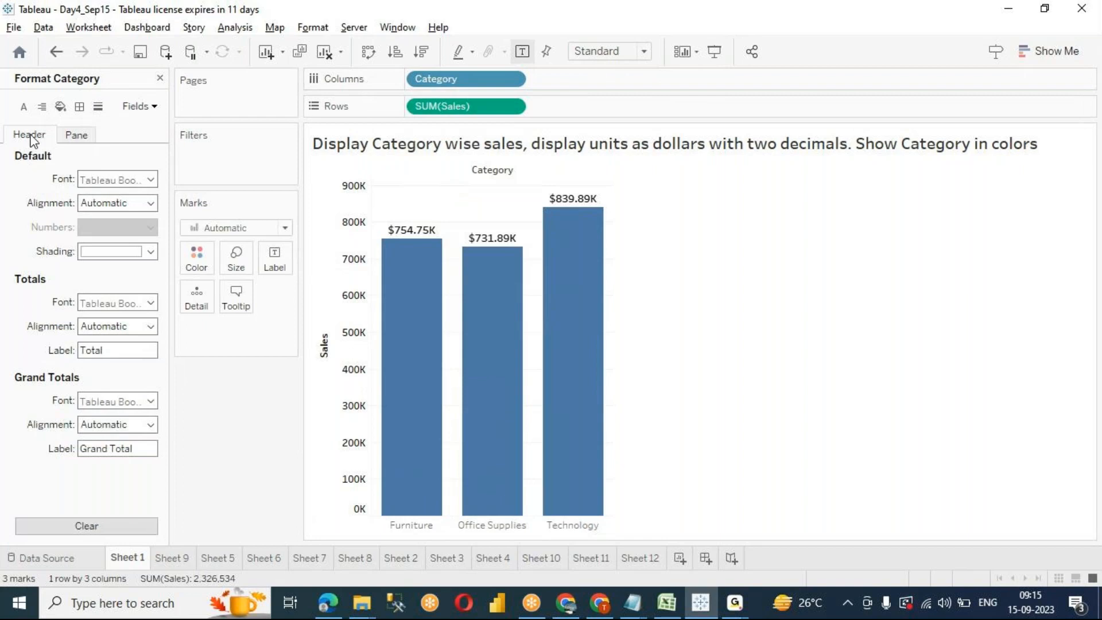
left_click(150, 180)
left_click(117, 225)
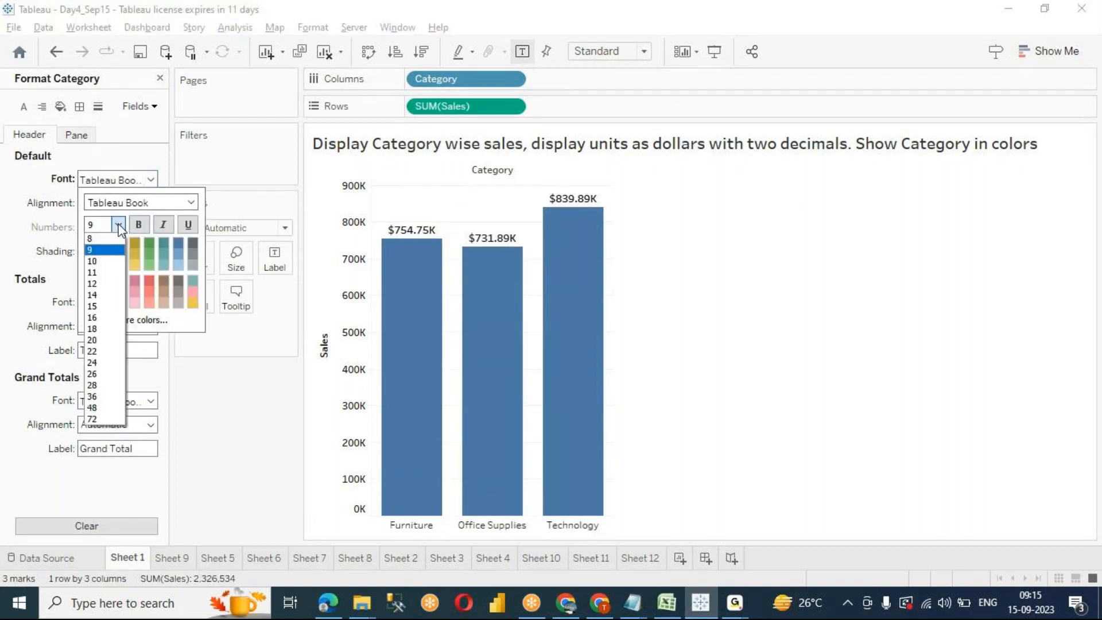
left_click(97, 258)
left_click(137, 223)
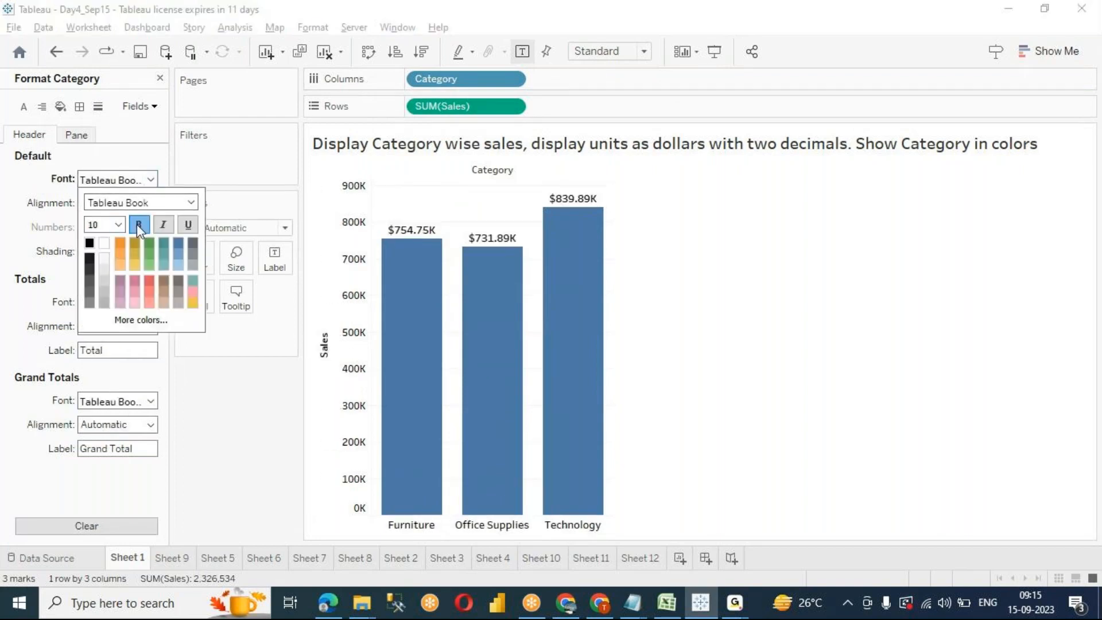
left_click(878, 322)
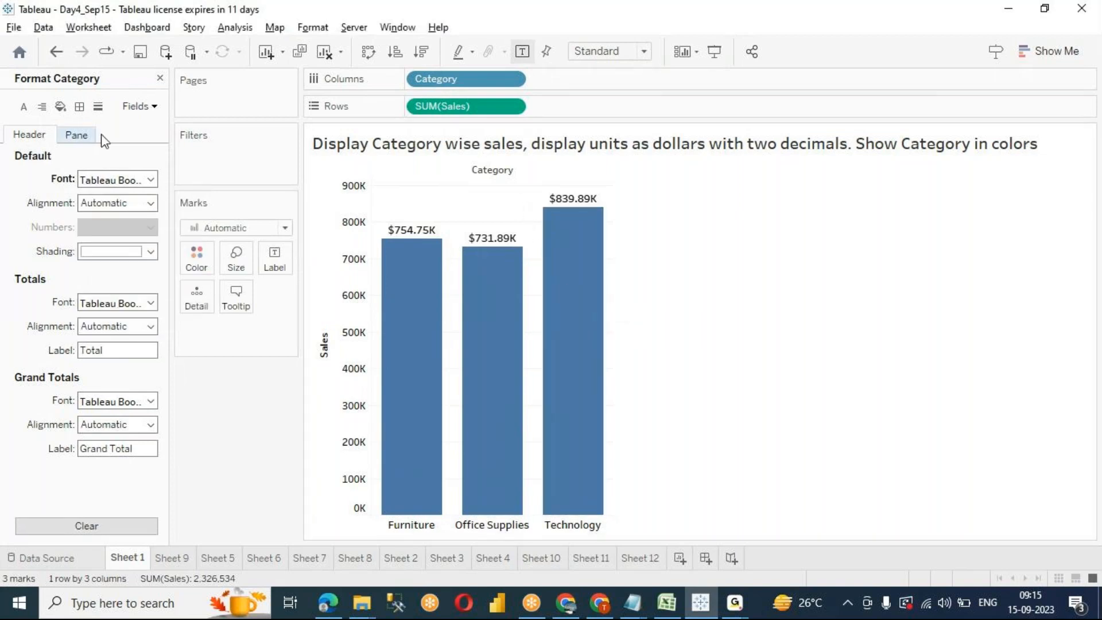
Step: Set the sheet's grid lines to None and close the line formatting
left_click(98, 108)
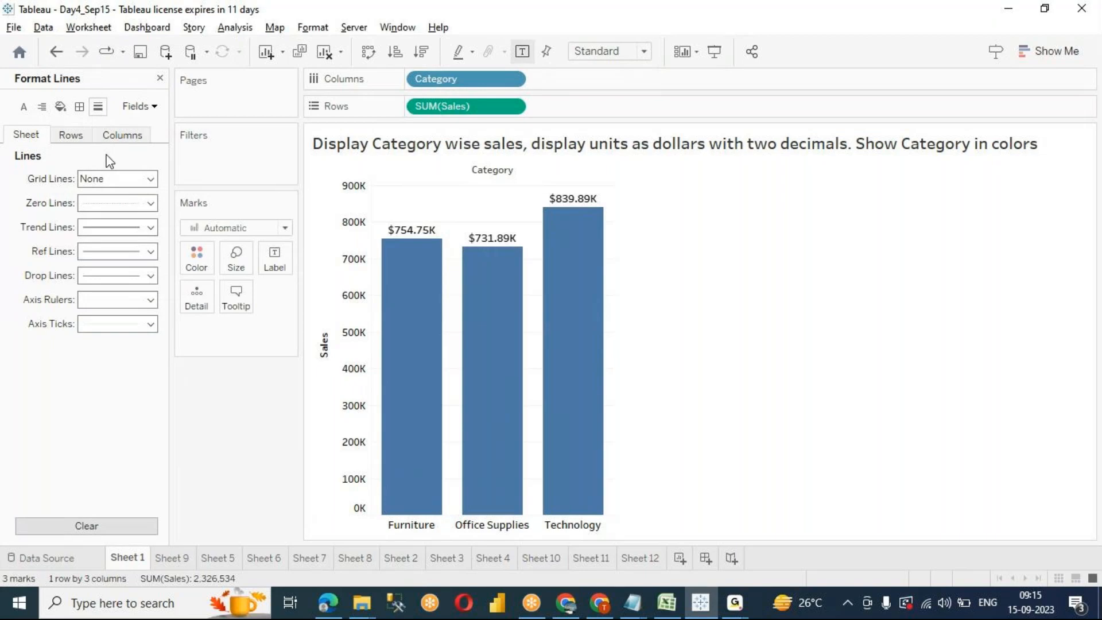
left_click(98, 183)
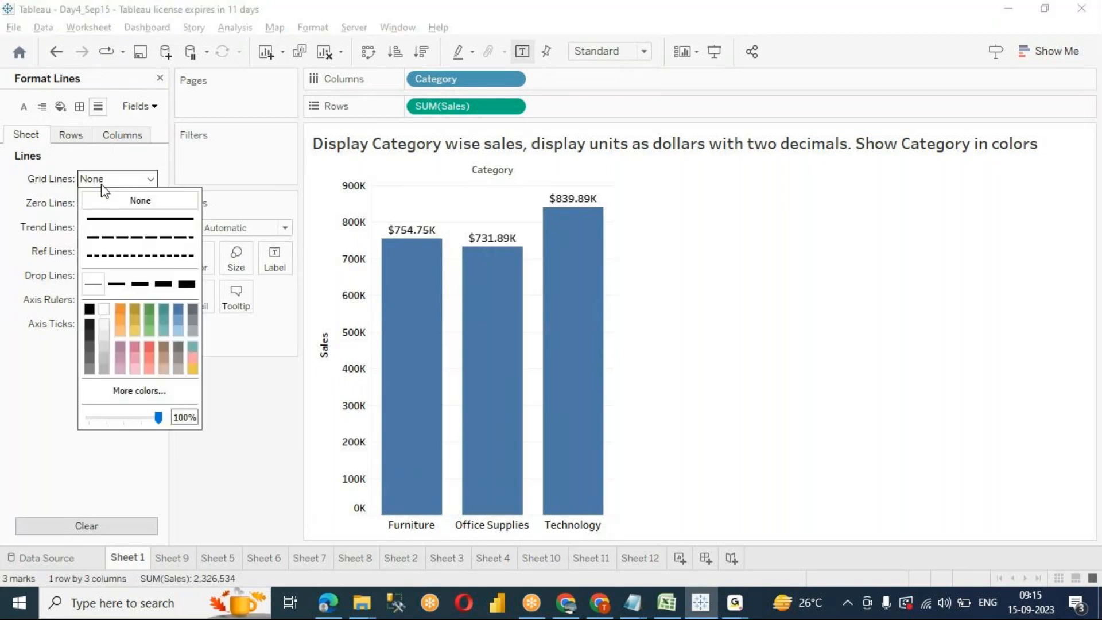
left_click(122, 201)
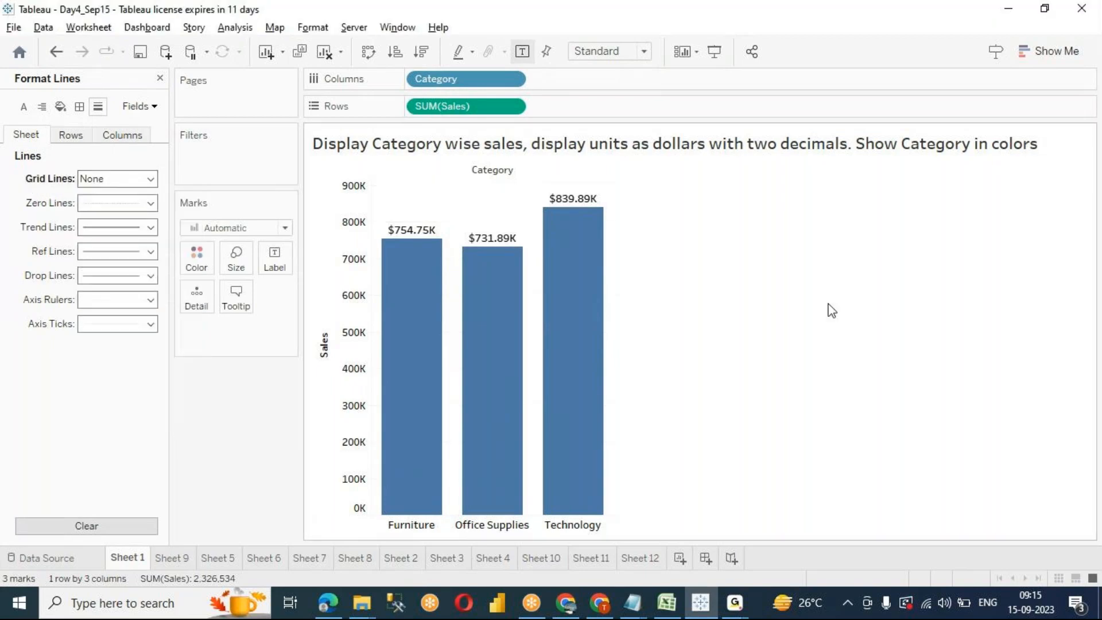
left_click(161, 79)
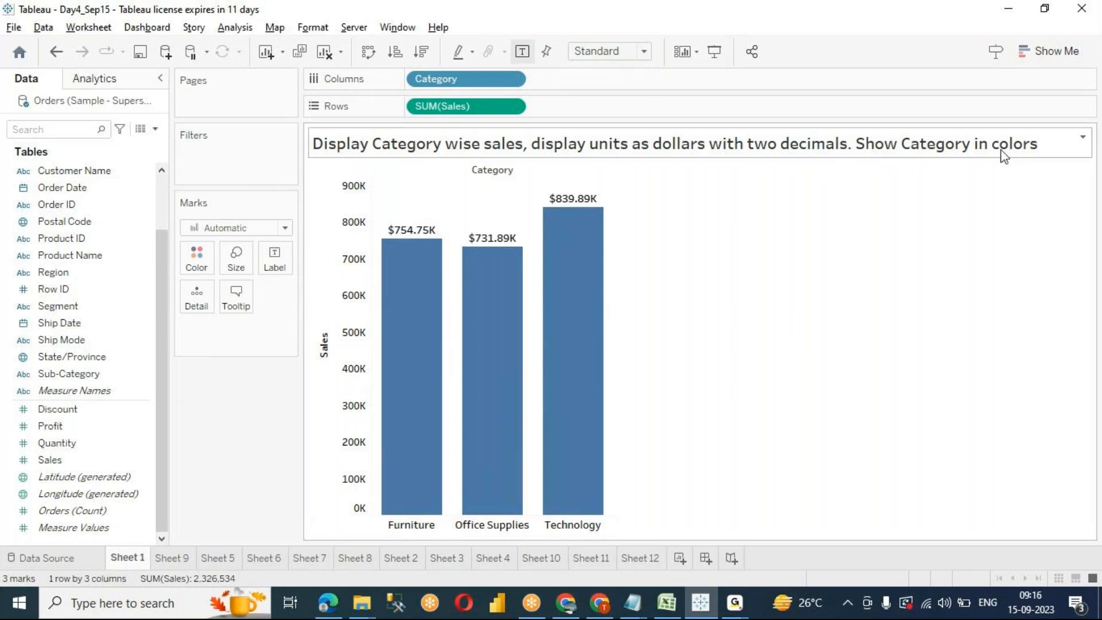
mouse_move(511, 499)
mouse_move(424, 390)
mouse_move(510, 386)
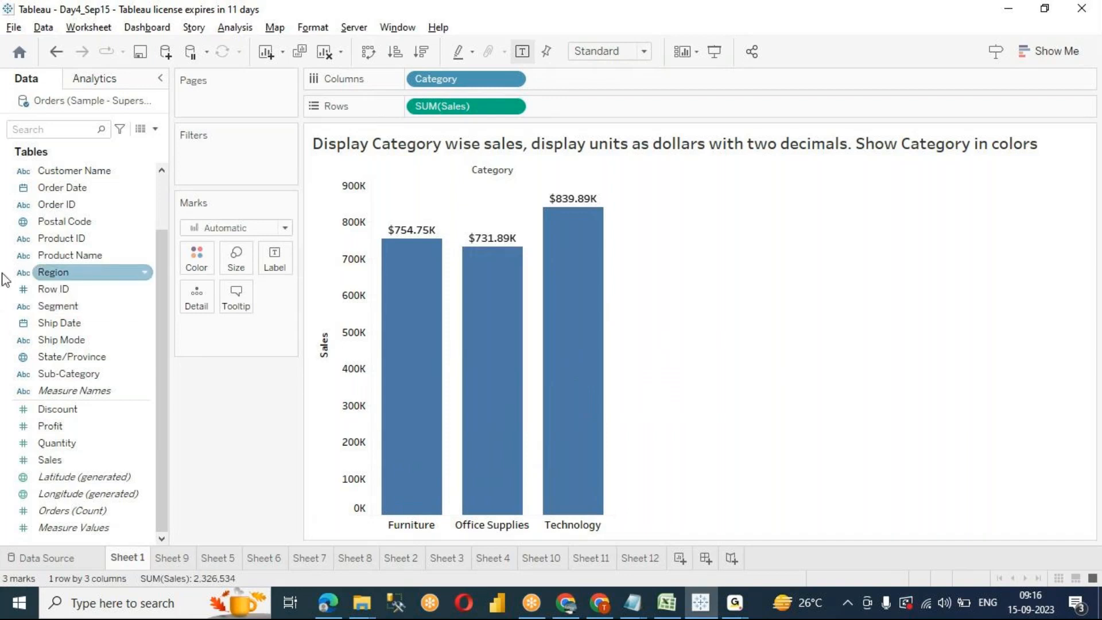
mouse_move(416, 465)
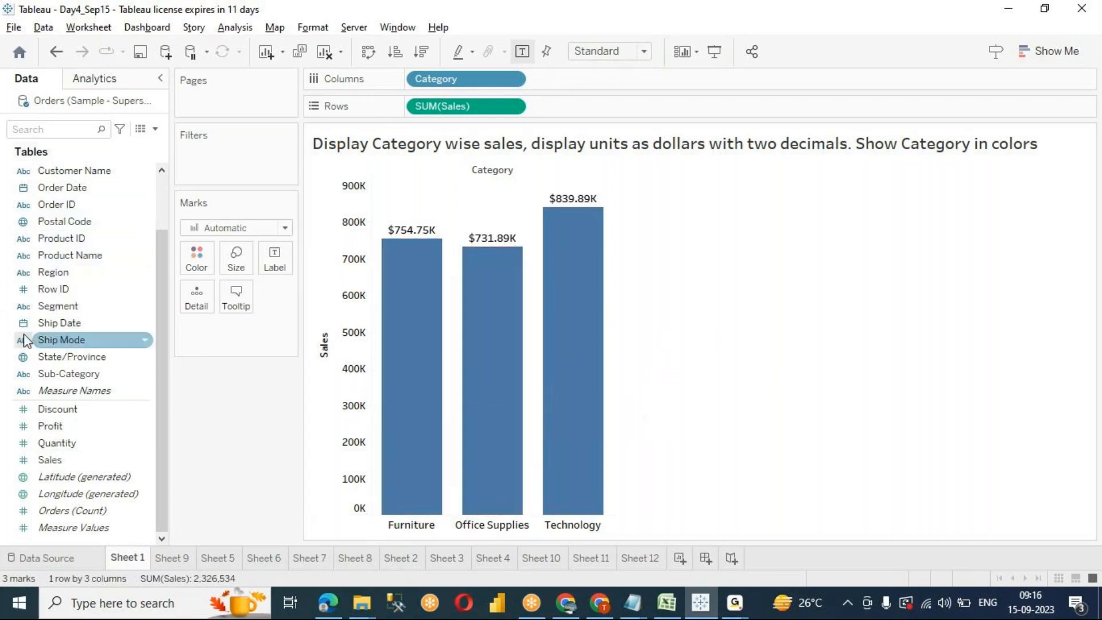
left_click(57, 307)
left_click(66, 321)
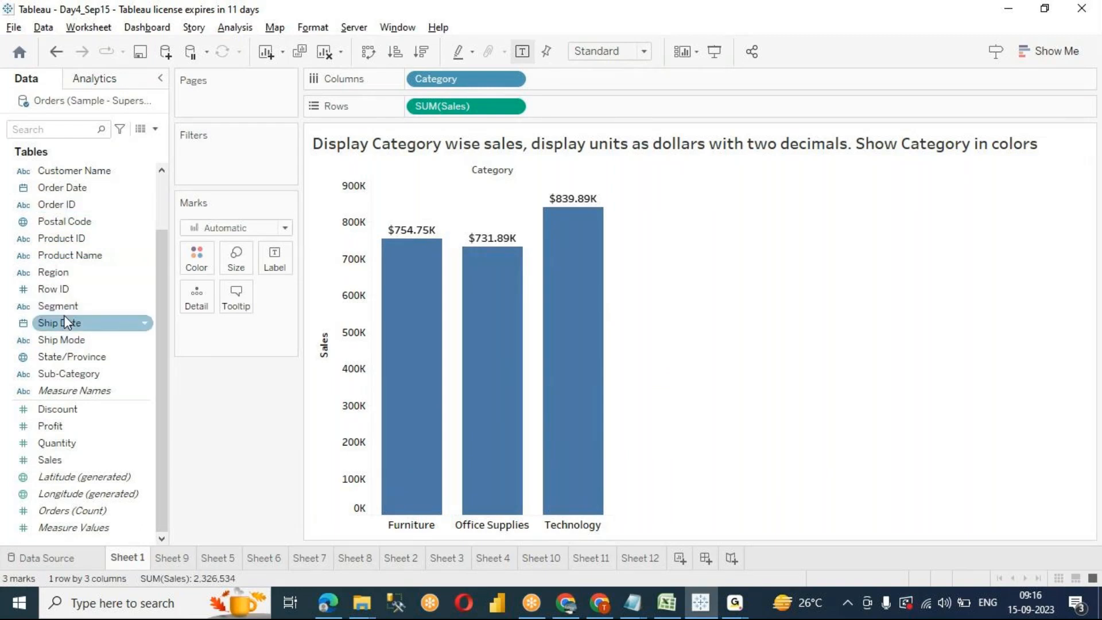
Step: Try coloring the bars by copying and by moving Category from Columns to Color, and revert each attempt
scroll(141, 376, "up", 2)
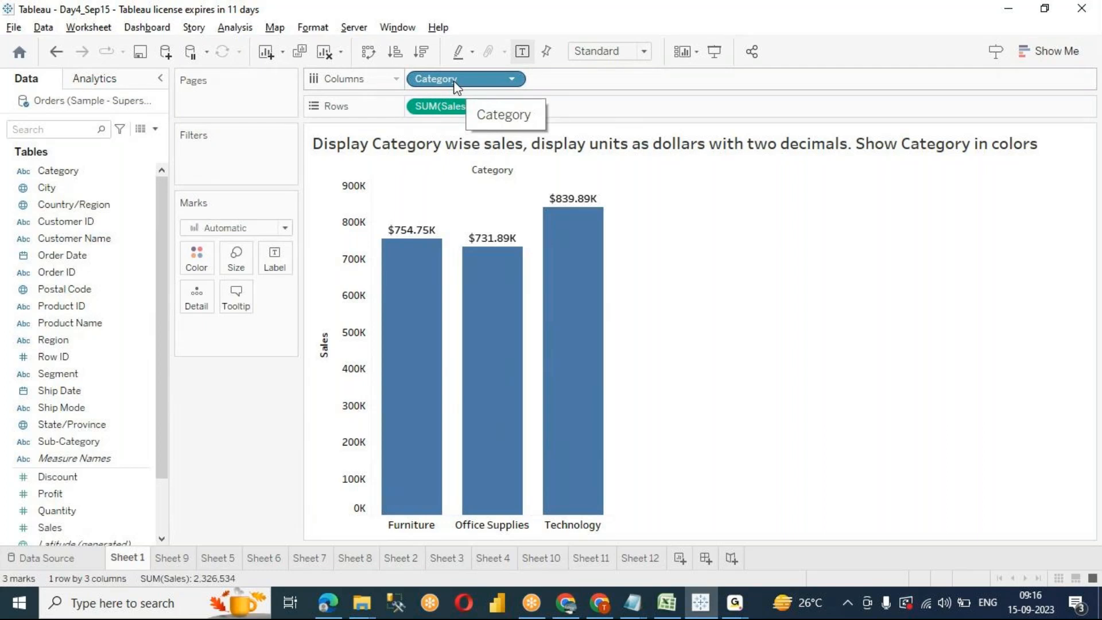
left_click_drag(456, 86, 201, 256)
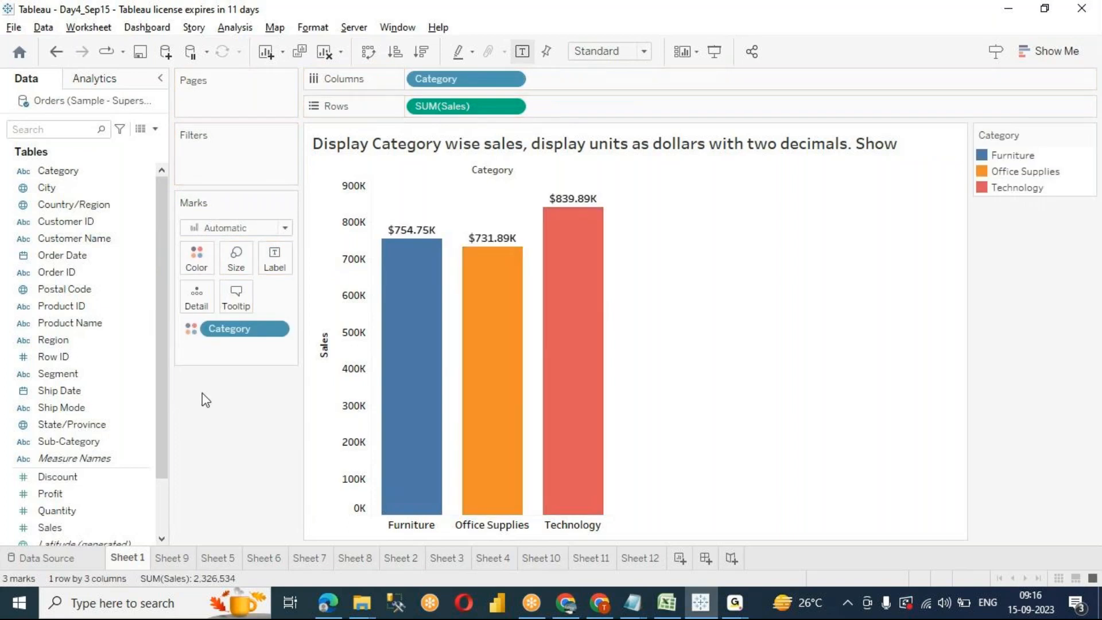
left_click_drag(228, 333, 234, 433)
left_click_drag(441, 82, 195, 254)
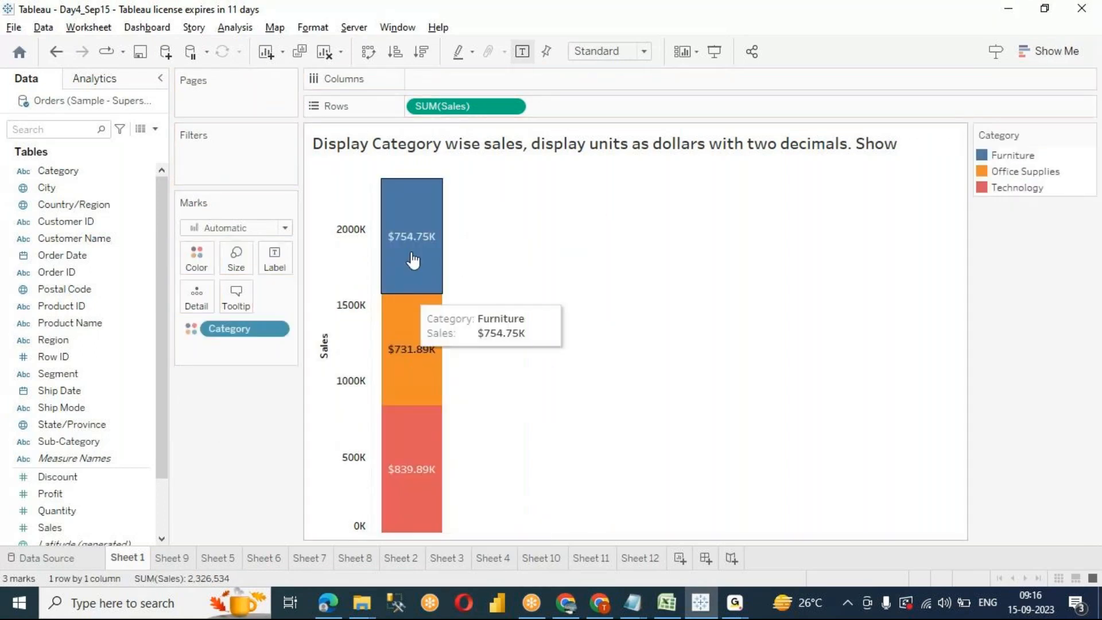
left_click(56, 51)
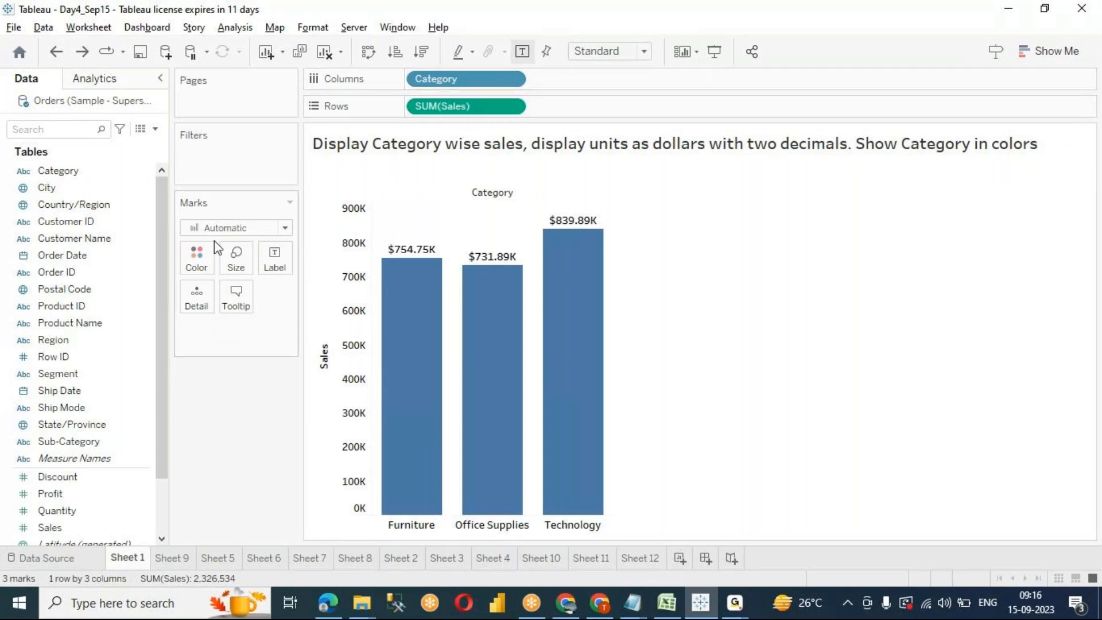
Step: Color the bars by the Category field from the data source and place the color legend below the Marks card
left_click_drag(58, 172, 193, 253)
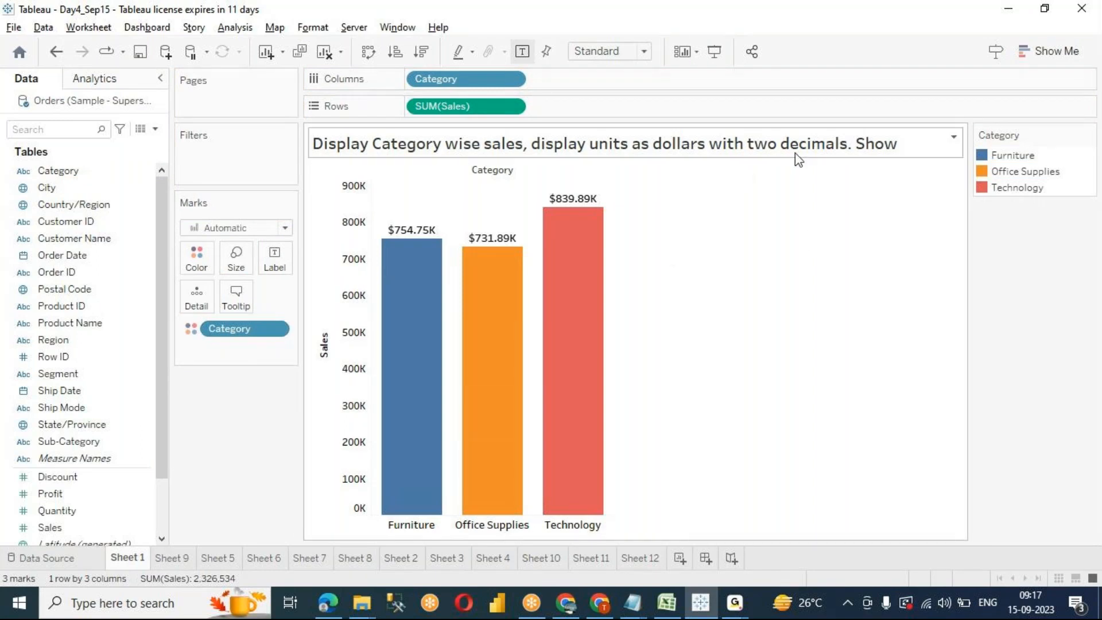
left_click_drag(1002, 136, 260, 371)
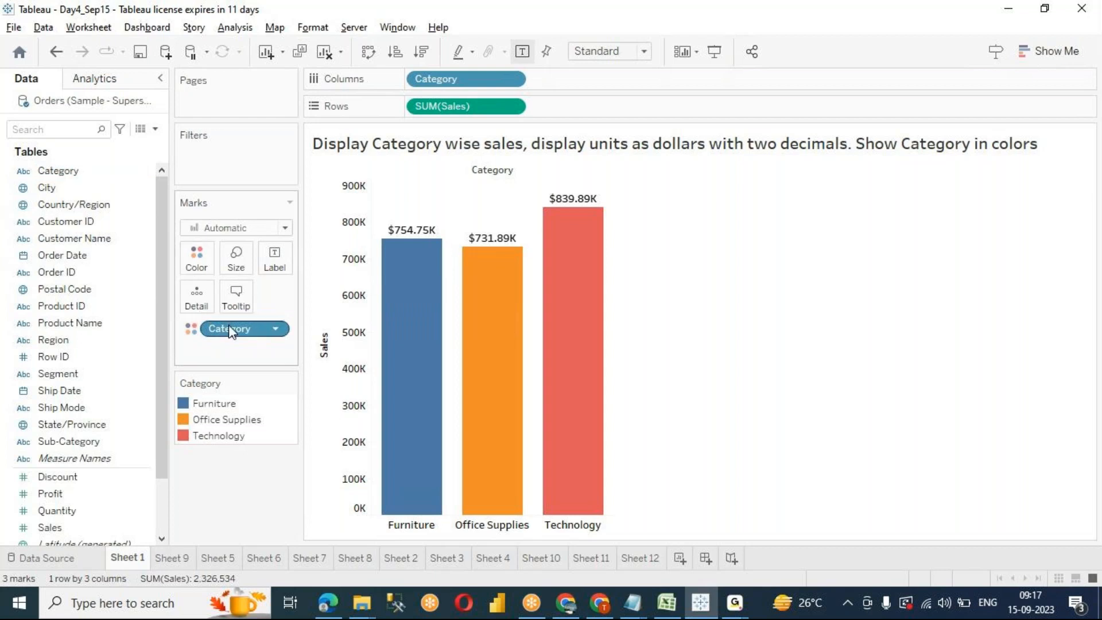
Step: Add two lines to the sheet title: "Coloring by dimensions - known as -" and "Discrete coloring / categorial coloring / dim coloring"
double_click(1061, 154)
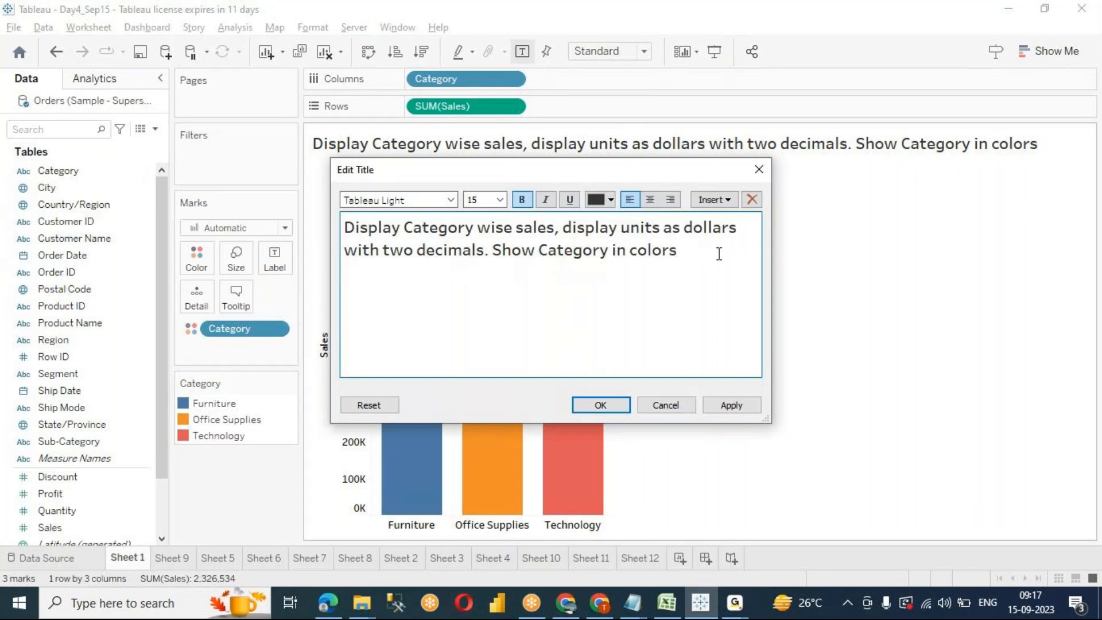
type("Coloring b")
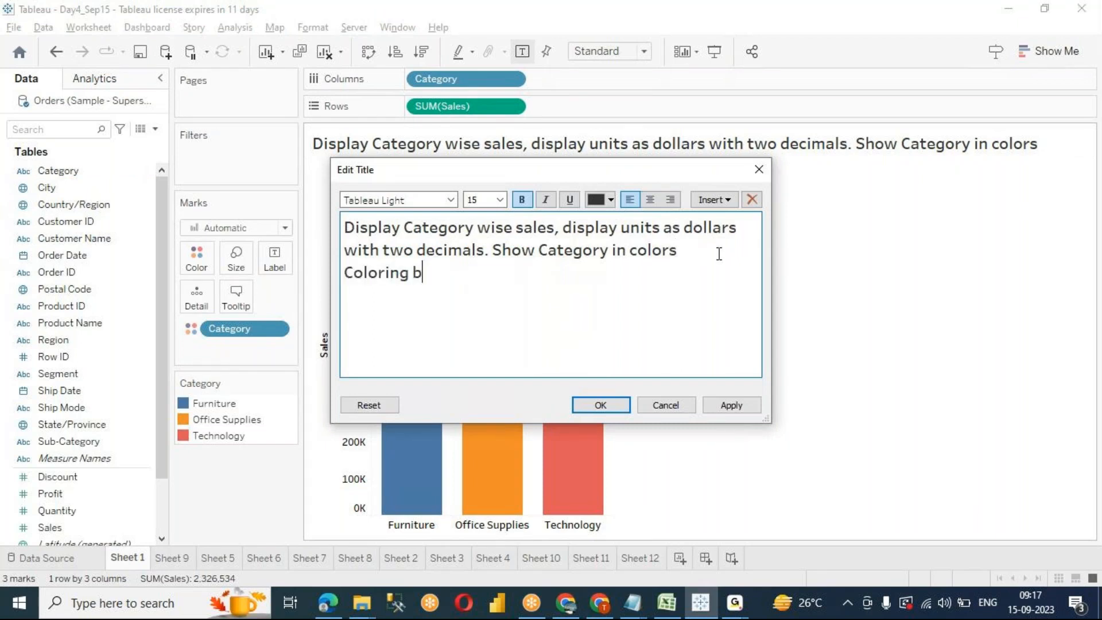
type("y dimensions")
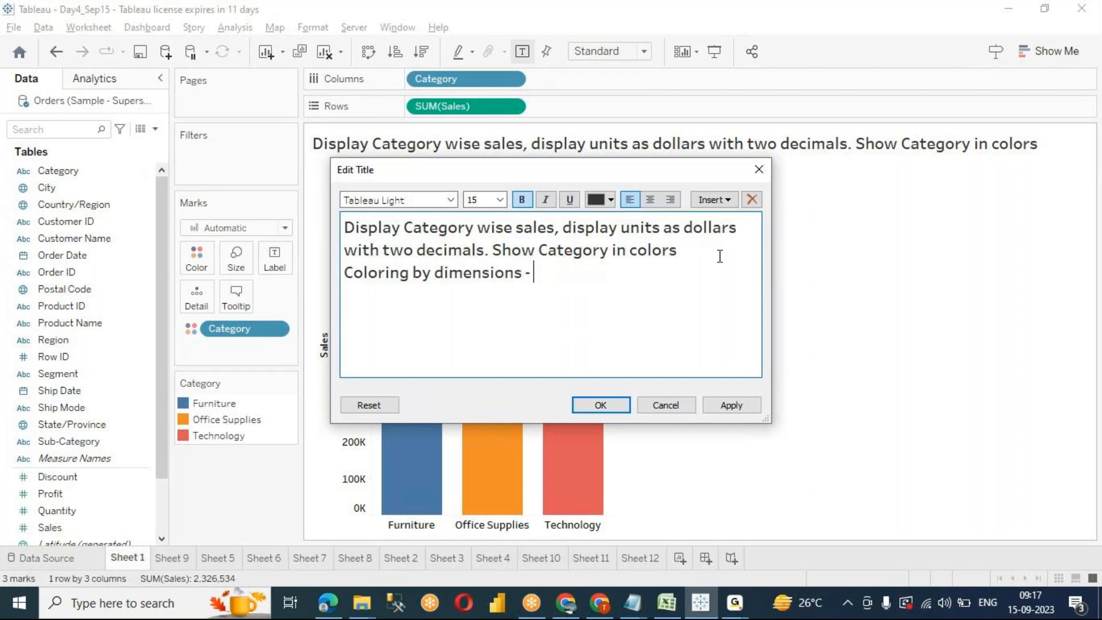
type(" - knonw")
key("BackSpace")
key("BackSpace")
type("wn as -")
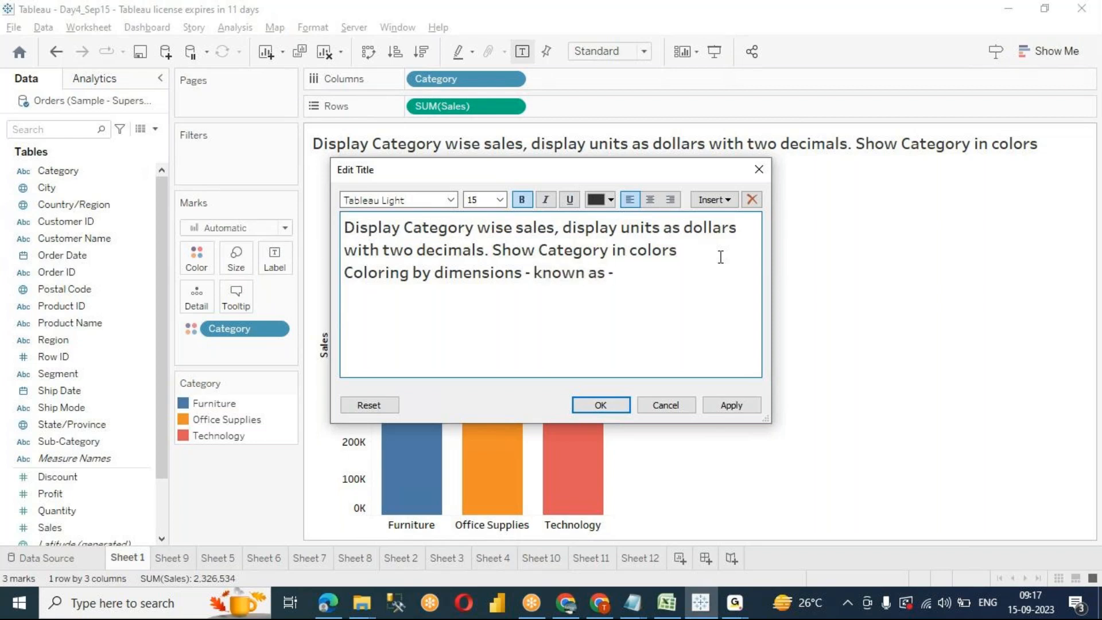
key("Return")
type("Discrete colorin")
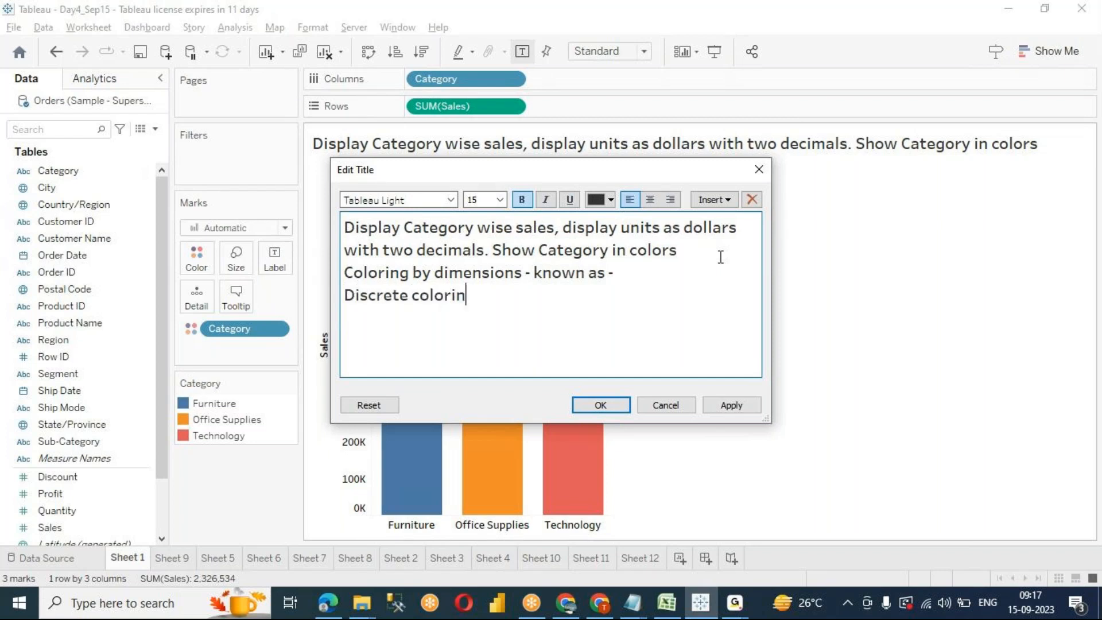
type("g / categorial coloring / dim coloring")
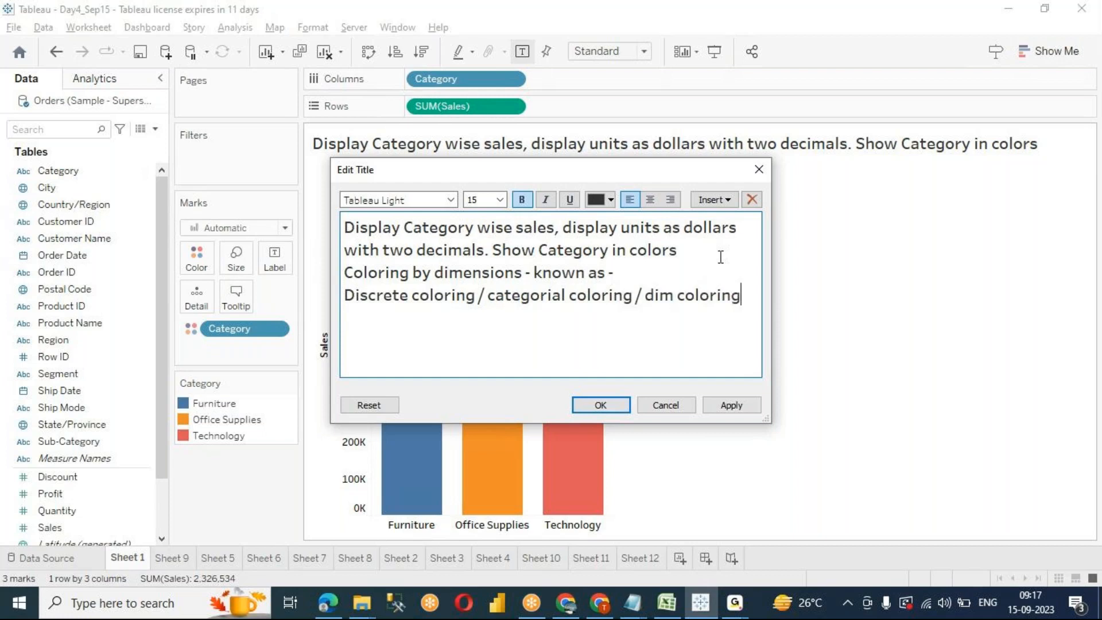
left_click(729, 405)
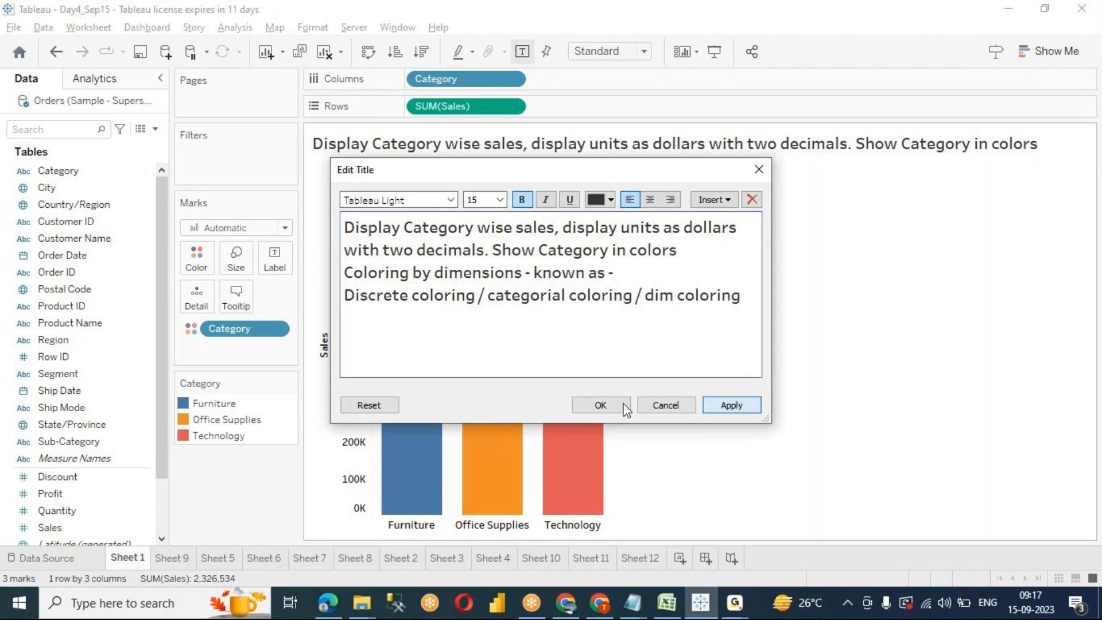
left_click(625, 408)
Step: Change the Furniture category's color to purple from the Automatic palette and clear the legend highlight
mouse_move(464, 363)
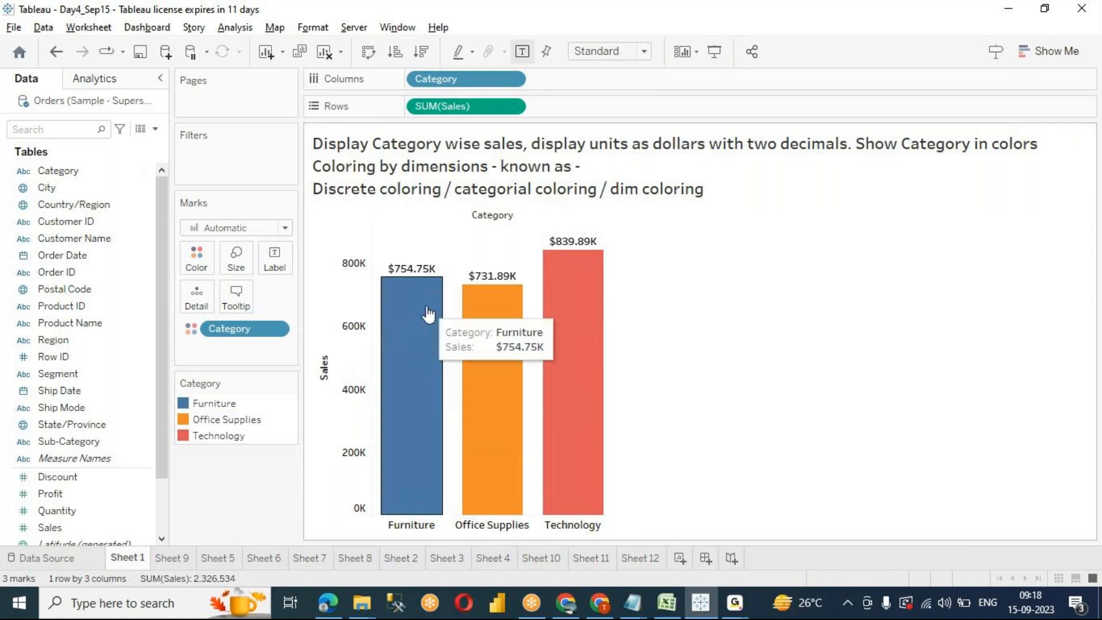
mouse_move(560, 344)
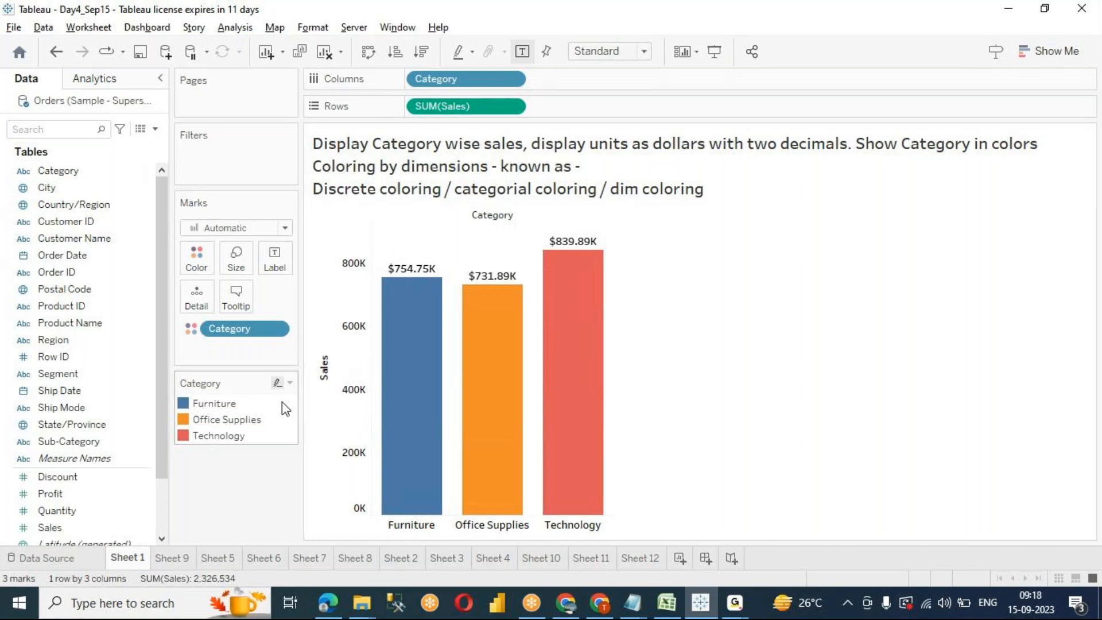
double_click(182, 403)
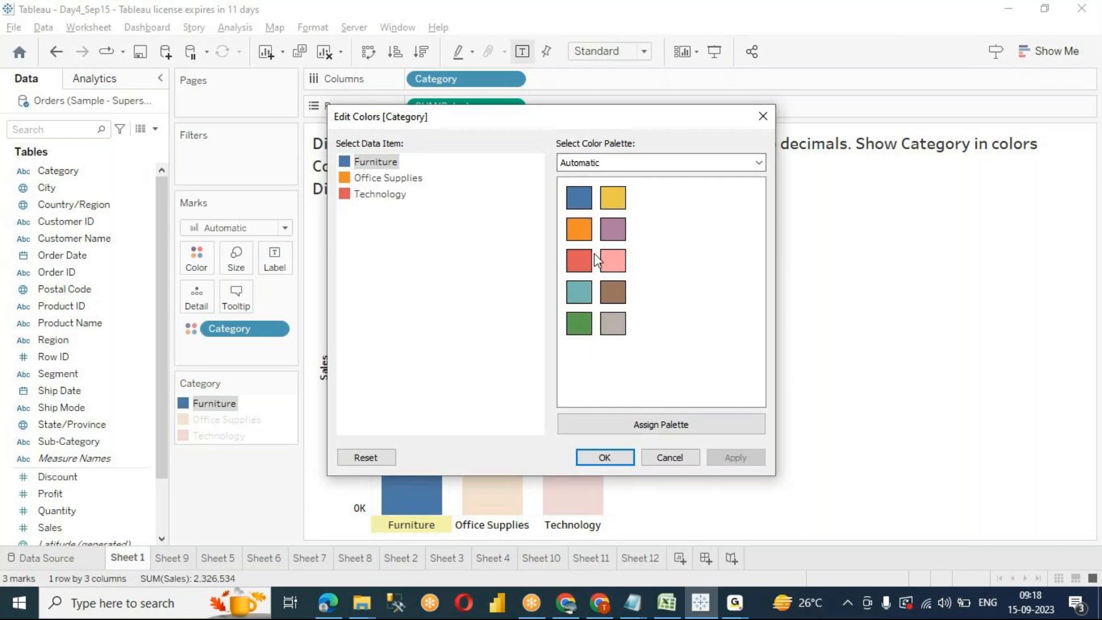
left_click(616, 227)
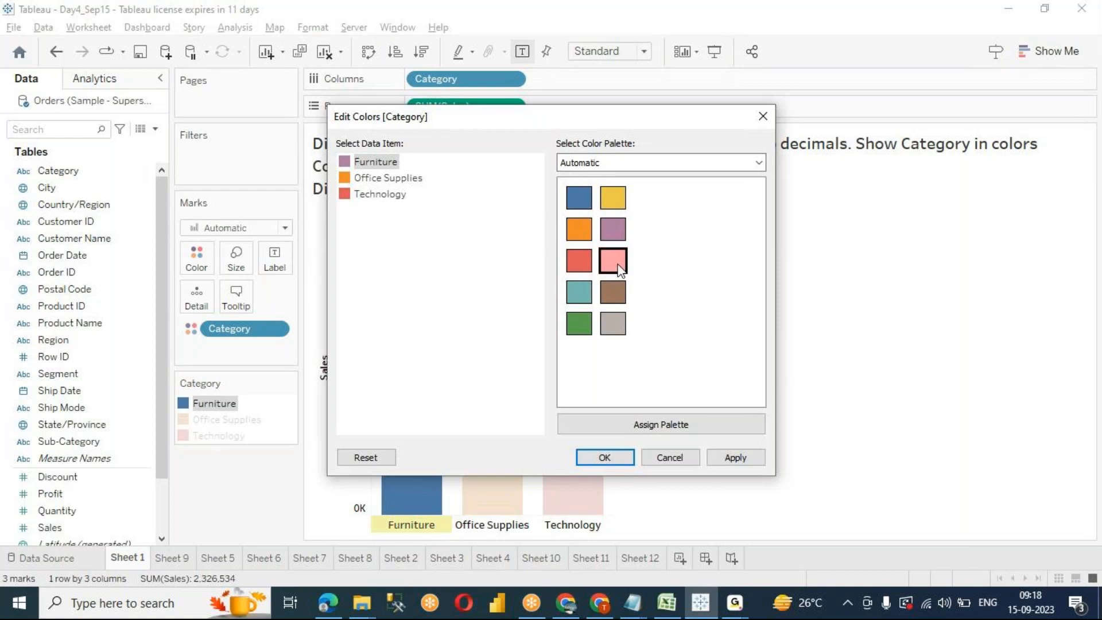
left_click(735, 457)
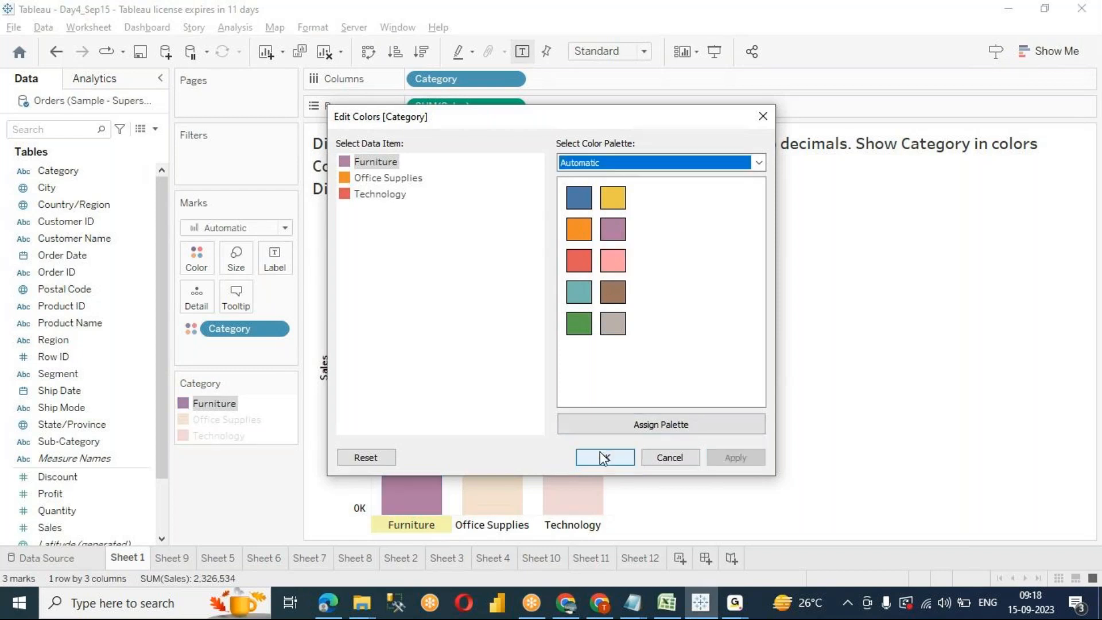
left_click_drag(509, 117, 686, 120)
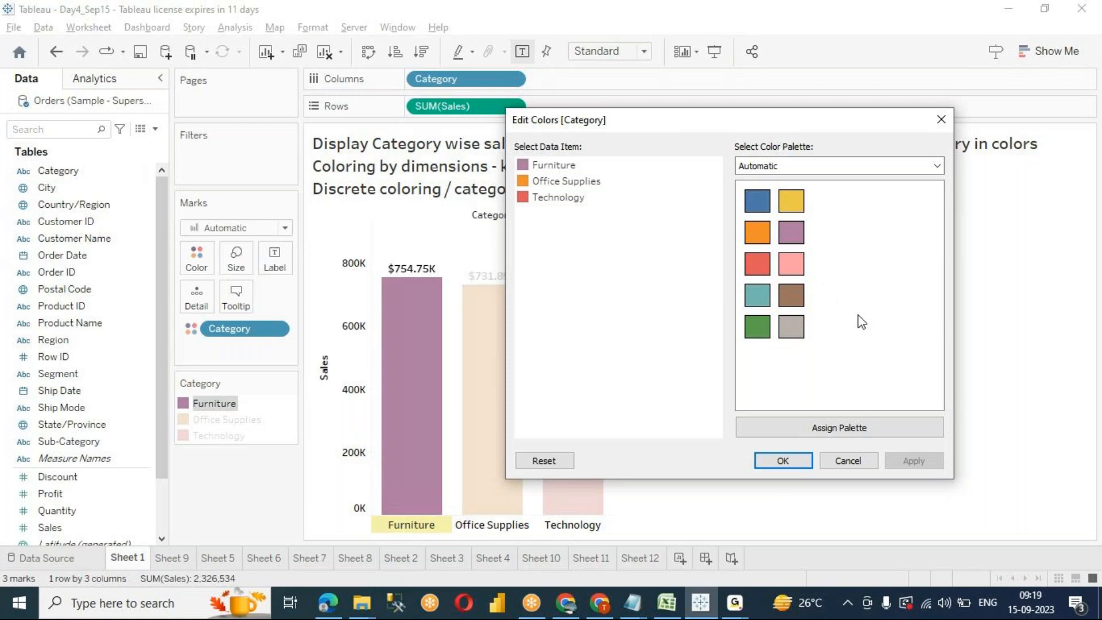
left_click(783, 459)
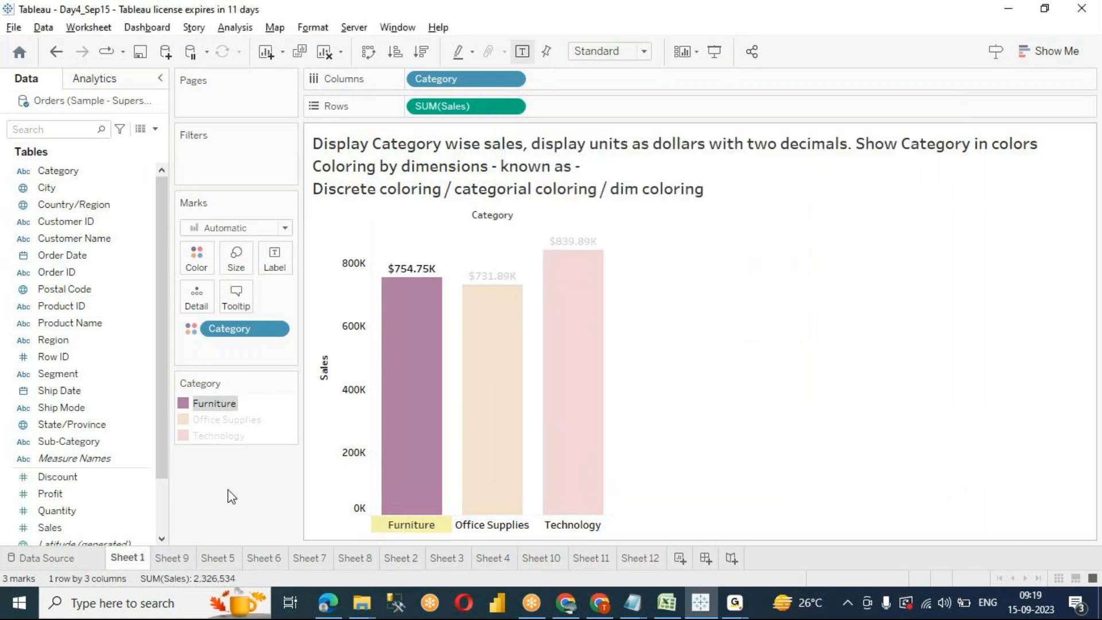
left_click(228, 491)
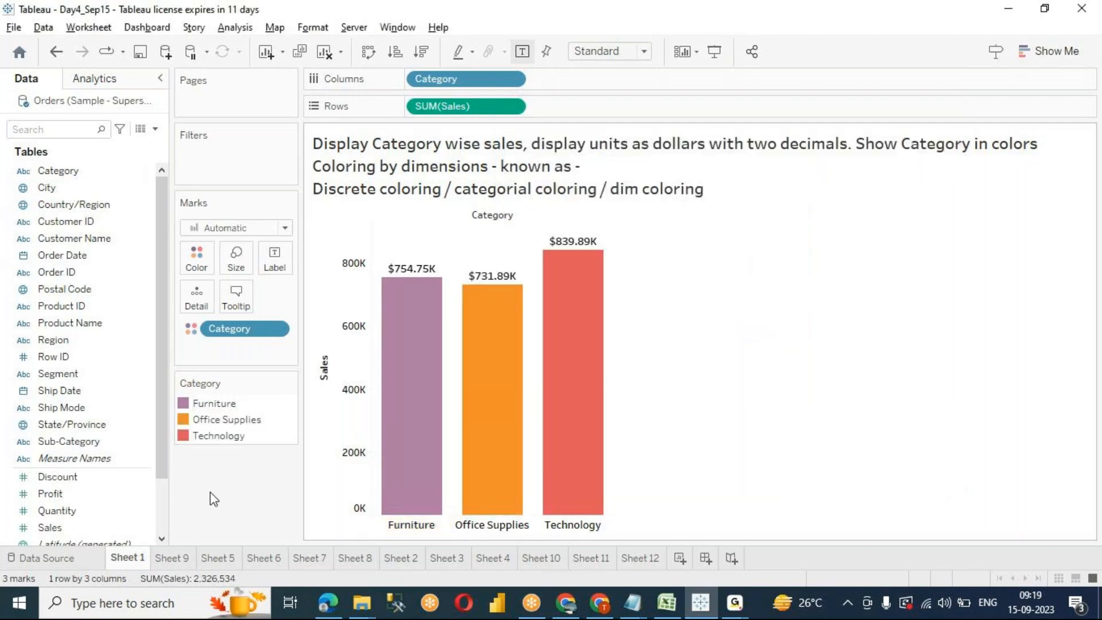
Step: View the Category color editor from the mark color settings and from the Furniture legend entry, then clear the legend highlight
left_click(201, 259)
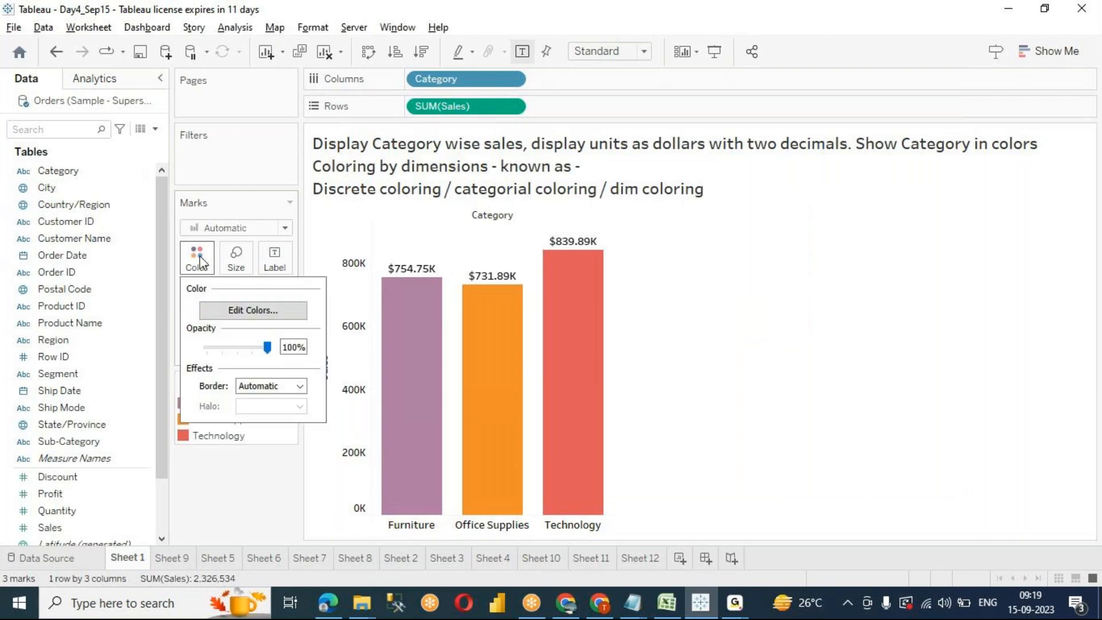
left_click(246, 310)
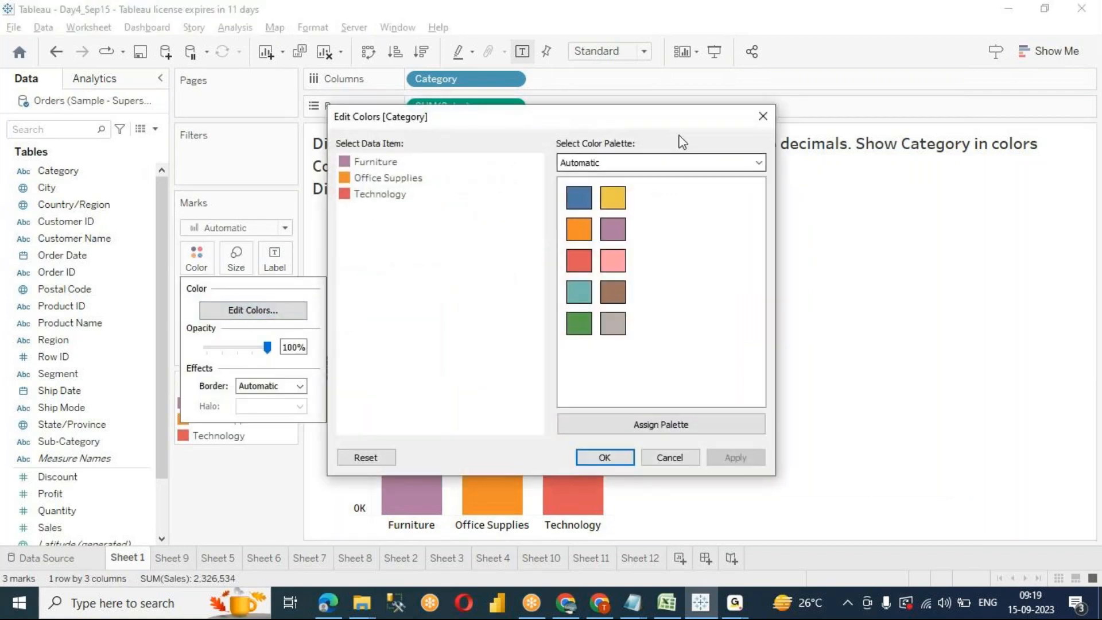
left_click(769, 117)
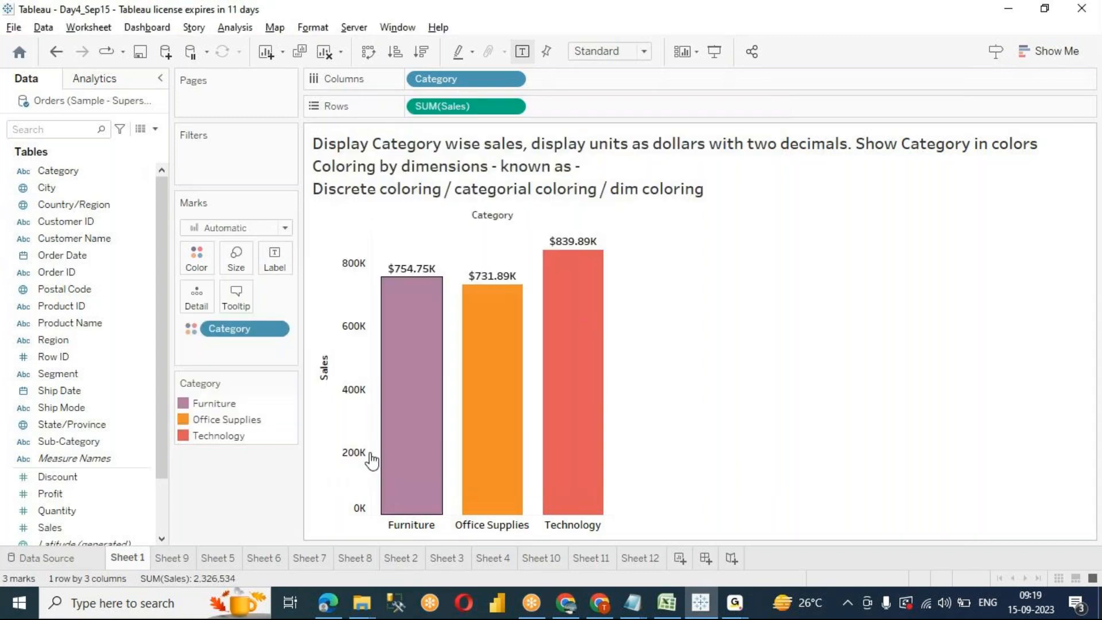
double_click(193, 405)
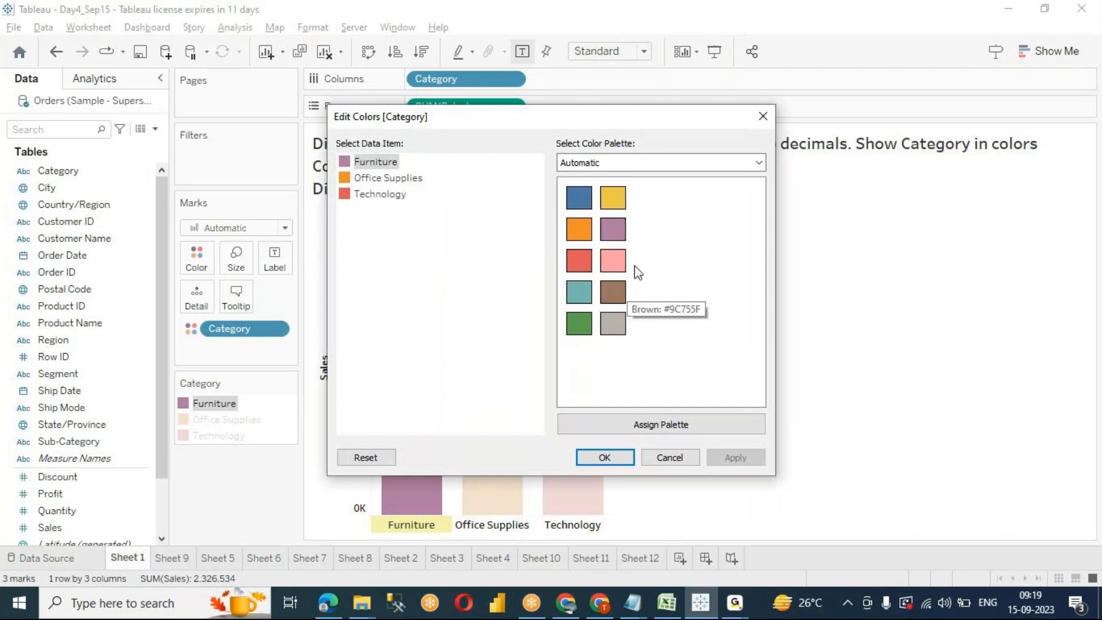
left_click(763, 116)
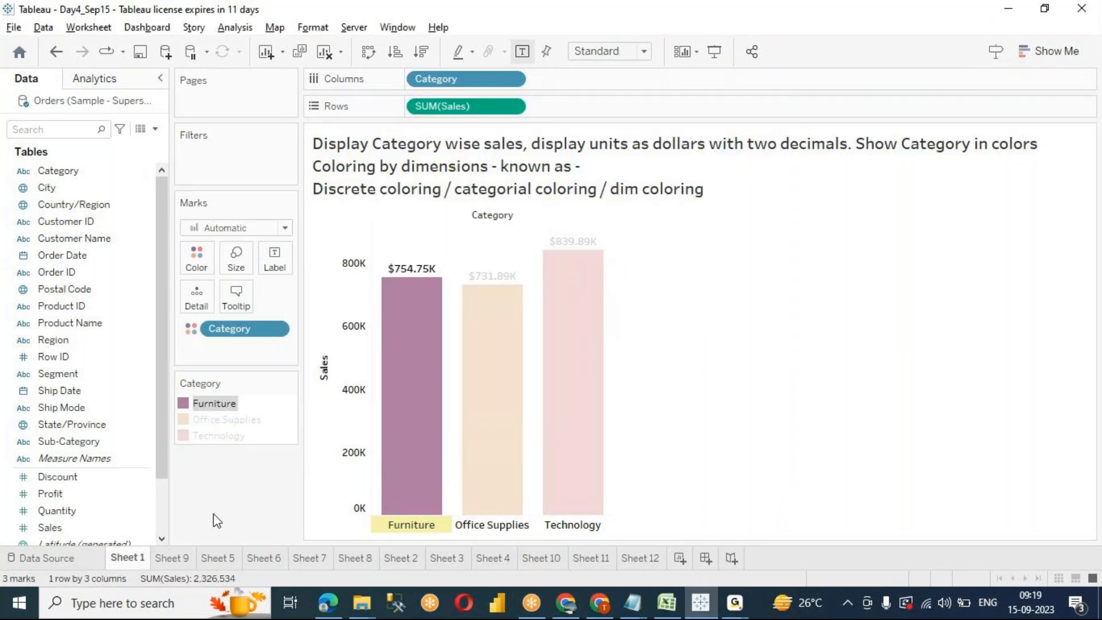
left_click(229, 493)
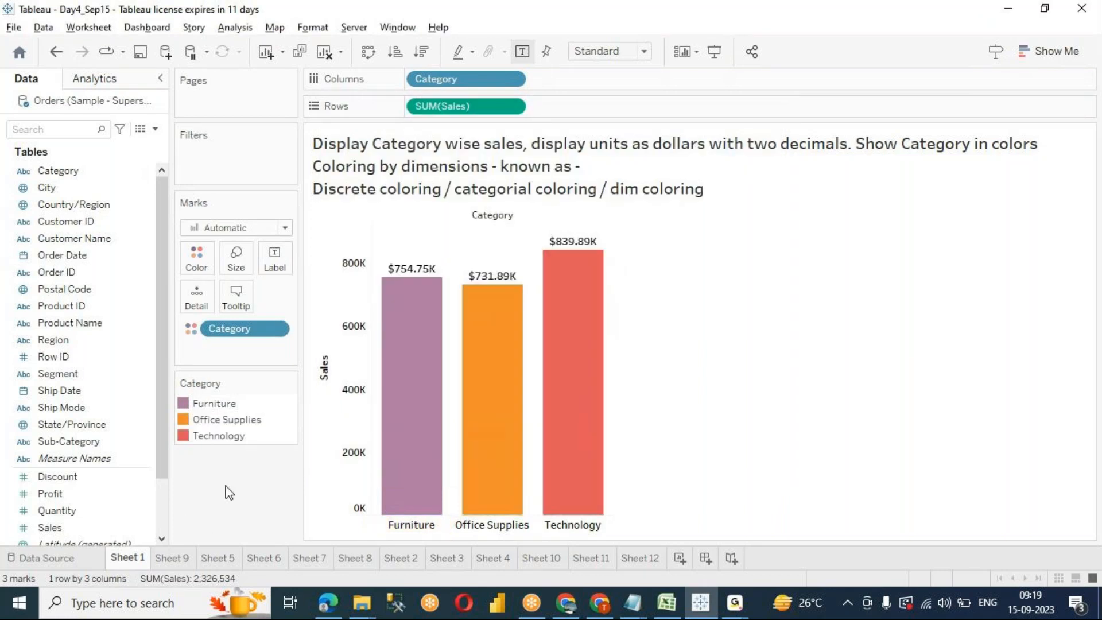
Step: Hide the Category color legend card from the worksheet
mouse_move(291, 386)
left_click(290, 384)
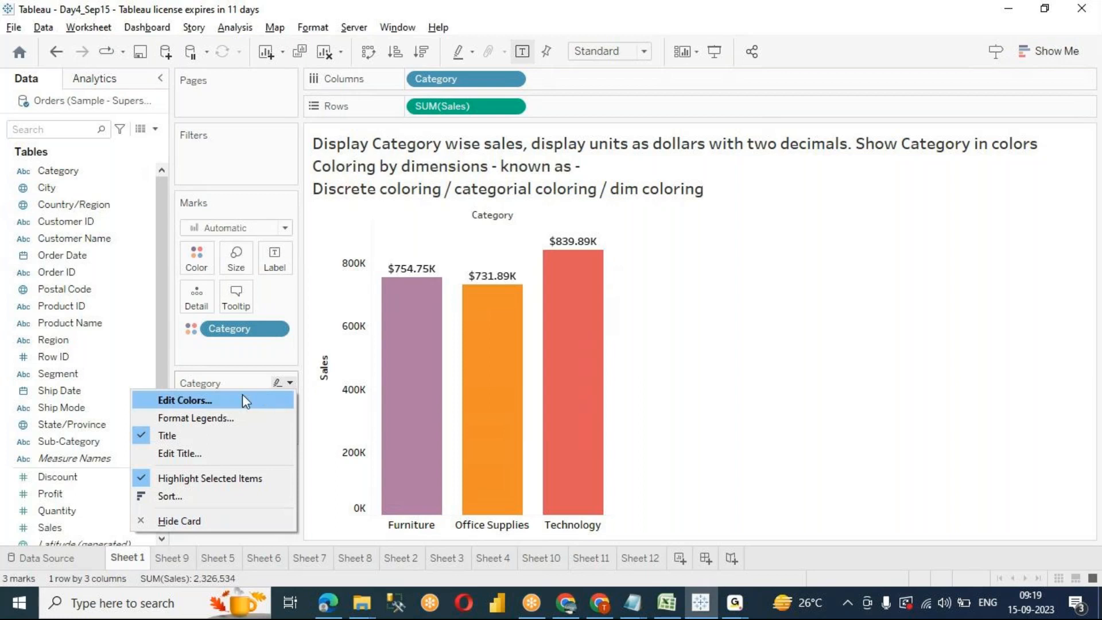
left_click(215, 525)
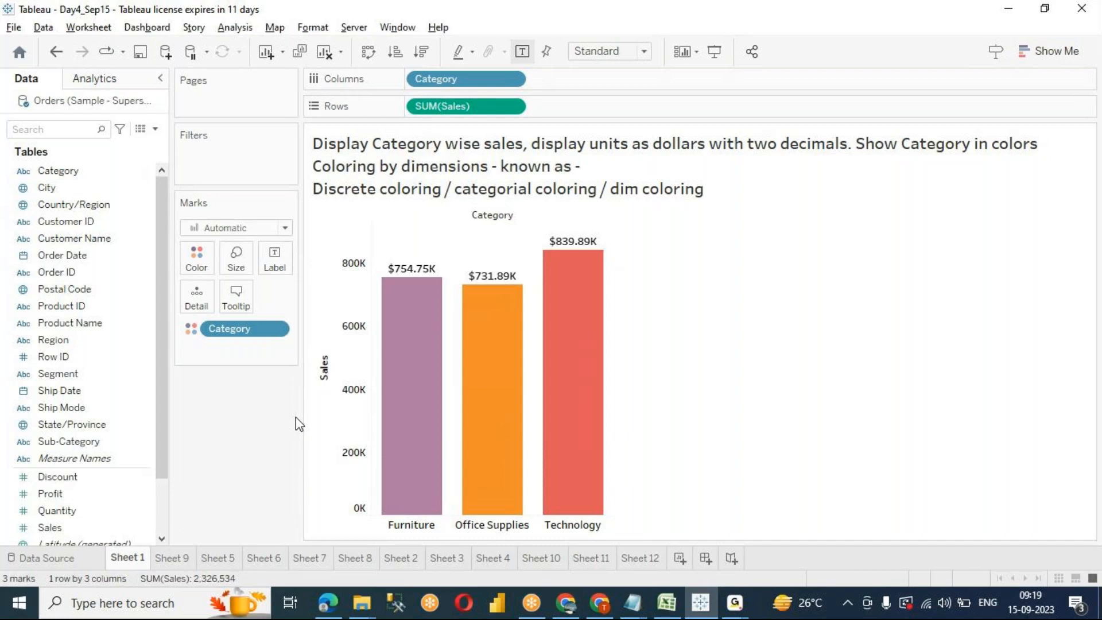
Step: Show the Category color legend again and place it below the Marks card
right_click(229, 419)
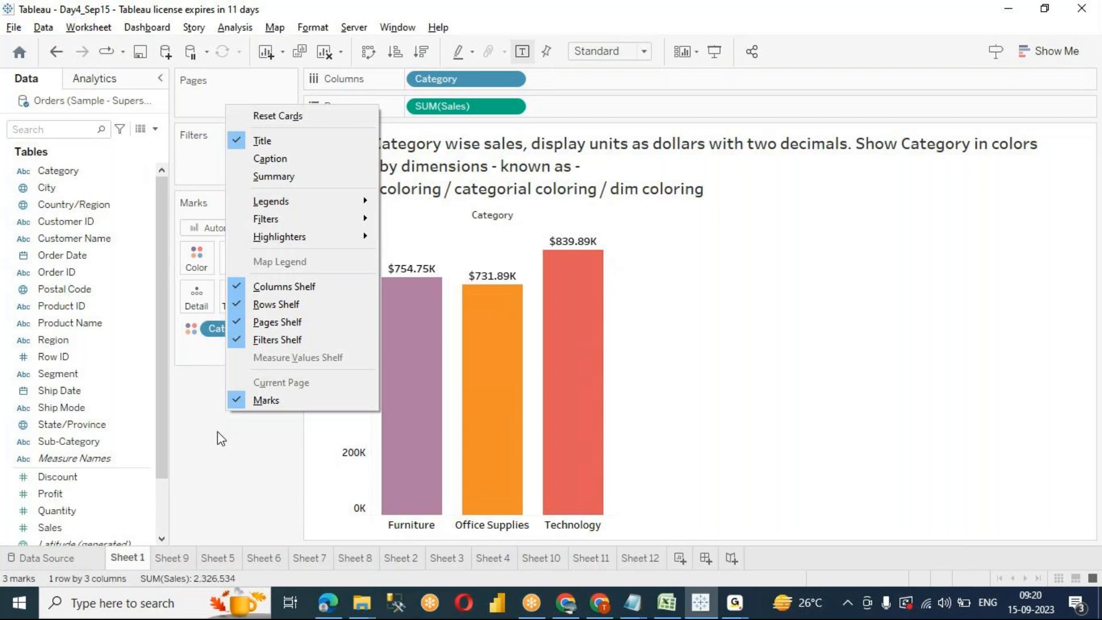
left_click(221, 438)
right_click(217, 435)
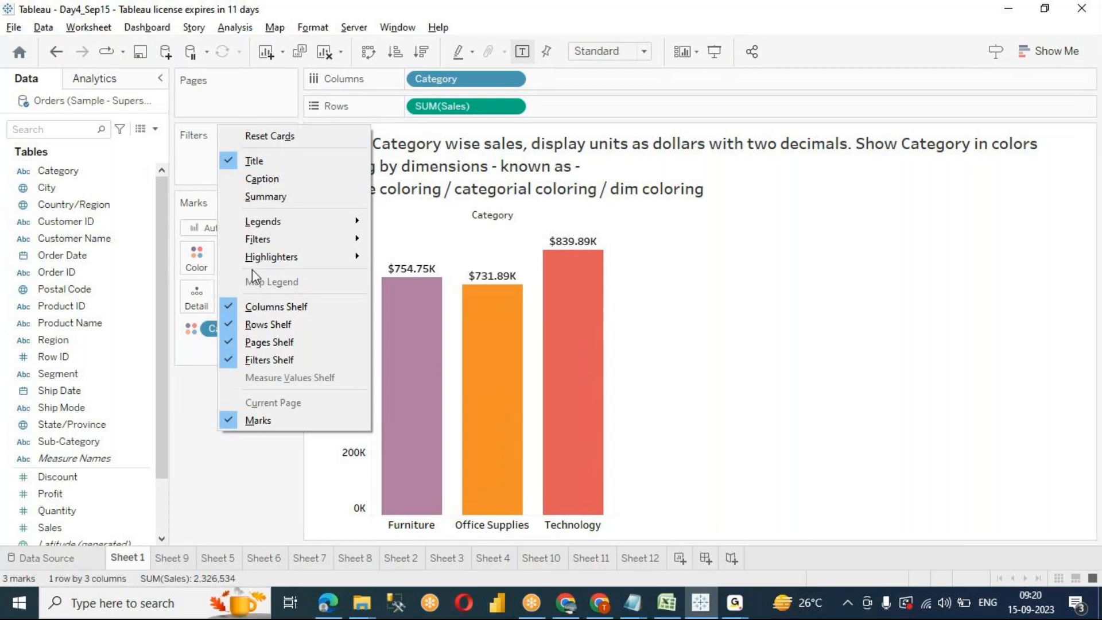
mouse_move(278, 229)
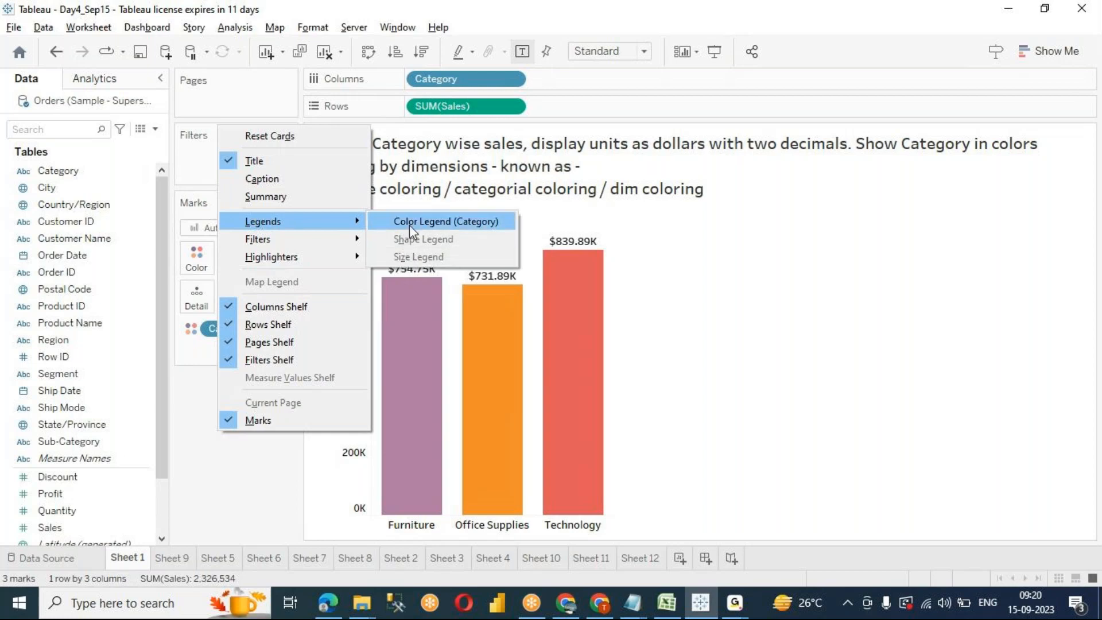
left_click(433, 225)
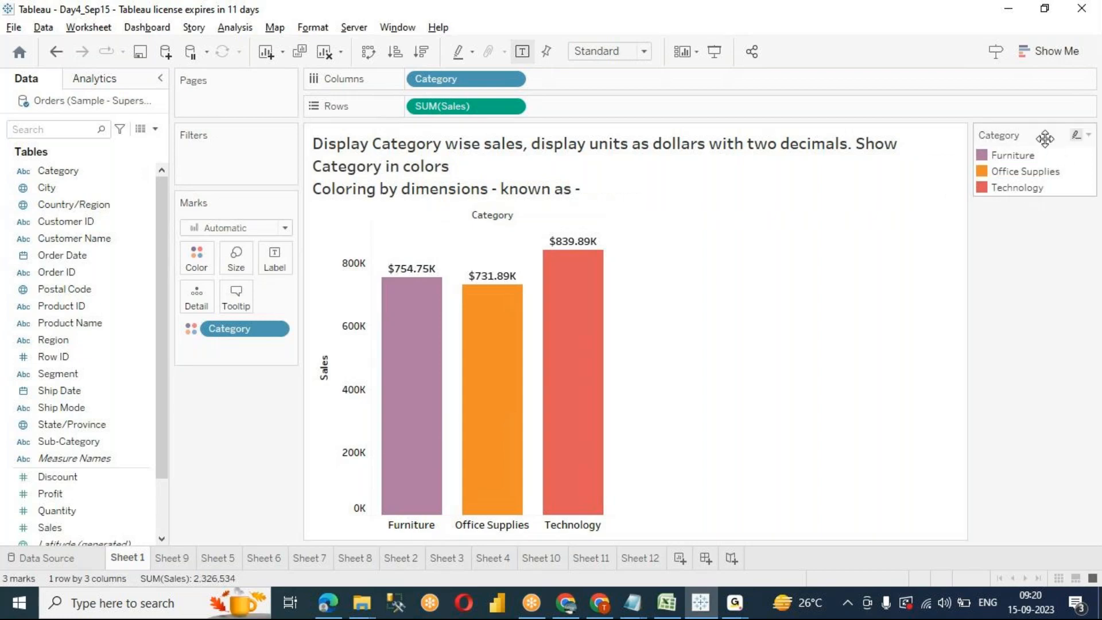
left_click_drag(1045, 135, 285, 431)
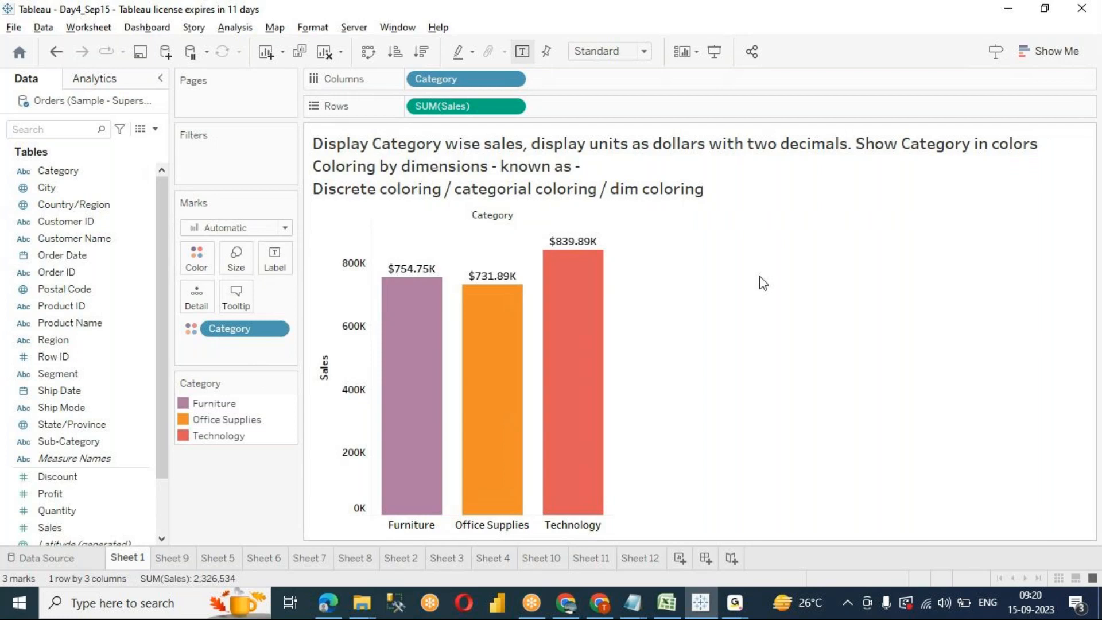
Step: Switch to Day4_Sep15_Notes.txt in Notepad and insert two empty lines above "COUNT VS COUNTD"
left_click(639, 614)
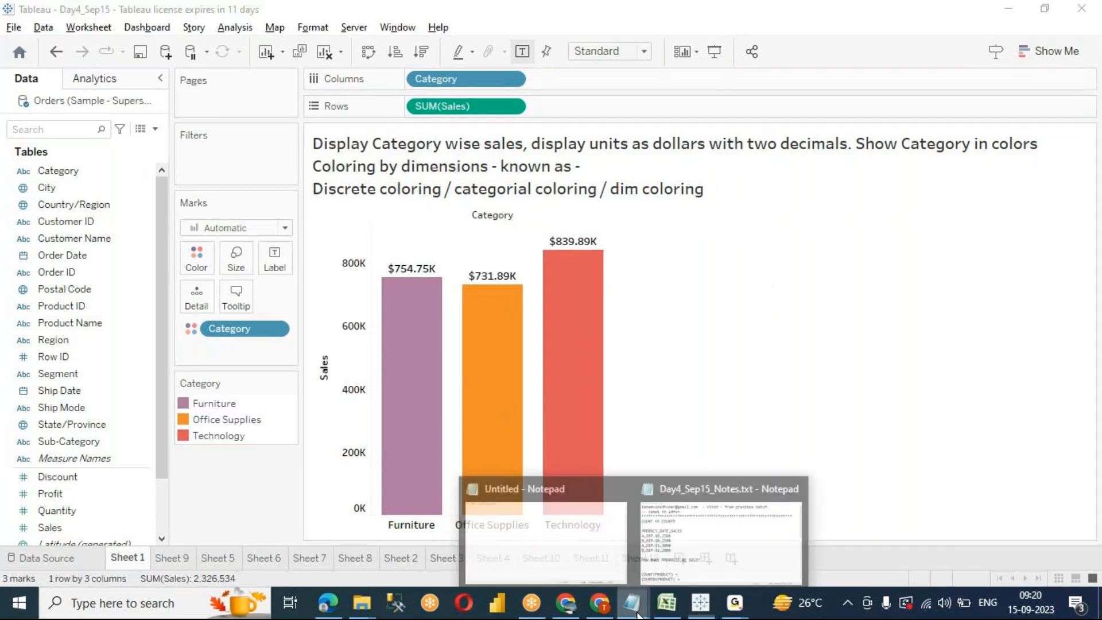
left_click(721, 534)
left_click(276, 150)
key("Home")
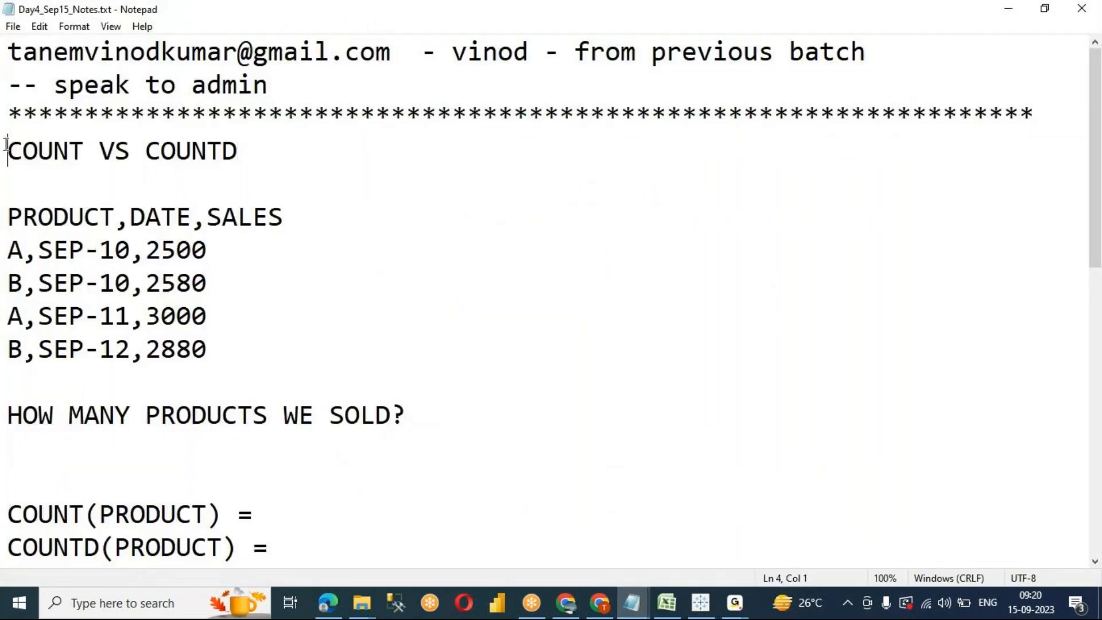
key("Return")
key("Return")
key("Up")
key("Up")
Step: Write the question "Q) WHAT ARE LEGENDS IN TABLEAU?" on the empty line above "COUNT VS COUNTD"
type("qu")
key("BackSpace")
key("BackSpace")
type("QU")
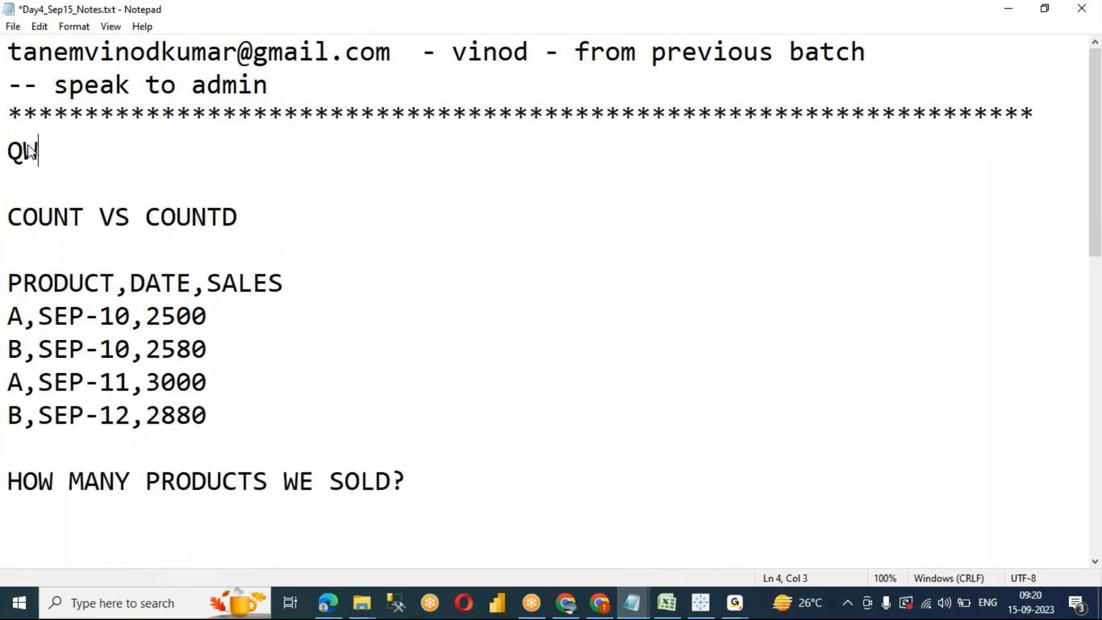
key("BackSpace")
type(") WHA")
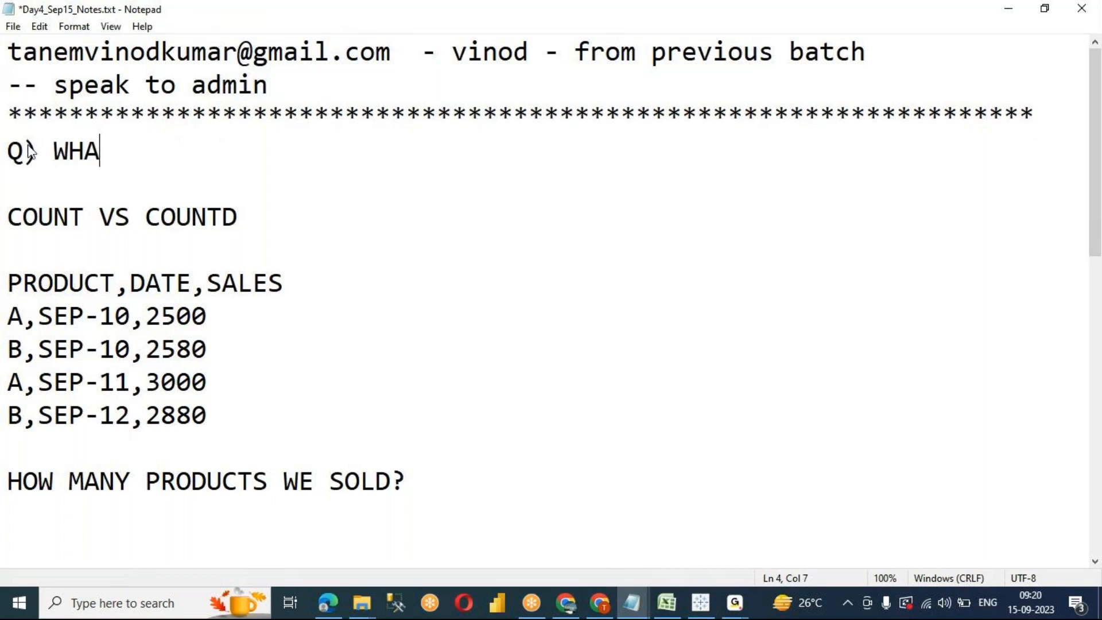
type("T ARE LEGENDA")
key("BackSpace")
type("S IN ")
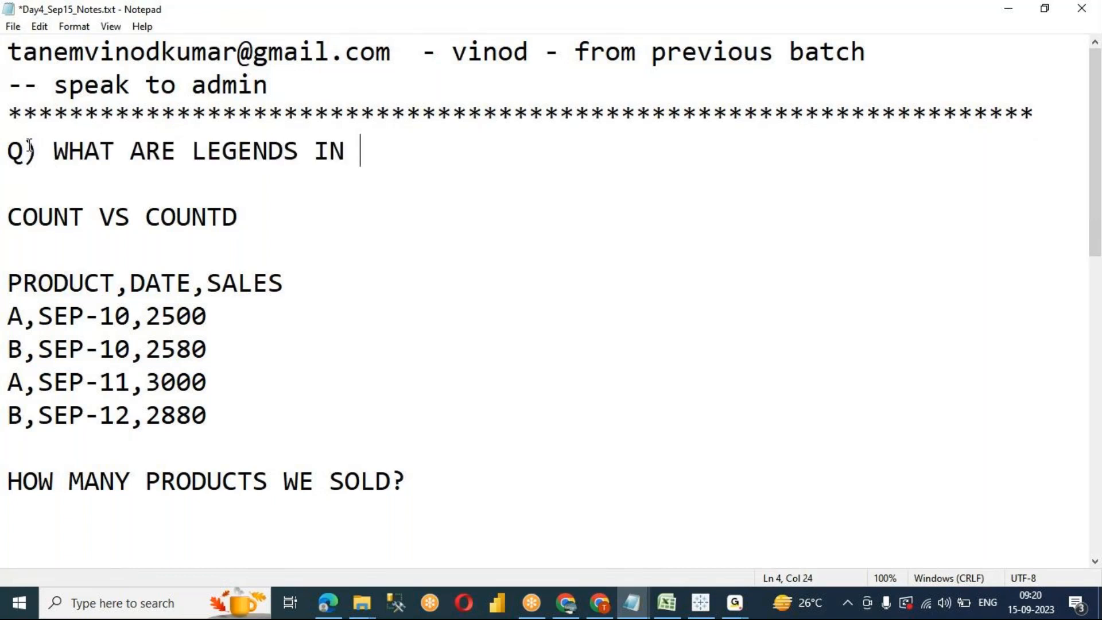
type("TABLEAU?")
Step: Add the answer "A) COLOR/SIZE/SHAPES" below the question, save the notes and return to Tableau
key("Return")
type("A) COLOR")
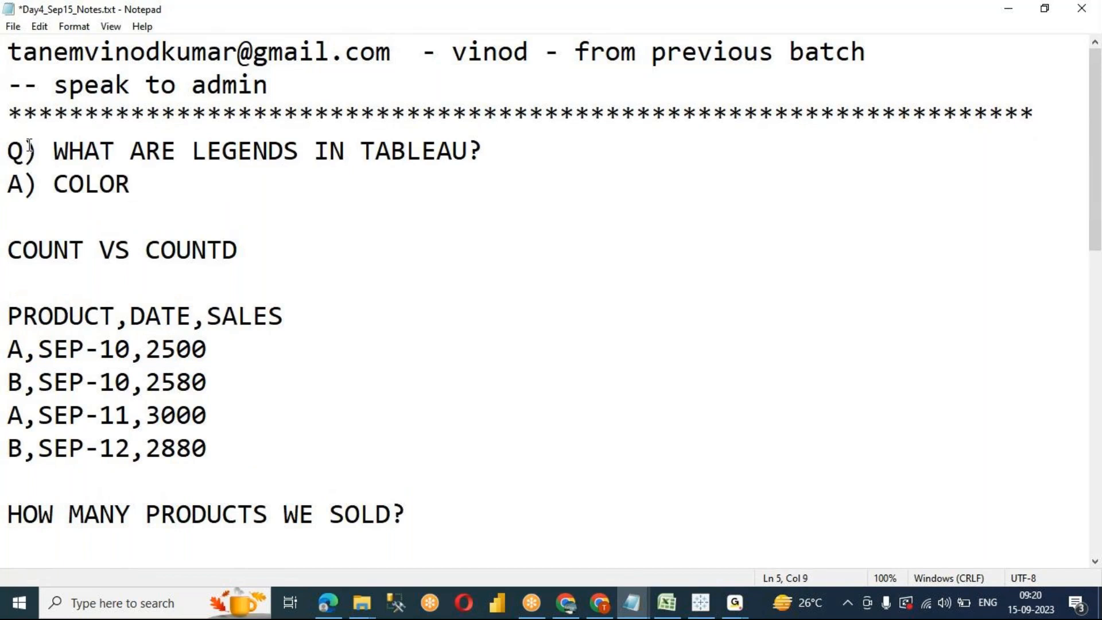
type("/SIZE")
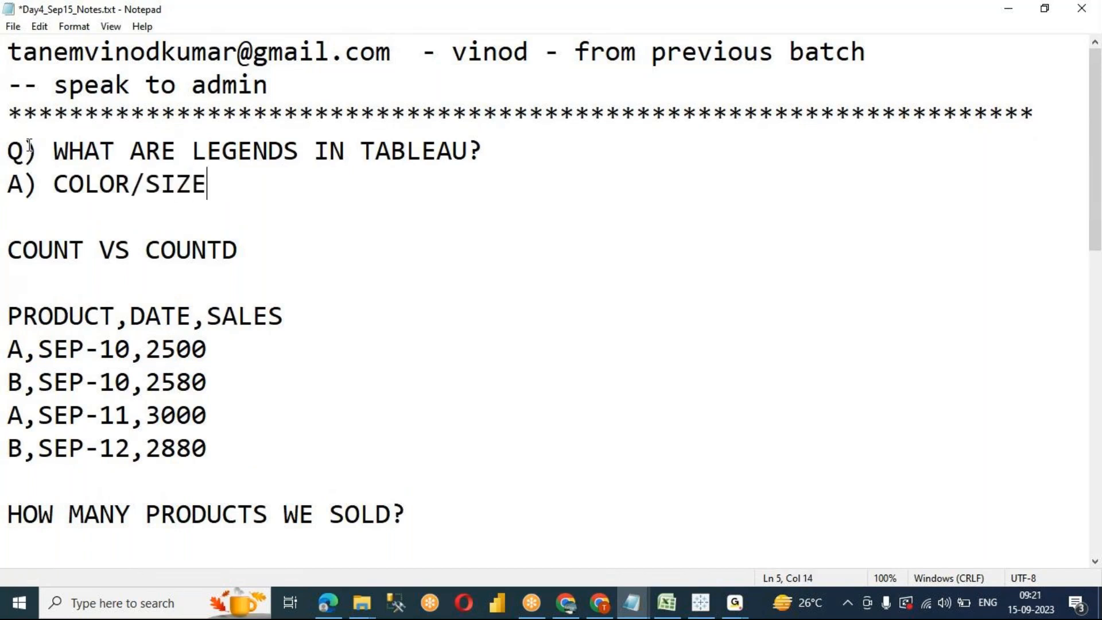
type("/SHAPES")
key("ctrl+s")
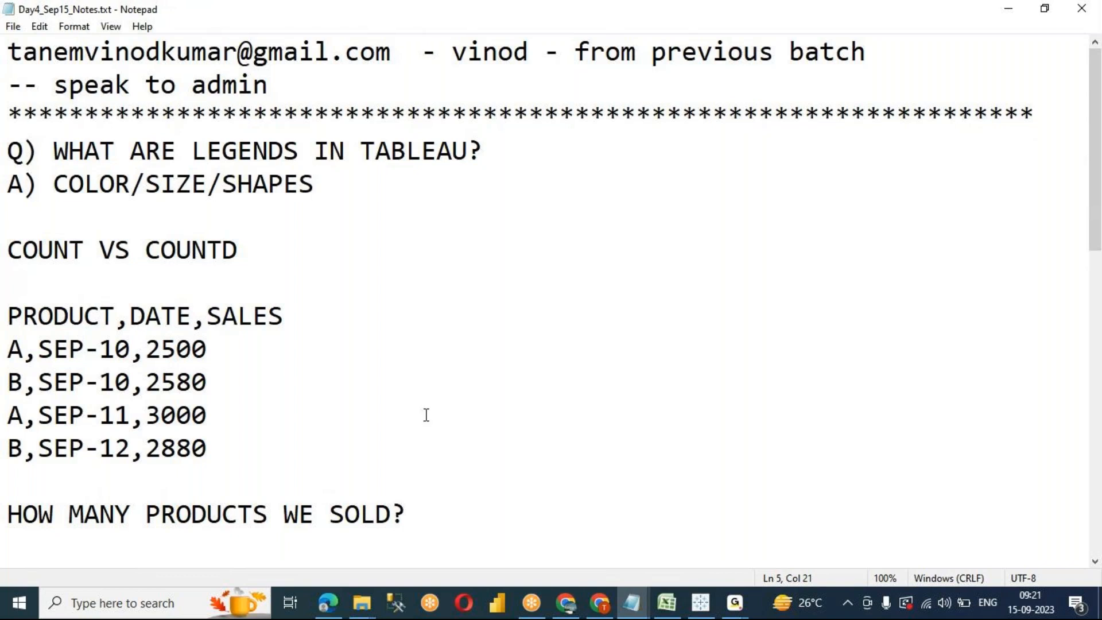
left_click(1008, 16)
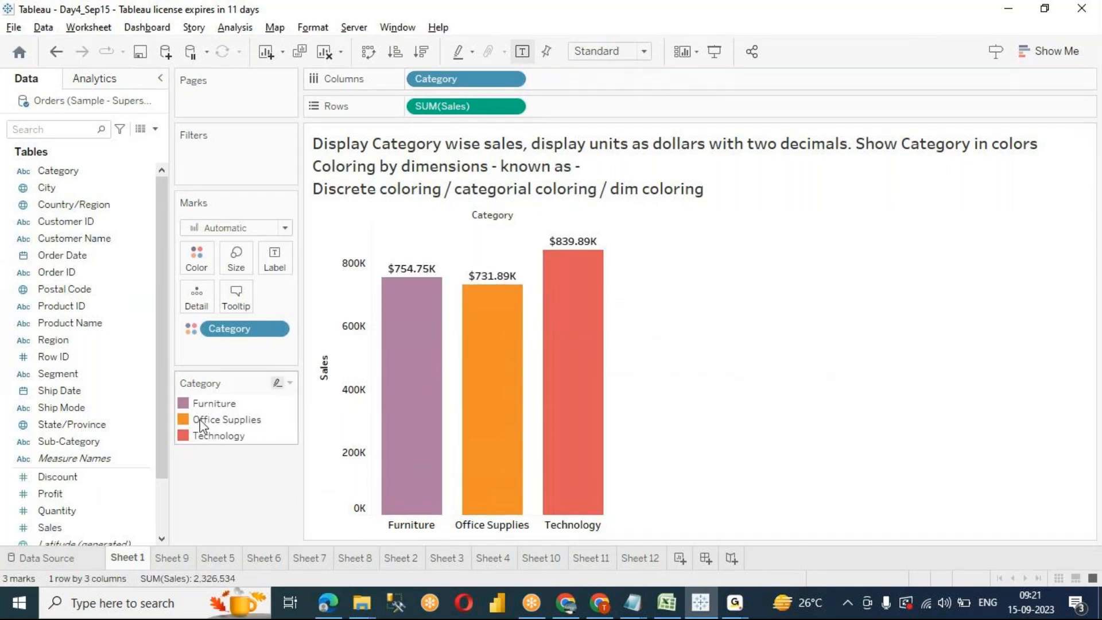
Step: Examine the mark color settings and the tooltips of the category bars
mouse_move(432, 407)
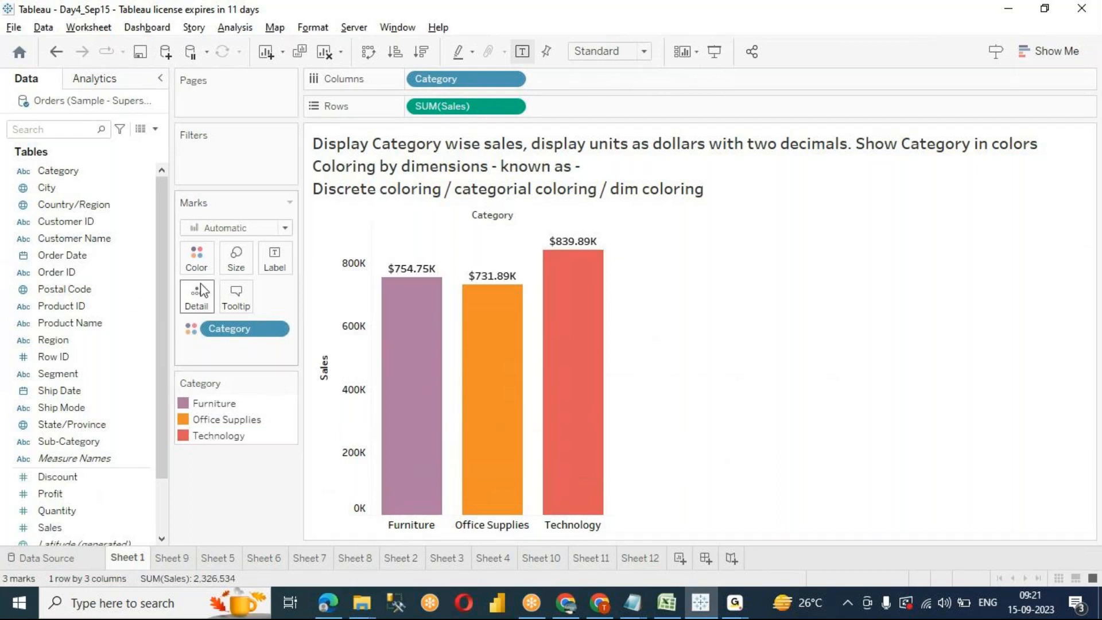
left_click(203, 261)
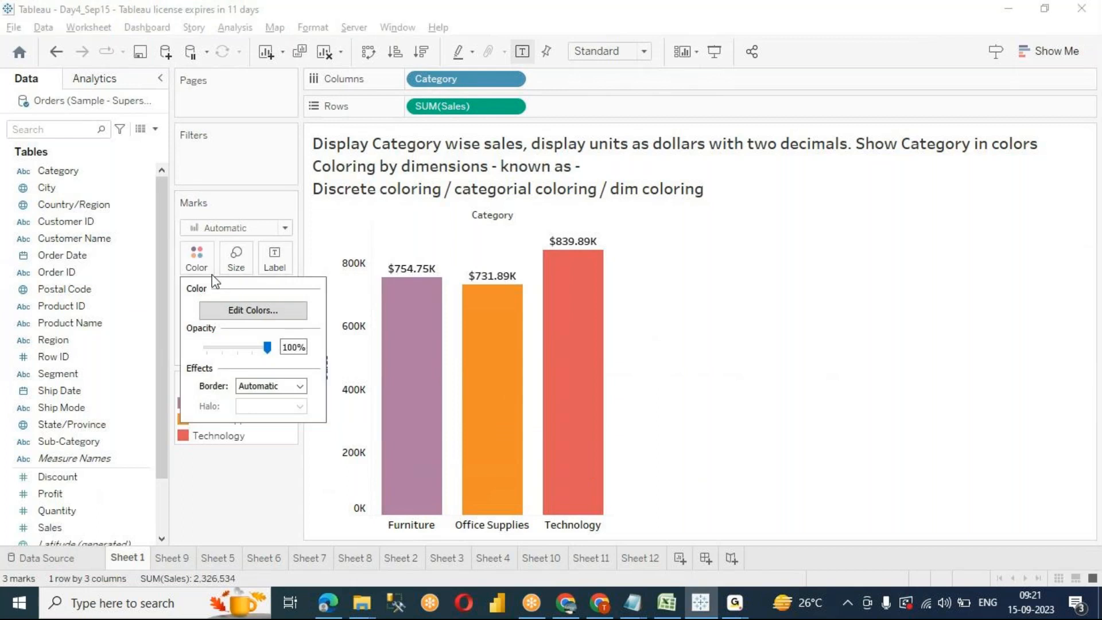
left_click(242, 507)
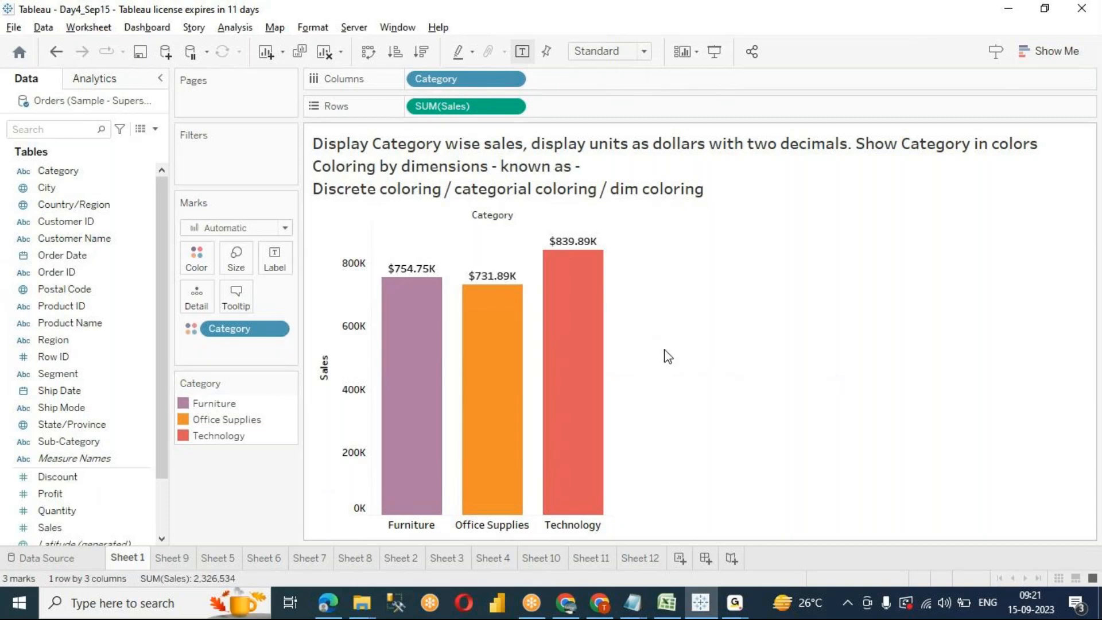
mouse_move(565, 257)
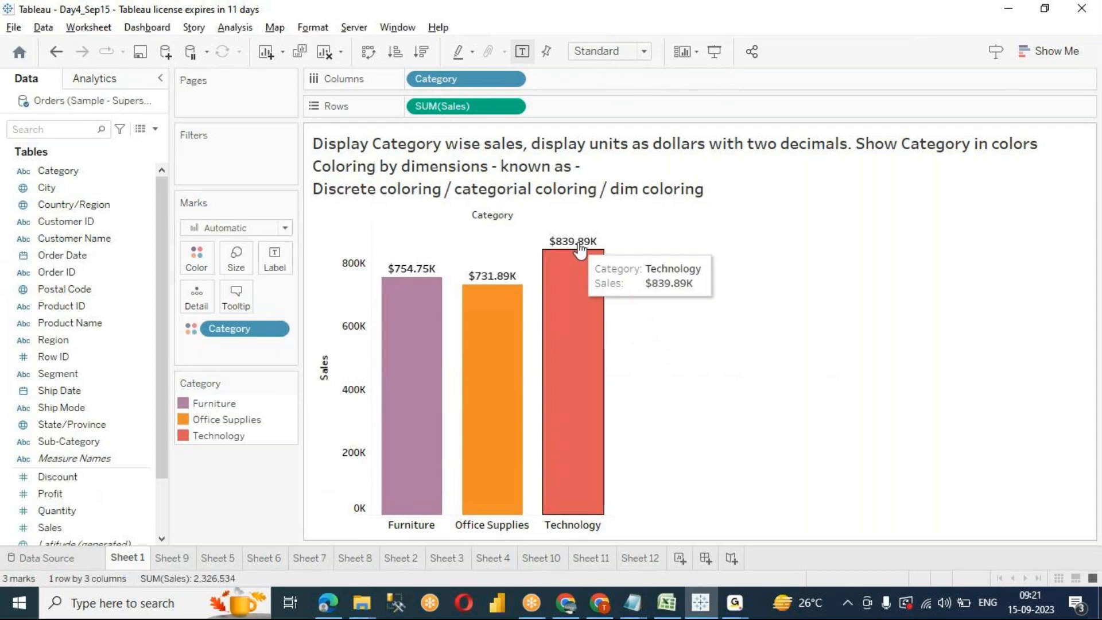
mouse_move(494, 283)
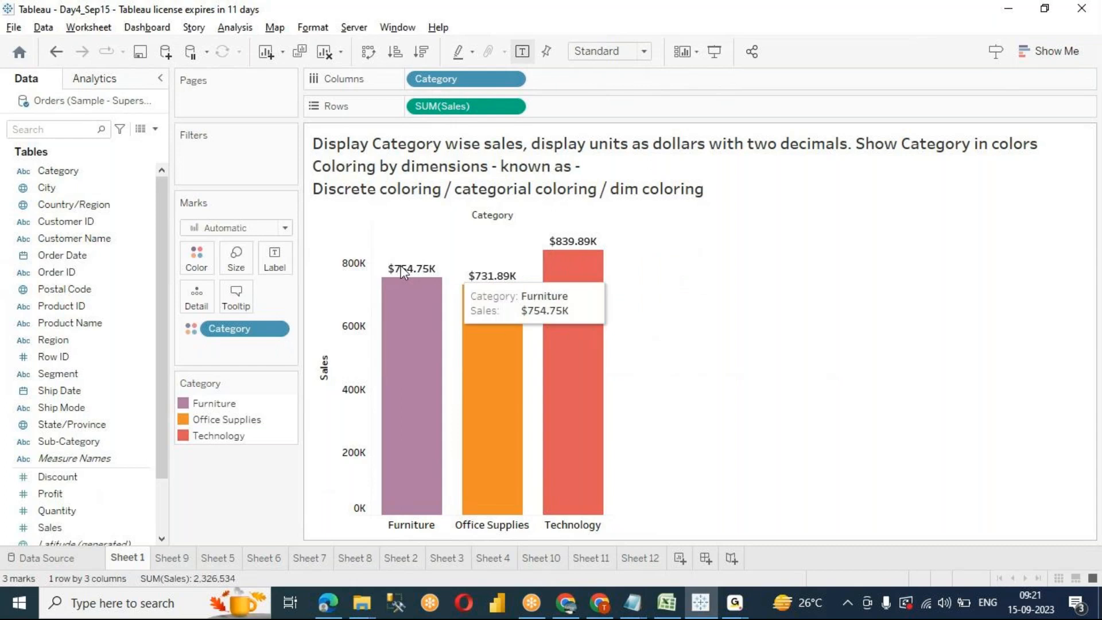
Step: Duplicate Sheet 1 and check the bar tooltips on the copy
right_click(131, 559)
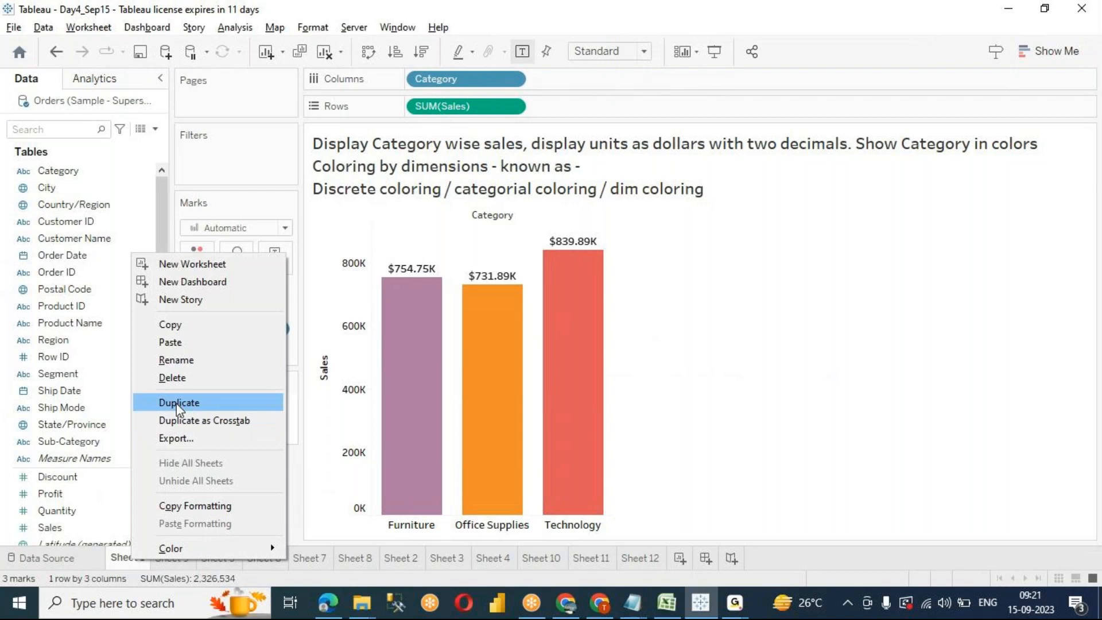
left_click(187, 403)
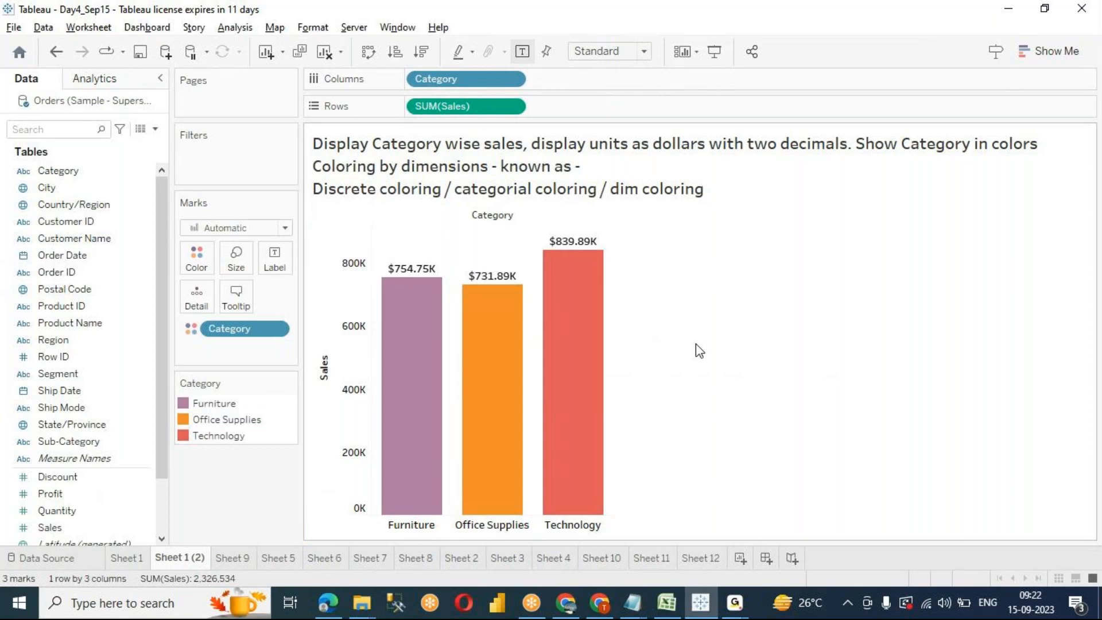
mouse_move(554, 256)
mouse_move(510, 282)
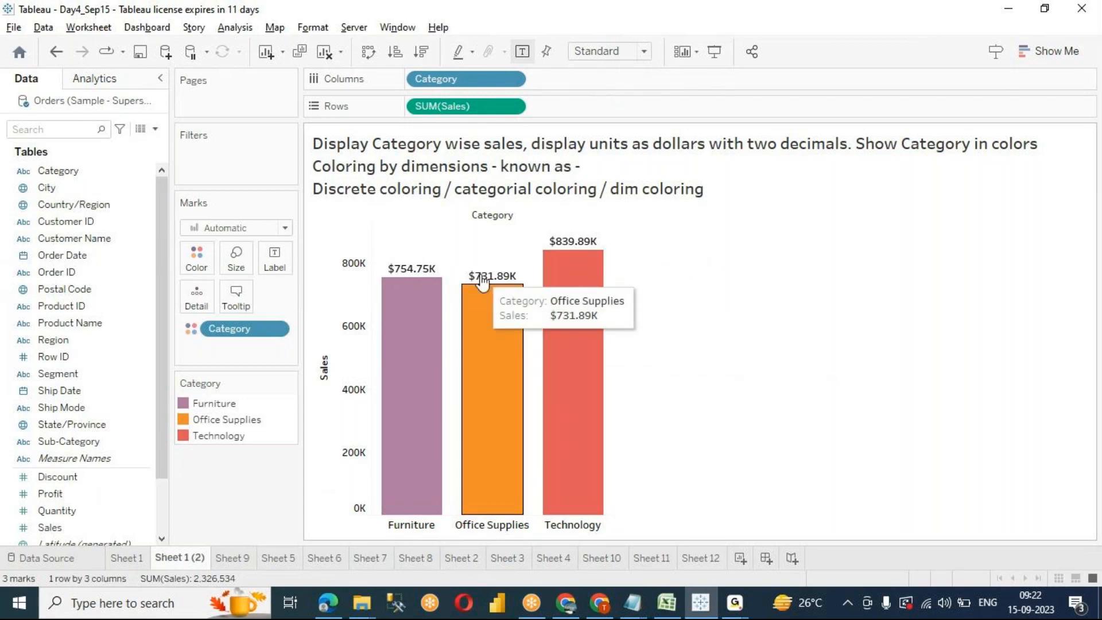
mouse_move(405, 299)
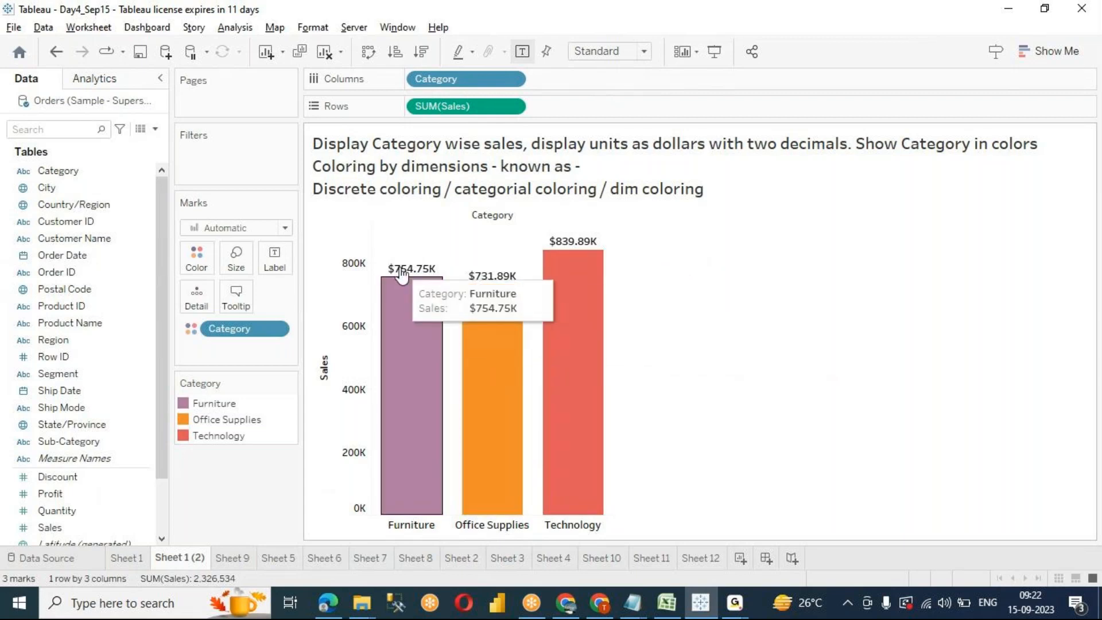
mouse_move(590, 249)
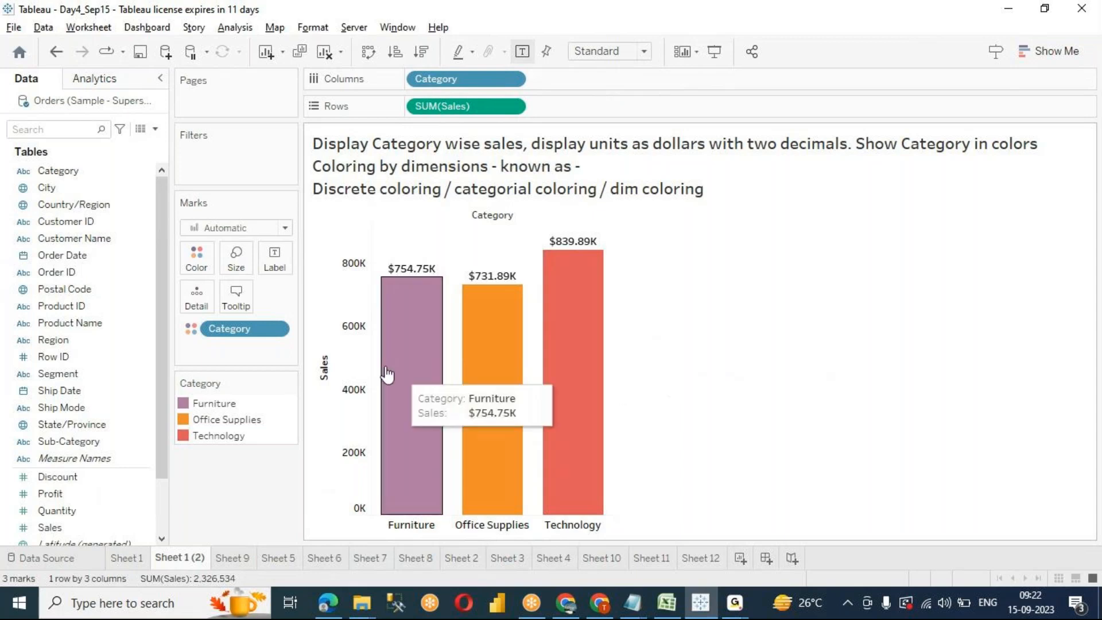
left_click(276, 259)
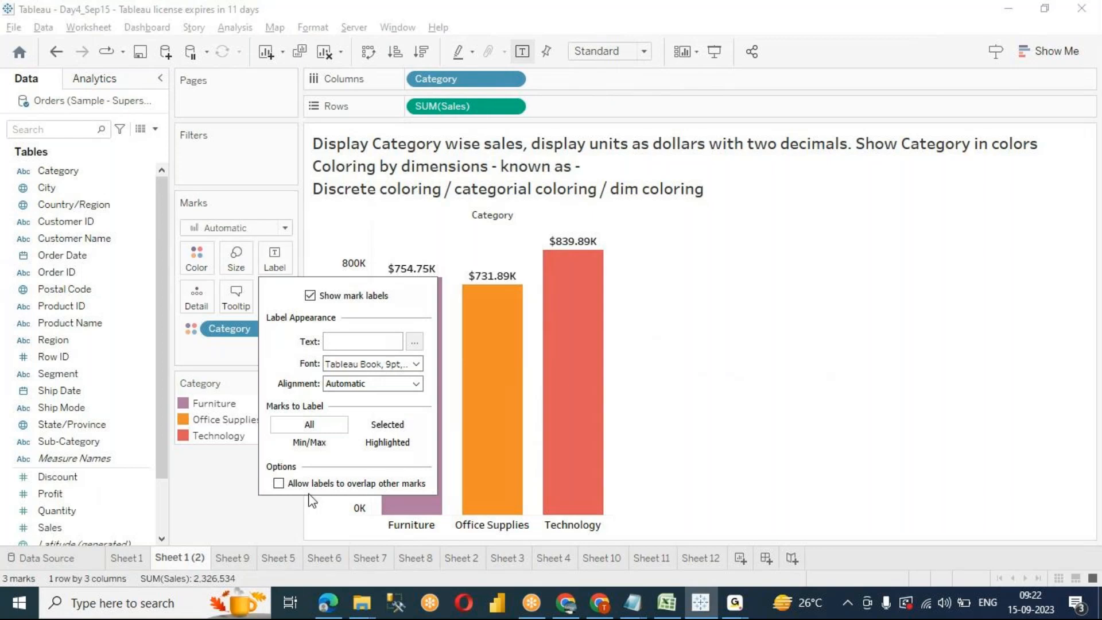
left_click(363, 365)
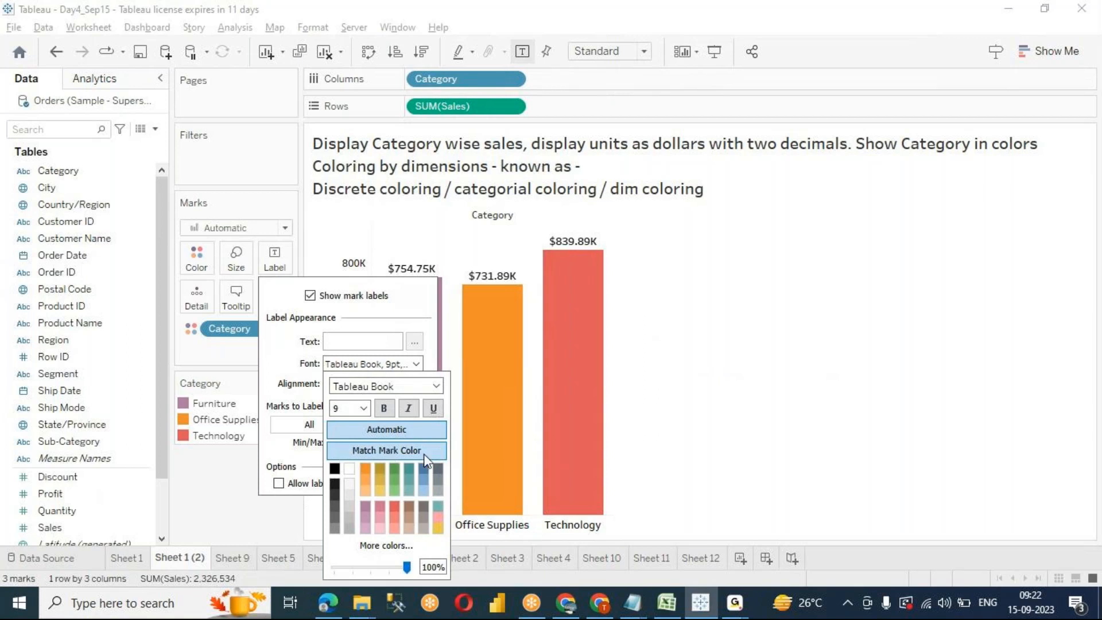
left_click(462, 456)
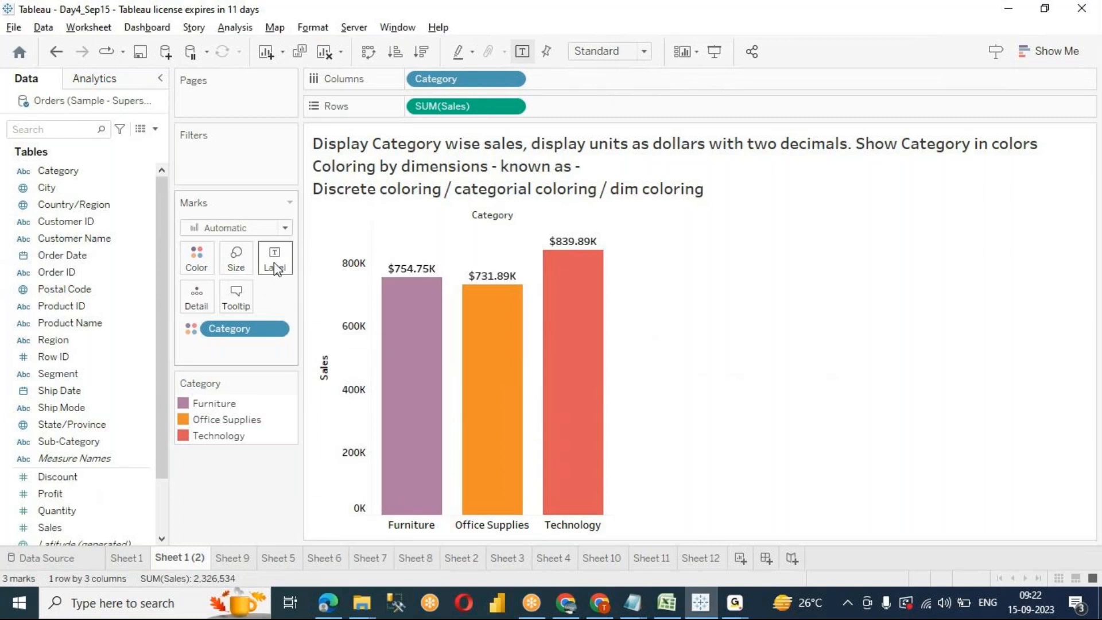
Step: Set the font color of the mark labels on Sheet 1 (2) to Match Mark Color
left_click(276, 268)
left_click(345, 364)
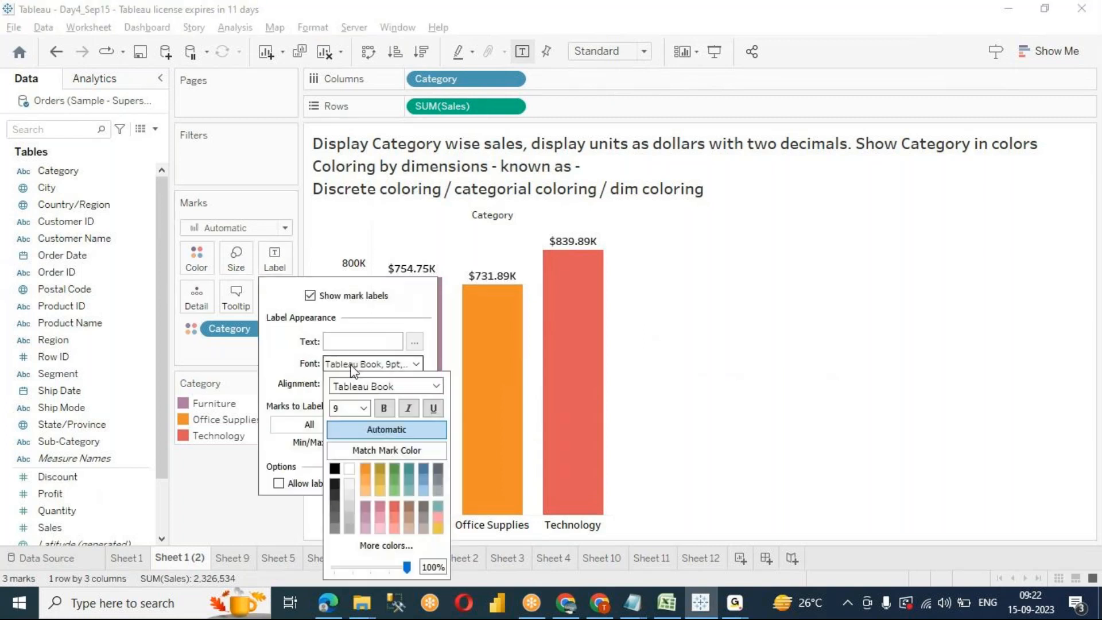
left_click(380, 449)
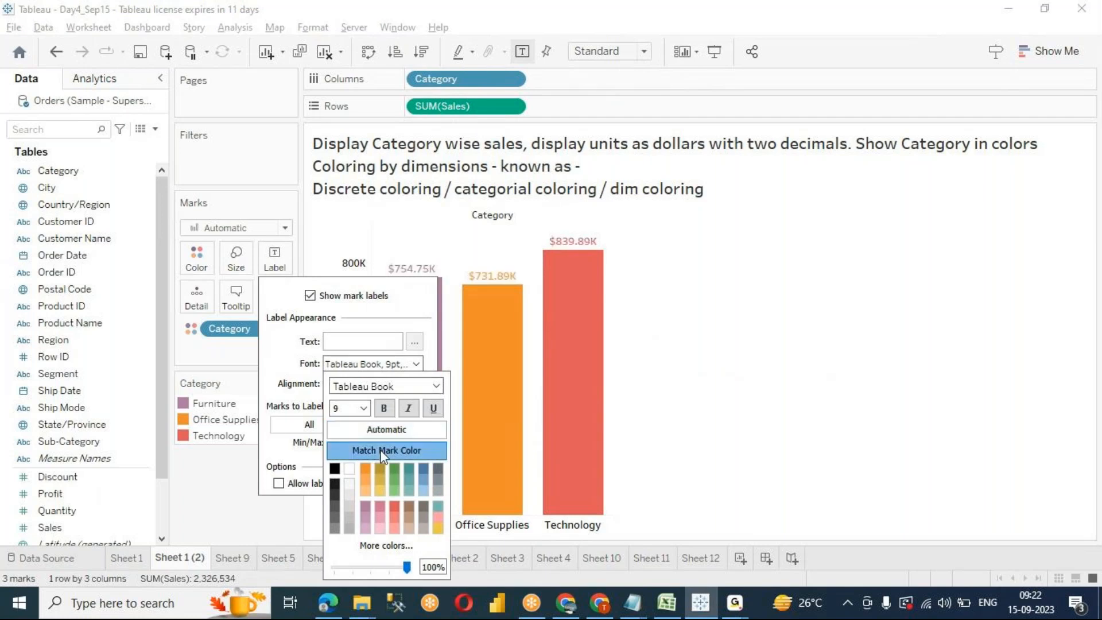
left_click(689, 430)
mouse_move(611, 342)
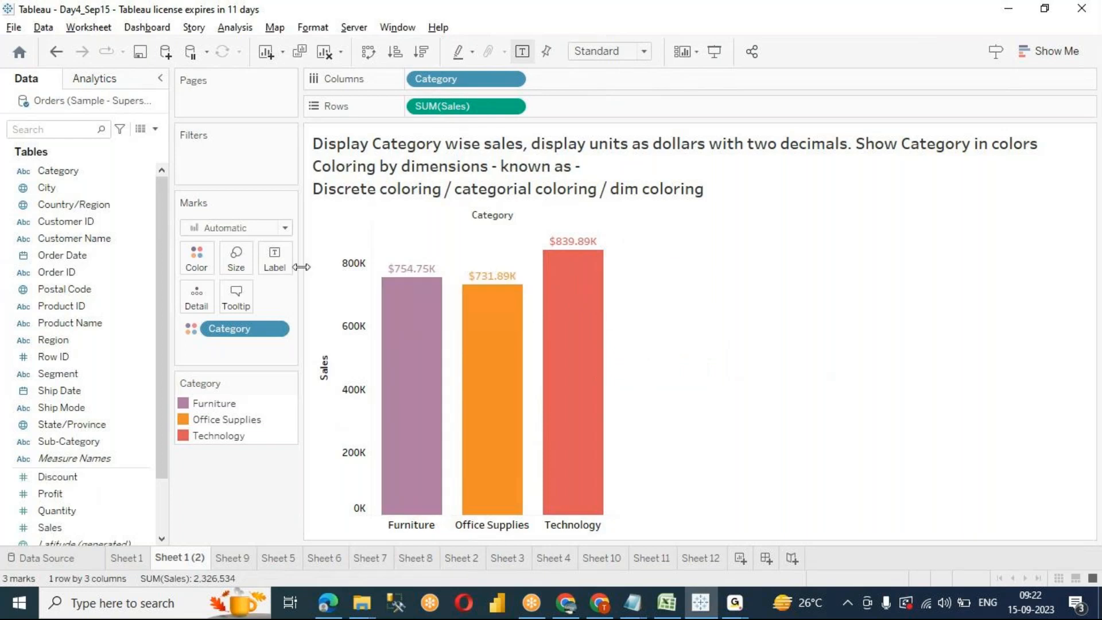
Step: Check the font style options of the mark labels, including bold
left_click(278, 263)
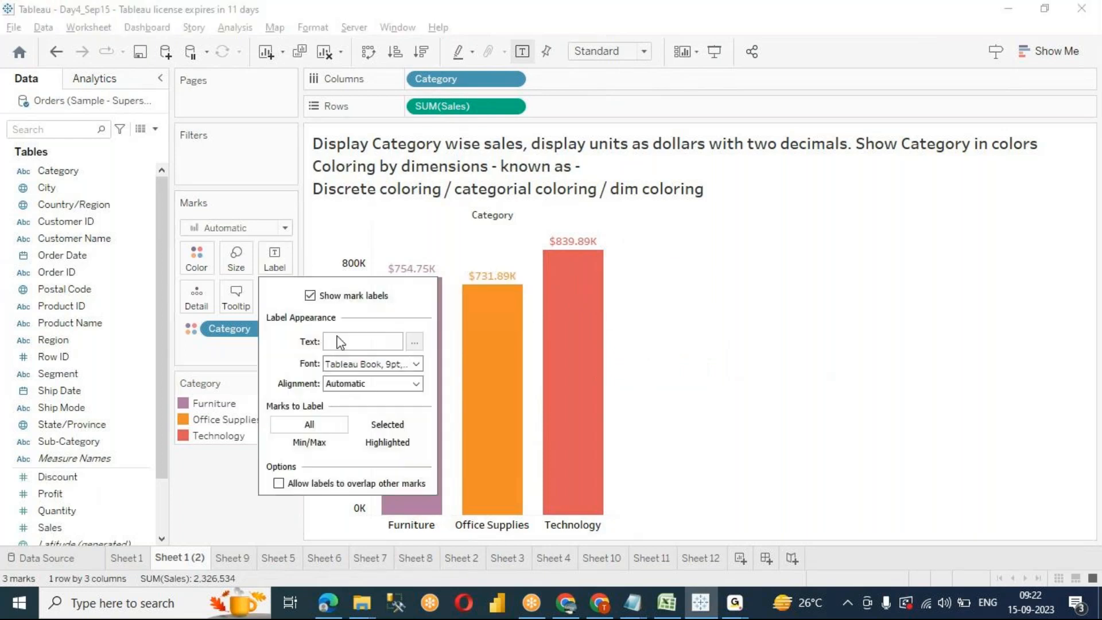
left_click(396, 365)
left_click(381, 409)
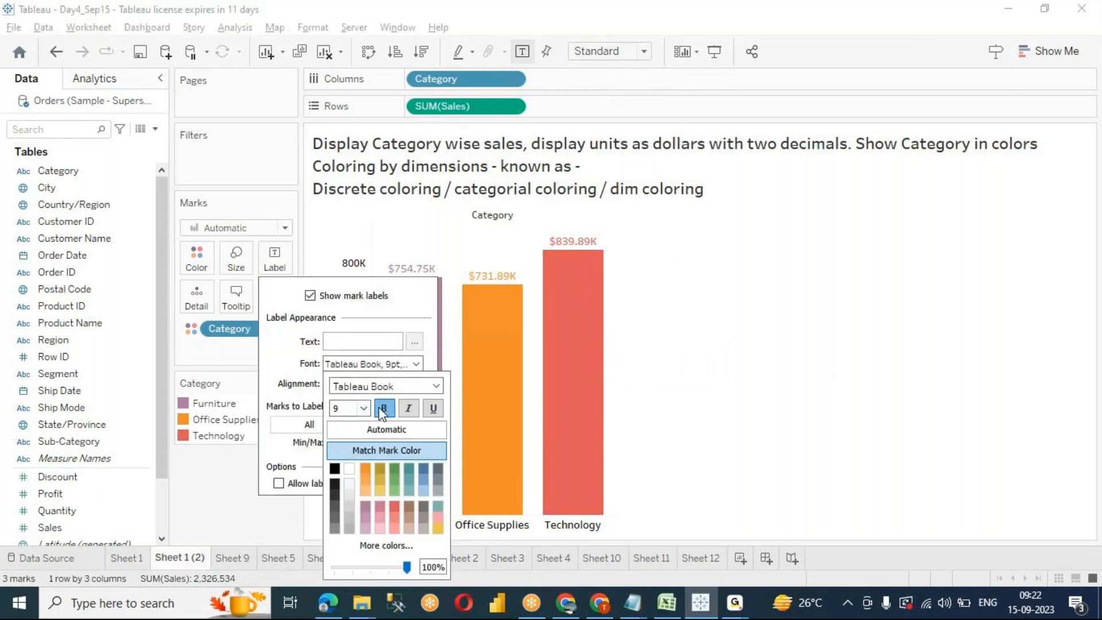
left_click(591, 356)
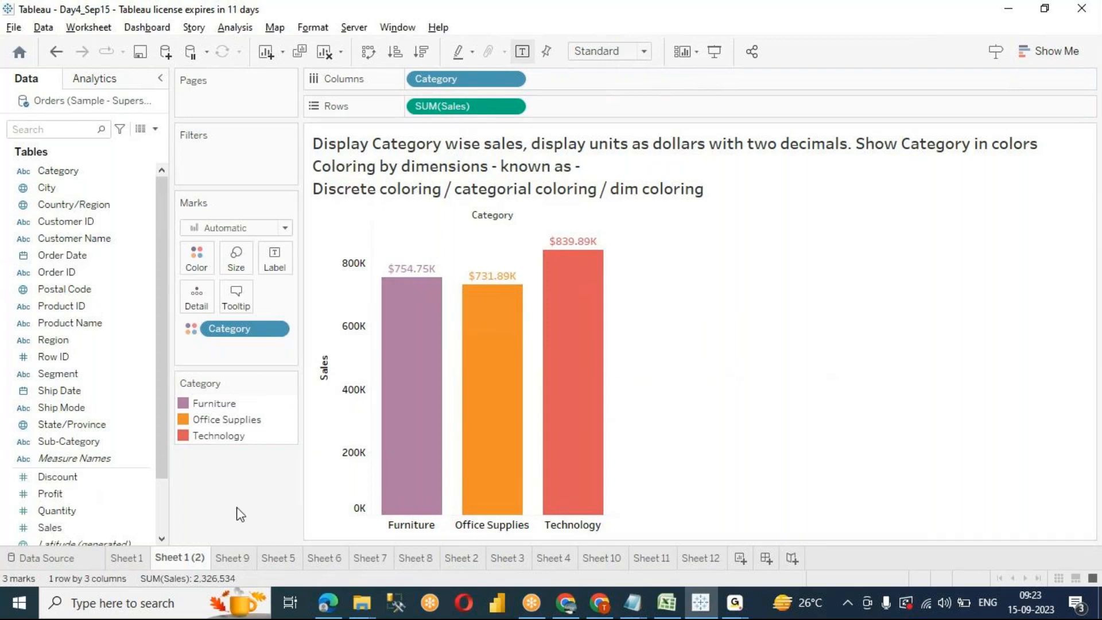
Step: Compare the label colors on Sheet 1 with those on Sheet 1 (2) and save the workbook
left_click(128, 558)
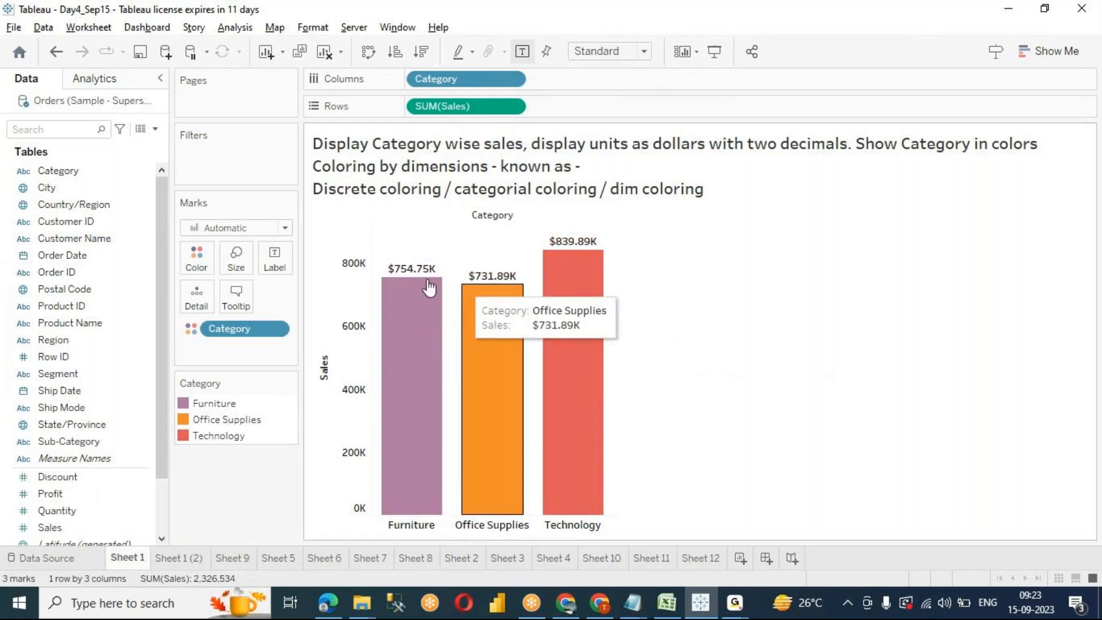
left_click(166, 562)
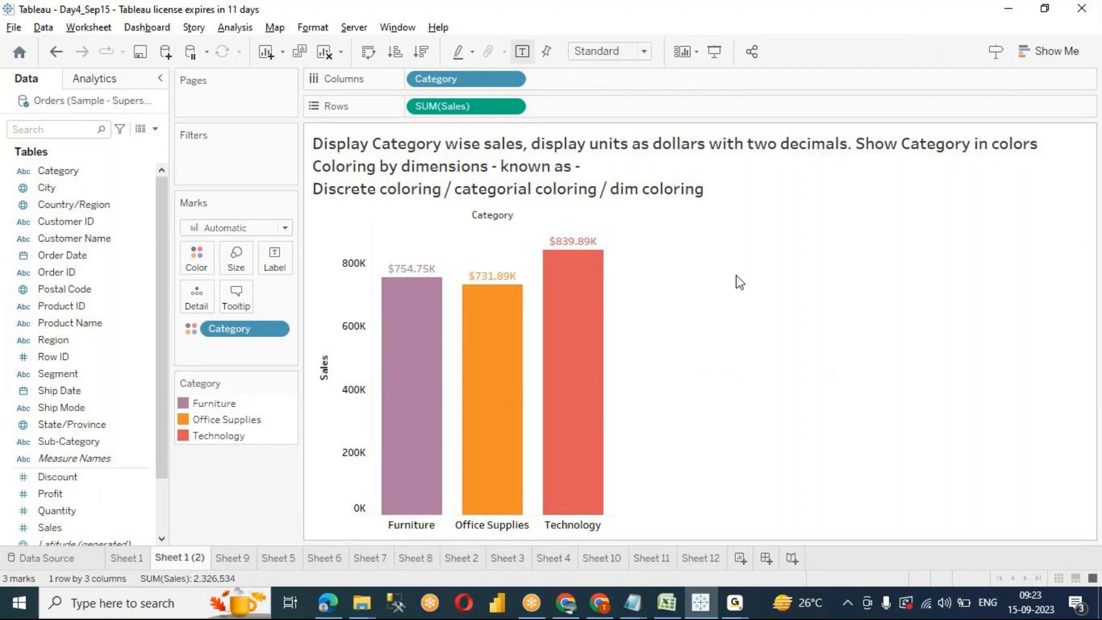
left_click(140, 53)
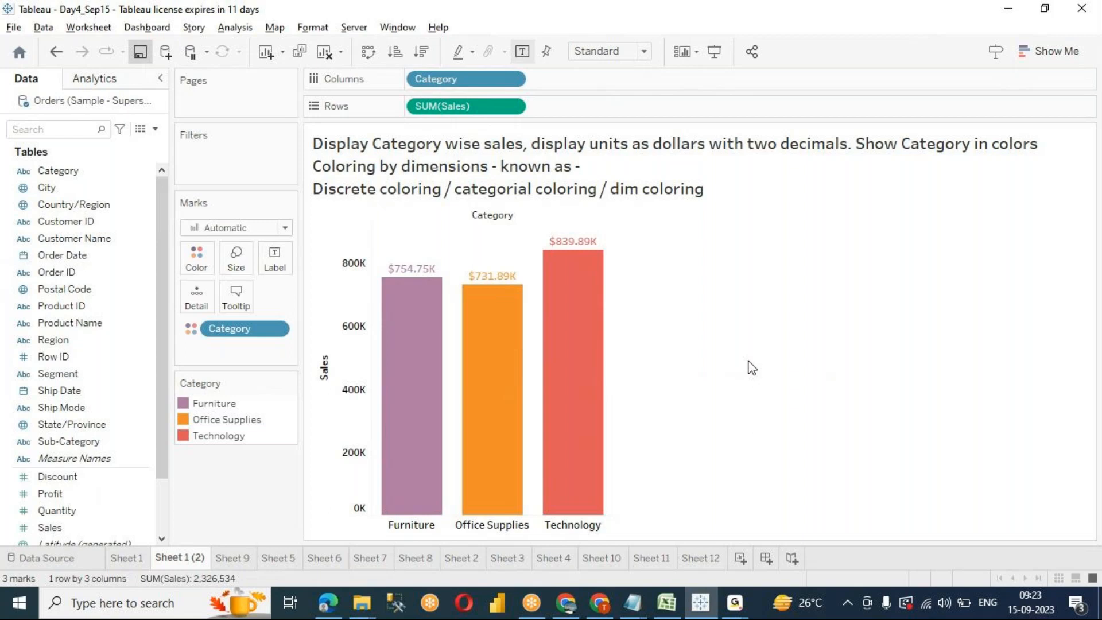
left_click(133, 51)
Step: On Sheet 9, search the fields for "STA" and place State/Province on Rows
left_click(232, 557)
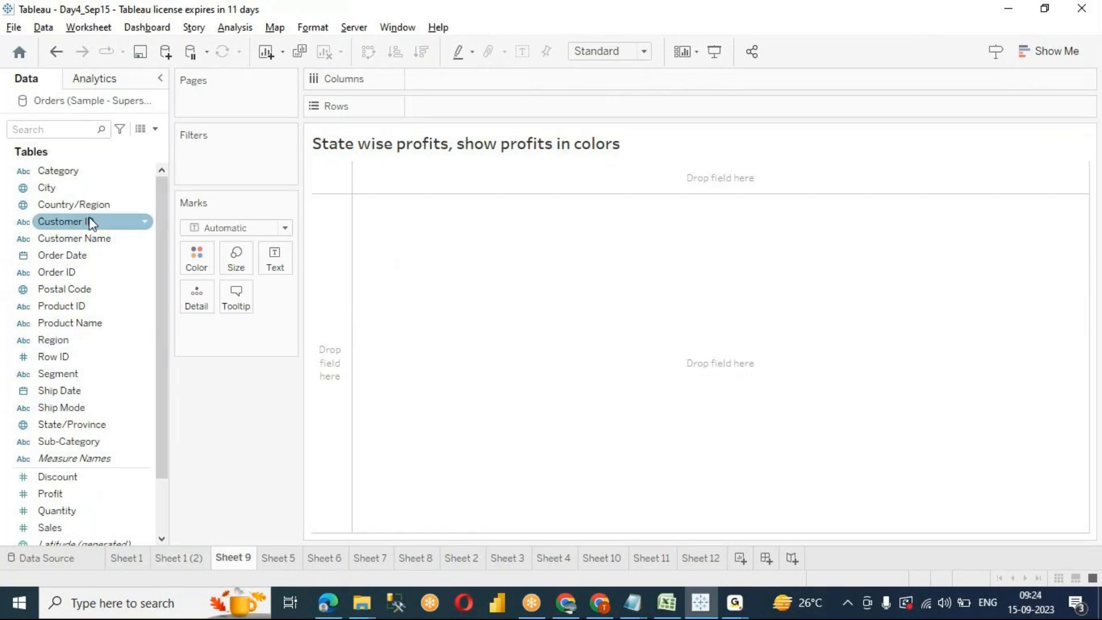
scroll(91, 223, "down", 2)
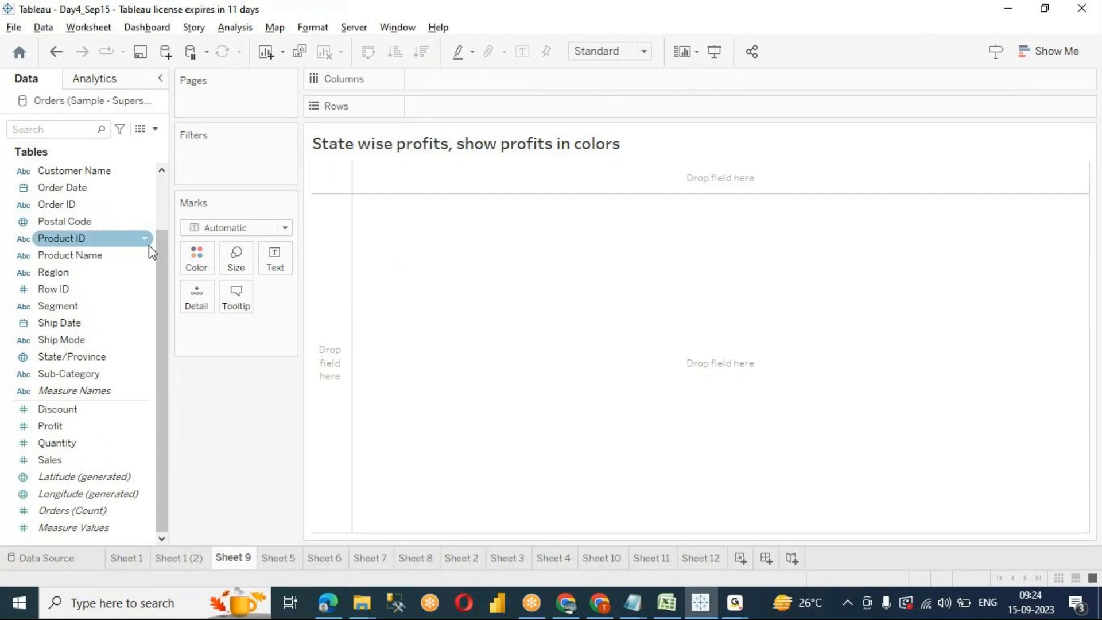
scroll(86, 256, "up", 2)
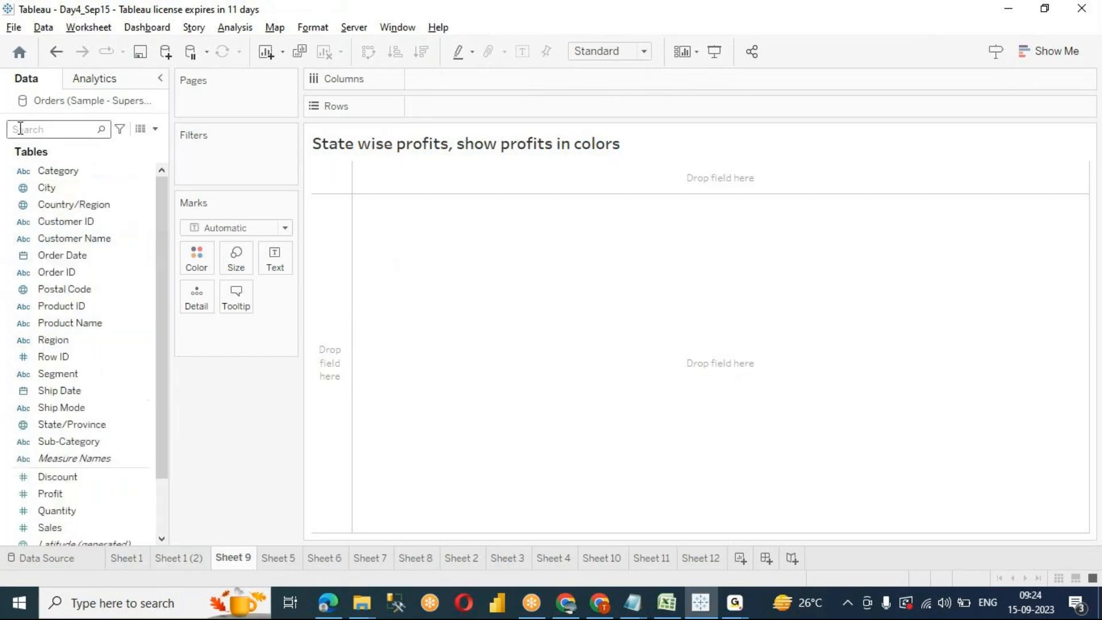
type("STA")
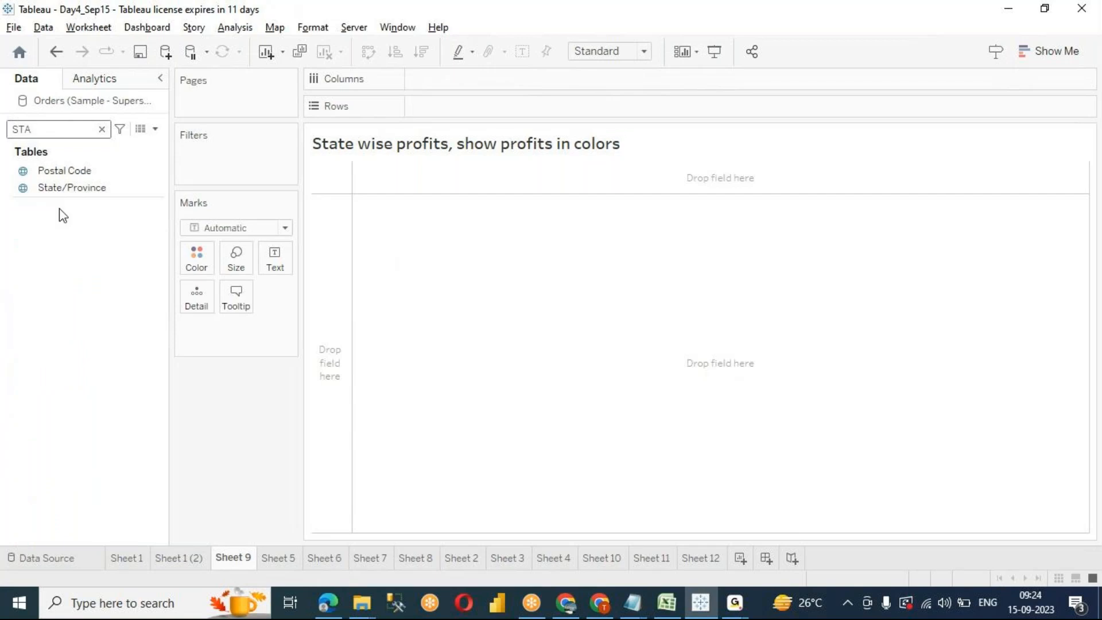
left_click(63, 192)
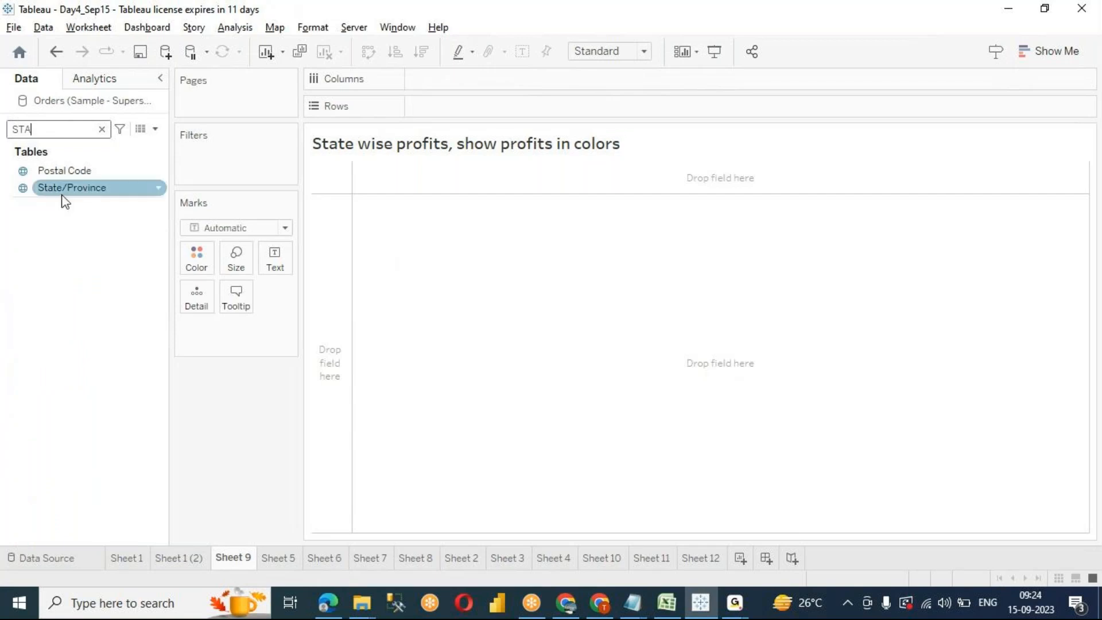
left_click_drag(57, 183, 473, 105)
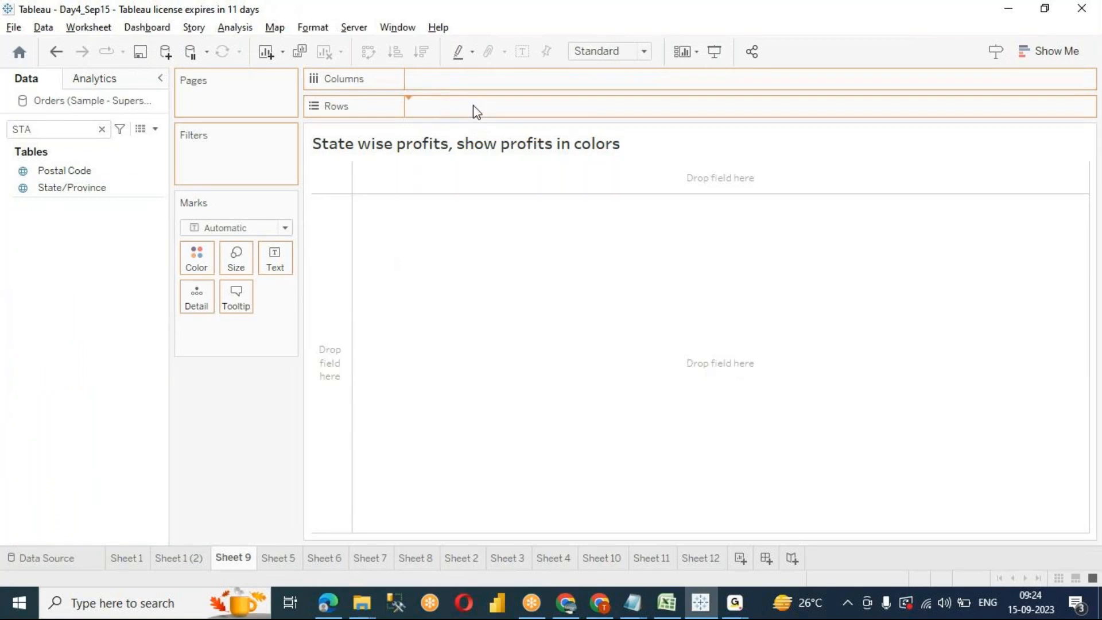
left_click_drag(473, 106, 473, 105)
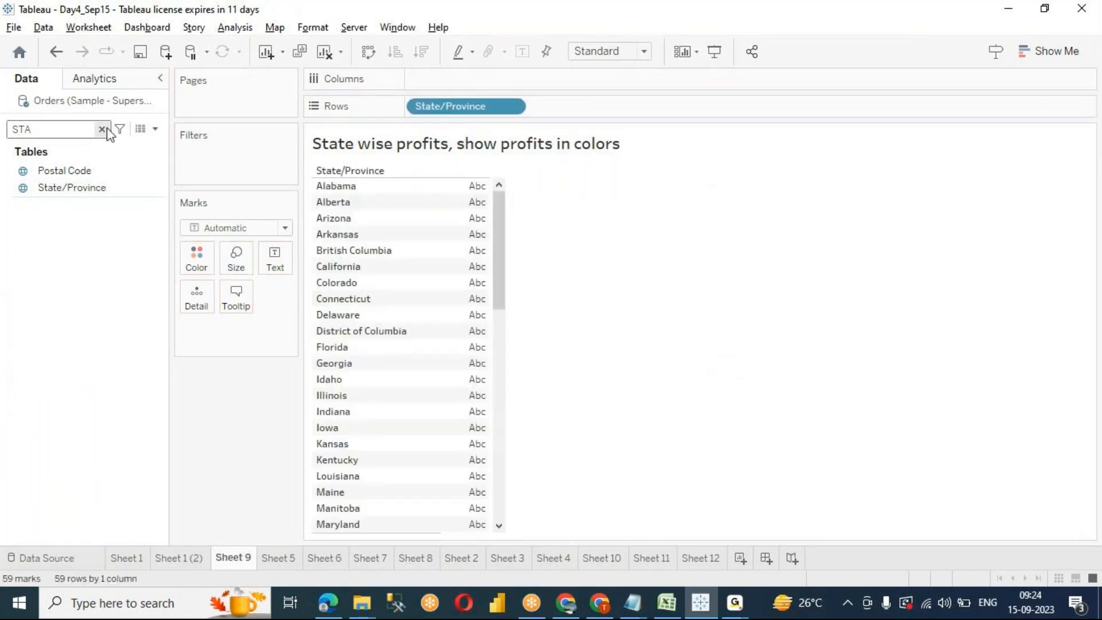
Step: Clear the field search and place Profit on Columns
left_click(102, 129)
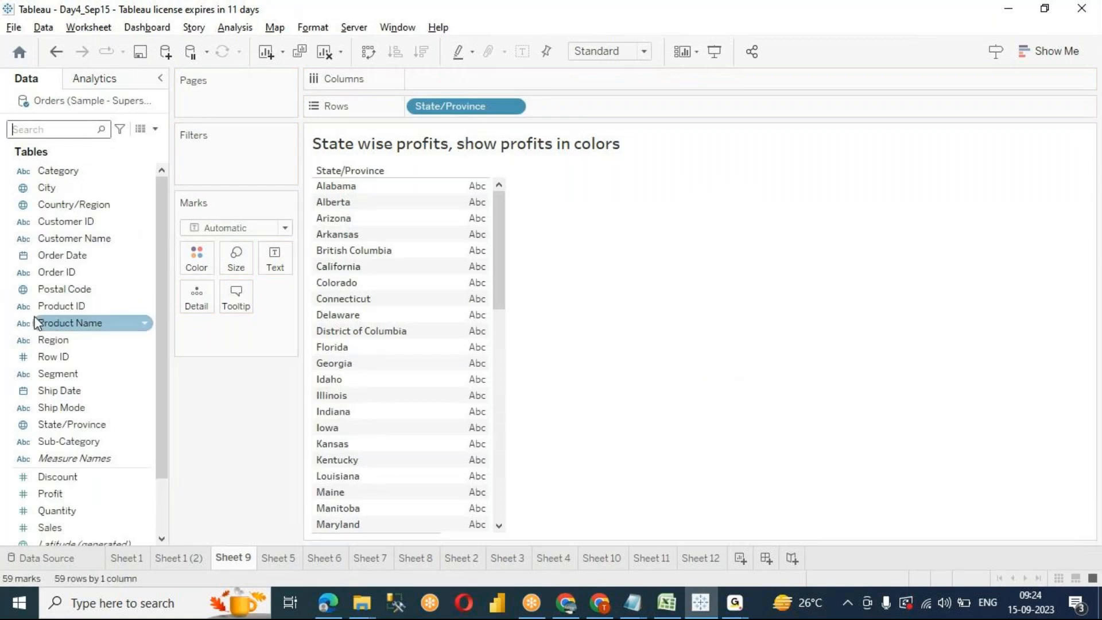
scroll(36, 324, "down", 2)
left_click_drag(49, 429, 449, 78)
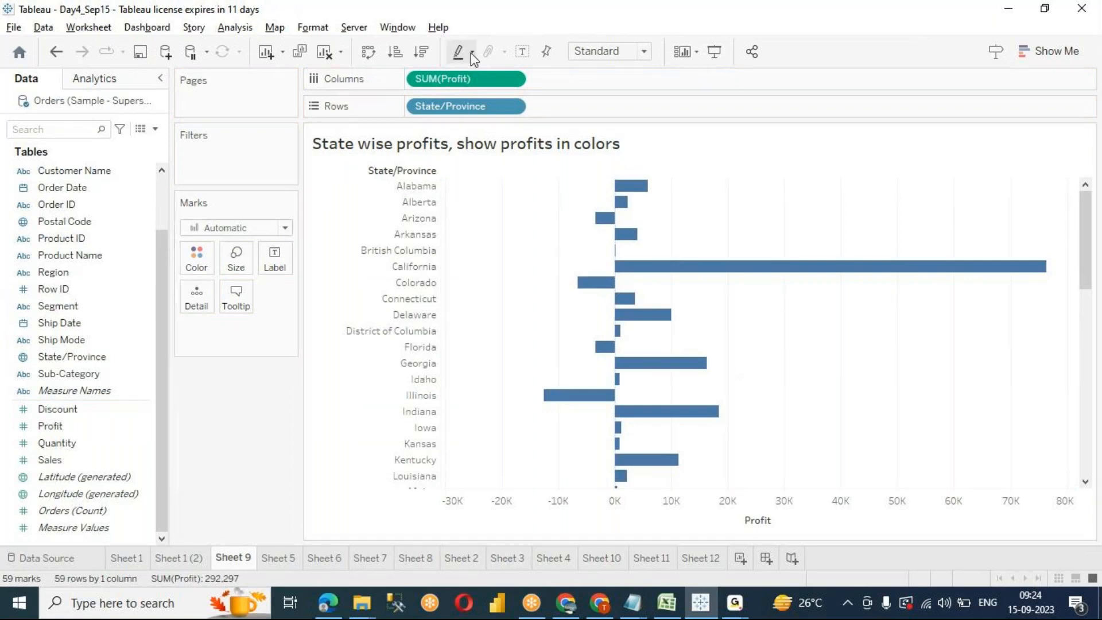
Step: Show mark labels on the profit bars and sort the states by profit in descending order
left_click(522, 52)
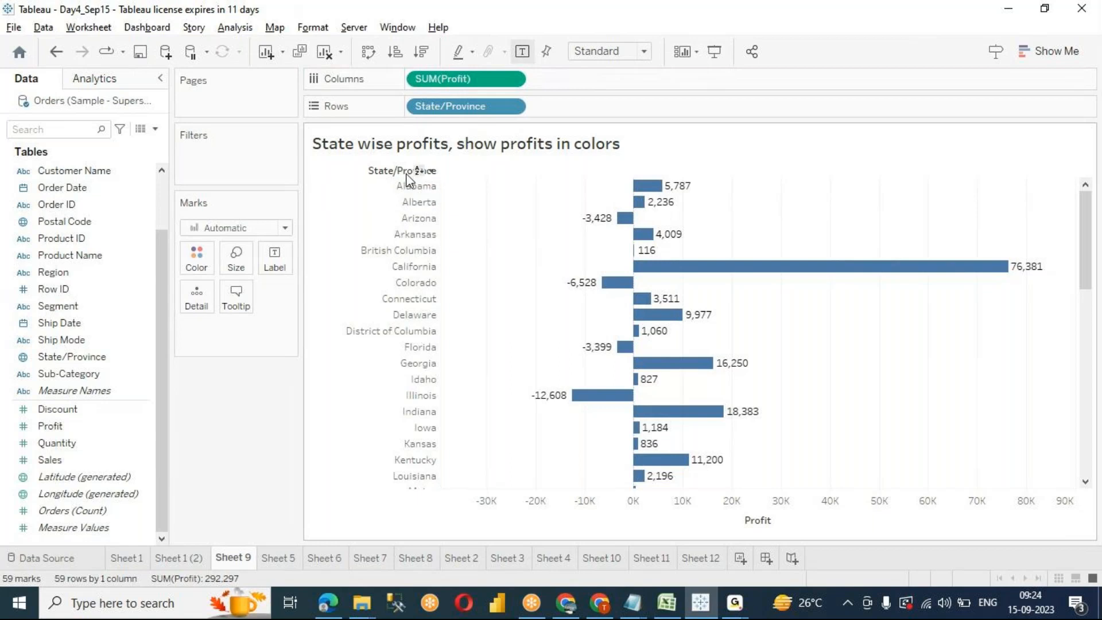
left_click(423, 52)
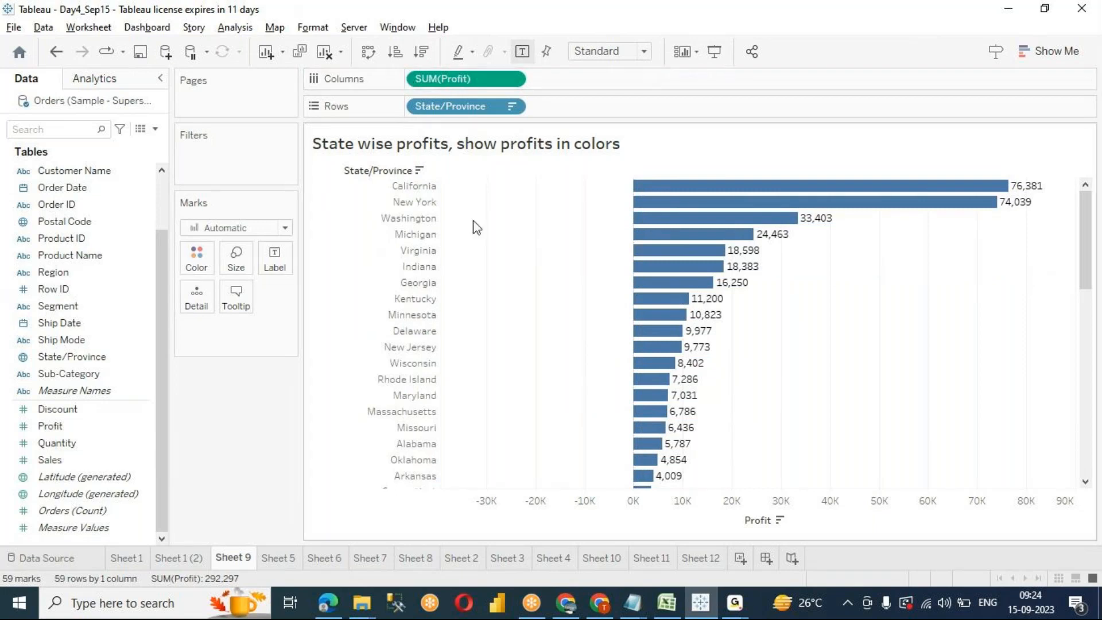
mouse_move(686, 204)
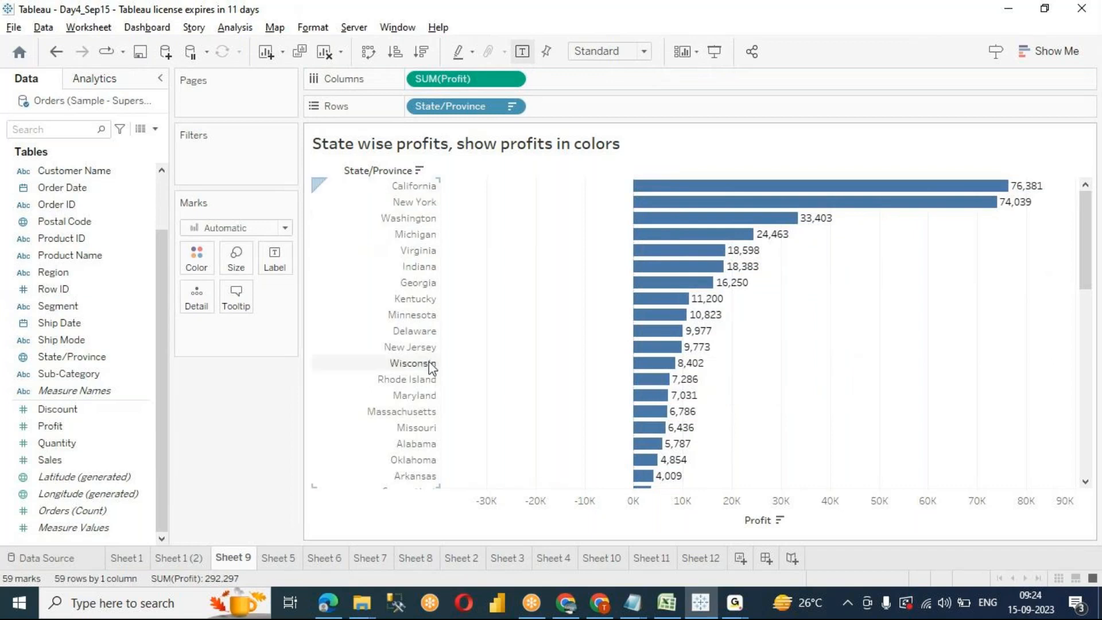
scroll(853, 343, "down", 10)
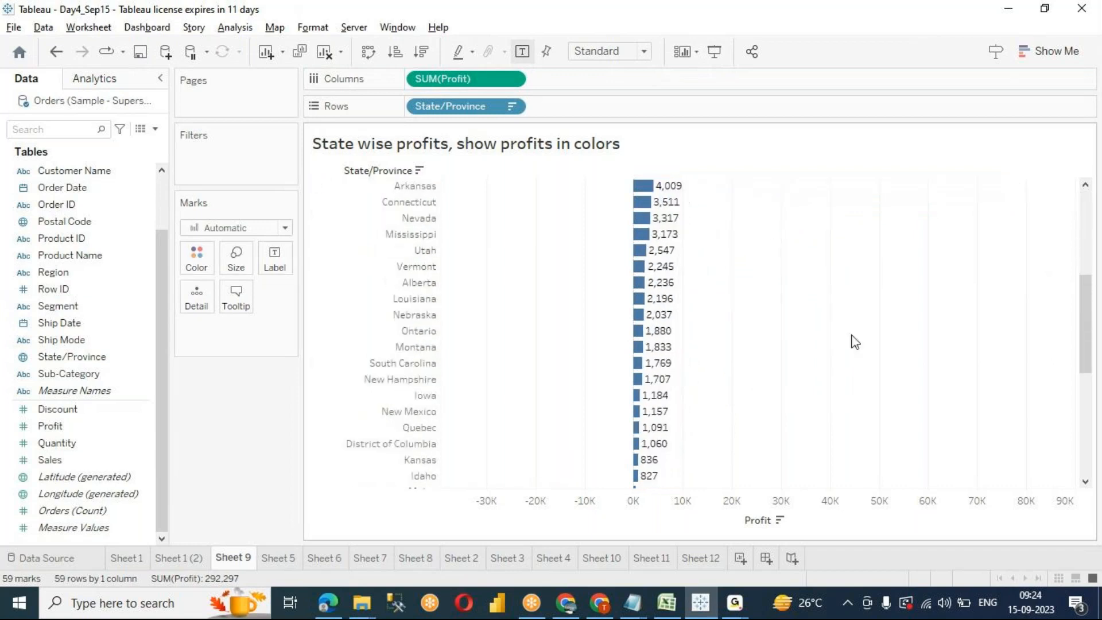
scroll(853, 339, "down", 5)
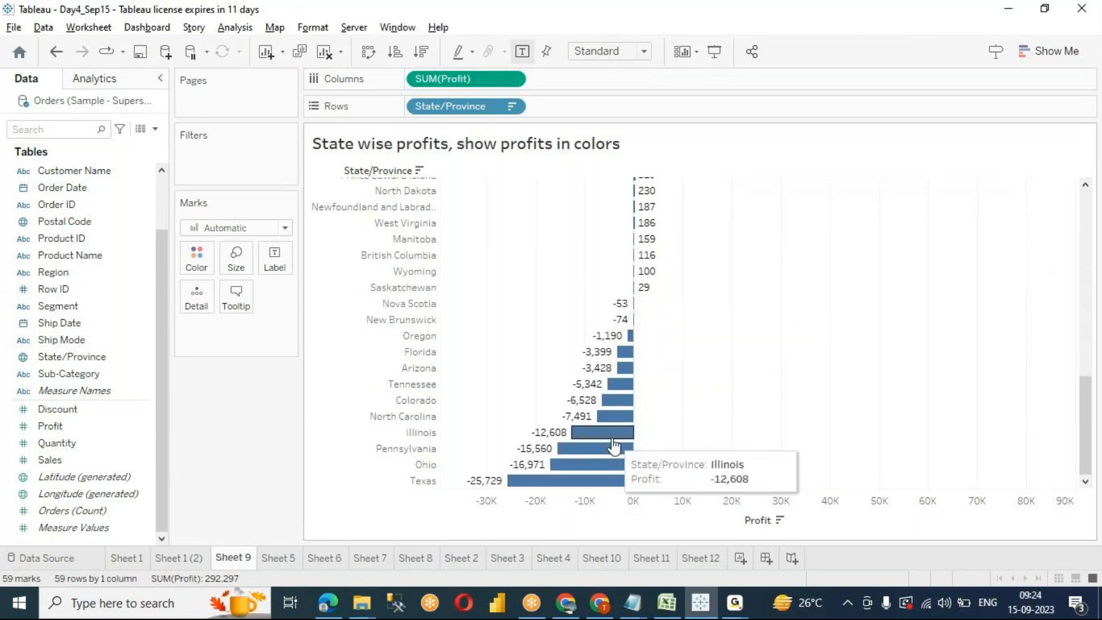
scroll(783, 379, "up", 10)
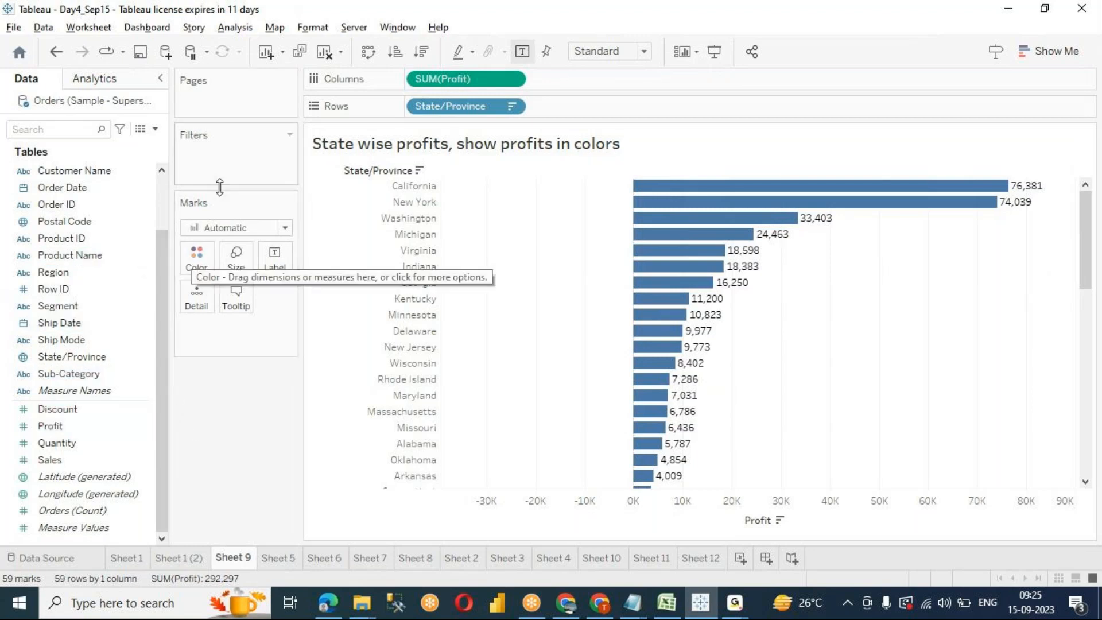
Step: Color the state bars by SUM(Profit), keeping it on Columns, and examine the shades of high- and low-profit states
left_click_drag(462, 78, 185, 252)
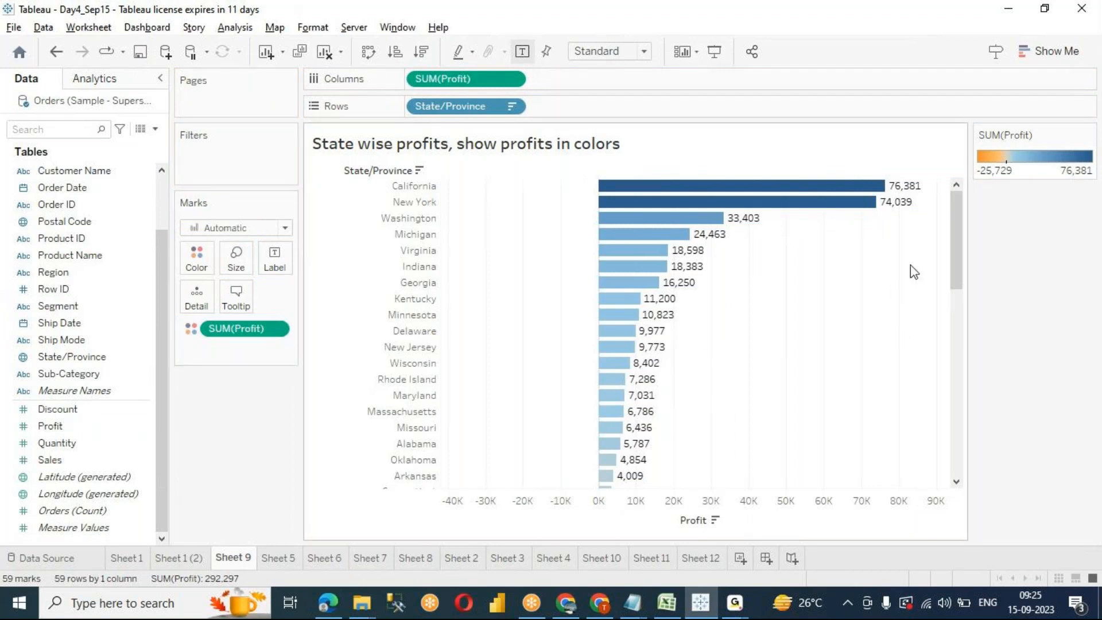
left_click_drag(960, 230, 942, 201)
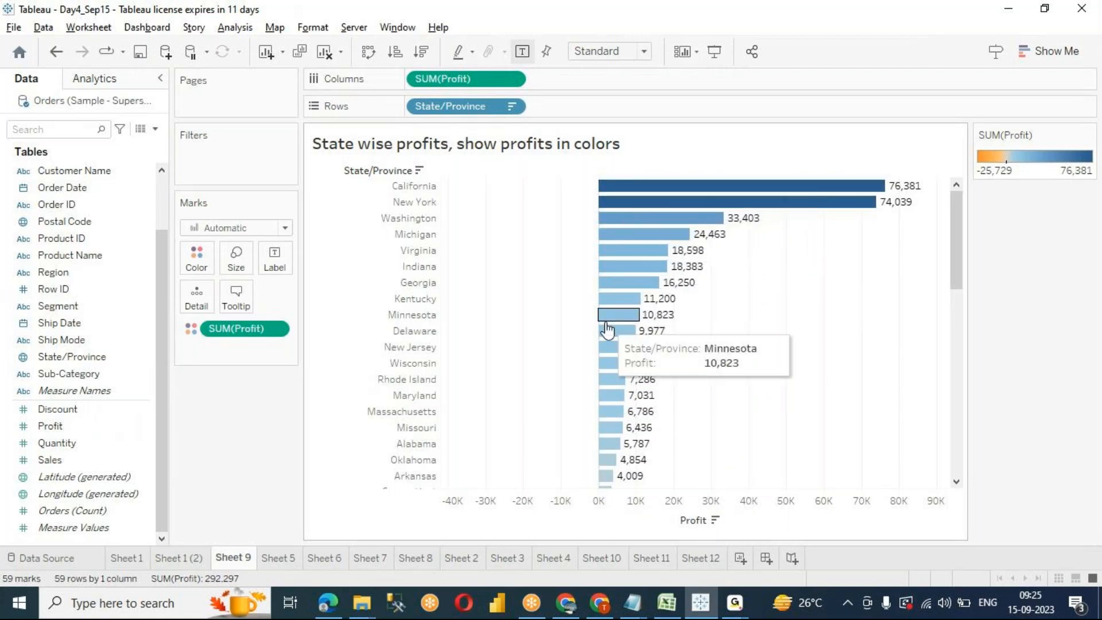
scroll(608, 329, "down", 2)
scroll(608, 329, "up", 2)
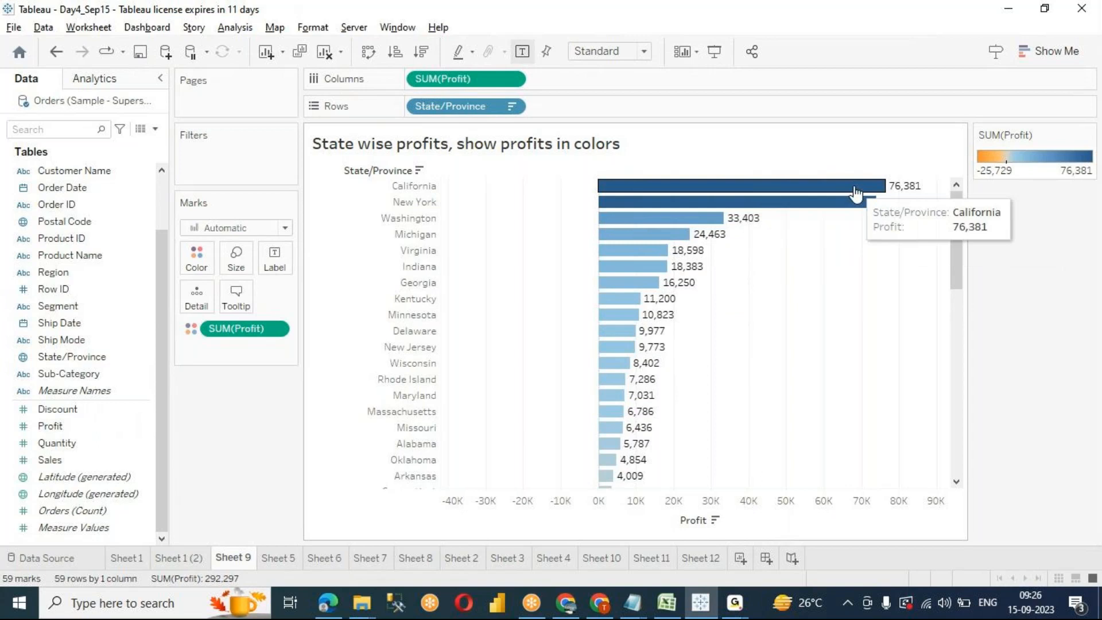
scroll(637, 298, "down", 5)
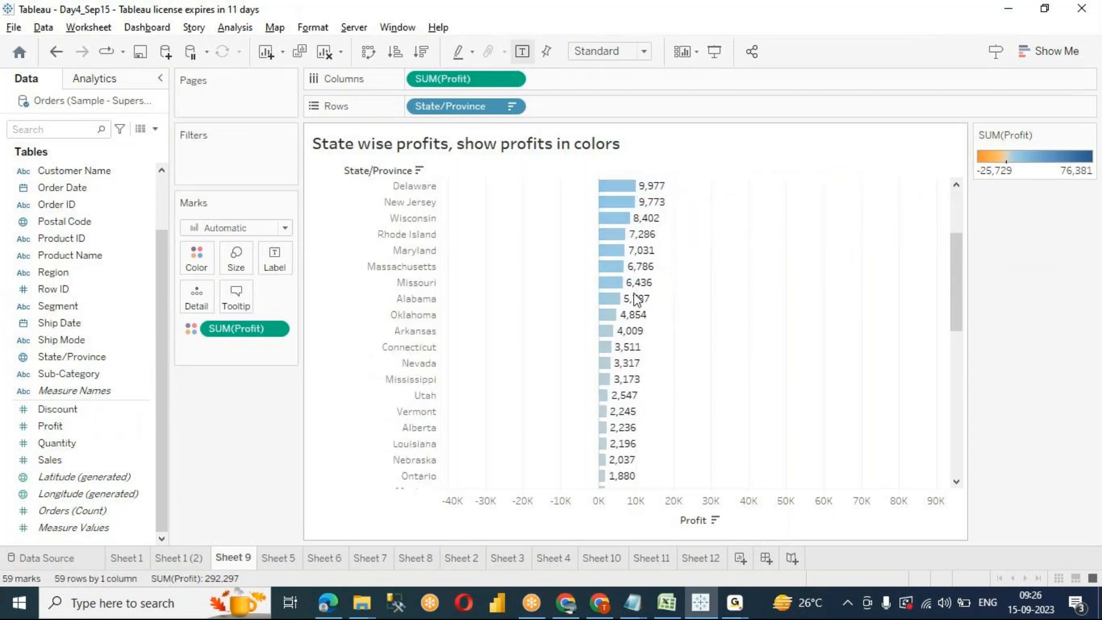
scroll(636, 299, "down", 4)
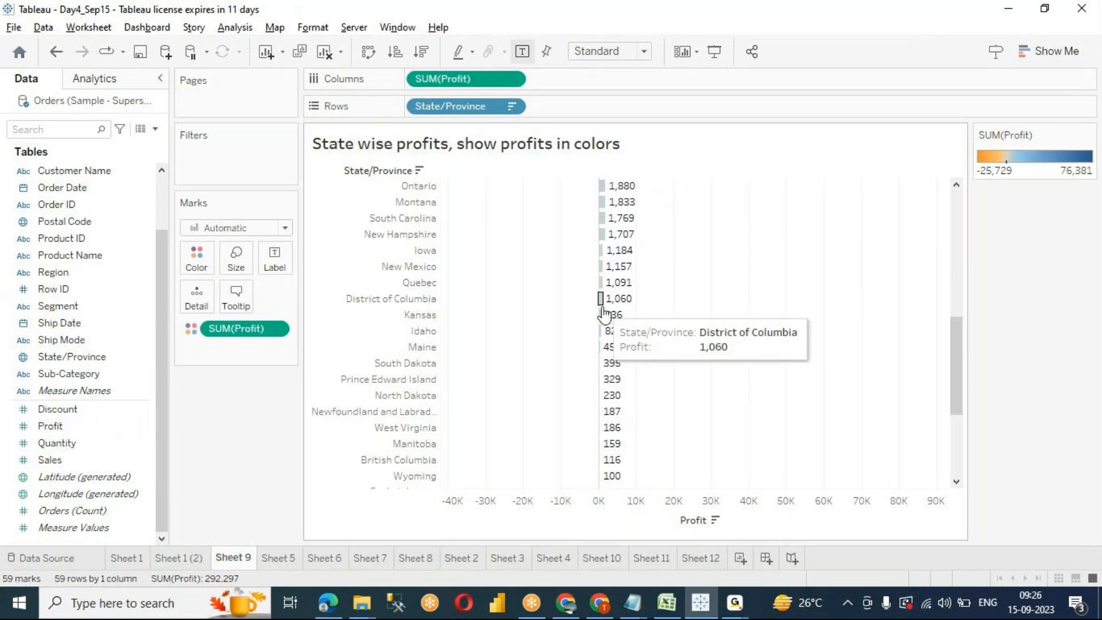
scroll(684, 313, "up", 6)
scroll(688, 315, "up", 2)
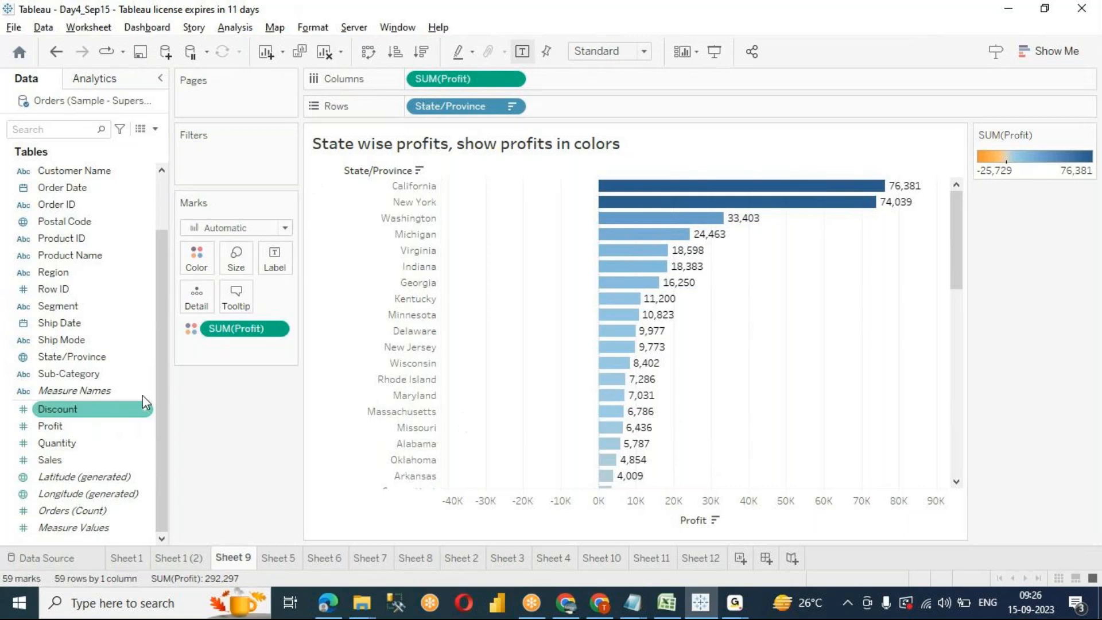
left_click(202, 264)
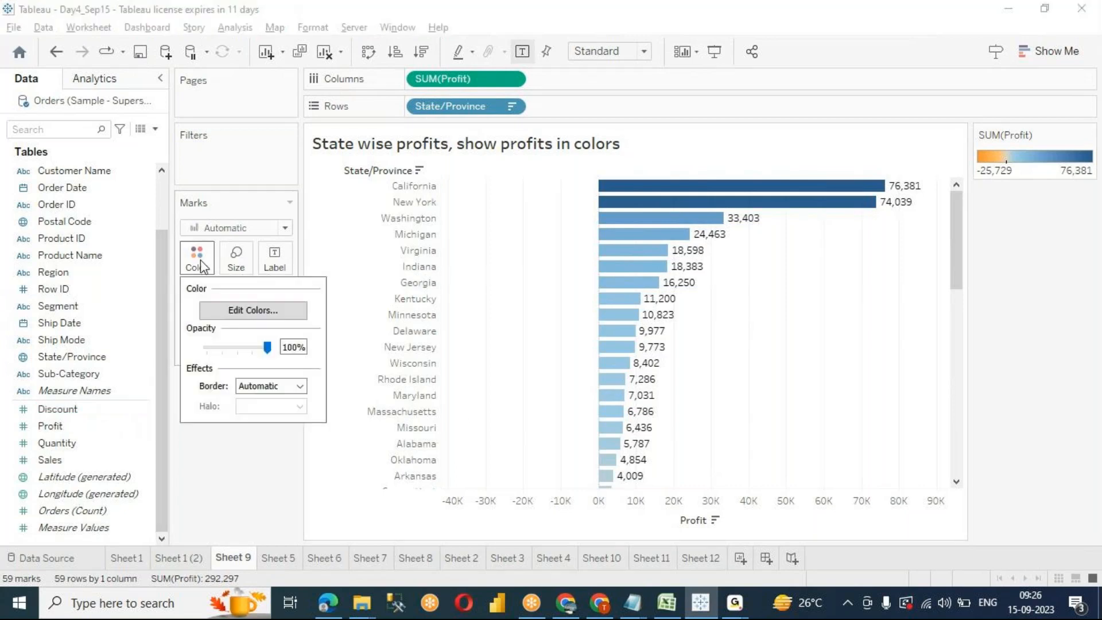
left_click(240, 311)
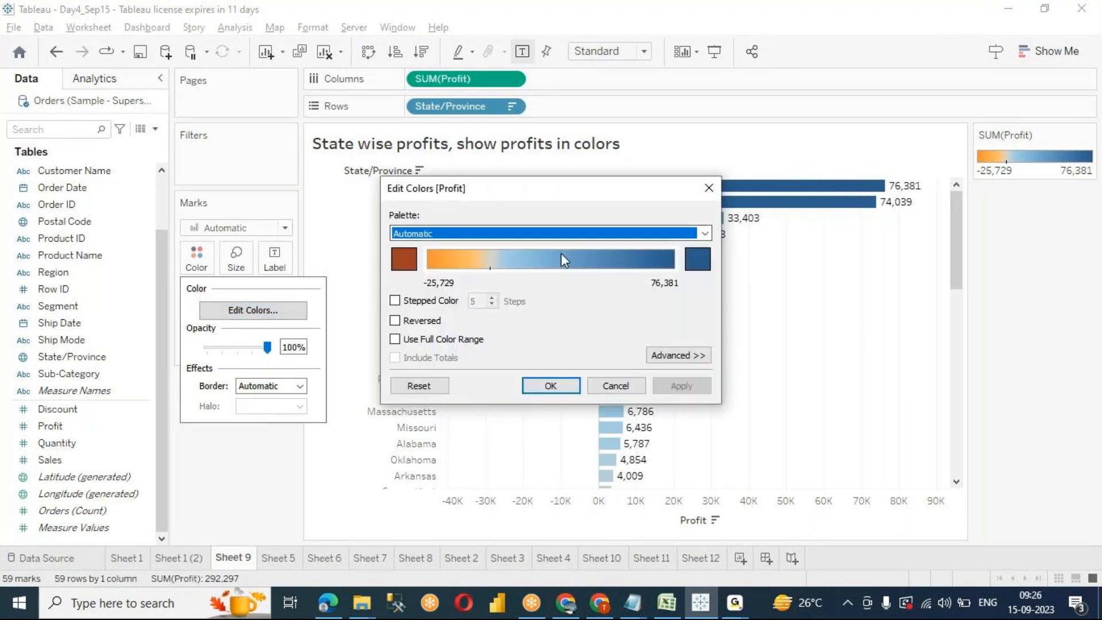
left_click(709, 188)
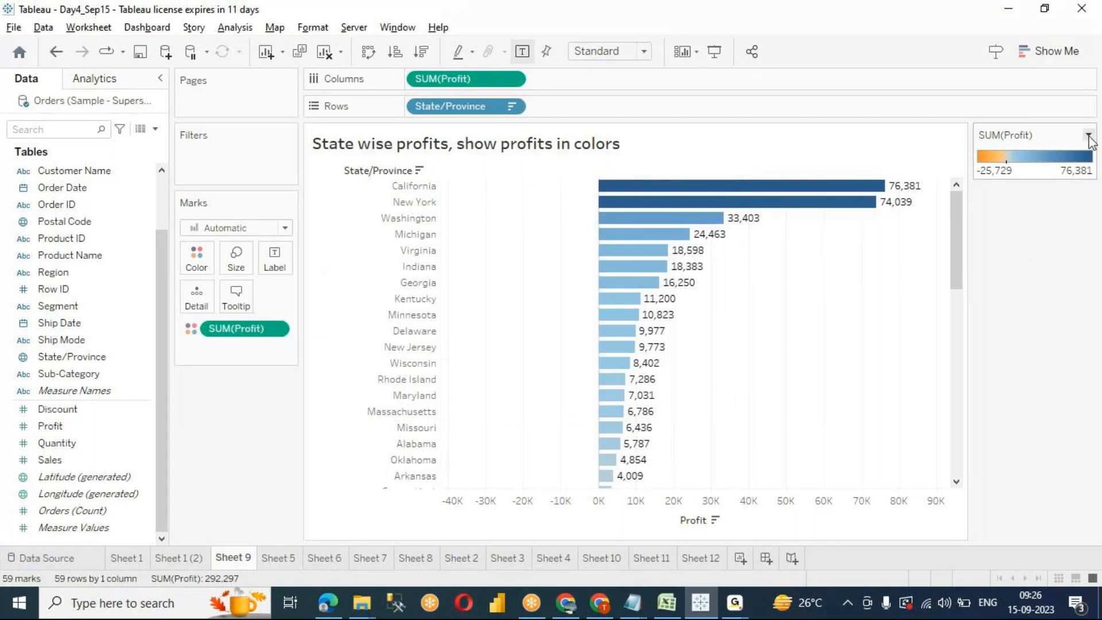
Step: Edit the colors of the SUM(Profit) legend and set the high end of the palette to green
left_click(1088, 137)
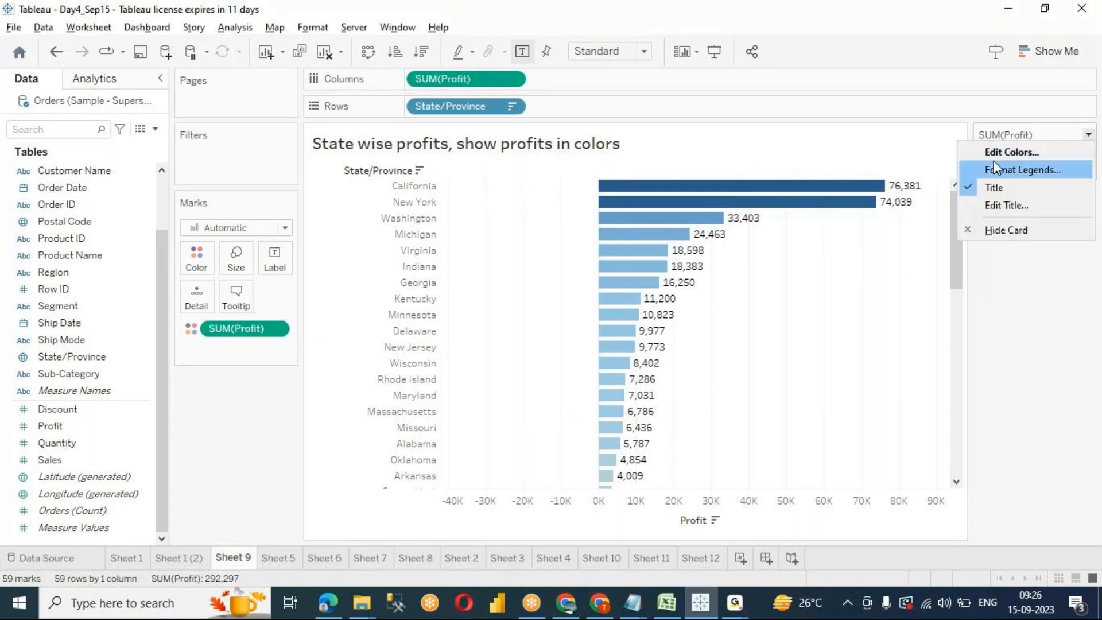
left_click(1016, 155)
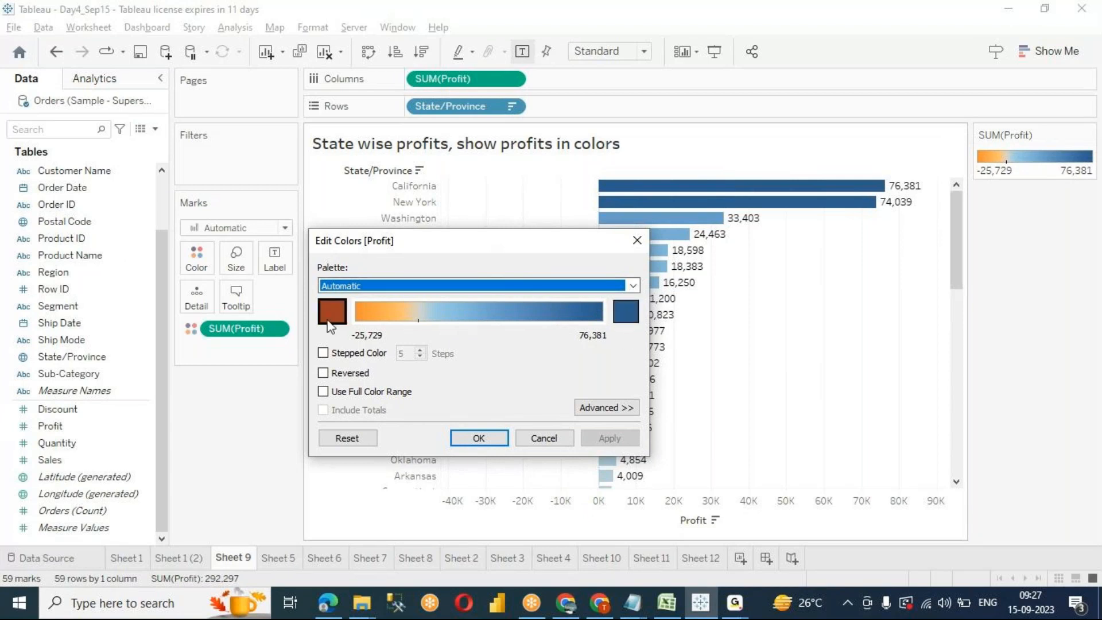
left_click(626, 312)
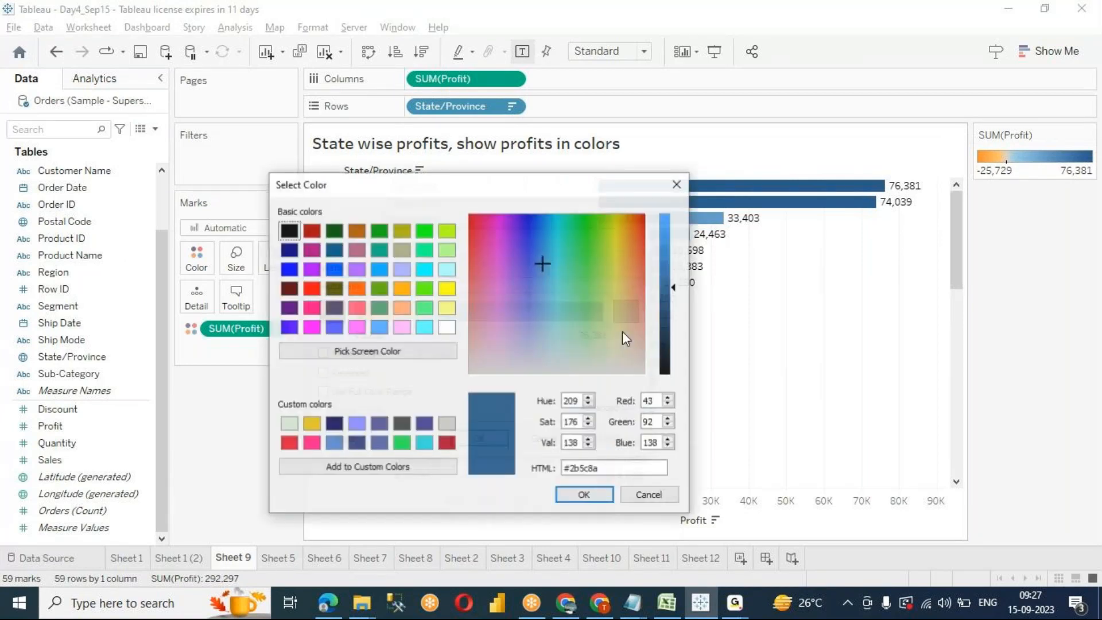
left_click(378, 230)
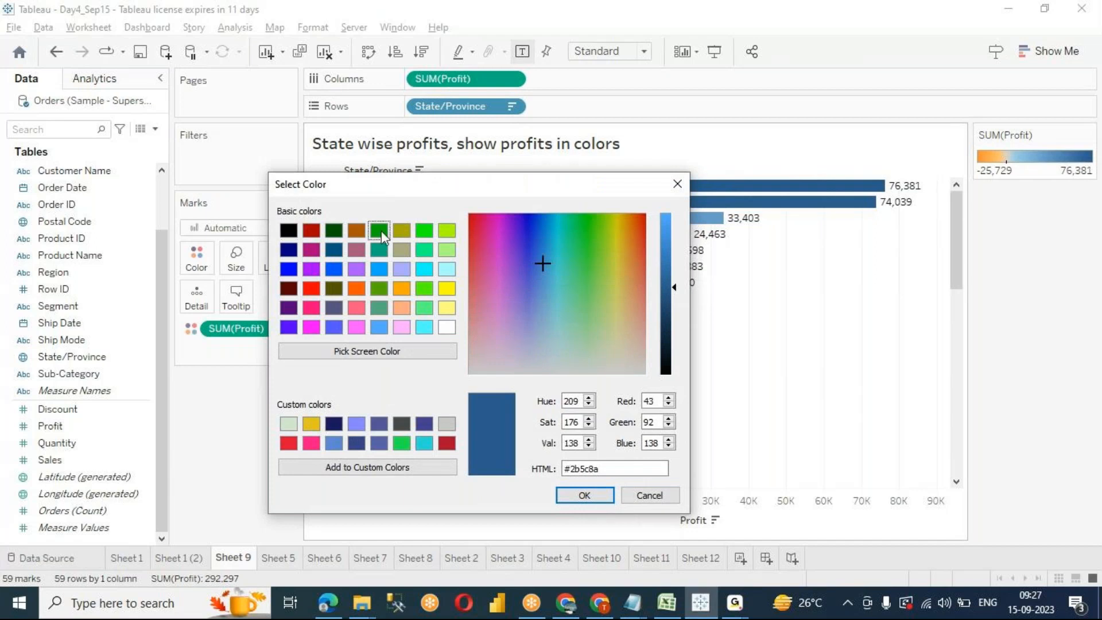
left_click(571, 494)
Step: Set the low end of the profit palette to red (#ff0000) and apply the custom diverging colors to the chart
left_click(335, 312)
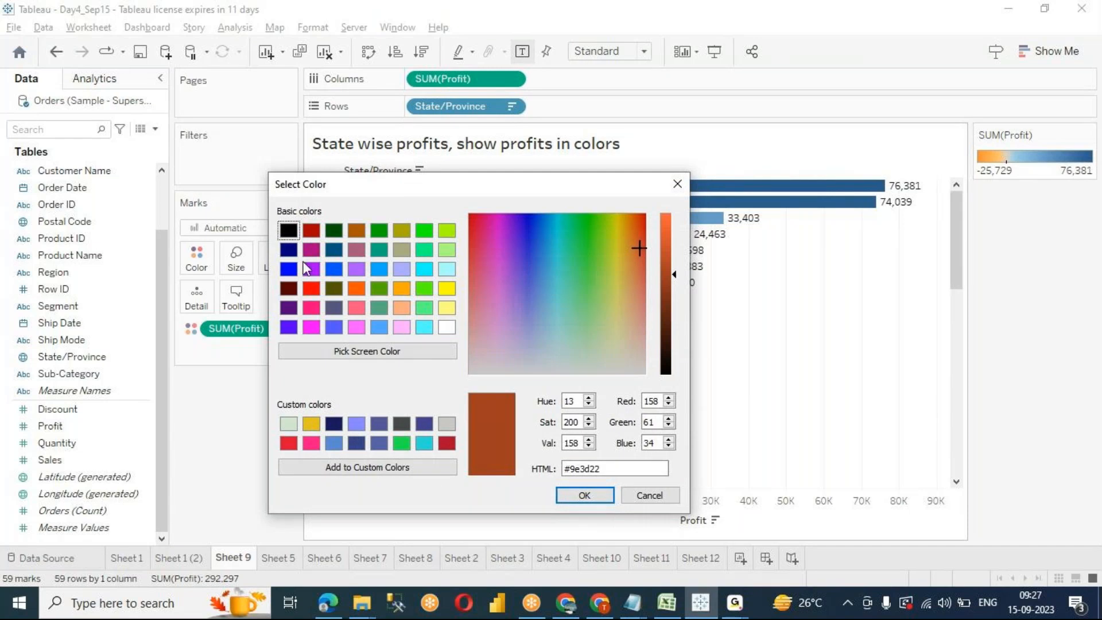
left_click(311, 288)
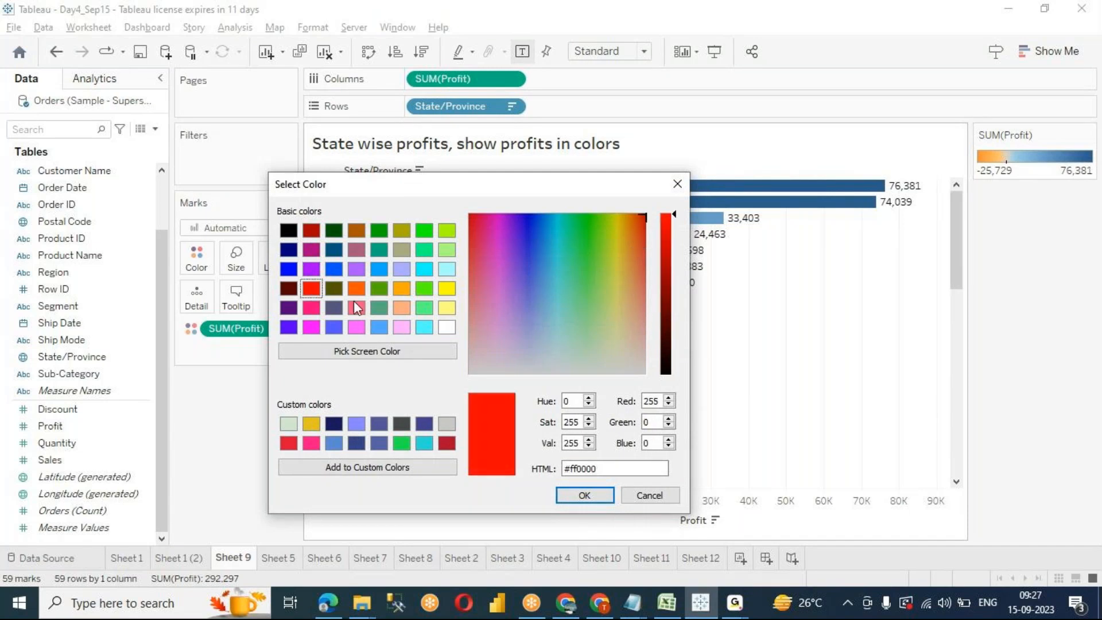
left_click(585, 496)
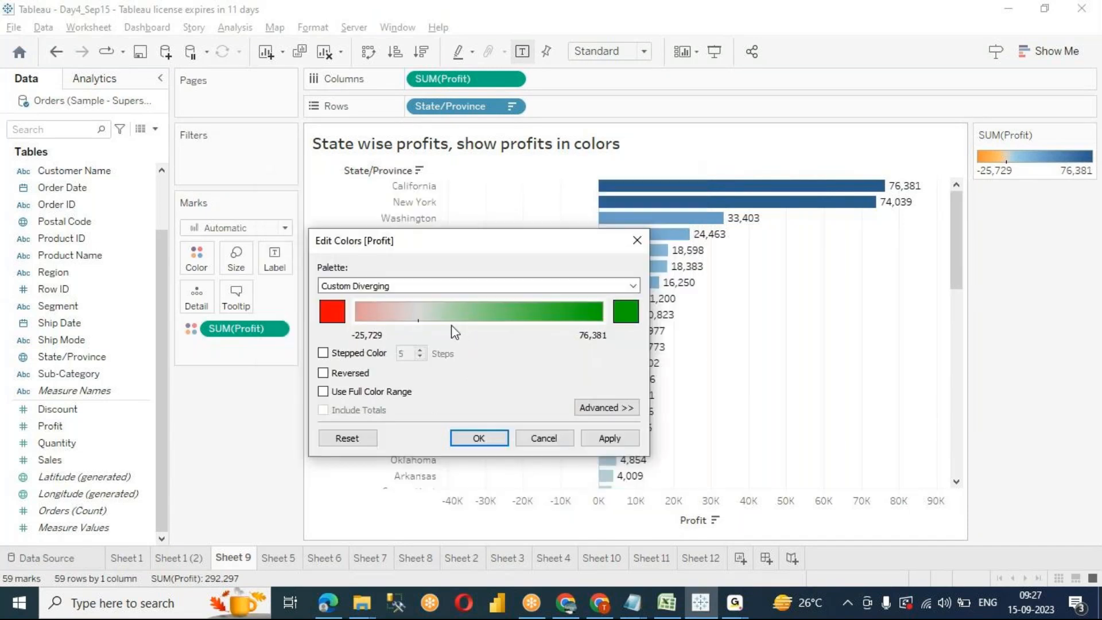
left_click(614, 442)
left_click(487, 439)
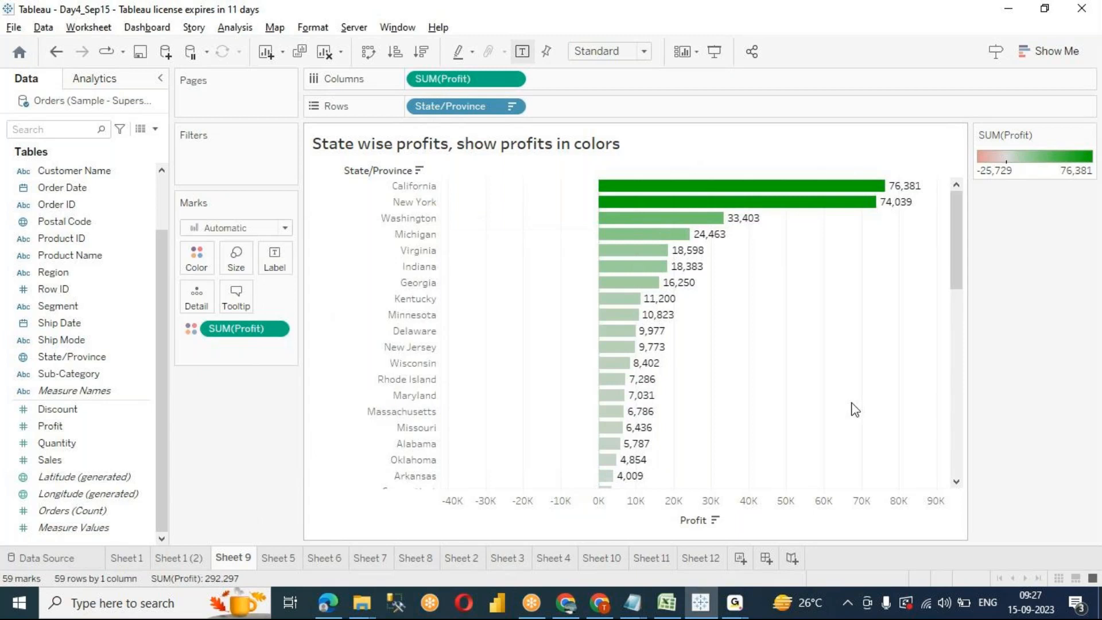
Step: Examine the red and green shading of the state bars, from the most profitable states down to the loss-making ones
scroll(856, 376, "down", 2)
scroll(856, 376, "up", 2)
scroll(827, 345, "down", 3)
mouse_move(633, 355)
scroll(632, 356, "down", 5)
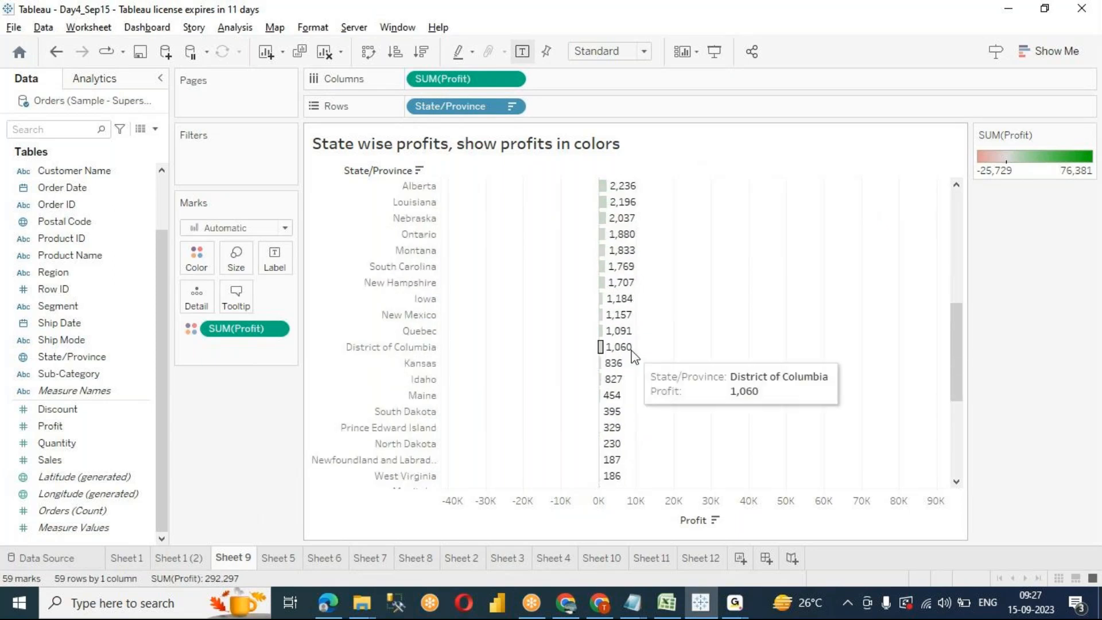
scroll(634, 356, "down", 3)
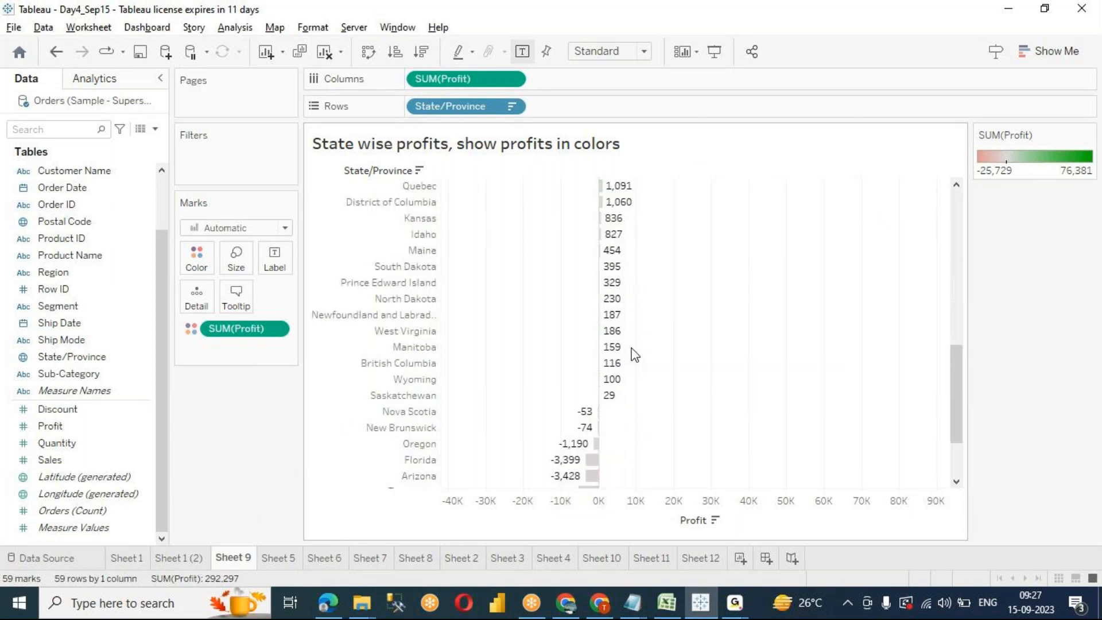
scroll(634, 354, "down", 3)
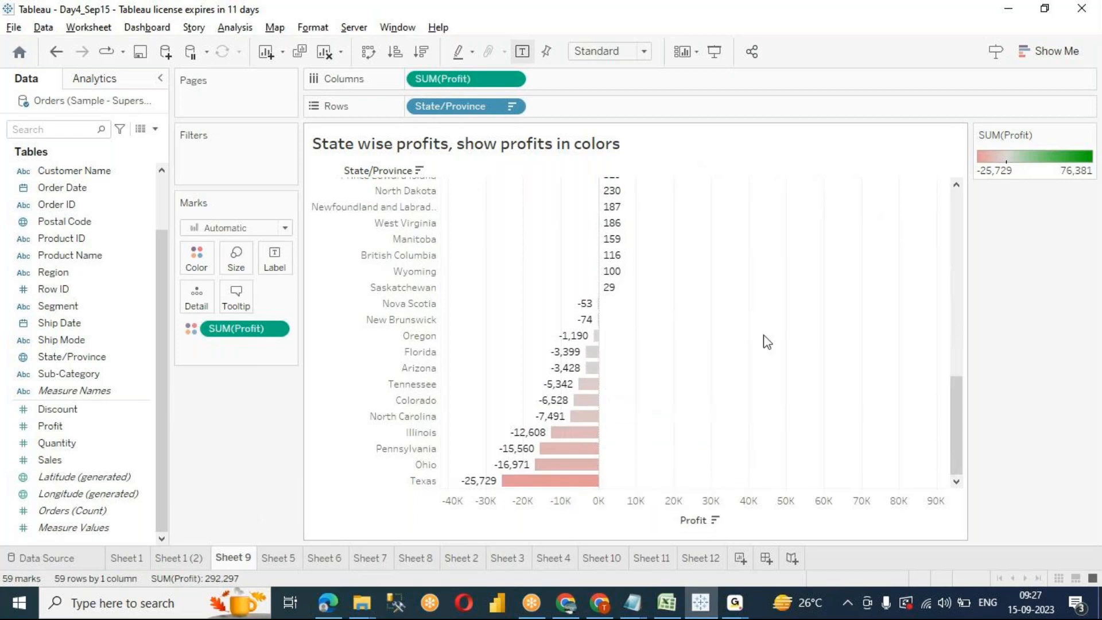
Step: Duplicate Sheet 9 and check the shades of the loss-making state bars in the copy
right_click(241, 558)
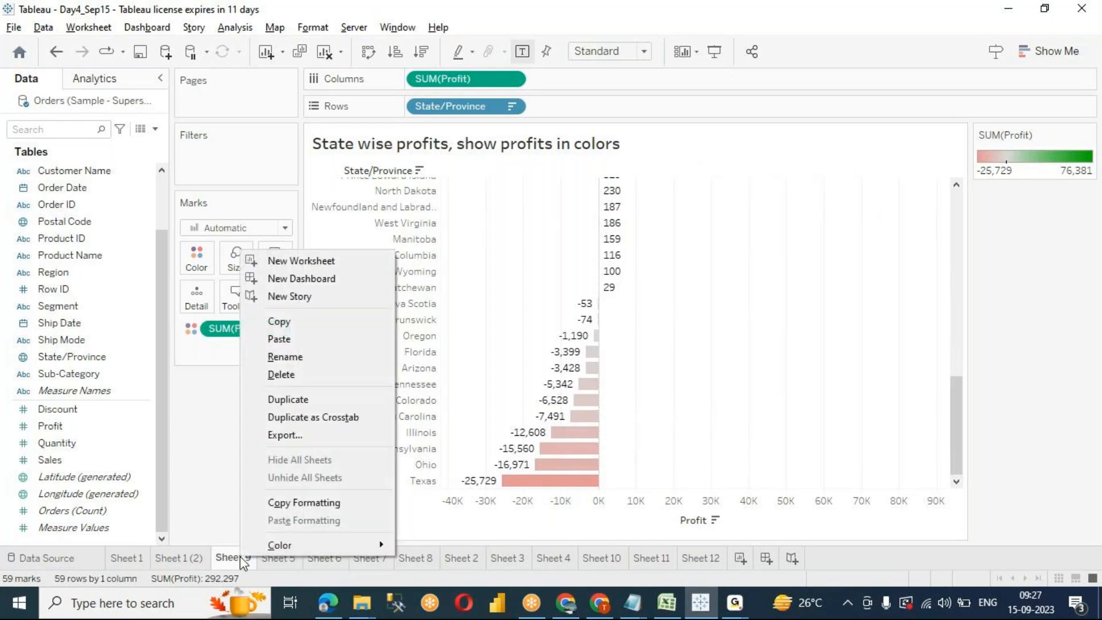
left_click(294, 400)
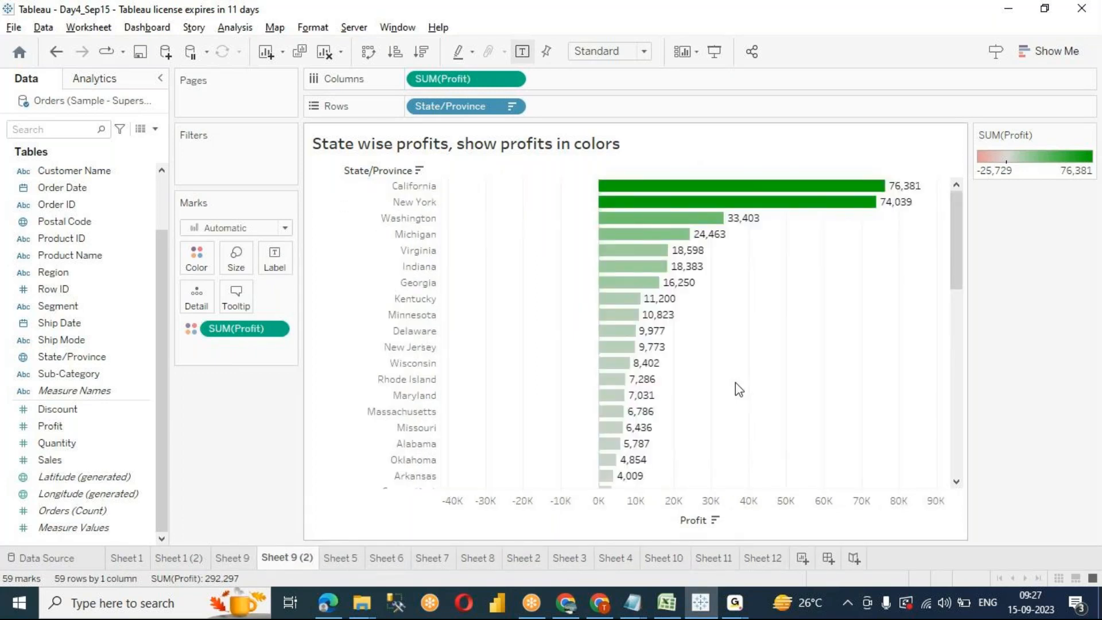
mouse_move(648, 211)
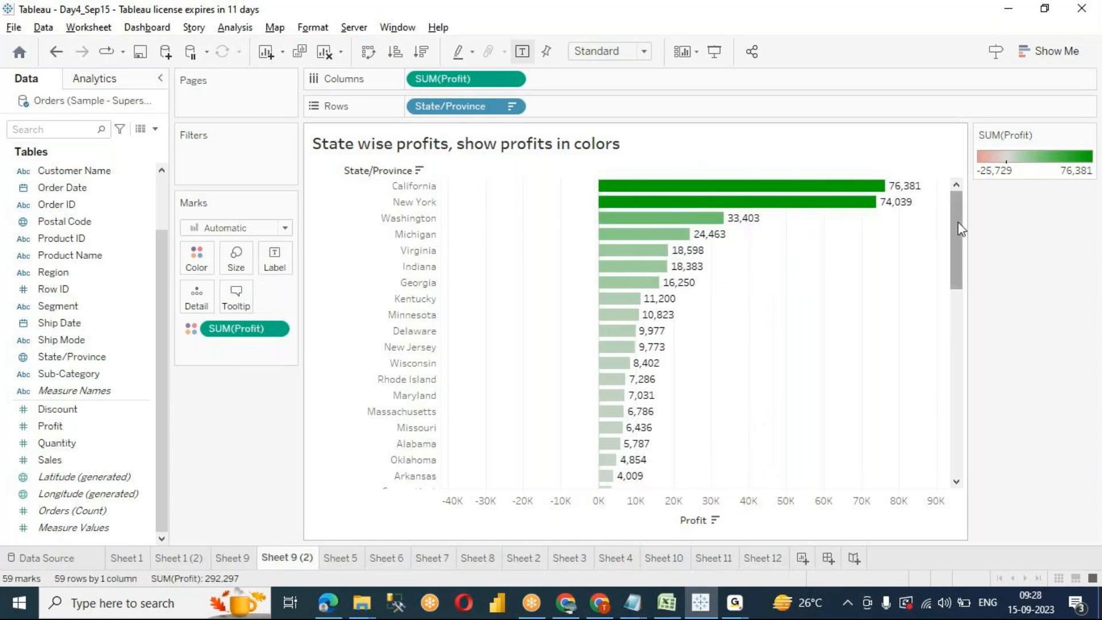
left_click_drag(961, 228, 953, 415)
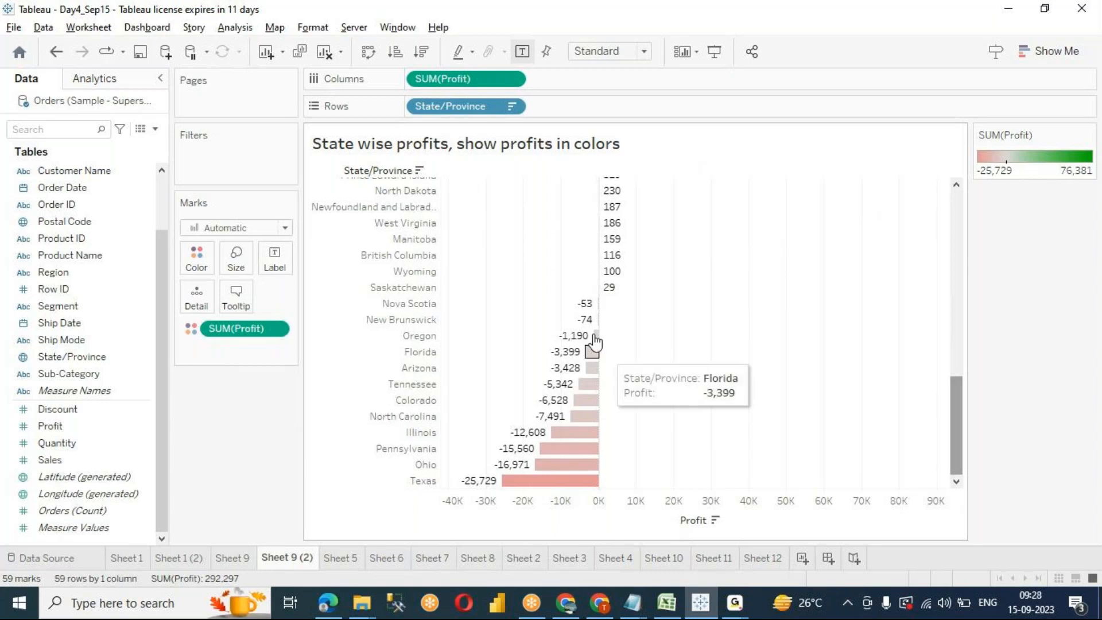
mouse_move(547, 470)
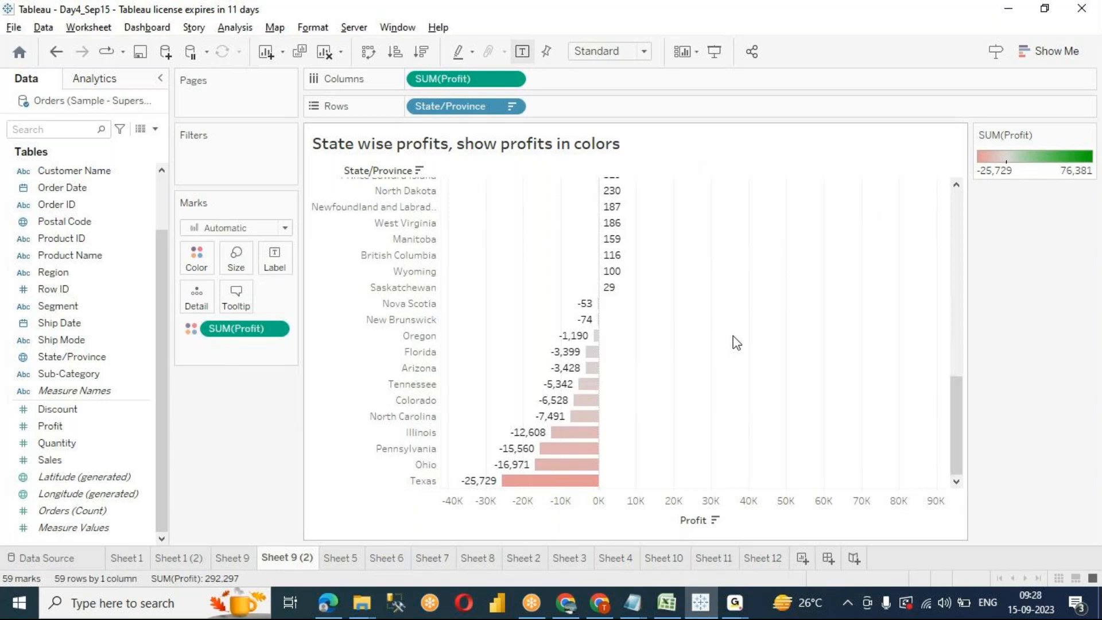
left_click(155, 129)
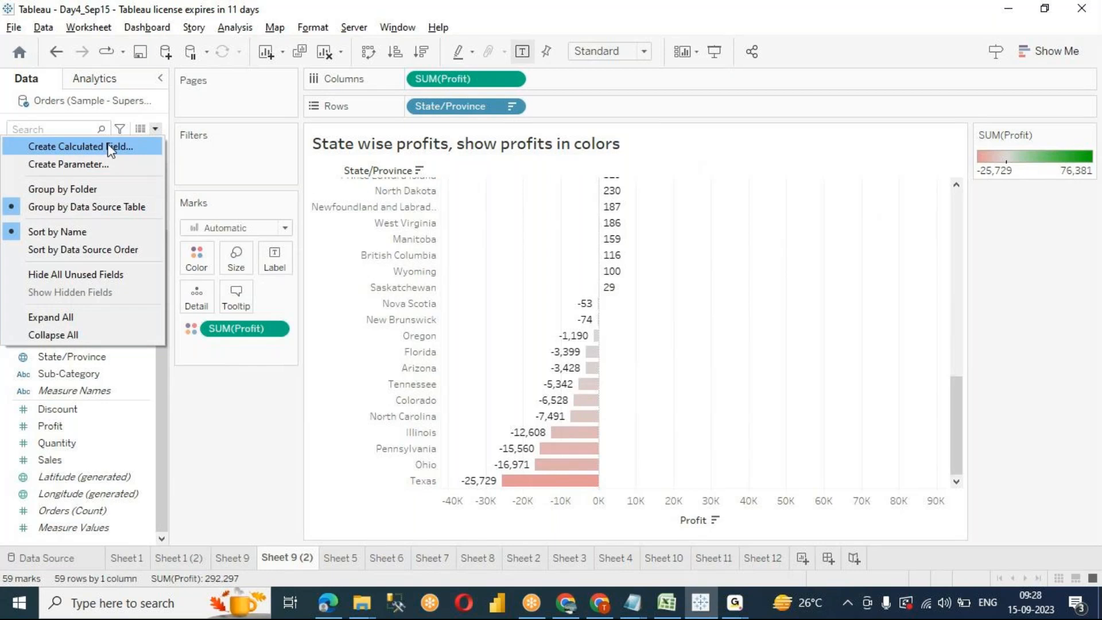
left_click(198, 425)
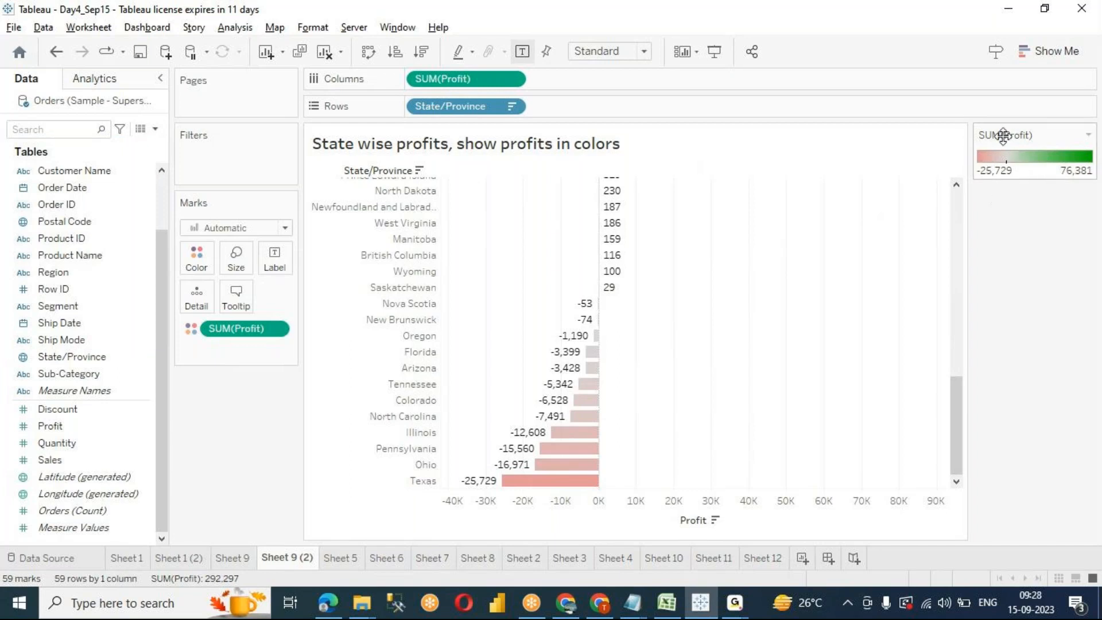
left_click_drag(957, 451, 956, 224)
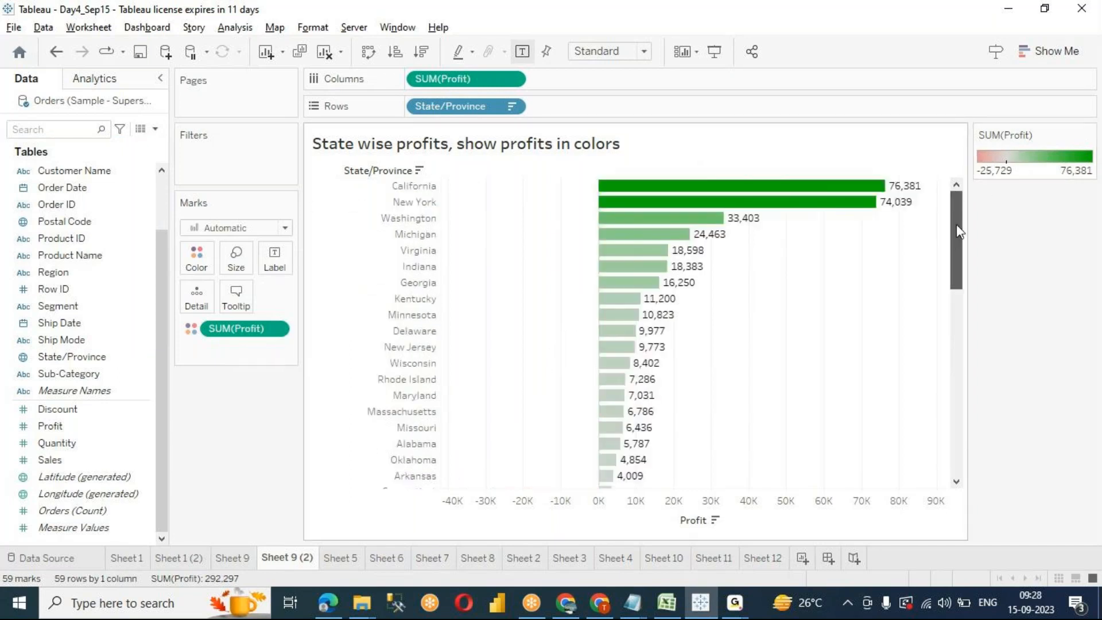
Step: Add a second line to the duplicated sheet's title reading "Show all Positive values in green, negative in red."
double_click(707, 160)
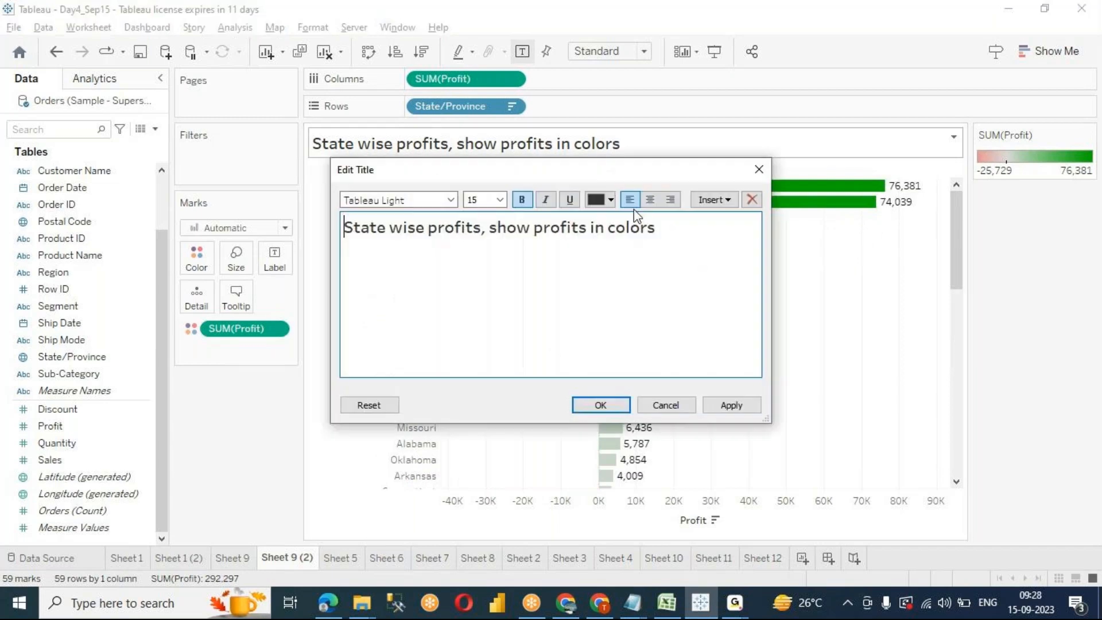
key("Return")
type("Show all Positives")
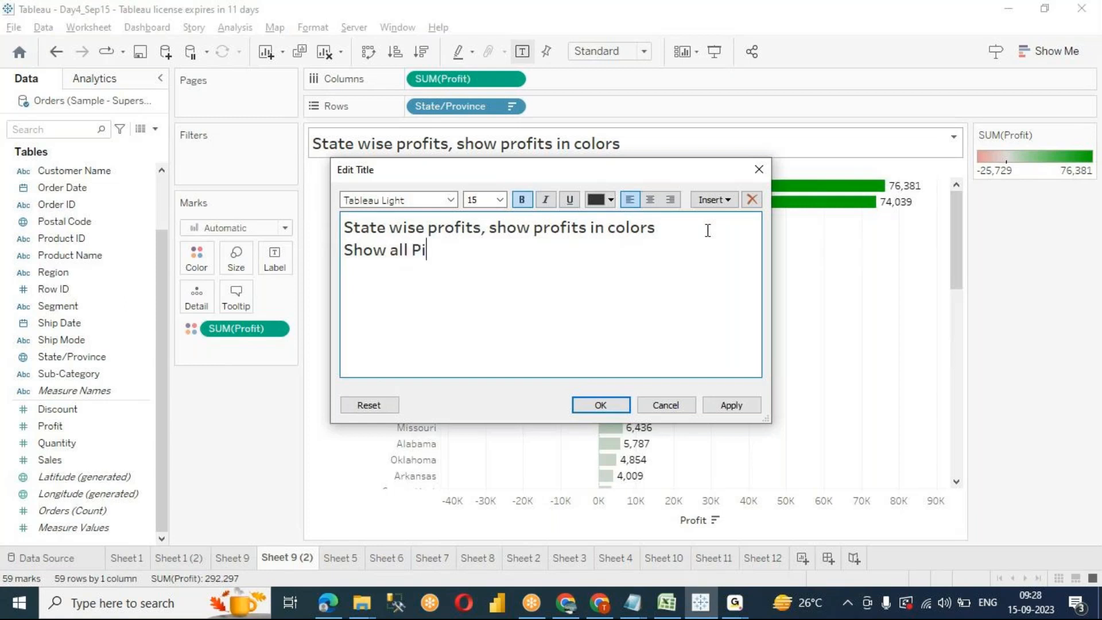
key("BackSpace")
type("values in green, negative in red.")
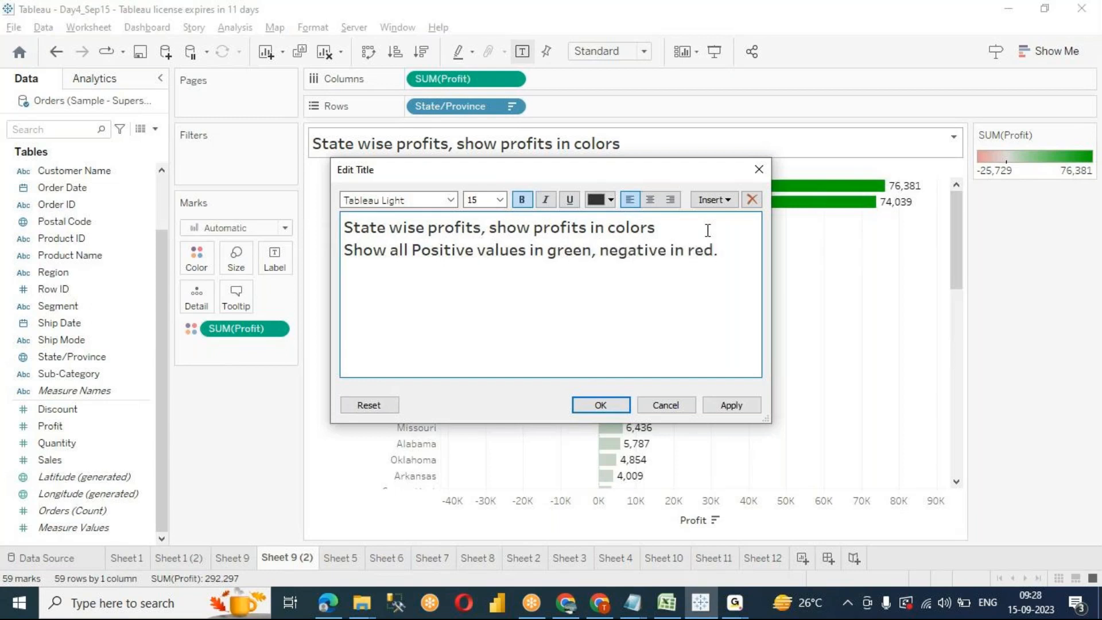
left_click(621, 408)
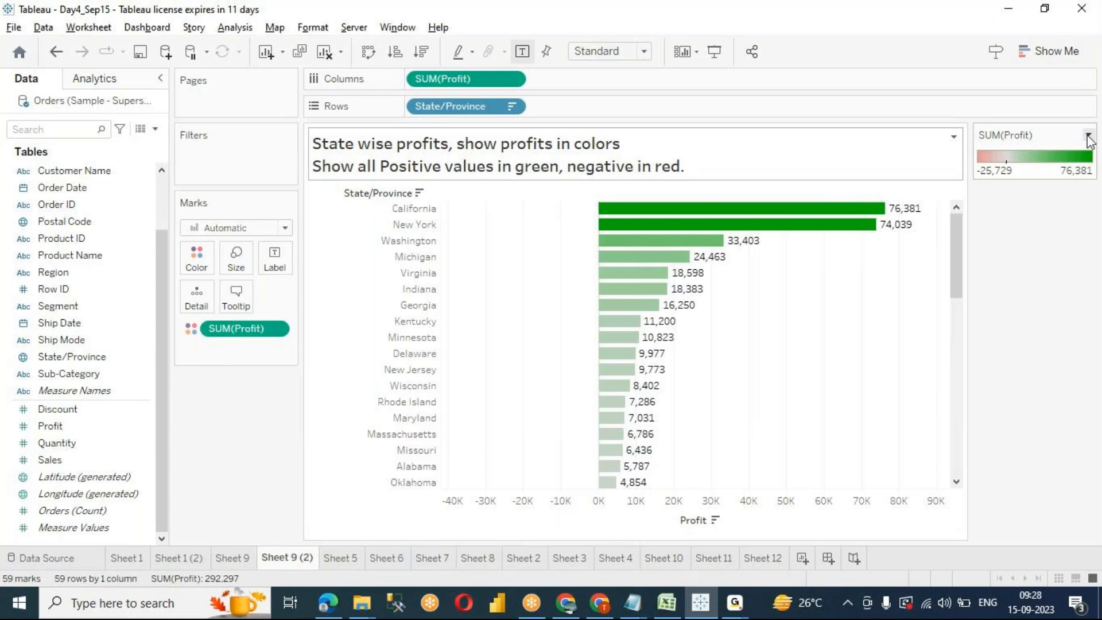
Step: Edit the SUM(Profit) legend colors on the duplicated sheet to use stepped color with 2 steps
left_click(1088, 136)
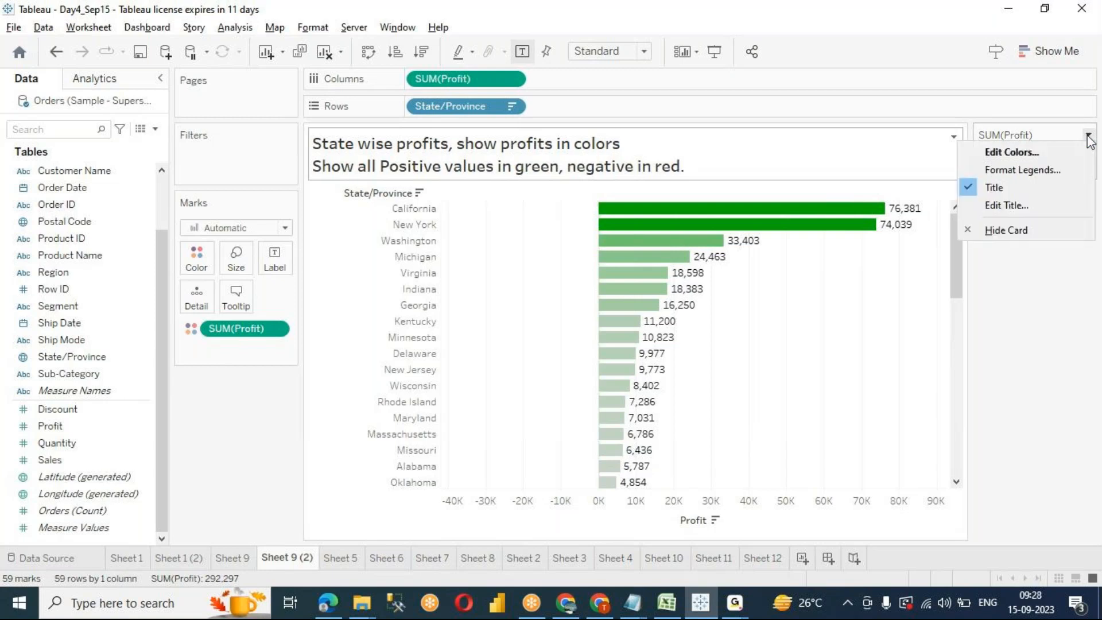
left_click(1001, 153)
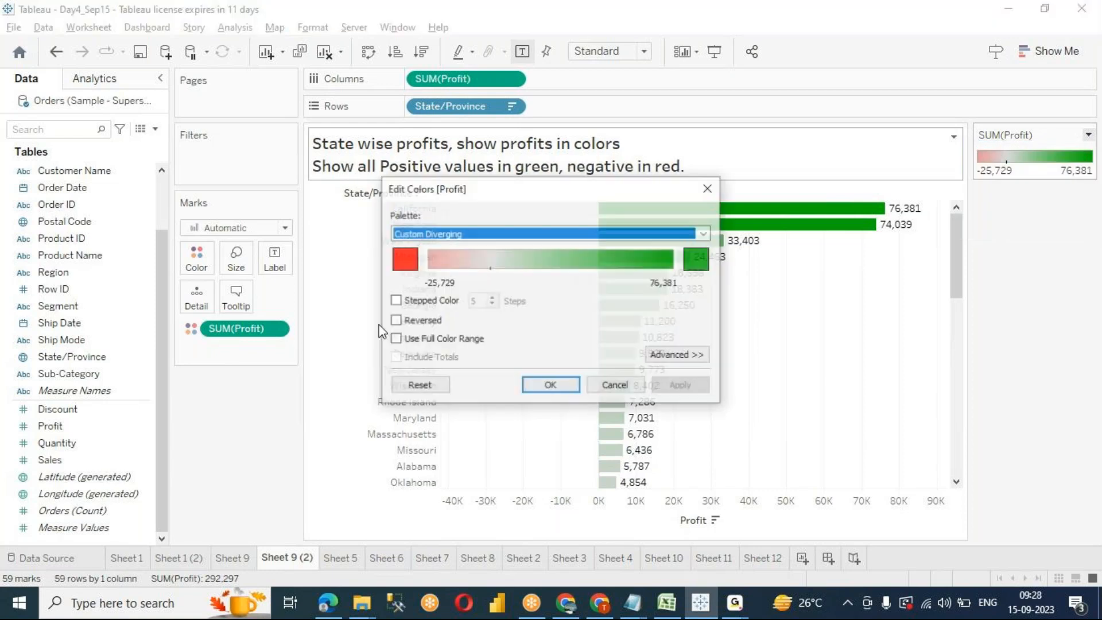
left_click_drag(531, 191, 364, 227)
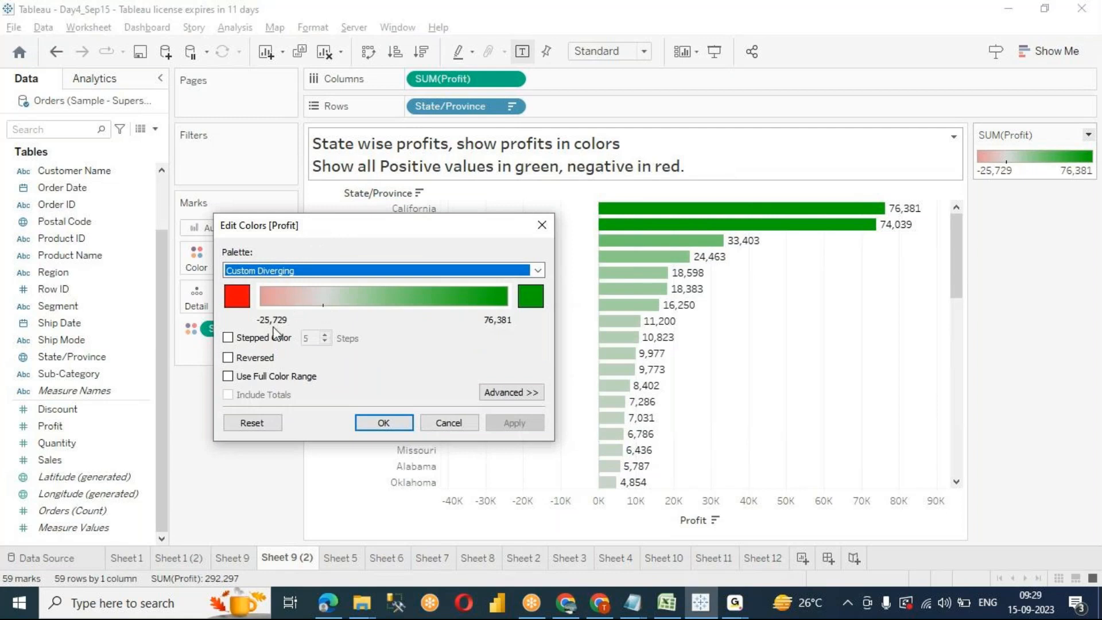
left_click(250, 339)
left_click(250, 340)
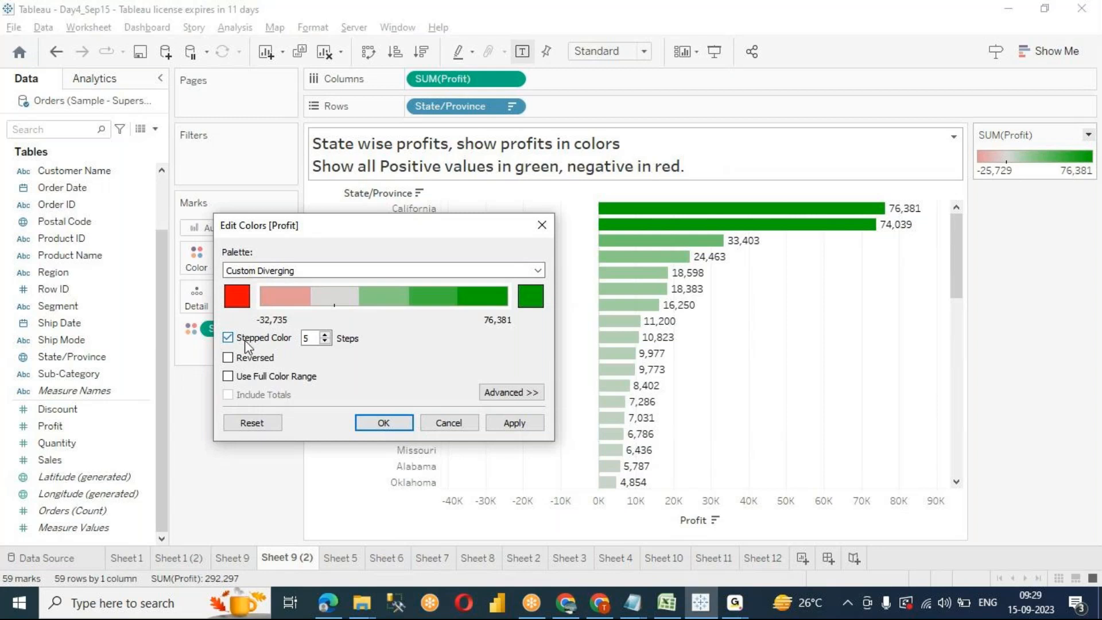
double_click(309, 338)
key("BackSpace")
type("2")
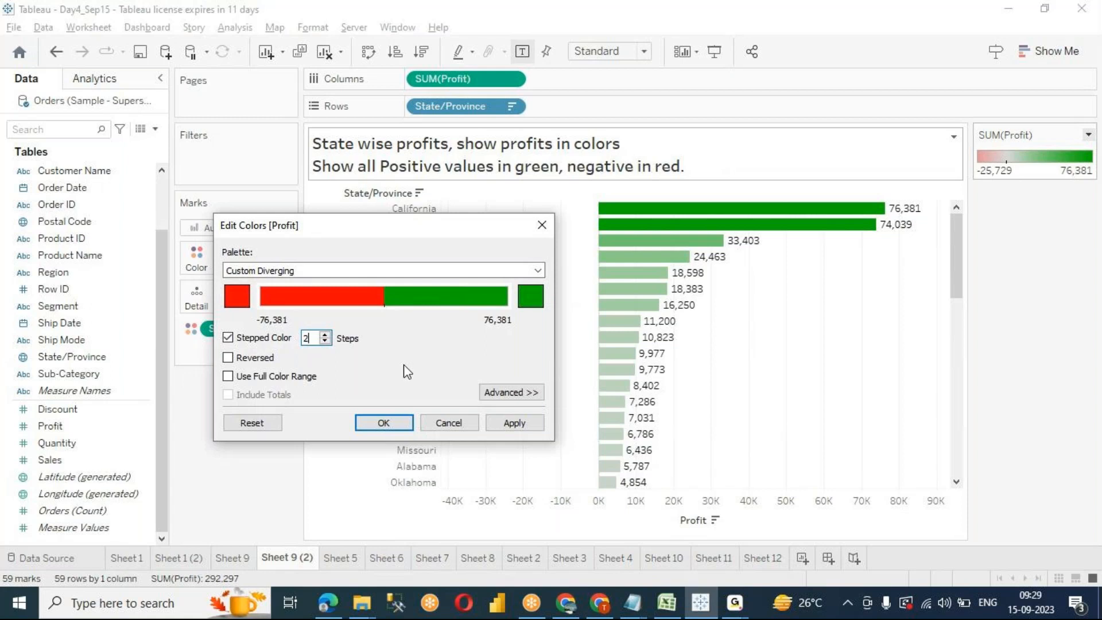
Step: Fix the color range's start at -25,729.3563, end at 76,381.3871 and center at 0, and apply the stepped red-green colors
left_click(506, 393)
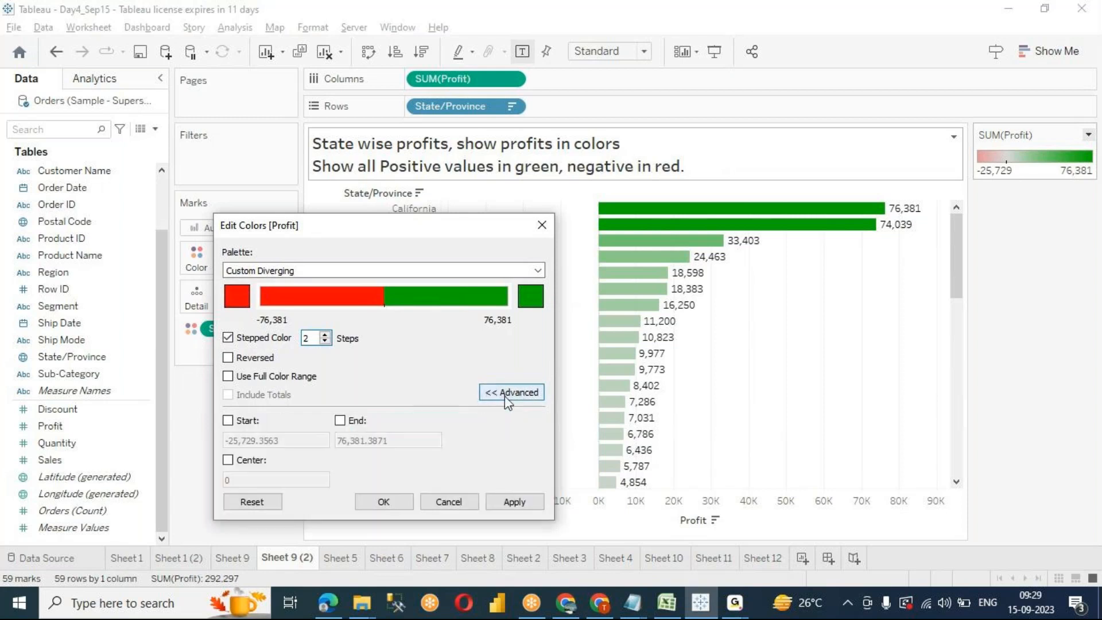
left_click_drag(394, 234, 401, 173)
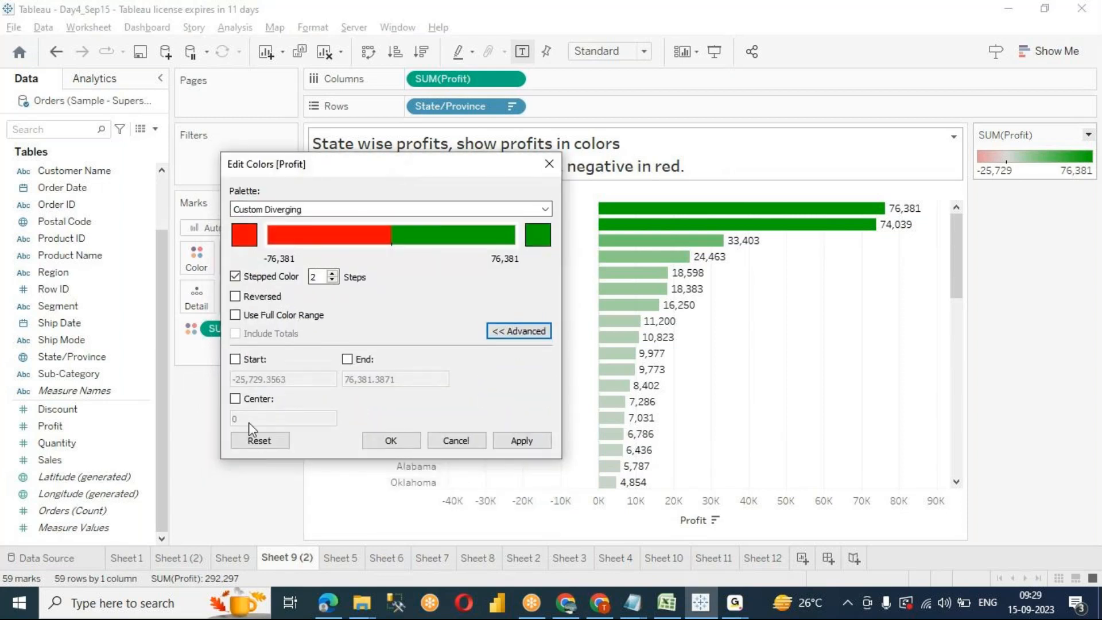
left_click(254, 360)
left_click(346, 360)
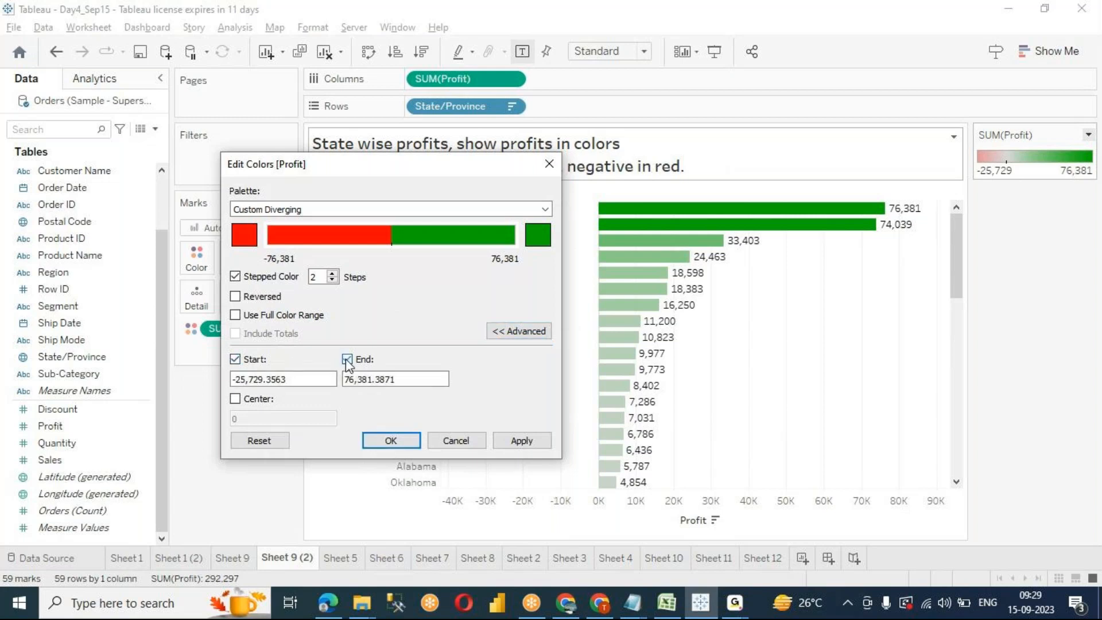
left_click(250, 403)
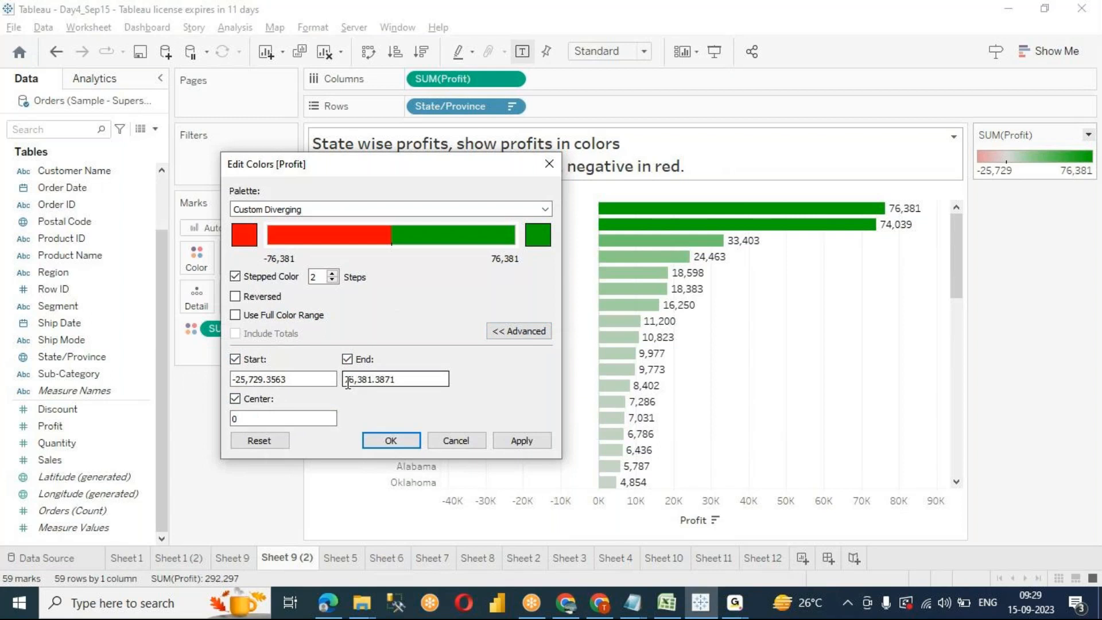
left_click(245, 418)
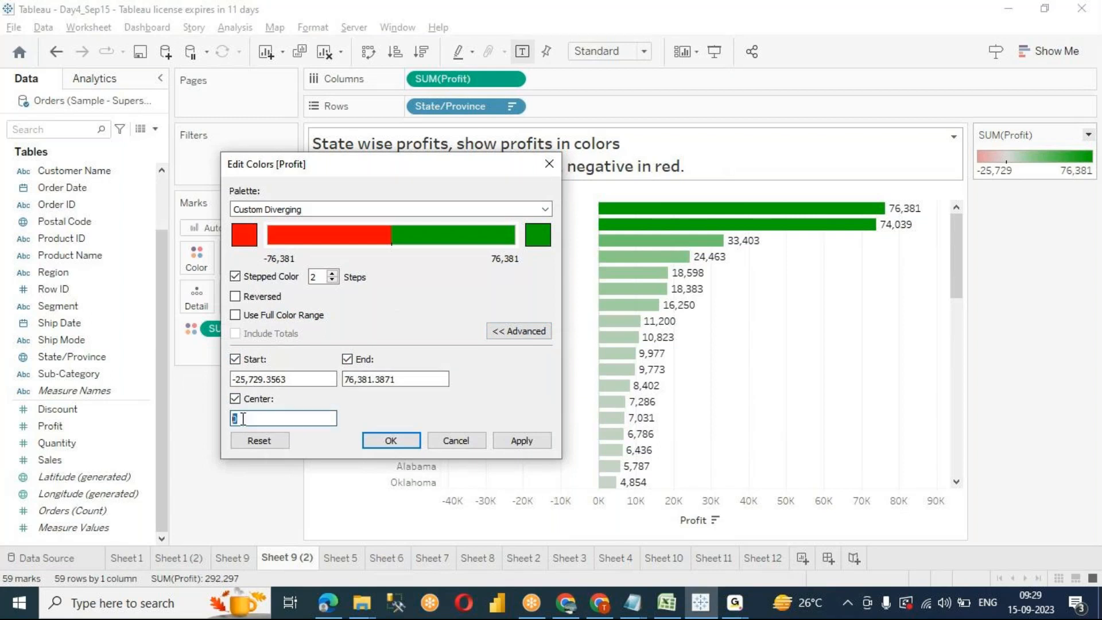
double_click(244, 419)
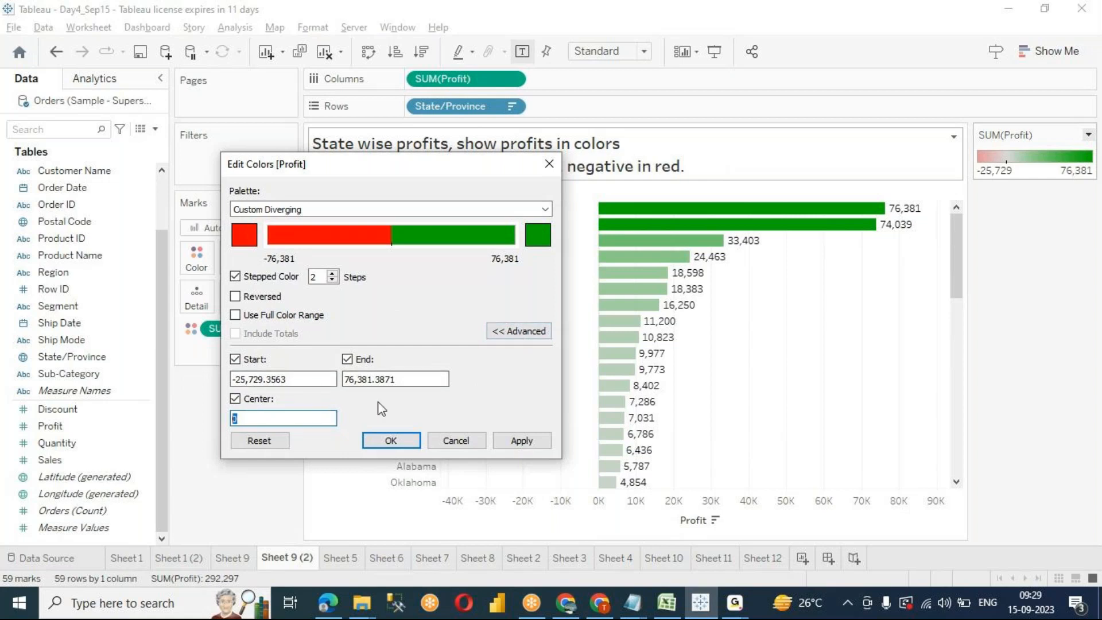
left_click(517, 443)
left_click(394, 445)
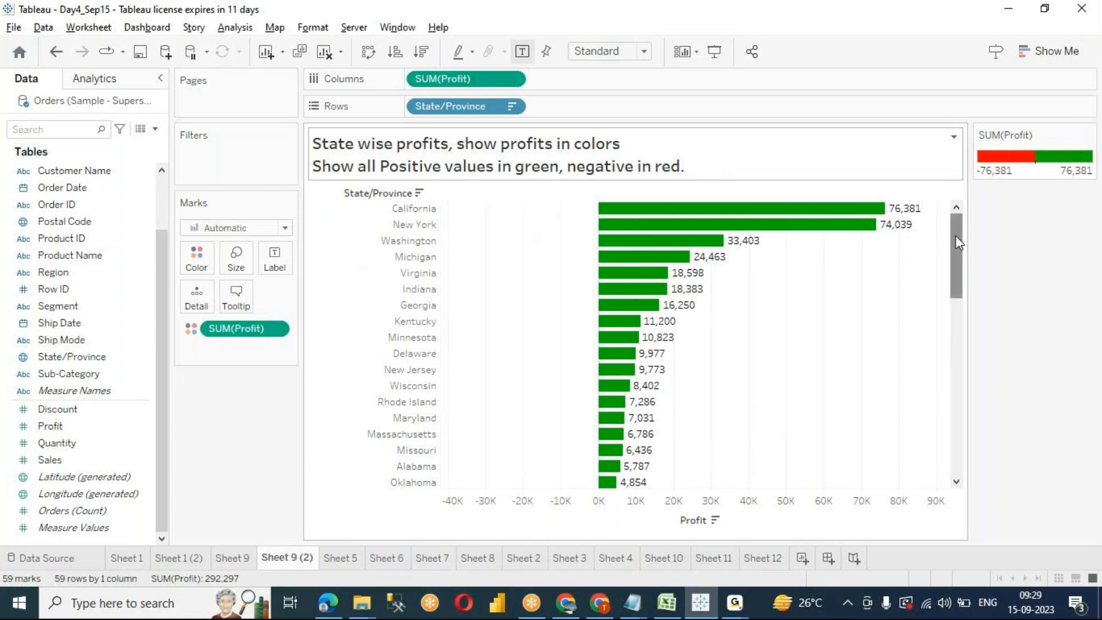
Step: Check the bar colors from the most profitable states down to the loss-making ones, including the state labels and profit axis
left_click_drag(957, 241, 958, 453)
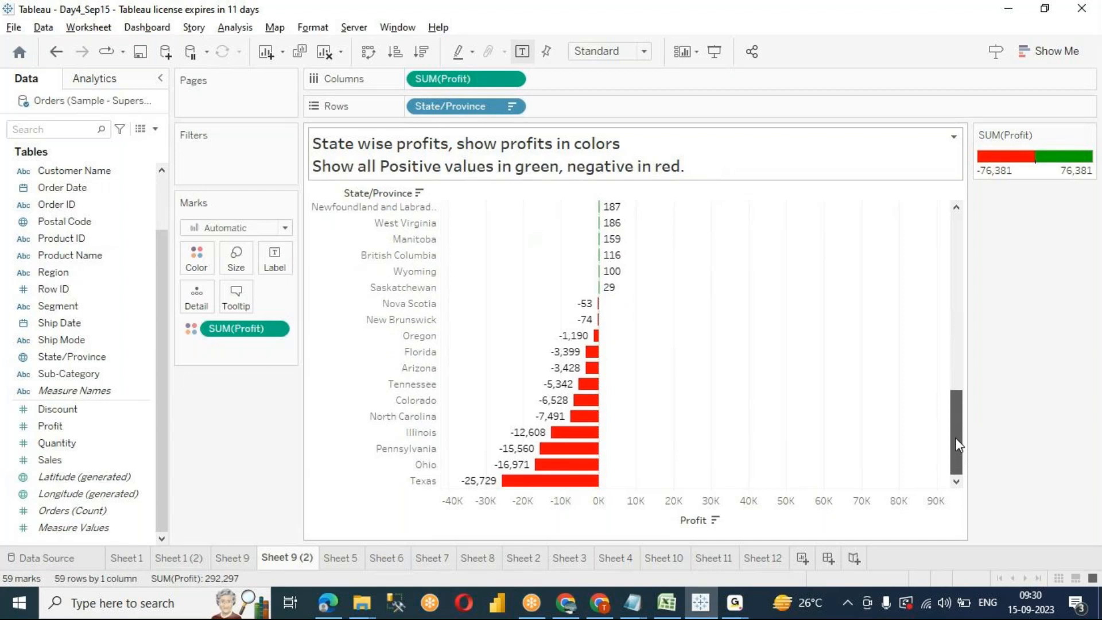
left_click_drag(958, 446, 946, 209)
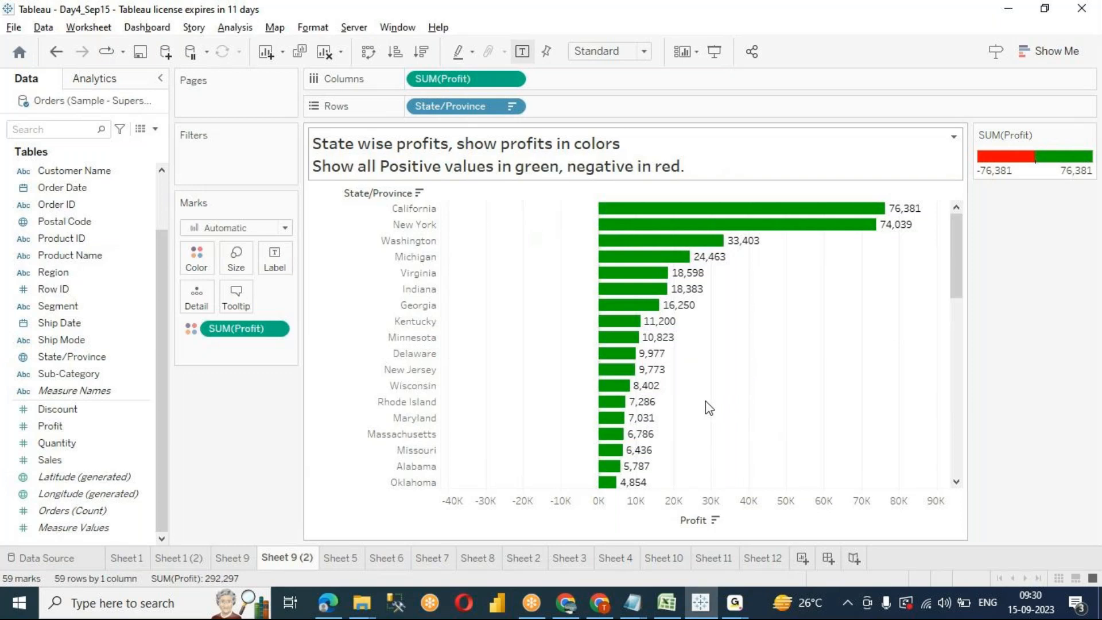
left_click(414, 208)
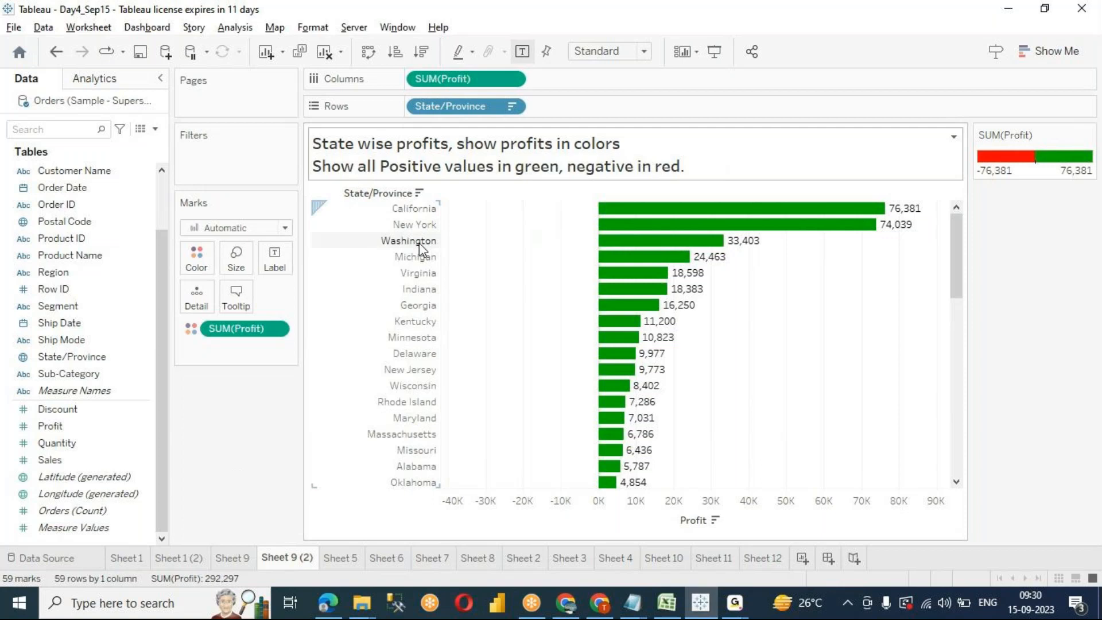
left_click(455, 524)
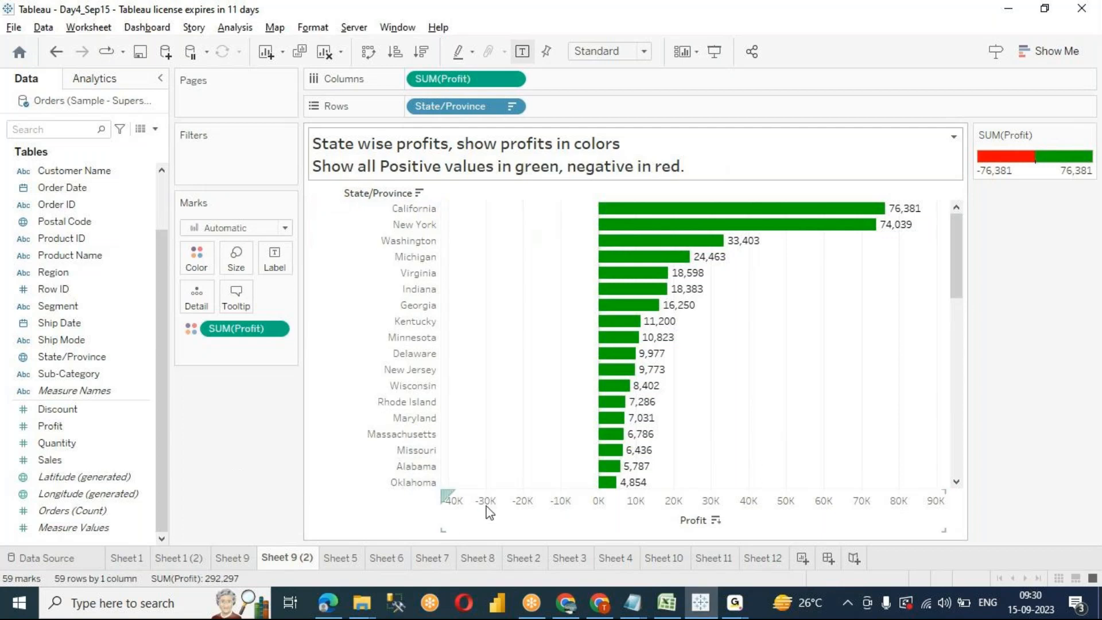
left_click(527, 379)
Step: Try to copy Sheet 1's formatting onto Sheet 9 (2) and look over the chart's labels and axis
left_click(129, 553)
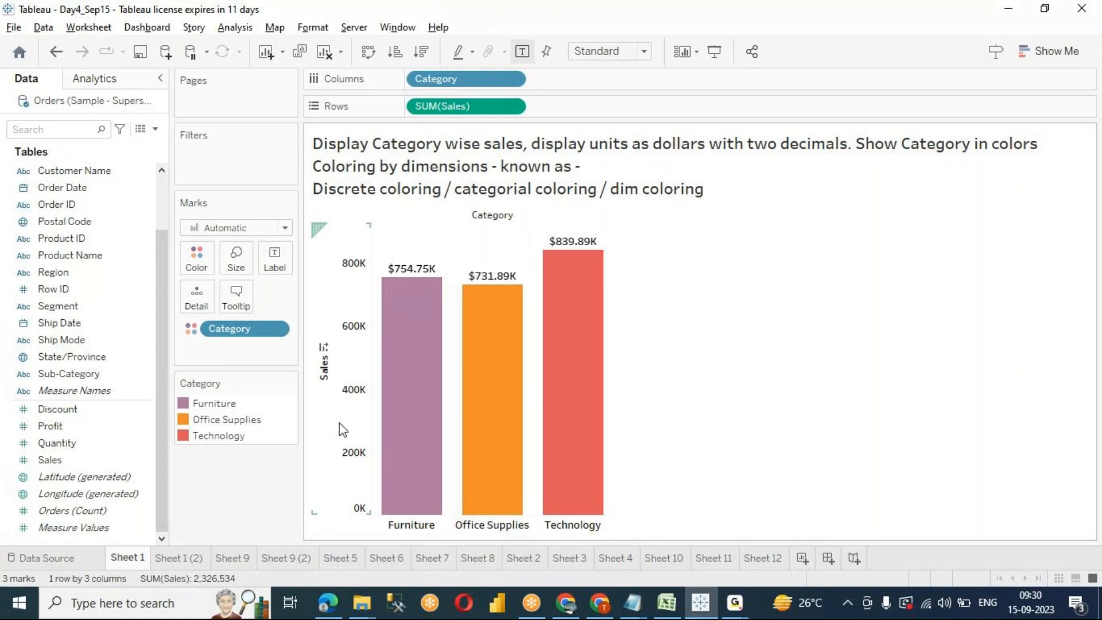
right_click(137, 570)
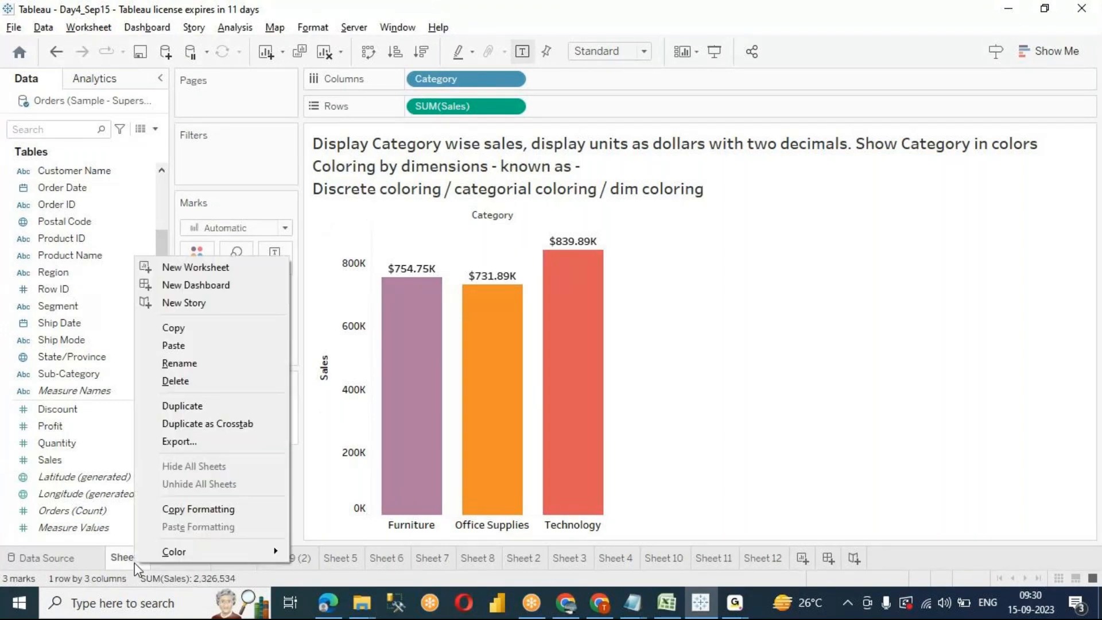
left_click(217, 513)
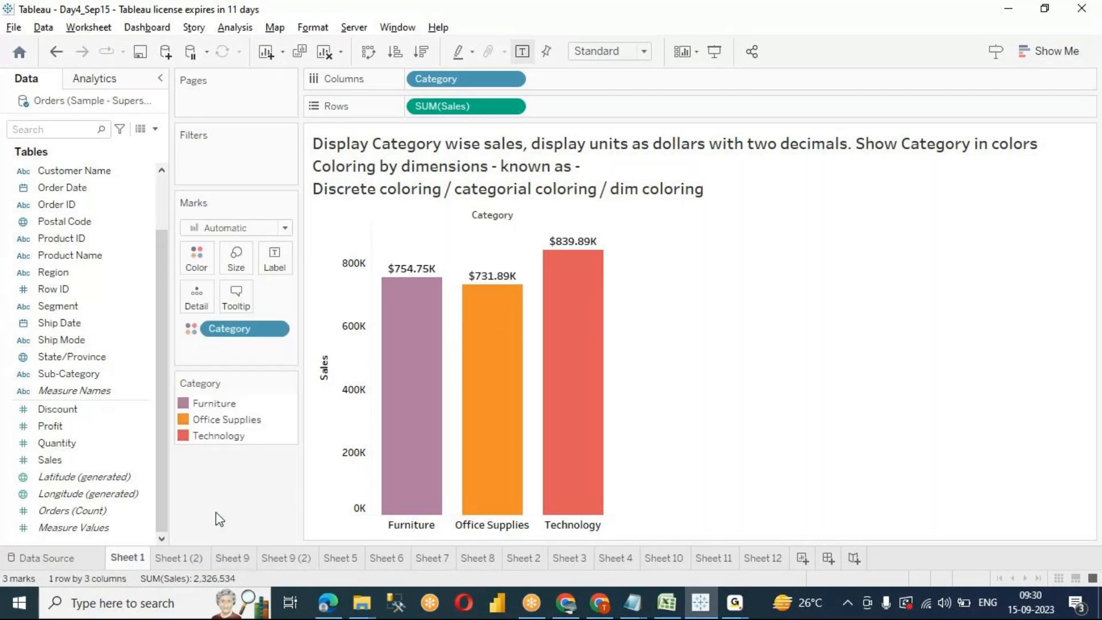
left_click(227, 561)
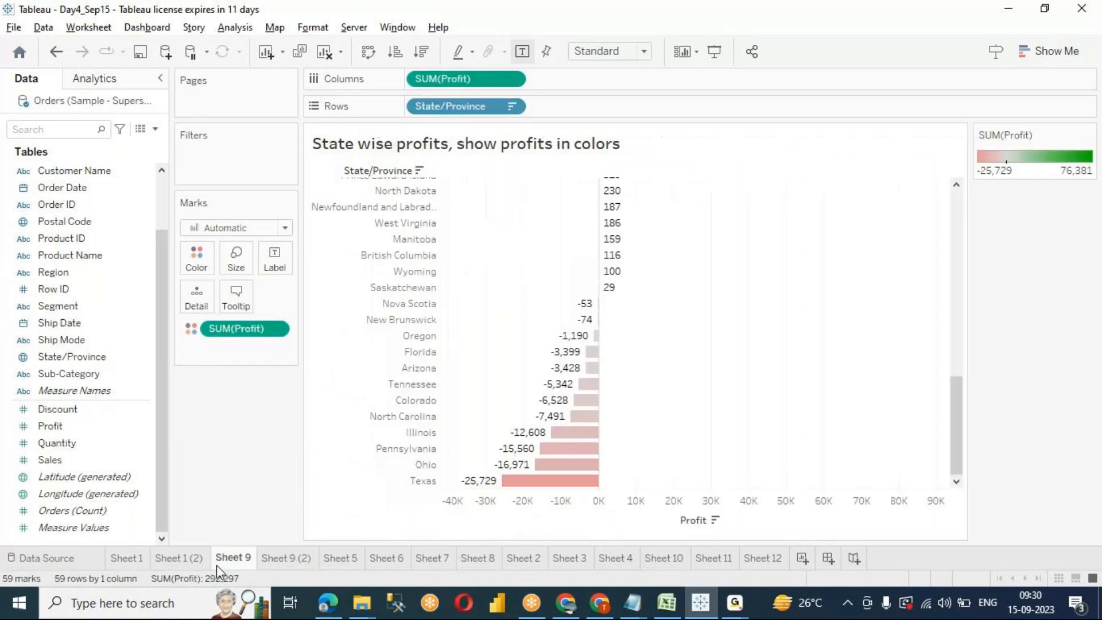
left_click(288, 559)
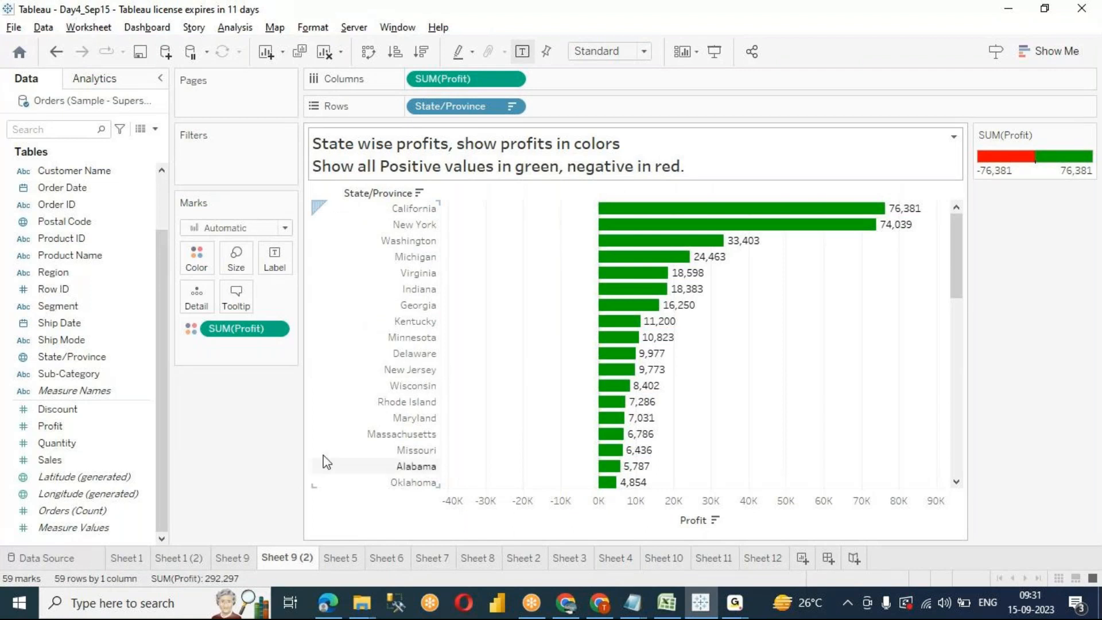
right_click(294, 566)
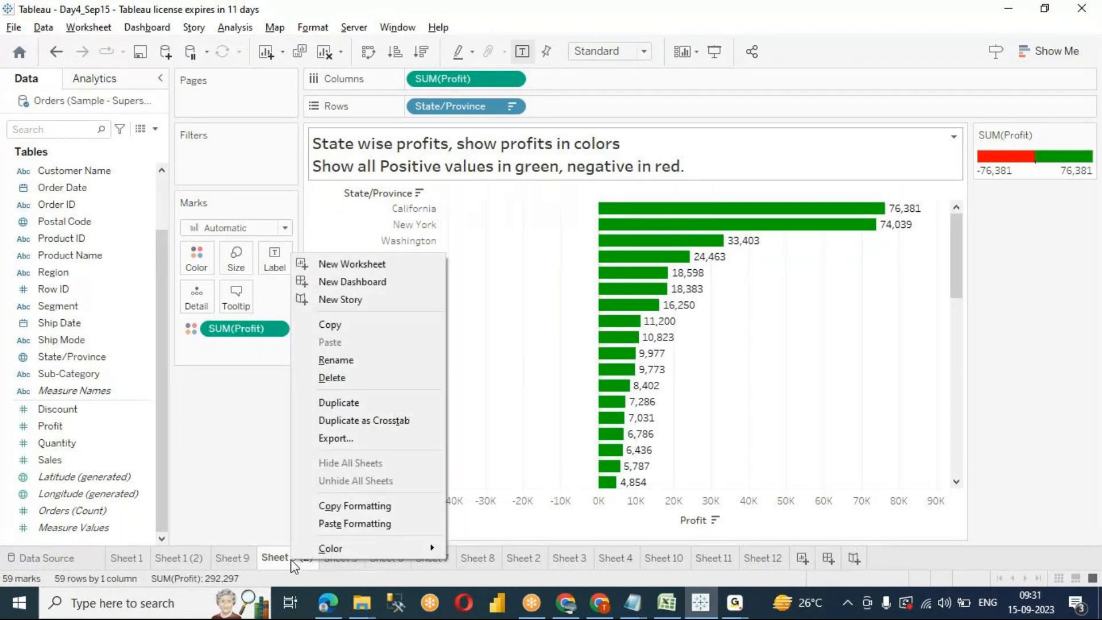
left_click(365, 525)
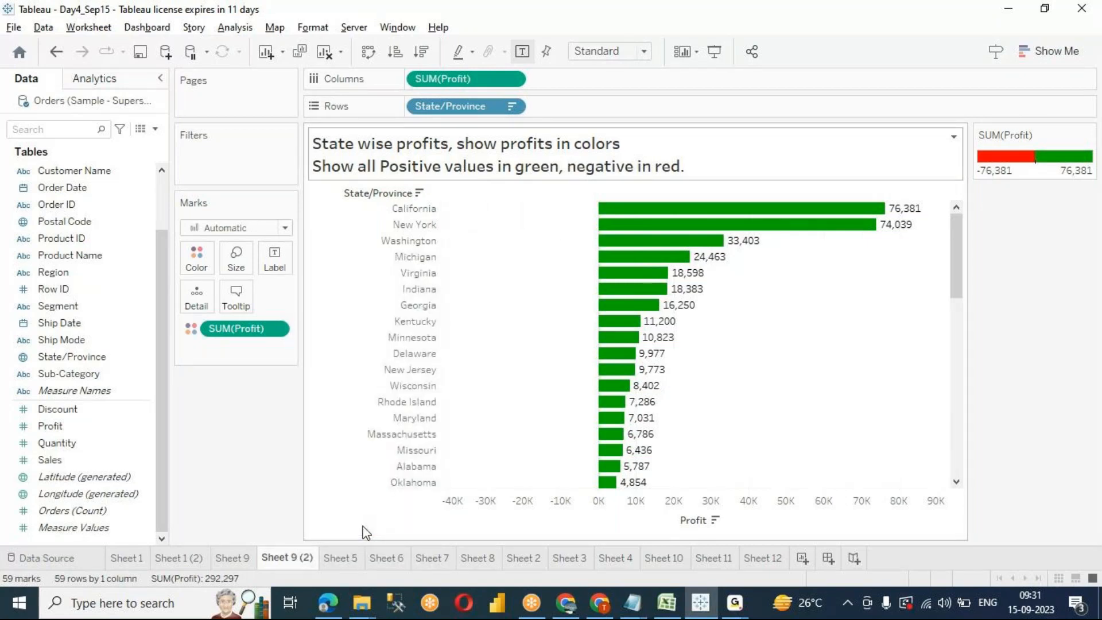
scroll(615, 386, "down", 5)
scroll(617, 386, "up", 5)
mouse_move(613, 306)
Step: Copy the formatting of Sheet 1 again and retry pasting it onto Sheet 9 (2)
left_click(135, 562)
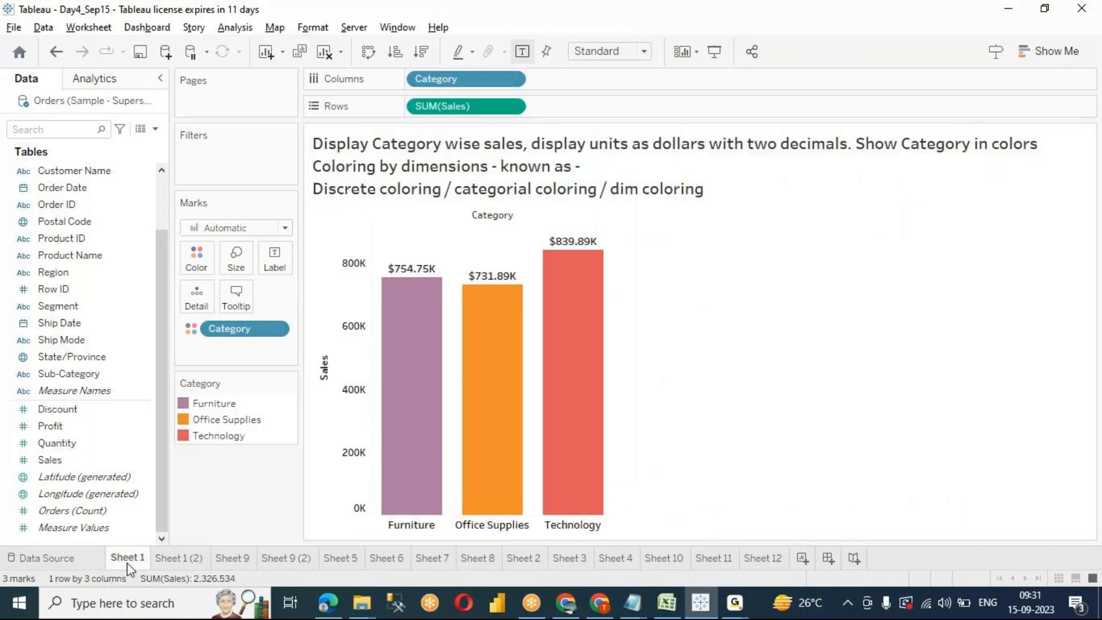
right_click(127, 561)
left_click(202, 506)
left_click(287, 557)
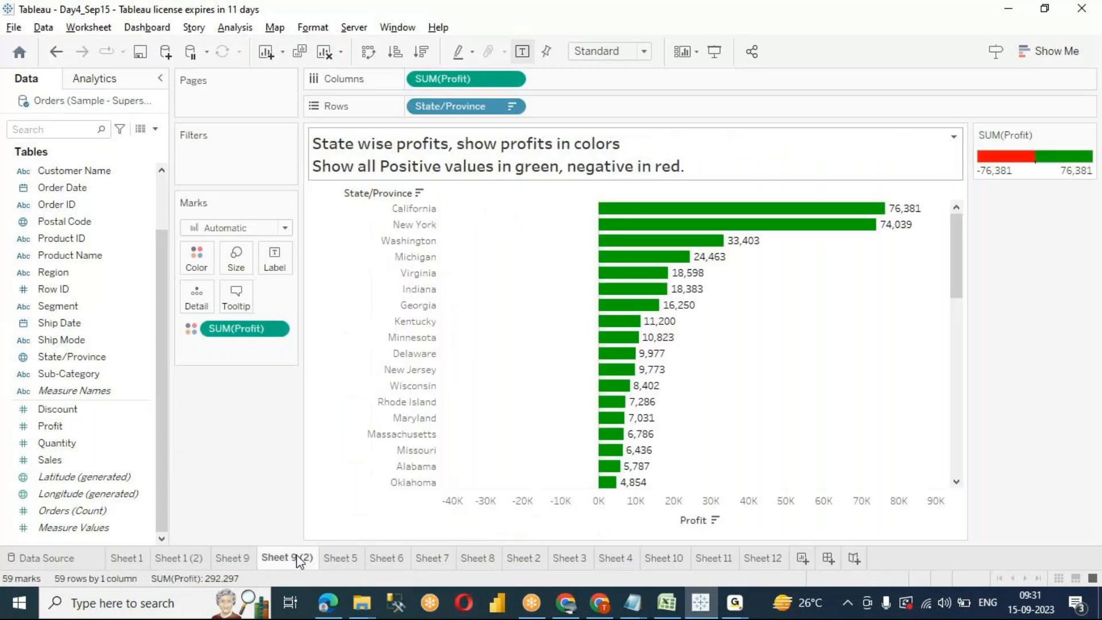
right_click(298, 561)
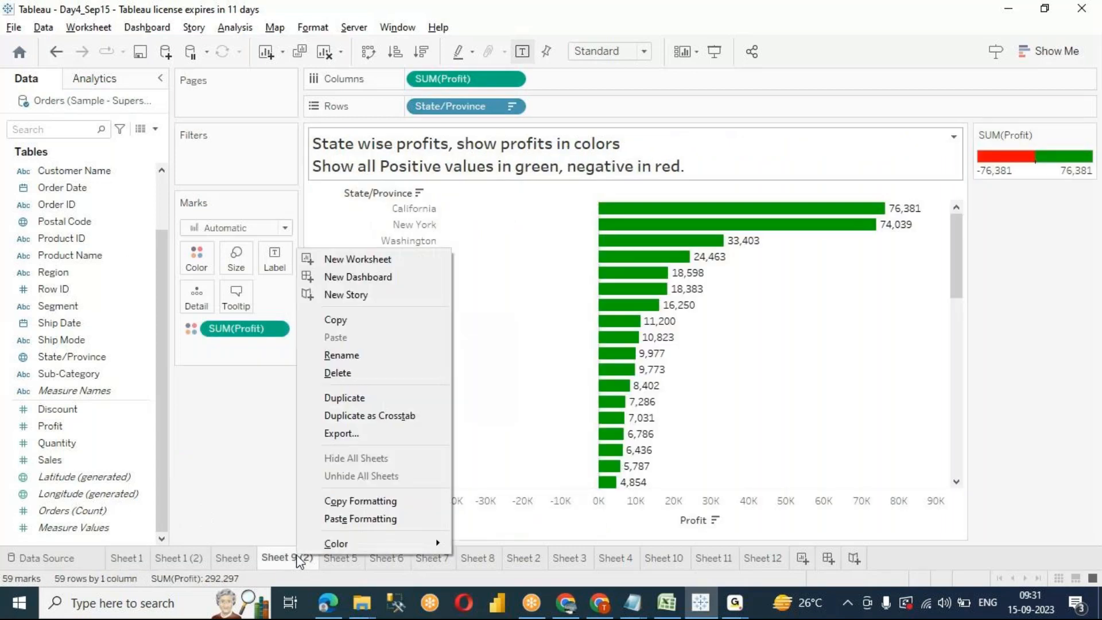
left_click(359, 519)
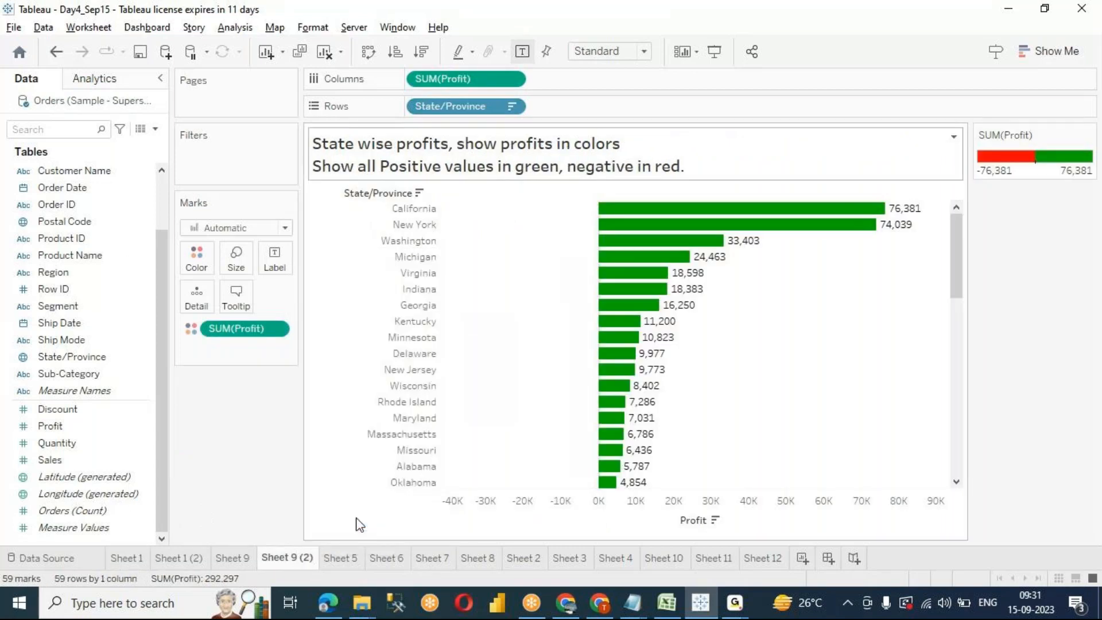
Step: Create a new worksheet charting sales by region, with Region in columns and SUM(Sales) in rows
left_click(802, 559)
left_click_drag(55, 272, 62, 453)
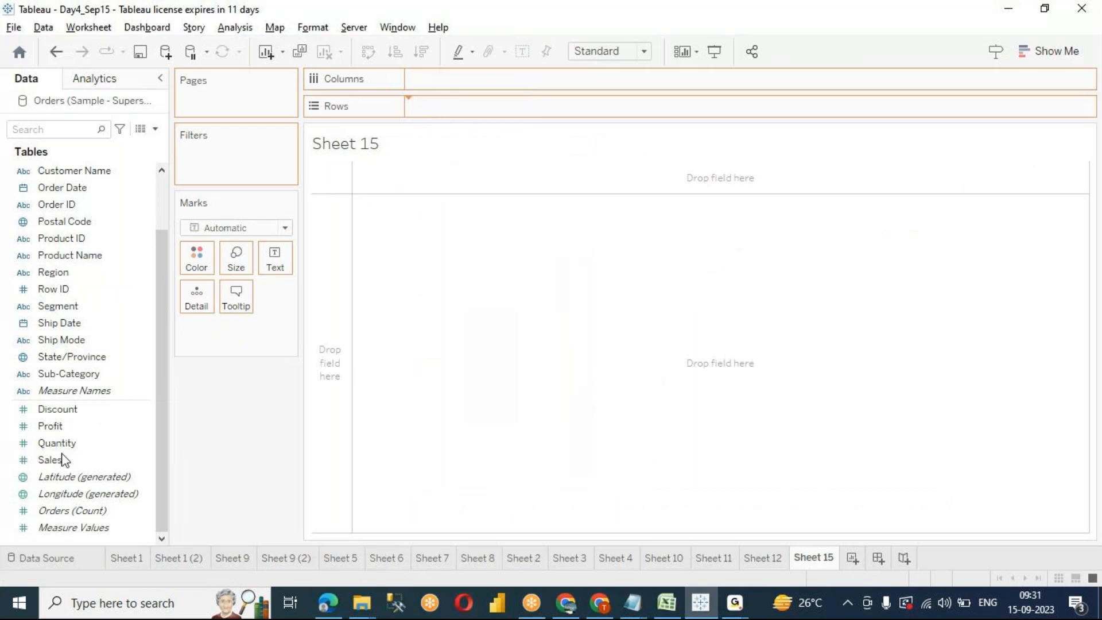
left_click_drag(63, 459, 438, 75)
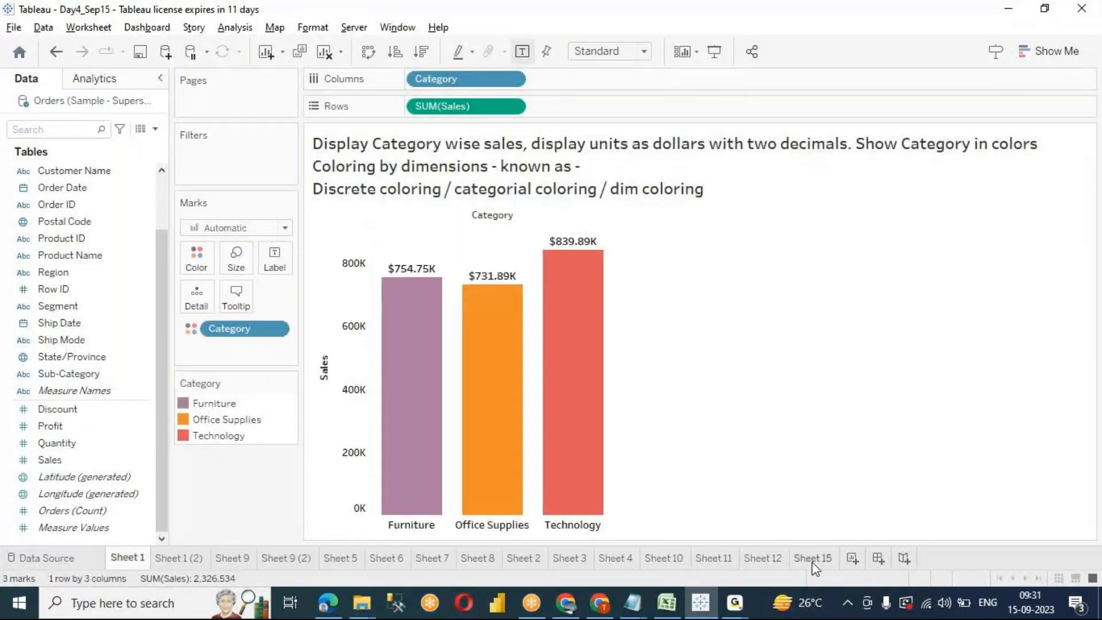
Step: Paste Sheet 1's formatting onto the new region sales sheet, Sheet 15
left_click(814, 558)
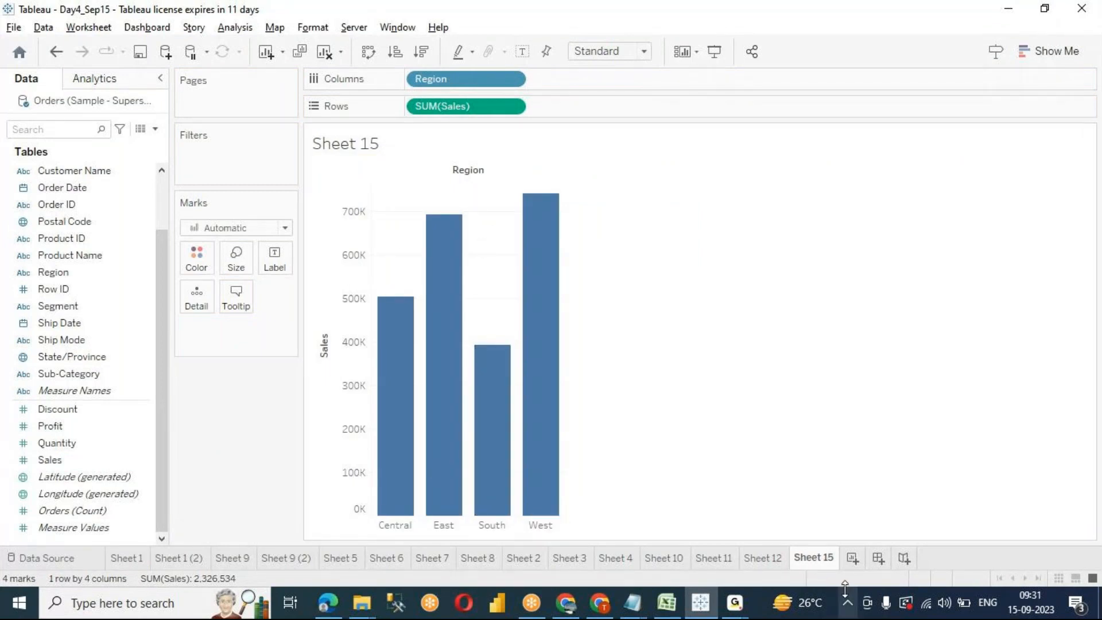
right_click(830, 565)
left_click(868, 524)
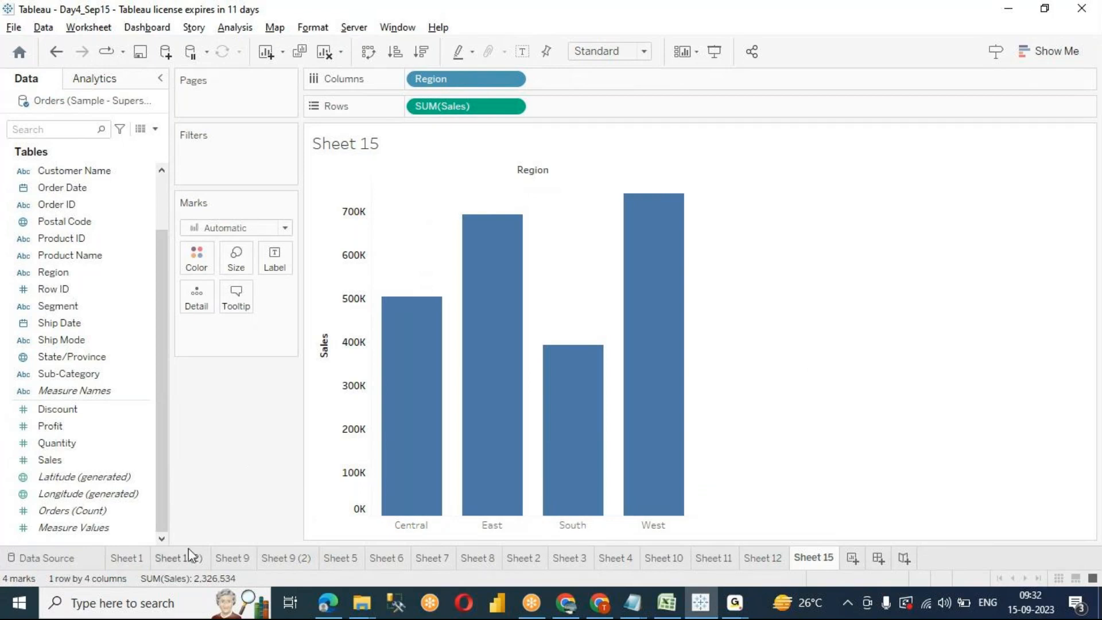
Step: Make the State/Province header font bold on Sheet 9 (2)
left_click(284, 559)
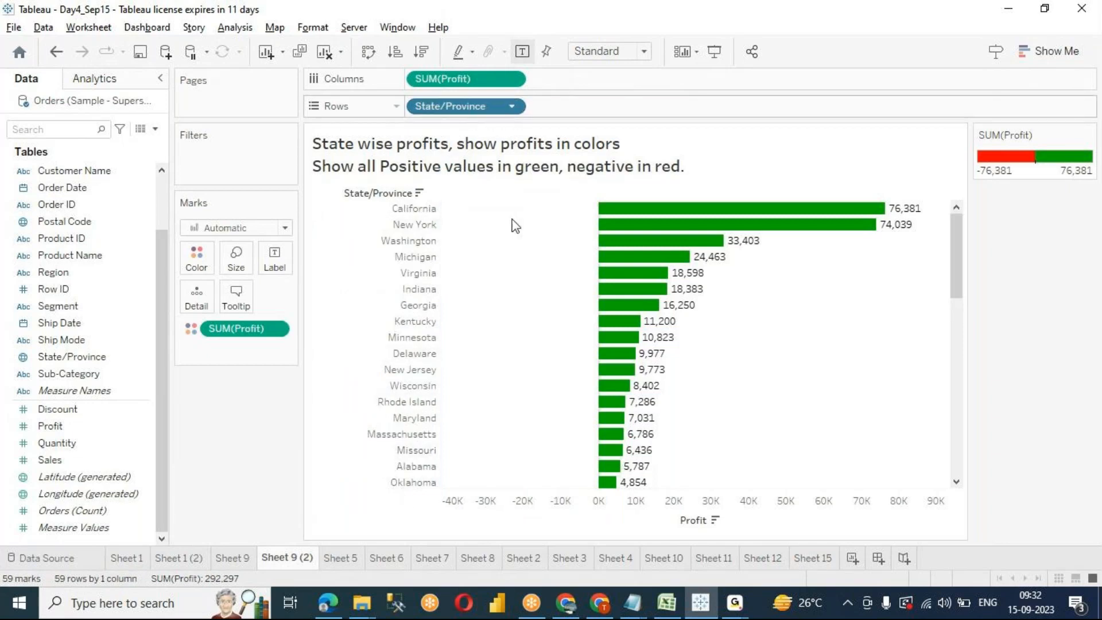
right_click(465, 108)
left_click(806, 337)
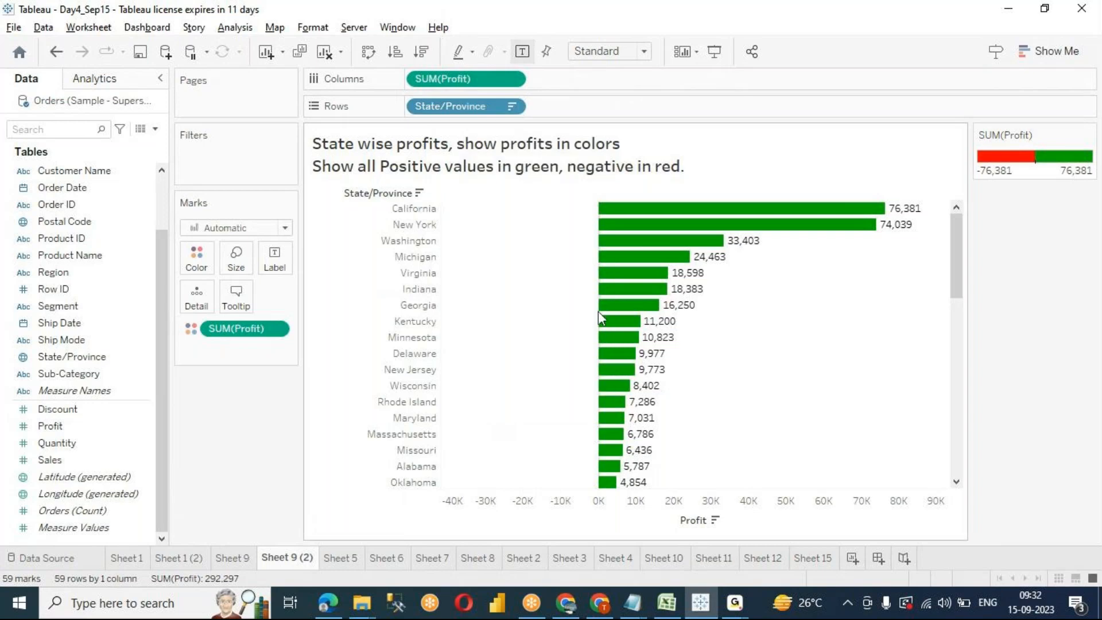
right_click(475, 111)
left_click(526, 242)
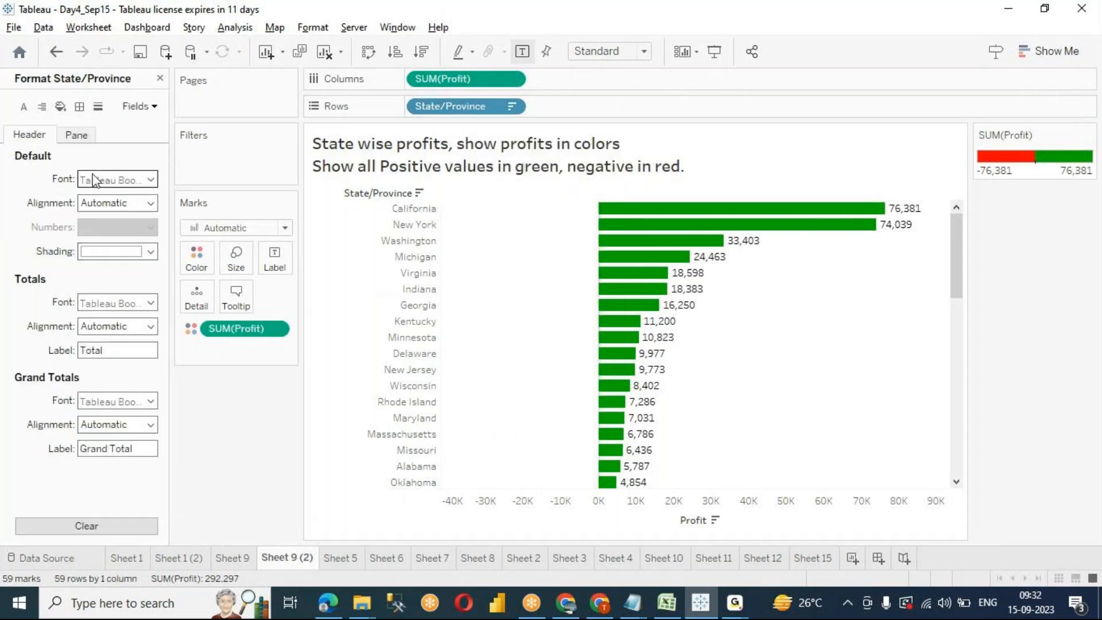
left_click(95, 180)
left_click(139, 225)
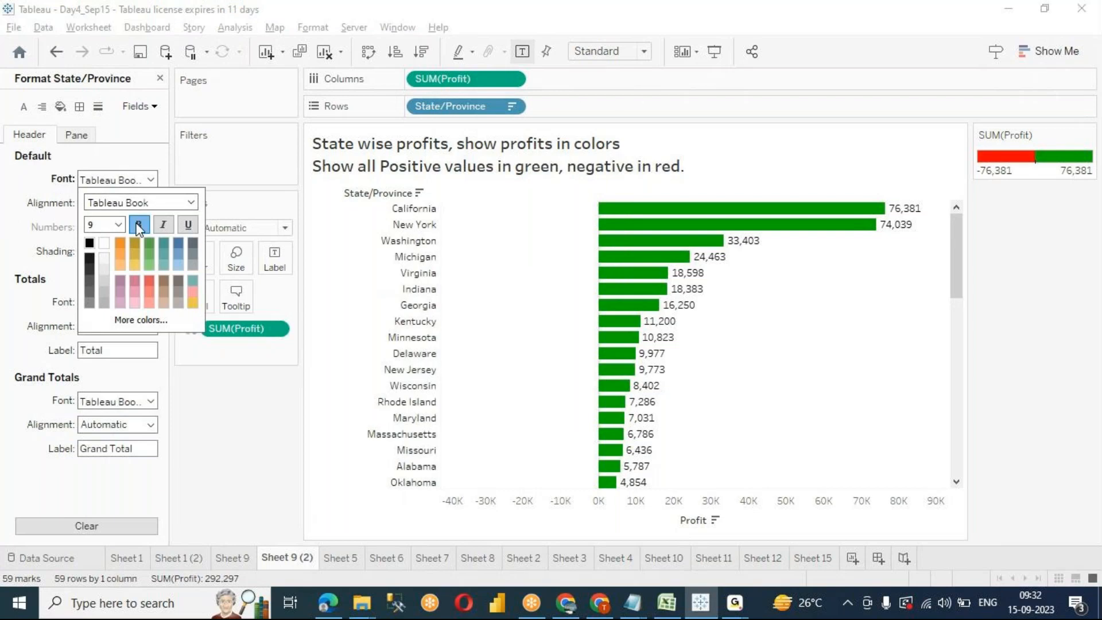
left_click(217, 427)
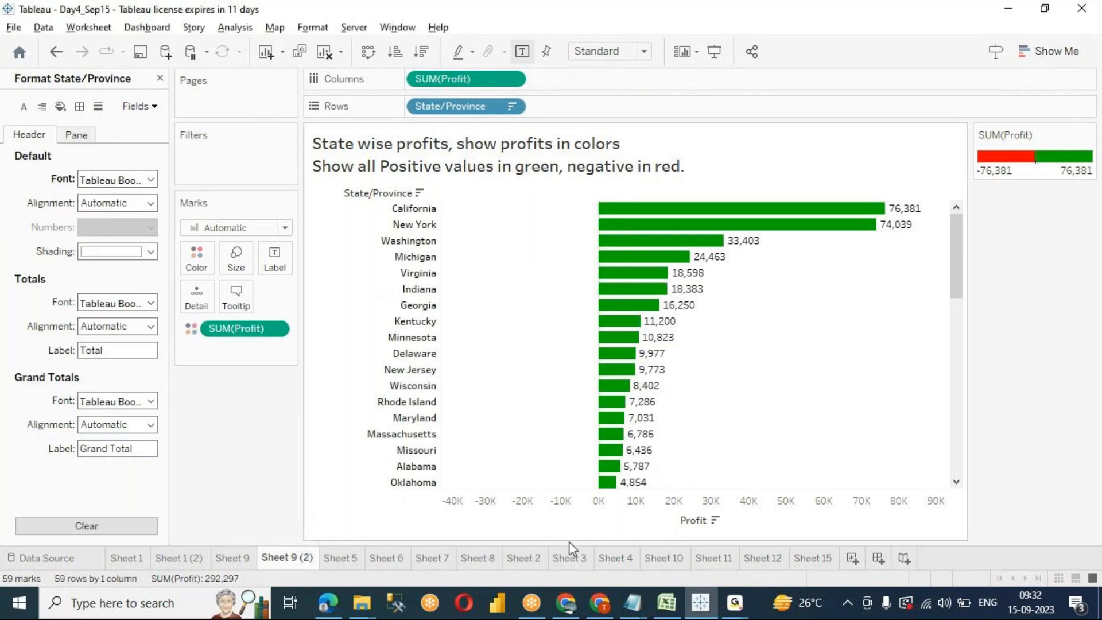
Step: Make the Profit axis font bold on Sheet 9 (2)
left_click(582, 521)
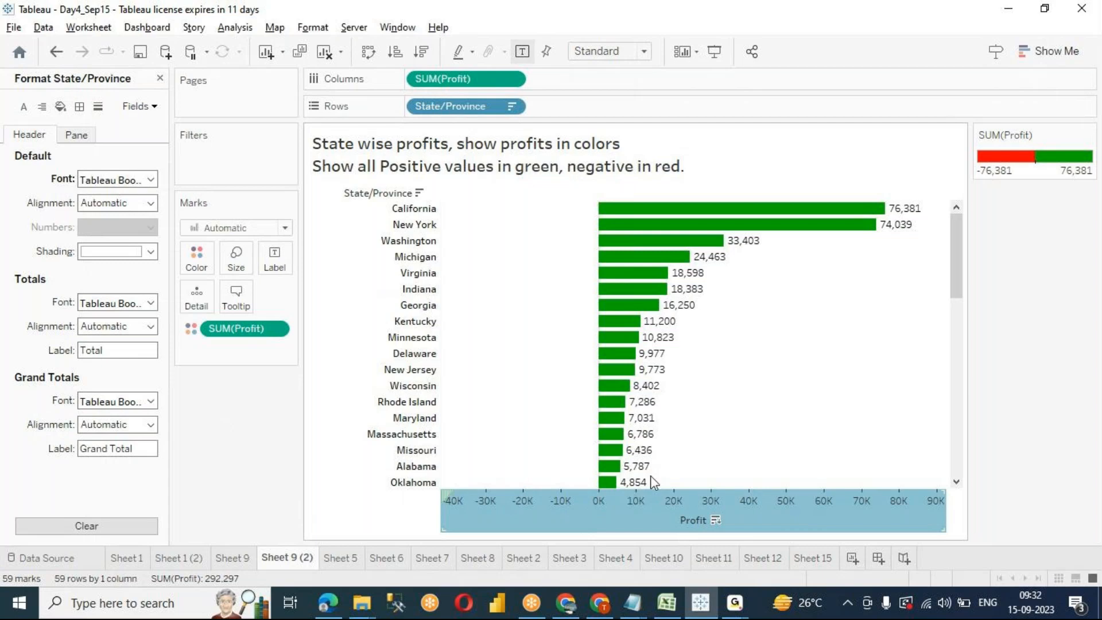
right_click(628, 510)
left_click(632, 539)
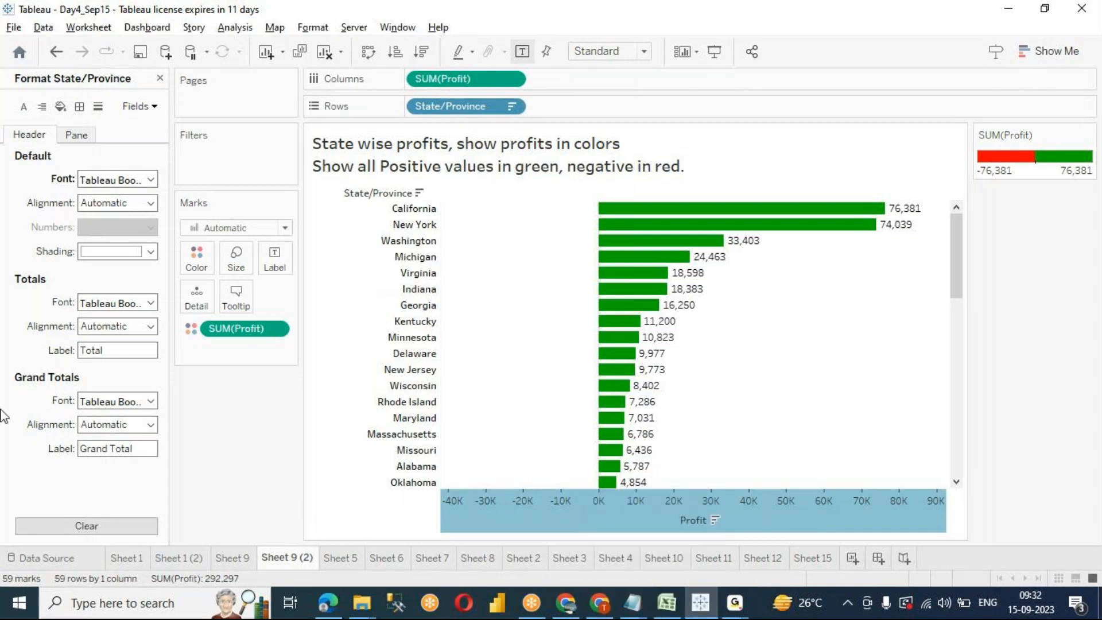
left_click(124, 181)
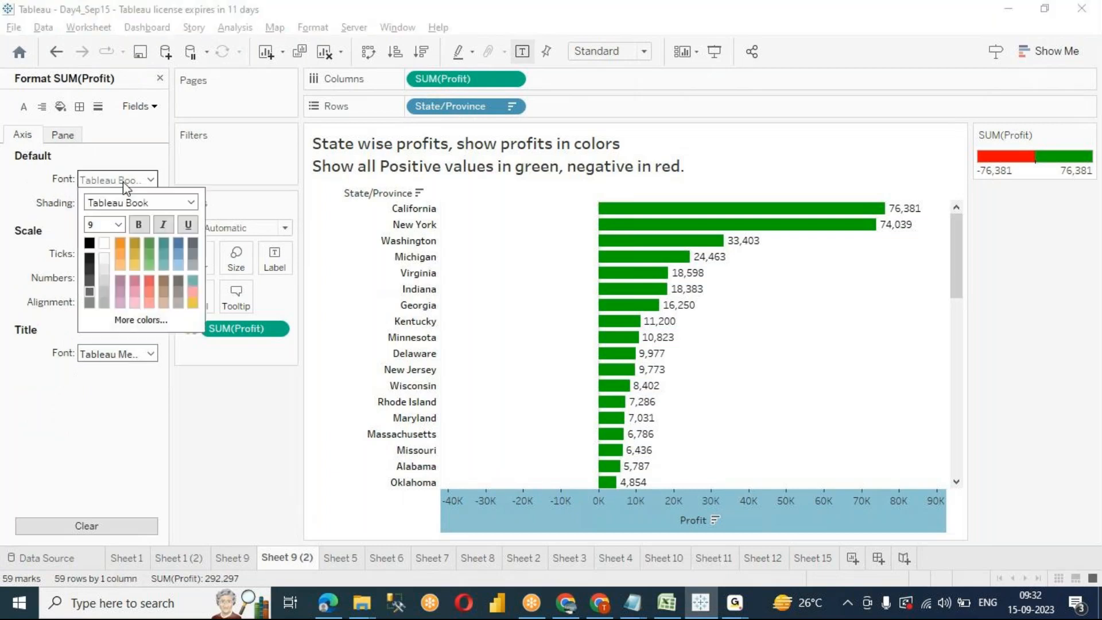
left_click(139, 225)
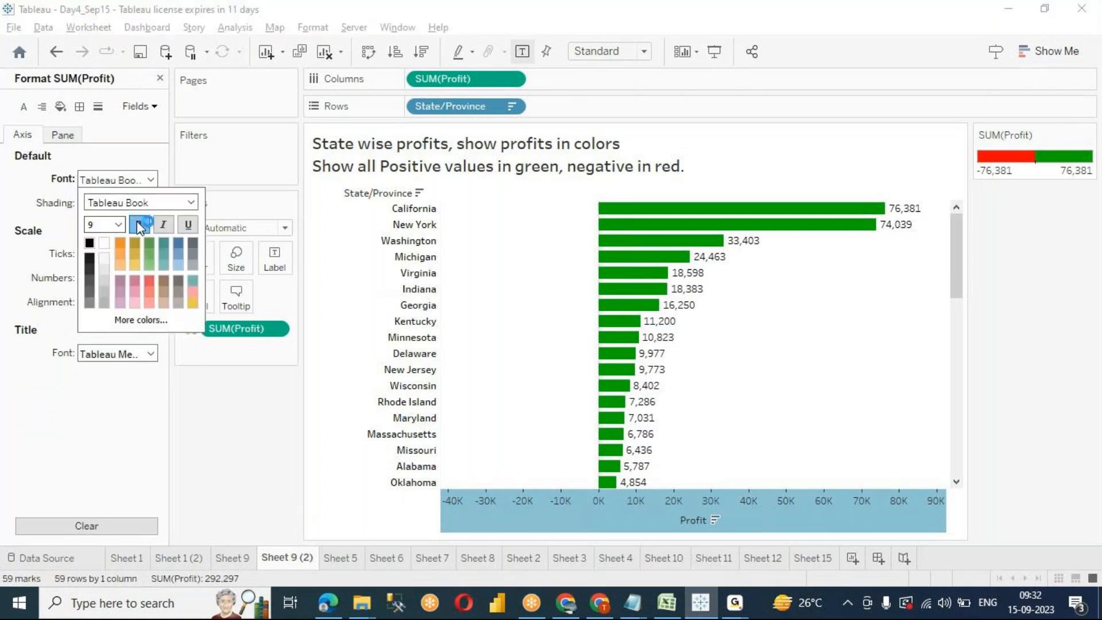
Step: Close the Profit axis formatting and move the SUM(Profit) color legend below the Marks card on Sheet 9 (2)
left_click(154, 168)
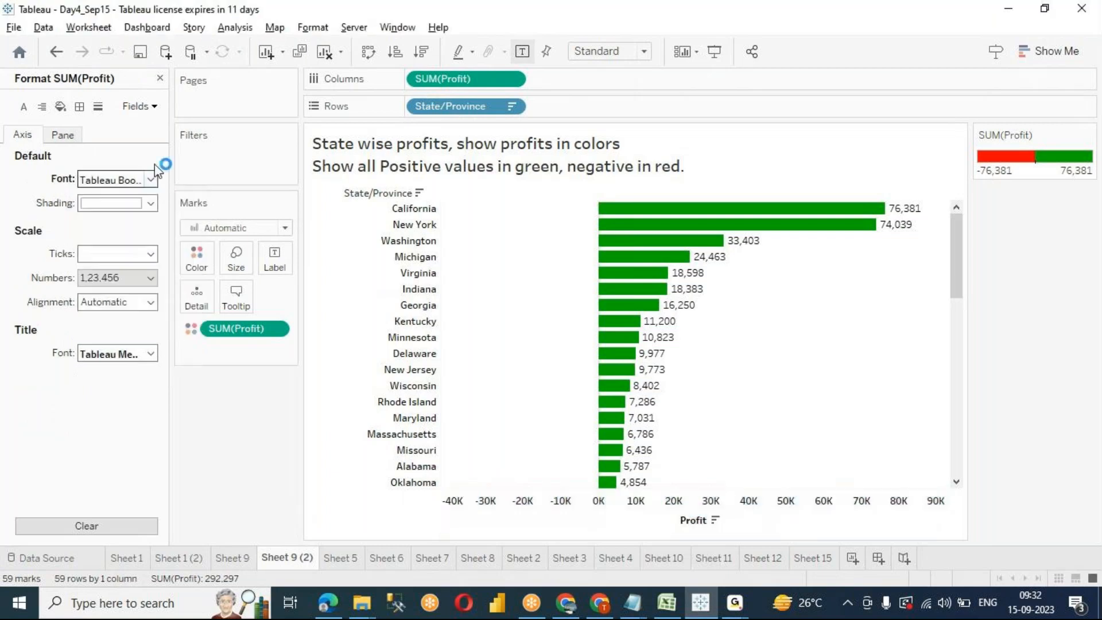
left_click(160, 80)
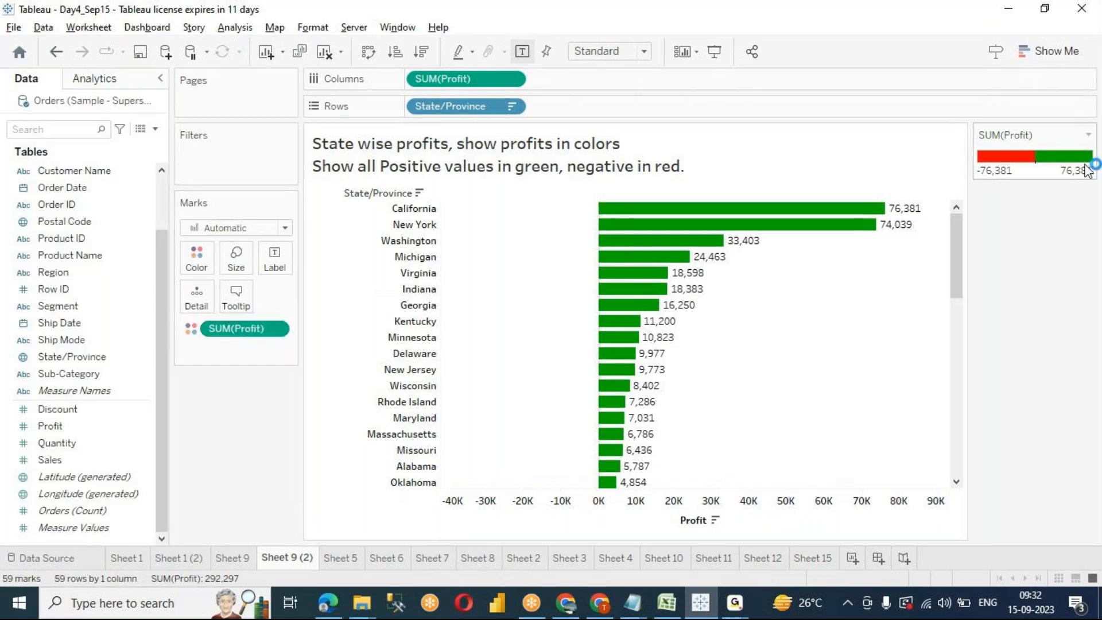
left_click_drag(1034, 147, 269, 372)
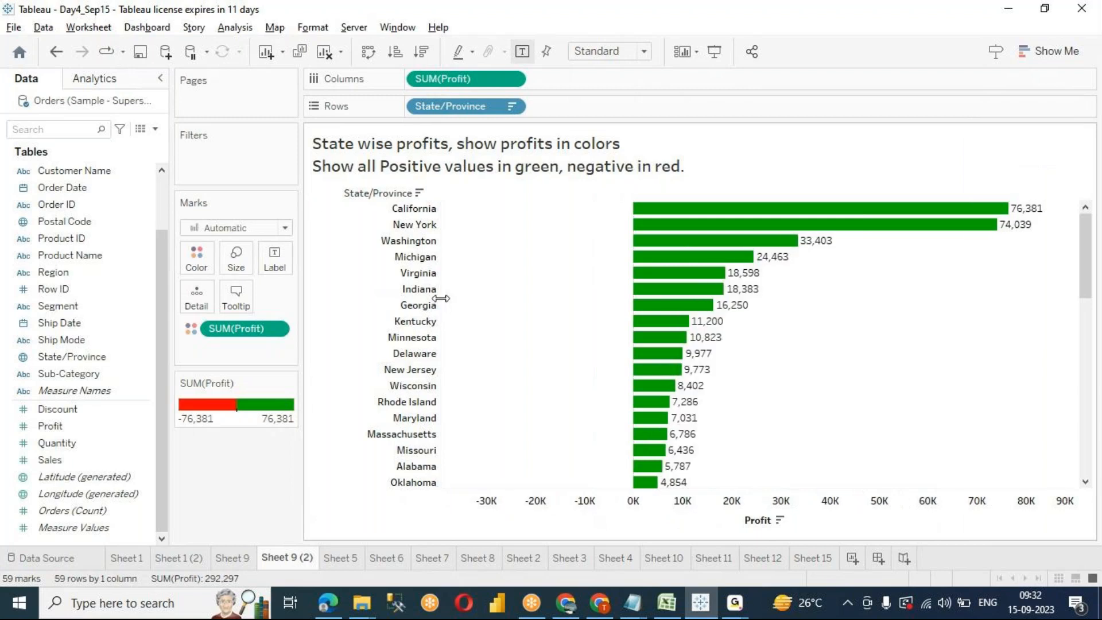
left_click_drag(1091, 257, 1038, 233)
Step: Move Sheet 15 directly after Sheet 9 (2) in the sheet order
left_click(815, 559)
left_click_drag(815, 560, 317, 564)
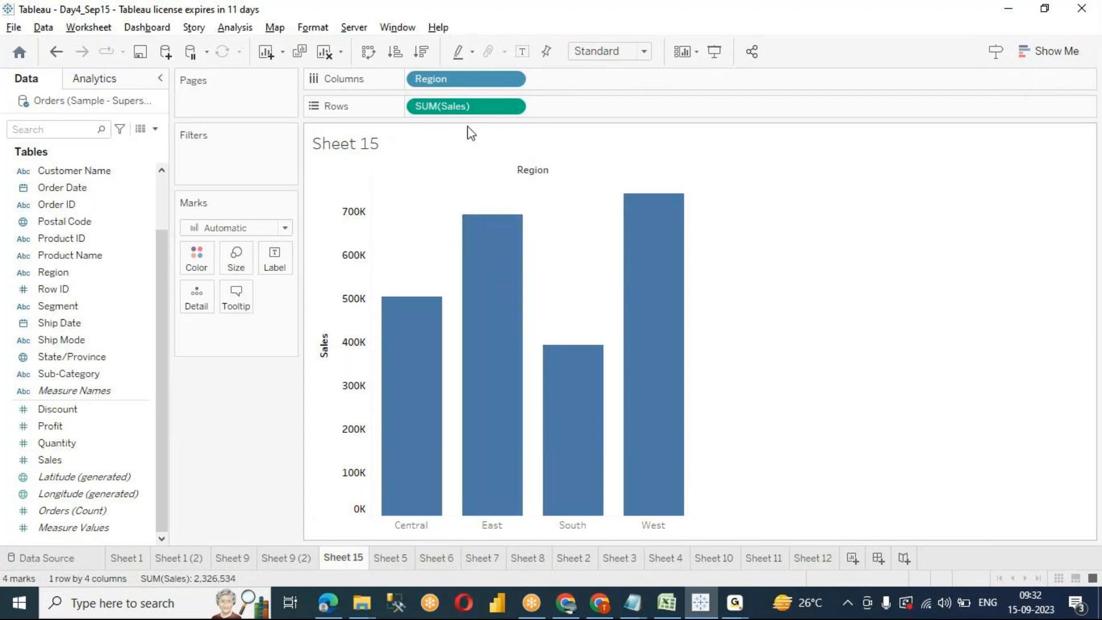
Step: Color the region bars on Sheet 15 by SUM(Sales) and sort the regions in descending order of sales
left_click_drag(469, 113, 195, 262)
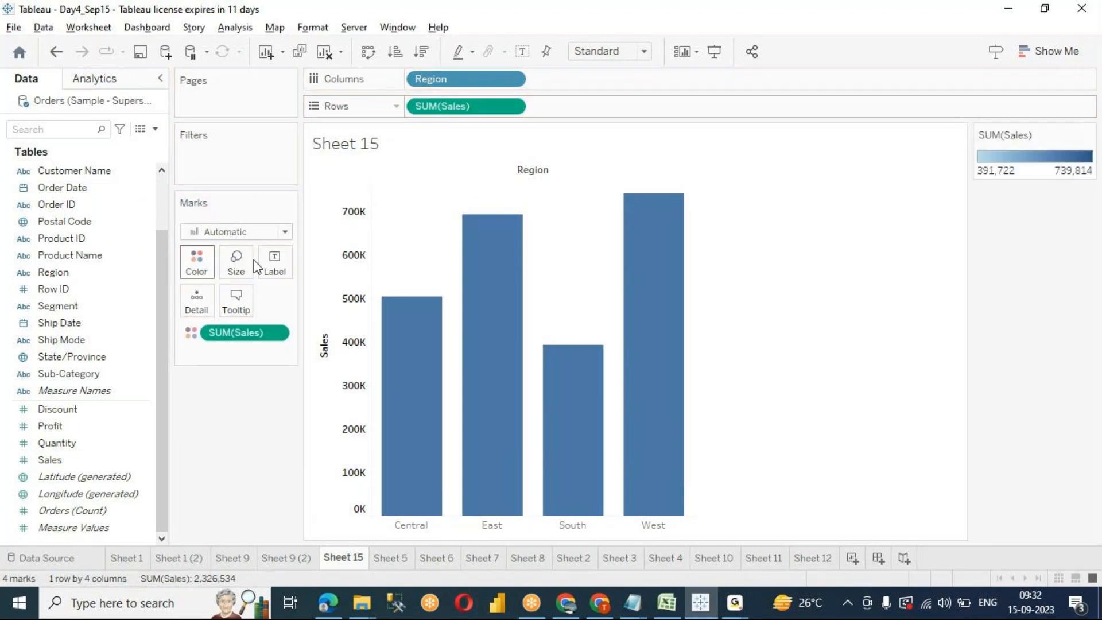
left_click(425, 52)
mouse_move(396, 339)
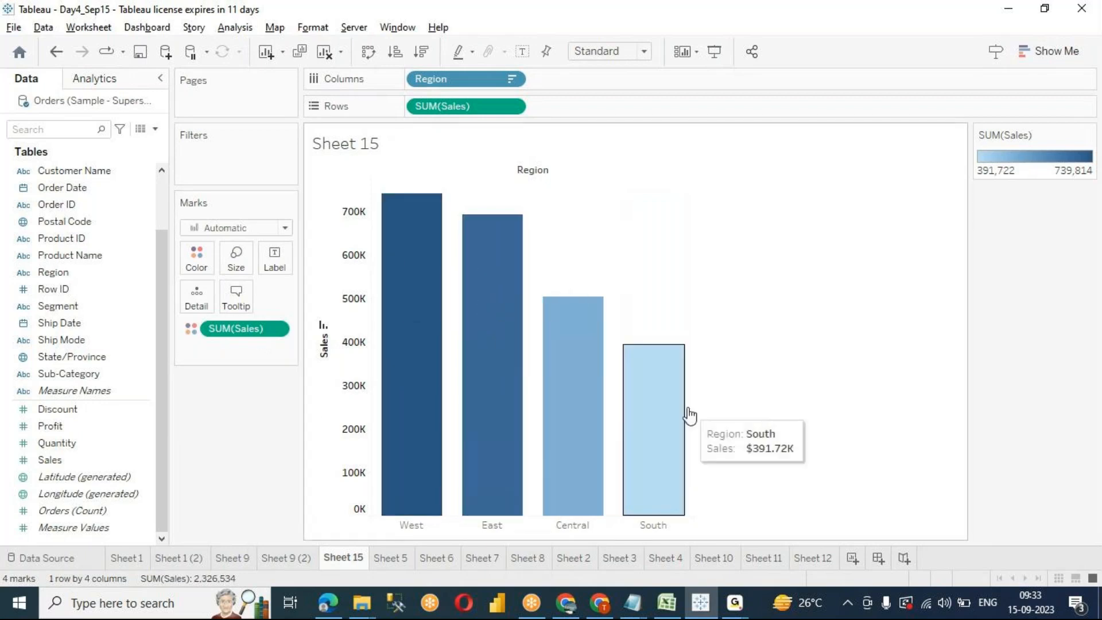
mouse_move(683, 468)
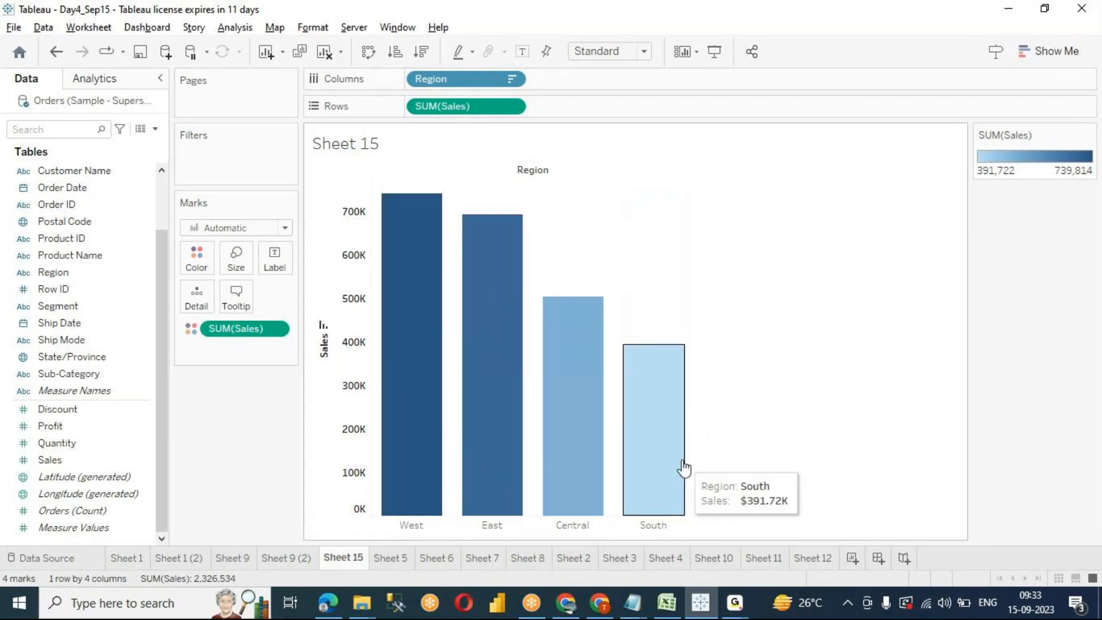
Step: Replace the Sheet 15 title with "Coloring by measure is known as continuous coloring" in bold
double_click(428, 151)
left_click_drag(502, 231, 714, 317)
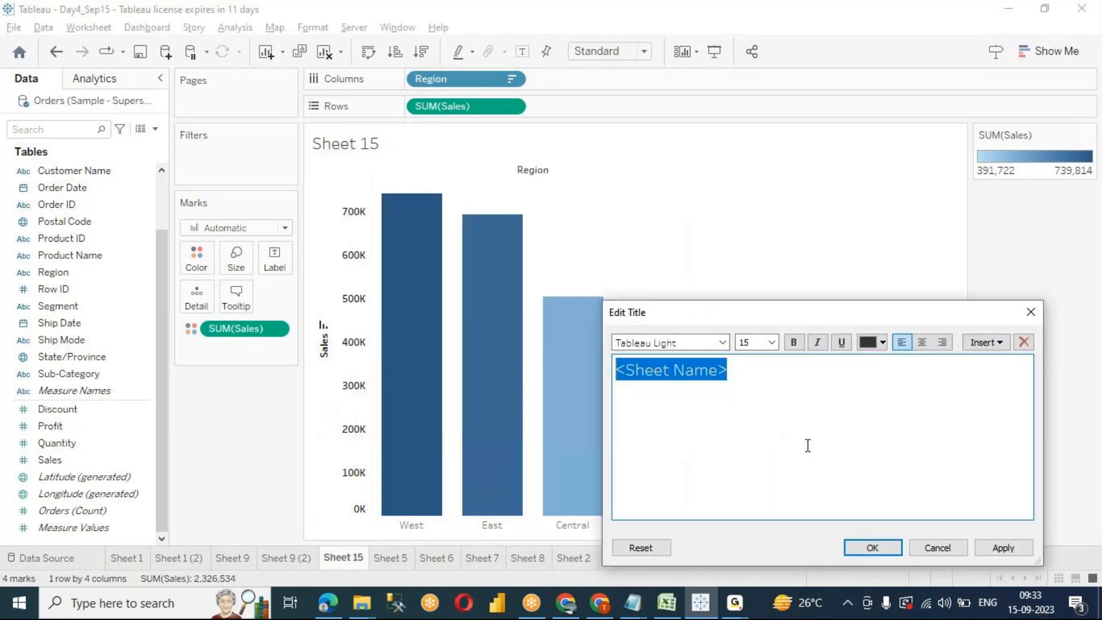
type("Coloring by m")
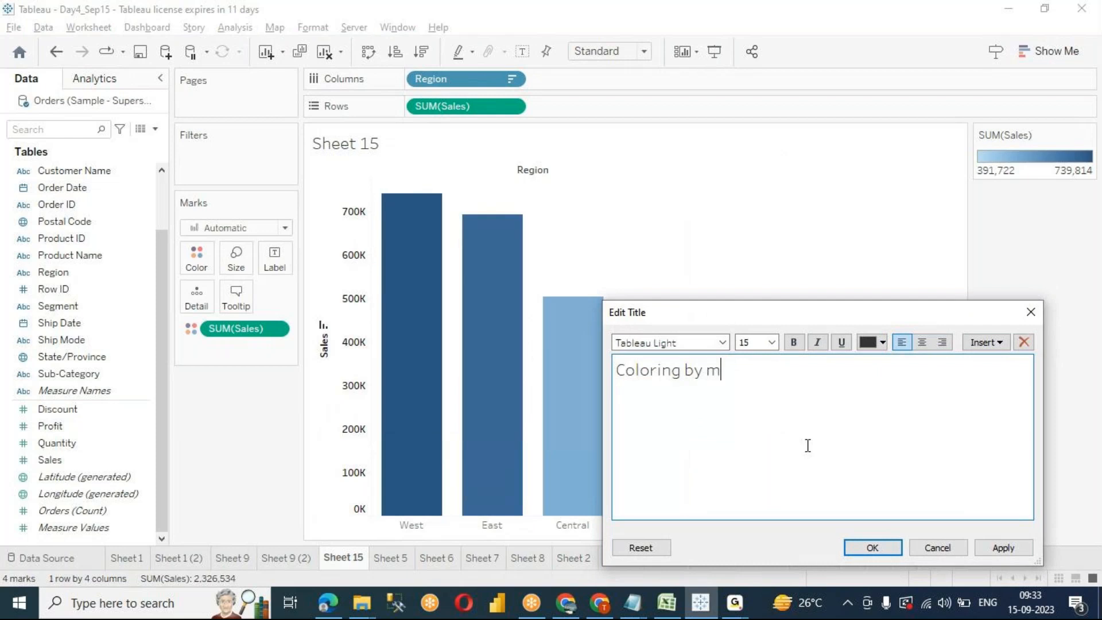
type("easure is known")
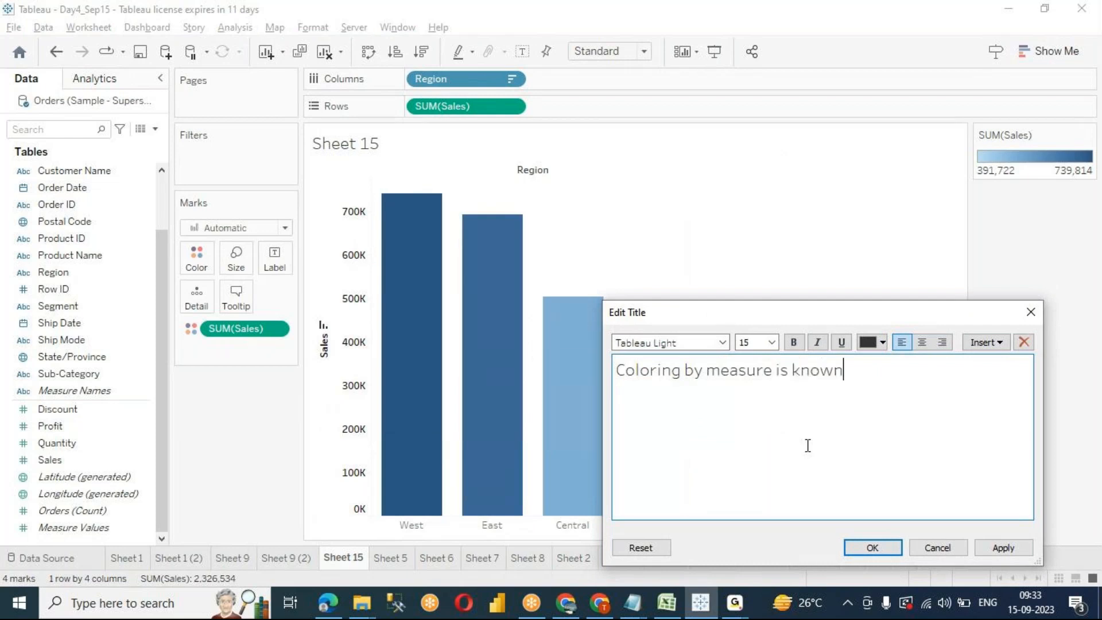
type(" as continuo")
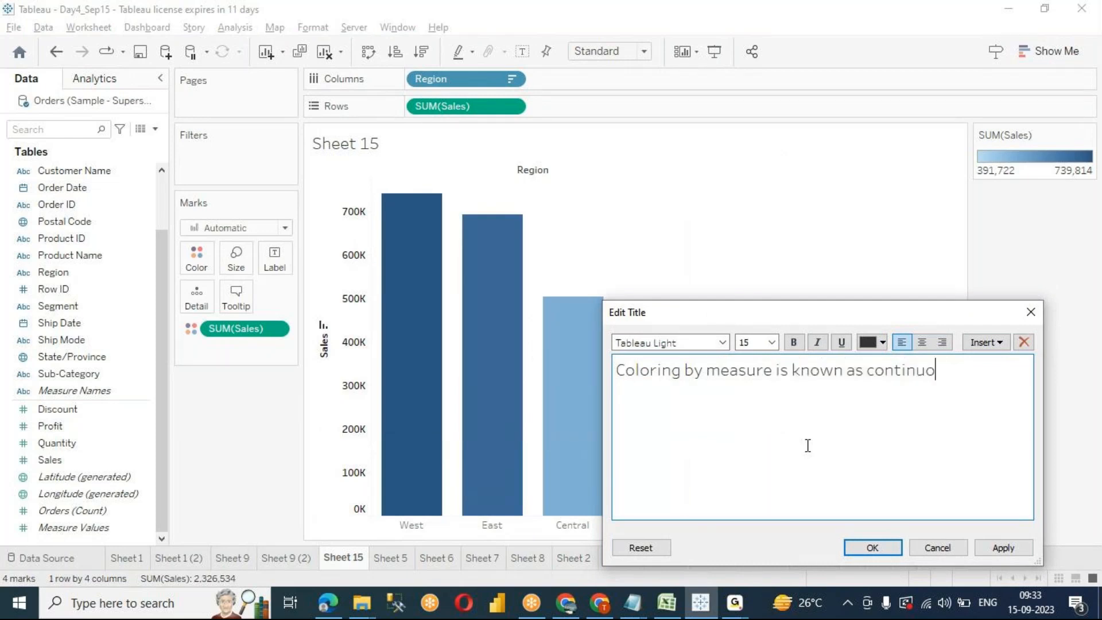
type("us coloring")
key("ctrl+a")
key("ctrl+b")
left_click(1002, 548)
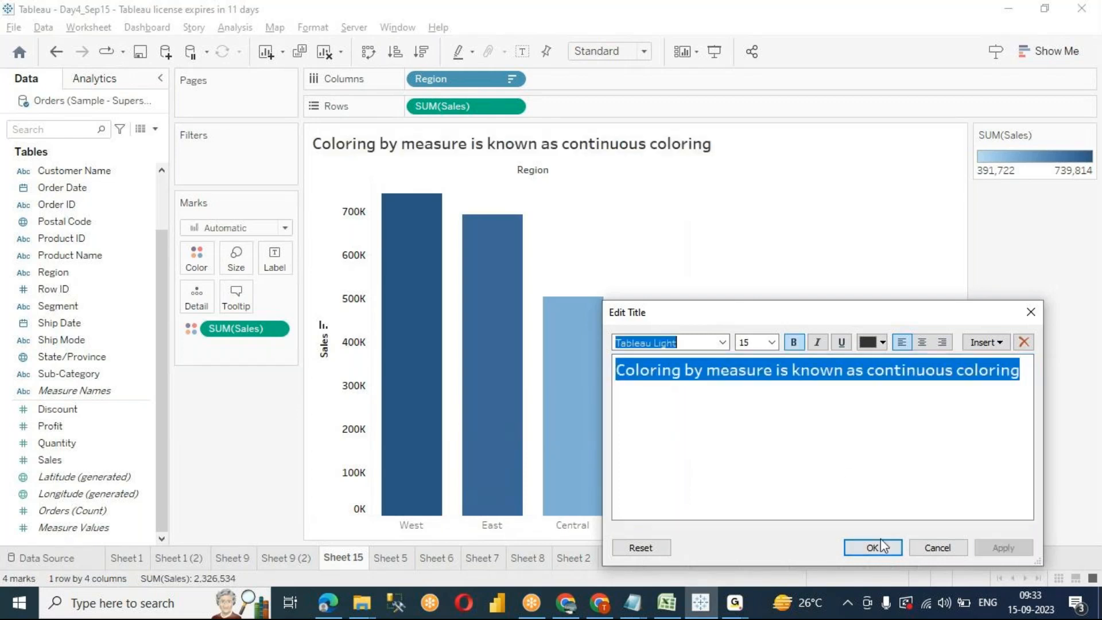
left_click(873, 547)
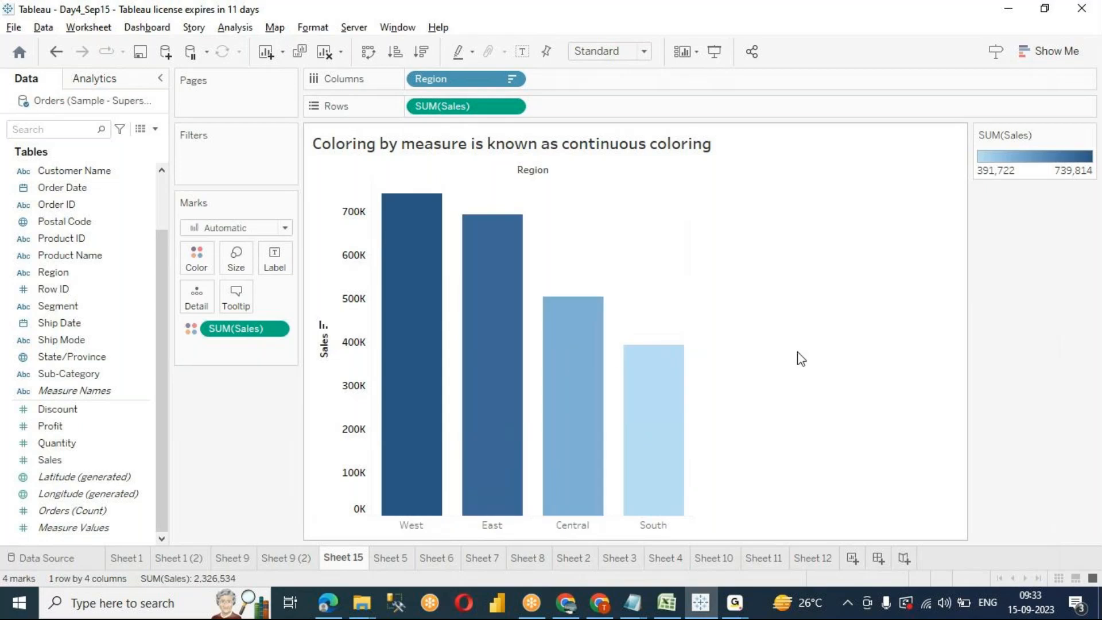
Step: Recolor the Sheet 15 sales bars with a custom sequential palette based on green #00aa00, and show their mark labels
left_click(197, 259)
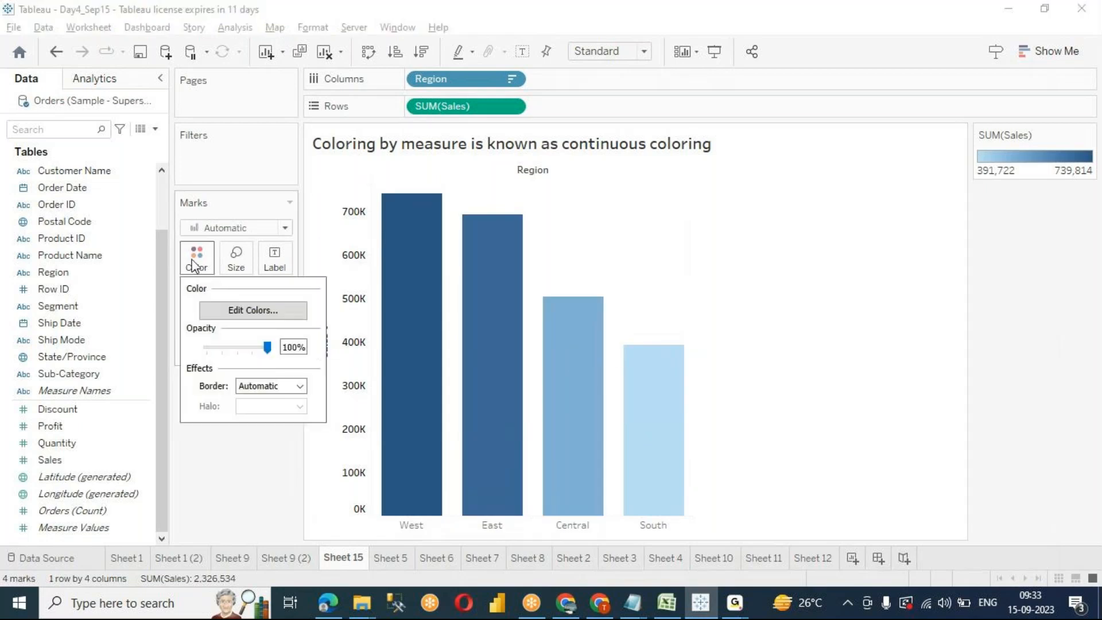
left_click(253, 318)
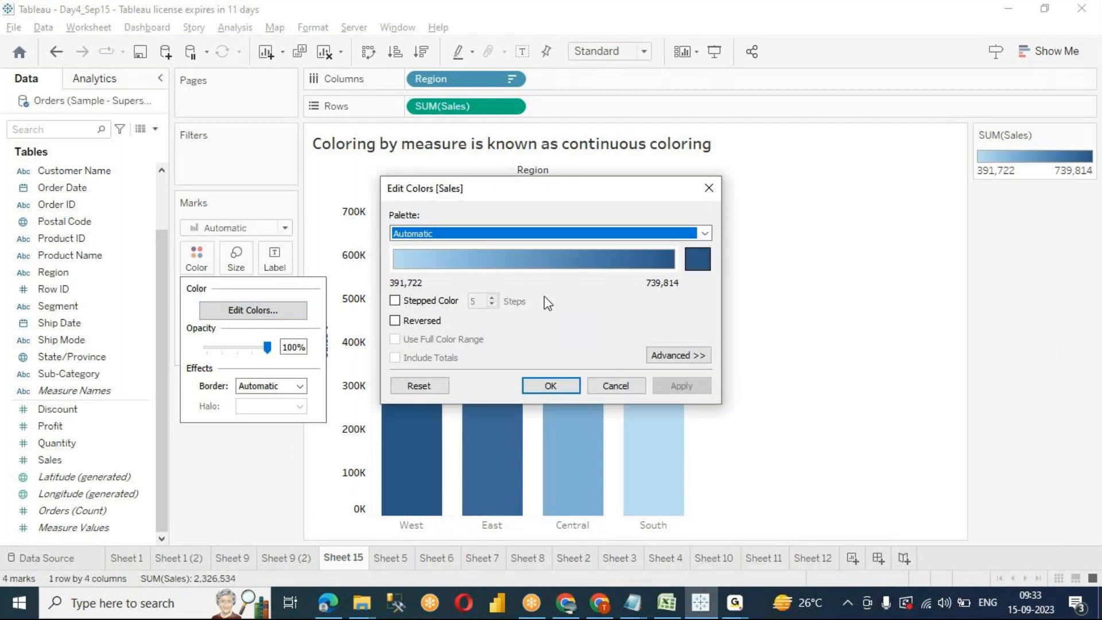
left_click_drag(566, 187, 570, 280)
left_click(697, 351)
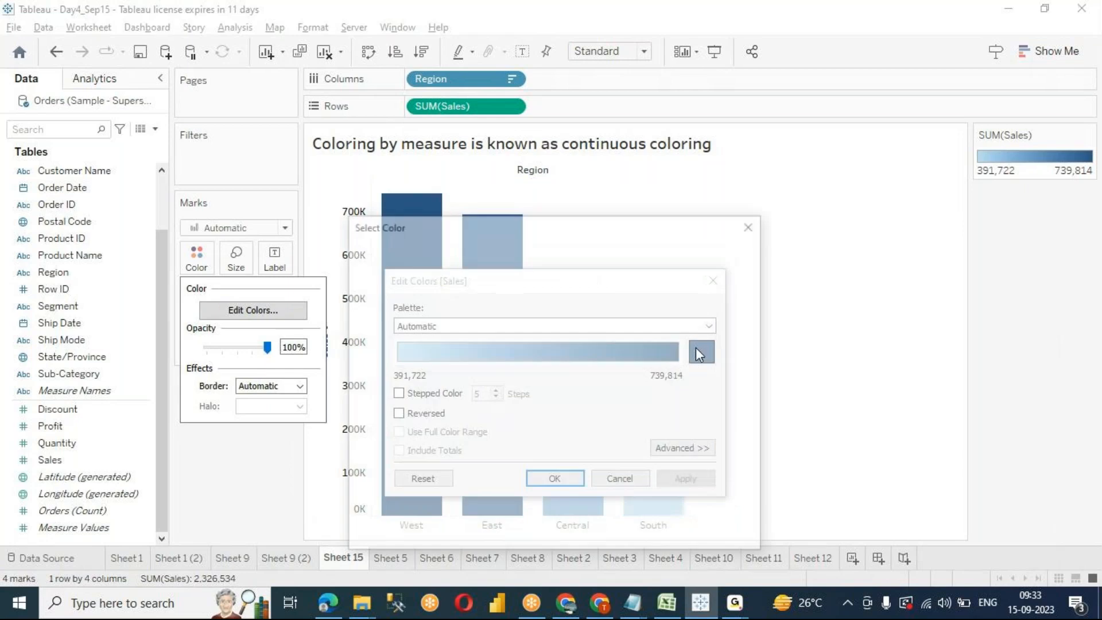
left_click(455, 270)
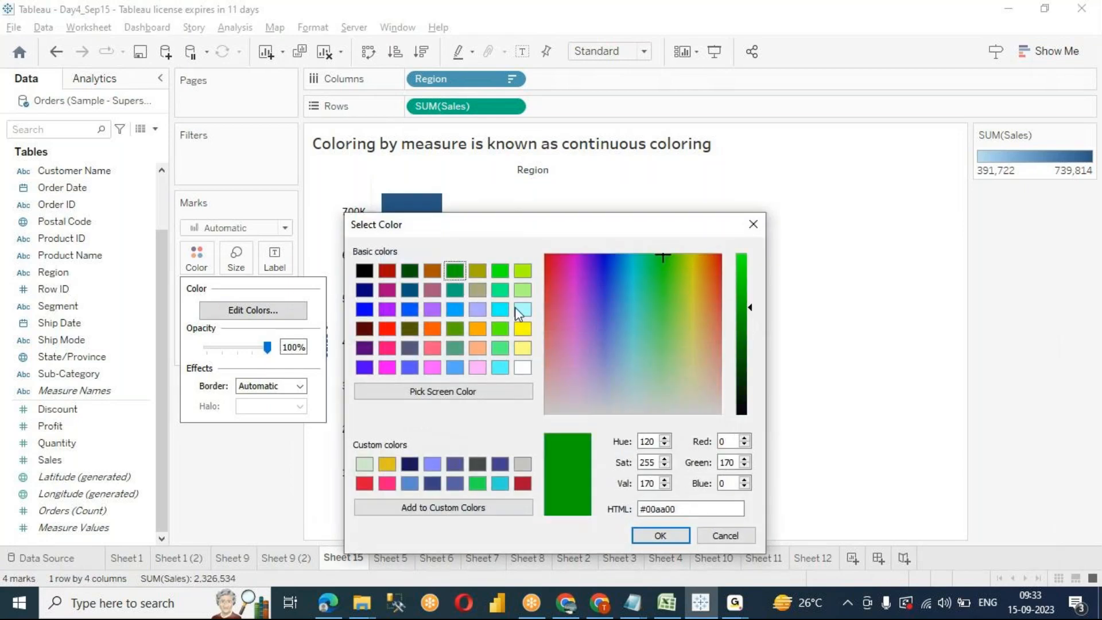
left_click(658, 534)
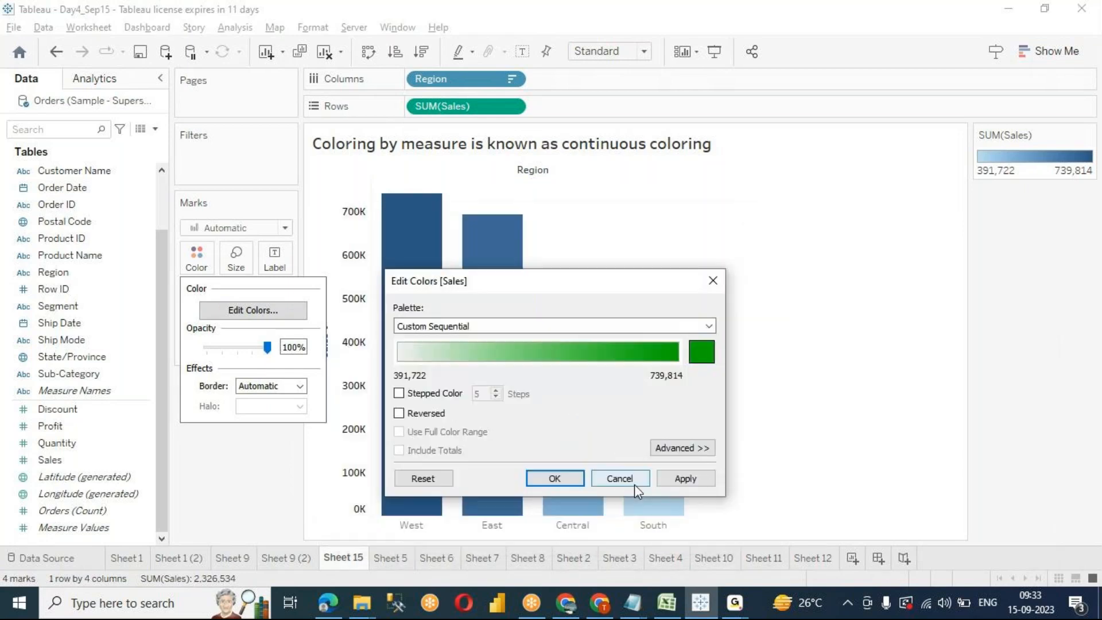
left_click(673, 484)
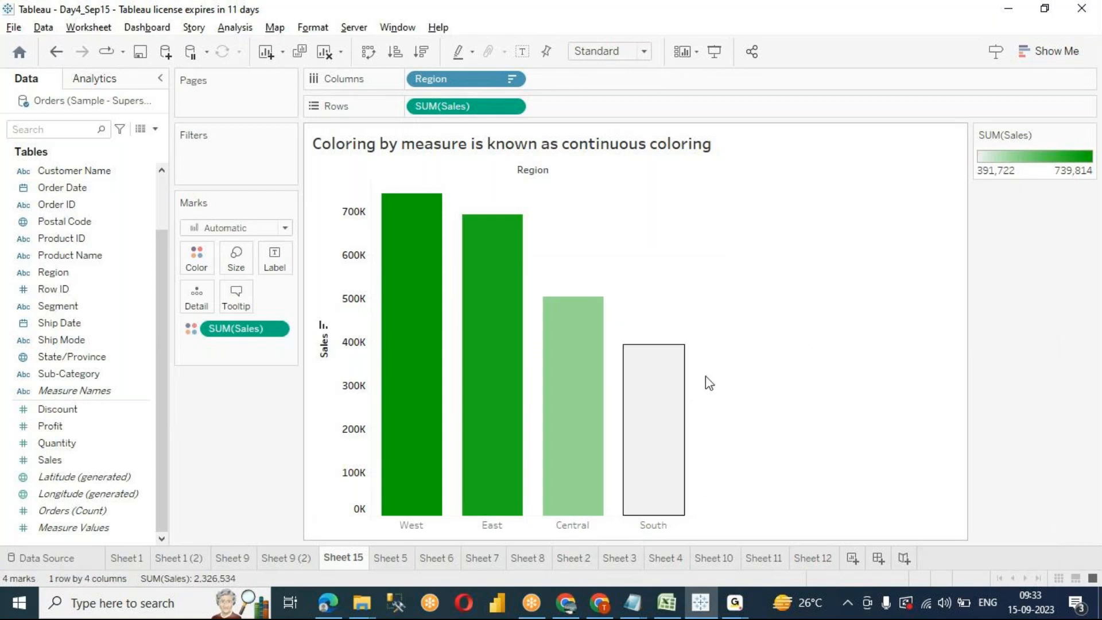
left_click(521, 52)
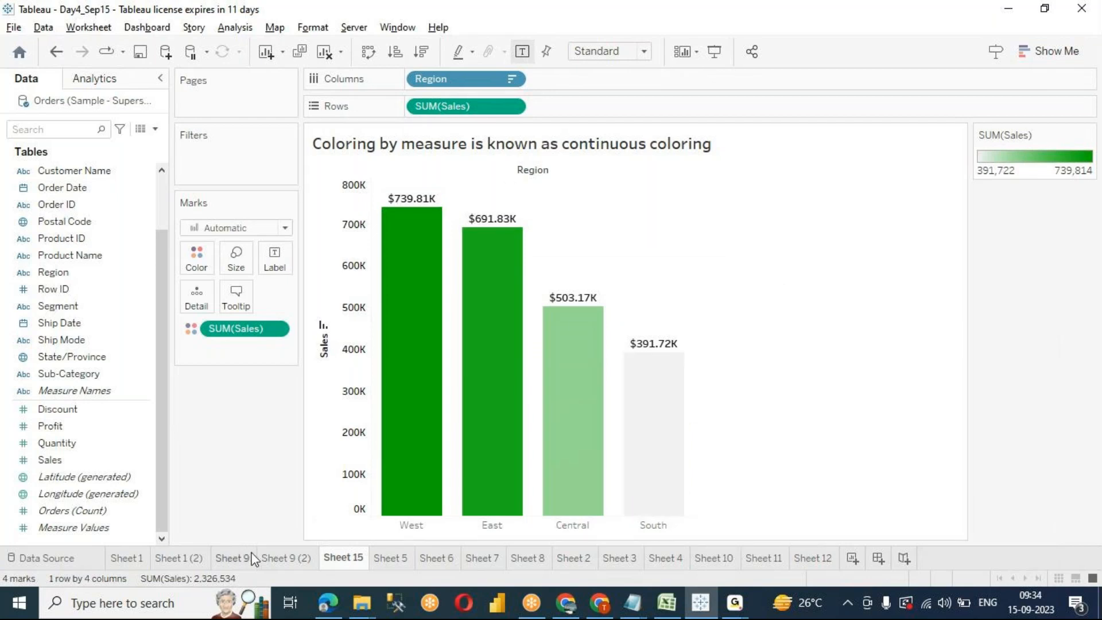
Step: Review the negative-profit bars and the legend's color settings on Sheet 9 (2), and compare them with the continuous coloring on Sheet 15
left_click(288, 560)
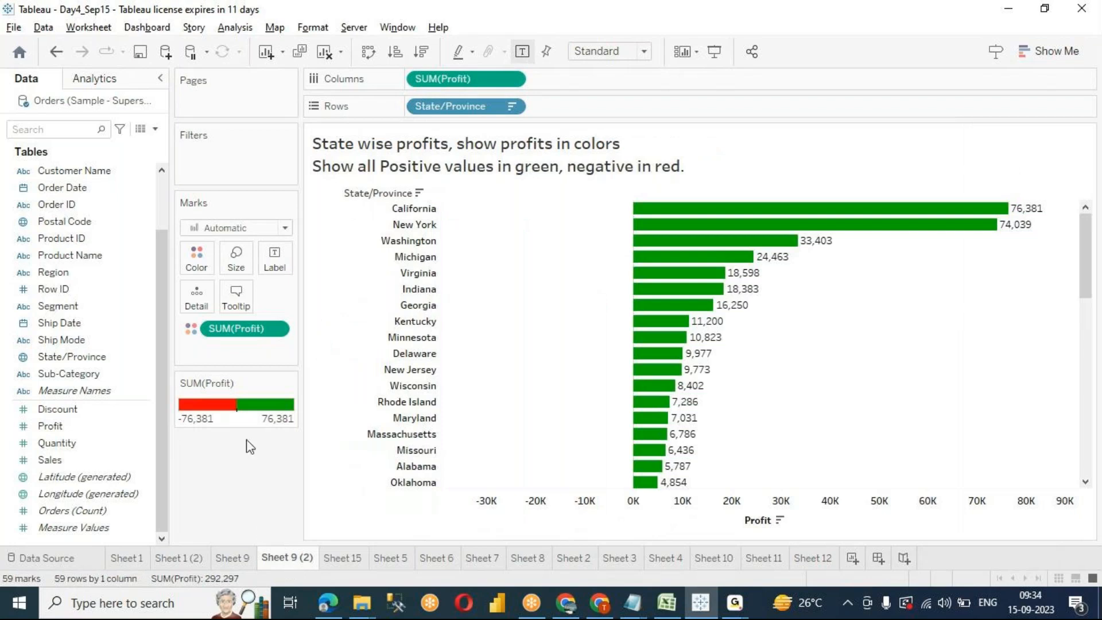
scroll(880, 339, "down", 10)
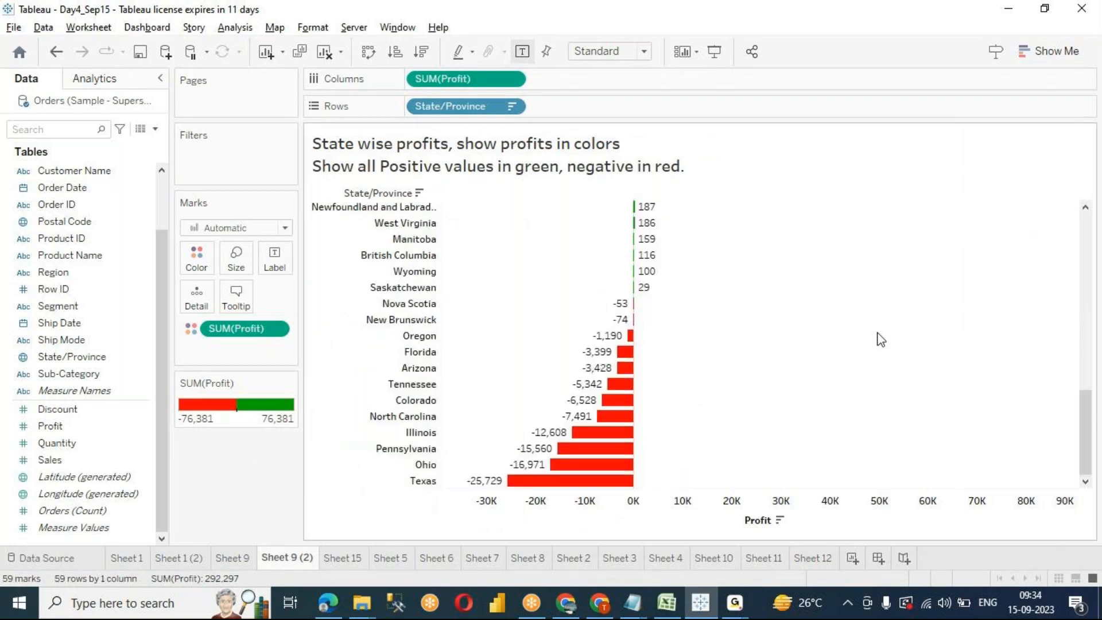
left_click(291, 384)
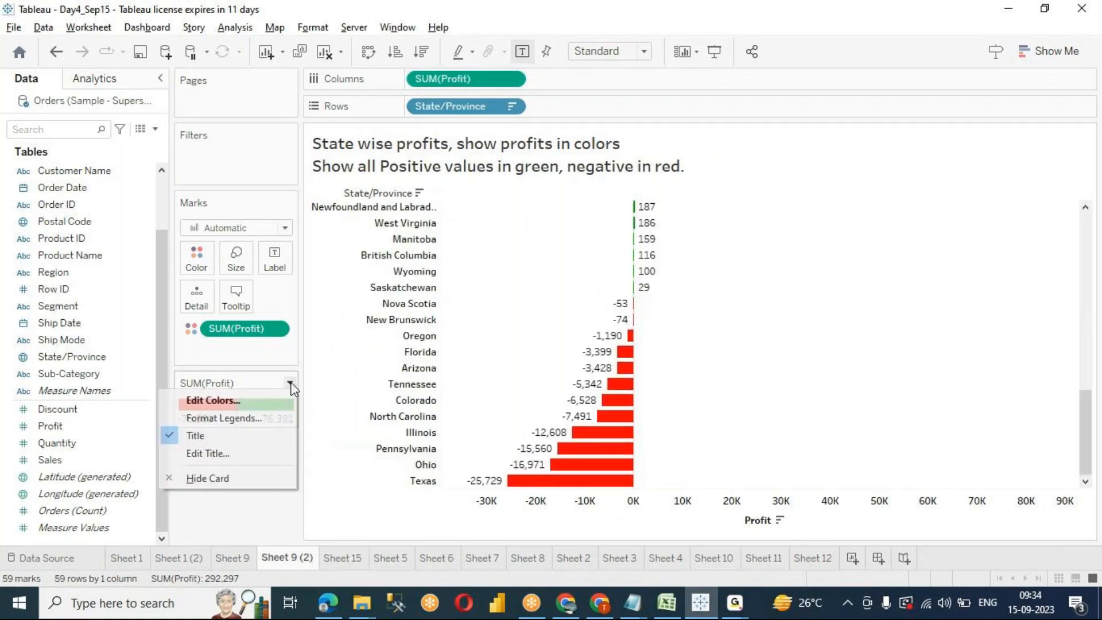
left_click(220, 400)
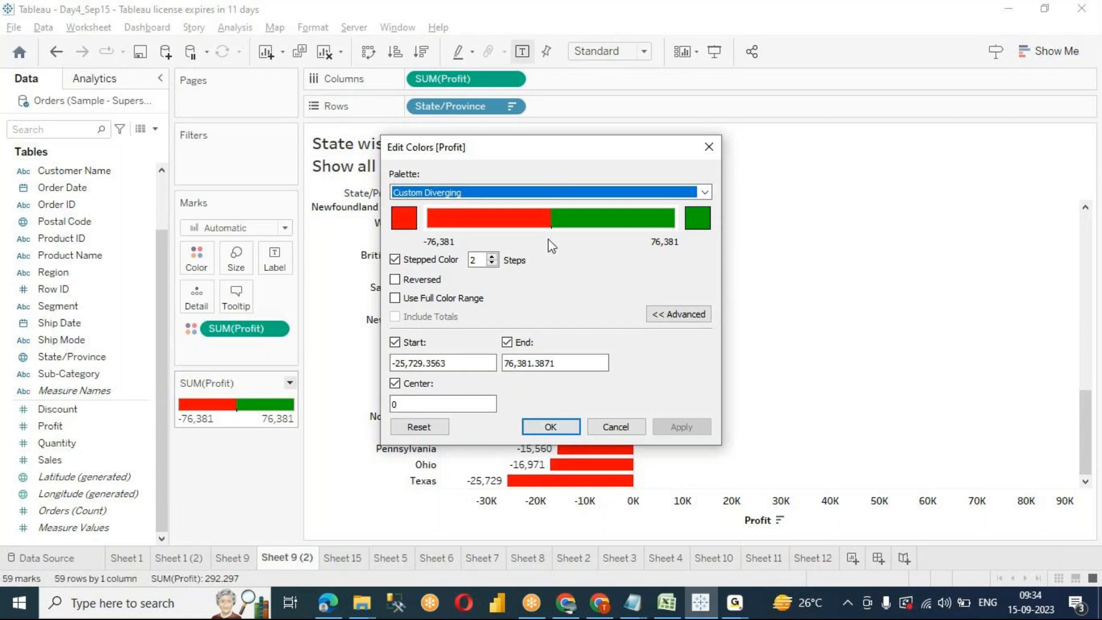
left_click(615, 426)
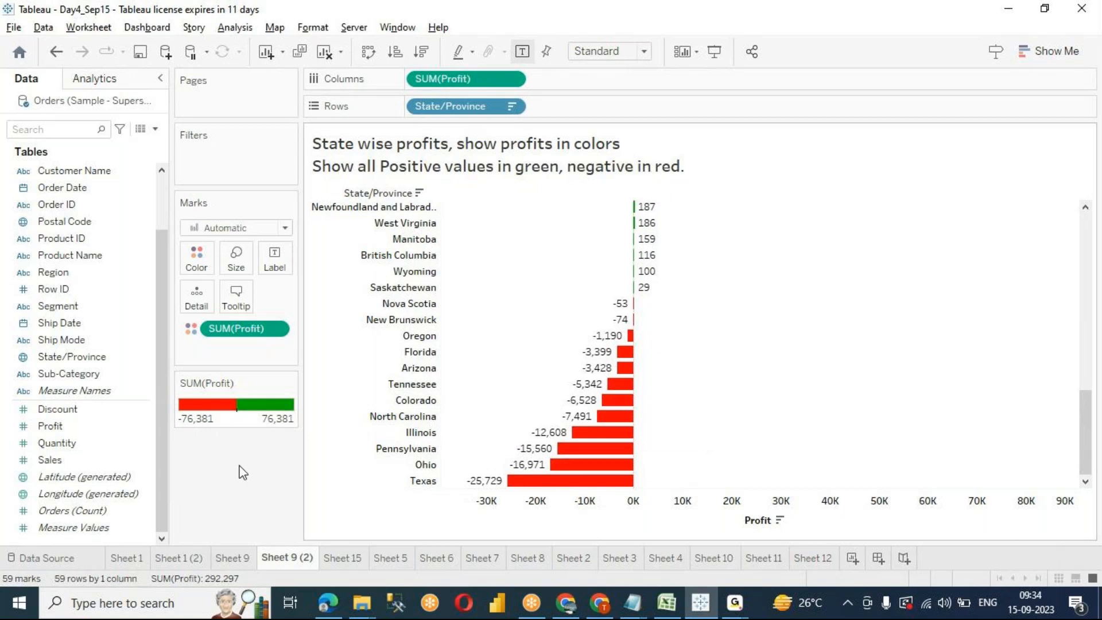
mouse_move(308, 561)
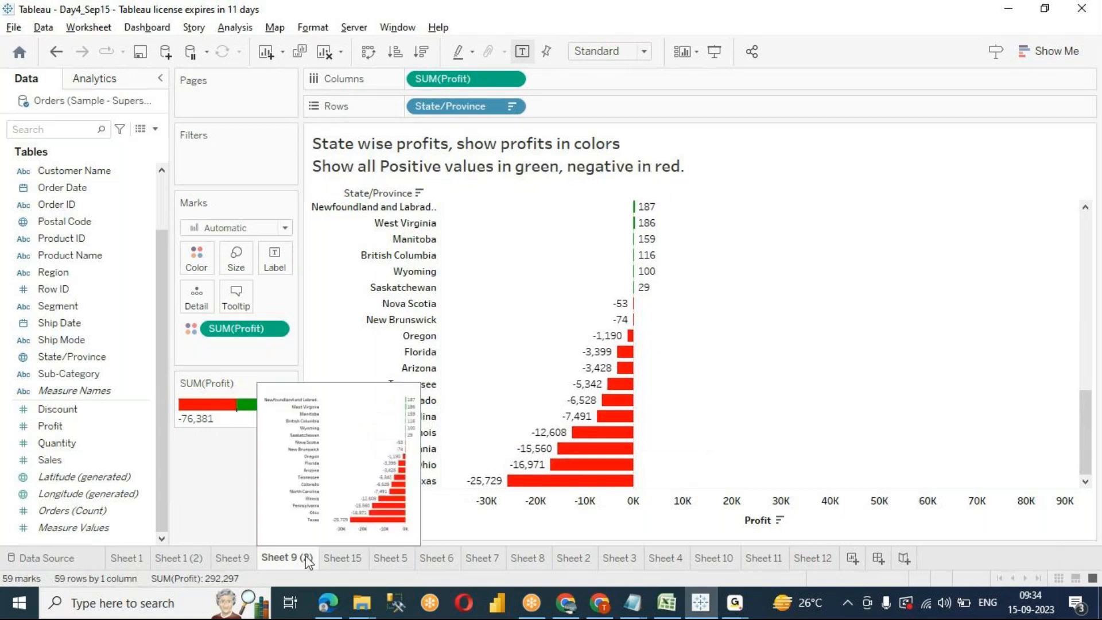
left_click(342, 558)
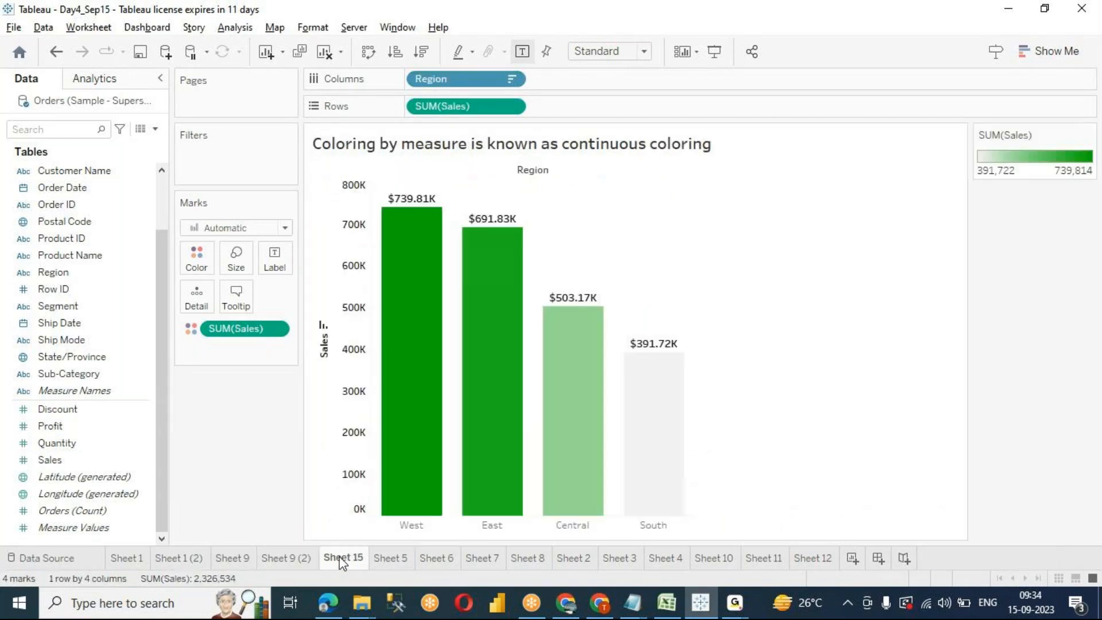
Step: Open Sheet 5, "Display year wise sales", and search the data fields for "date" to find and select Order Date
left_click(391, 560)
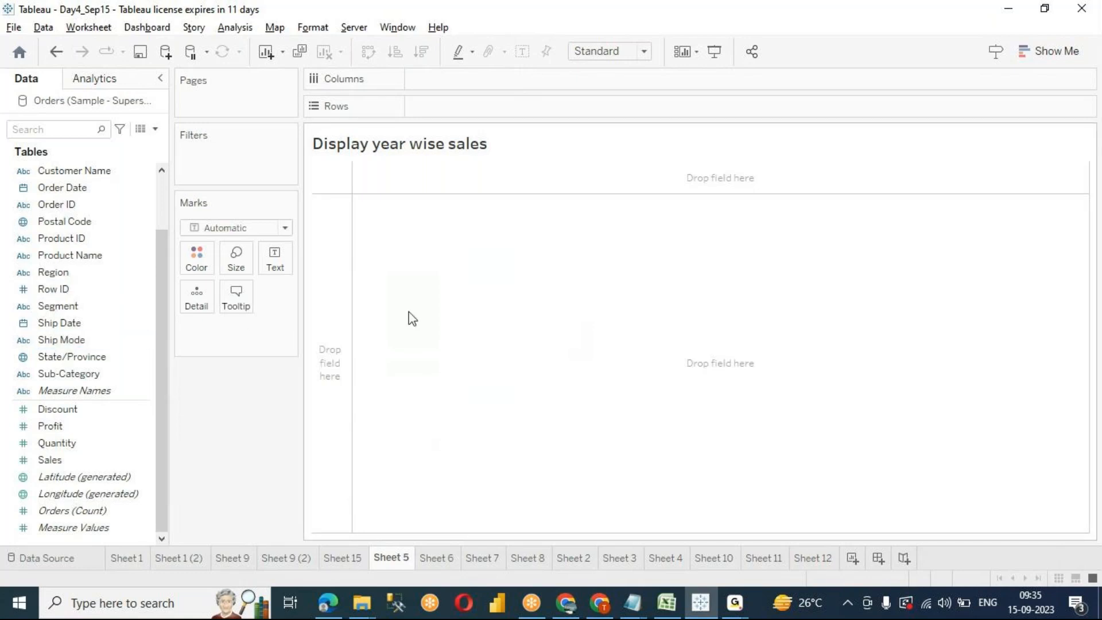
left_click(403, 164)
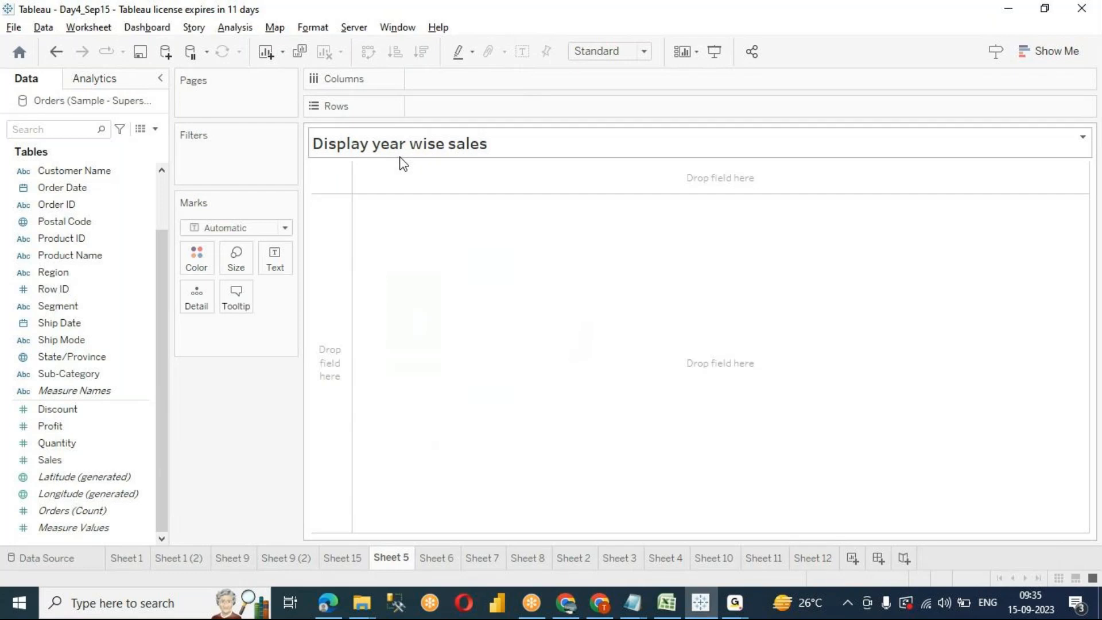
left_click(371, 215)
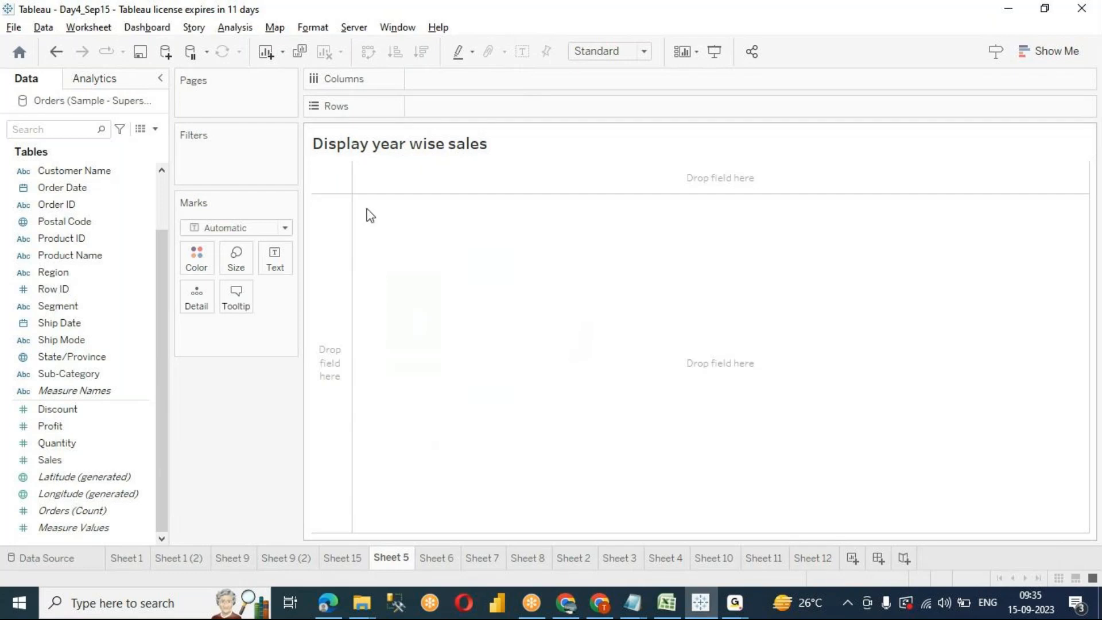
left_click_drag(161, 305, 161, 235)
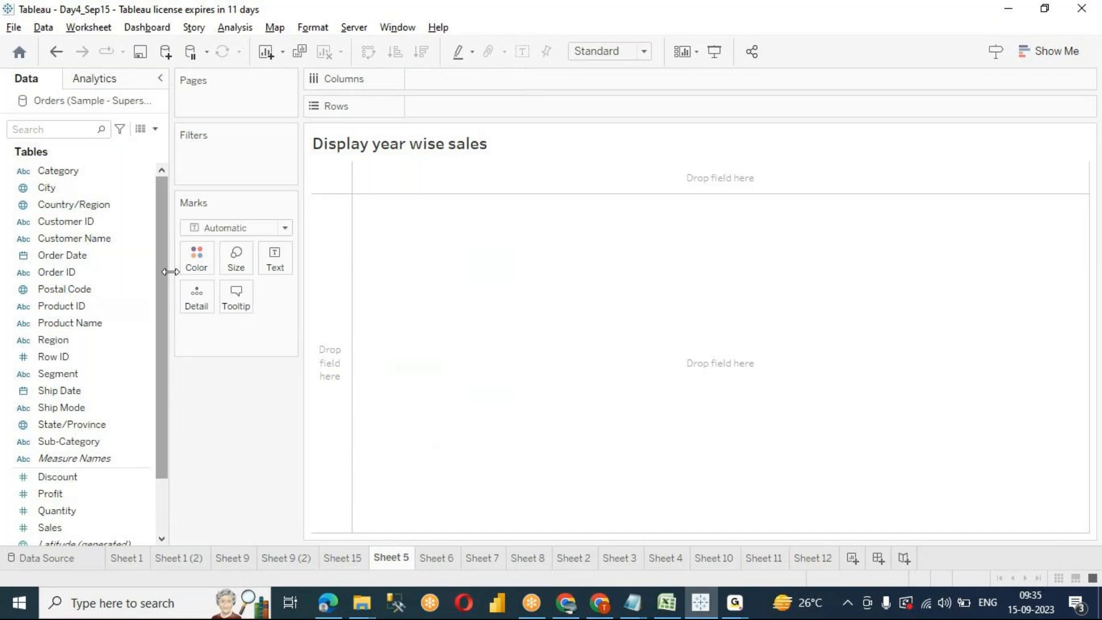
left_click(47, 126)
type("da")
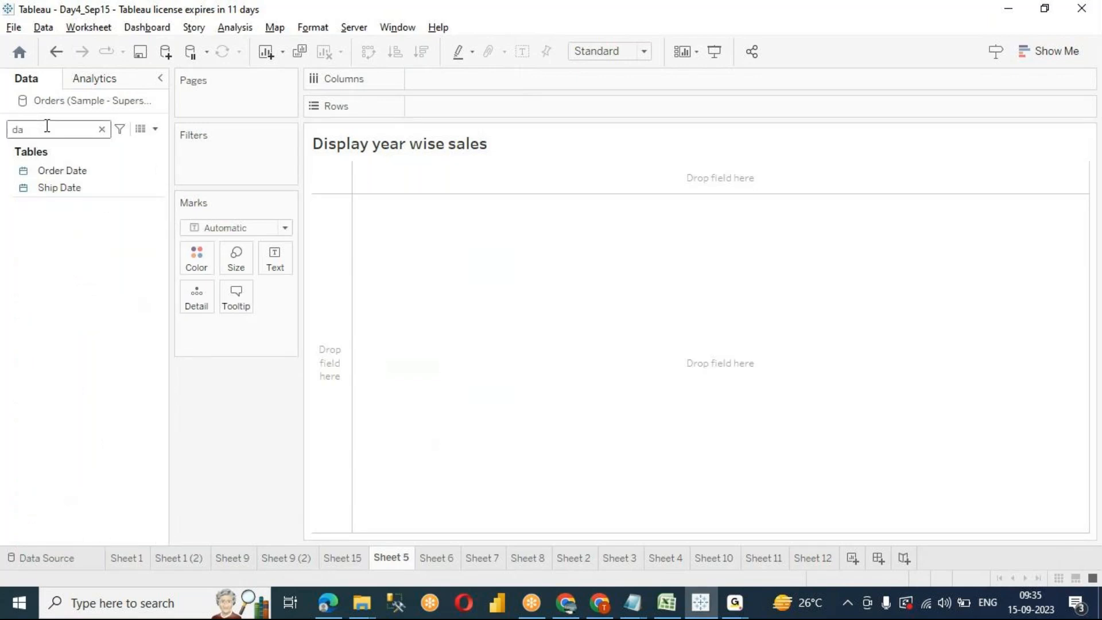
type("te")
left_click(42, 171)
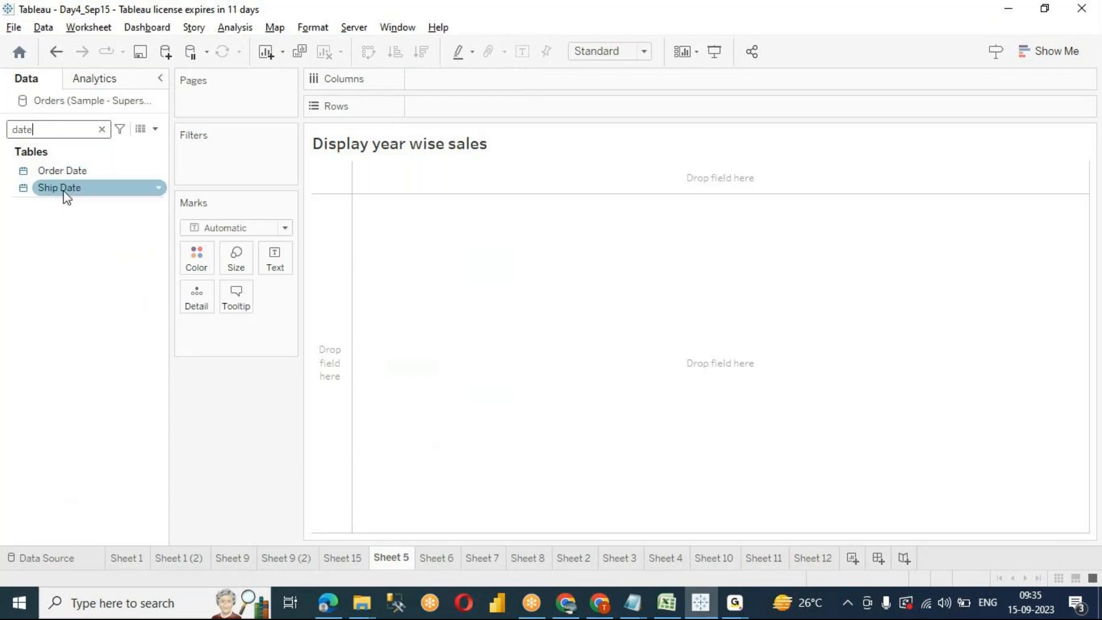
left_click(236, 467)
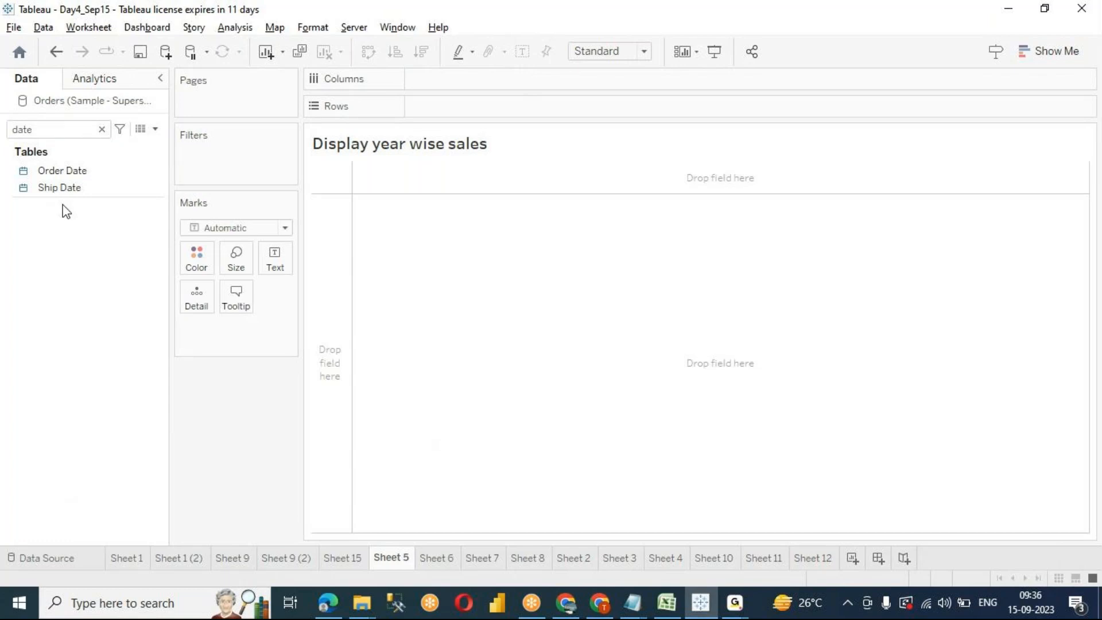
left_click(87, 173)
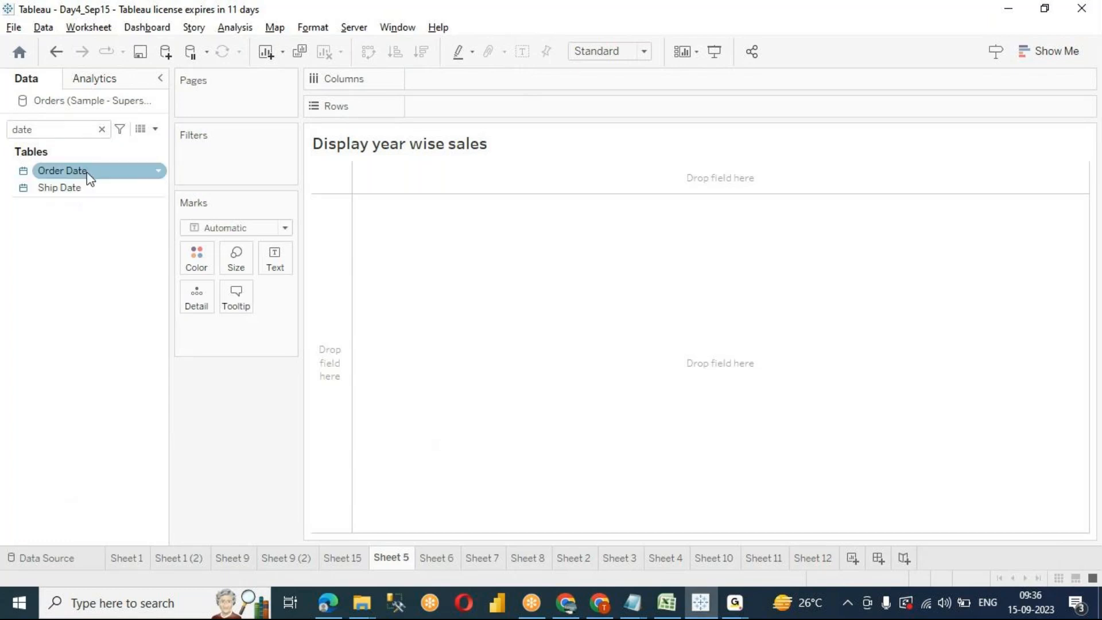
Step: Place Order Date from the filtered date fields on Rows to list the order years
left_click(100, 189)
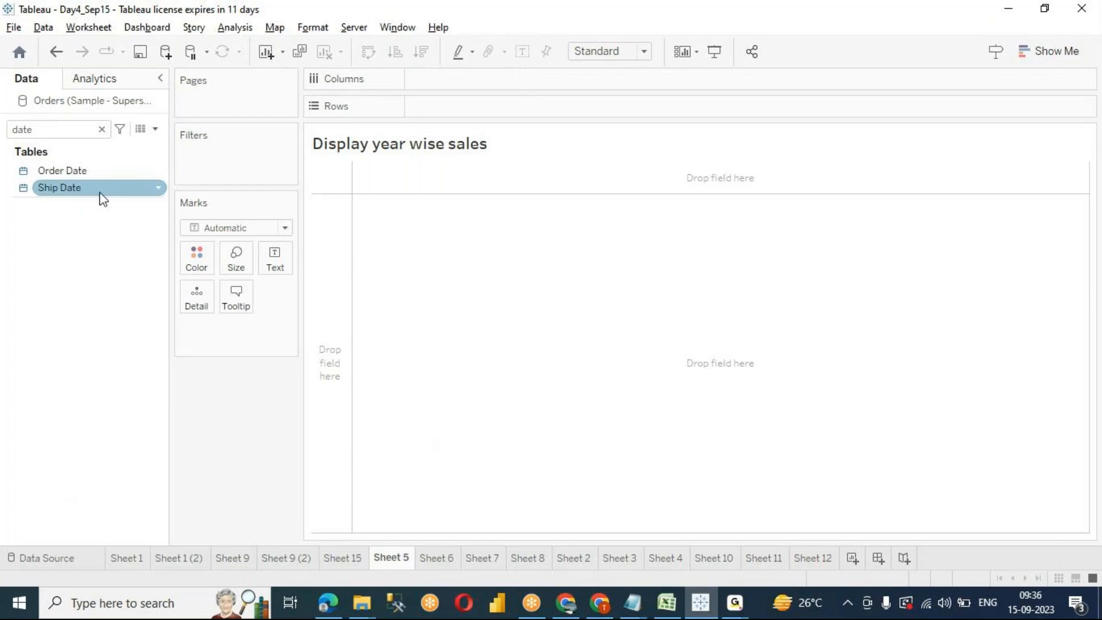
left_click(99, 172)
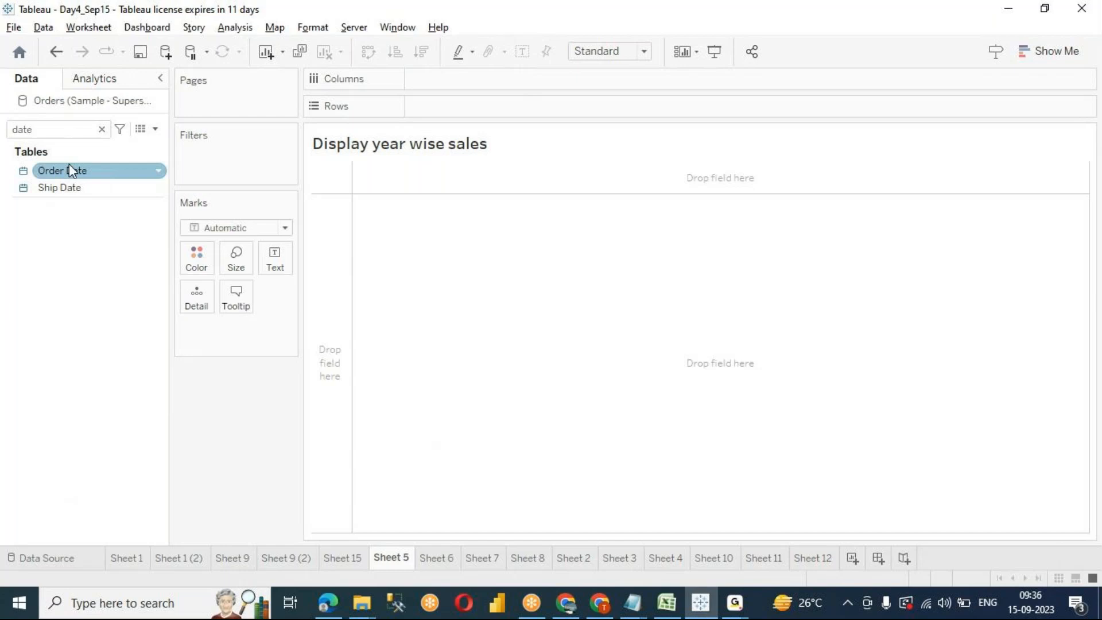
left_click_drag(74, 167, 445, 113)
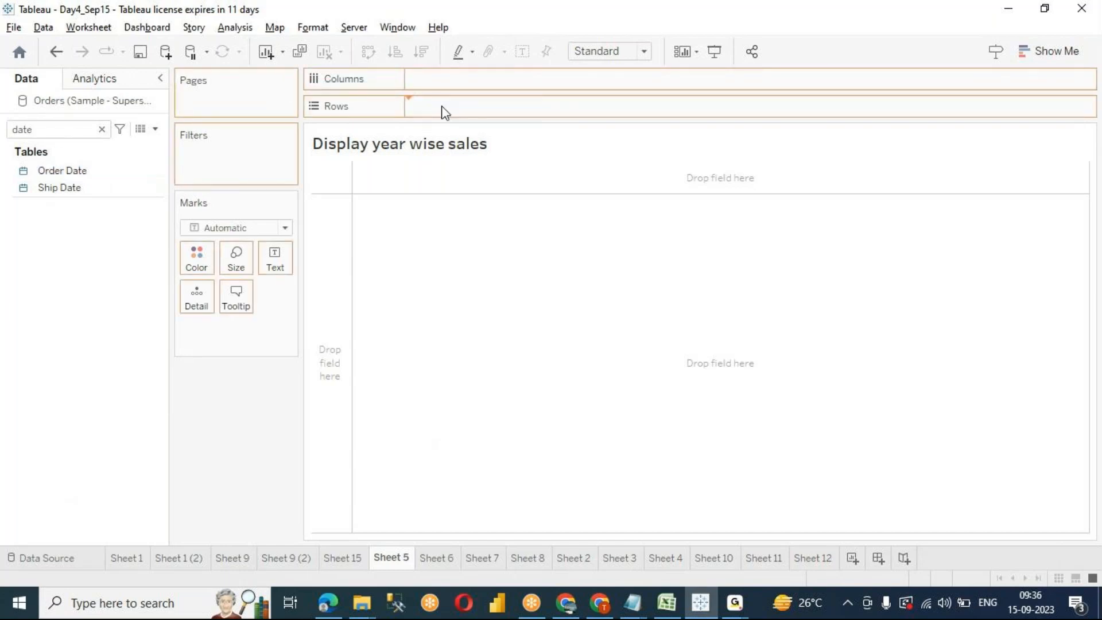
mouse_move(445, 112)
left_mouse_down()
mouse_move(414, 153)
mouse_move(442, 108)
left_mouse_up()
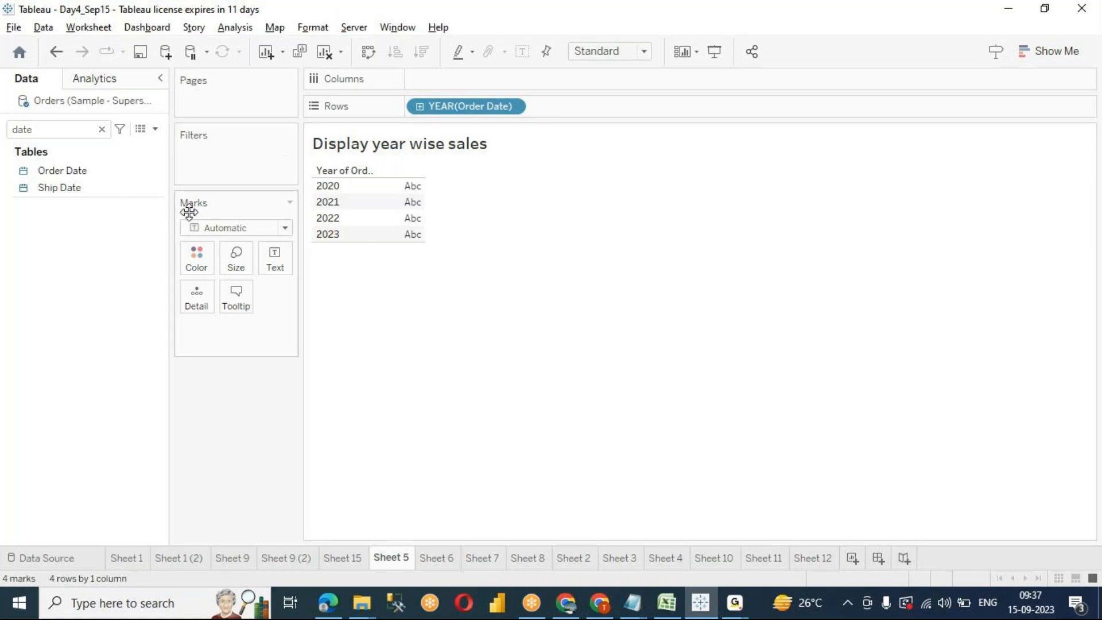
left_click(40, 172)
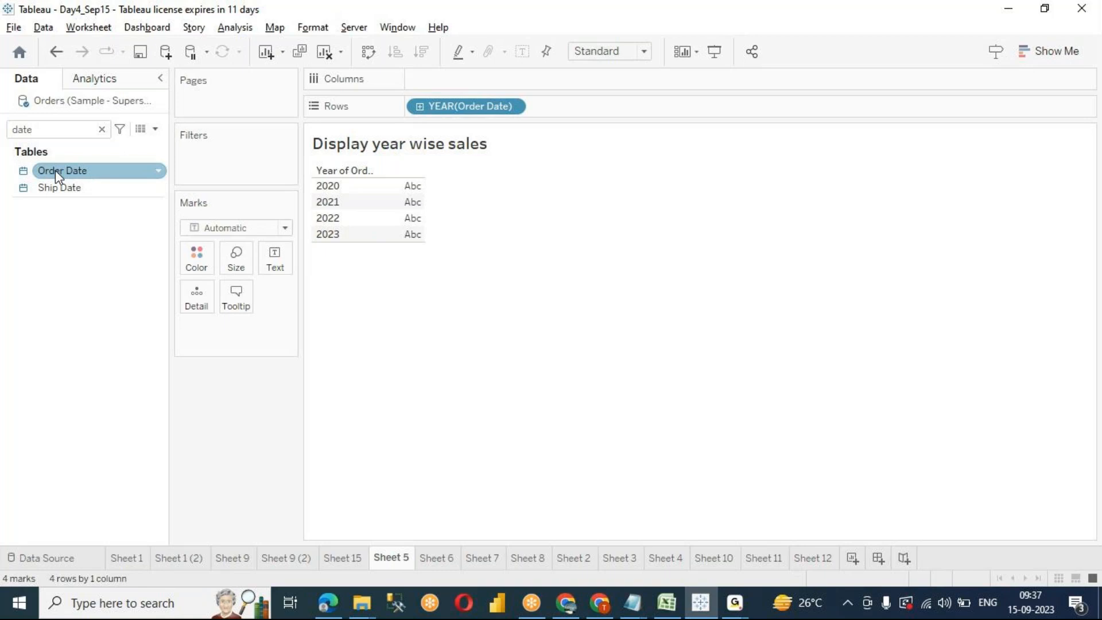
left_click(93, 462)
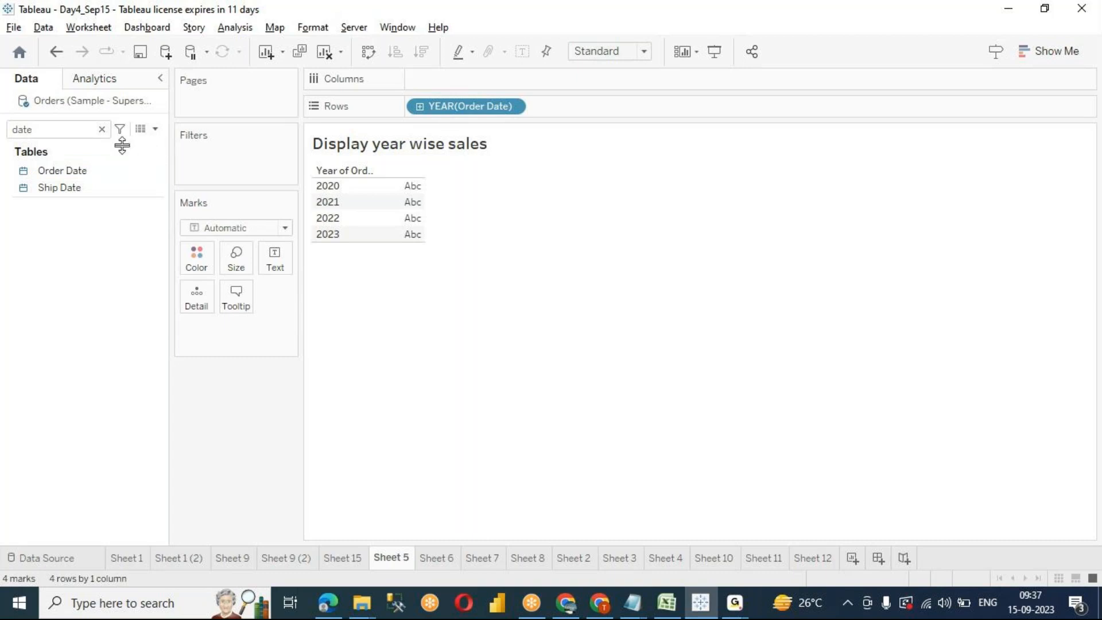
Step: Clear the field search and try Category and City on Rows in place of Order Date, leaving the shelf empty
left_click(104, 131)
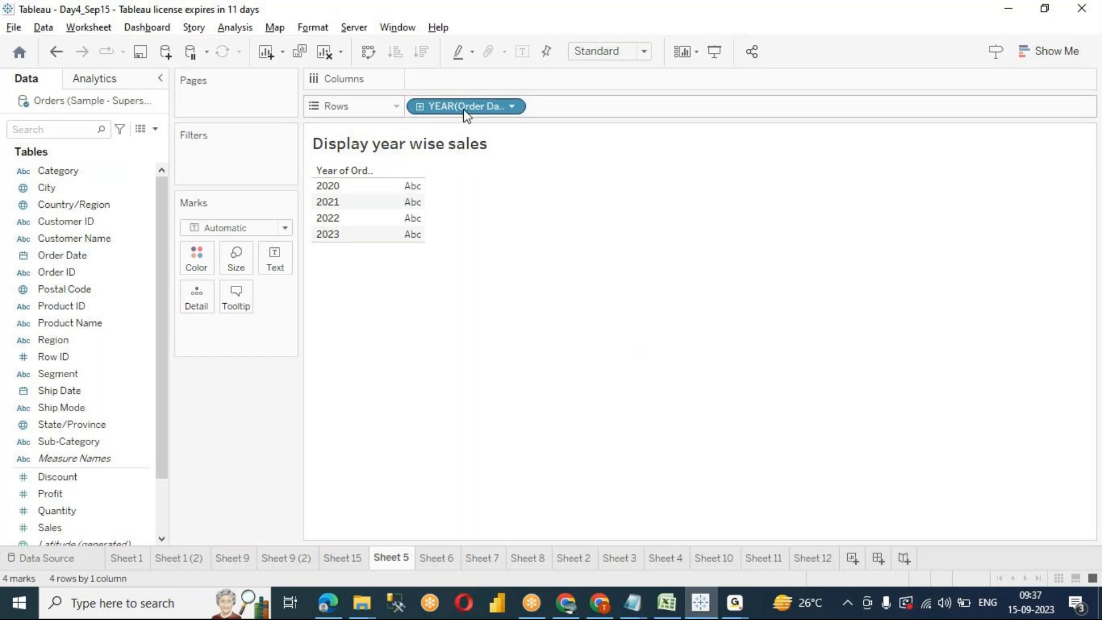
left_click_drag(466, 114, 256, 438)
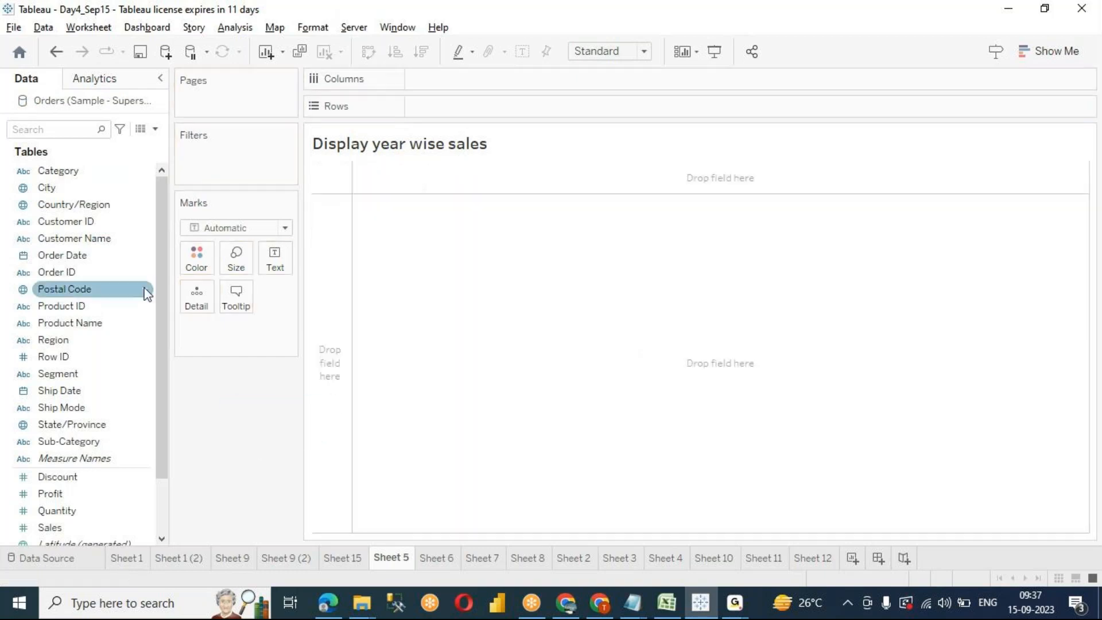
left_click_drag(57, 170, 452, 112)
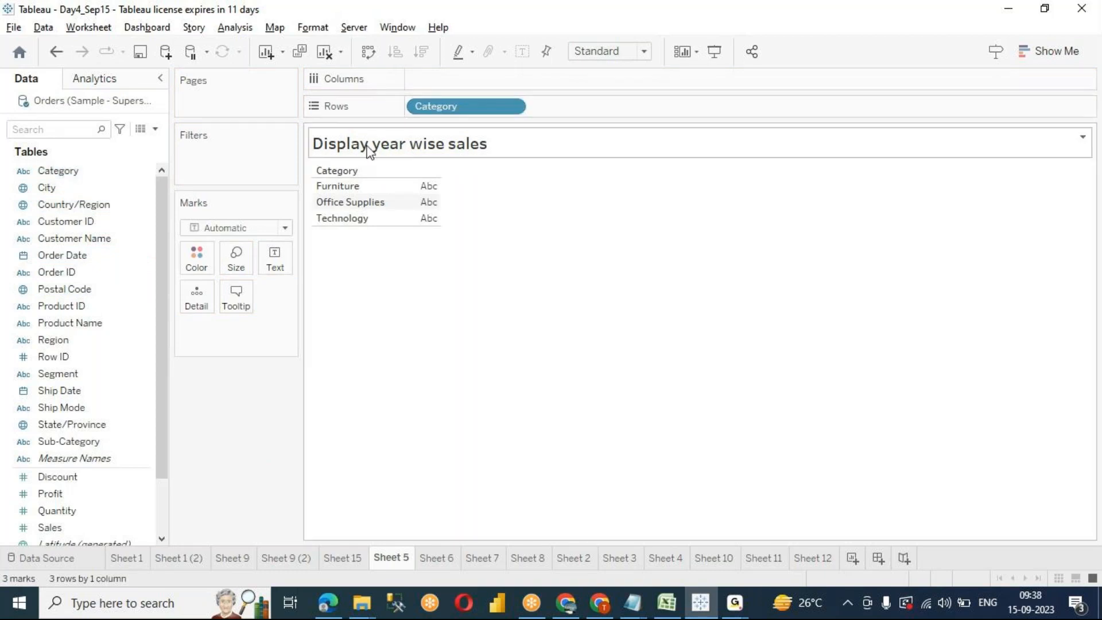
mouse_move(440, 109)
left_mouse_down()
mouse_move(379, 184)
mouse_move(65, 188)
mouse_move(460, 111)
left_mouse_up()
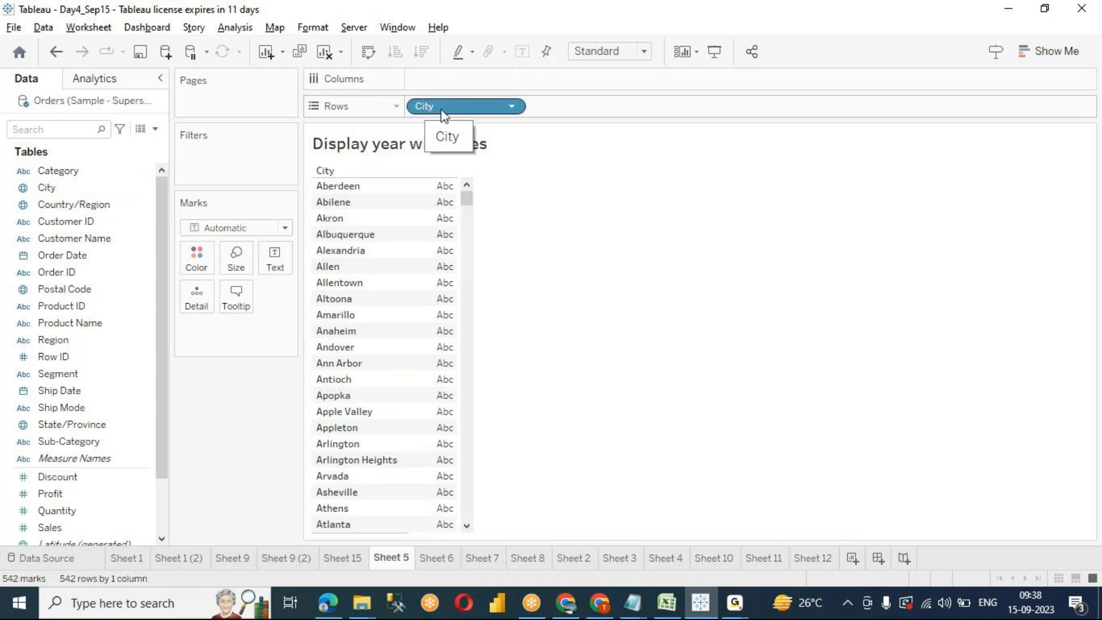
left_click_drag(446, 115, 214, 409)
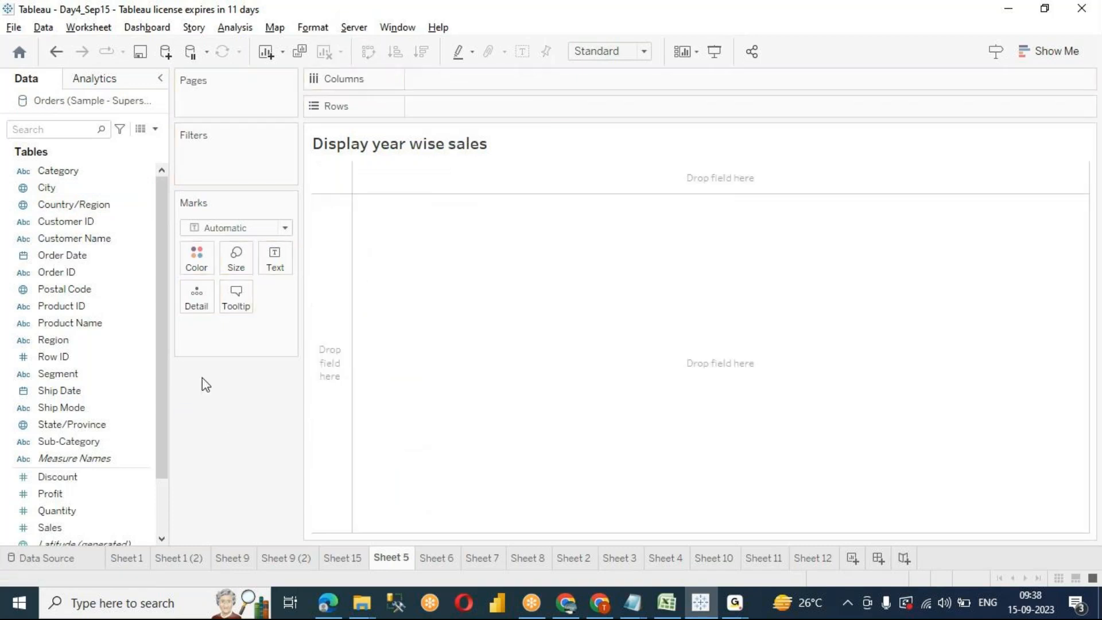
Step: Place Order Date on Rows of the "Display year wise sales" sheet, broken down by year
left_click(86, 256)
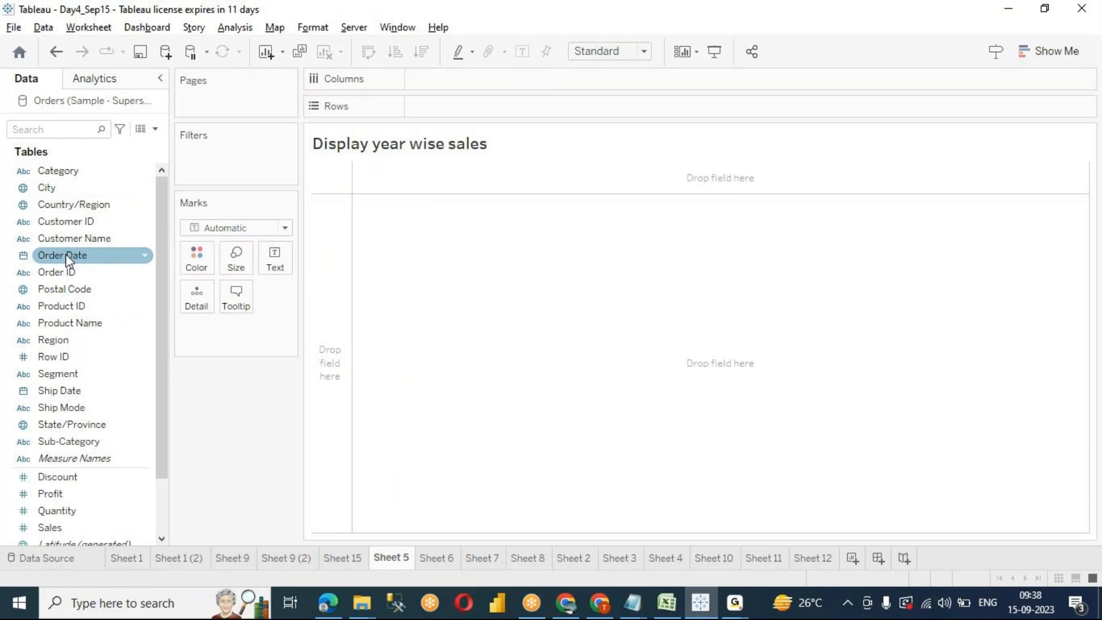
left_click_drag(61, 253, 445, 109)
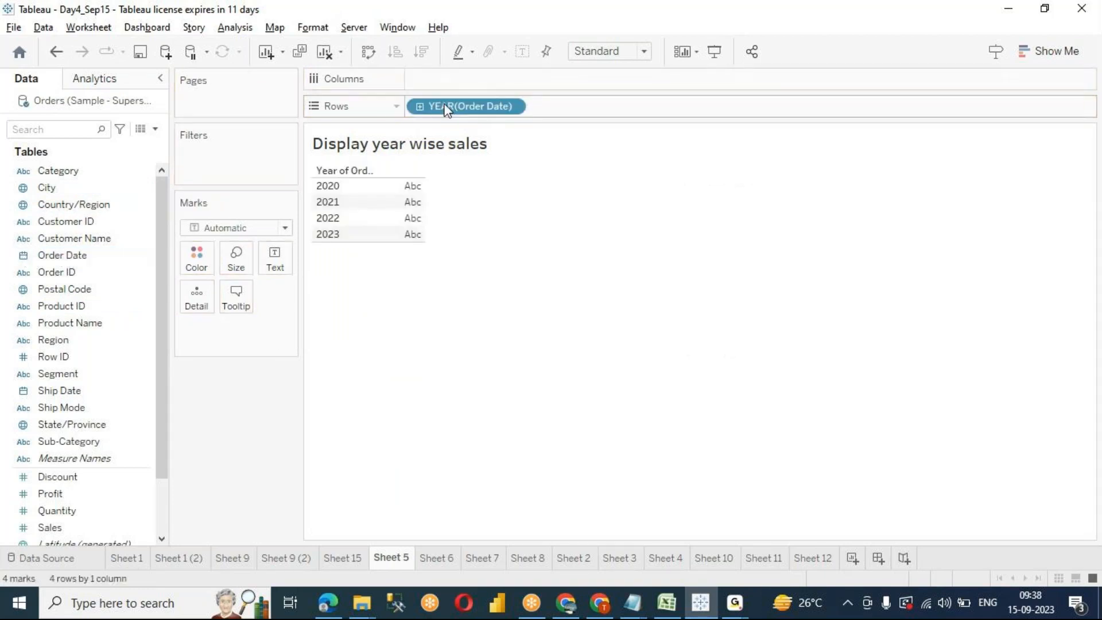
left_click(50, 258)
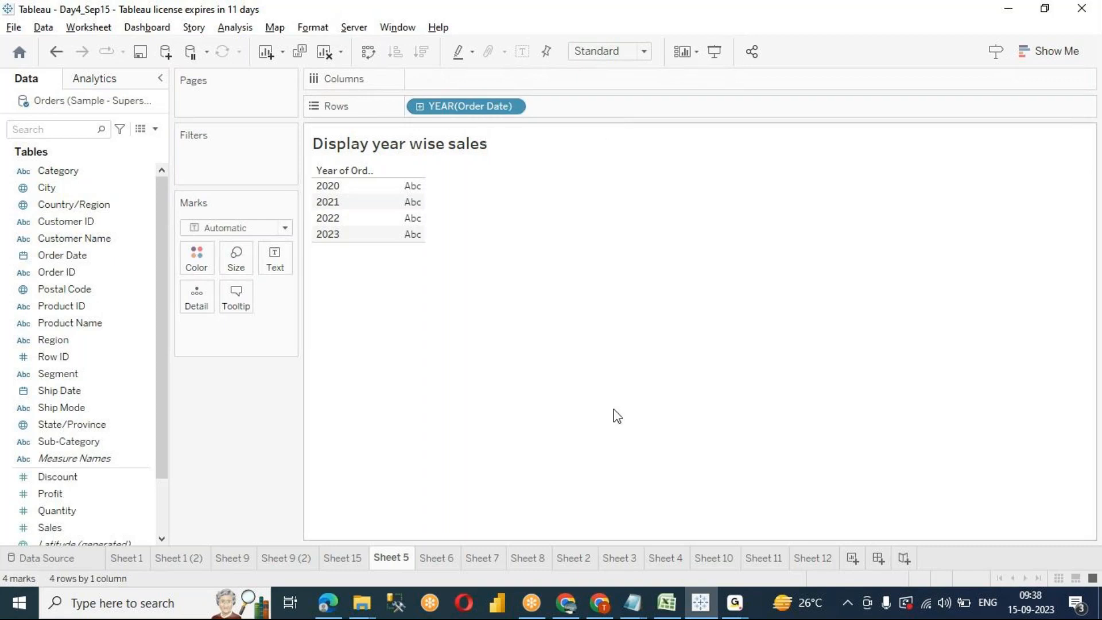
Step: Switch to Day4_Sep15_Notes.txt in Notepad and add the line "when ever we use date fields" below the legends answer
mouse_move(643, 594)
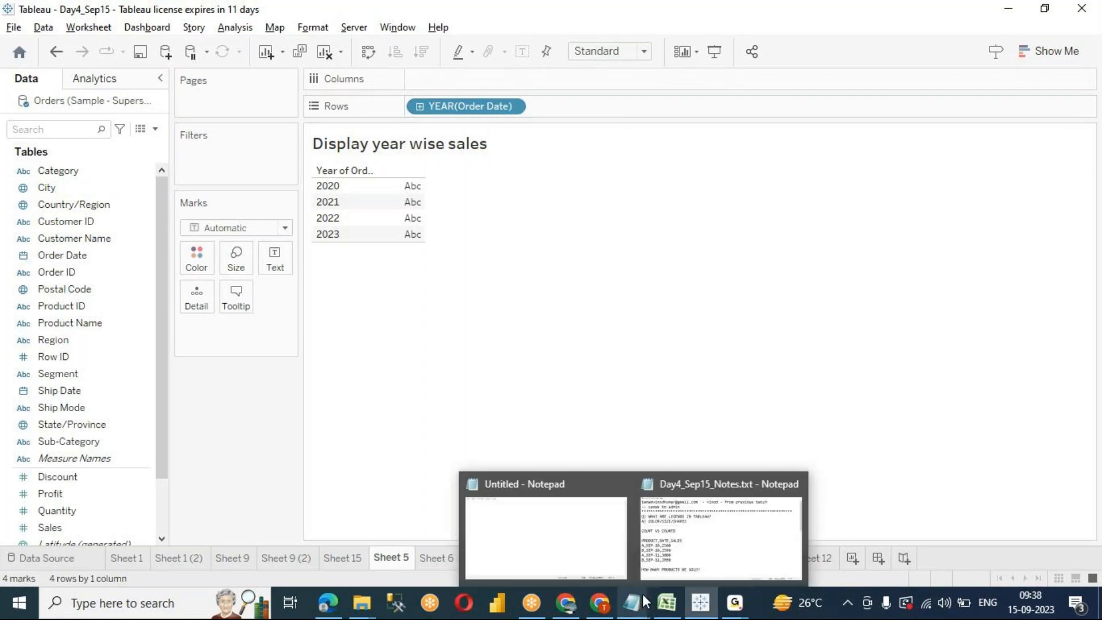
left_click(674, 518)
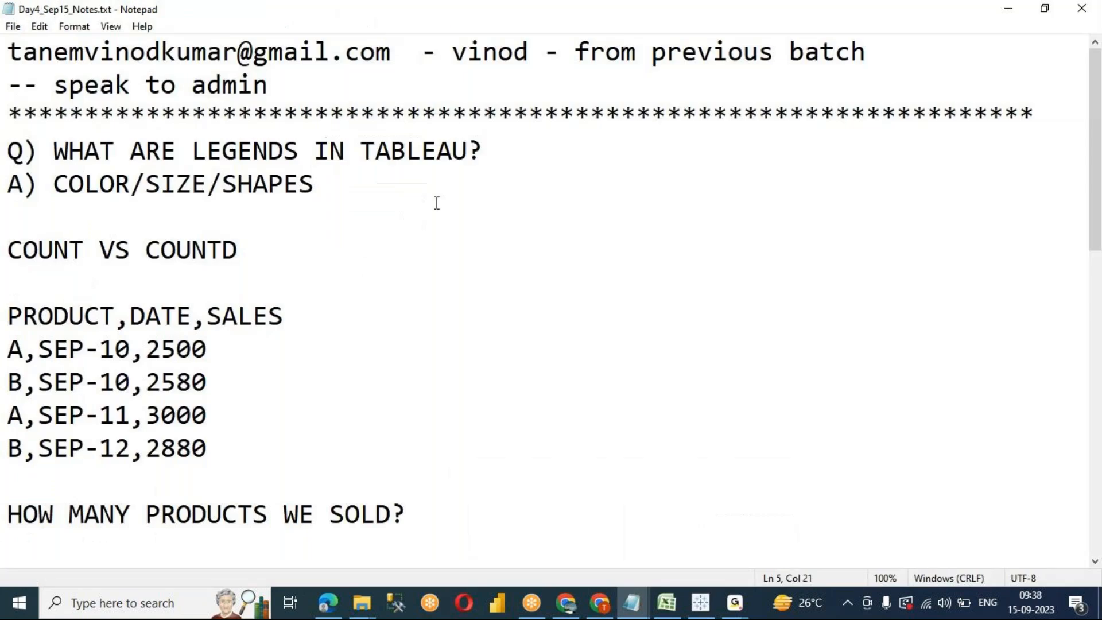
key("Return")
key("Return")
key("Return")
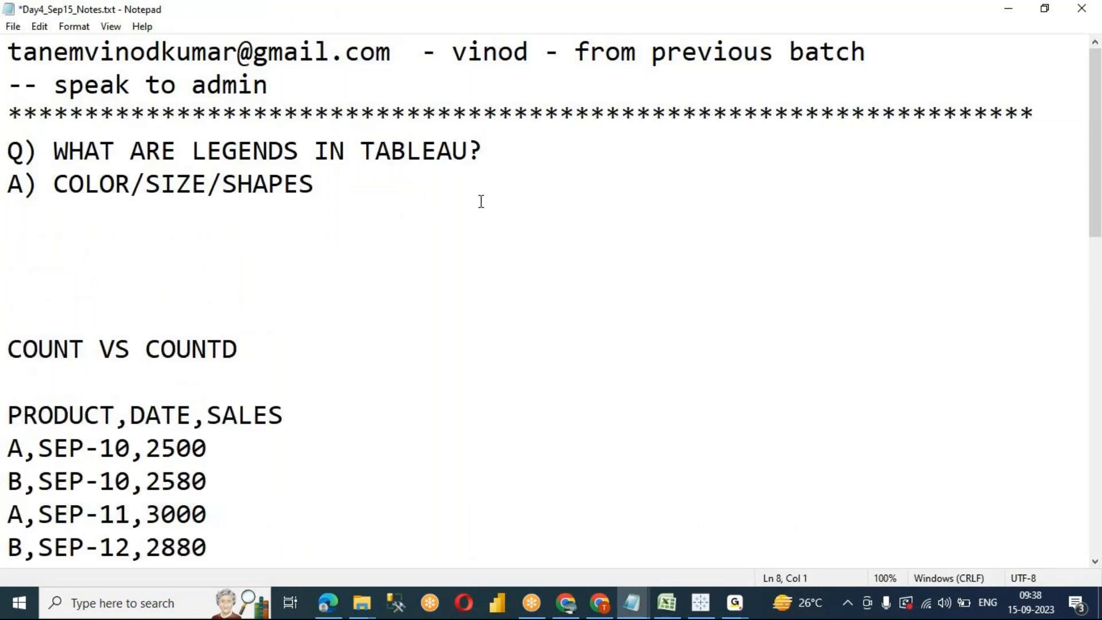
type("when ever we ")
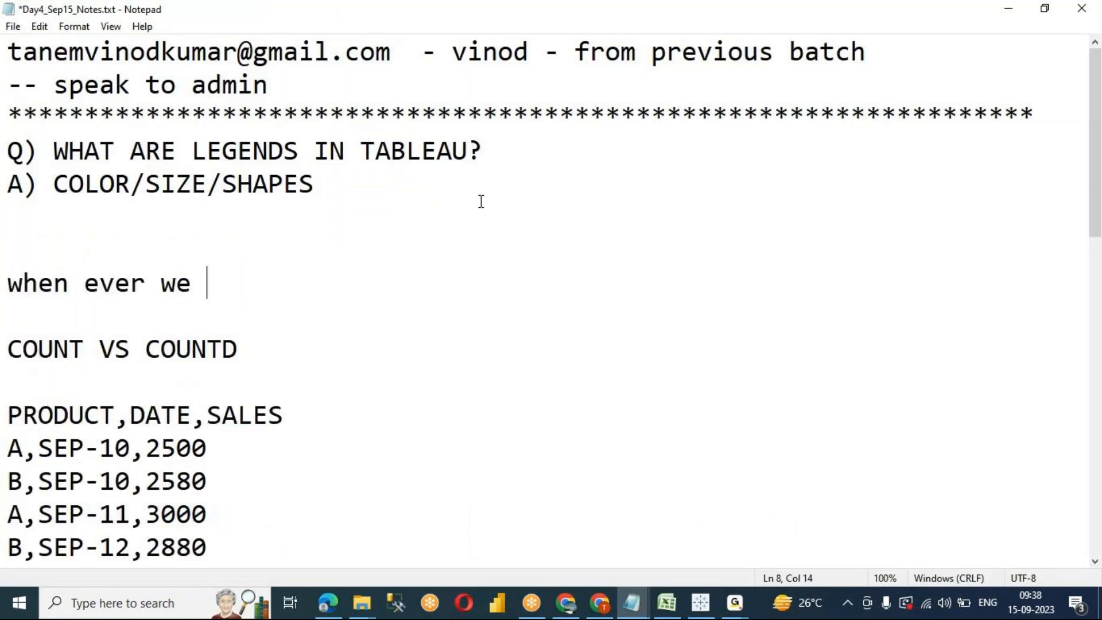
type("use date ")
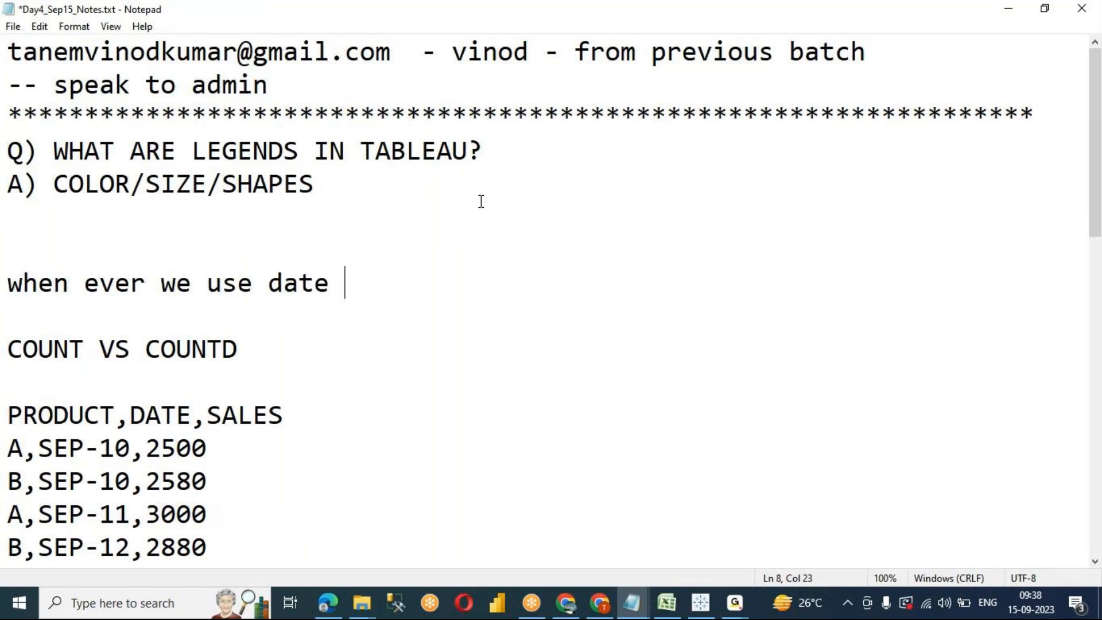
type("fields")
Step: Add a line below it reading "-- date will have ----- yyyy,mm,dd, hh, mm, ss.nn"
key("Return")
type("-- date wil")
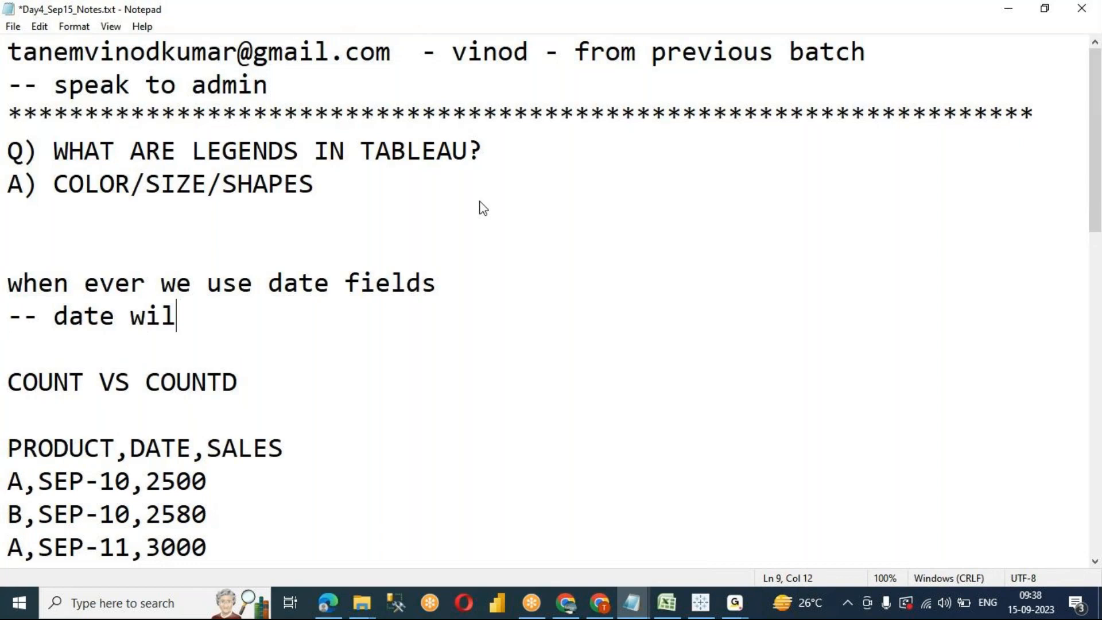
type("l have -----    y")
key("BackSpace")
type("yyyy,m")
key("BackSpace")
type(",dd, hh, ")
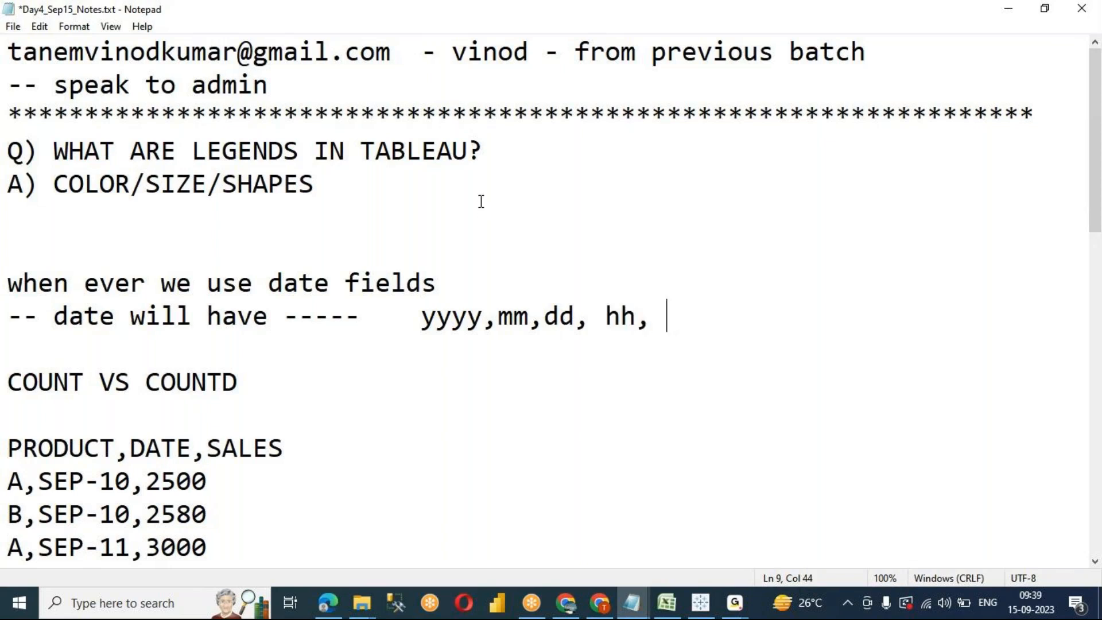
type("mm, ss.")
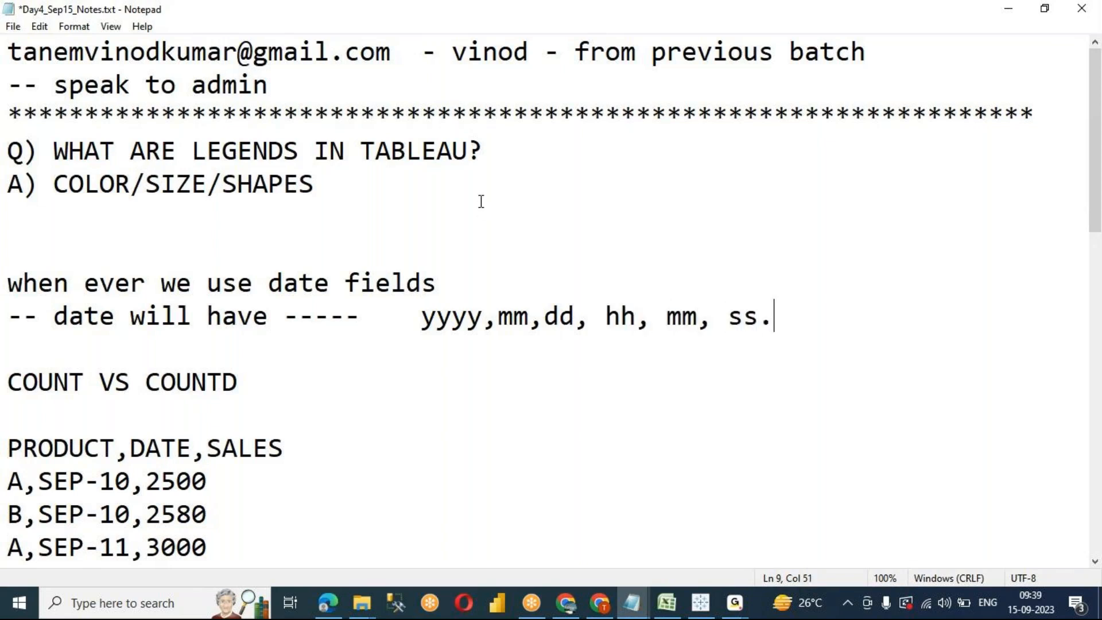
type("nn")
Step: Add the example date "sep 15, 2023" under the date parts line, separated by a blank line
key("Return")
key("Return")
type("sep 15, 2023")
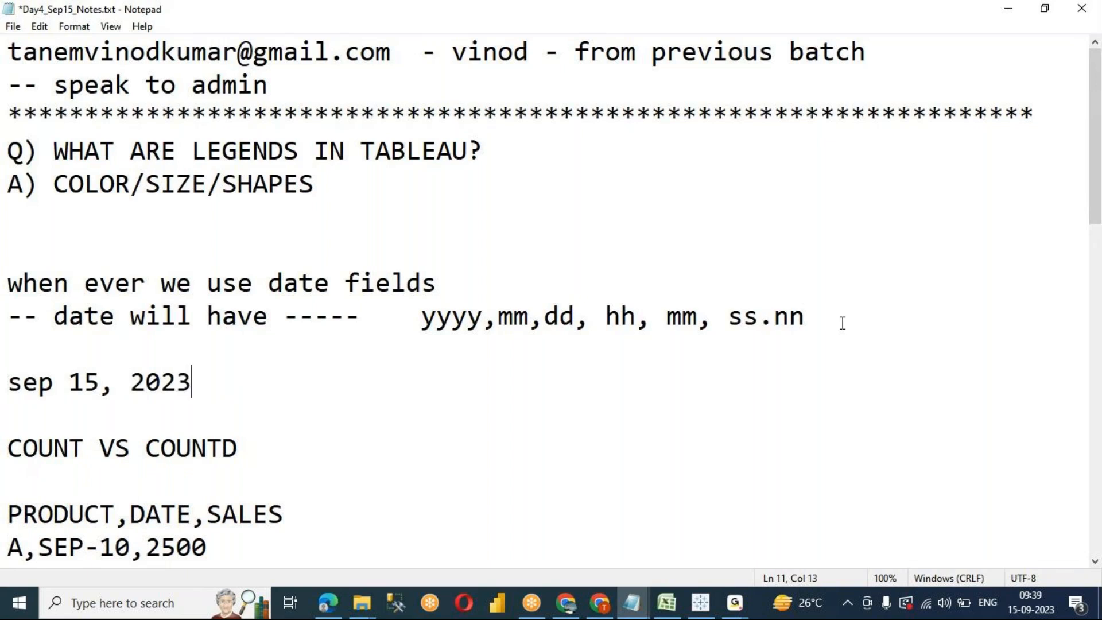
Step: Highlight the example date and the individual date and time parts in the notes for review
left_click_drag(228, 381, 3, 383)
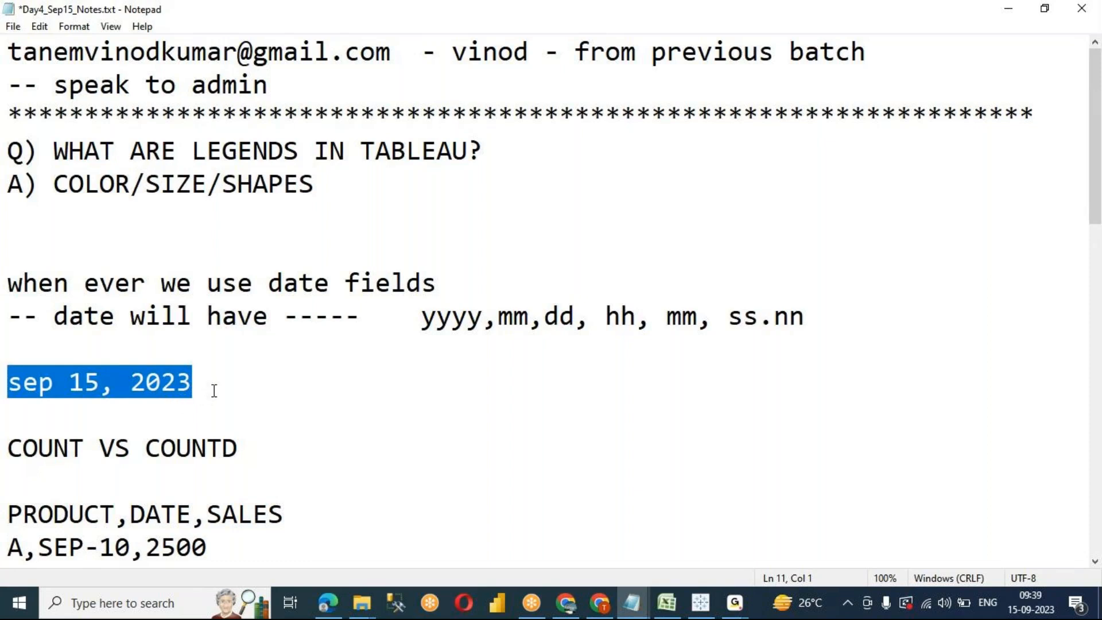
left_click(259, 388)
left_click_drag(408, 316, 814, 313)
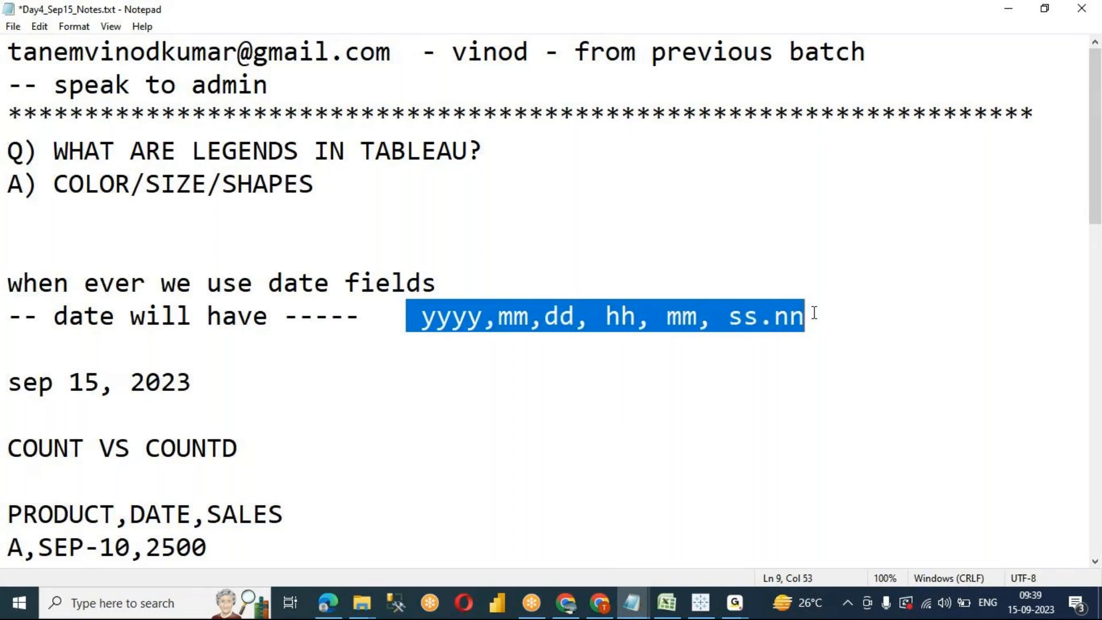
left_click(802, 367)
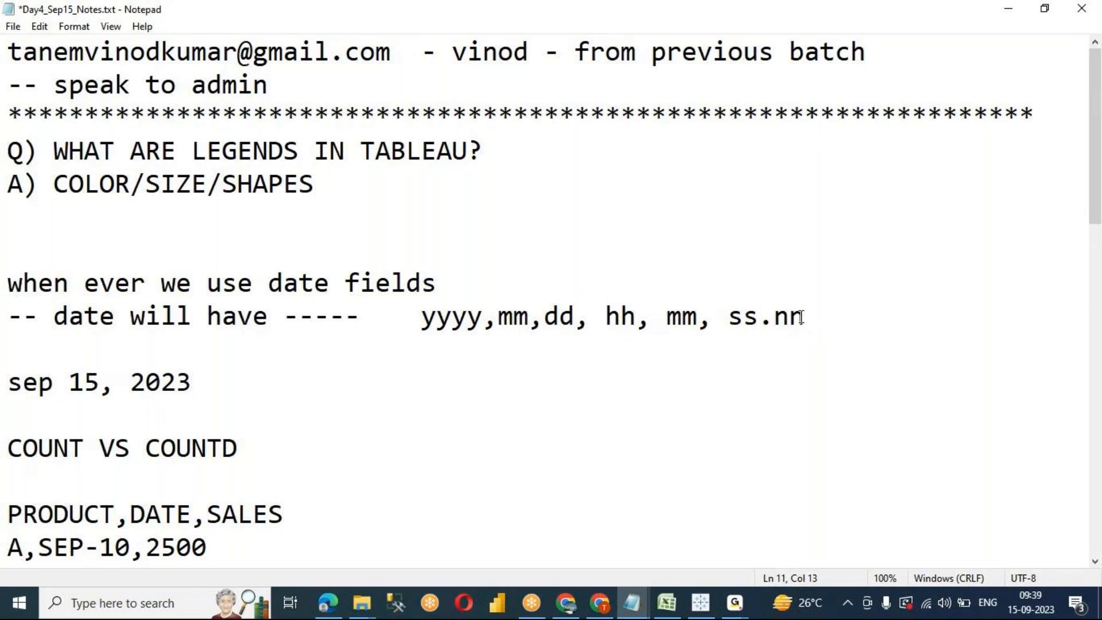
left_click_drag(805, 315, 775, 316)
left_click_drag(699, 317, 422, 317)
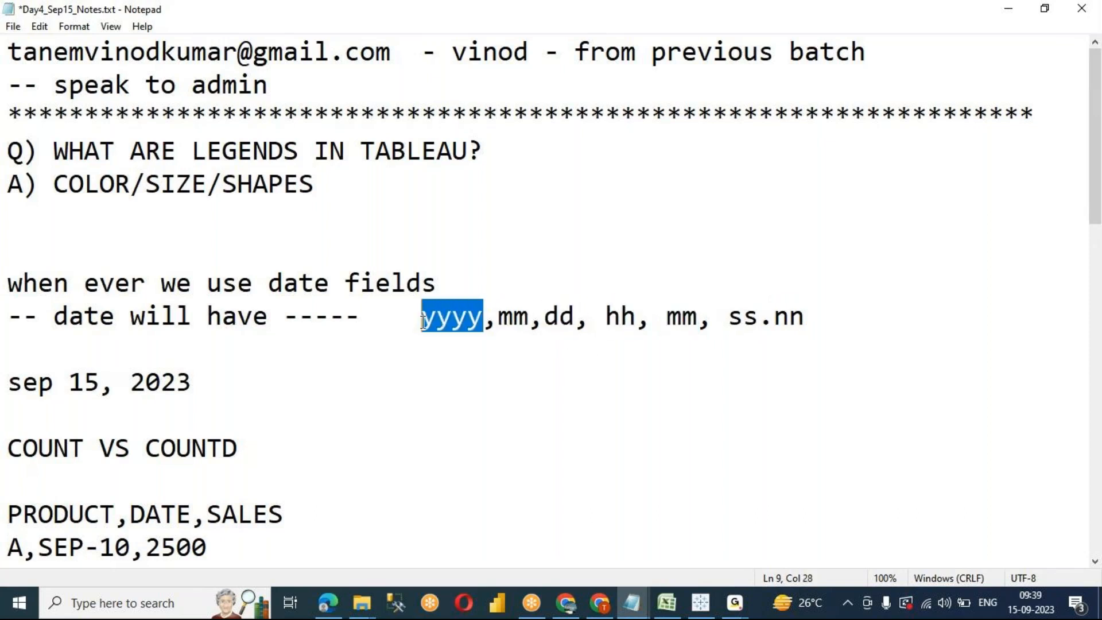
left_click(473, 400)
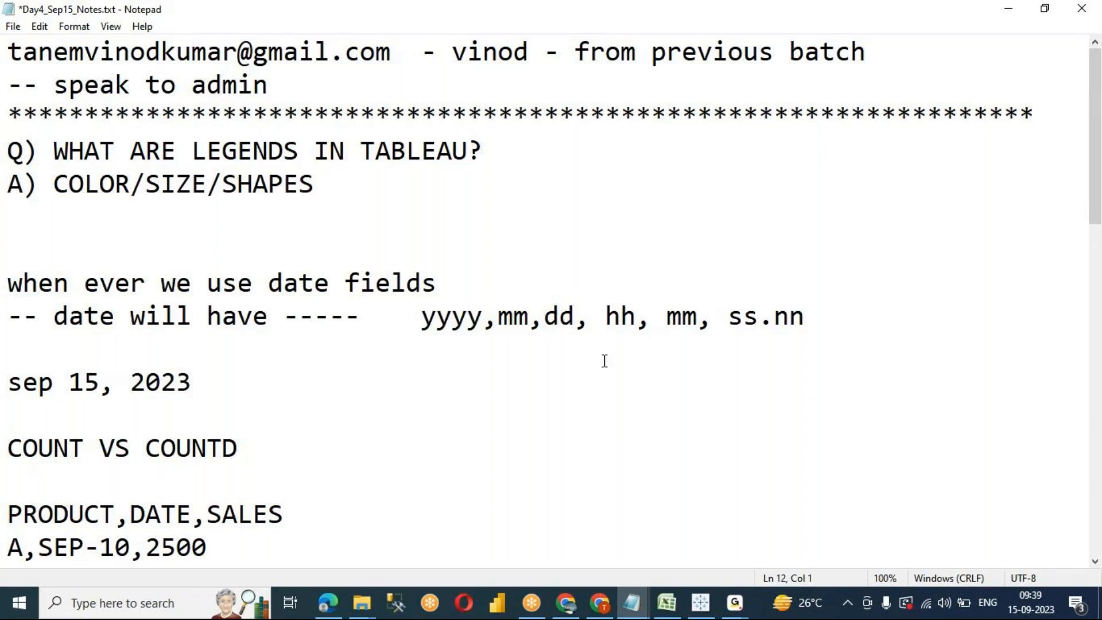
left_click_drag(810, 316, 421, 320)
Step: Insert "complete Date -" before the yyyy part in the "date will have" line
left_click(396, 324)
type("Date -")
key("Left")
key("Left")
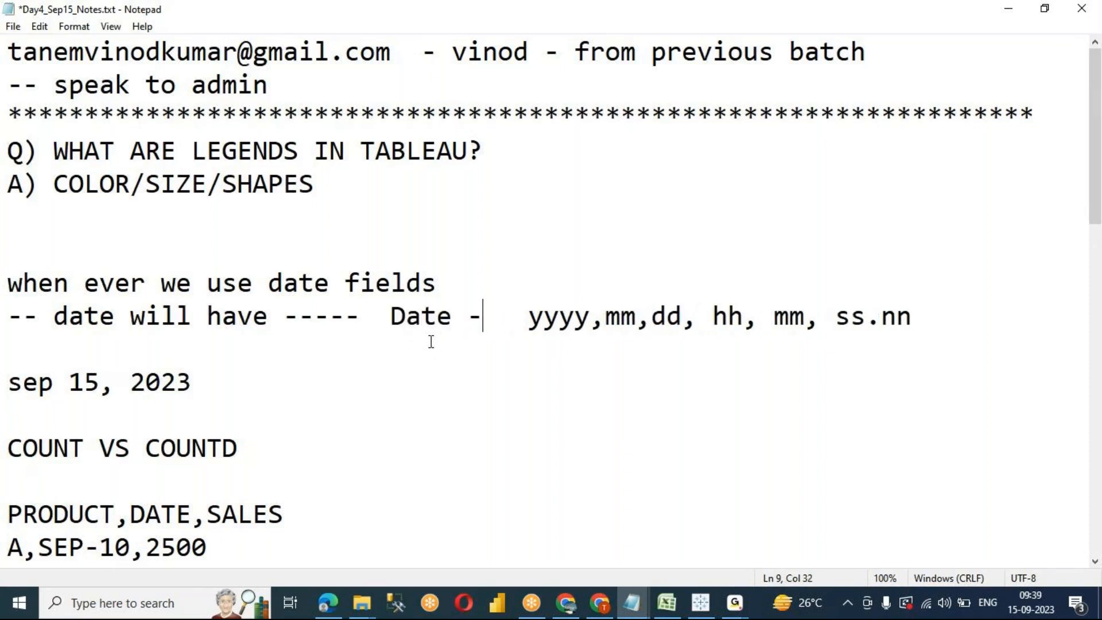
key("Left")
key("Left")
key("Left")
key("Left")
key("Left")
key("Left")
type("complete")
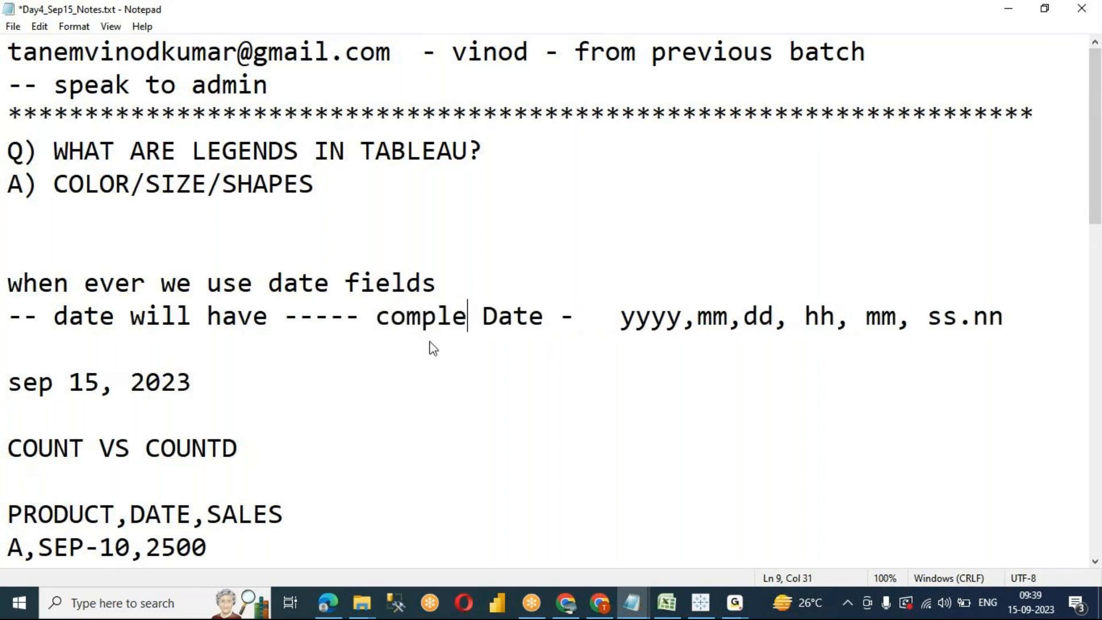
Step: Replace the dash after "complete Date" with "=>" and remove the extra spaces before yyyy
left_click(629, 324)
key("BackSpace")
type("=>")
key("Delete")
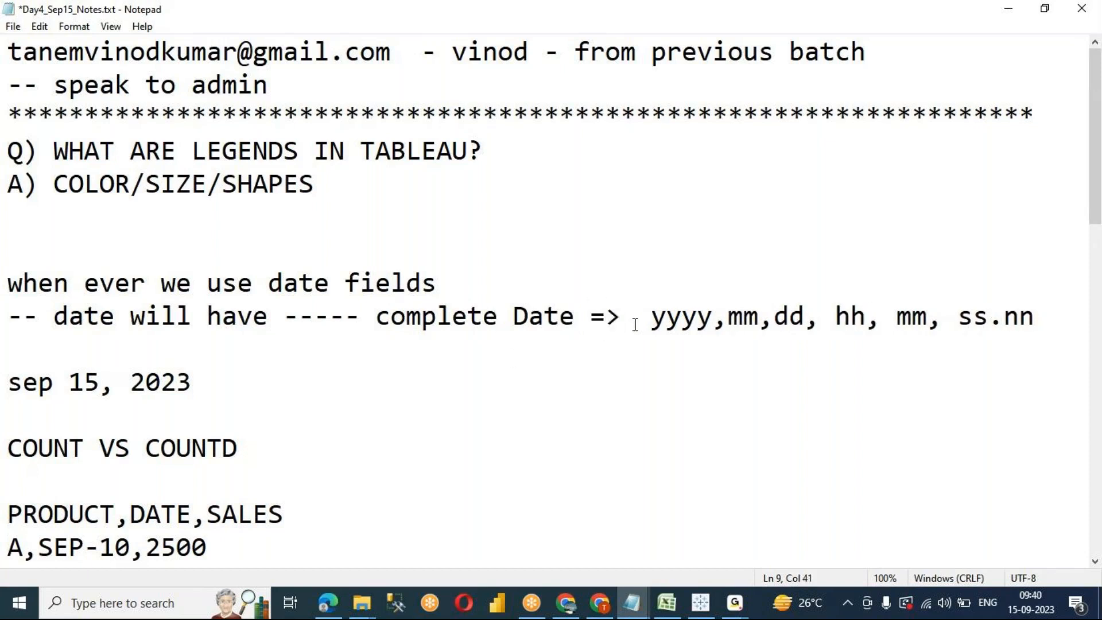
key("Delete")
Step: Remove the blank line between the date parts line and the example date "sep 15, 2023"
left_click(698, 320)
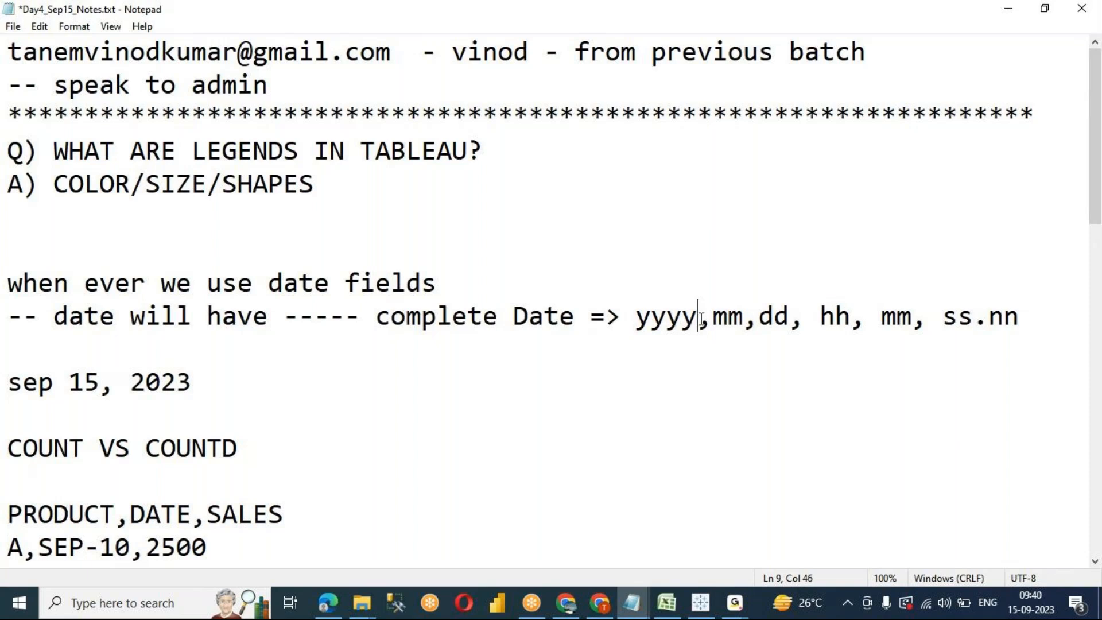
left_click(734, 318)
left_click(763, 317)
left_click(521, 339)
key("BackSpace")
Step: Highlight the complete list of date parts and the yyyy part on its own for review
left_click_drag(1023, 318, 636, 320)
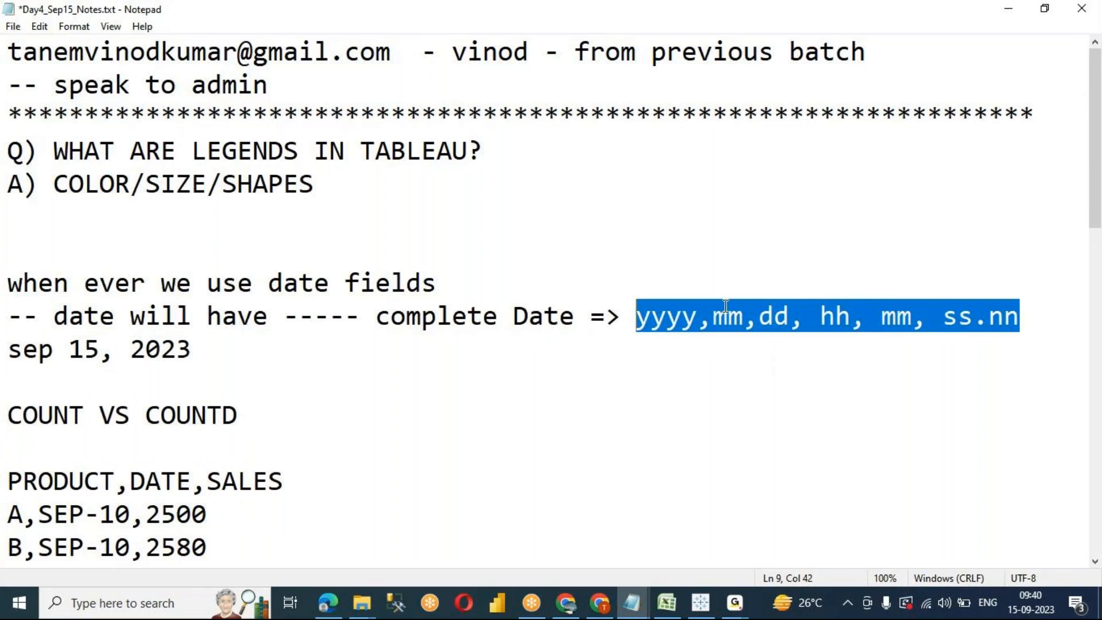
left_click(741, 344)
left_click_drag(700, 316, 621, 319)
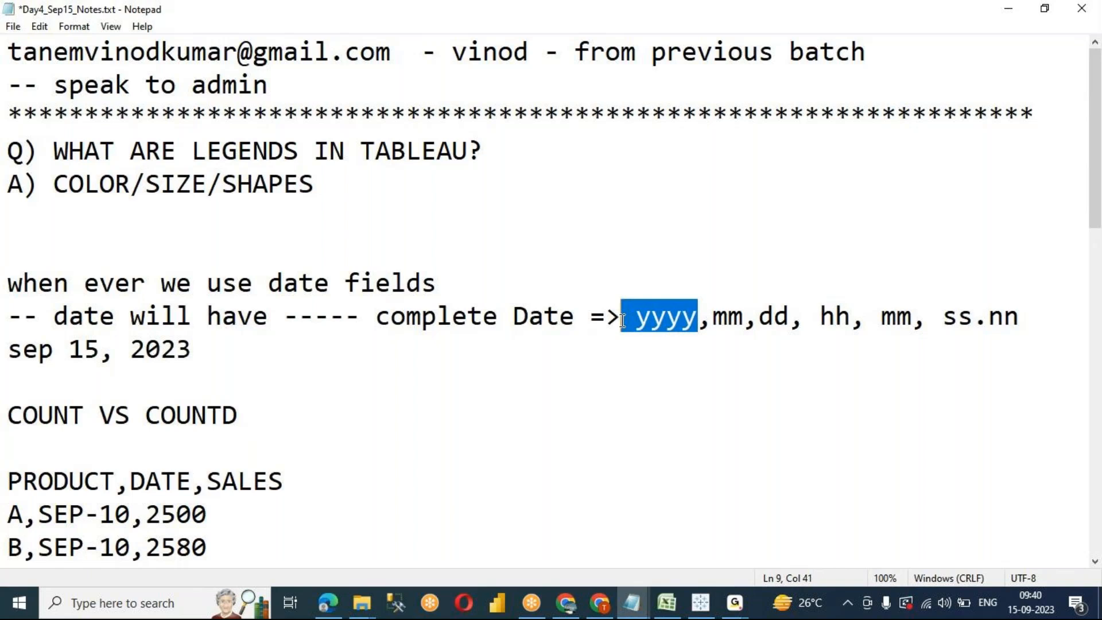
left_click(712, 313)
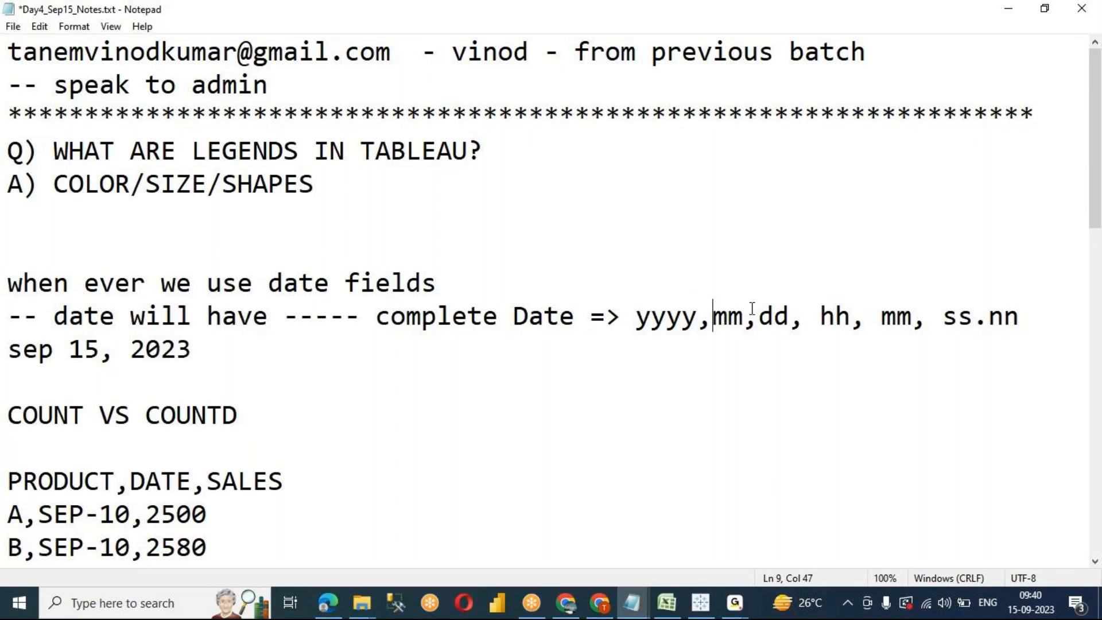
Step: Highlight the hh part, the full list of date parts and the yyyy part in the "date will have" line for review
double_click(835, 319)
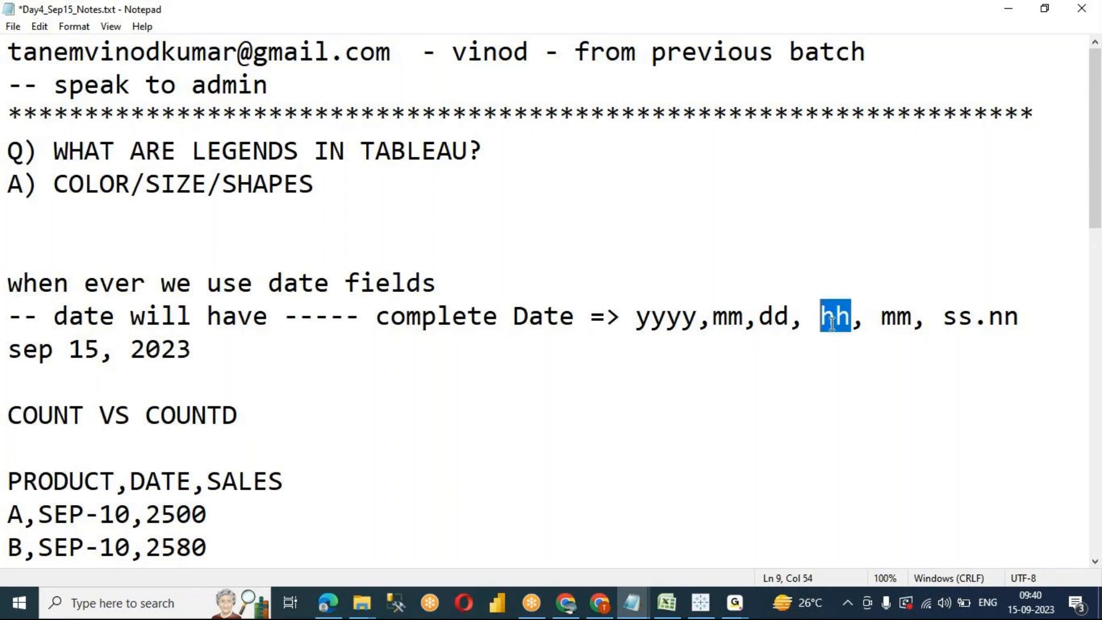
left_click(889, 313)
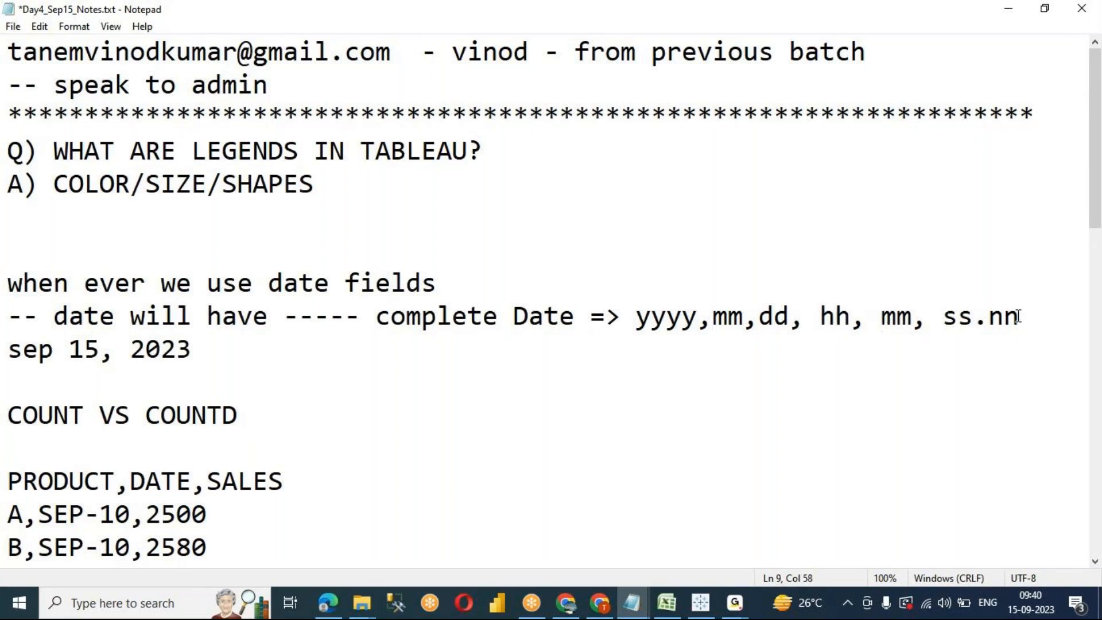
left_click_drag(636, 317, 1016, 317)
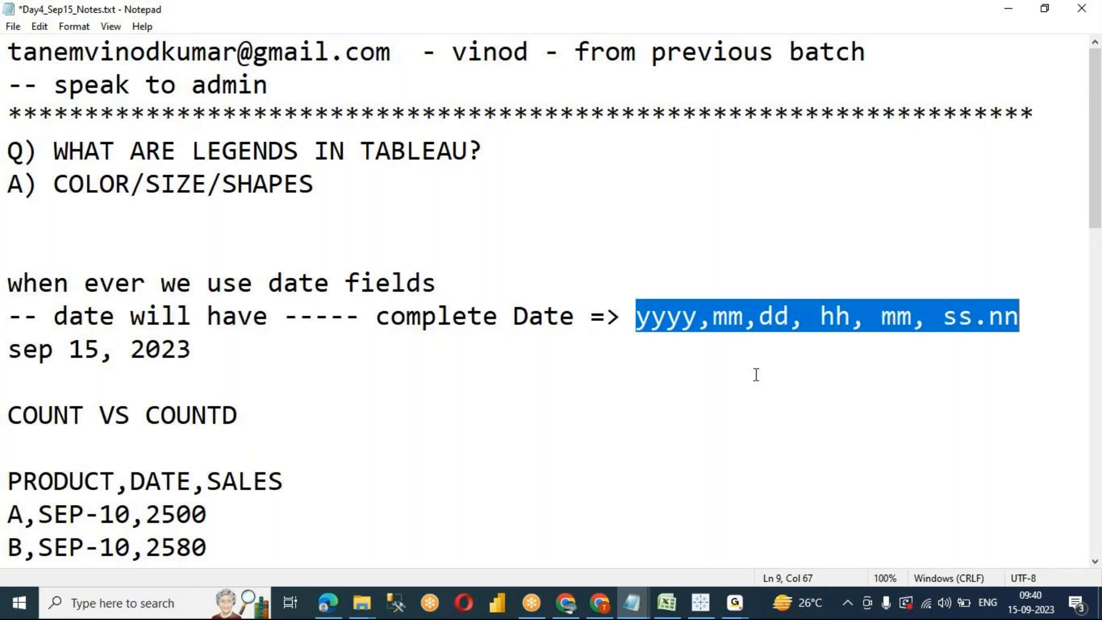
left_click(730, 386)
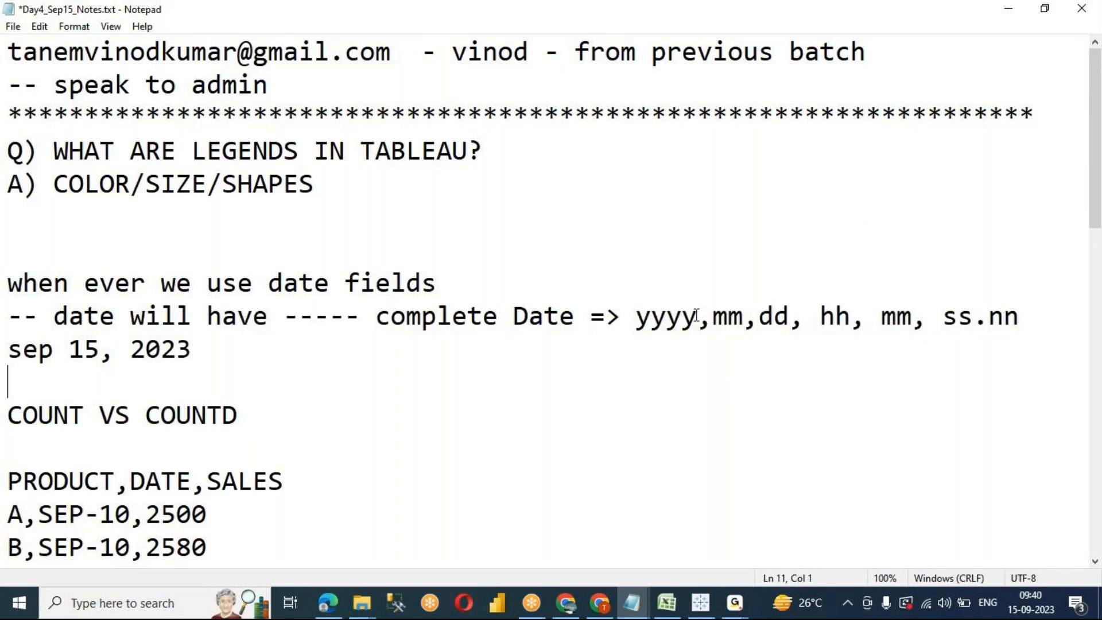
left_click_drag(699, 317, 636, 318)
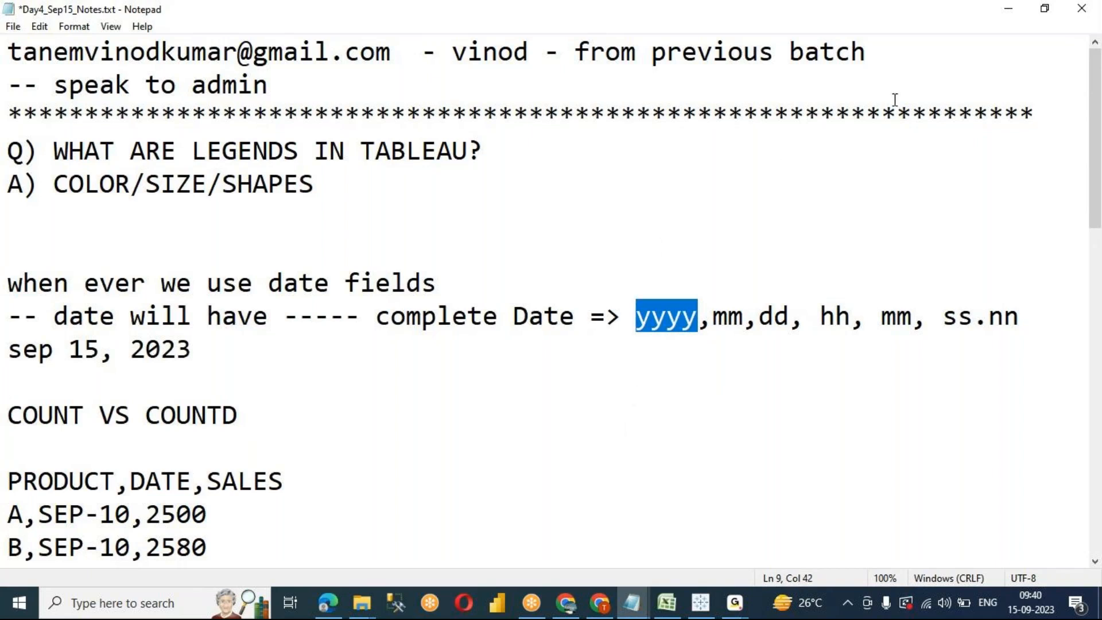
left_click_drag(1020, 318, 639, 315)
left_click(680, 338)
left_click(697, 359)
left_click_drag(698, 318, 630, 320)
left_click(831, 279)
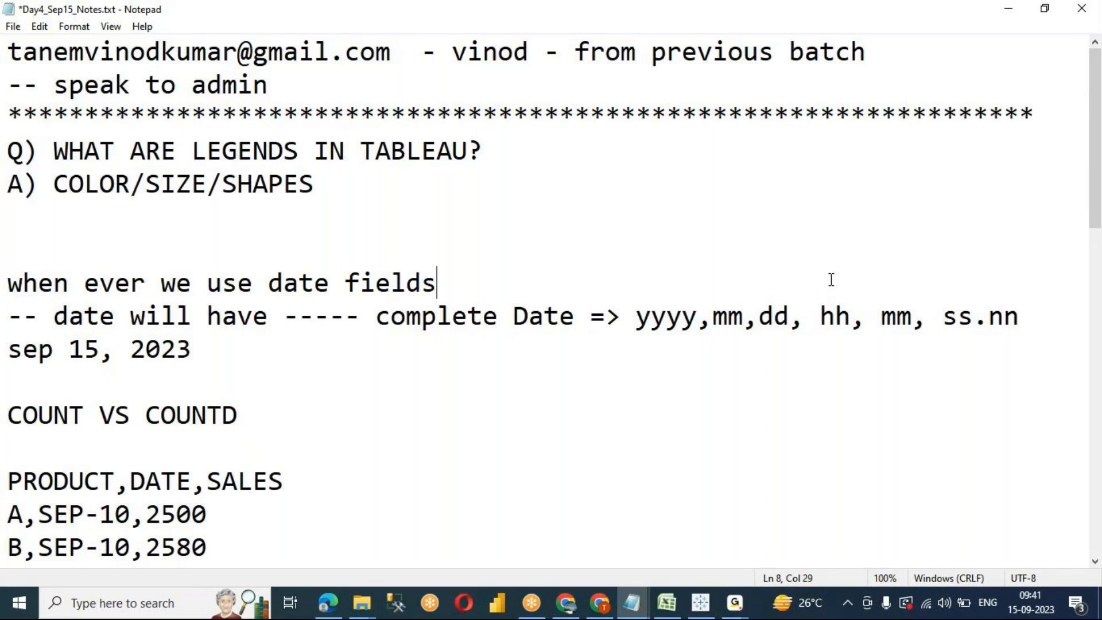
Step: Dismiss the Unexpected Error dialog in Tableau and bring the Sample - Superstore.xls workbook in Excel in front as a smaller window
left_click(1011, 11)
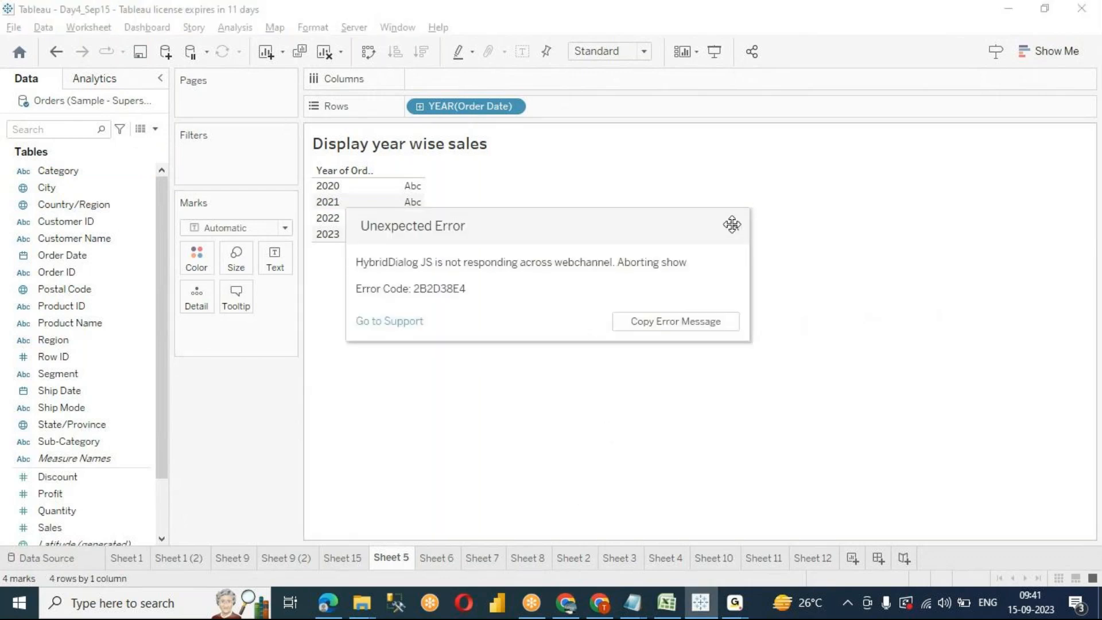
left_click(732, 224)
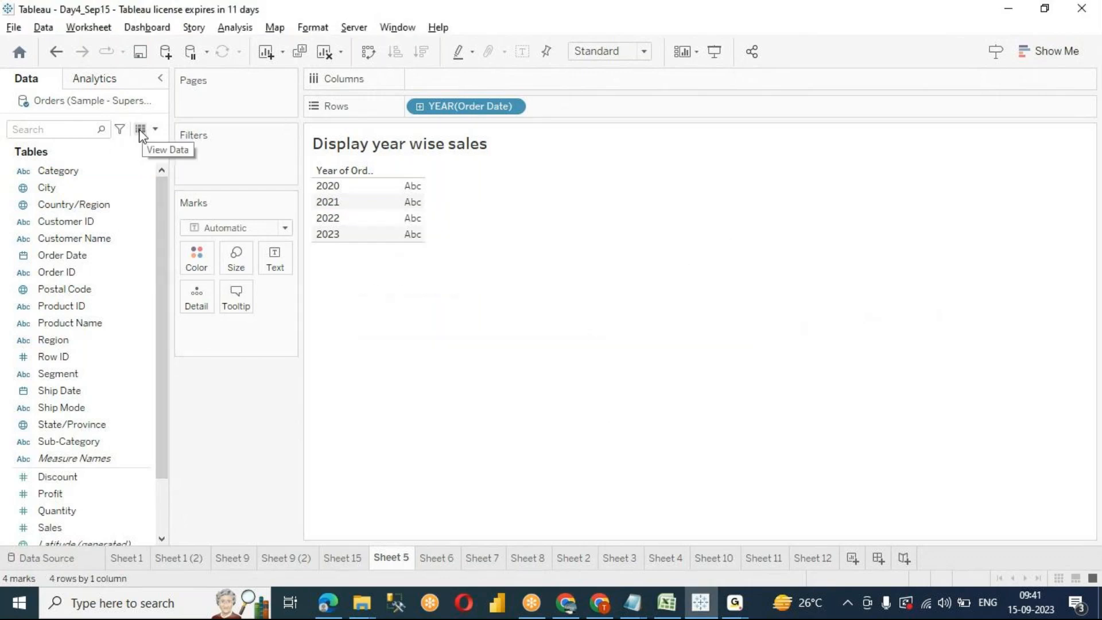
left_click(666, 603)
left_click_drag(424, 11, 620, 144)
left_click(735, 384)
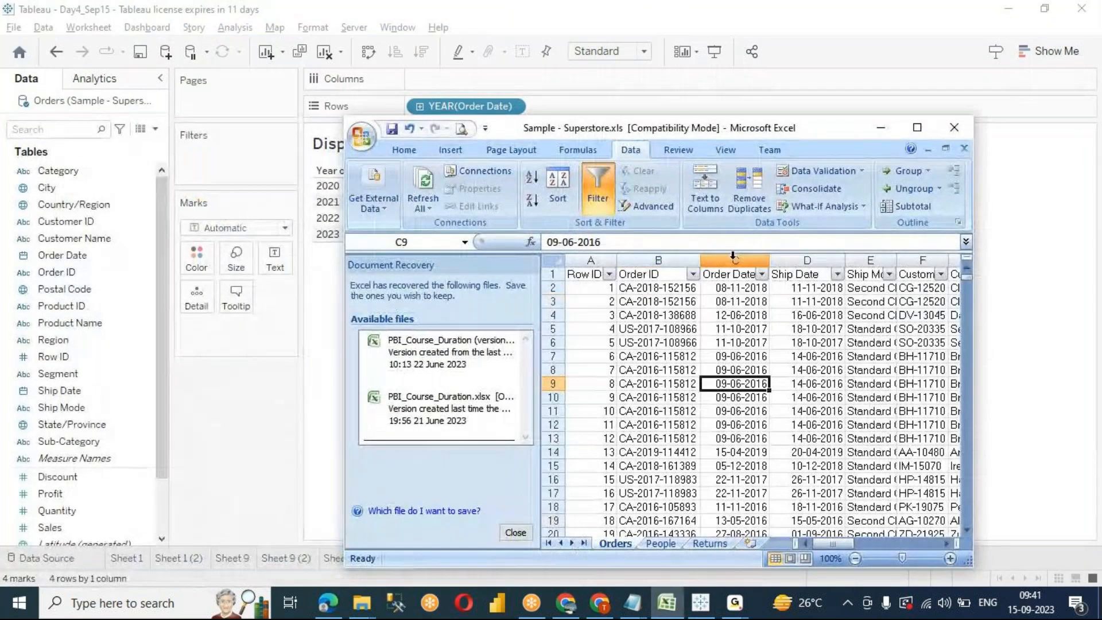
left_click(733, 257)
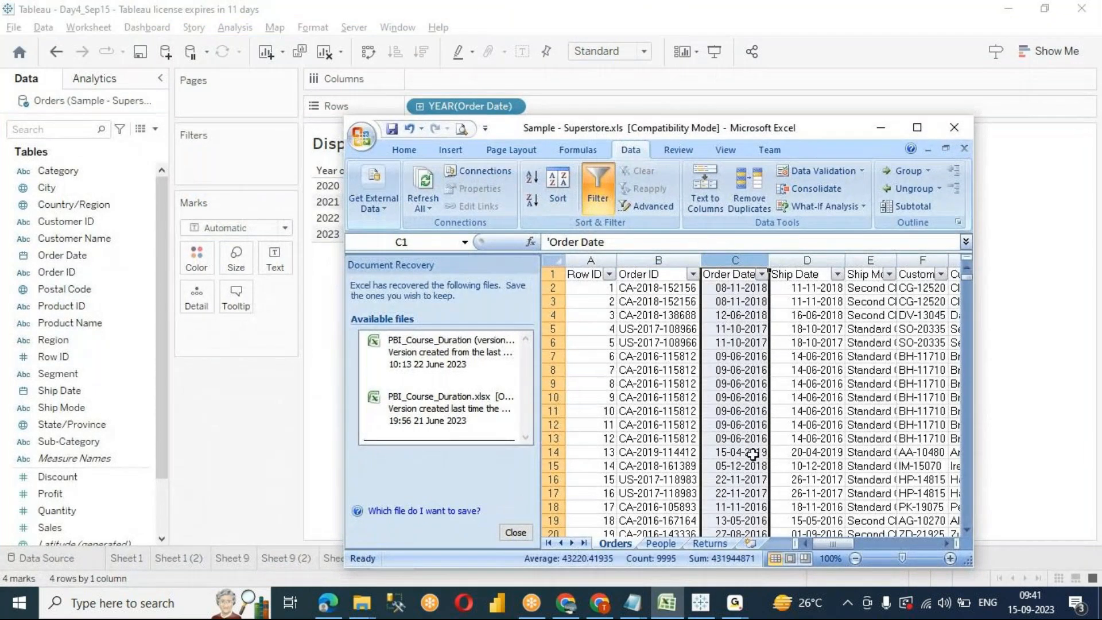
right_click(754, 256)
left_click(803, 339)
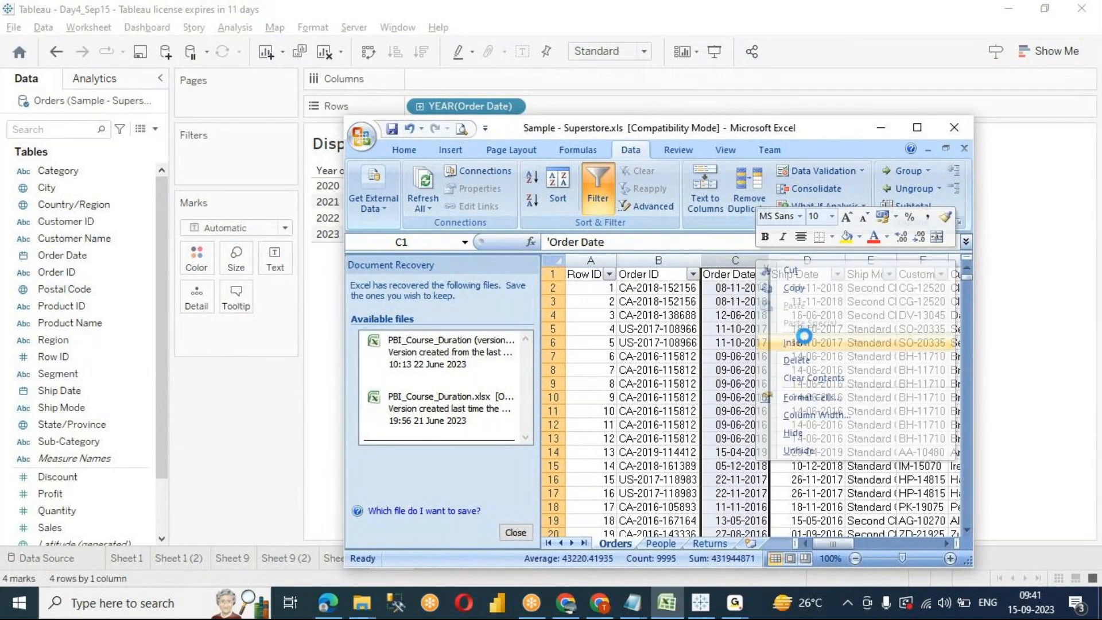
left_click(740, 288)
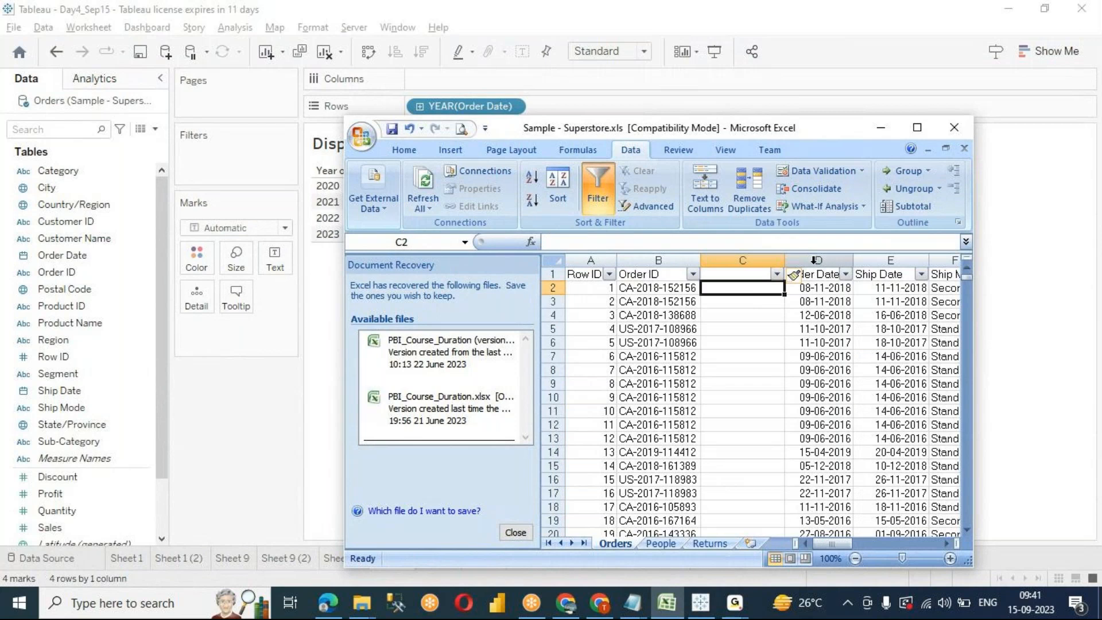
key("ctrl+c")
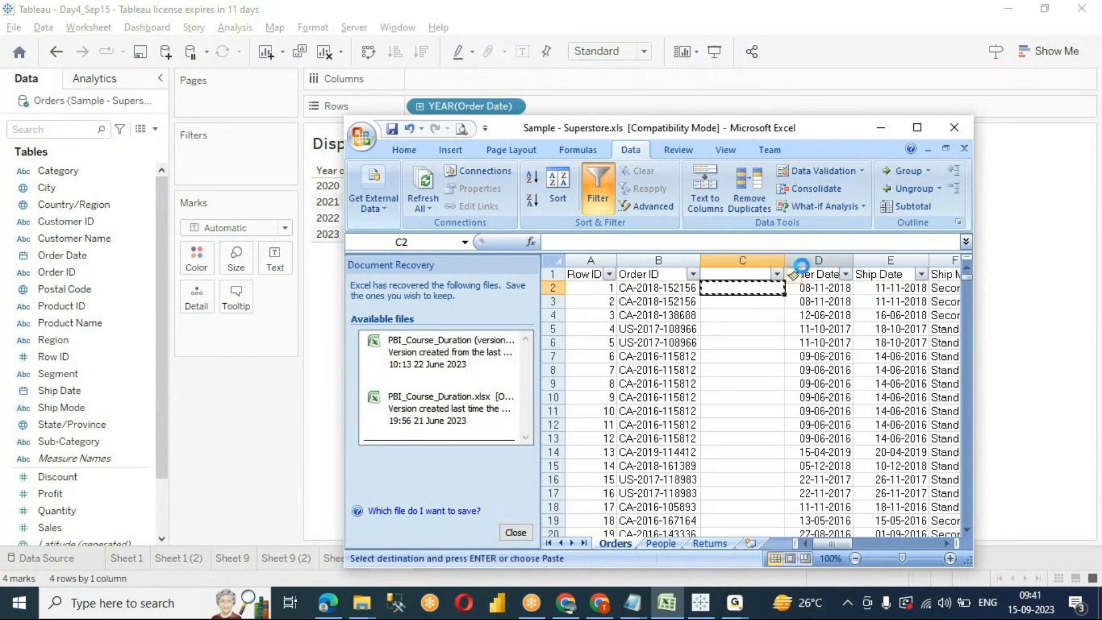
key("ctrl+z")
Step: Insert a blank column between Order Date and Ship Date on the Orders sheet
right_click(807, 270)
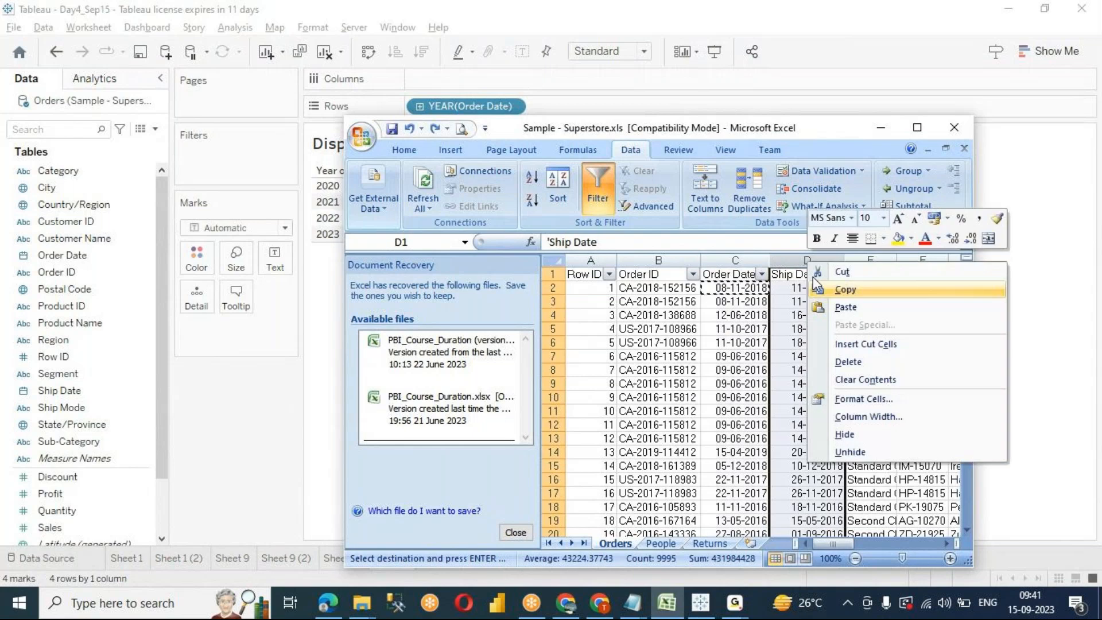
left_click(852, 345)
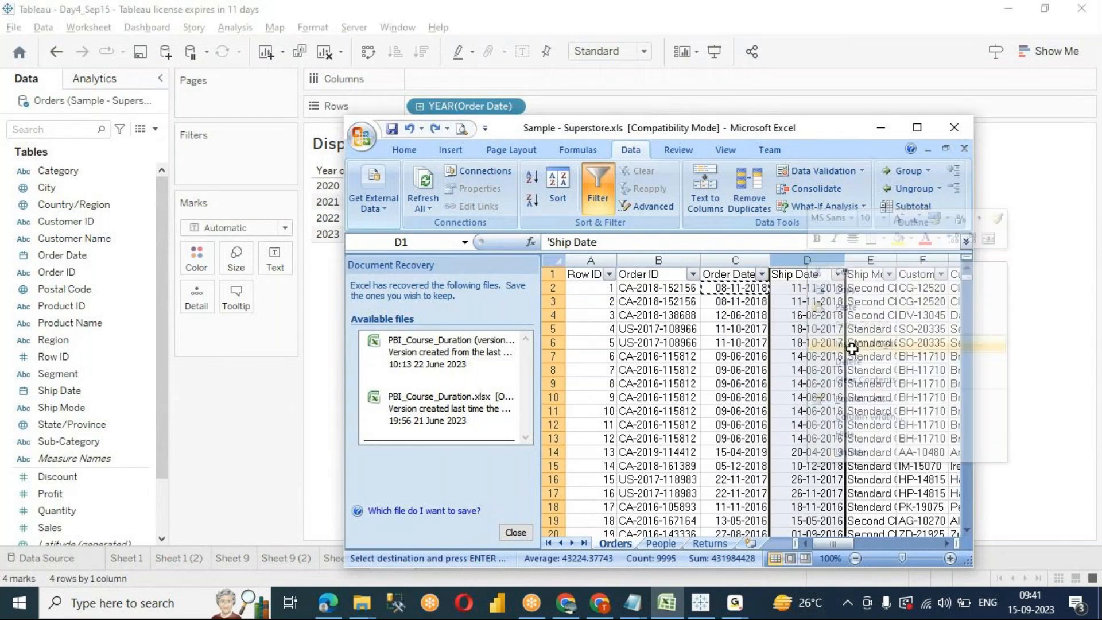
right_click(789, 261)
left_click(827, 346)
left_click(772, 302)
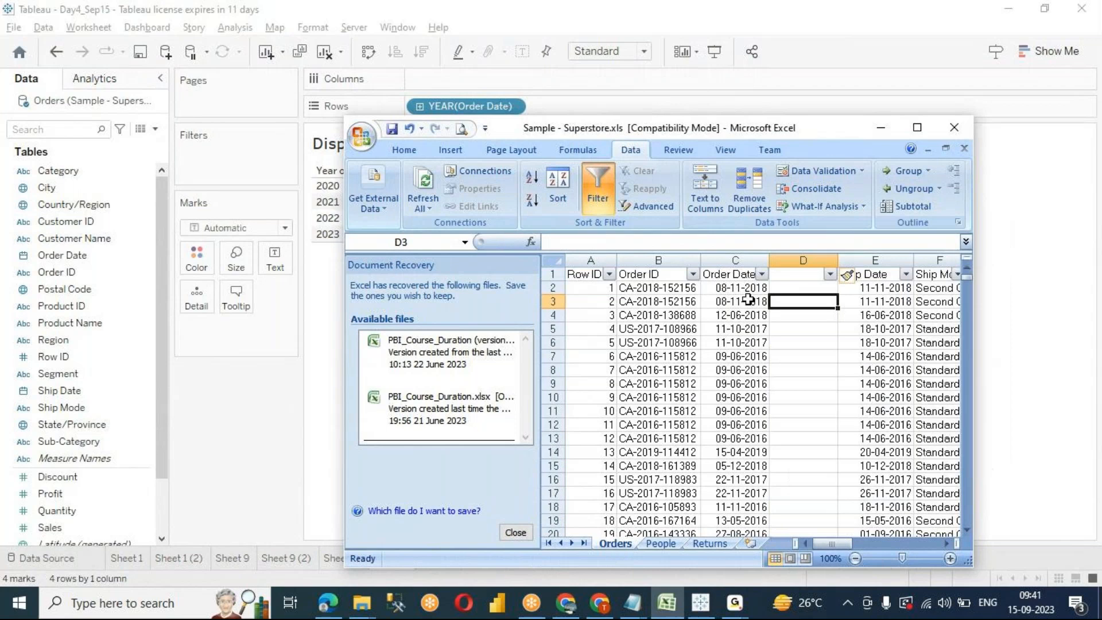
Step: Enter sample order years in the blank column: 2018 in D2, '2018 as text in D3 and '2017 as text in D5
left_click(748, 299)
left_click(789, 287)
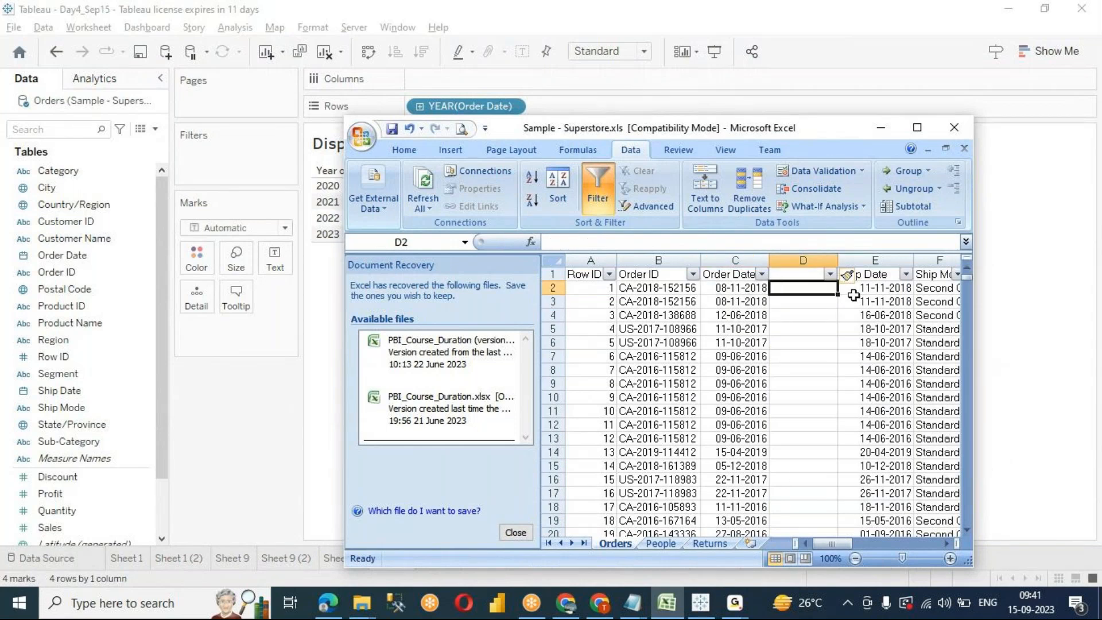
type("2018")
key("Return")
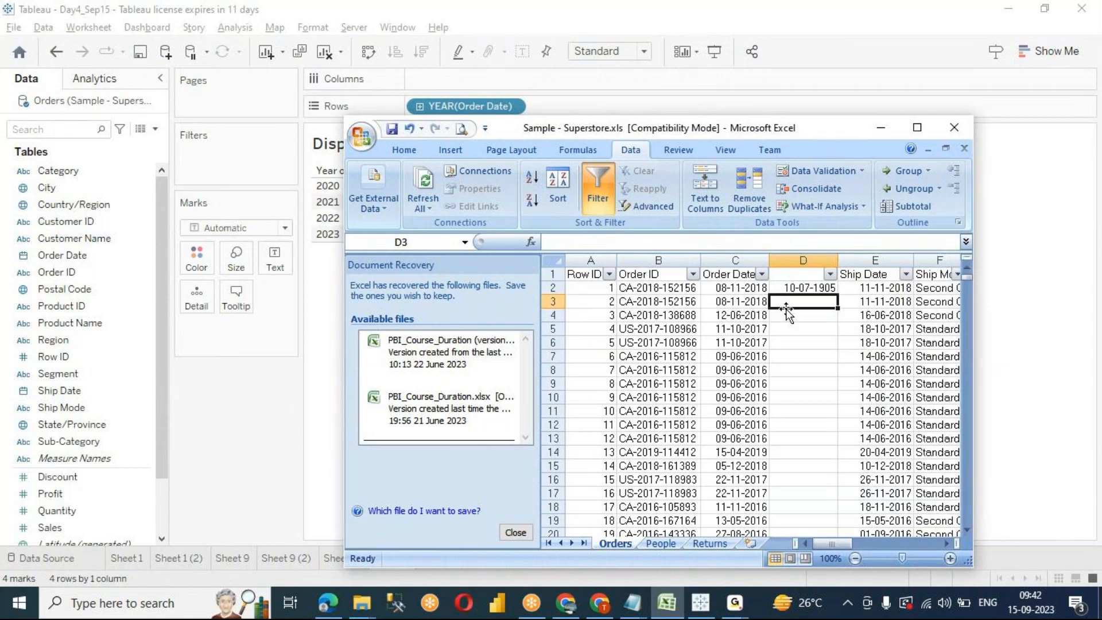
type("'2018")
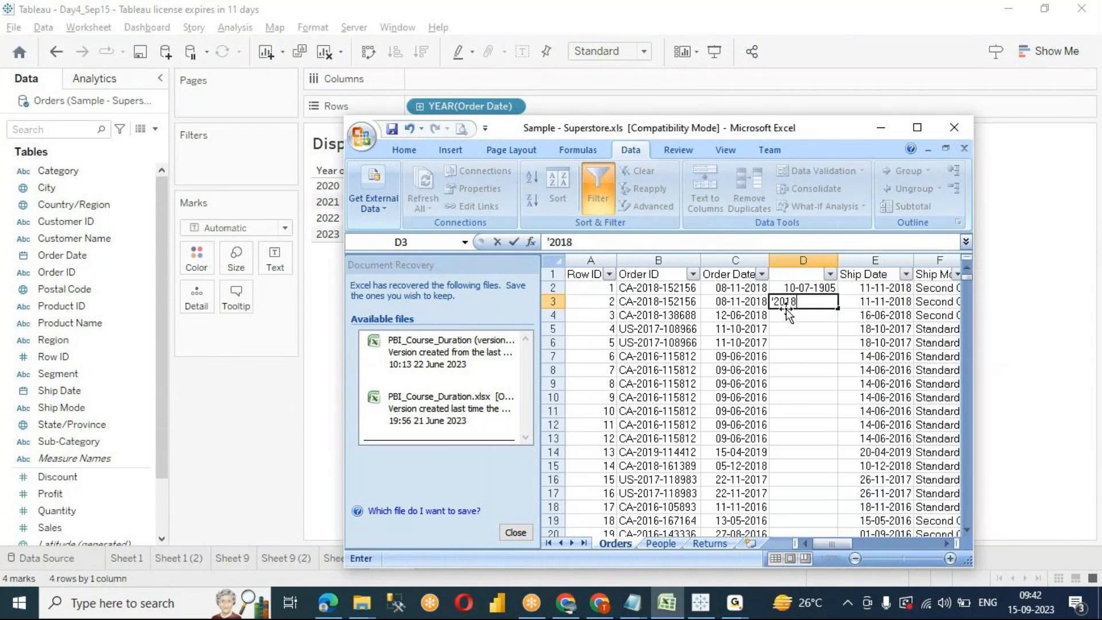
key("Return")
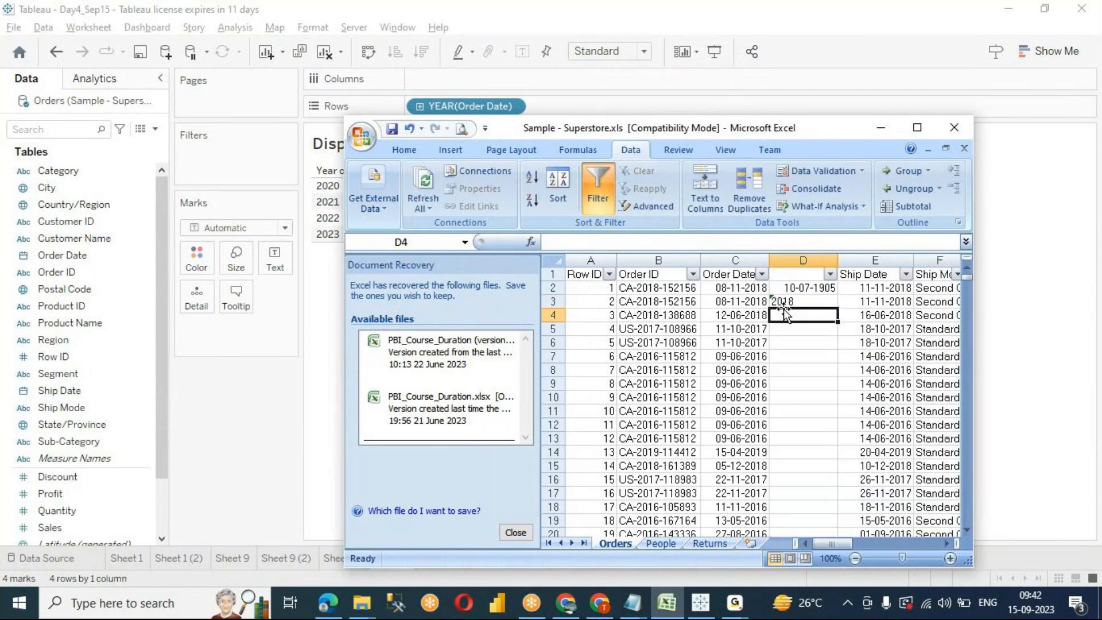
left_click(785, 330)
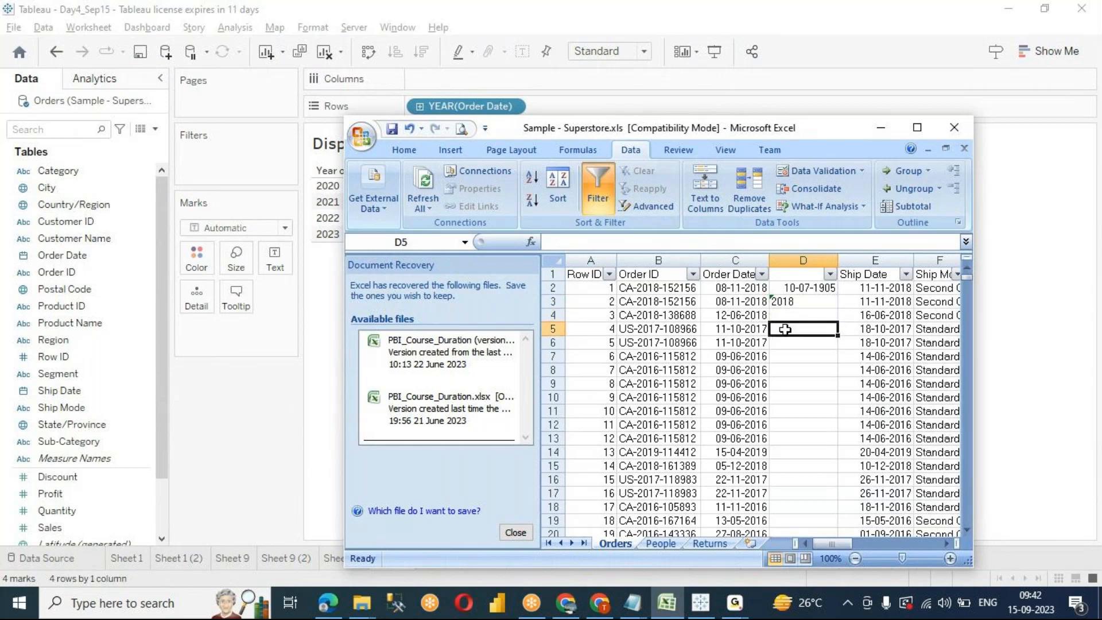
type("'2017")
key("ctrl+Return")
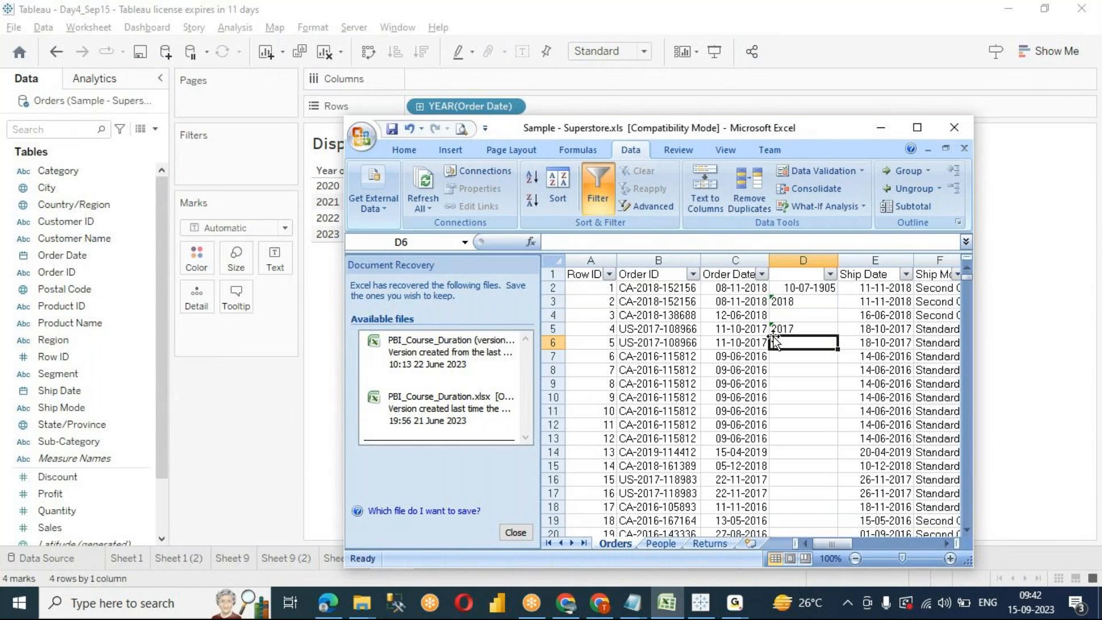
Step: Reposition the Excel window over the worksheet and switch back to Sheet 5 in Tableau
left_click_drag(738, 136, 909, 135)
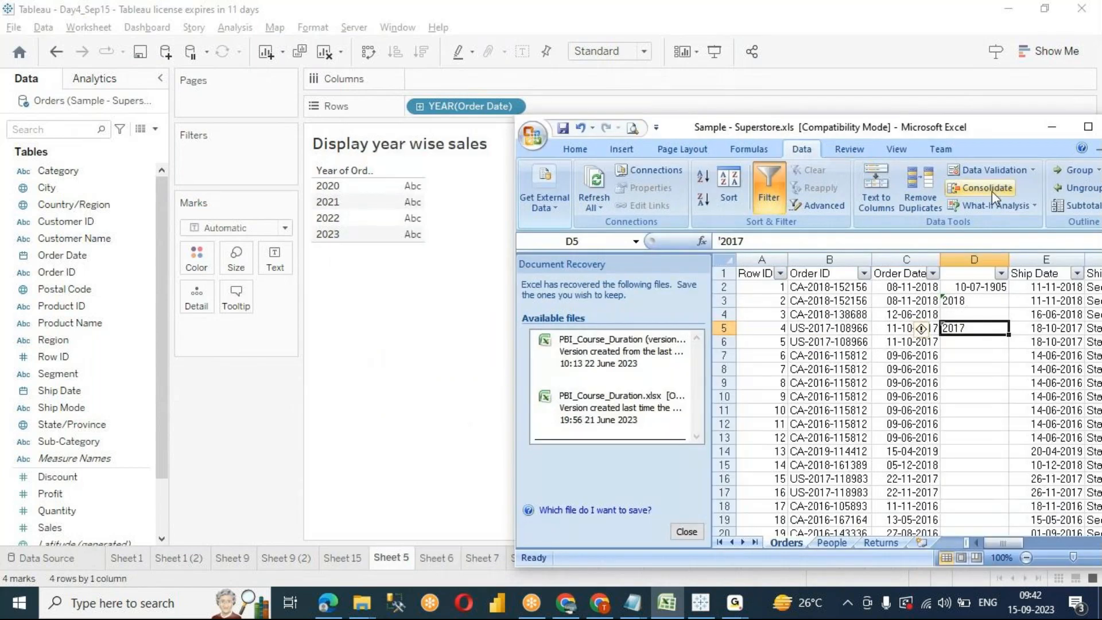
left_click_drag(954, 132, 759, 108)
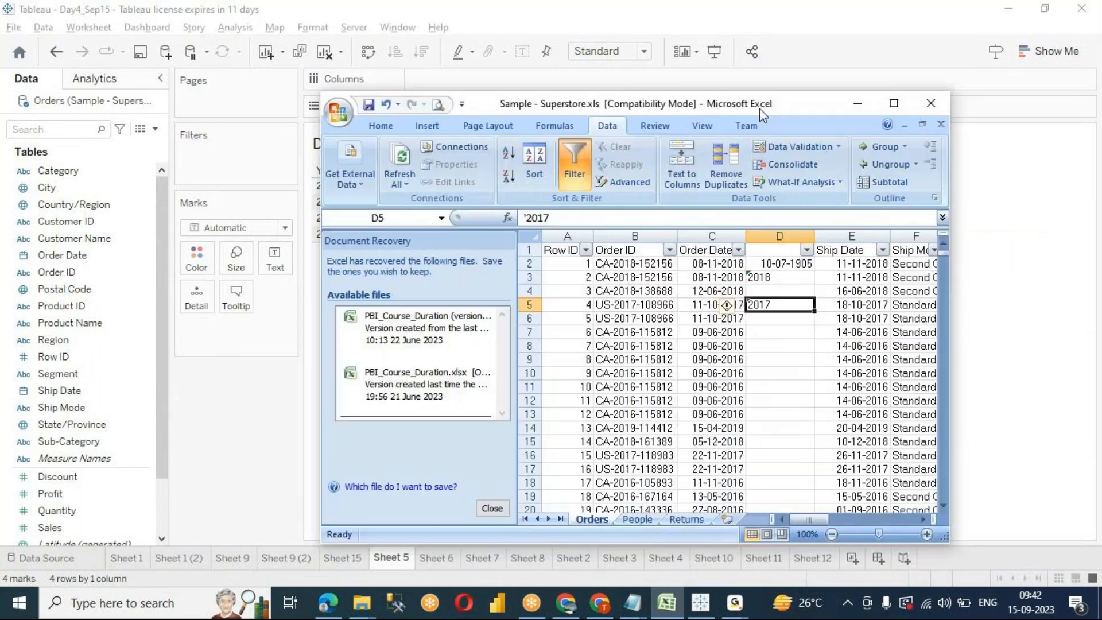
left_click(460, 294)
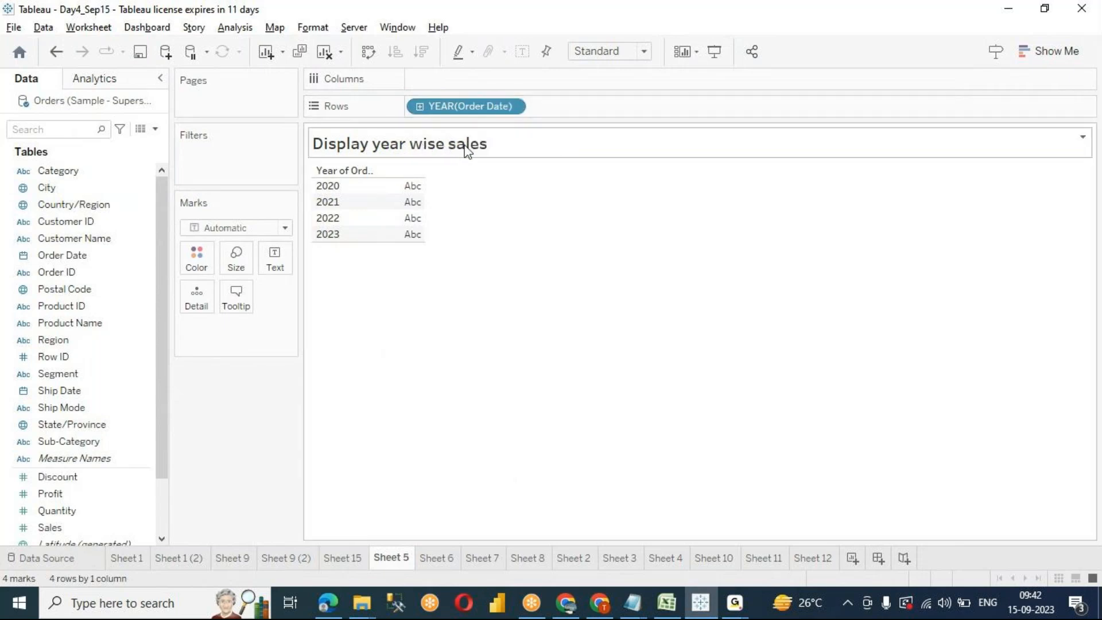
Step: Add Sales to Columns on Sheet 5 and fit the chart to Entire View
scroll(65, 456, "down", 2)
left_click_drag(55, 469, 428, 80)
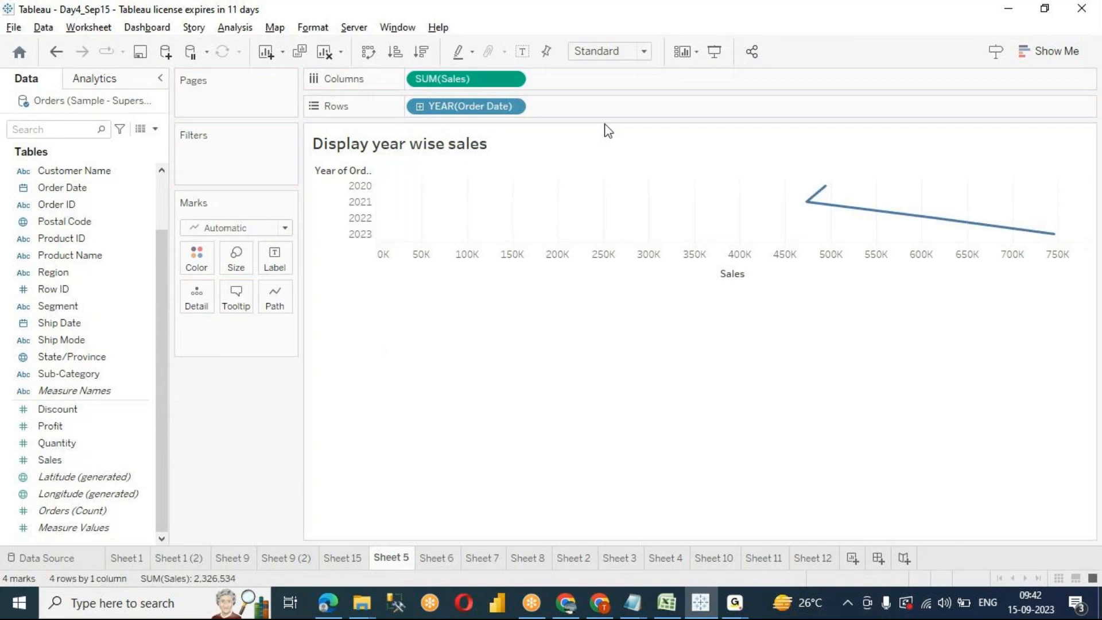
left_click(609, 52)
left_click(597, 108)
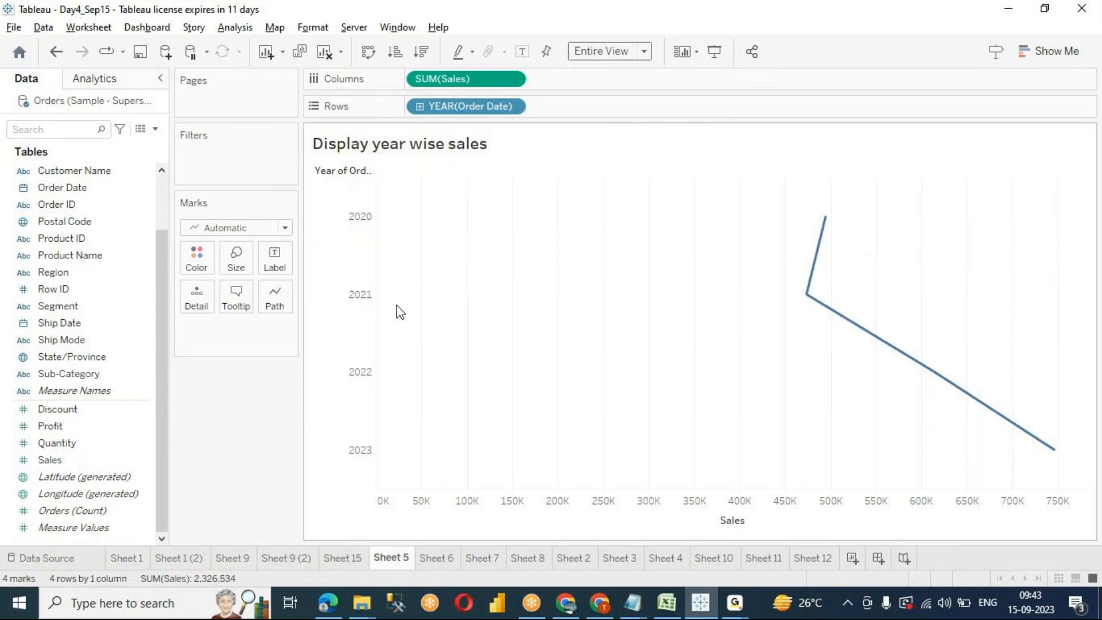
Step: Review the default chart types on Sheet 1 (2), Sheet 9, Sheet 9 (2) and Sheet 15, and return to Sheet 5
left_click(140, 560)
left_click(179, 558)
mouse_move(382, 369)
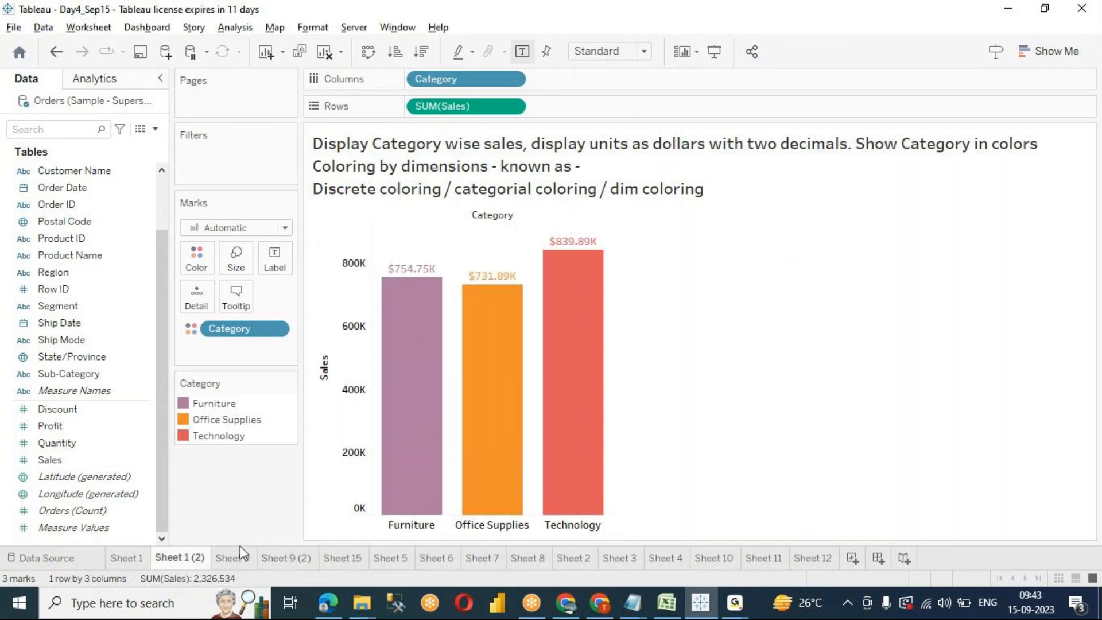
left_click(234, 559)
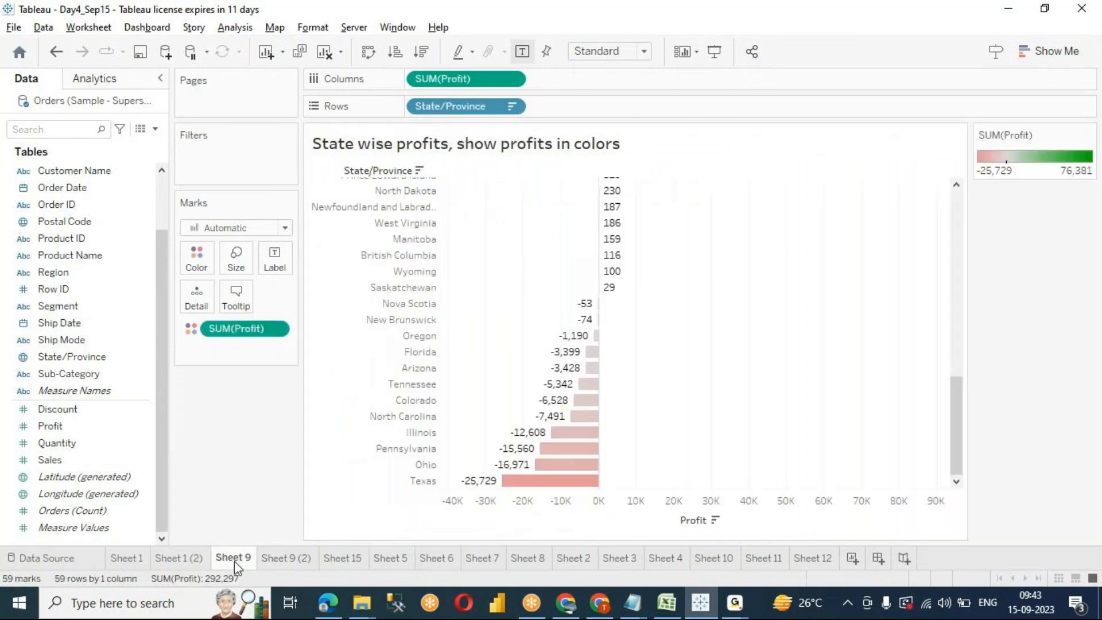
left_click(304, 560)
left_click(341, 560)
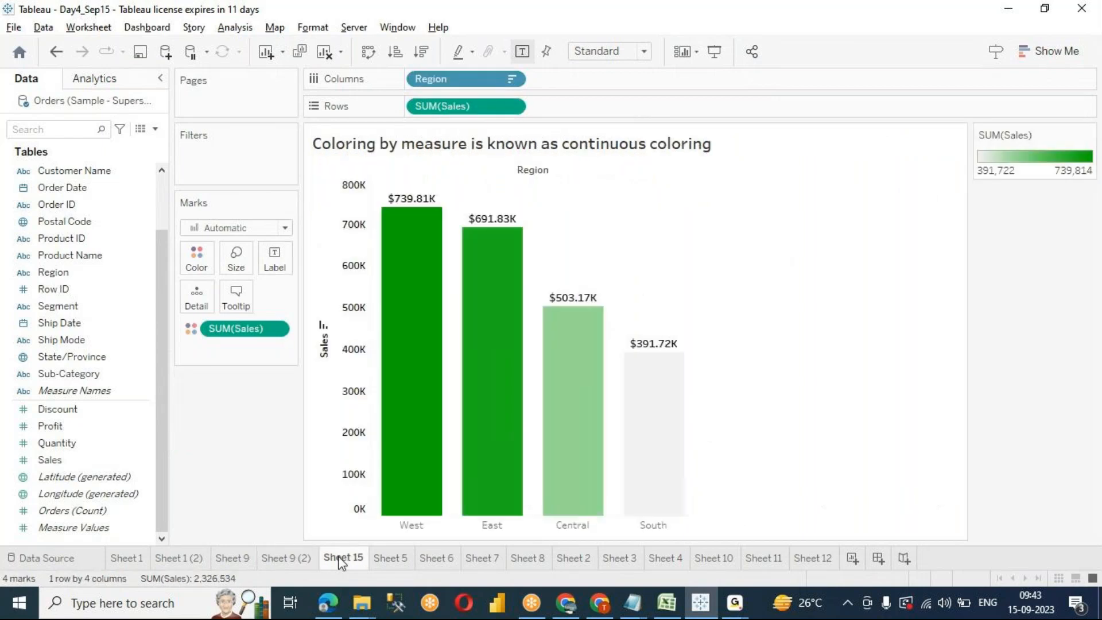
mouse_move(479, 372)
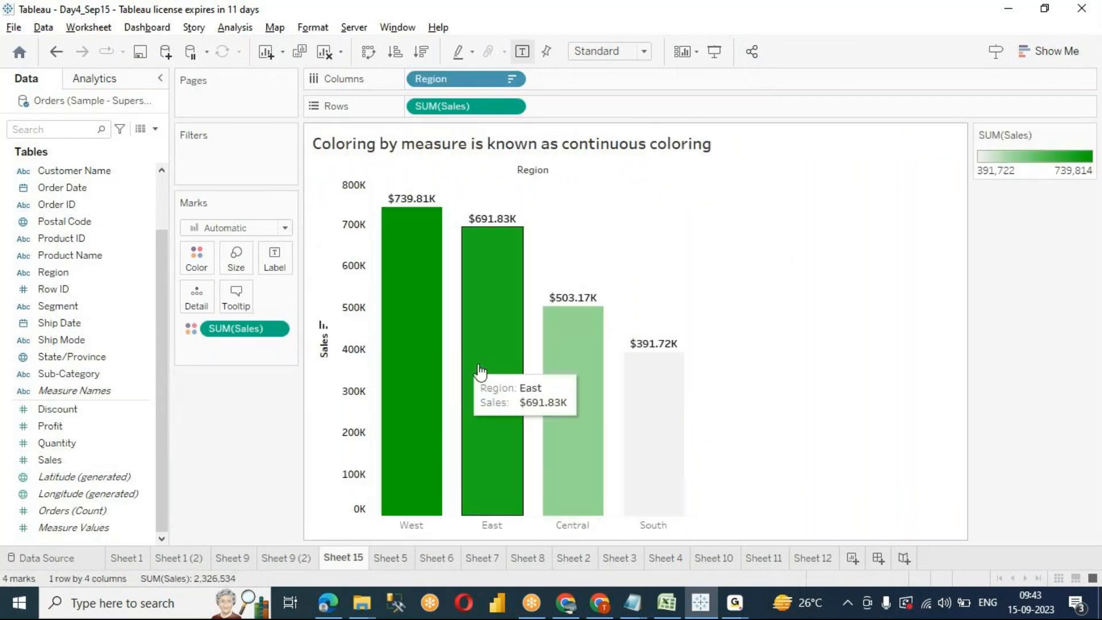
left_click(390, 558)
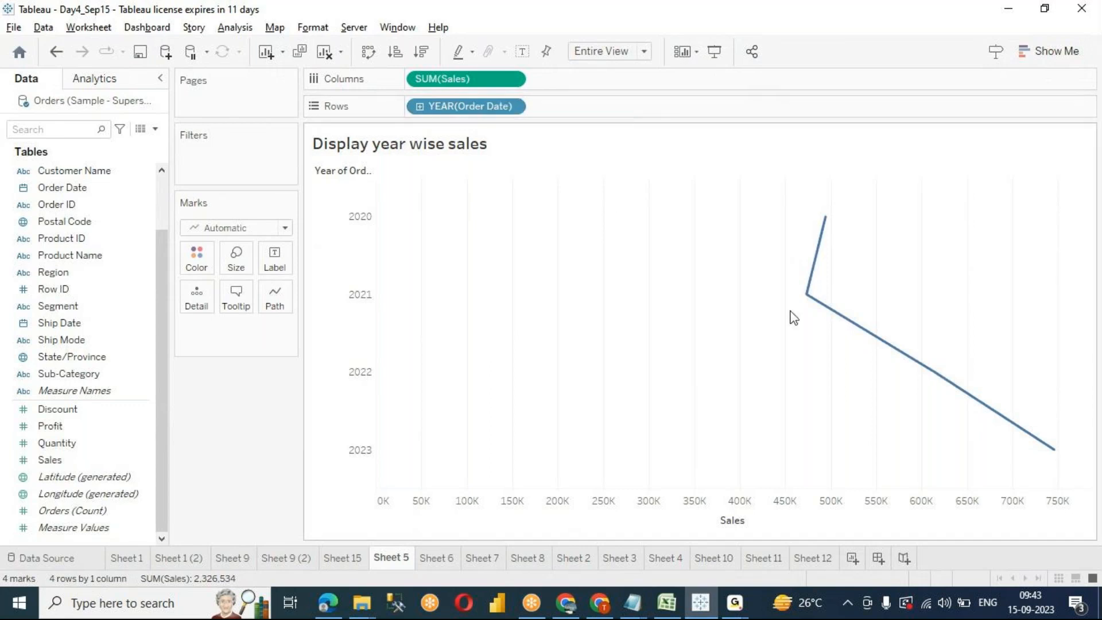
Step: Add the title line "IQ- if we have date fields, in row/col shelf, the default type of chart is line chart." on Sheet 5
double_click(490, 141)
key("Return")
type("IQ")
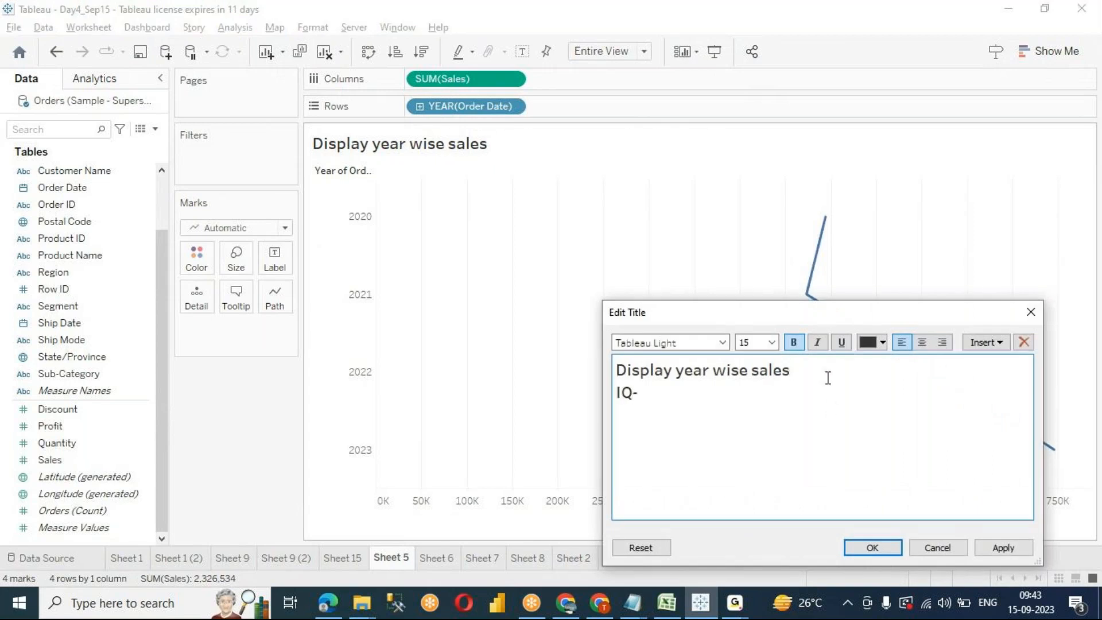
type("- if we have date fie")
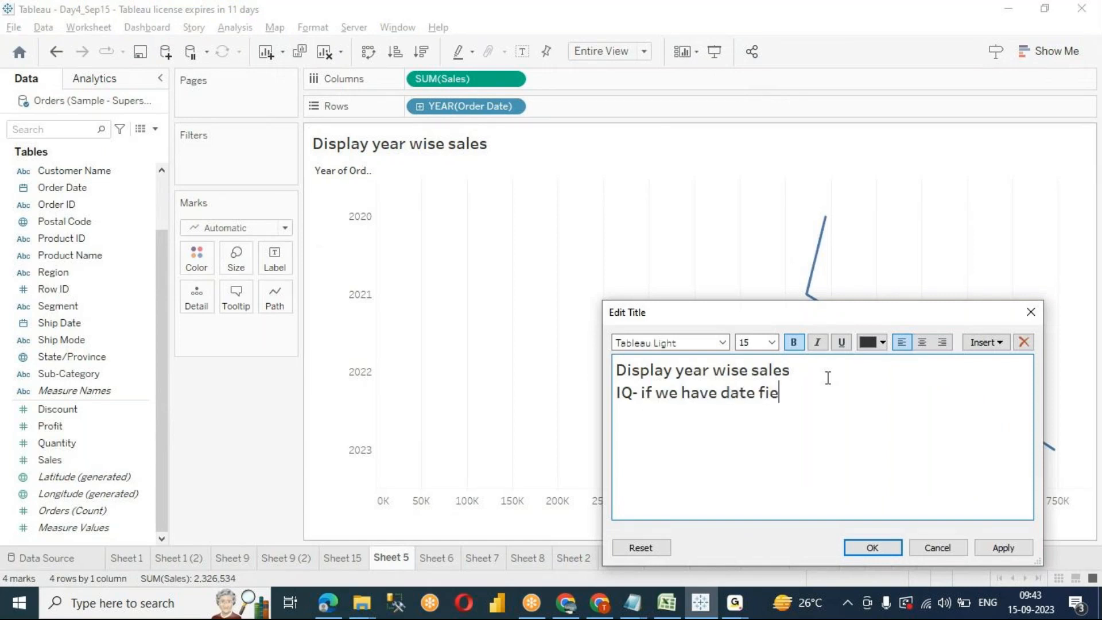
type("lds, in row/col shelf, the default type of chart is line chart.")
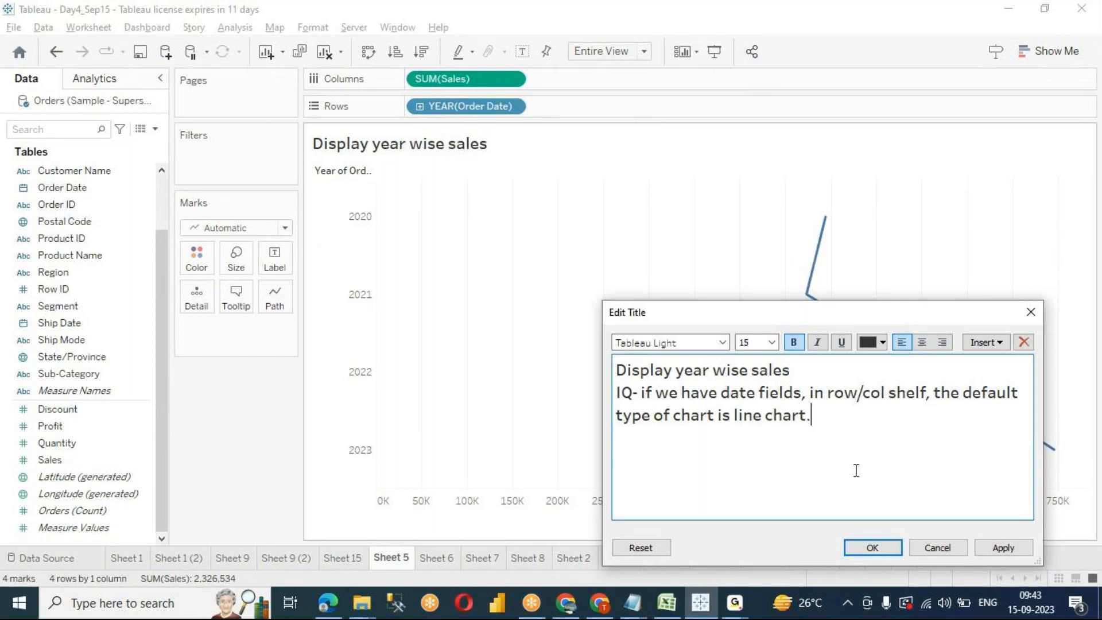
left_click(998, 548)
left_click(895, 548)
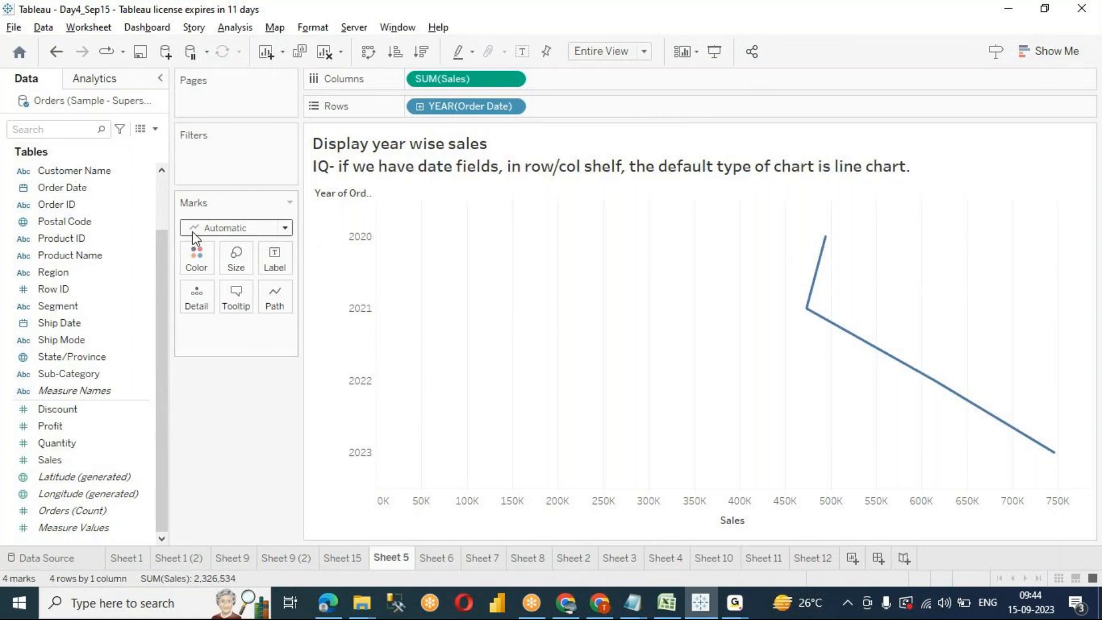
Step: Change the Sheet 5 mark type to Bar and show the sales labels on the bars
left_click(255, 234)
key("Escape")
left_click(519, 62)
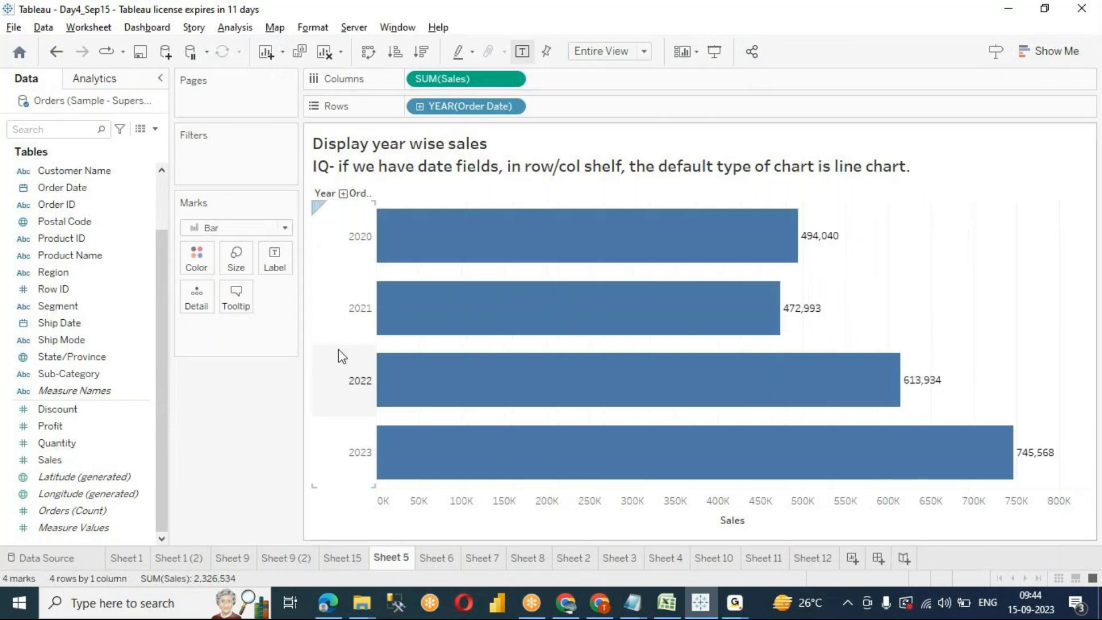
mouse_move(699, 292)
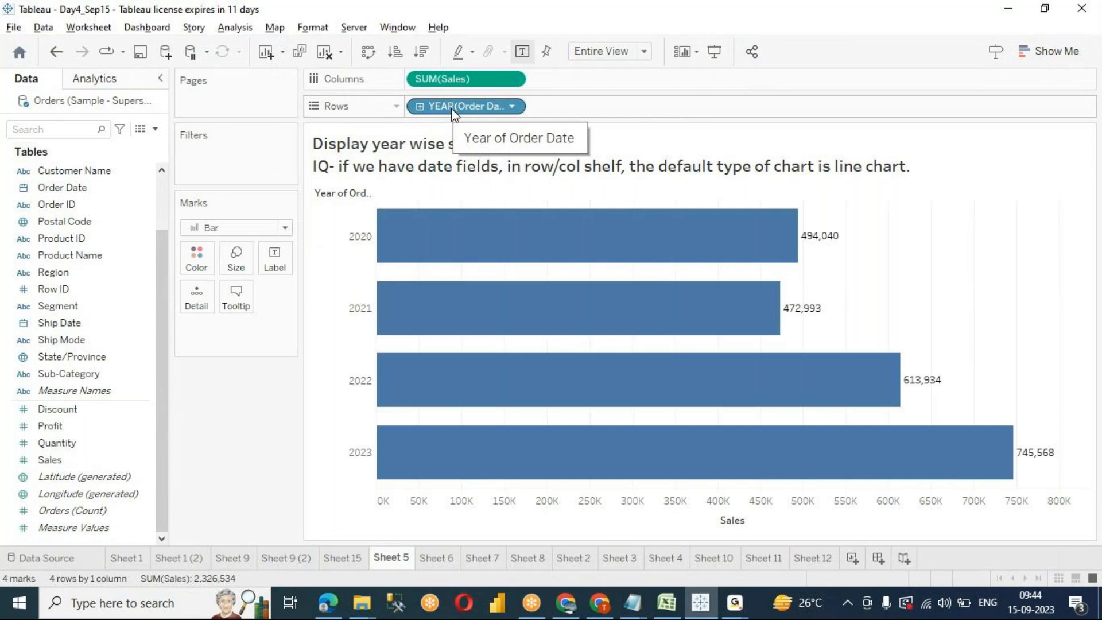
Step: On Sheet 6, search the fields for "date", add Order Date to Rows, and clear the search
left_click(428, 559)
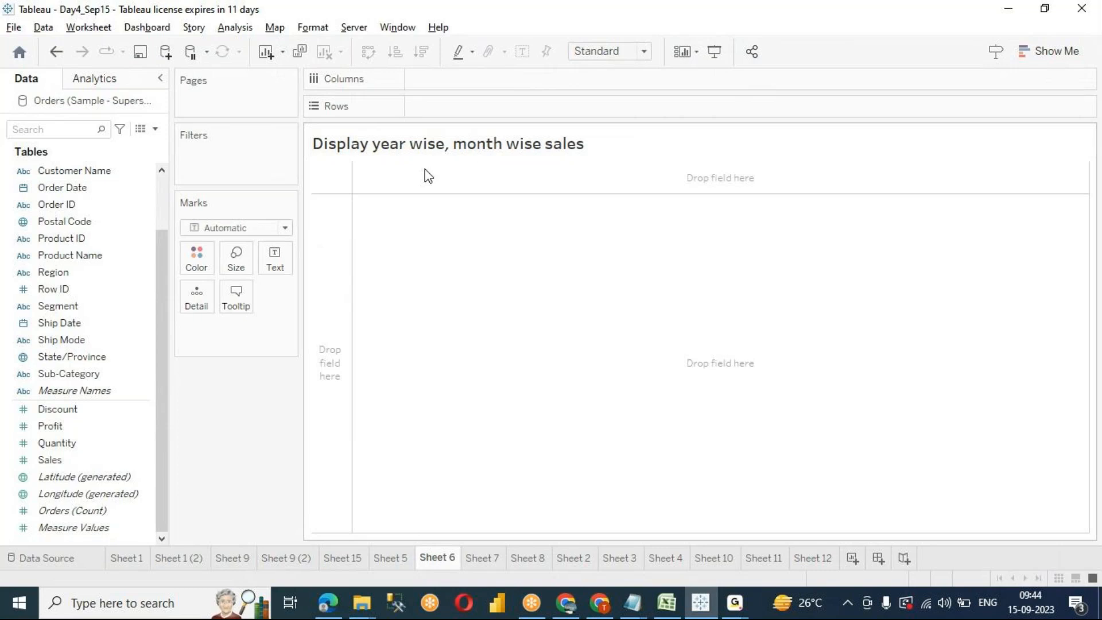
left_click(393, 561)
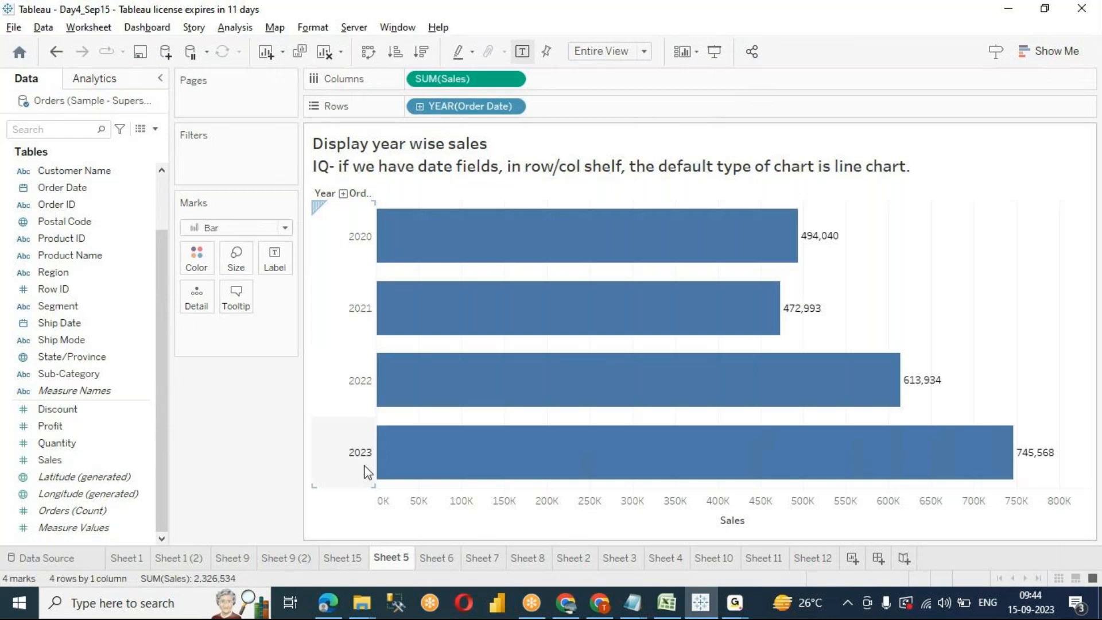
left_click(431, 560)
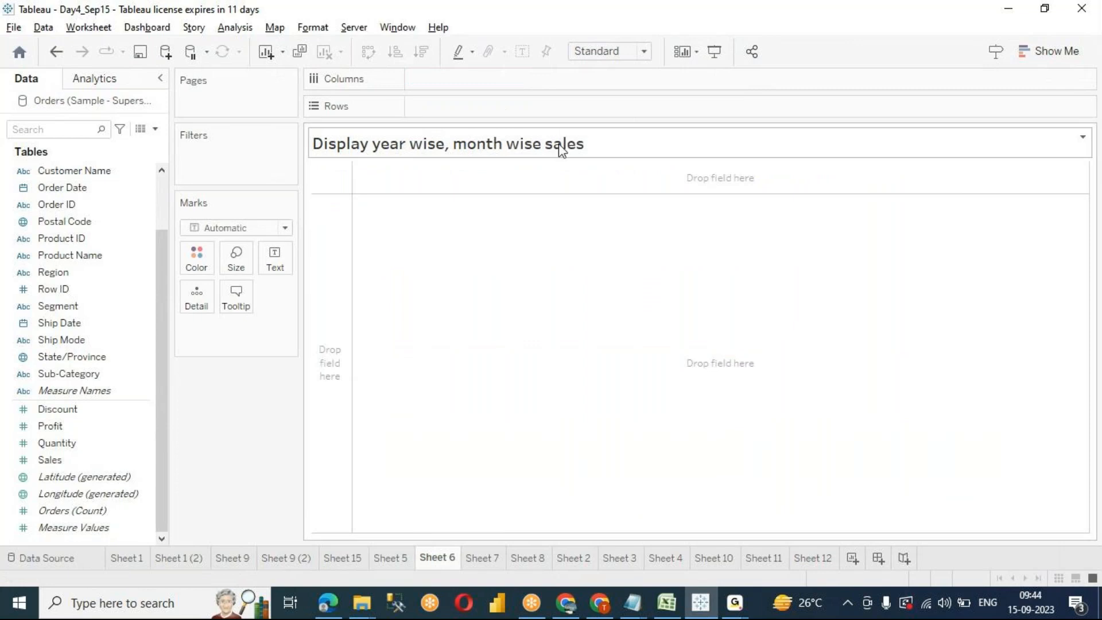
left_click(73, 134)
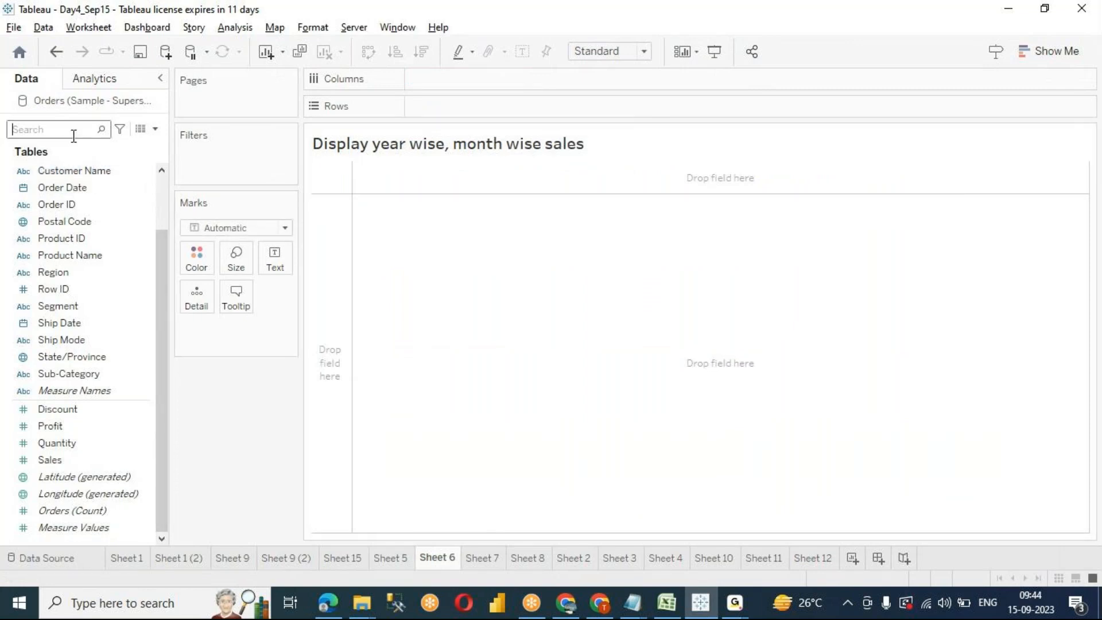
type("date")
left_click(62, 178)
left_click_drag(62, 179, 505, 103)
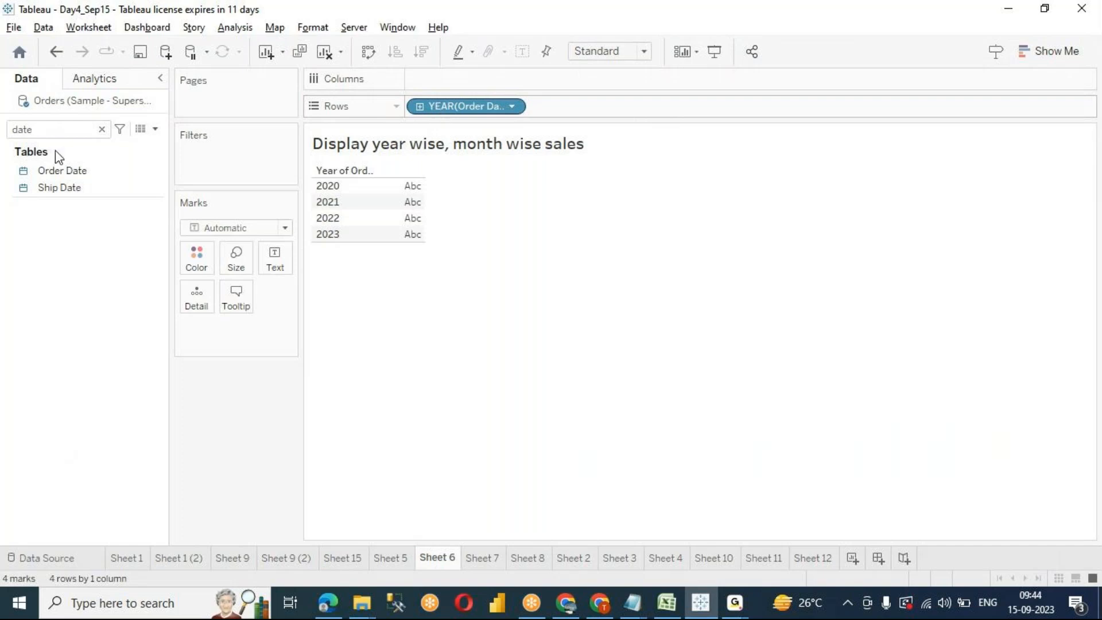
left_click(102, 130)
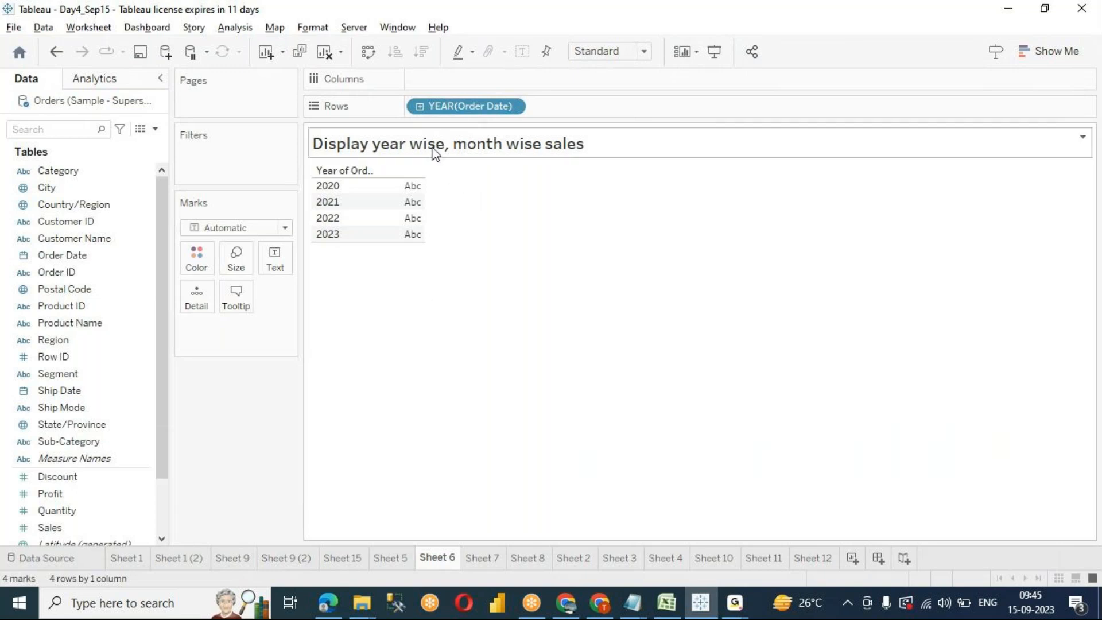
Step: Drill Order Date in Rows down through quarter, month and day, and collapse it back to year
left_click(420, 106)
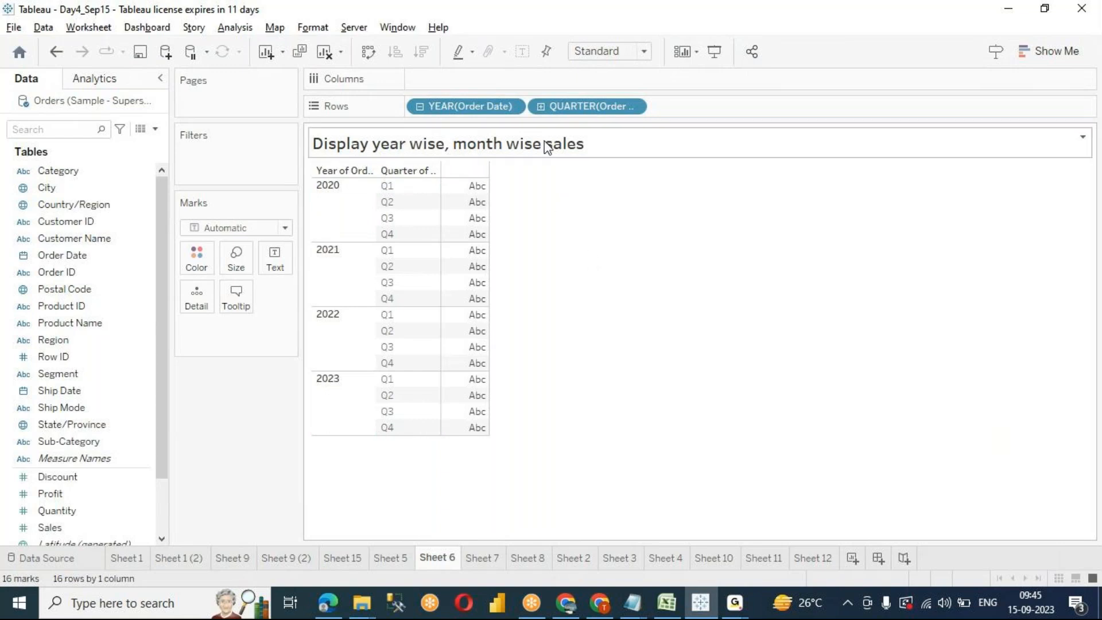
left_click(540, 108)
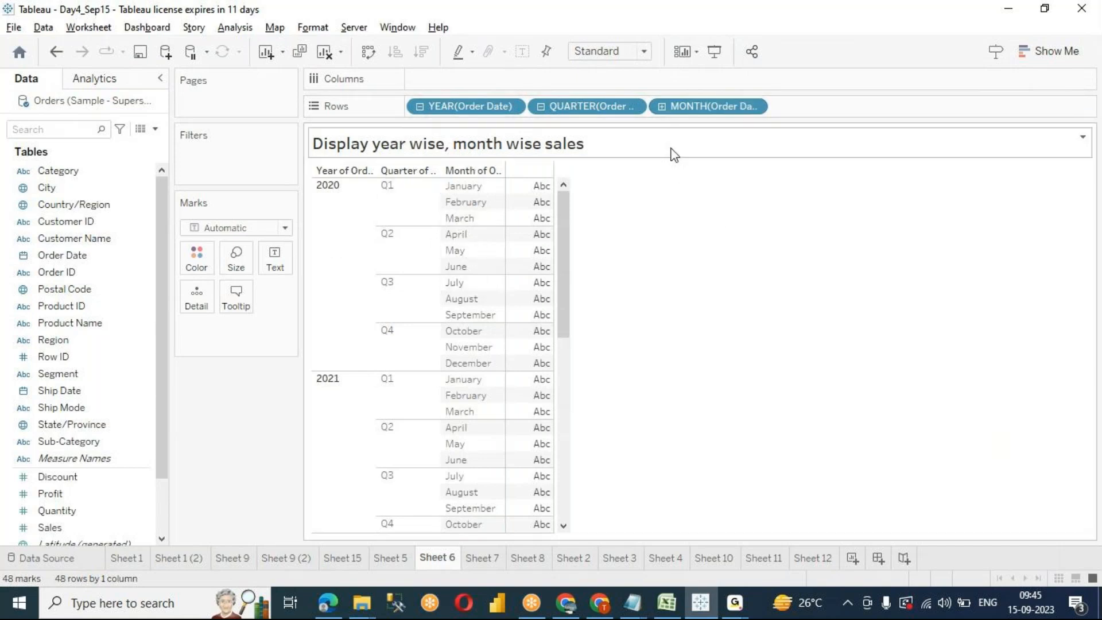
left_click(662, 106)
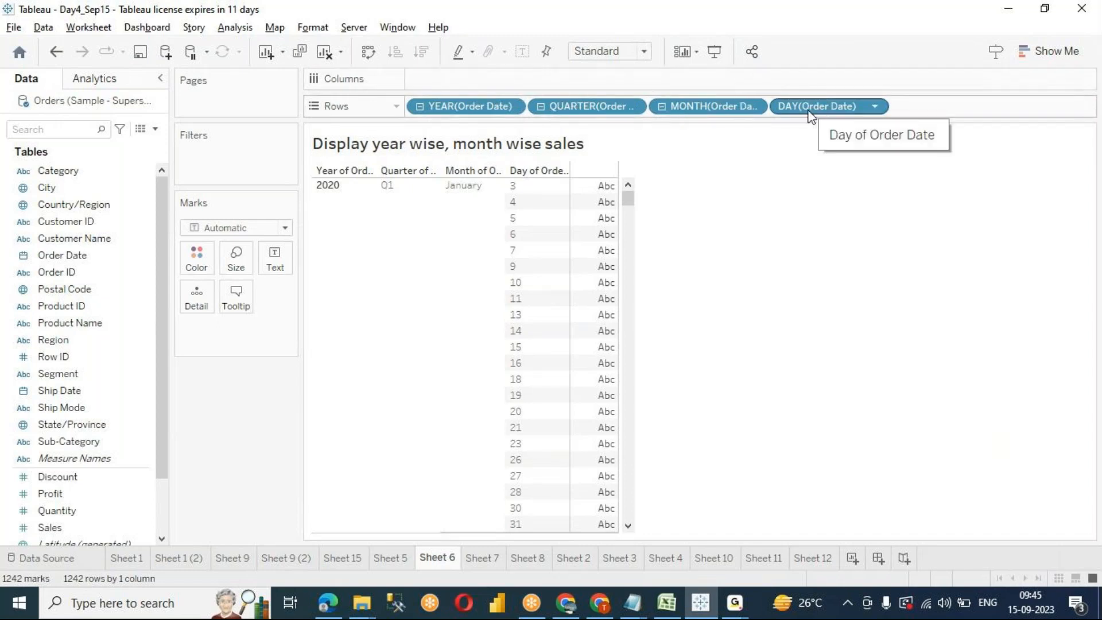
left_click(661, 106)
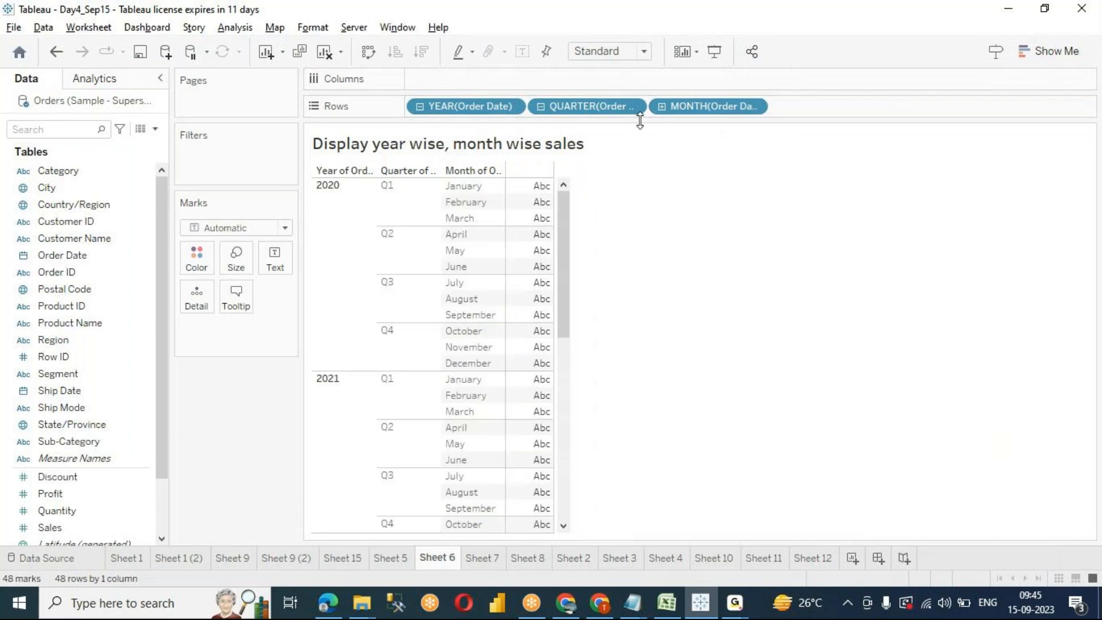
left_click(541, 106)
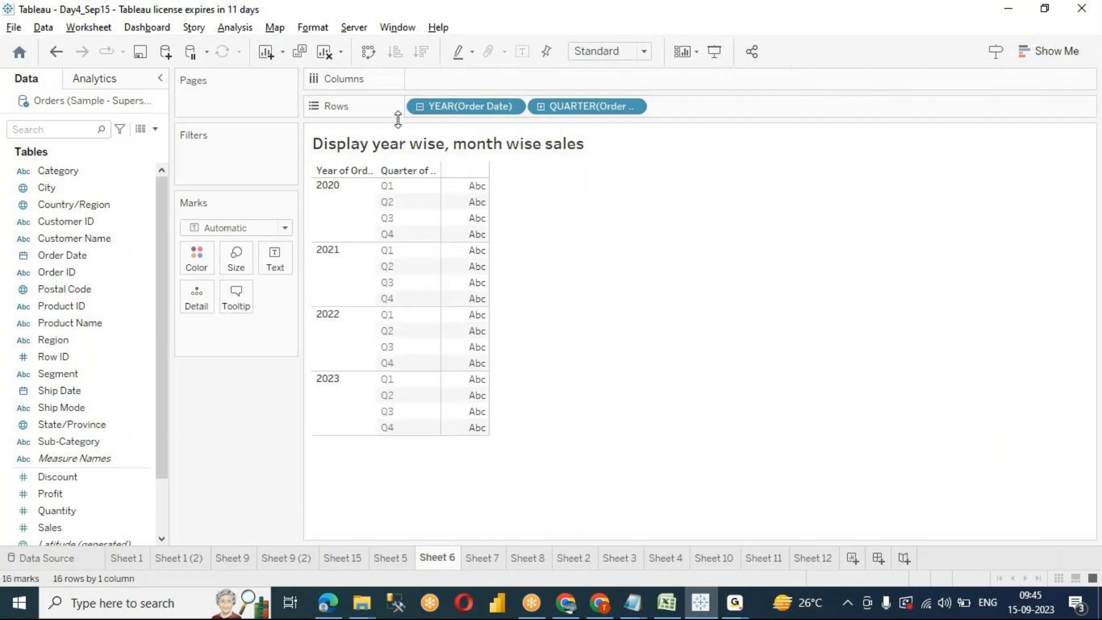
left_click(419, 107)
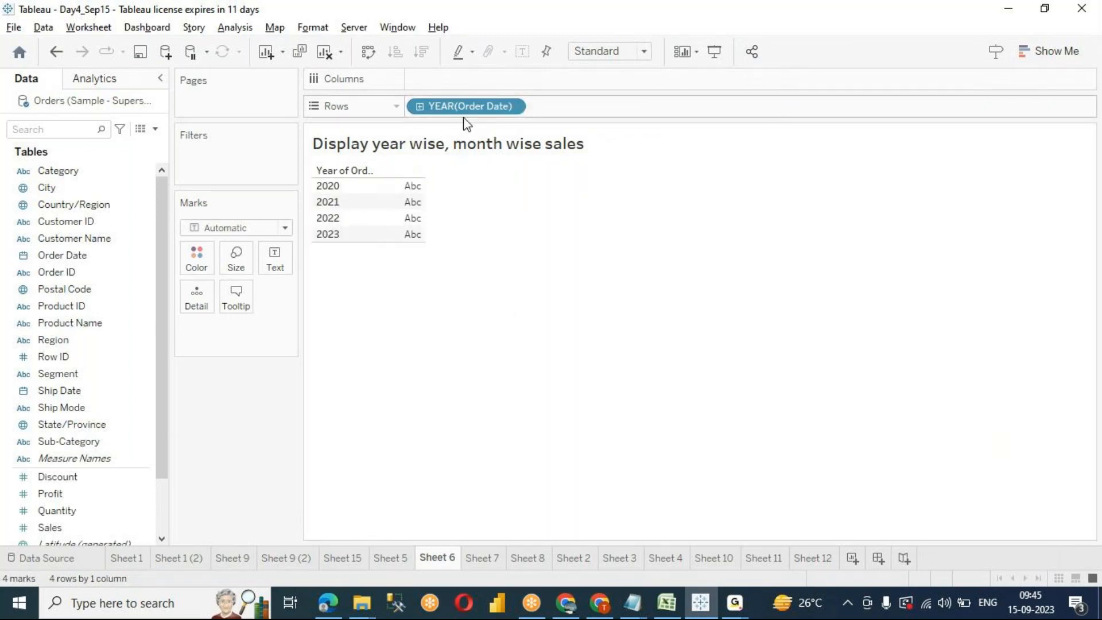
Step: Expand Order Date in Rows to quarter, month and day, and look over the date options of the day field
left_click(420, 107)
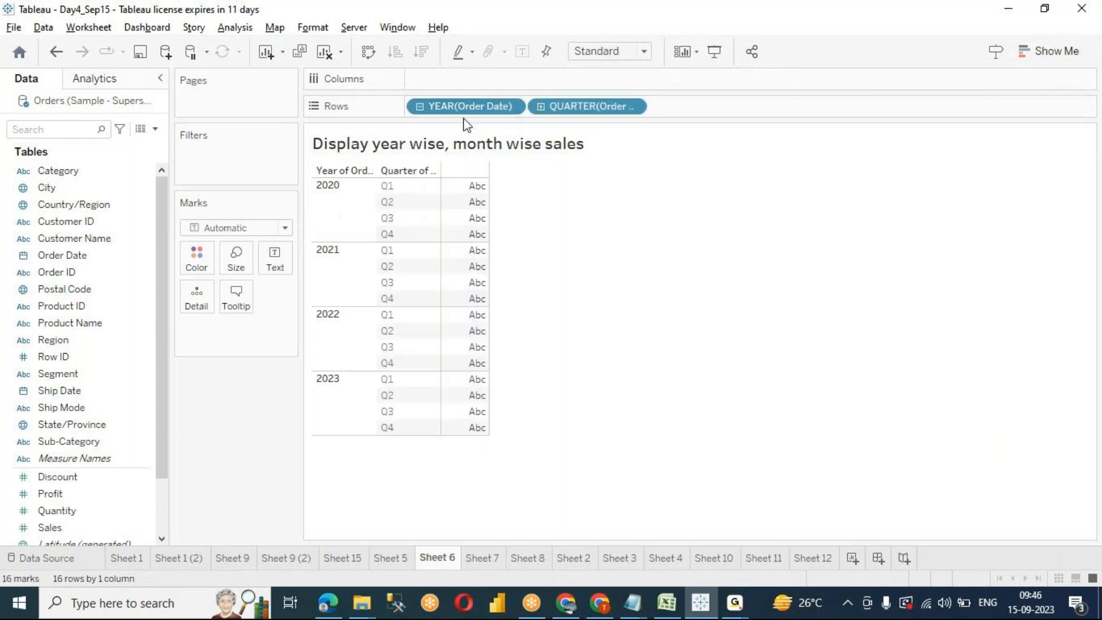
left_click(540, 106)
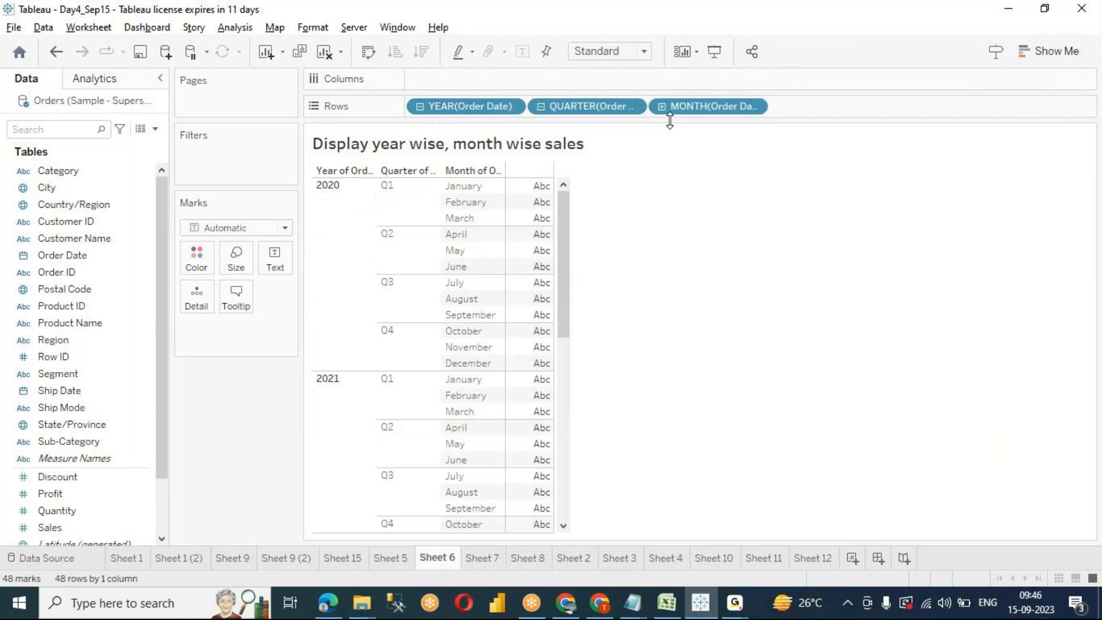
left_click(662, 106)
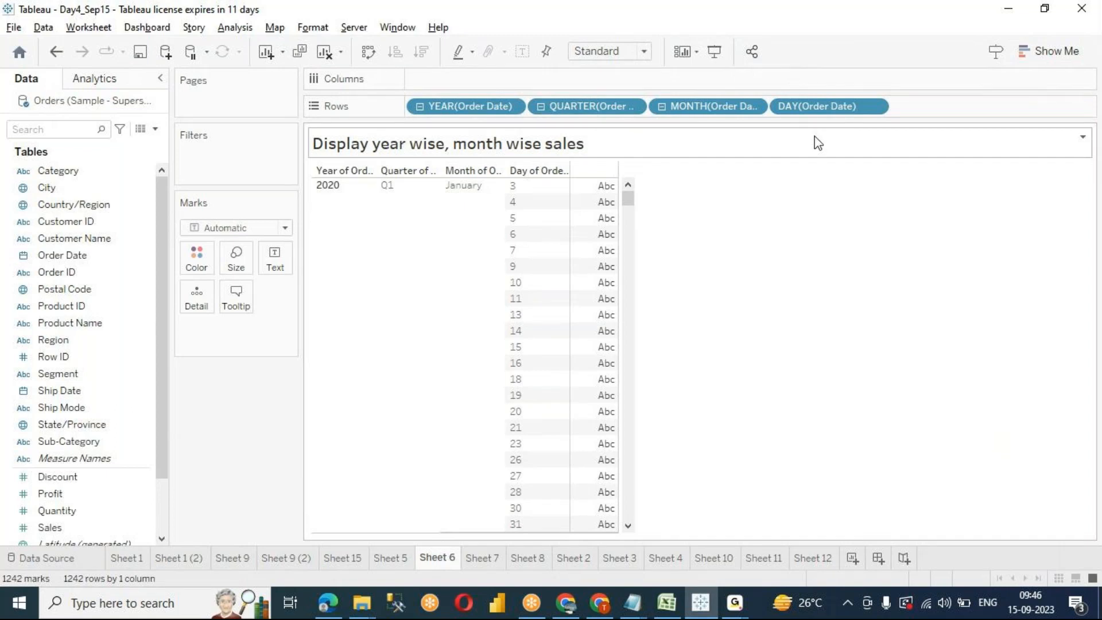
left_click(876, 107)
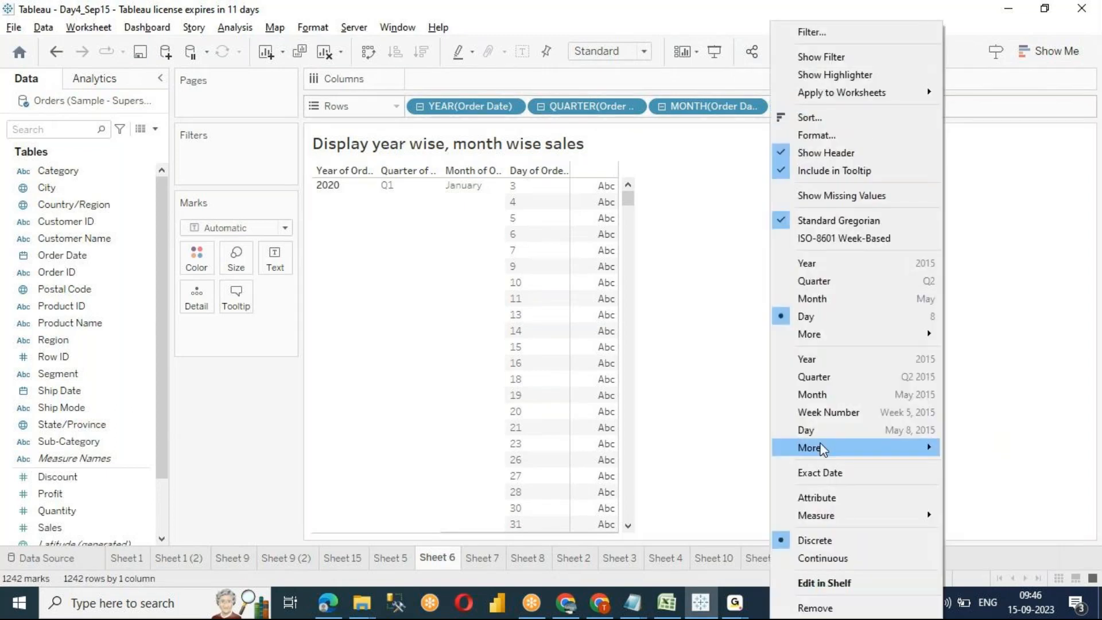
left_click(991, 289)
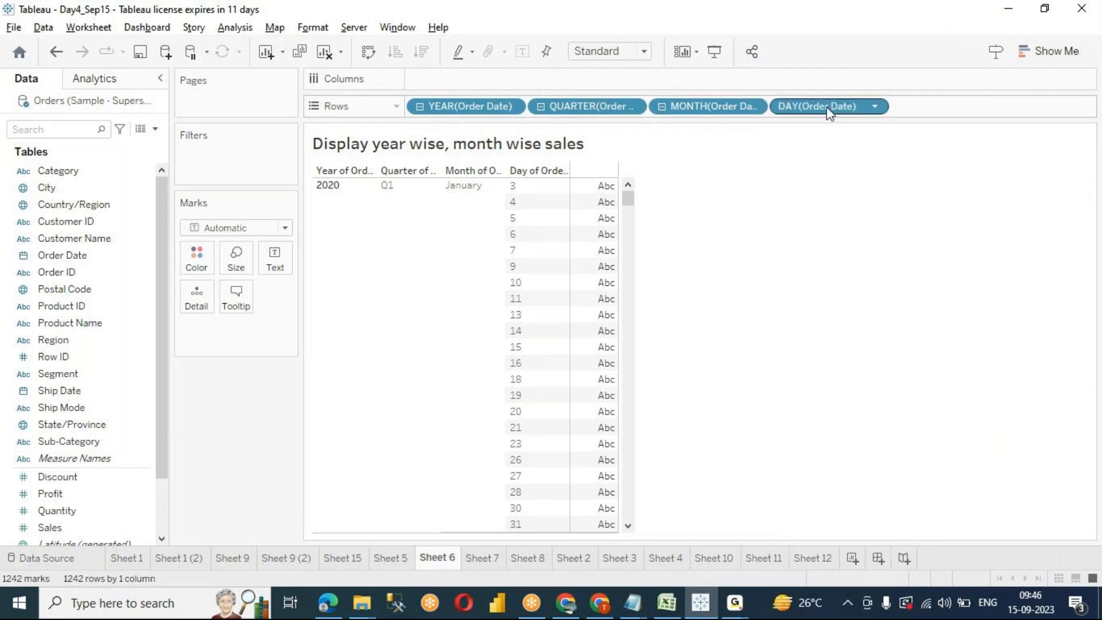
Step: Remove the day and quarter of Order Date from Rows and add Sales to Columns
left_click_drag(826, 105, 239, 394)
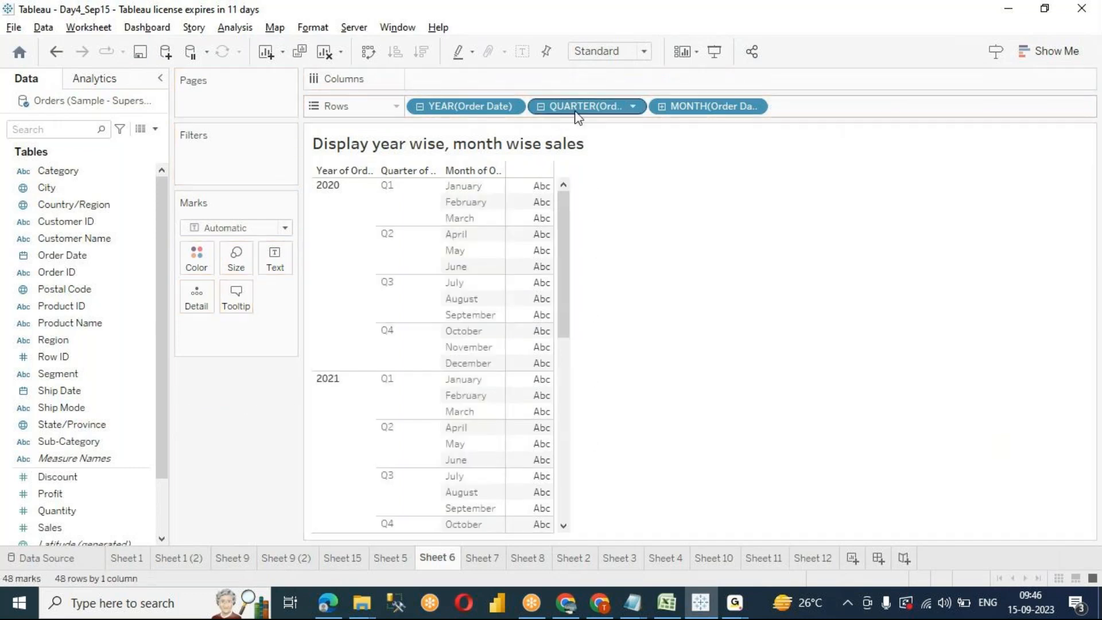
left_click_drag(584, 109, 271, 344)
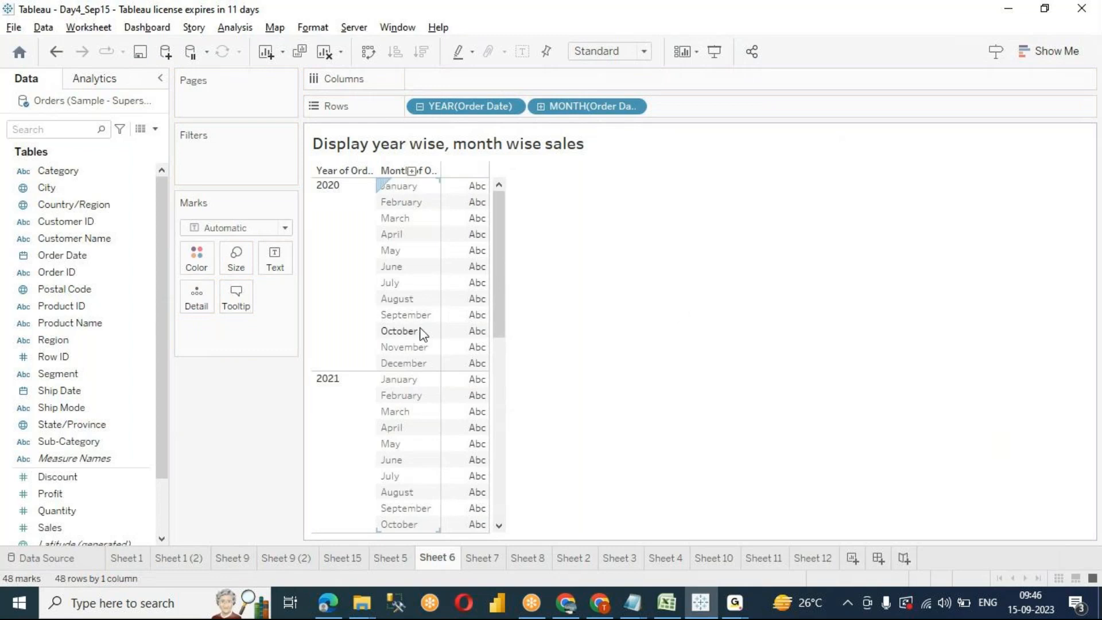
left_click(118, 275)
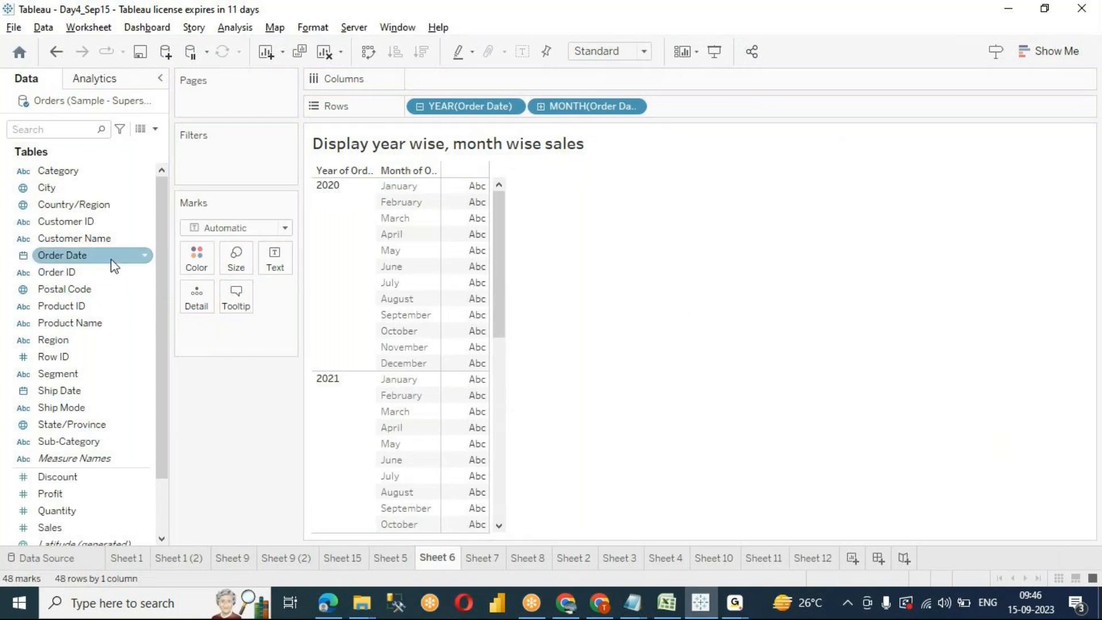
scroll(75, 379, "down", 2)
left_click_drag(68, 454, 428, 80)
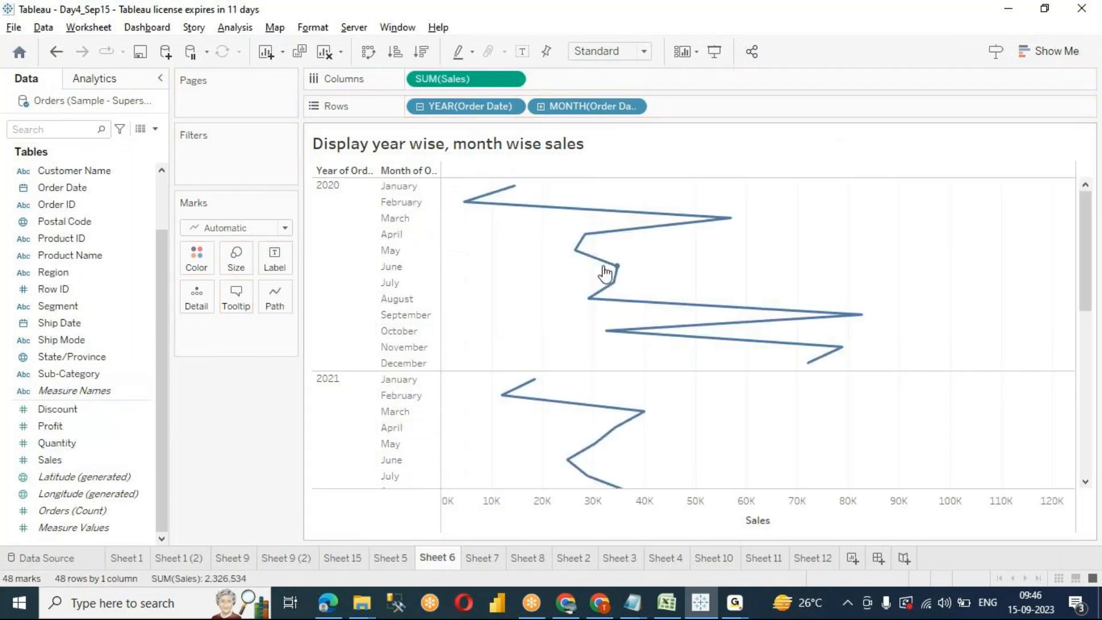
mouse_move(618, 302)
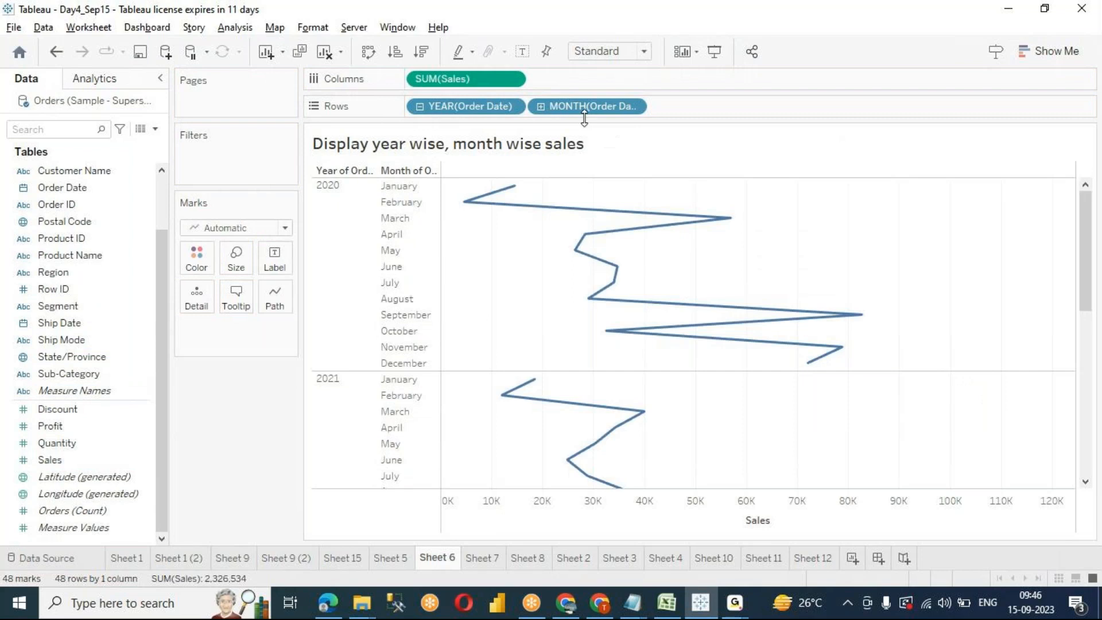
Step: Change the Sheet 6 mark type to Bar and show the sales labels for every month
left_click(241, 228)
left_click(211, 264)
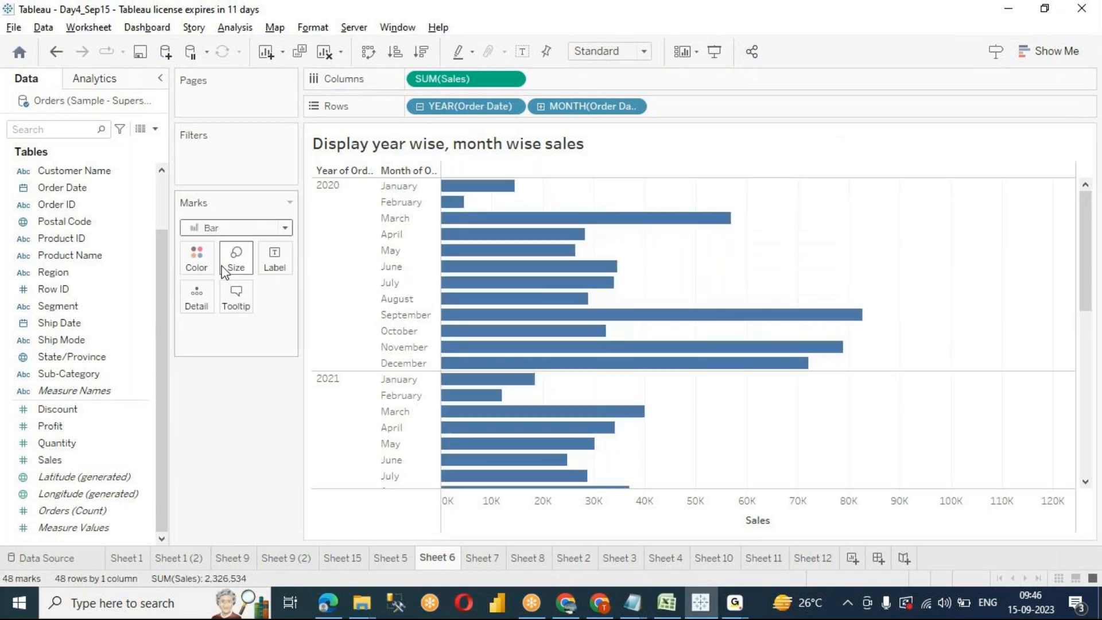
left_click(523, 55)
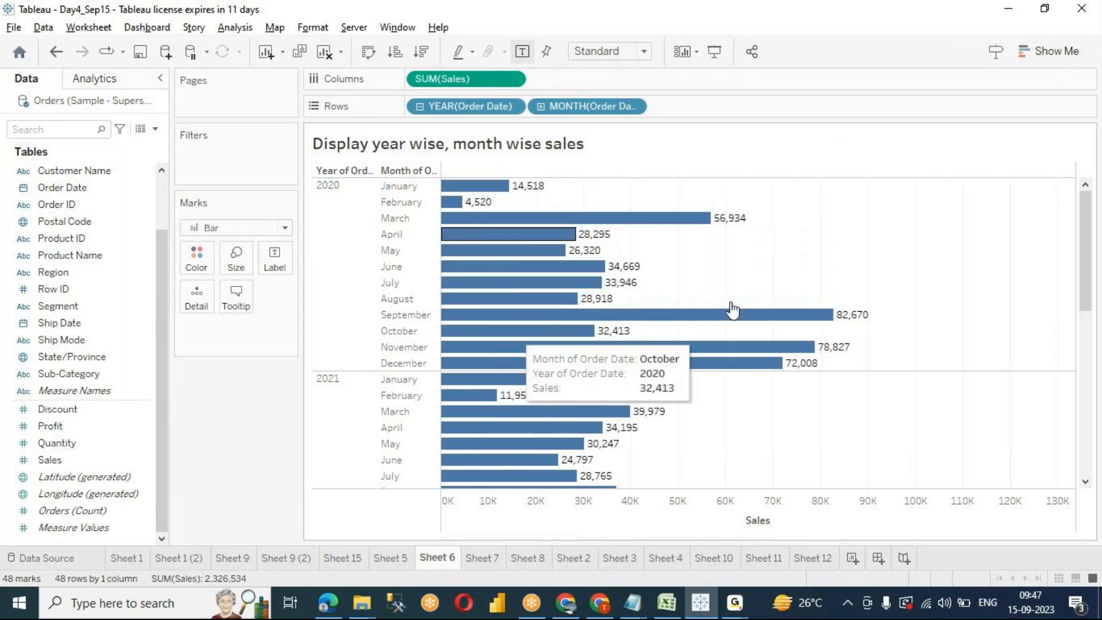
scroll(1084, 225, "down", 5)
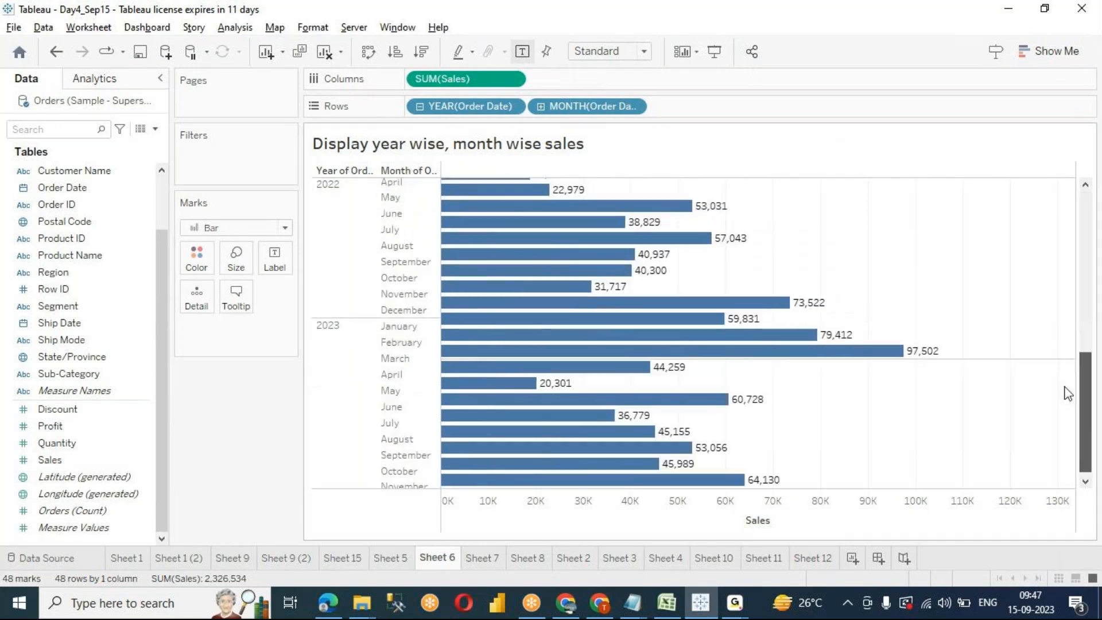
scroll(1063, 229, "up", 3)
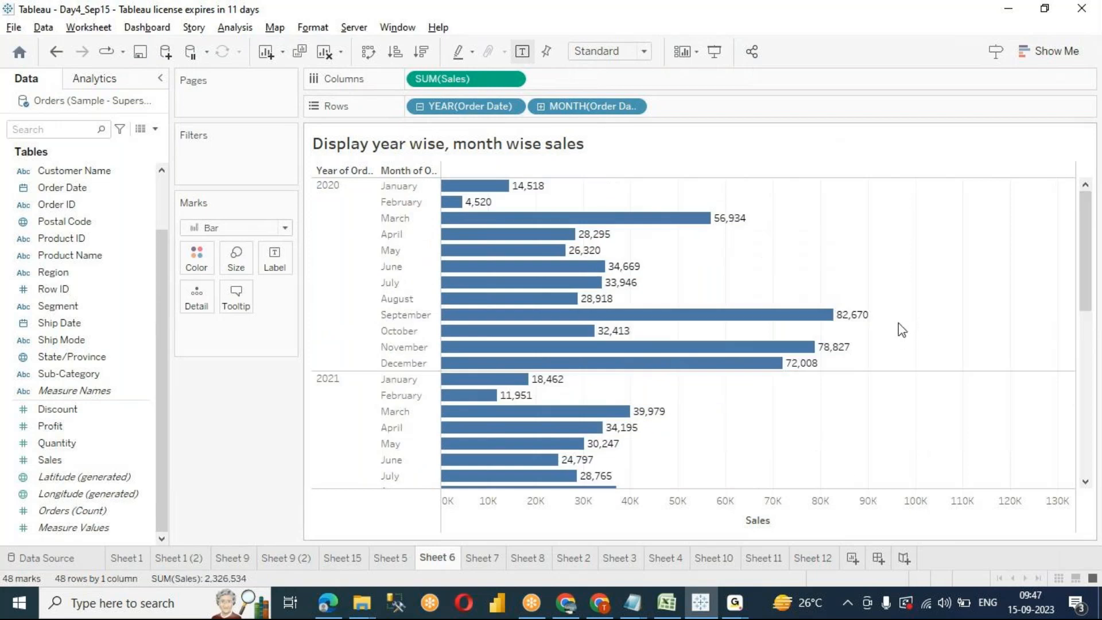
Step: Copy the formatting of Sheet 1 and paste it onto Sheet 6
left_click(131, 554)
right_click(131, 554)
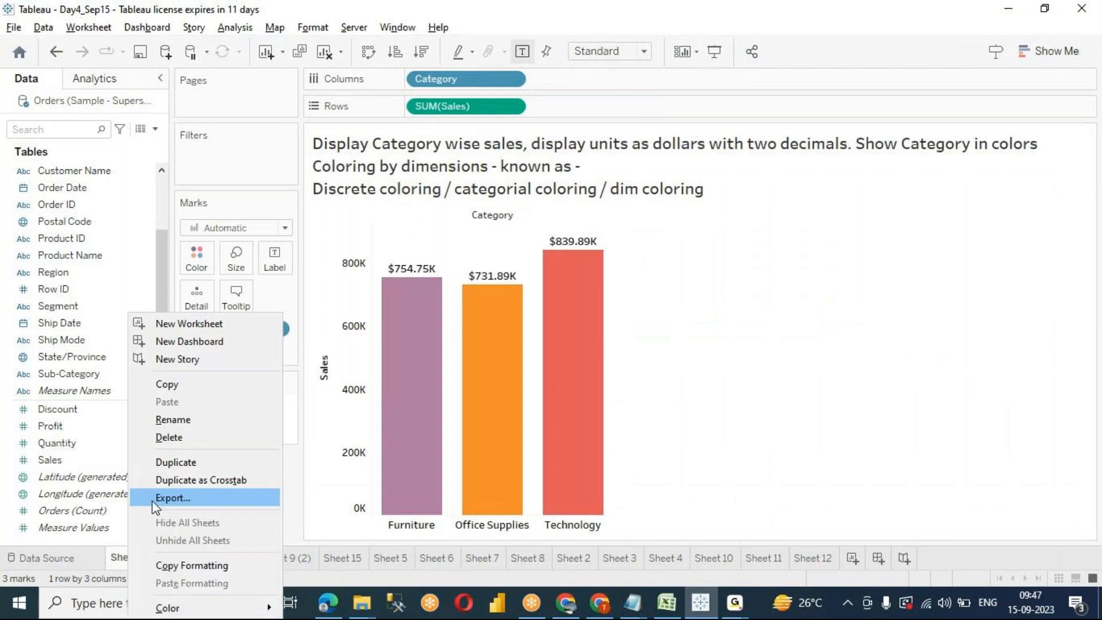
key("Escape")
left_click(427, 560)
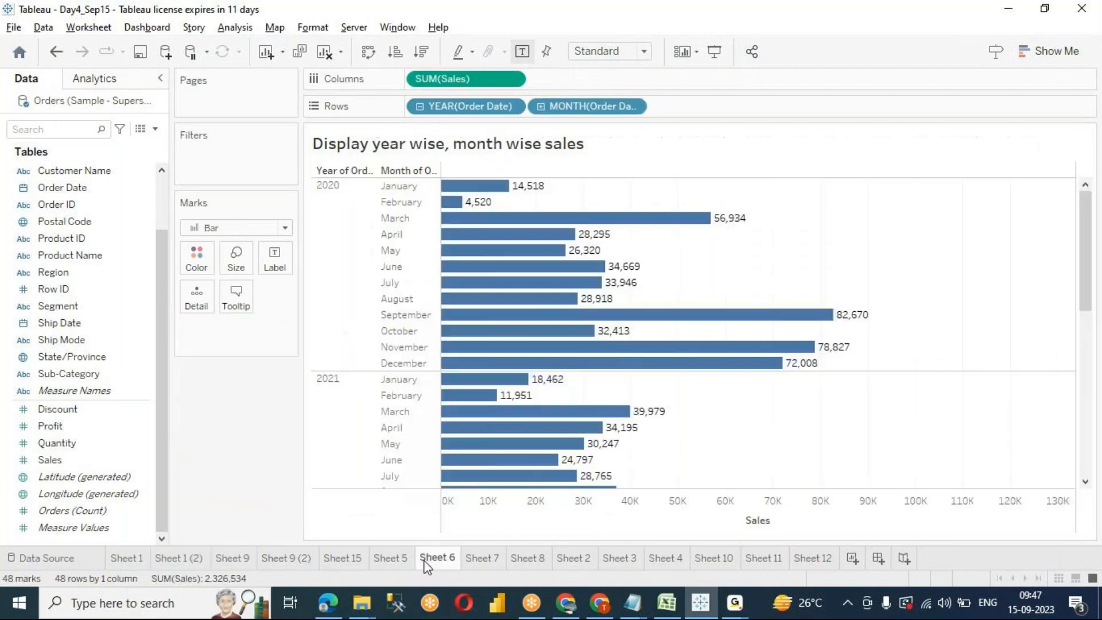
right_click(426, 562)
left_click(481, 521)
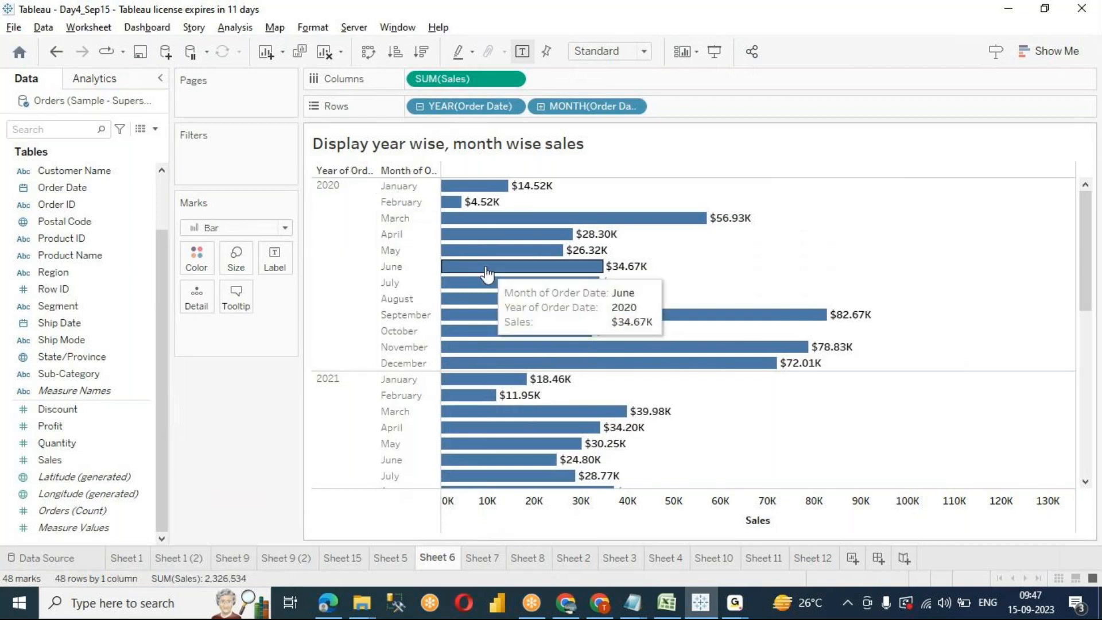
Step: Format the header font of the year of Order Date in Rows as bold and black
right_click(471, 109)
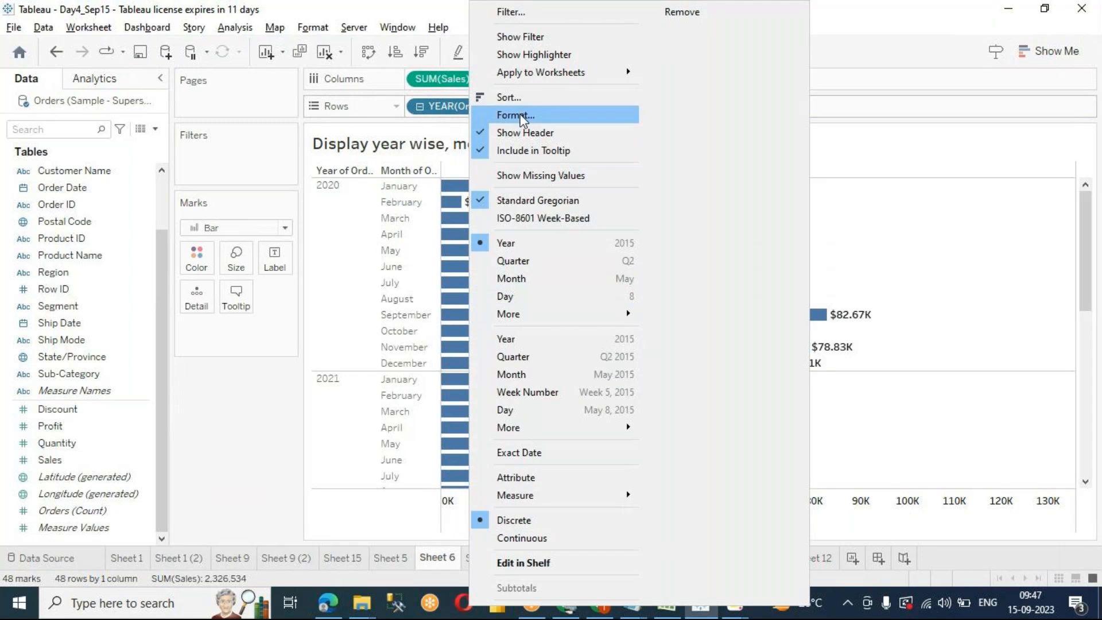
left_click(521, 117)
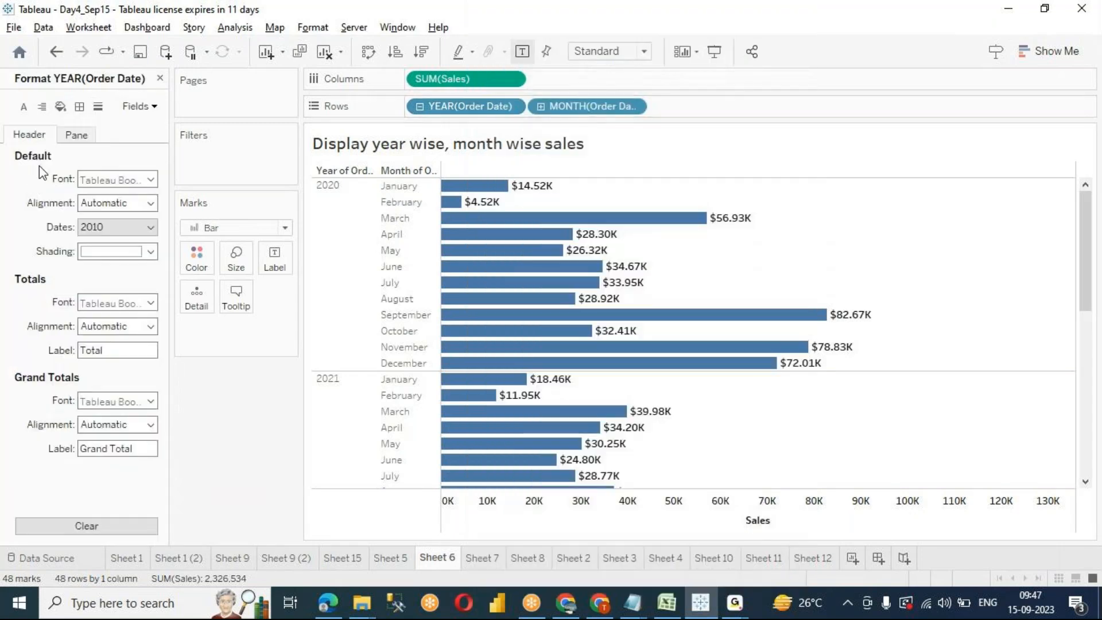
left_click(98, 183)
left_click(137, 224)
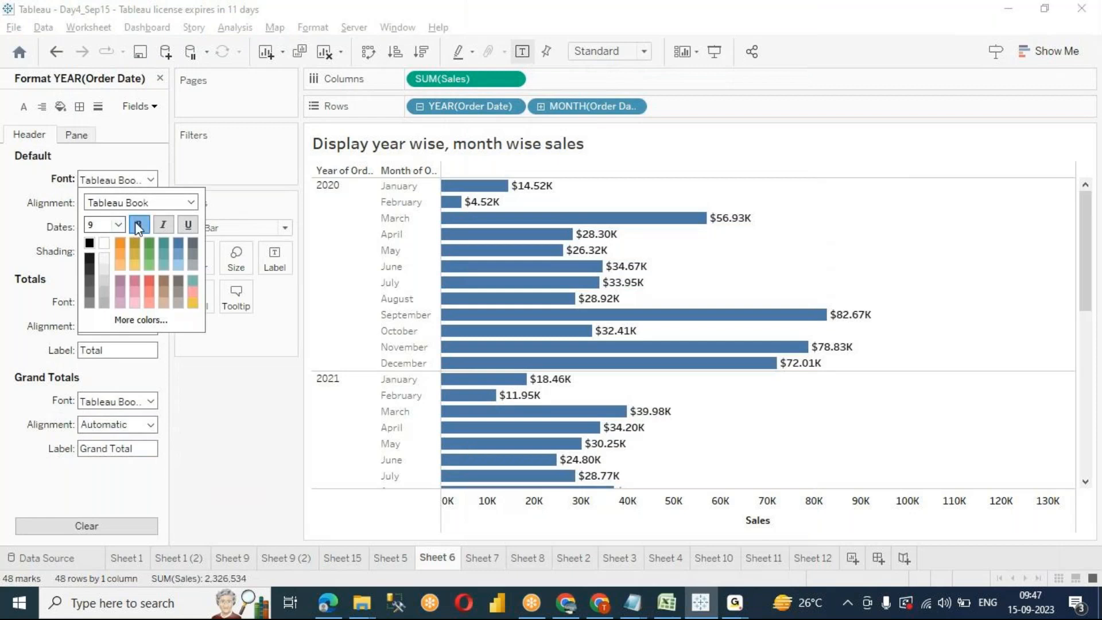
left_click(191, 203)
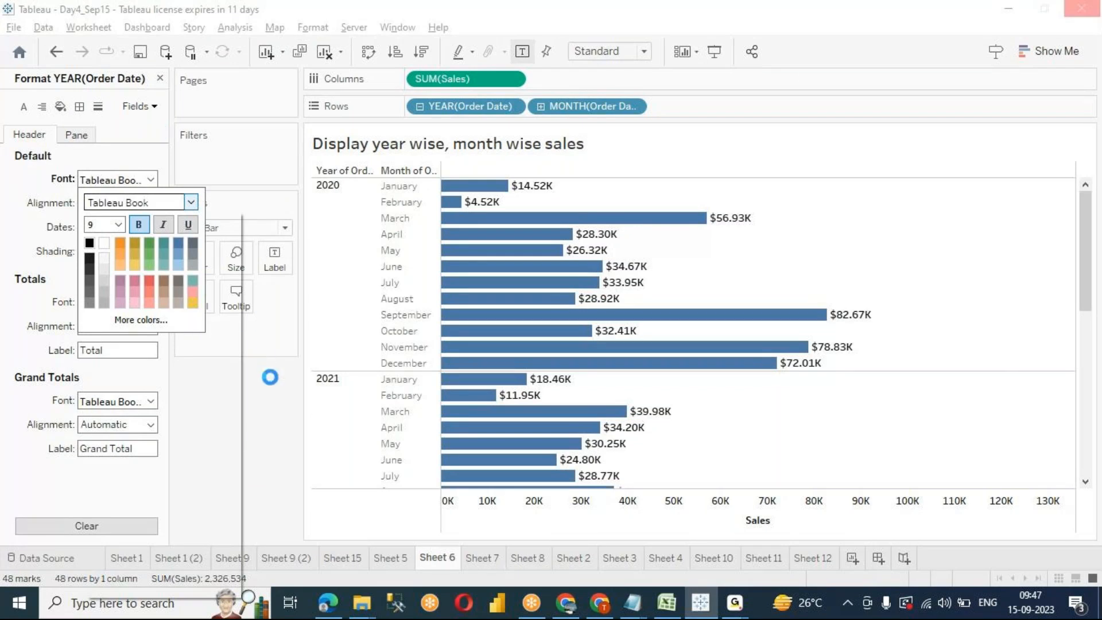
left_click(266, 376)
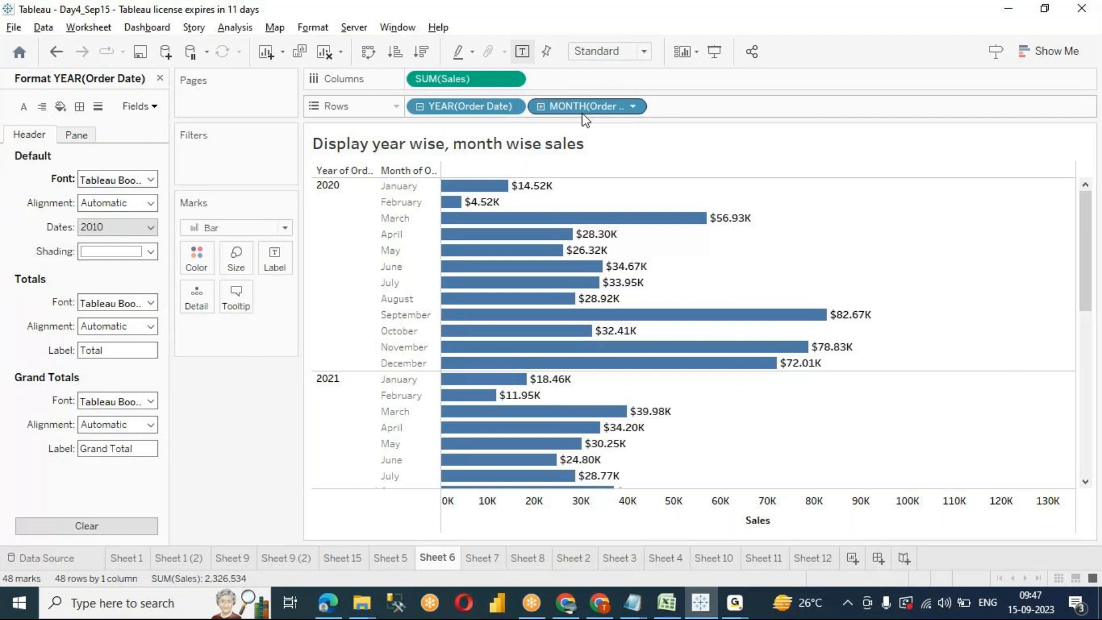
Step: Format the header font of the month of Order Date in Rows as bold and black
right_click(551, 107)
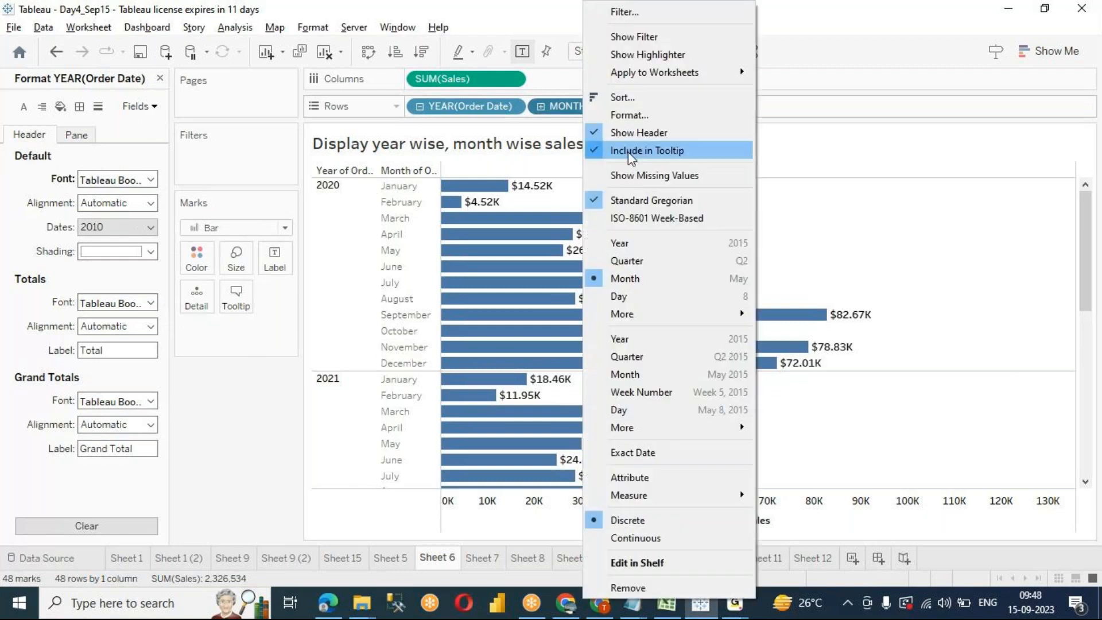
left_click(635, 114)
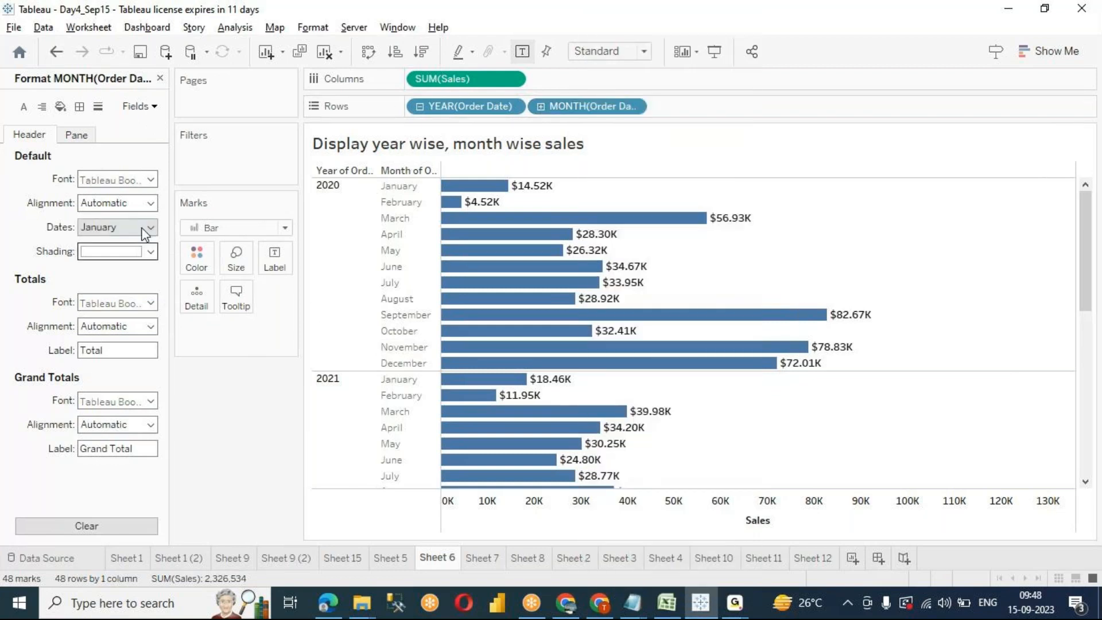
left_click(154, 107)
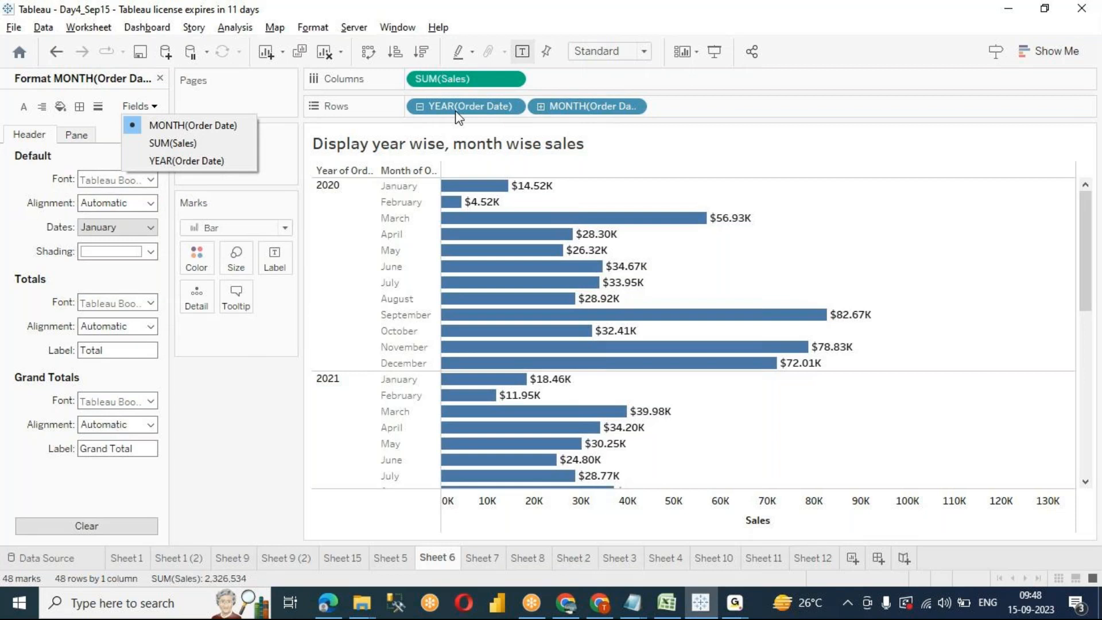
left_click(175, 126)
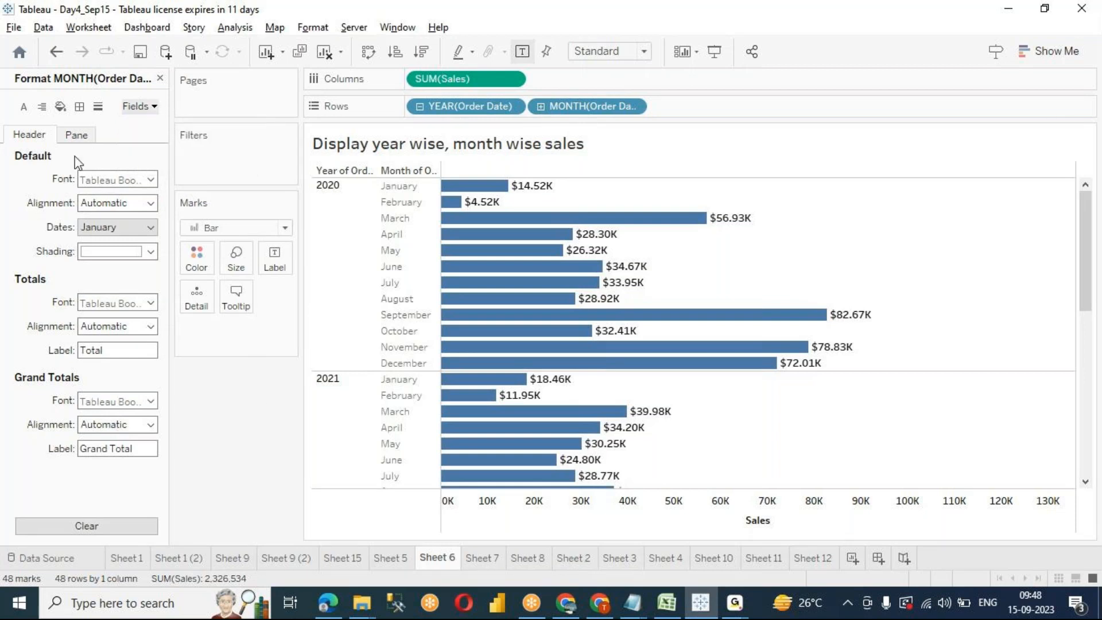
left_click(121, 181)
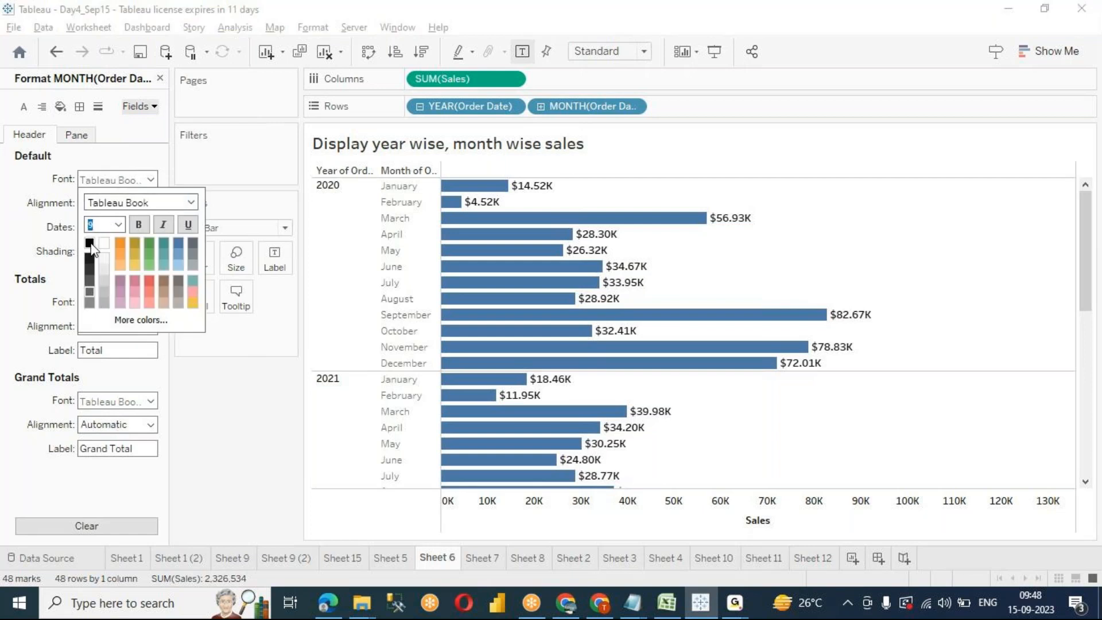
left_click(136, 225)
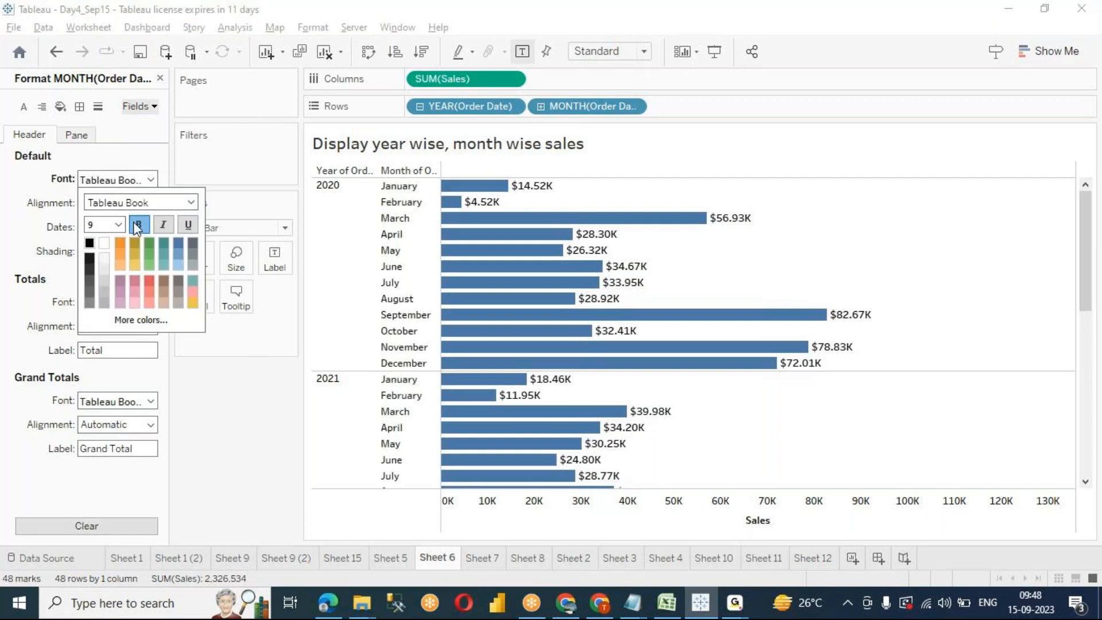
left_click(143, 106)
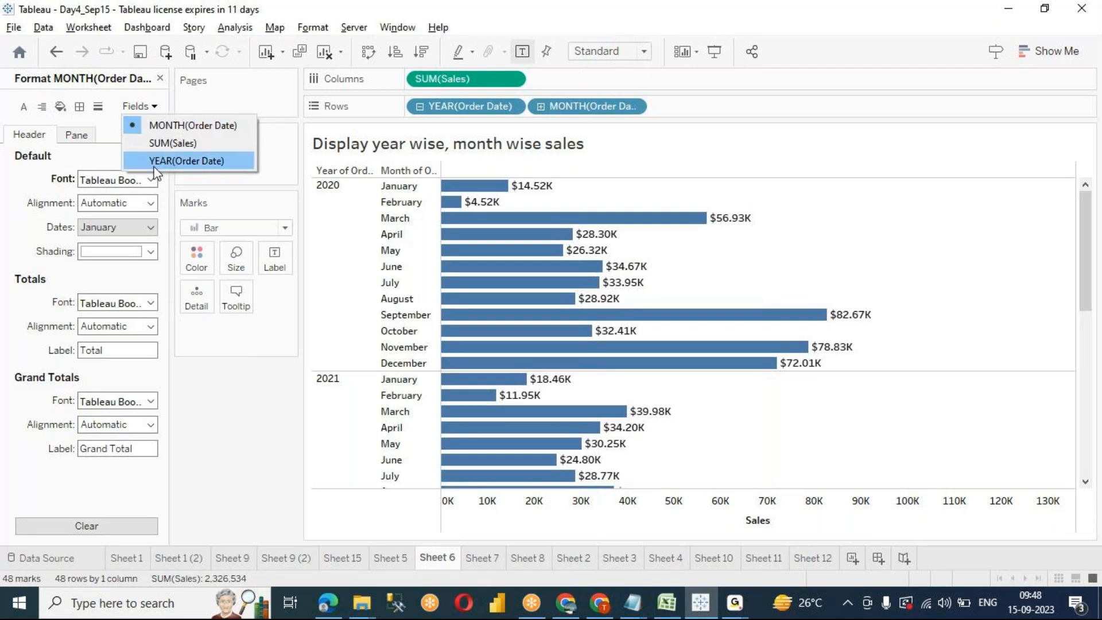
right_click(567, 102)
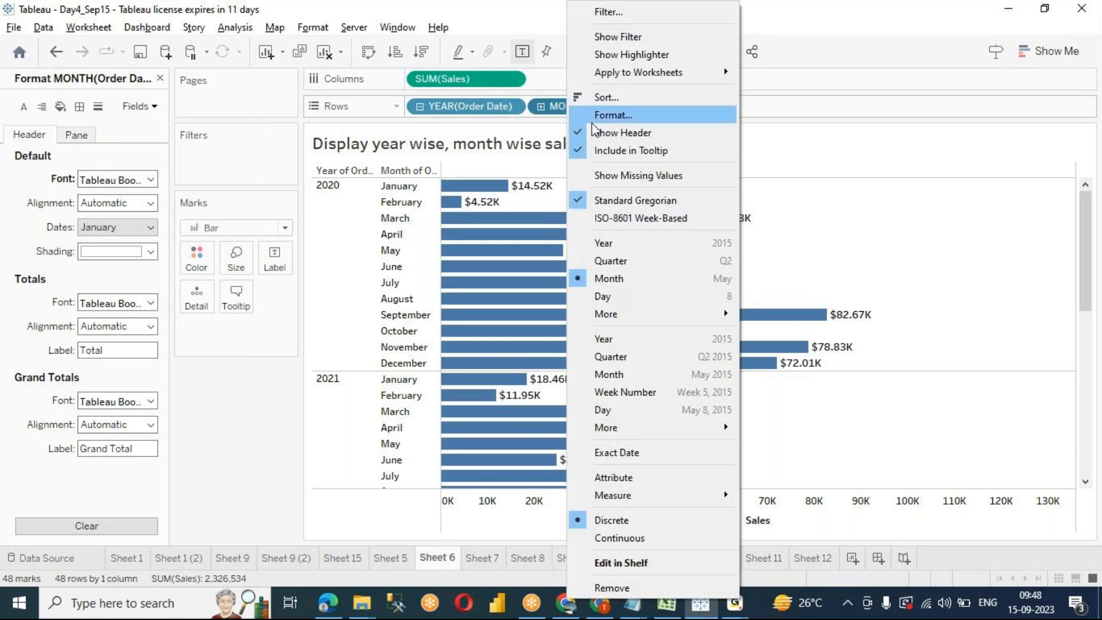
left_click(224, 361)
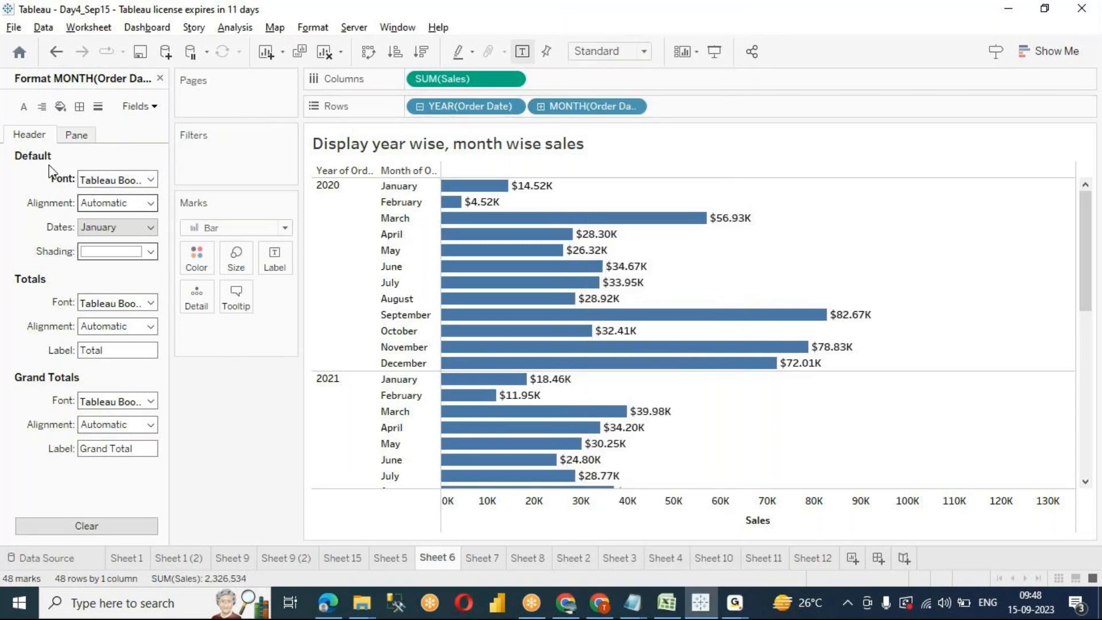
left_click(158, 104)
left_click(215, 433)
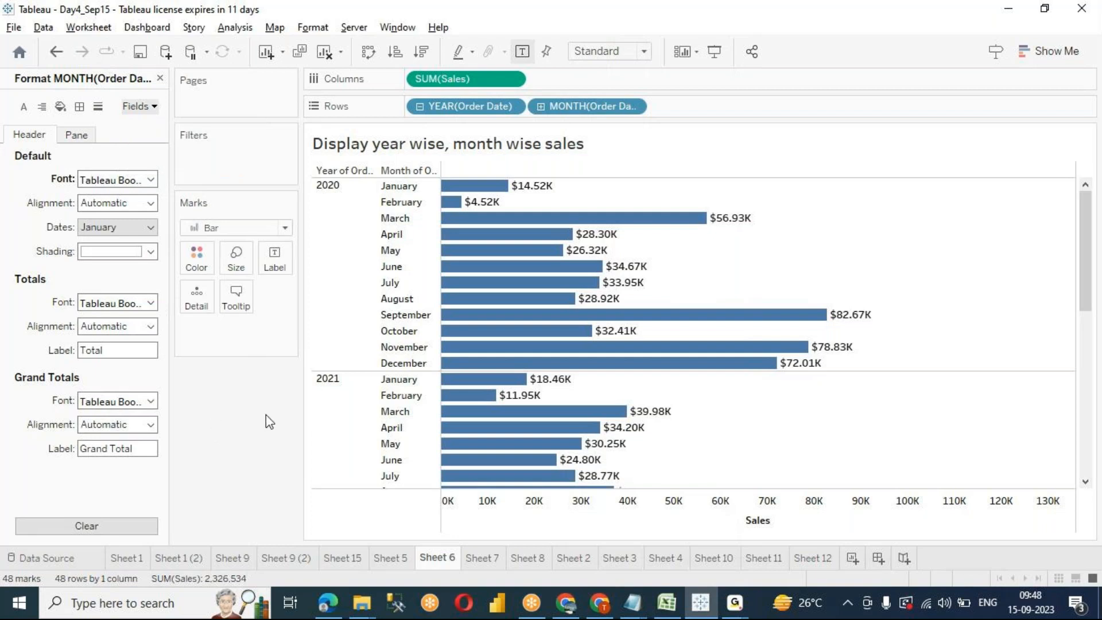
Step: Close the month formatting pane and save the workbook
left_click(161, 79)
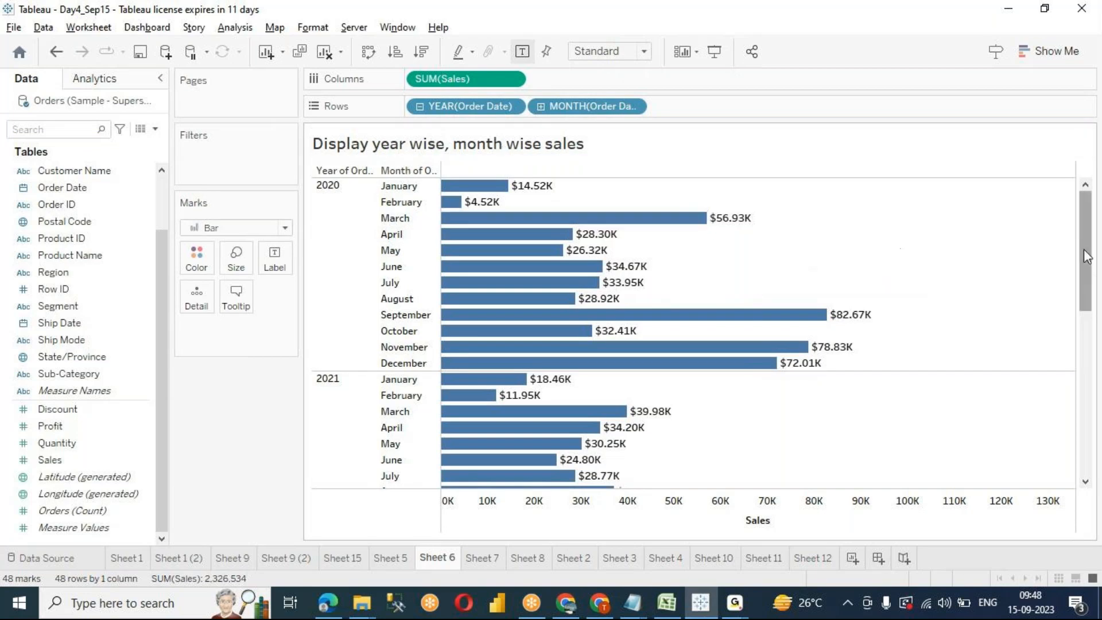
mouse_move(1089, 246)
left_mouse_down()
mouse_move(1091, 426)
mouse_move(1090, 264)
left_mouse_up()
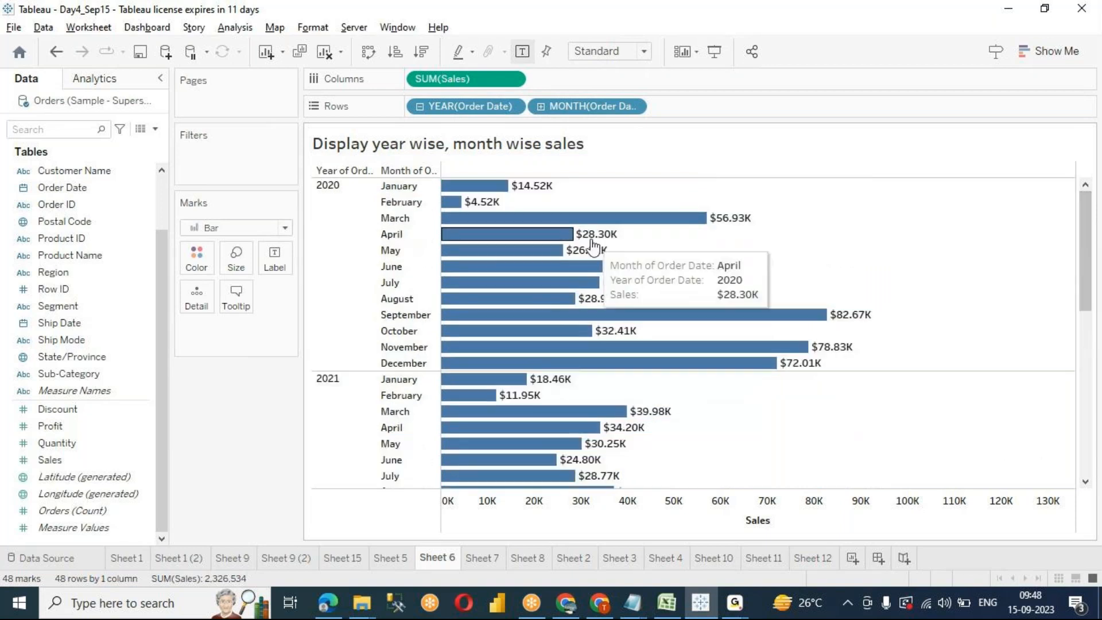
left_click(139, 52)
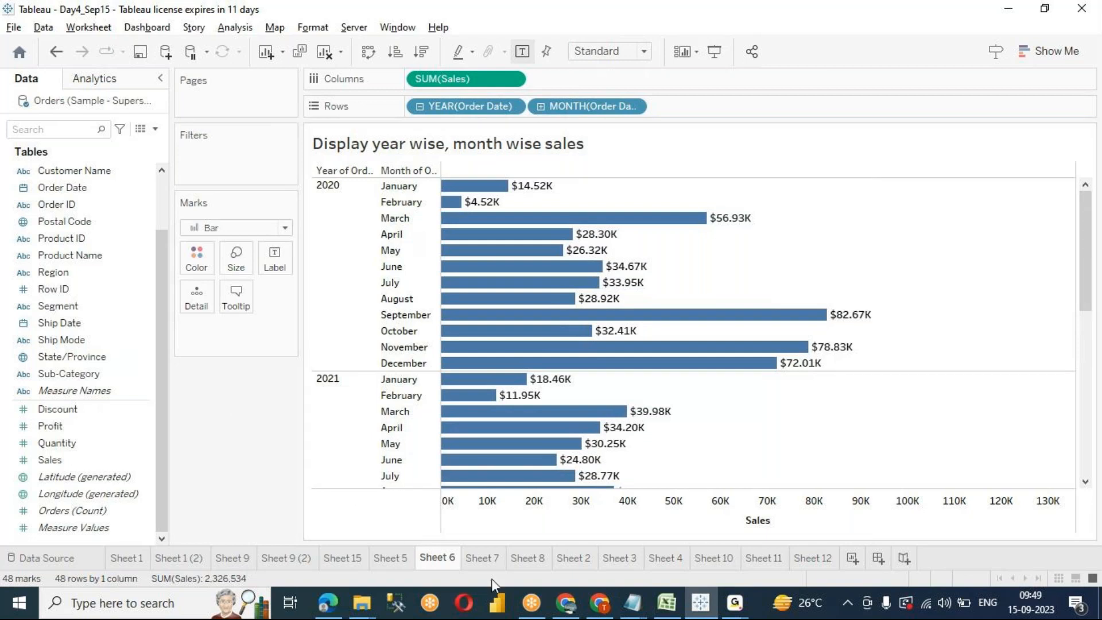
Step: Create a new worksheet and place the year of Order Date on Rows
left_click(853, 558)
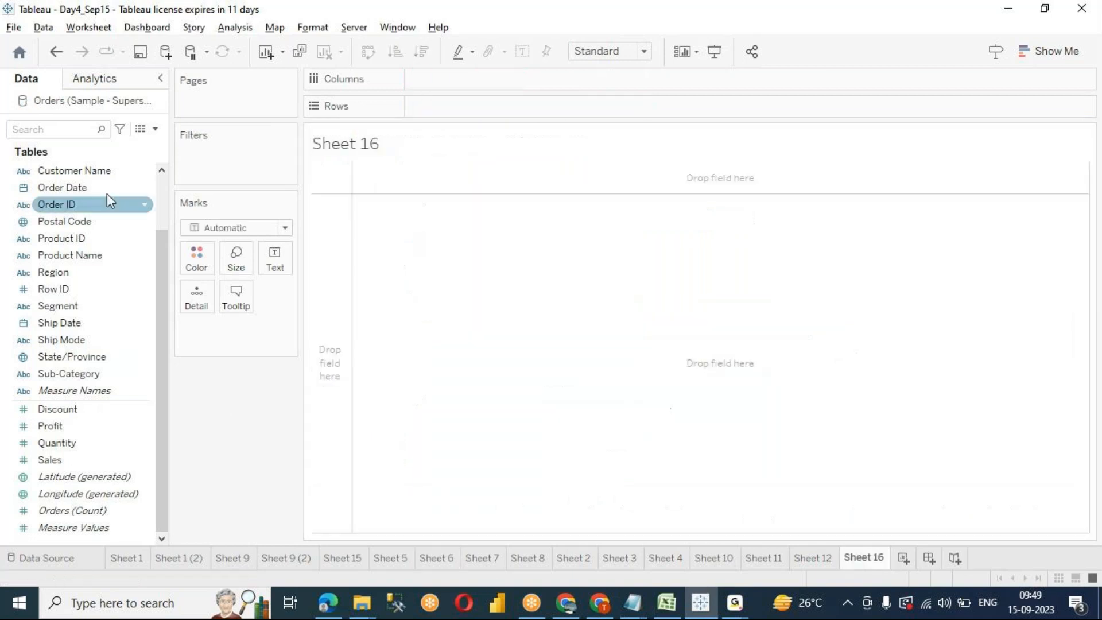
left_click(80, 189)
left_click_drag(82, 194, 497, 107)
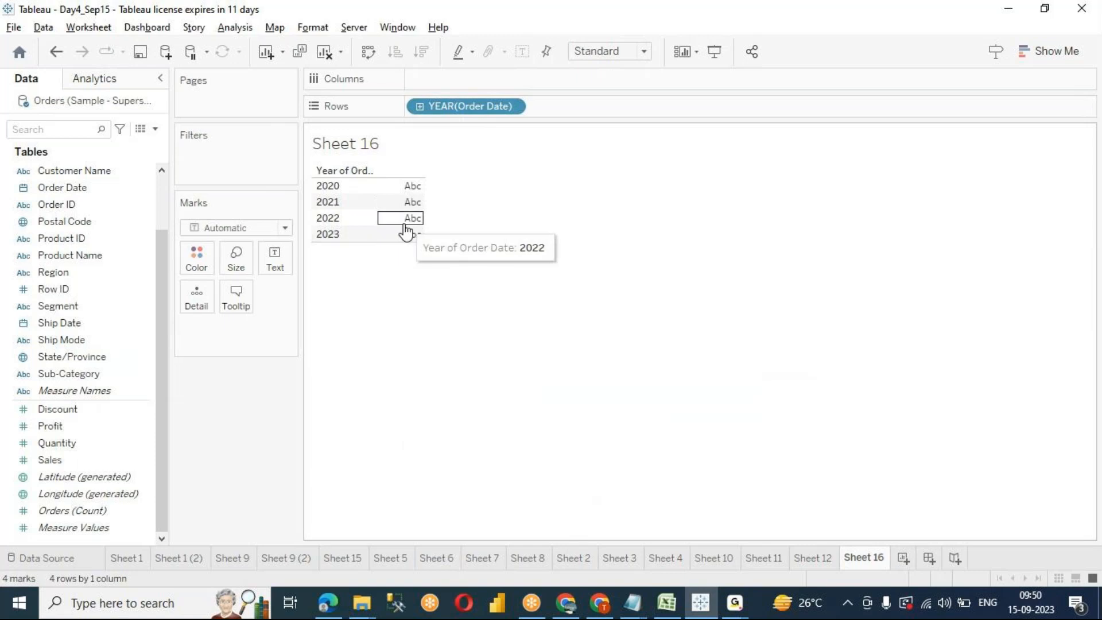
left_click(70, 357)
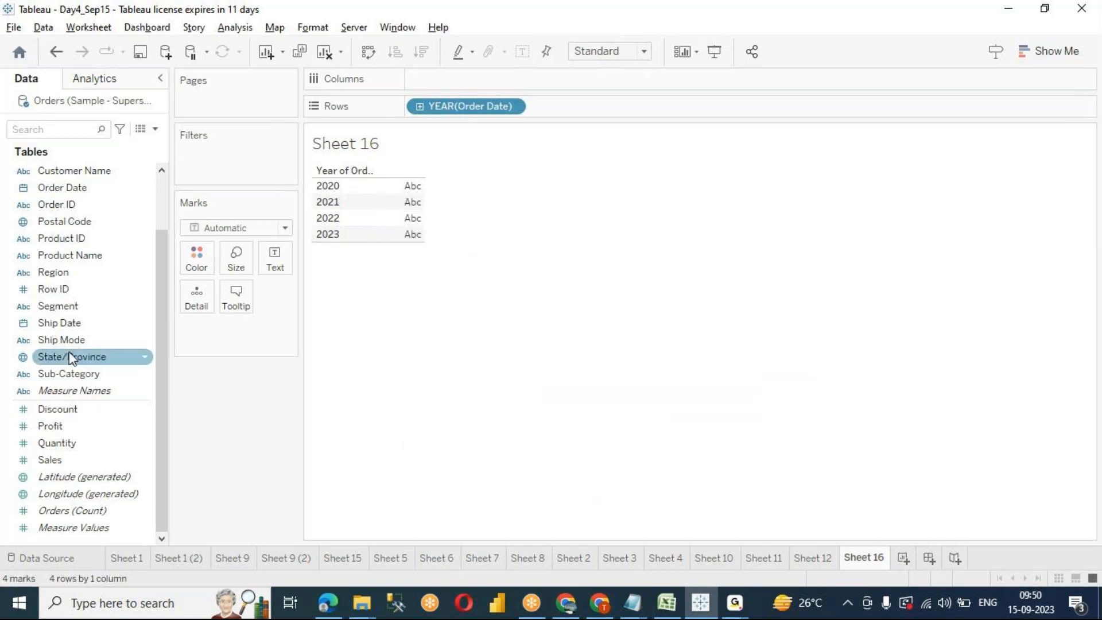
left_click(70, 426)
left_click_drag(69, 373, 56, 448)
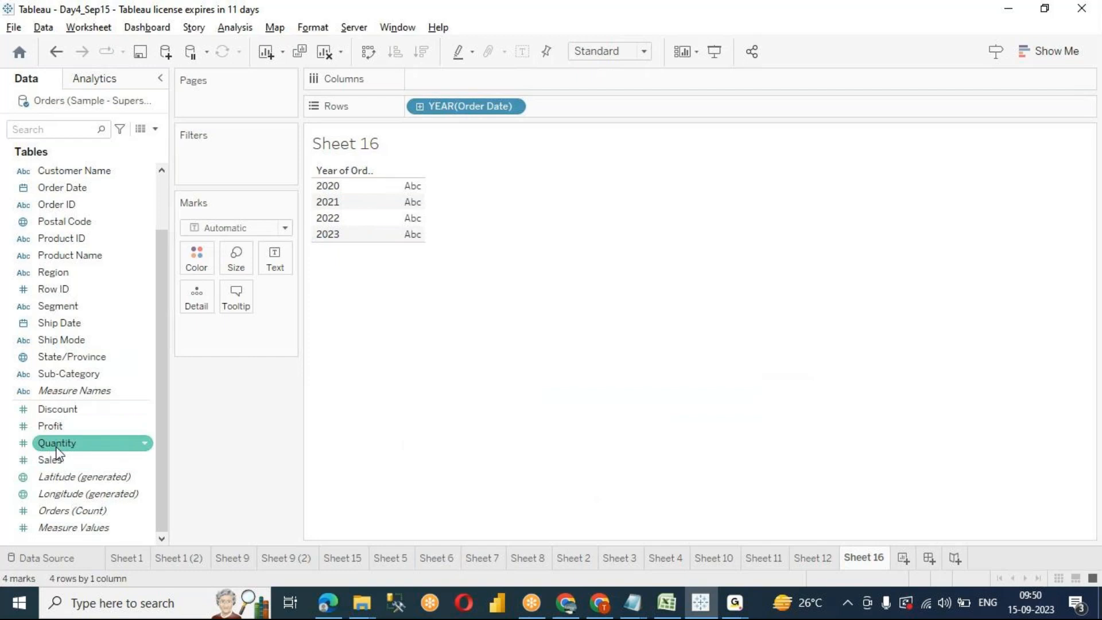
mouse_move(417, 193)
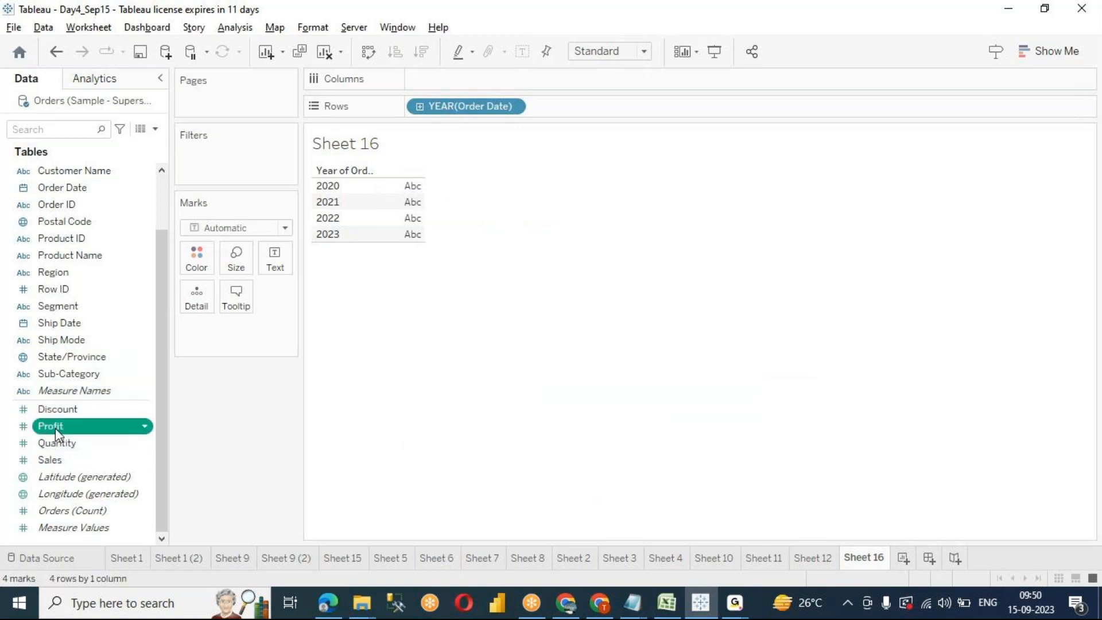
left_click_drag(55, 428, 439, 81)
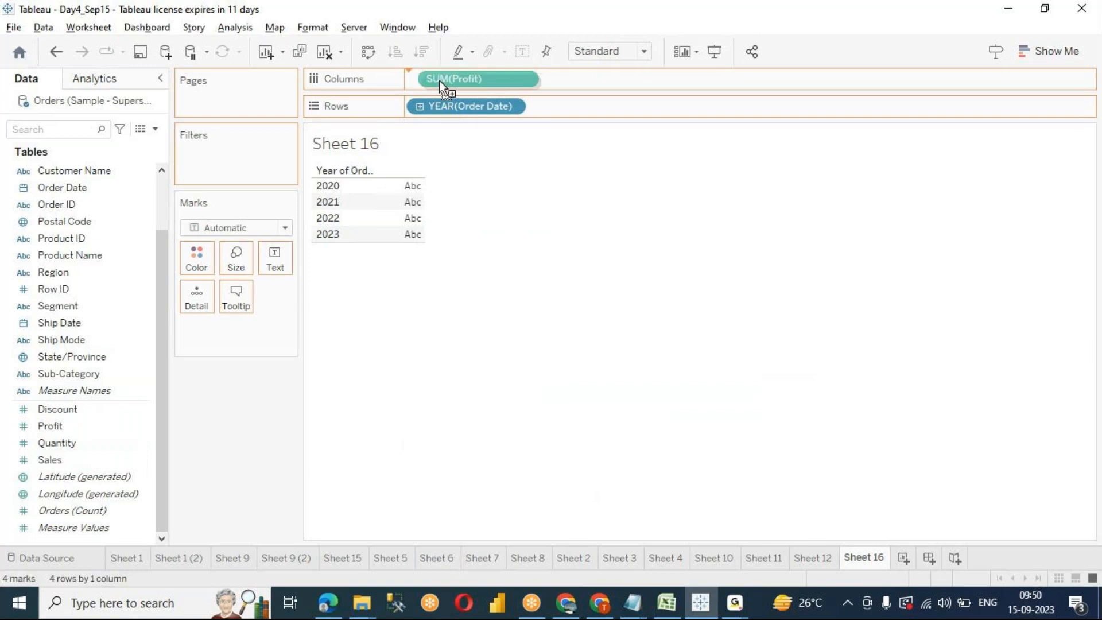
left_click_drag(440, 80, 439, 81)
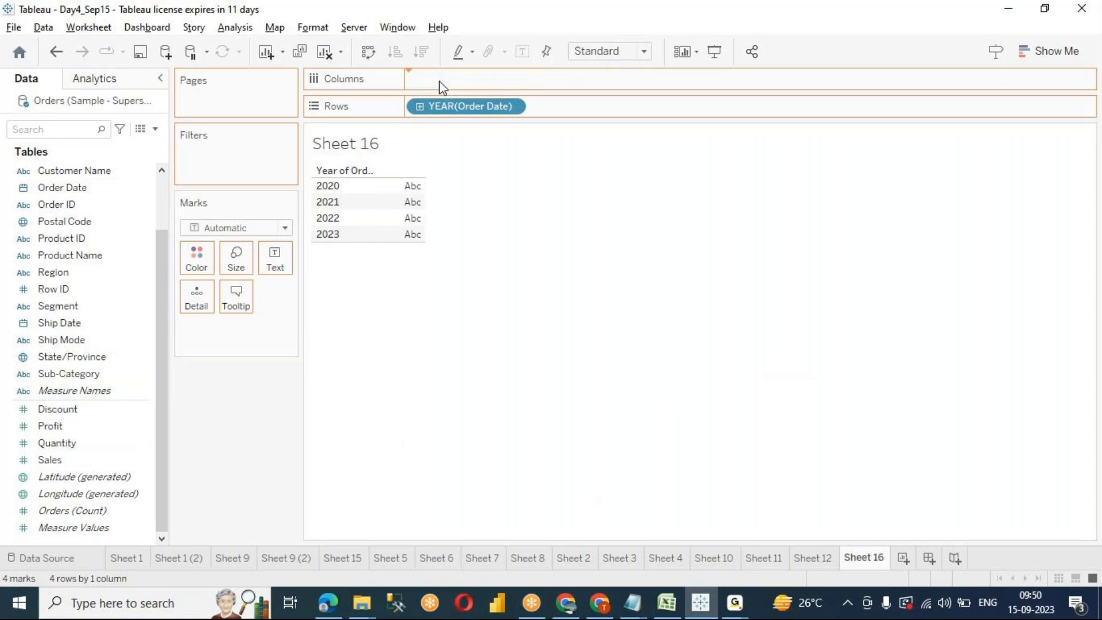
key("ctrl+z")
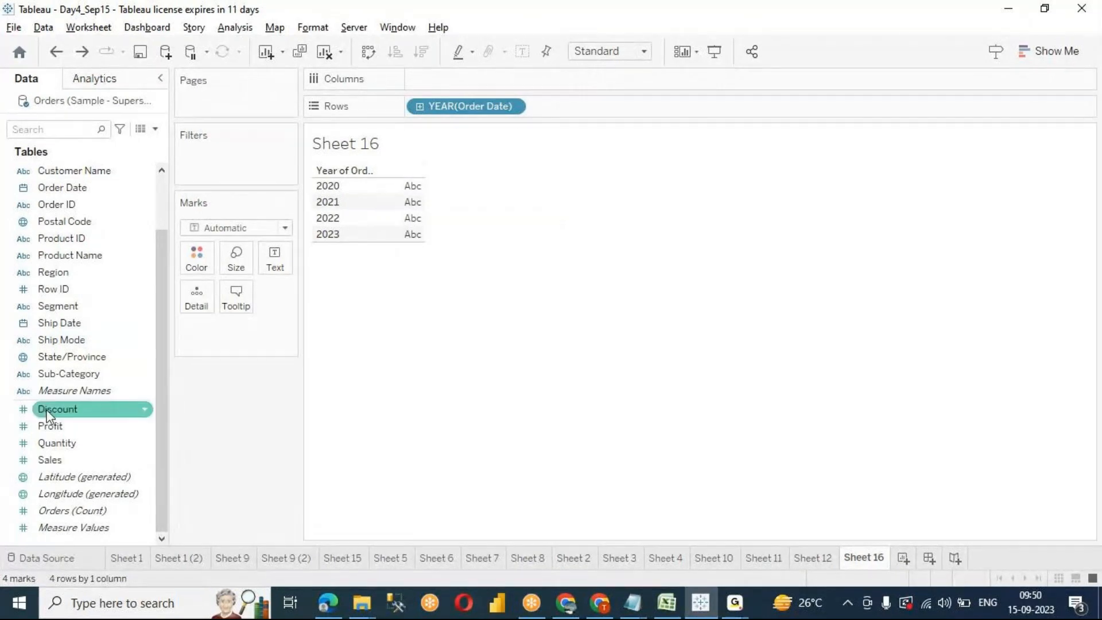
Step: Show the sum of Profit as text for each order year, and clear both fields from the view
left_click_drag(47, 426, 401, 201)
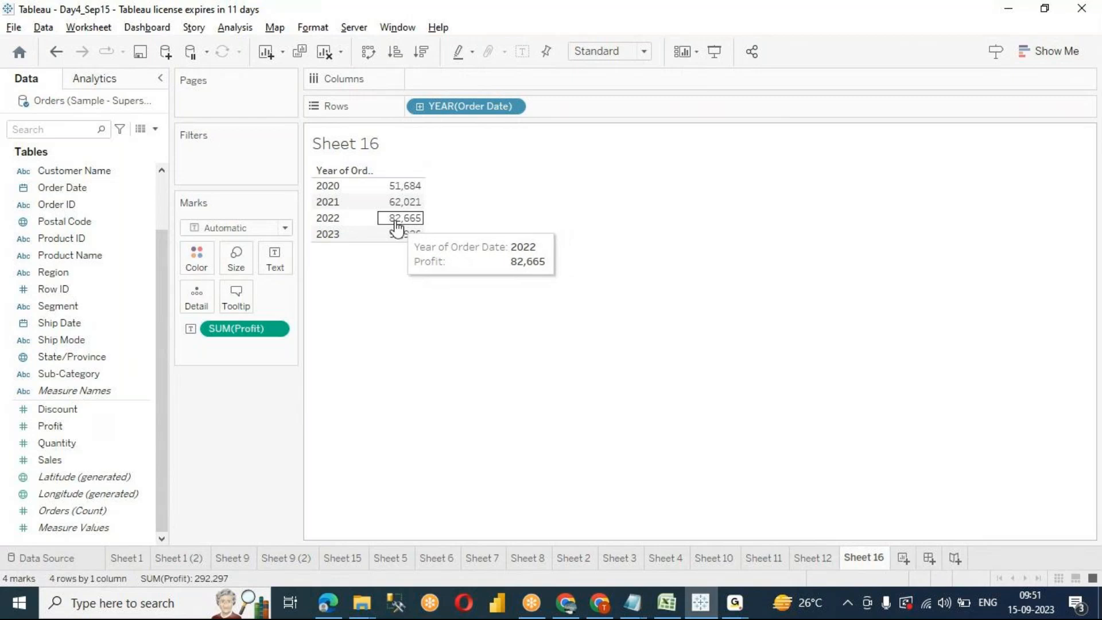
left_click_drag(246, 332, 369, 264)
left_click_drag(435, 107, 258, 411)
Step: Place Region on Rows and replace it with Order ID
left_click_drag(86, 171, 98, 302)
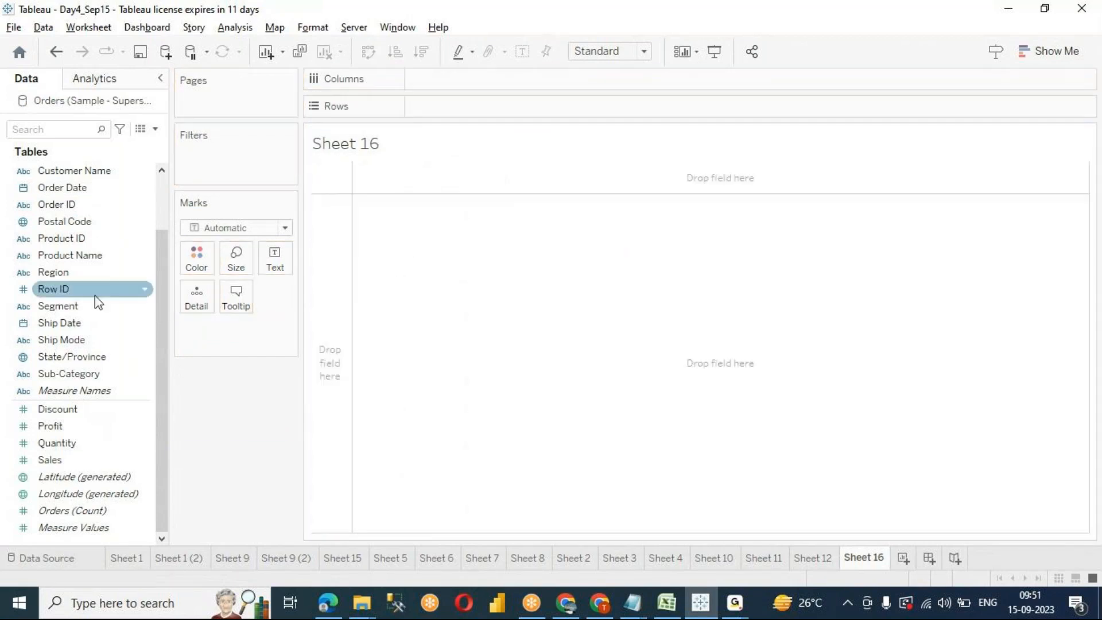
left_click_drag(61, 271, 426, 109)
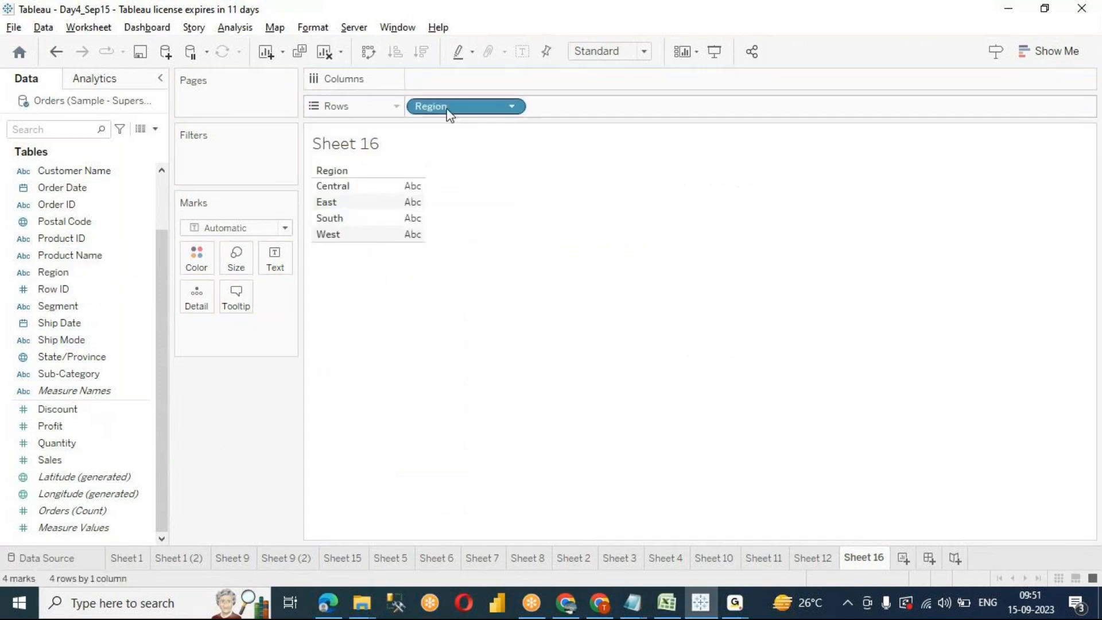
mouse_move(449, 113)
left_mouse_down()
mouse_move(140, 317)
mouse_move(59, 202)
mouse_move(434, 111)
left_mouse_up()
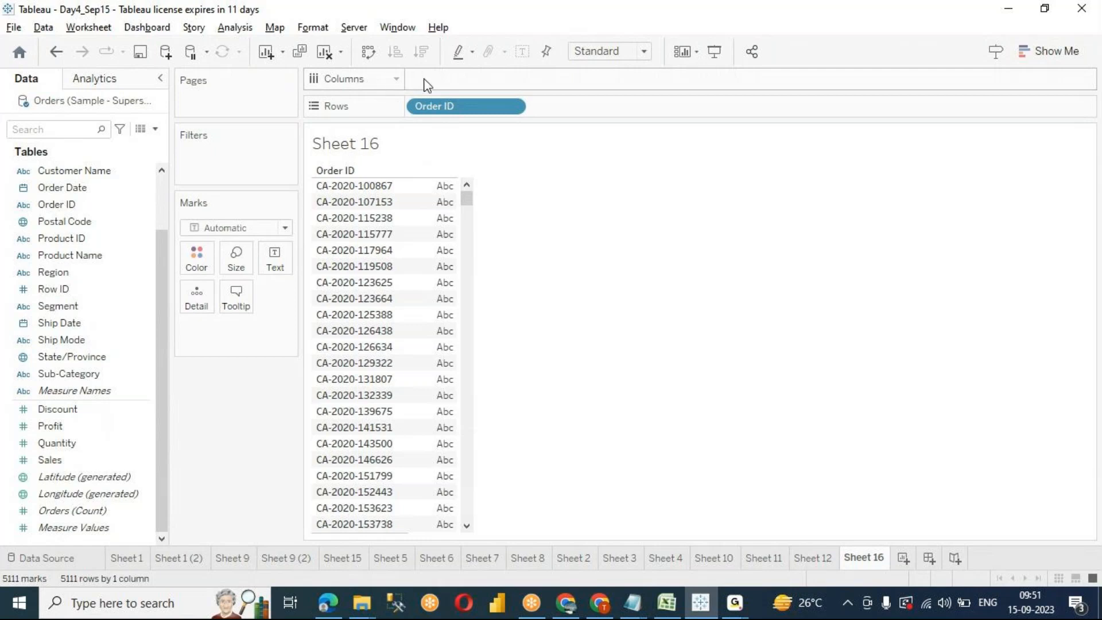
Step: Create an ad hoc ' ' calculation on Columns and move it to Text to blank out the Abc placeholders
double_click(451, 81)
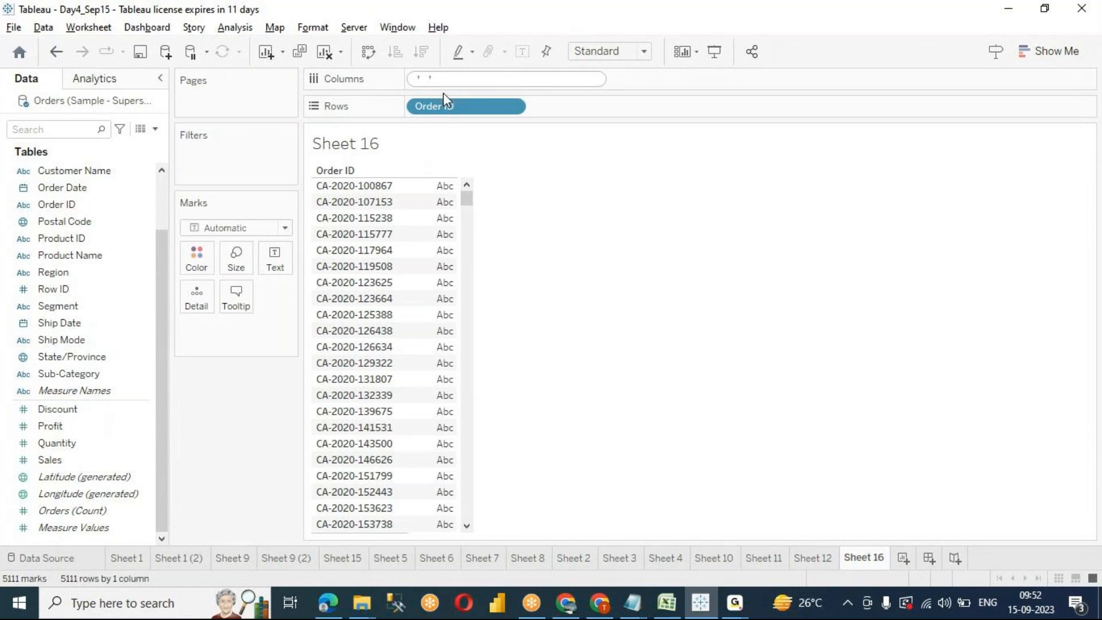
key("Return")
left_click_drag(445, 86, 274, 253)
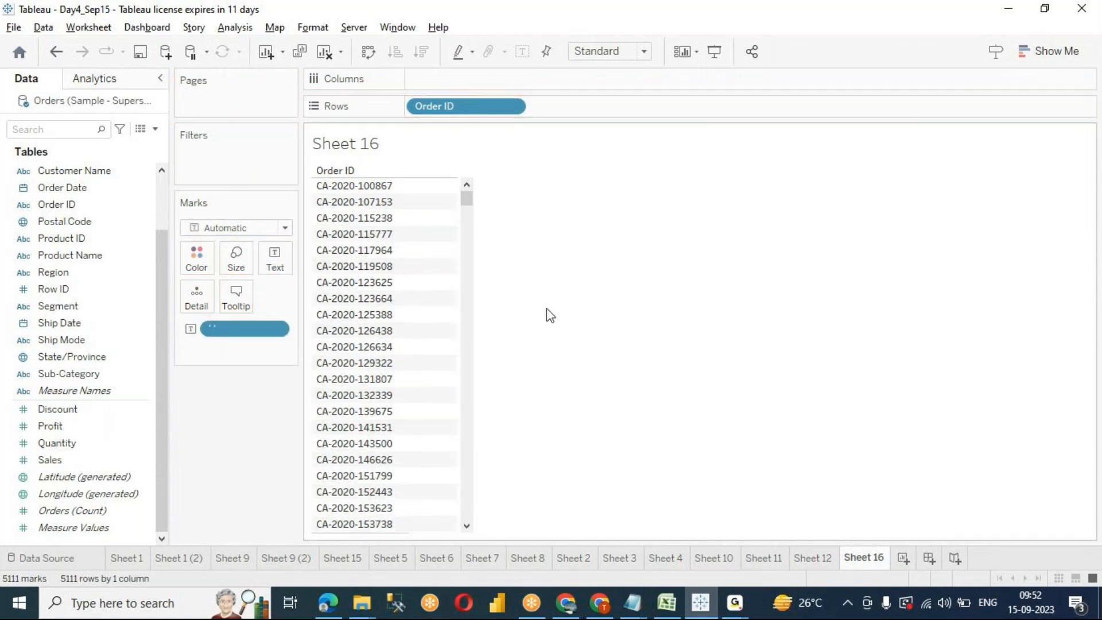
mouse_move(436, 485)
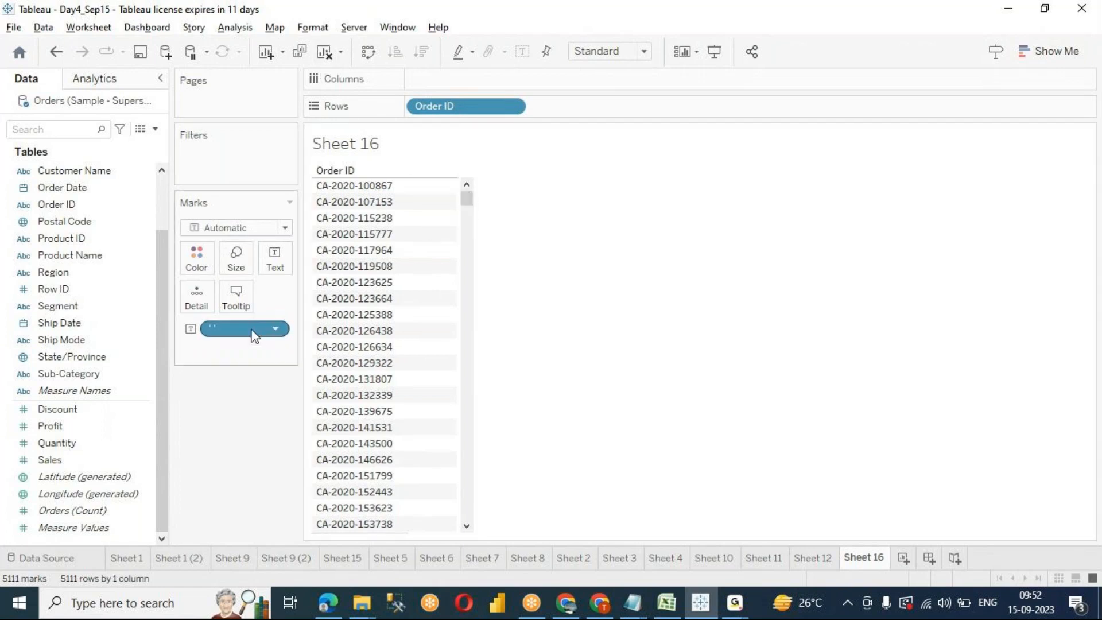
Step: Move the ' ' calculation from Text back to Columns and narrow the value column to hide Abc
left_click_drag(253, 335, 440, 90)
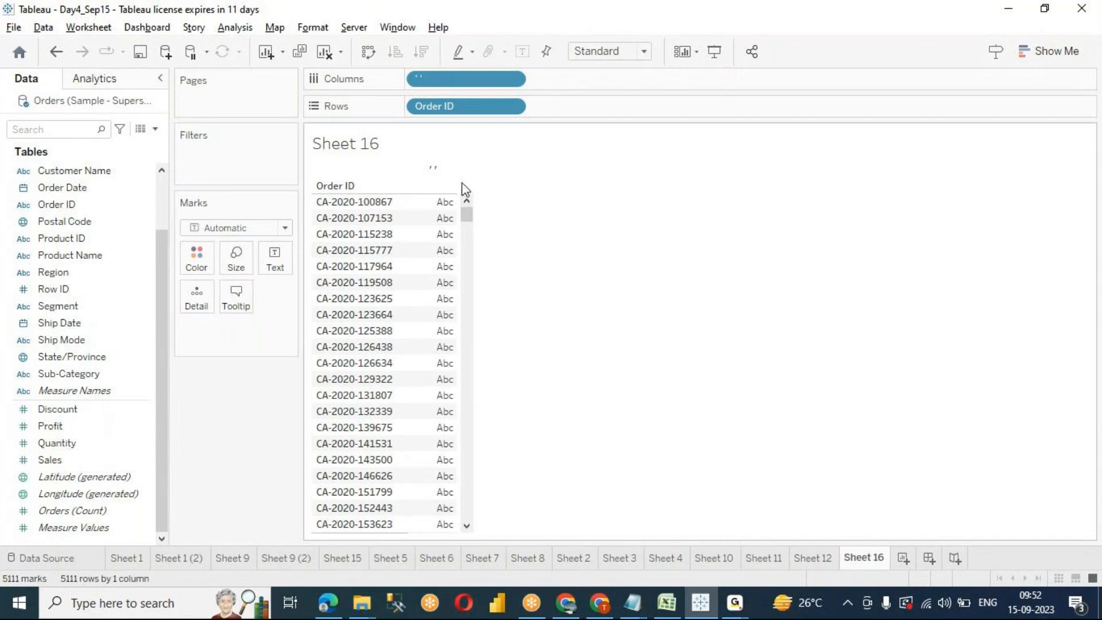
mouse_move(456, 249)
left_click_drag(457, 243, 399, 243)
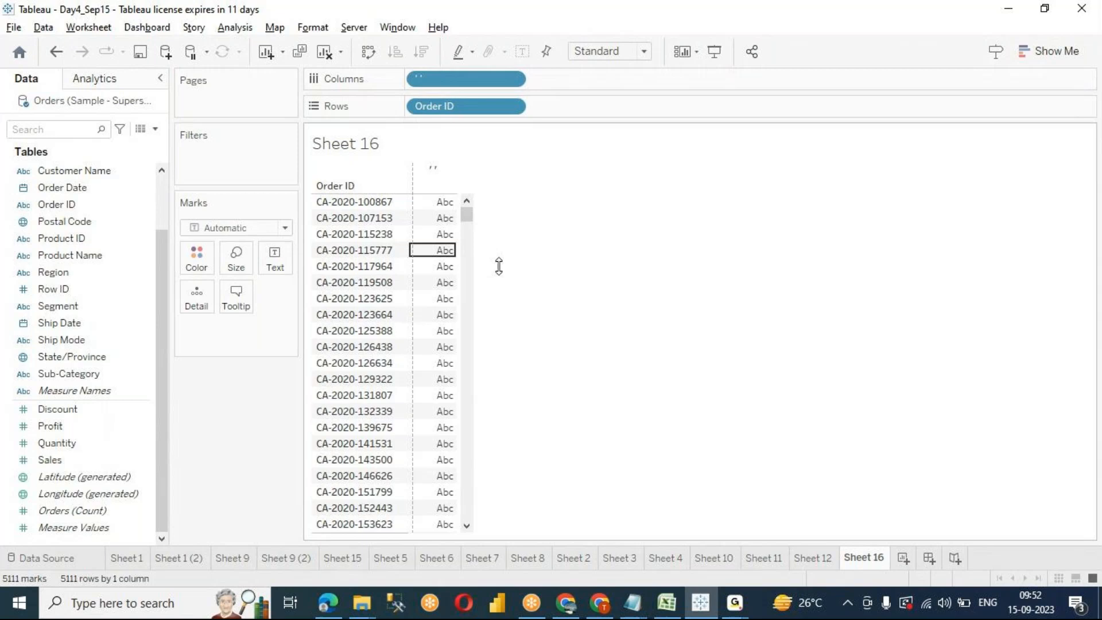
left_click_drag(498, 265, 561, 177)
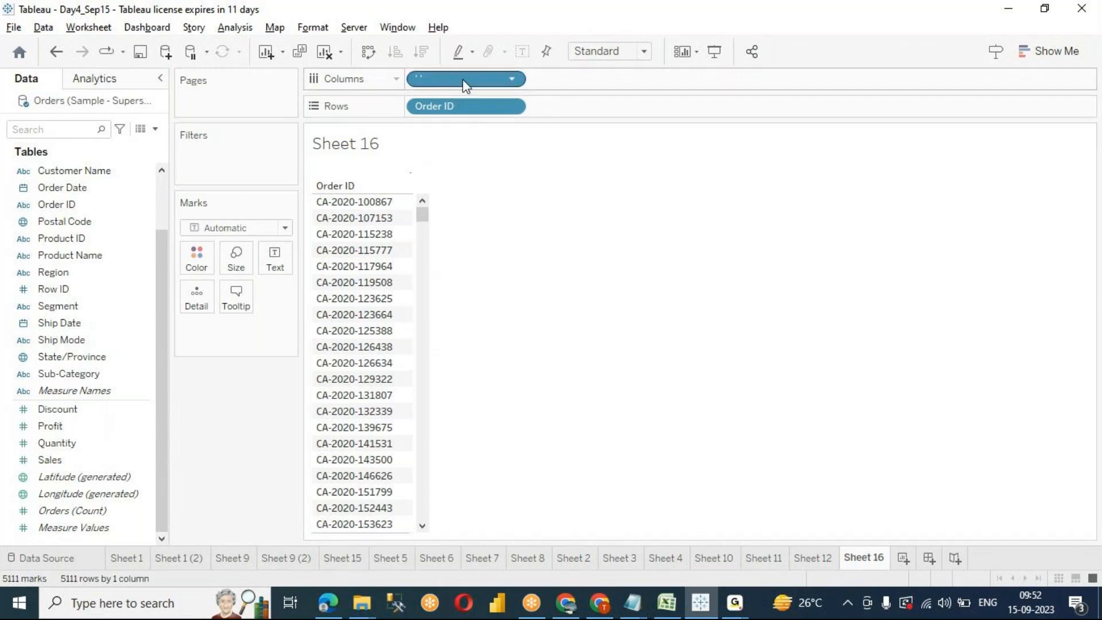
Step: Remove the ' ' calculation from Columns and try narrowing the Abc column beside the Order ID list
left_click_drag(462, 83, 468, 224)
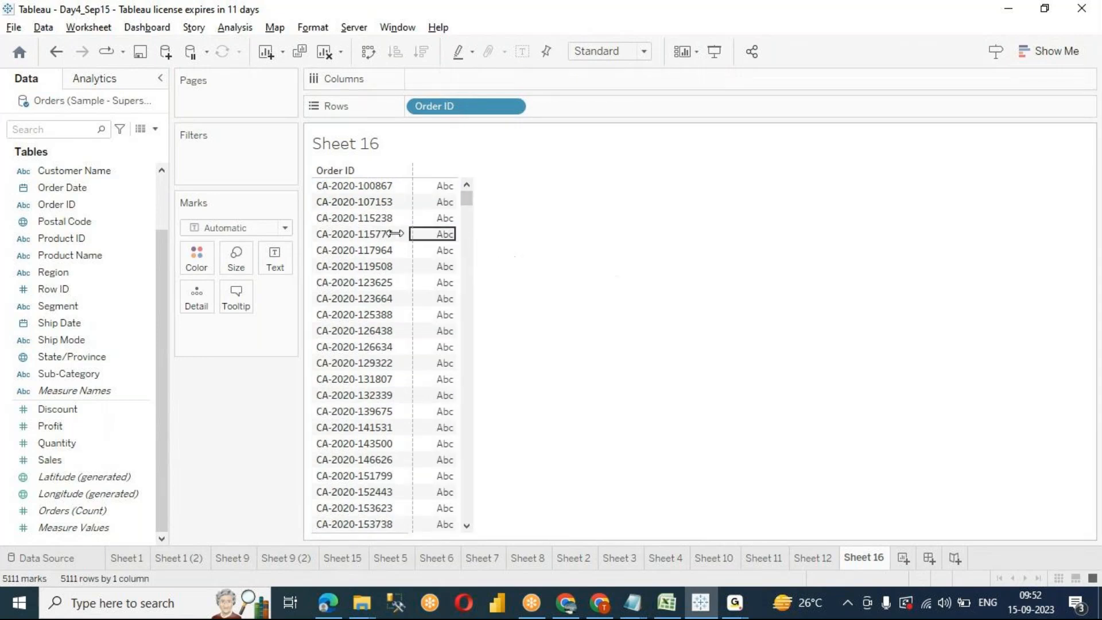
left_click_drag(457, 234, 412, 234)
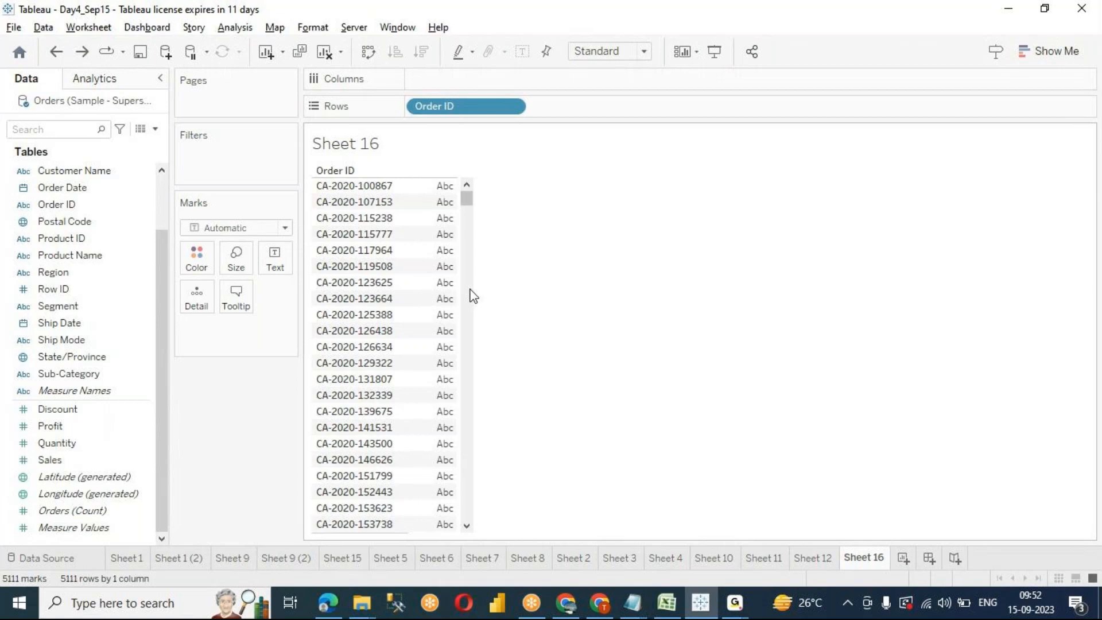
mouse_move(425, 283)
mouse_move(434, 194)
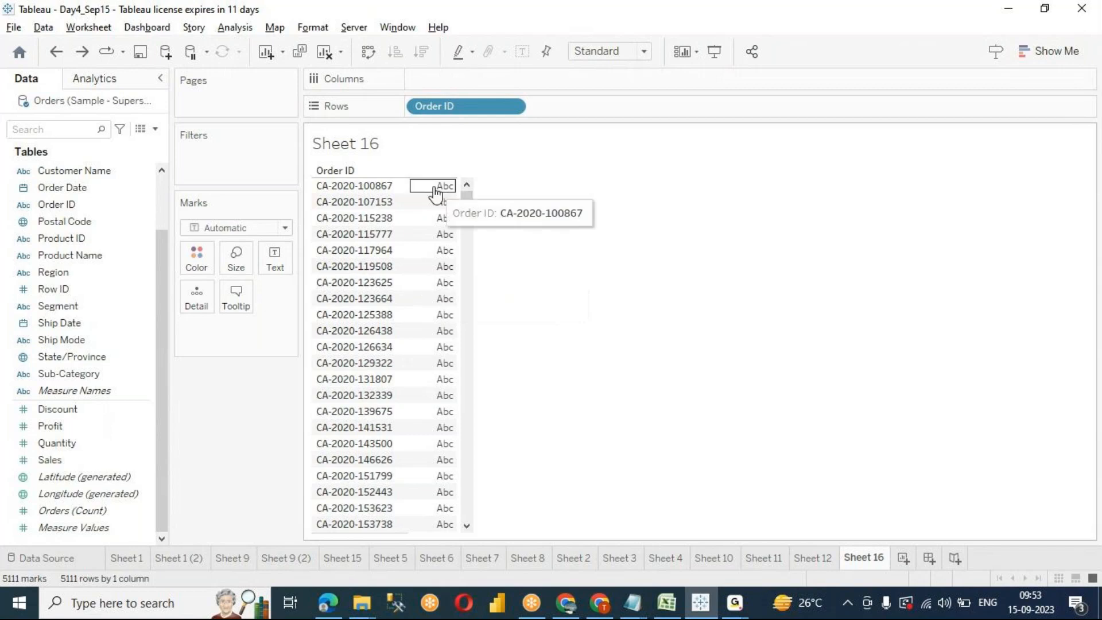
mouse_move(439, 351)
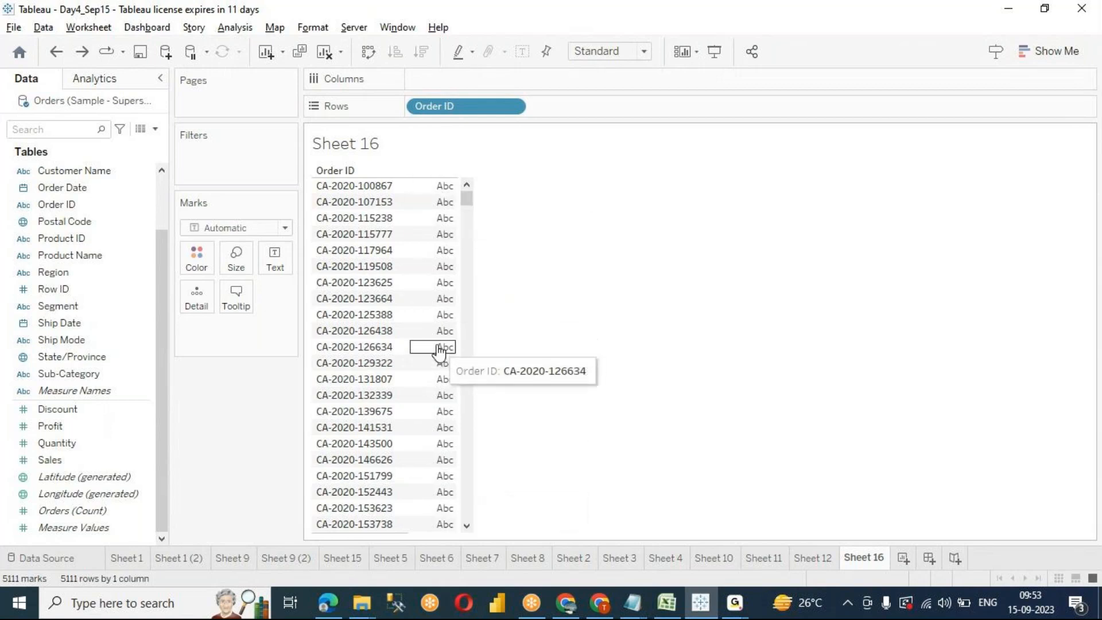
Step: Enter a blank ' ' calculation on Columns again and assign it to Text for the Order ID rows
double_click(450, 87)
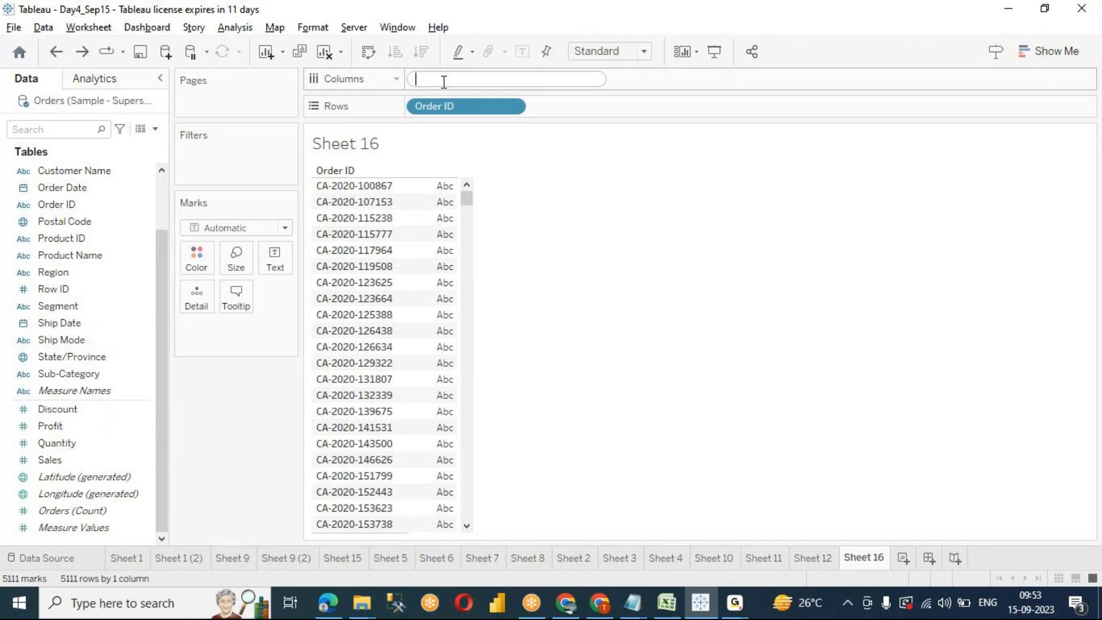
type("' '")
key("Return")
left_click_drag(444, 82, 268, 255)
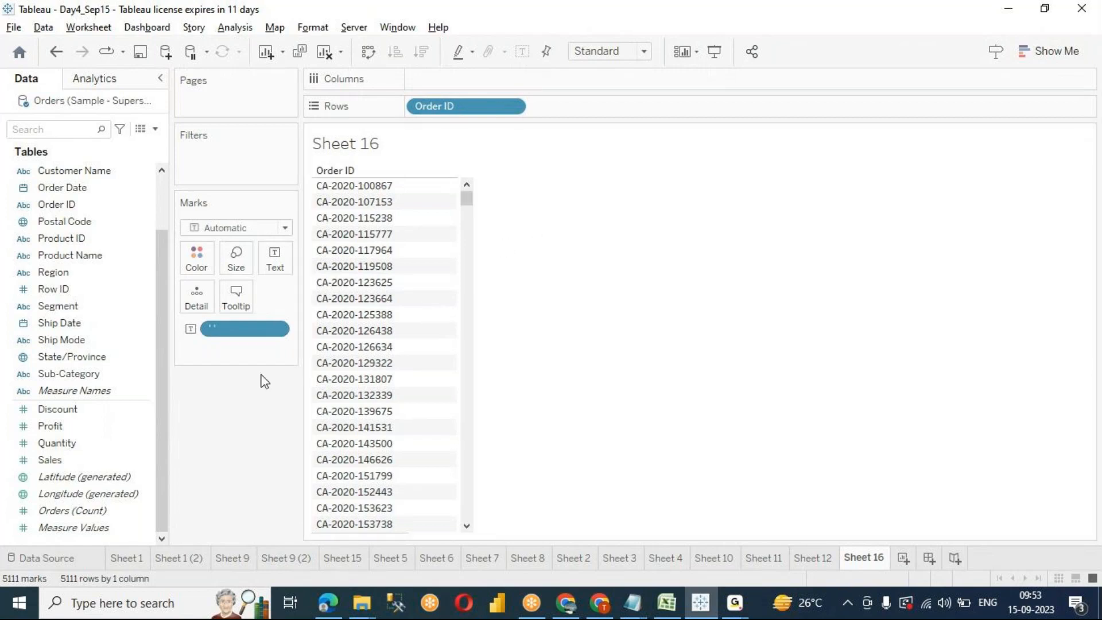
Step: Remove the ' ' calculation from Text and exclude two adjacent orders from the view
left_click_drag(244, 329, 227, 431)
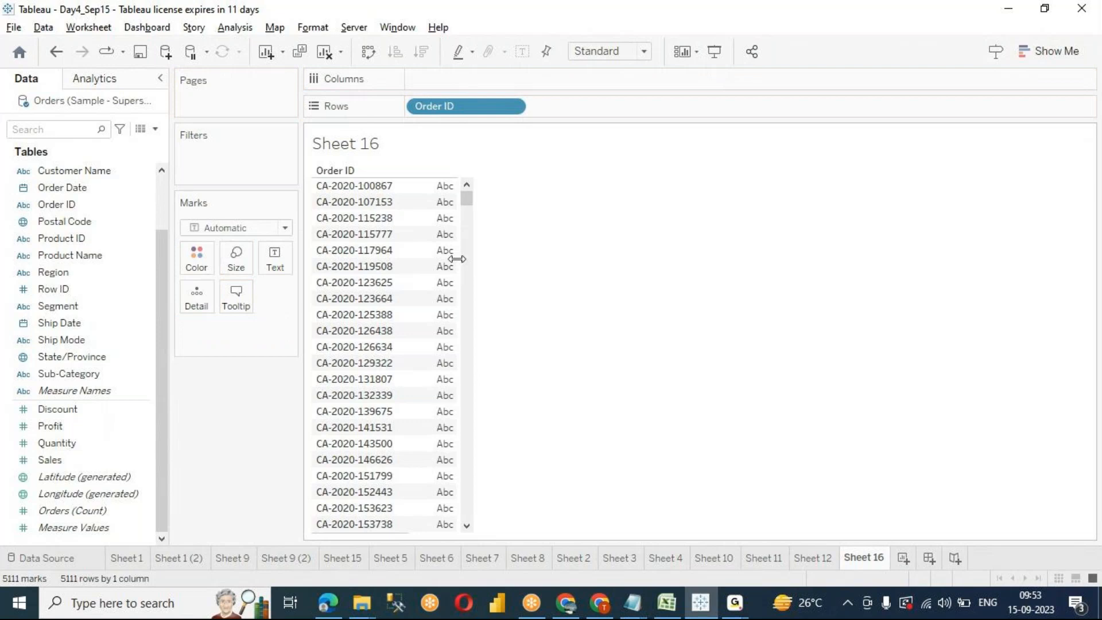
left_click_drag(457, 259, 463, 246)
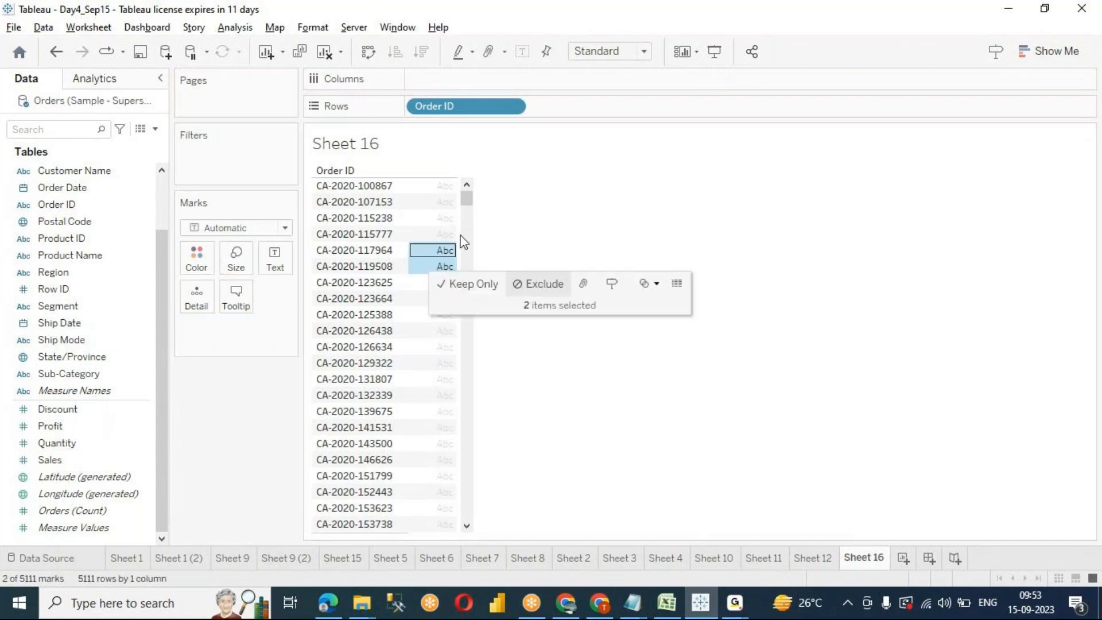
key("Delete")
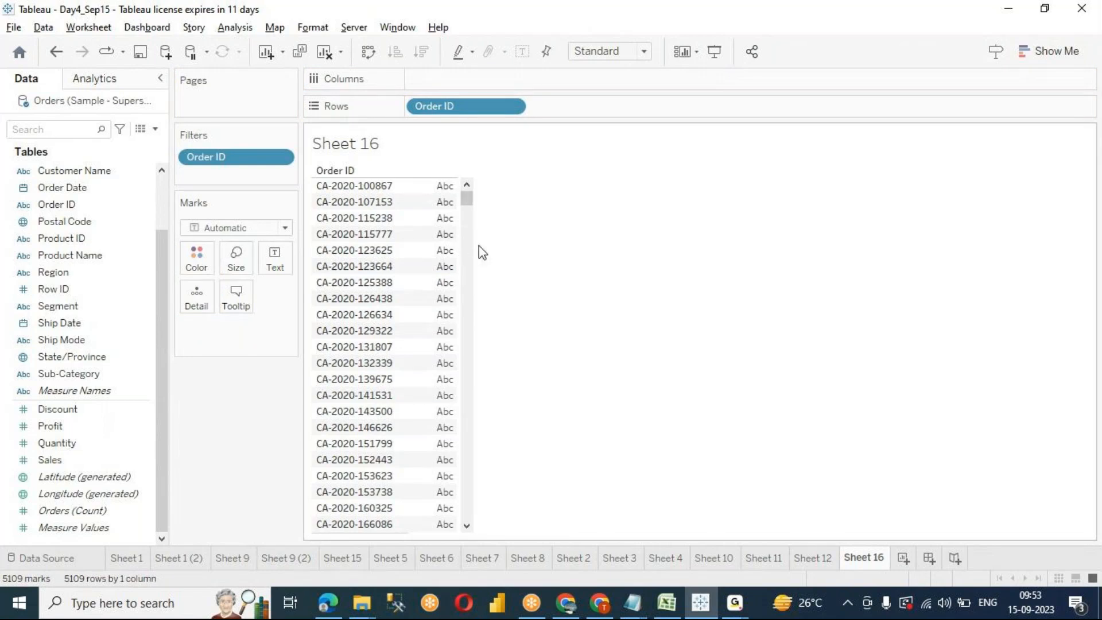
Step: Narrow the Abc column until its text is hidden, and remove the Order ID filter
left_click_drag(443, 246, 413, 244)
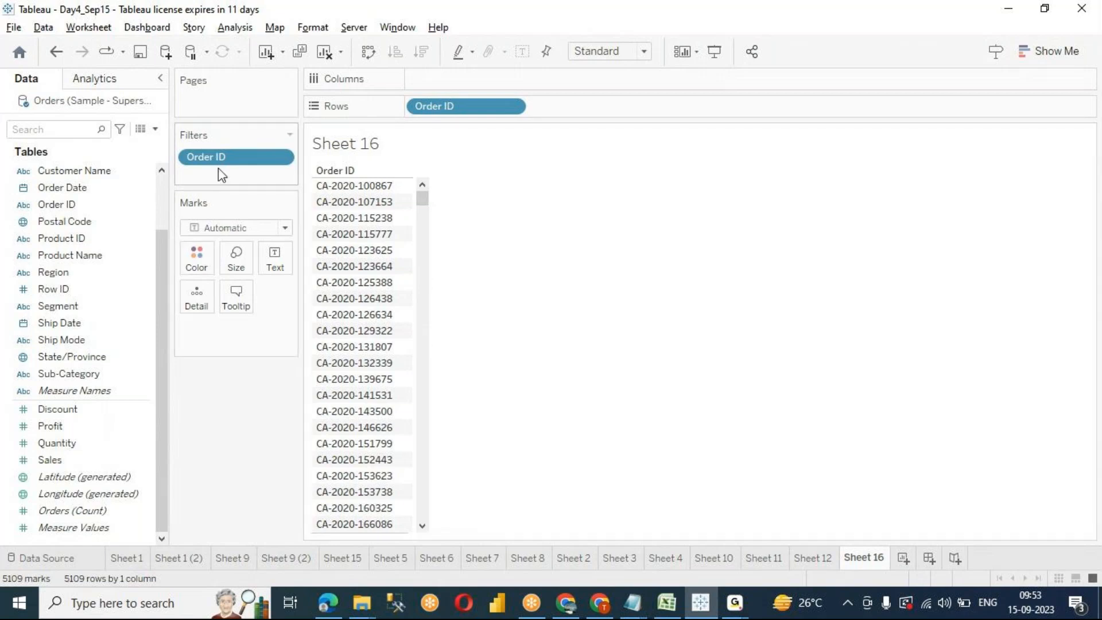
left_click_drag(222, 175, 331, 55)
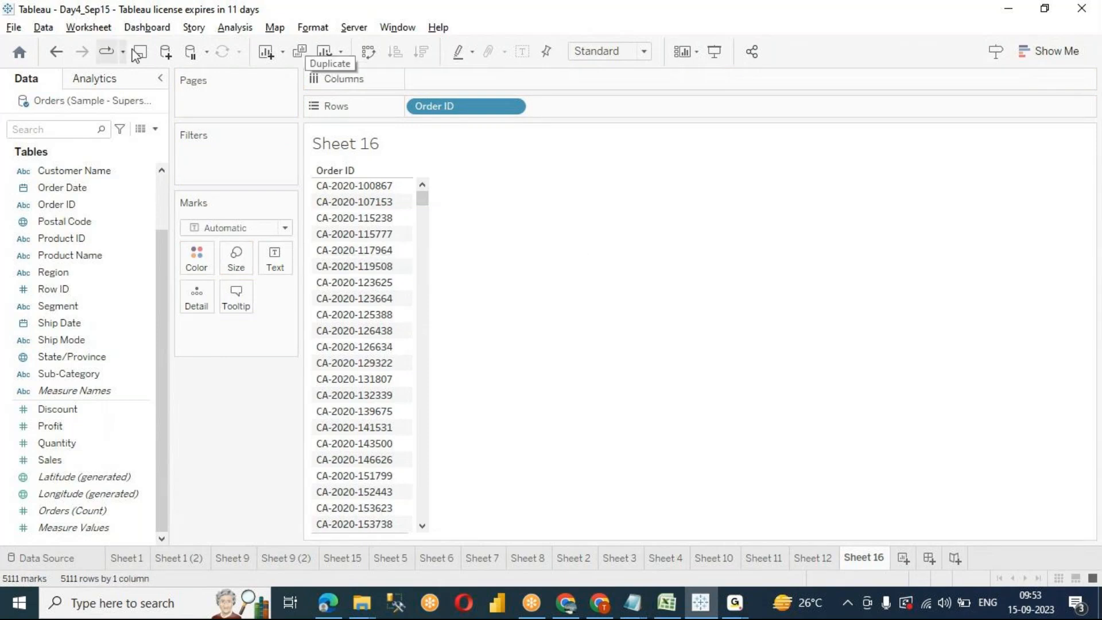
Step: Undo the recent filter, column width and removal changes until the ' ' calculation is back on Text
left_click(56, 52)
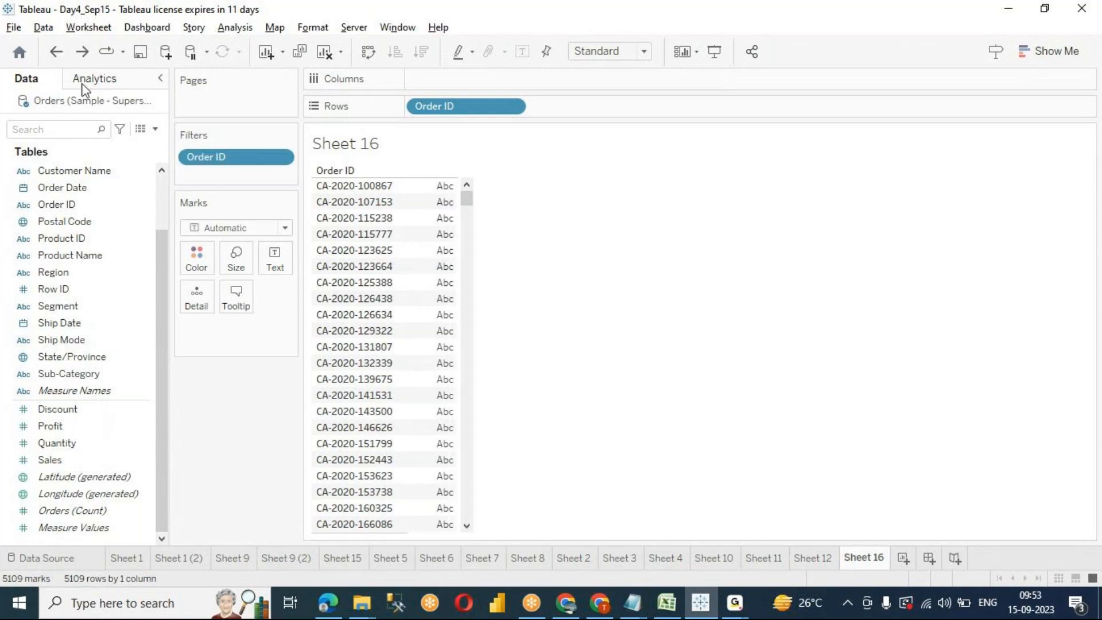
left_click(55, 53)
left_click(56, 53)
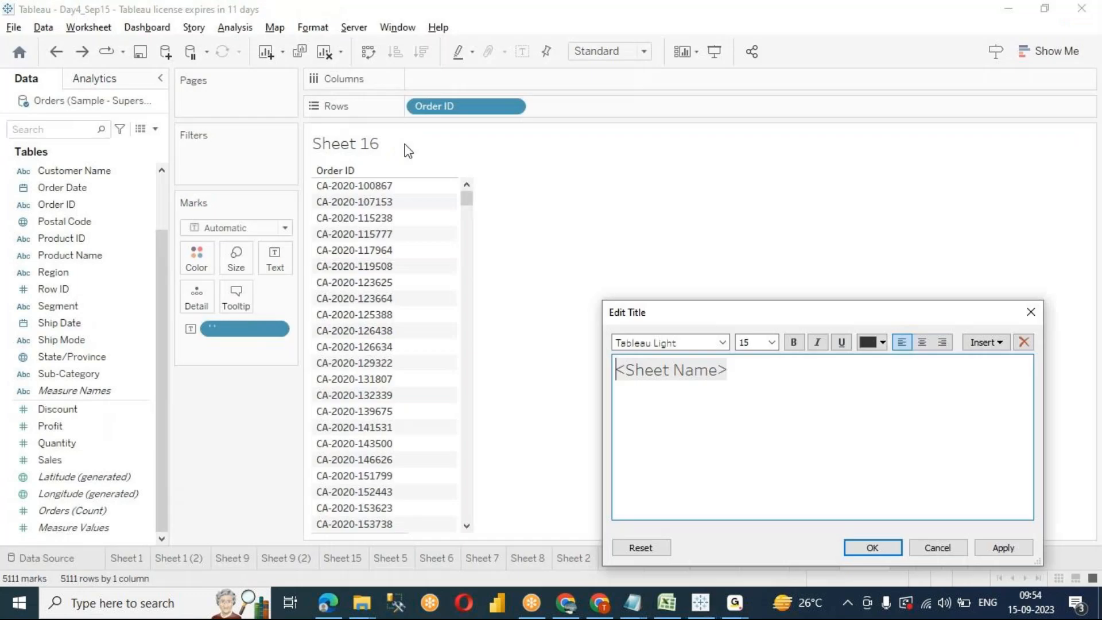
Step: Replace the sheet title with the heading "IQ - How to hide Abc?" and start a new line
key("ctrl+a")
type("IQ - How to hide Abc?")
key("Return")
Step: Add the line "1) create an empty pill by double clicking on column shelf, type ' ' and hit enter. Drag this into Text of Marks card."
type("1) creat")
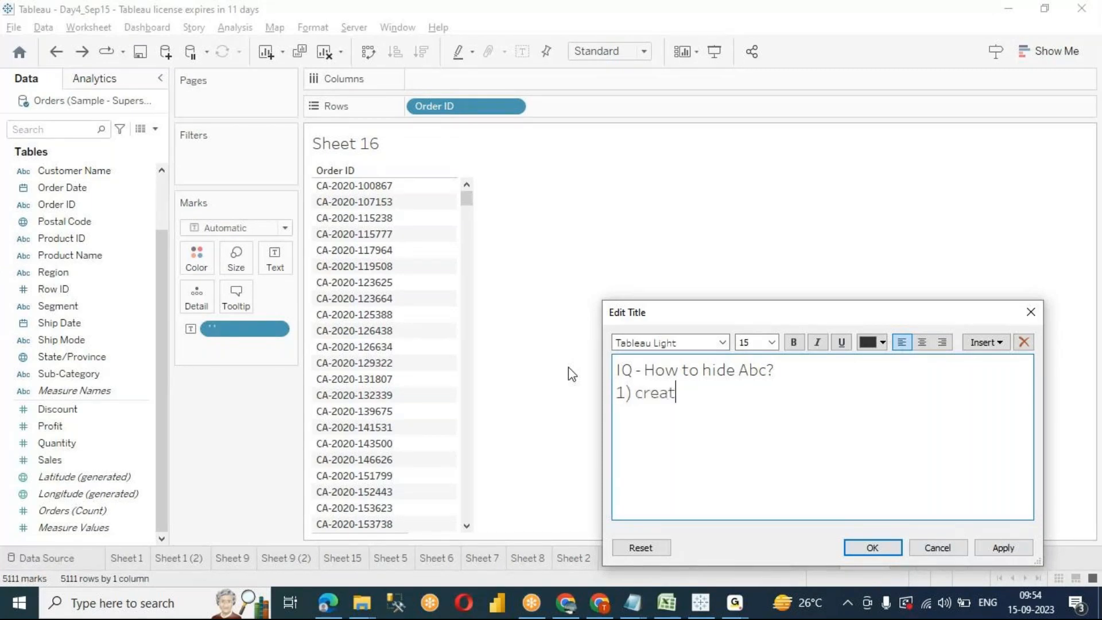
type("e an empty pil")
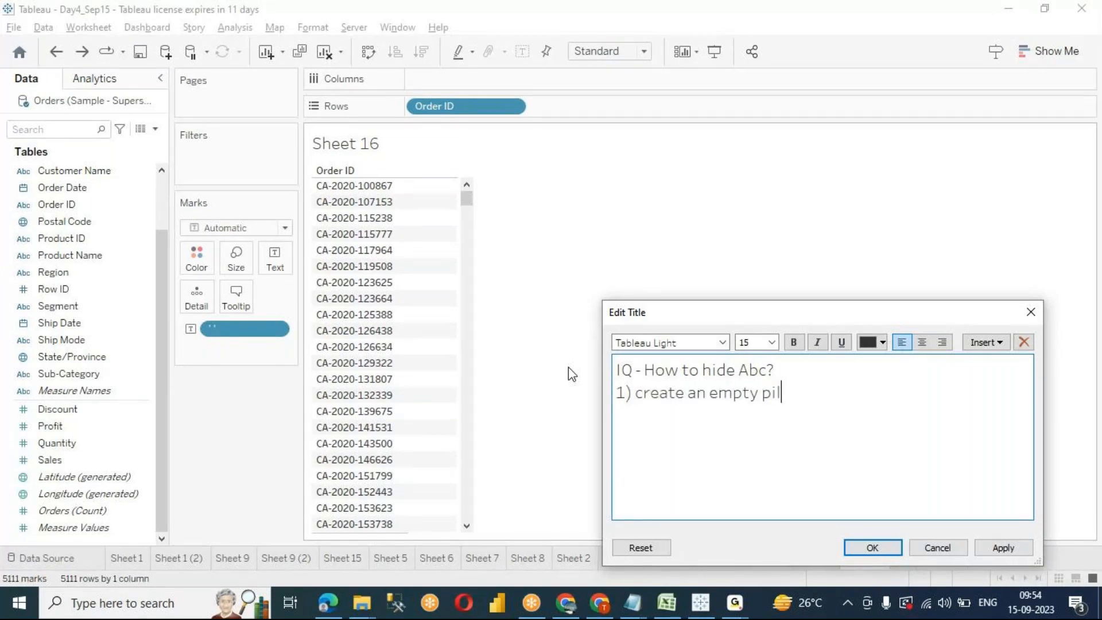
type("l by double clicking ")
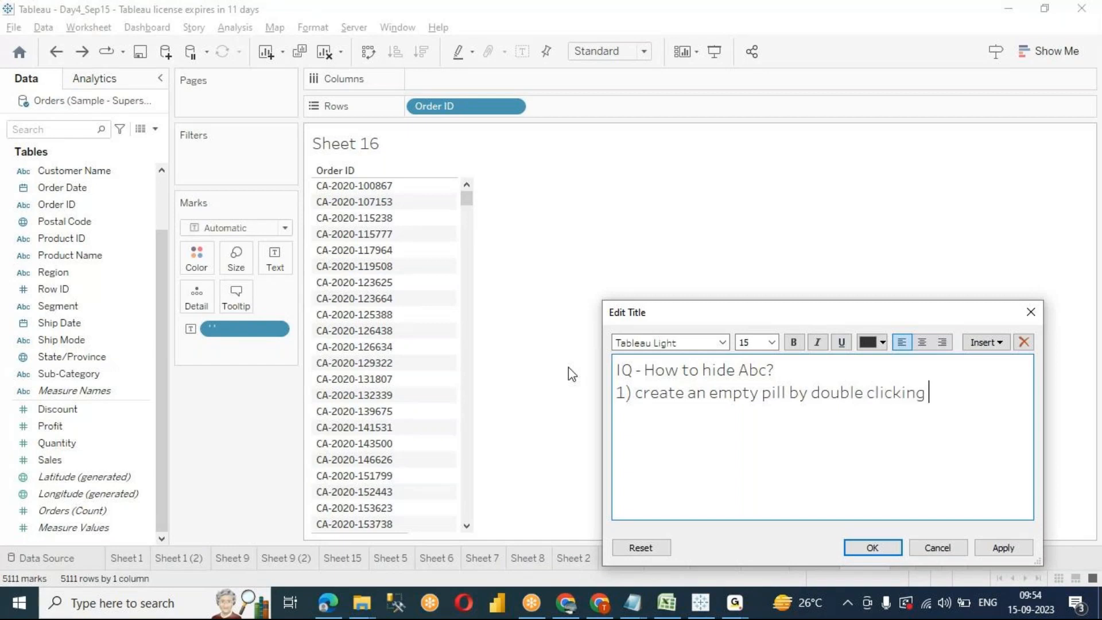
type("on column shlel")
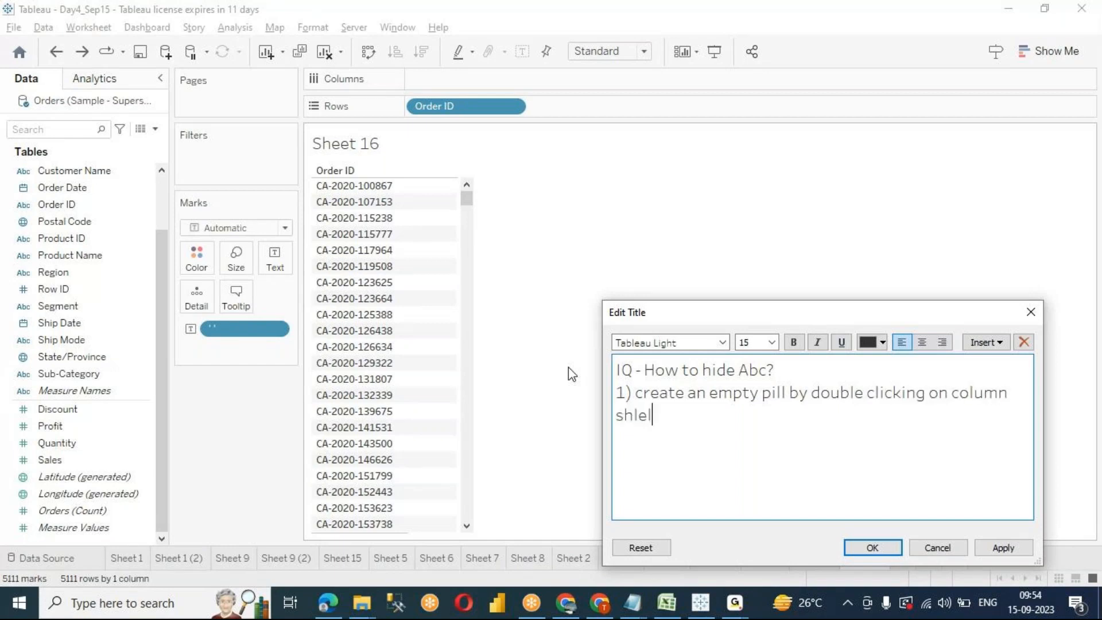
key("BackSpace")
key("BackSpace")
type("elf, type ' ' and hit ent")
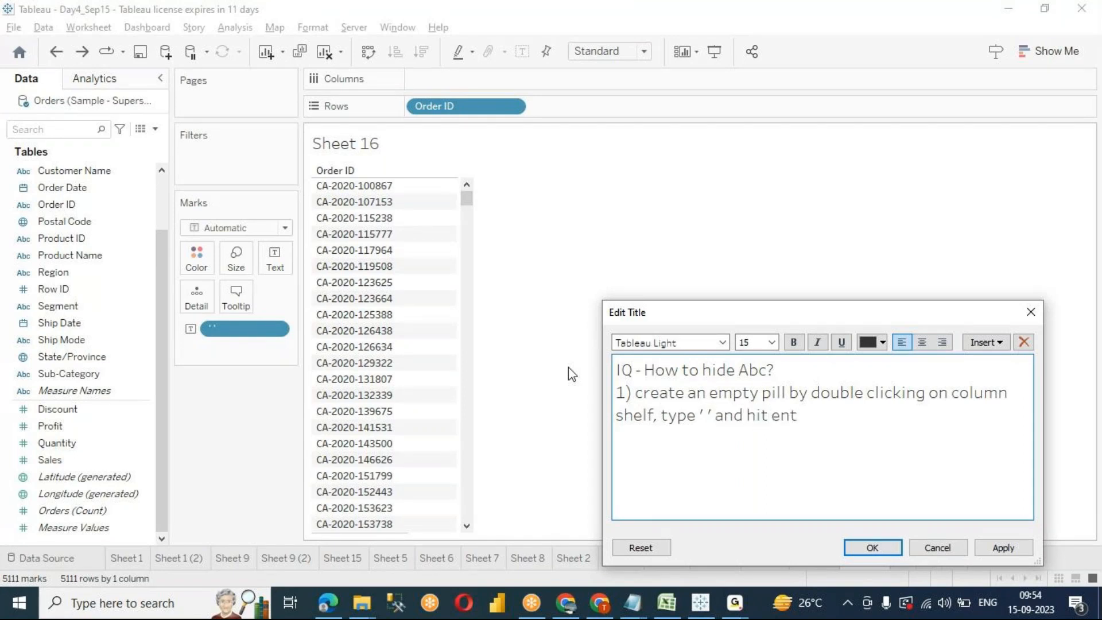
type("er.  Drag this into Te")
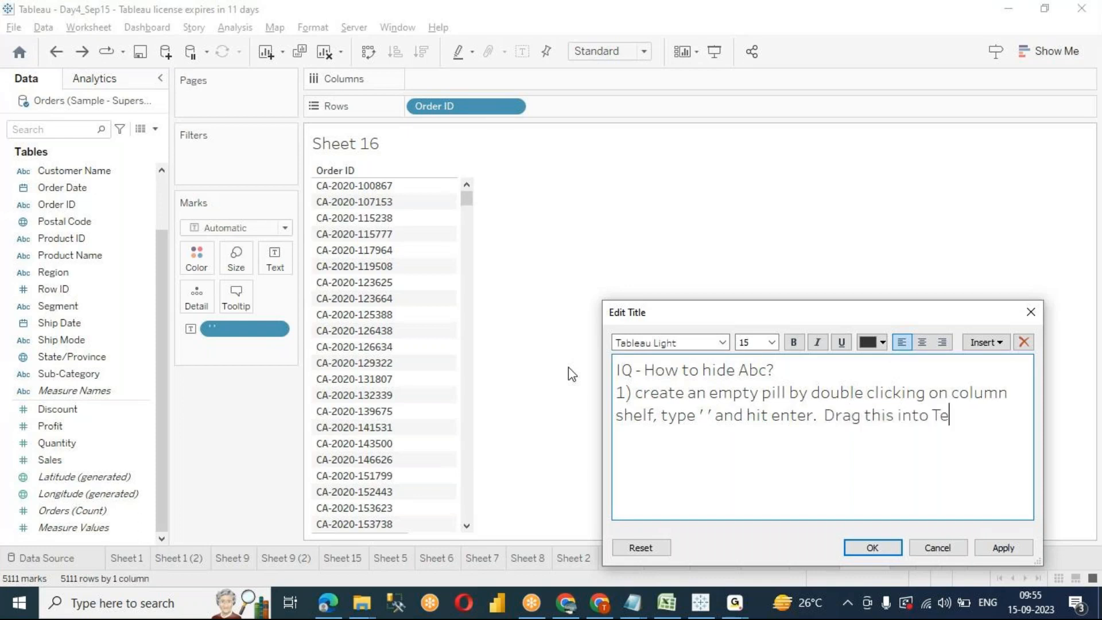
type("xt of Mark")
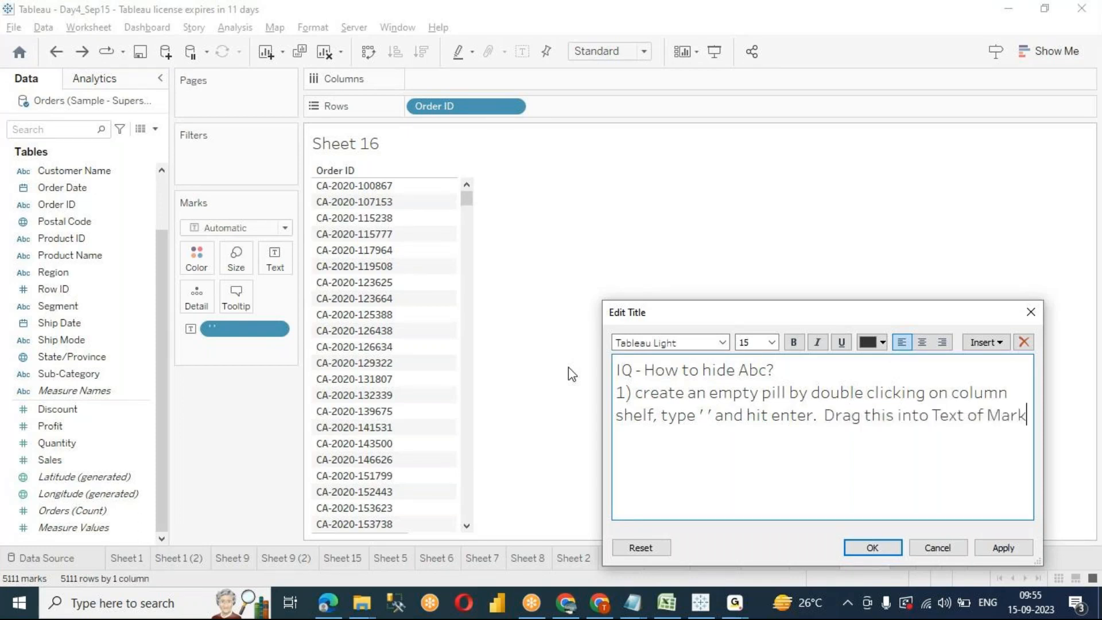
type("s card.")
Step: Add a second method line to the title reading "2) Drag the Abc column to the left possible."
key("Return")
type("2) Drag the A")
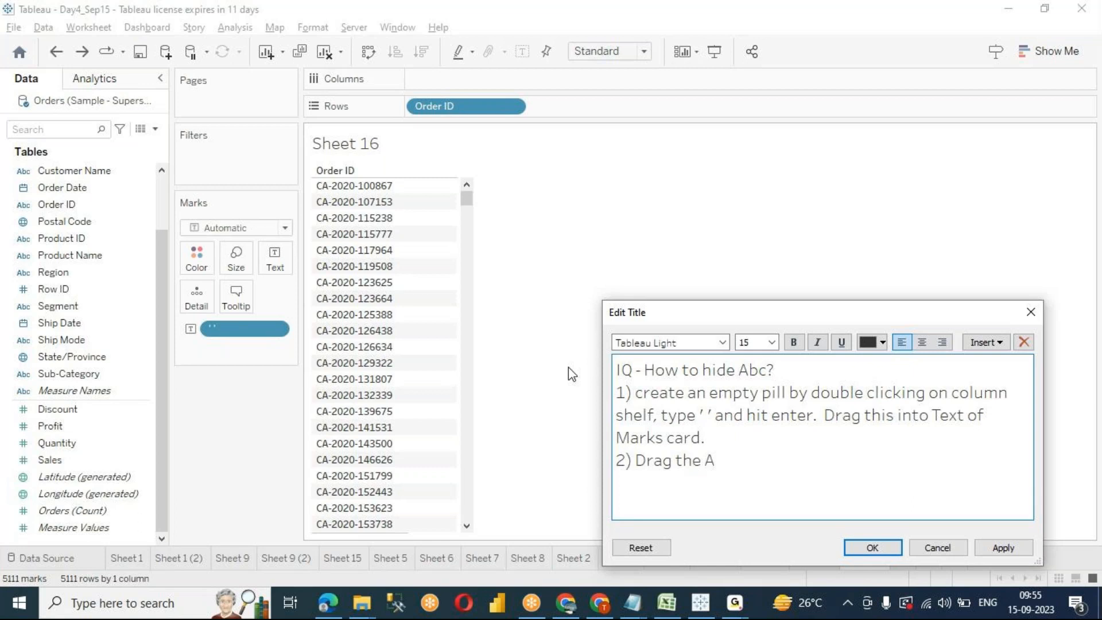
type("bc oclu")
key("BackSpace")
key("BackSpace")
key("BackSpace")
key("BackSpace")
type("column to the left")
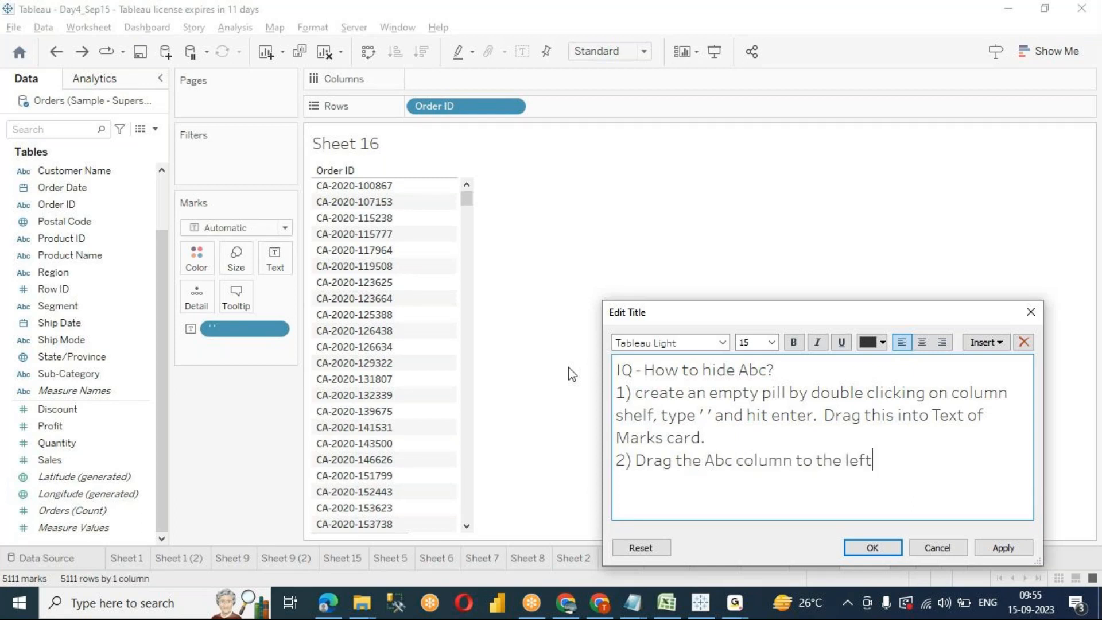
type(" possible.")
Step: Reword the second method line to end in "to the possible left" without a full stop
double_click(878, 462)
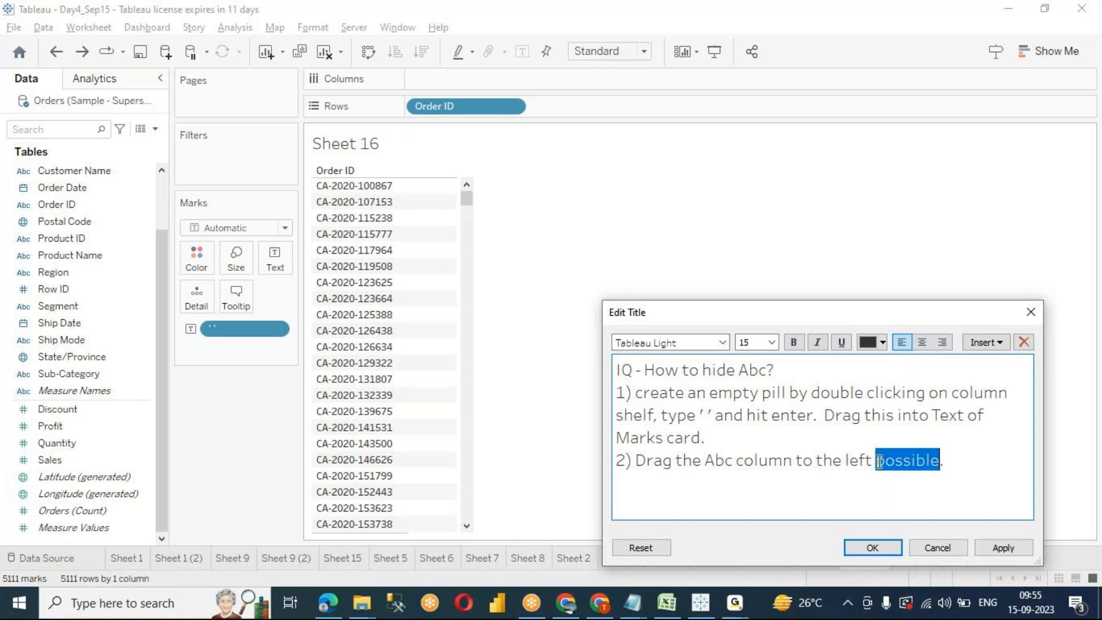
key("BackSpace")
left_click(848, 462)
type("possible")
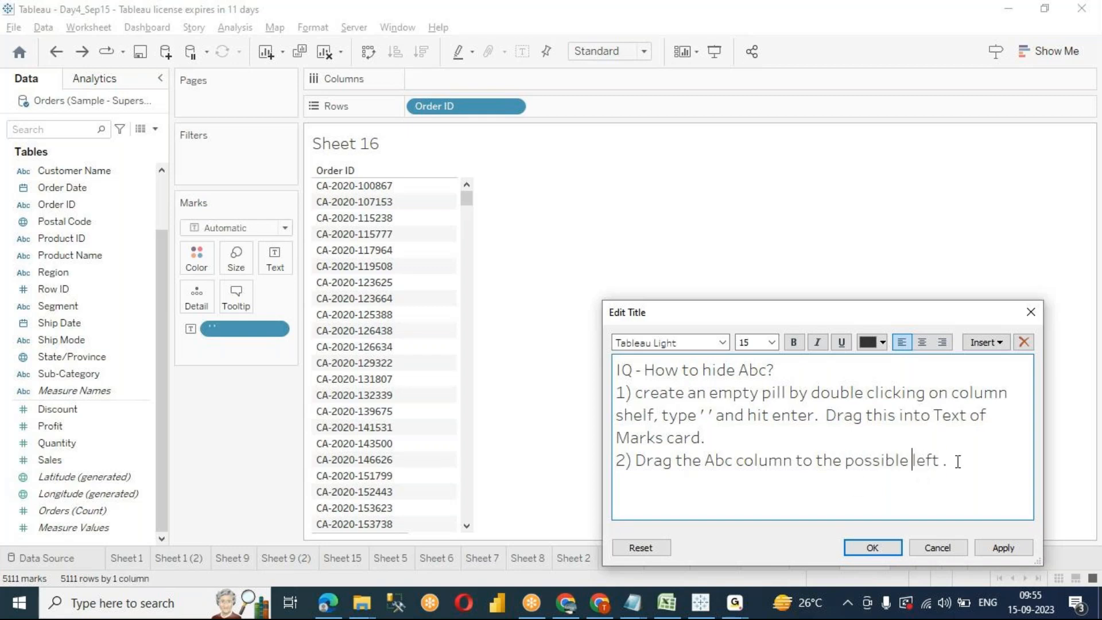
key("BackSpace")
Step: Make the whole title bold, color its heading line red, and apply the title to the sheet
key("ctrl+a")
left_click_drag(775, 370, 608, 356)
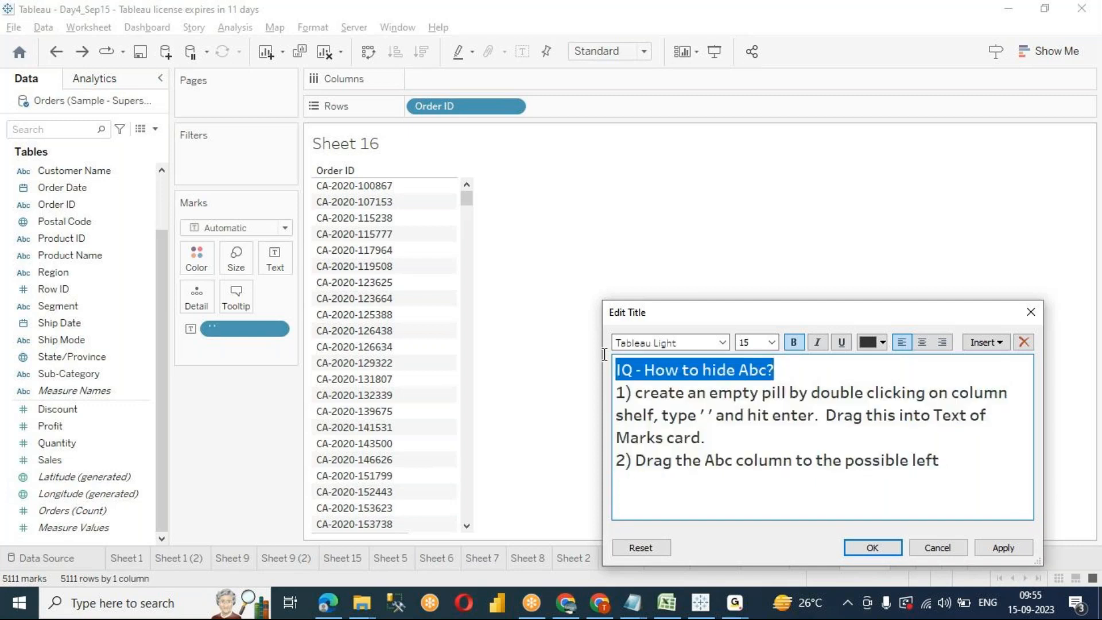
left_click(868, 343)
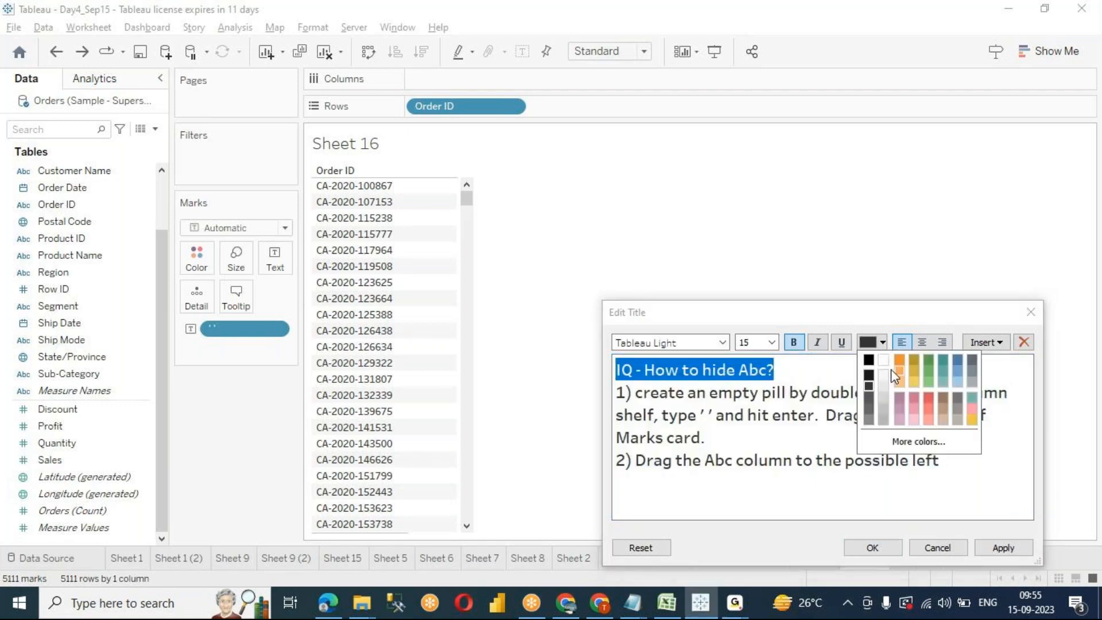
left_click(929, 407)
left_click(1006, 548)
left_click(877, 545)
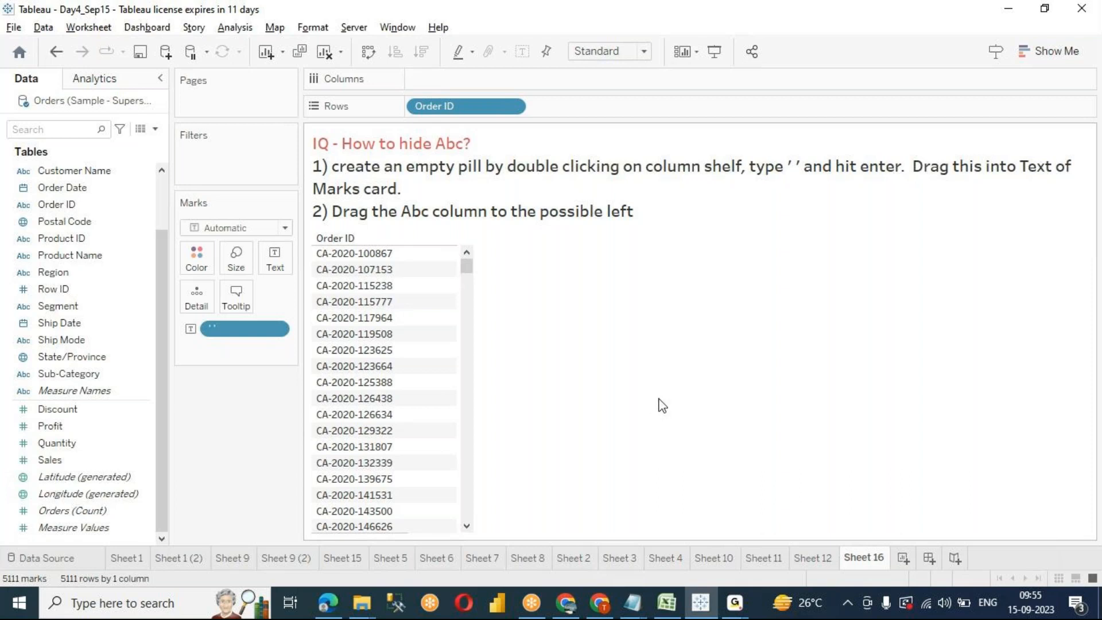
Step: Look through the sales charts on Sheet 5 and Sheet 6, ending on Sheet 7 for year wise number of orders
left_click(390, 558)
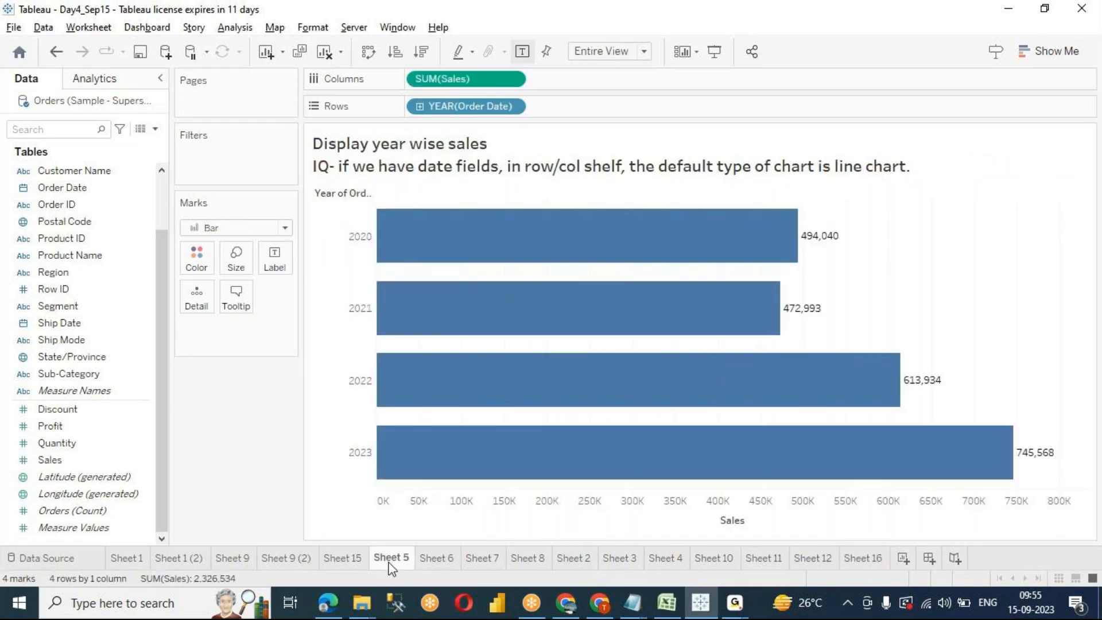
left_click(435, 558)
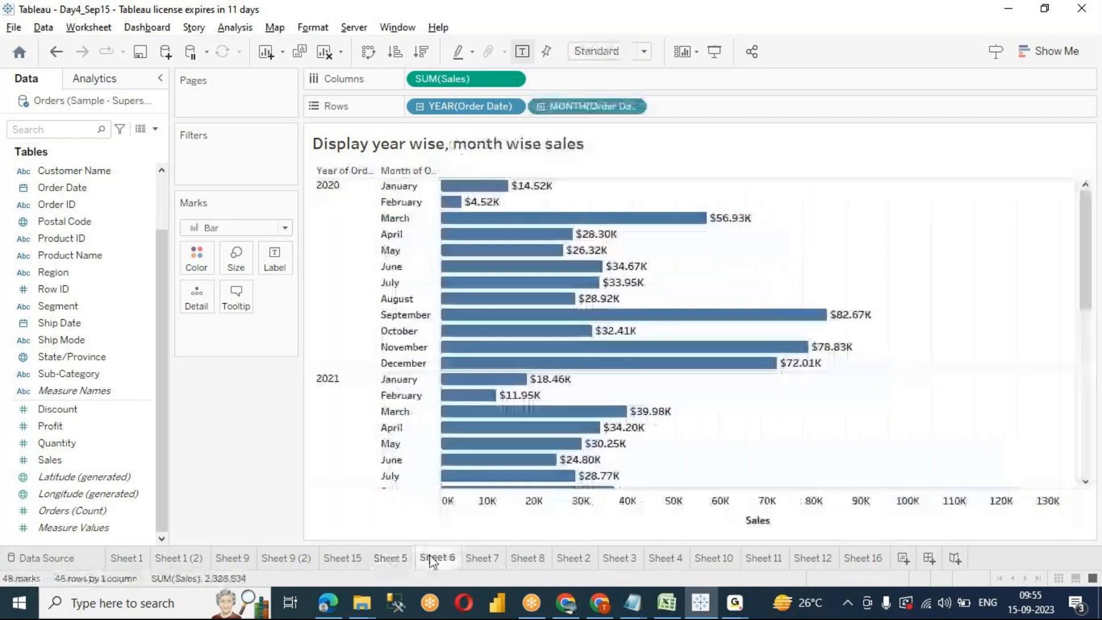
left_click(471, 558)
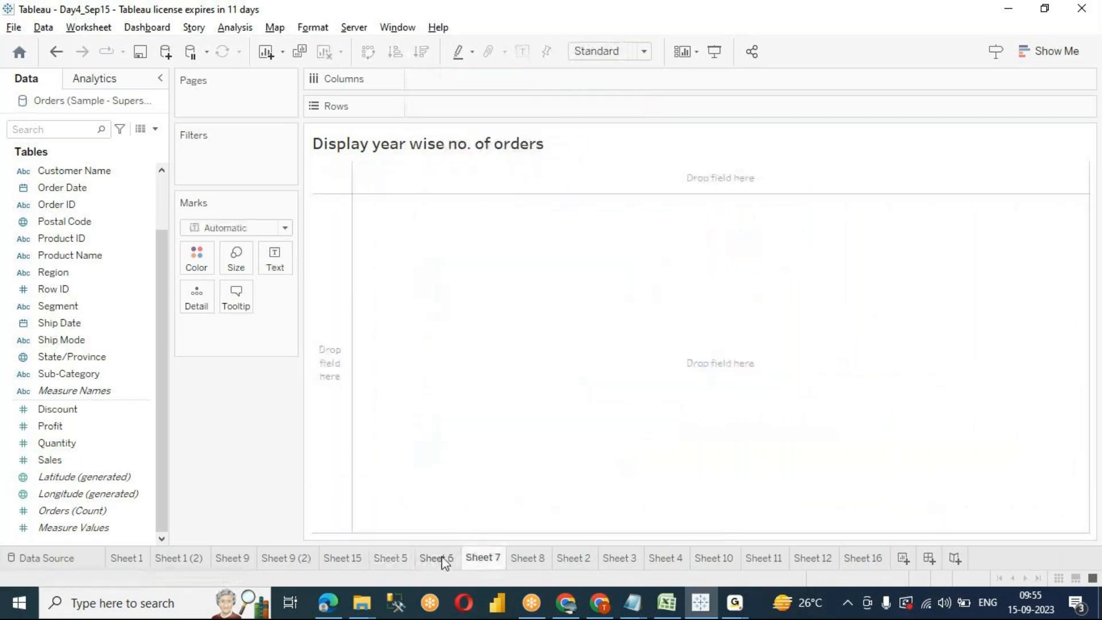
left_click(439, 560)
left_click(477, 559)
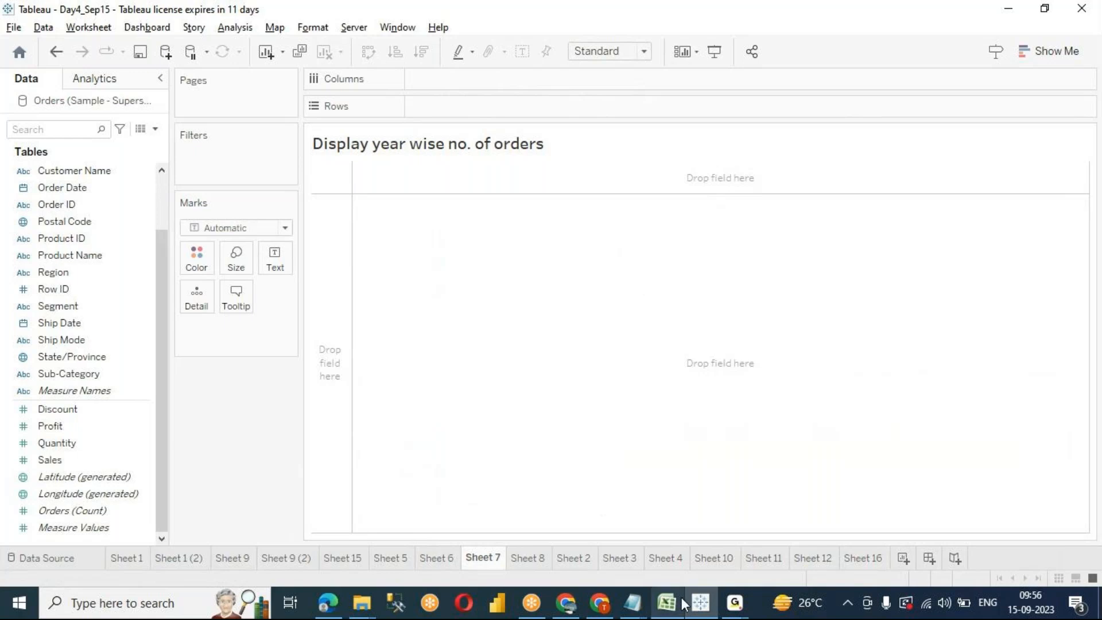
Step: Switch to the Day4_Sep15_Notes file in Notepad and review the sample product sales rows and the question about products sold
mouse_move(646, 594)
left_click(717, 540)
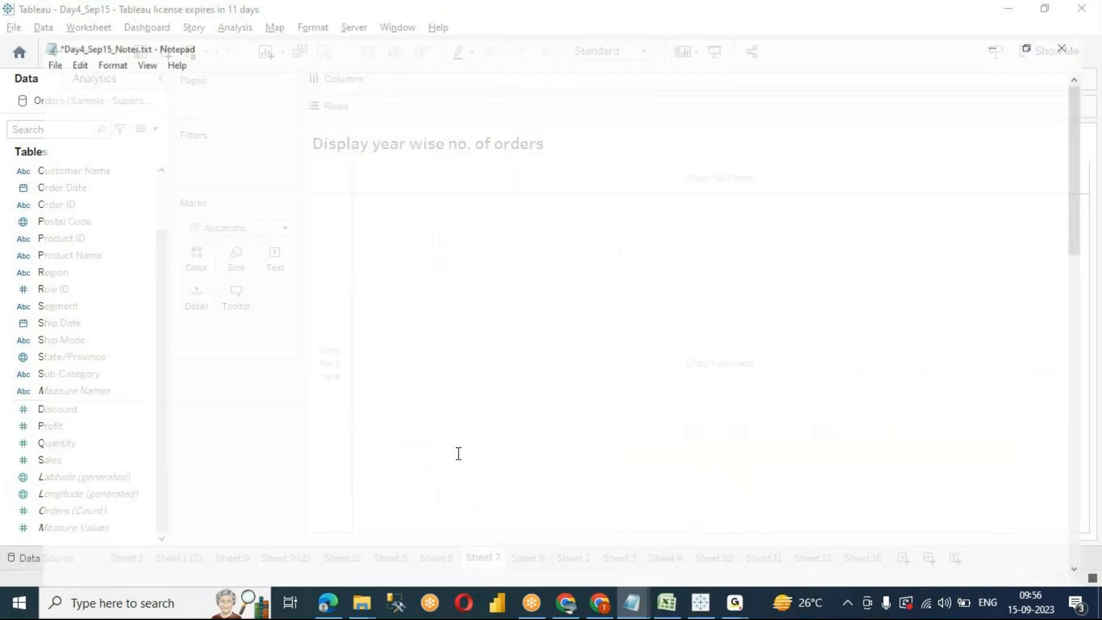
scroll(286, 293, "down", 5)
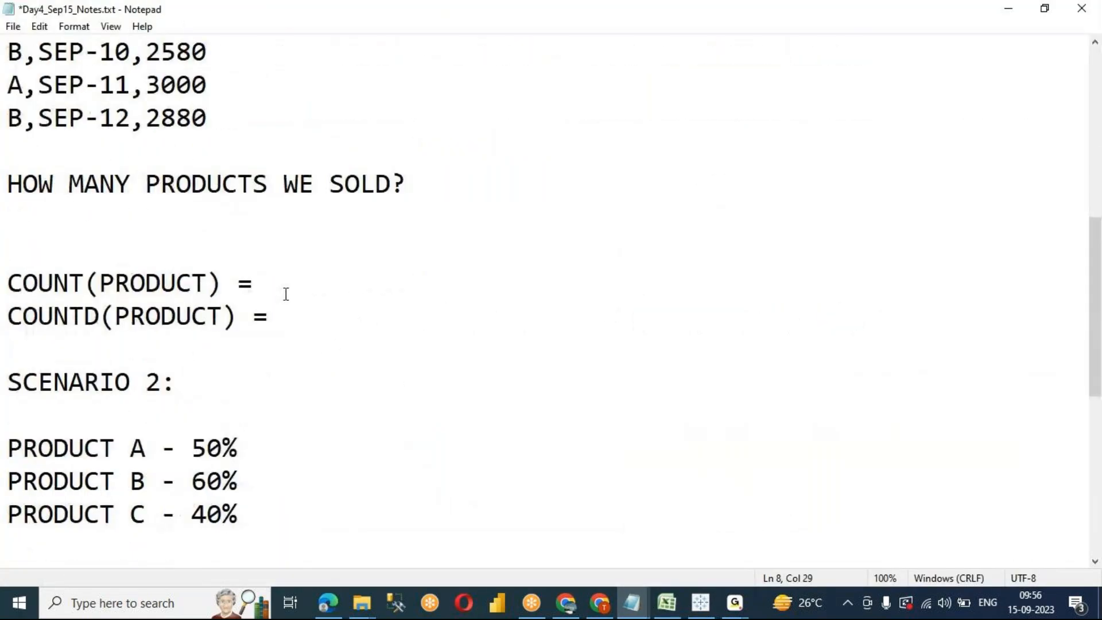
scroll(286, 290, "up", 1)
left_click(390, 252)
left_click_drag(435, 278, 3, 86)
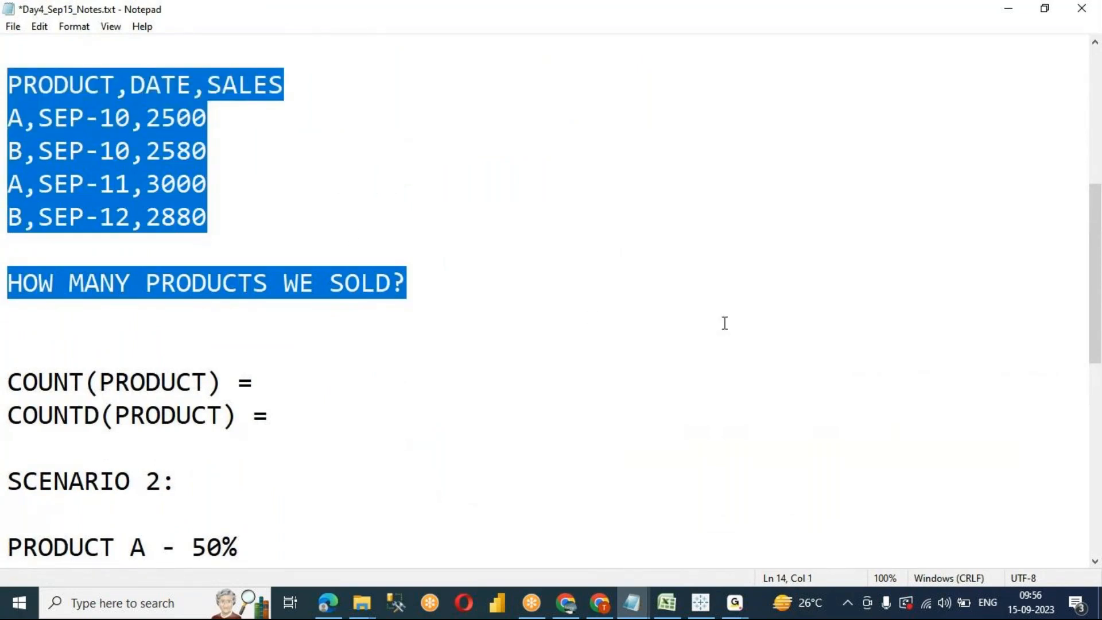
left_click(424, 303)
left_click_drag(435, 283, 5, 284)
left_click(451, 308)
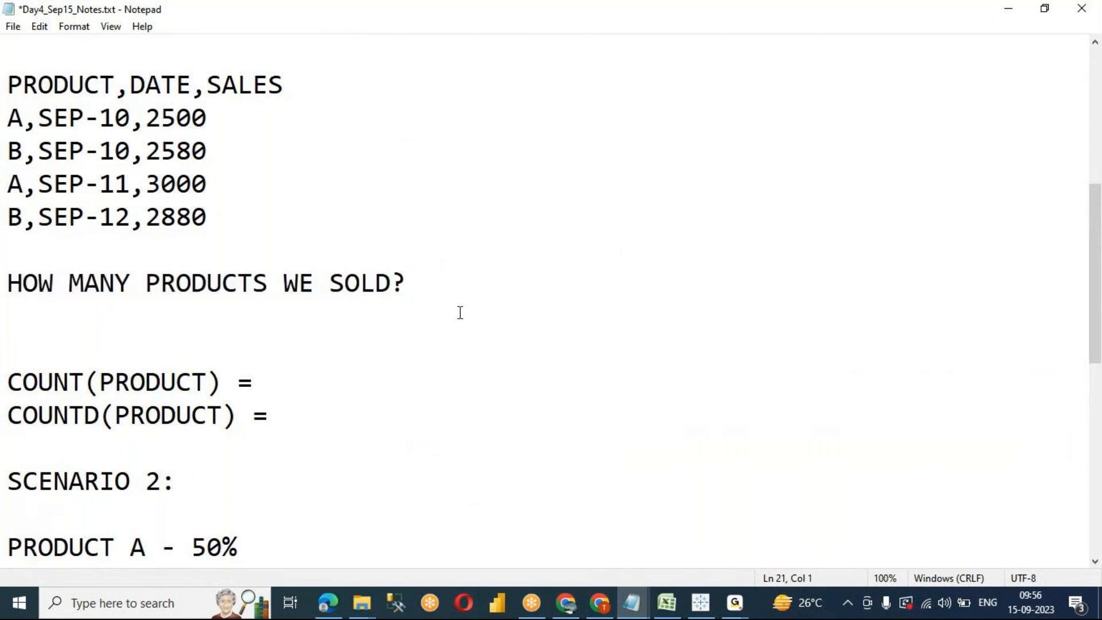
left_click_drag(231, 216, 3, 74)
left_click_drag(410, 285, 2, 244)
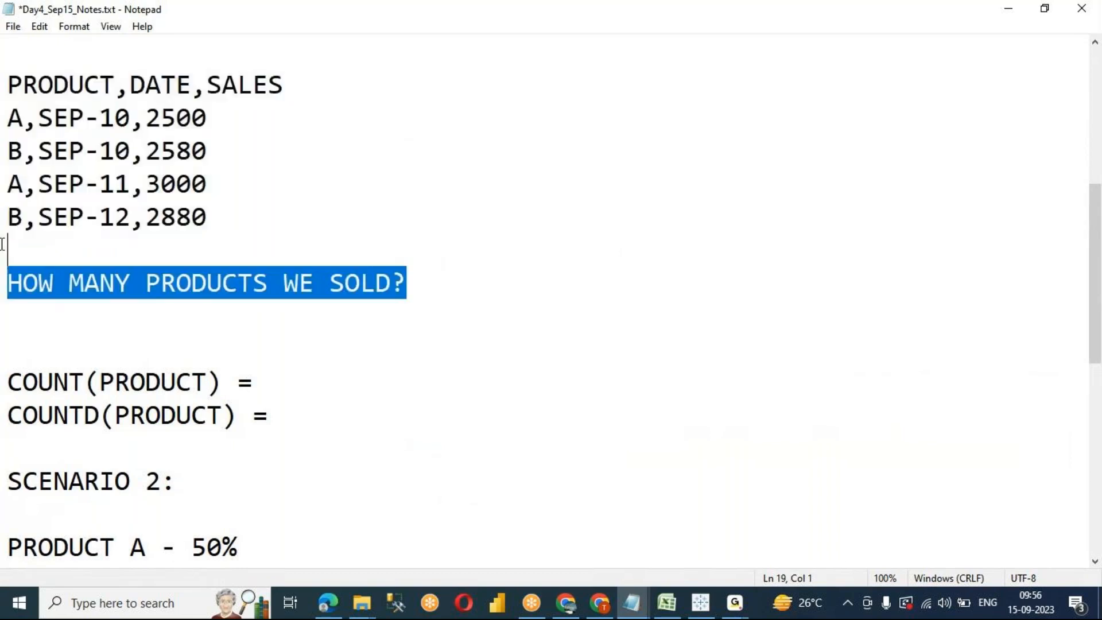
Step: Add the answer options "a)2" and "b)4" on the line below "HOW MANY PRODUCTS WE SOLD?"
left_click(69, 321)
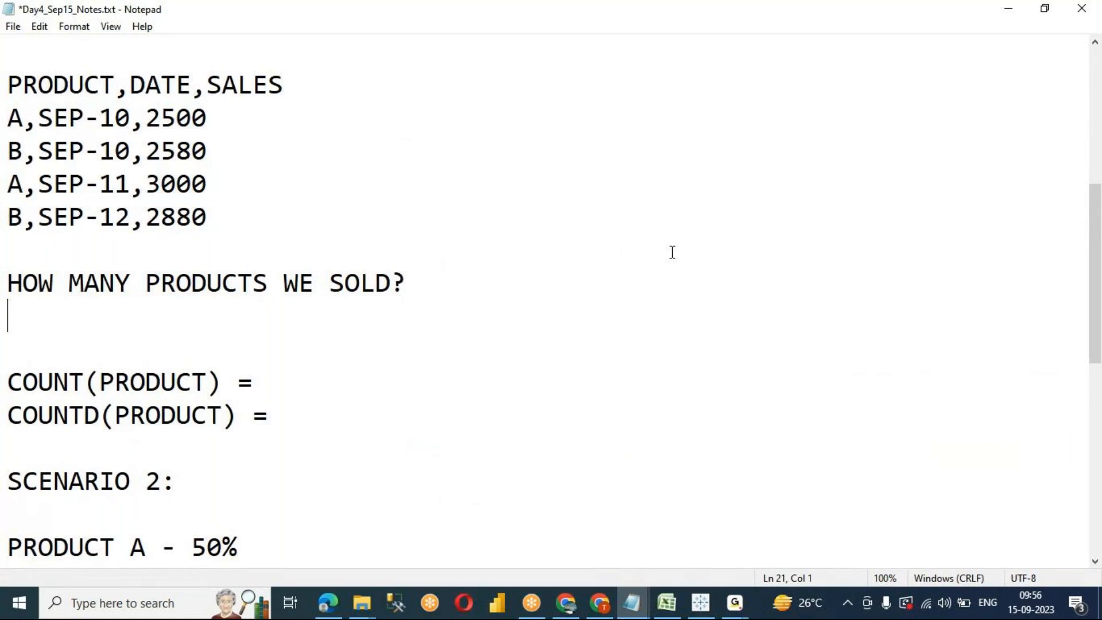
type("a) 2 b)")
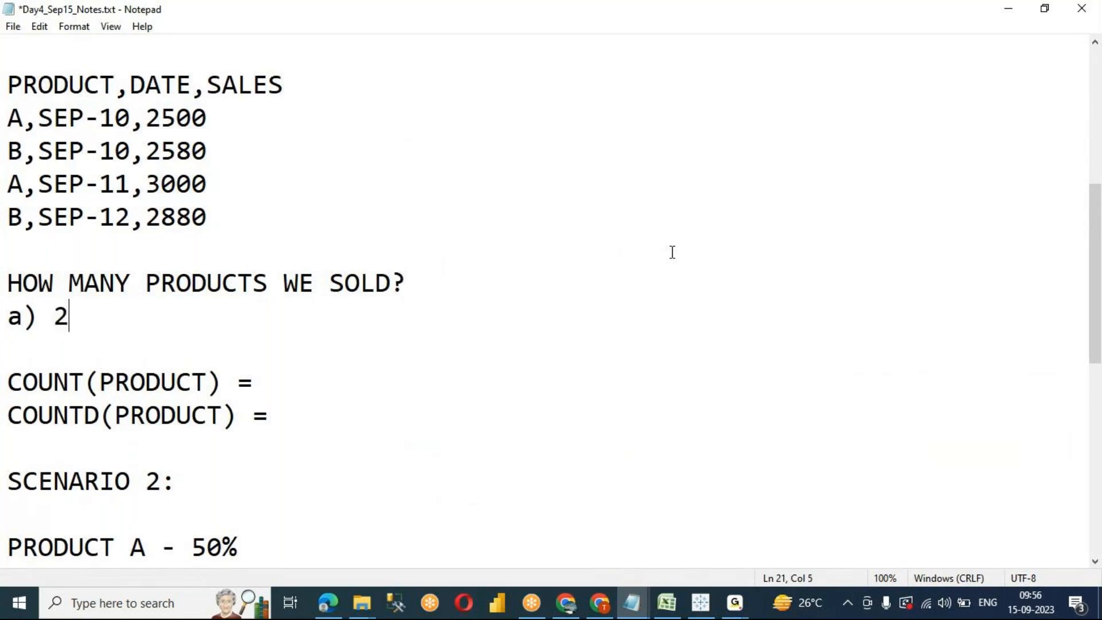
key("BackSpace")
type("4")
key("Left")
key("Left")
key("Left")
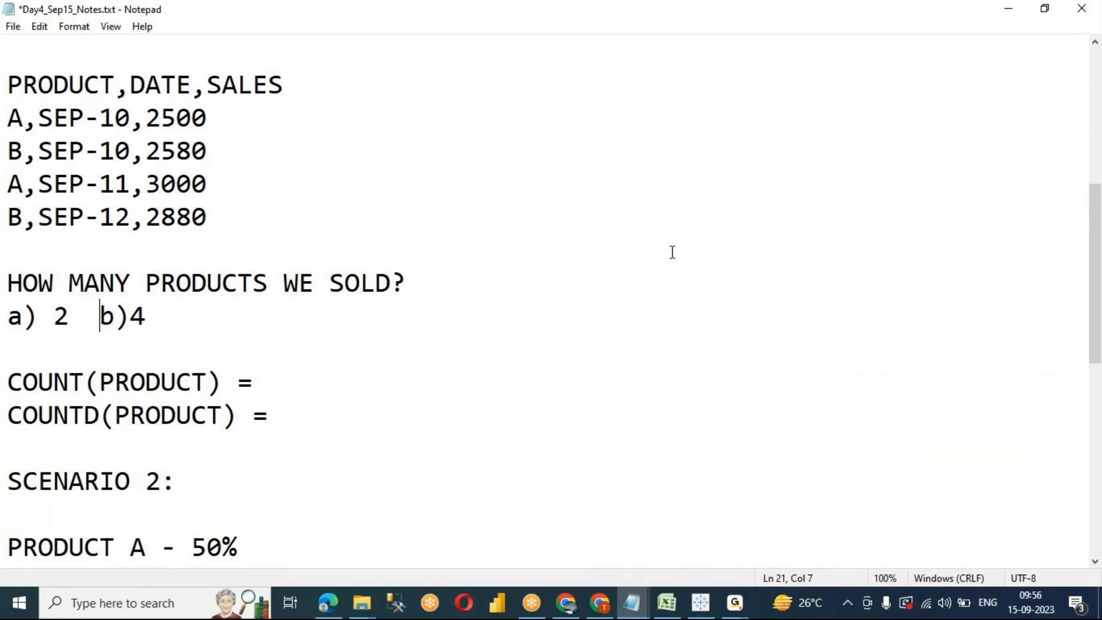
key("Down")
key("Down")
key("Up")
key("Right")
key("Right")
key("Delete")
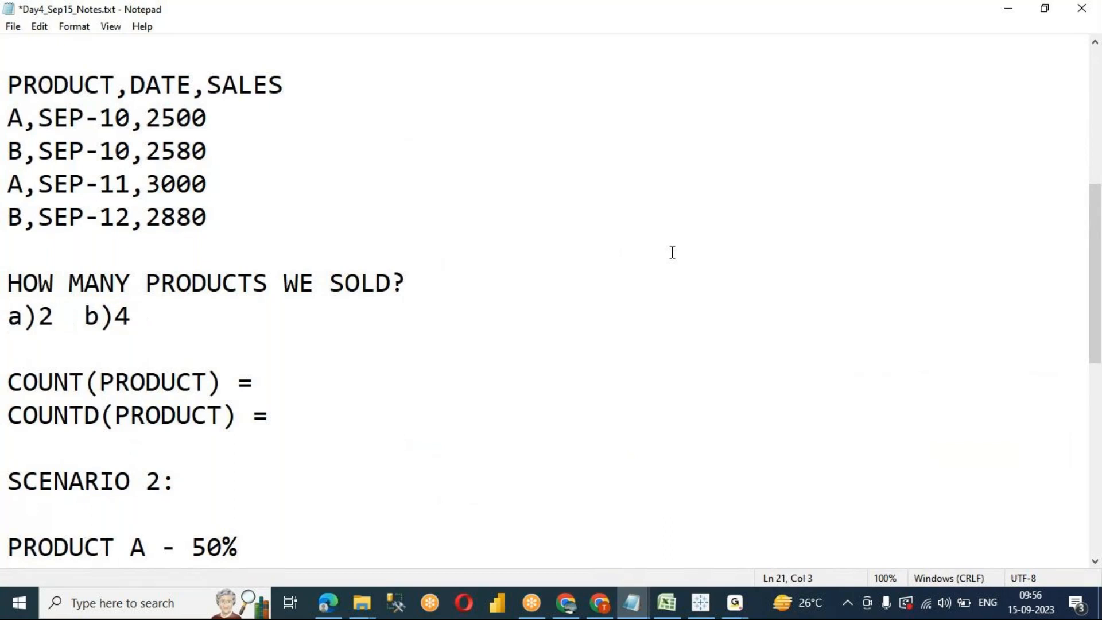
key("Down")
key("Down")
Step: Check answer option a) against the product letters in the four sample sales rows
left_click(60, 312)
left_click_drag(60, 312, 4, 310)
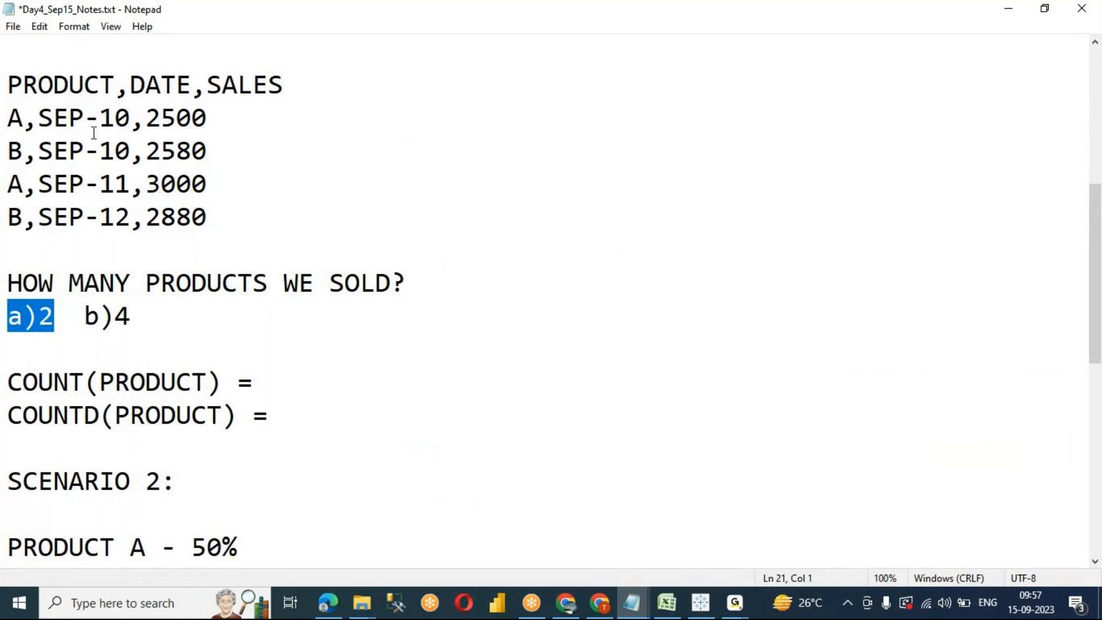
left_click_drag(61, 323, 36, 317)
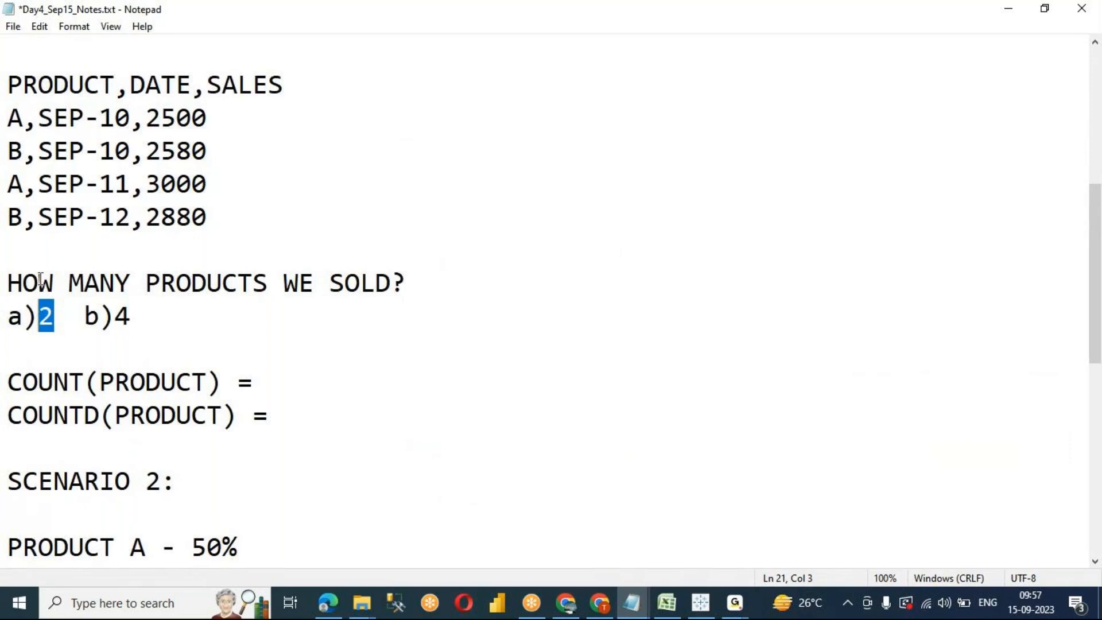
left_click(10, 123)
left_click_drag(10, 124, 21, 153)
left_click_drag(9, 186, 33, 212)
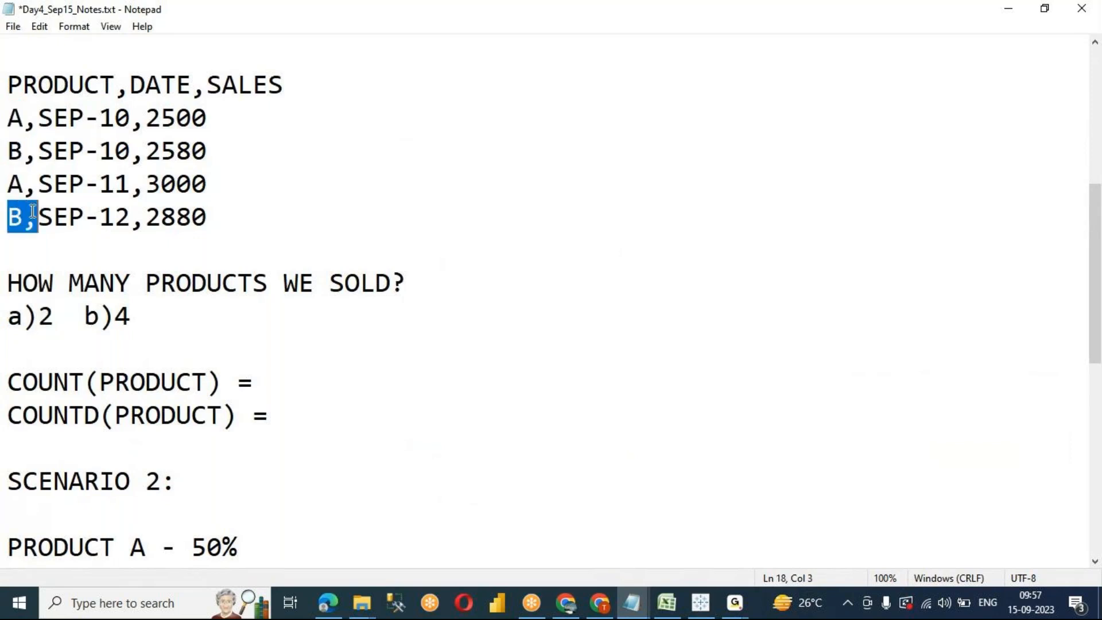
left_click(349, 248)
left_click(217, 205)
mouse_move(58, 314)
left_mouse_down()
mouse_move(3, 316)
mouse_move(38, 320)
left_mouse_up()
left_click(53, 320)
left_click(224, 226)
Step: Compare the repeated product A entries and their sale dates in the sample rows
left_click_drag(23, 120, 131, 121)
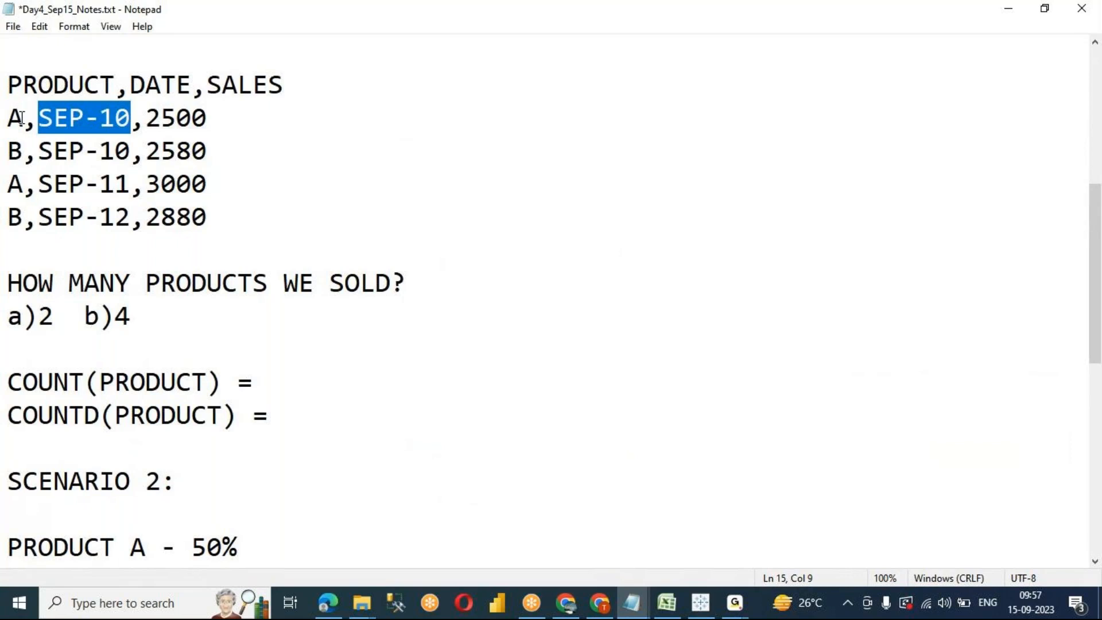
left_click_drag(23, 120, 3, 119)
left_click_drag(38, 184, 131, 186)
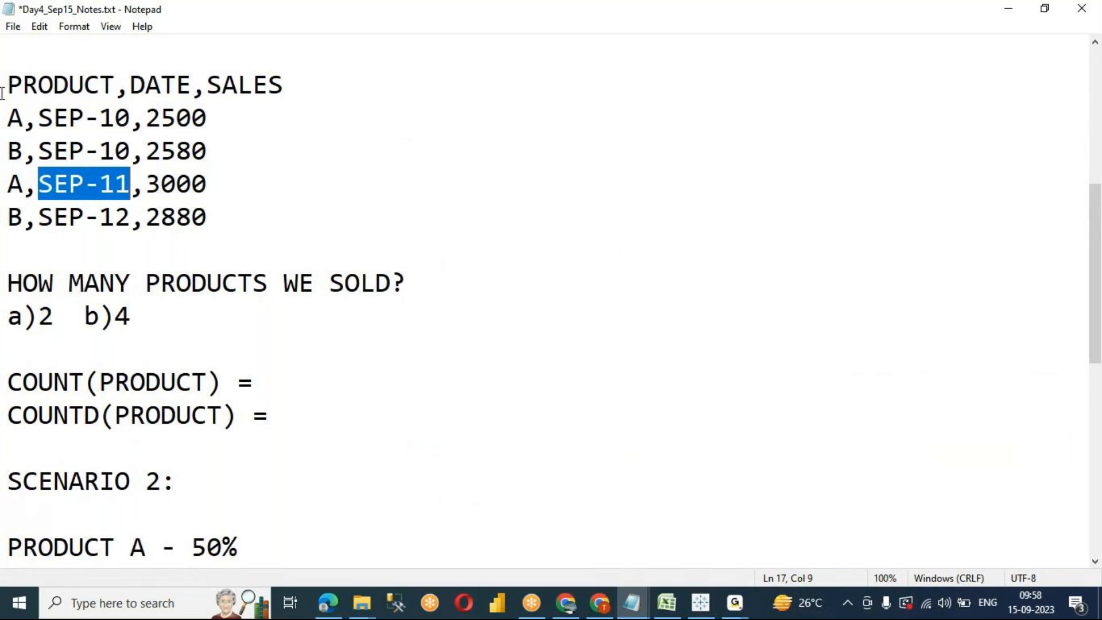
left_click_drag(23, 118, 2, 117)
left_click_drag(22, 183, 2, 182)
left_click_drag(27, 118, 2, 153)
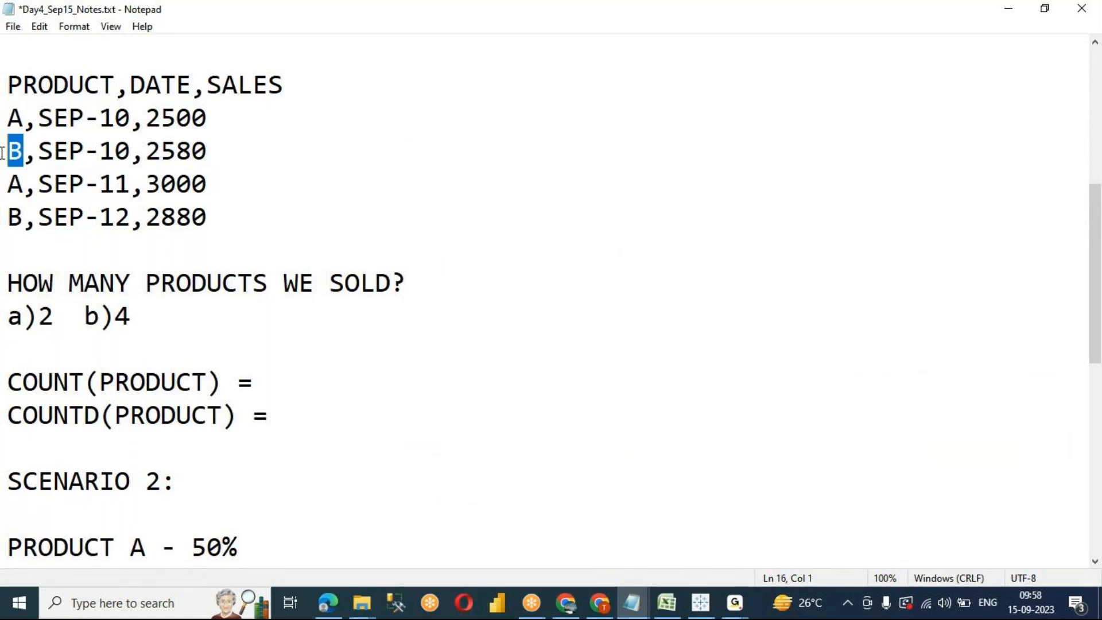
left_click(23, 119)
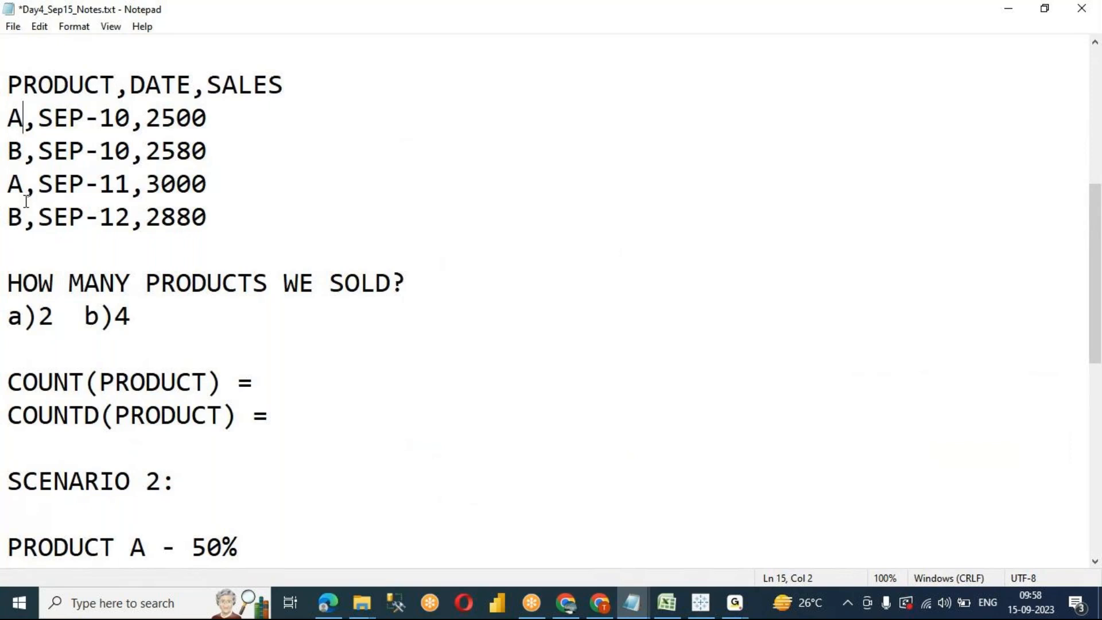
left_click_drag(24, 184, 7, 183)
left_click(24, 118)
left_click_drag(25, 118, 7, 118)
left_click_drag(23, 184, 7, 182)
left_click_drag(23, 118, 7, 118)
left_click(6, 184)
Step: Insert the product names "A, B" after the 2 in answer option a)
left_click(66, 305)
type("a an")
key("BackSpace")
key("BackSpace")
key("BackSpace")
key("BackSpace")
key("BackSpace")
type("A, B")
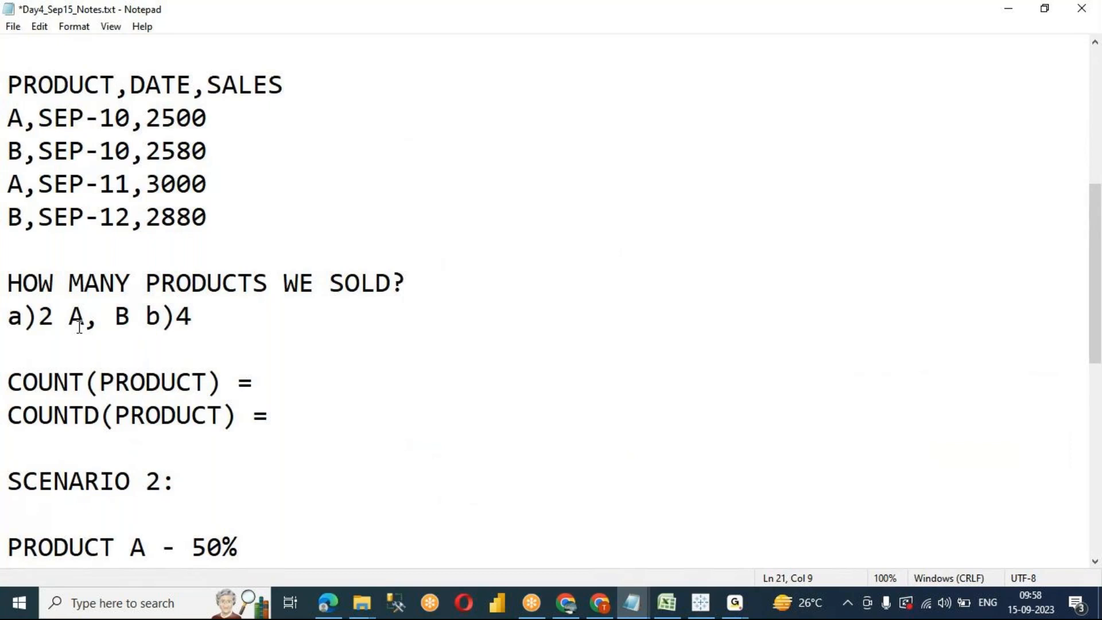
Step: Insert several blank lines below the a) and b) answer options and add the heading "AMAZON:" there
left_click(284, 369)
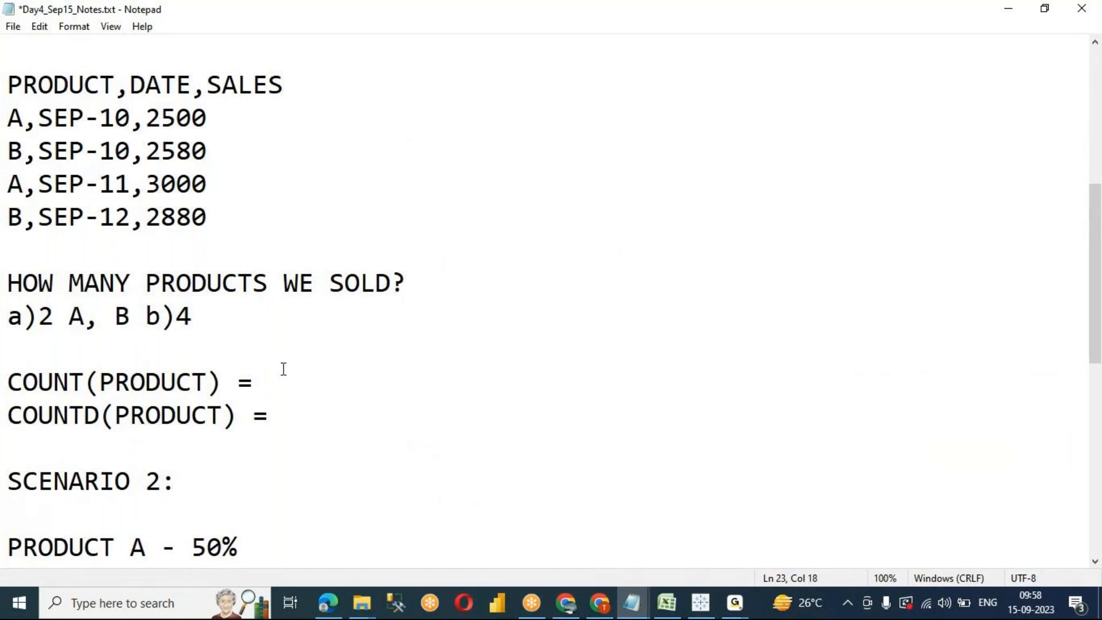
scroll(304, 338, "down", 1)
left_click(303, 338)
left_click(300, 262)
key("Return")
key("Return")
key("Return")
key("Return")
key("Return")
key("Return")
key("Return")
key("Up")
key("Up")
key("Up")
key("Up")
key("Up")
key("Up")
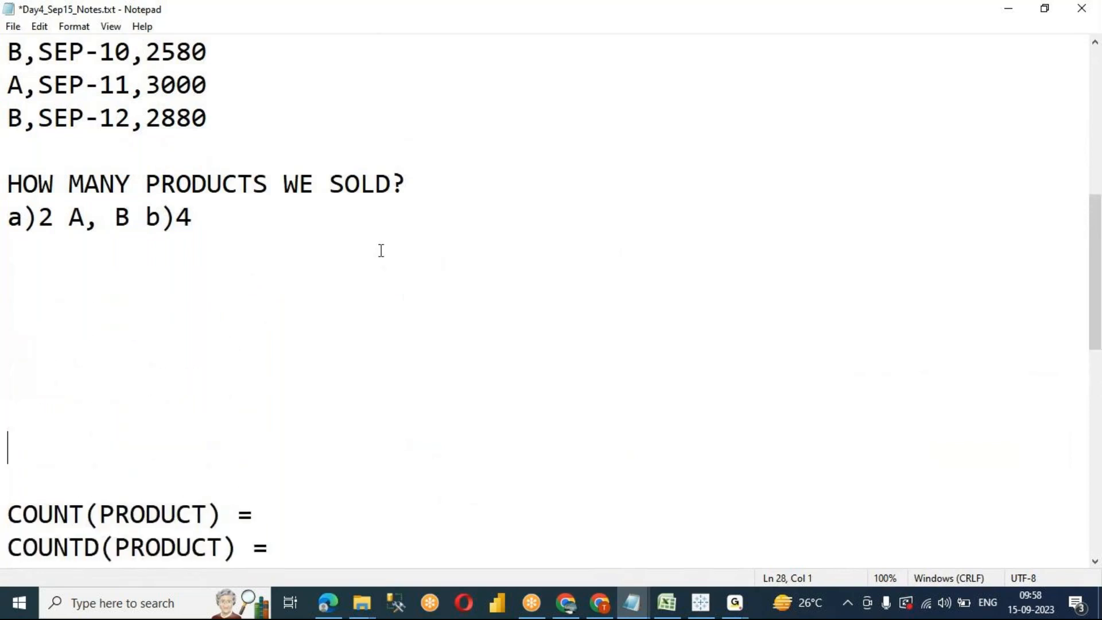
type("AMAZON")
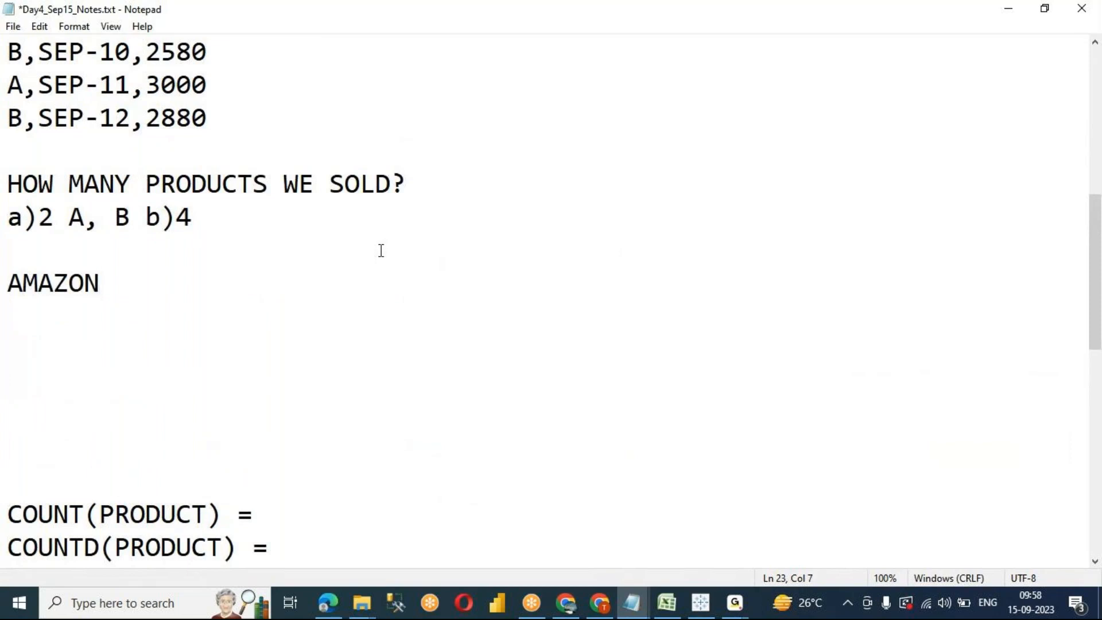
type(":")
key("Return")
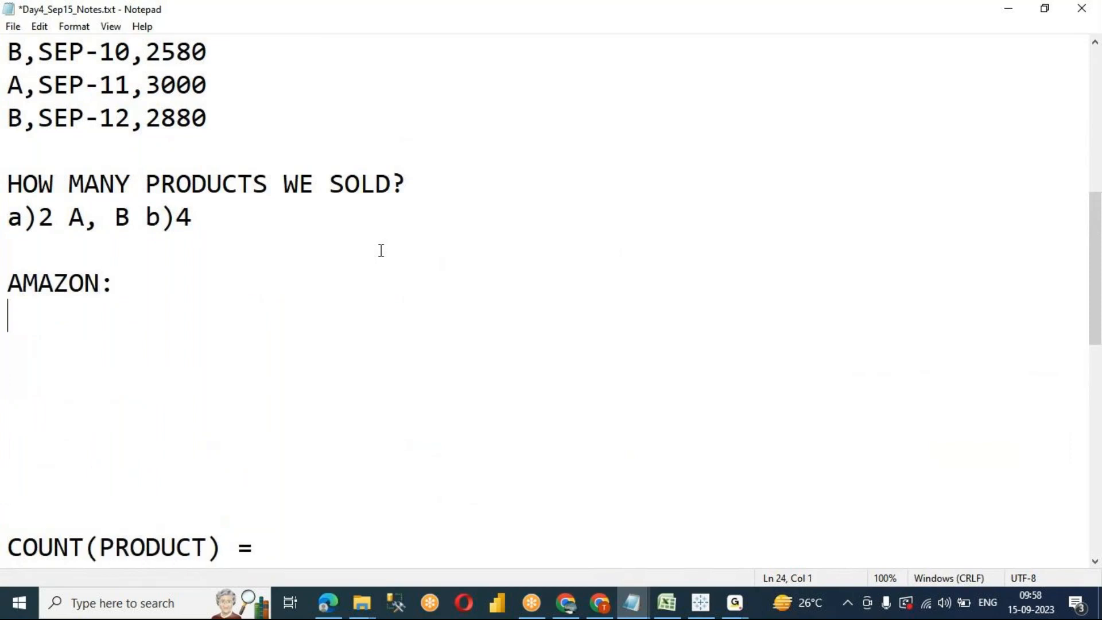
Step: Add the line "CUSTOMER A" below the AMAZON heading, followed by the first purchased item "--- VIVO V17"
type("CUSTOMER A")
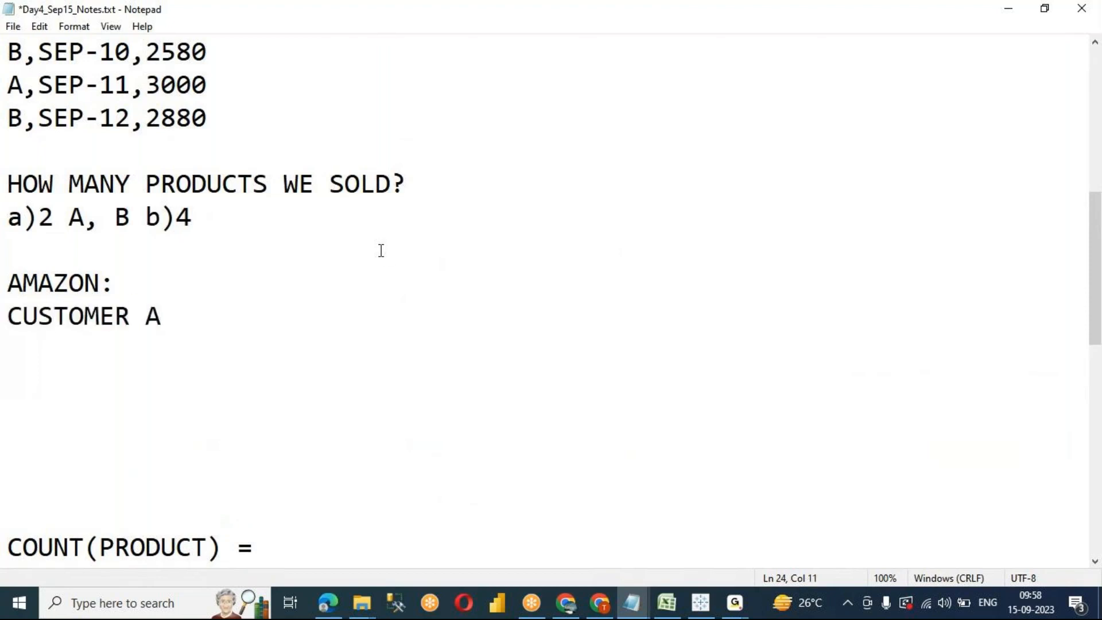
key("Return")
type("---")
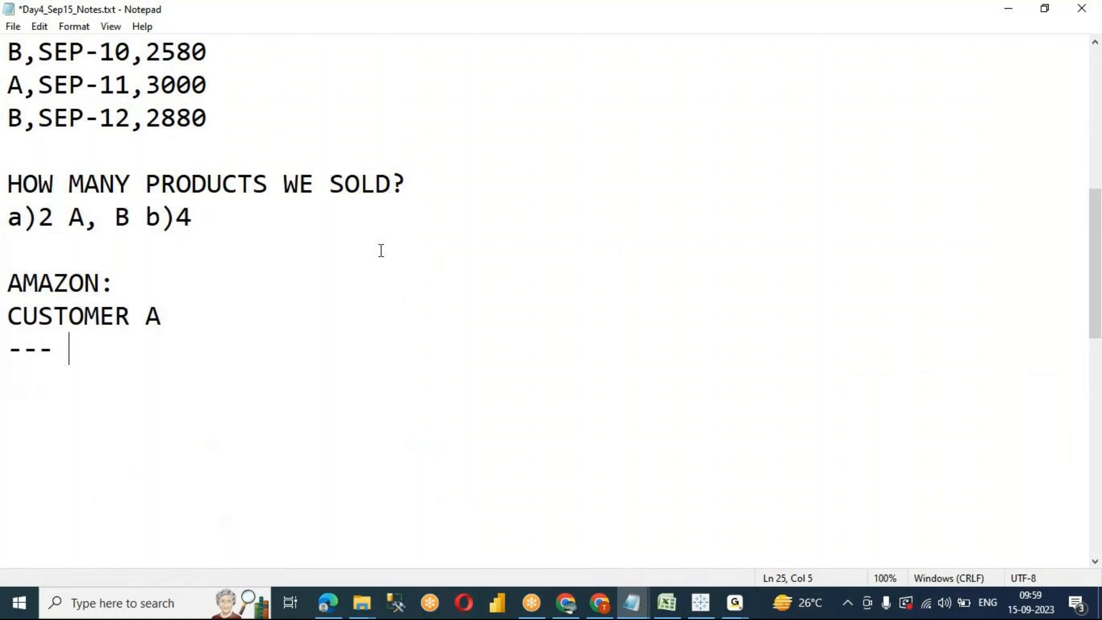
key("BackSpace")
type("N")
key("BackSpace")
type("VIVO V17")
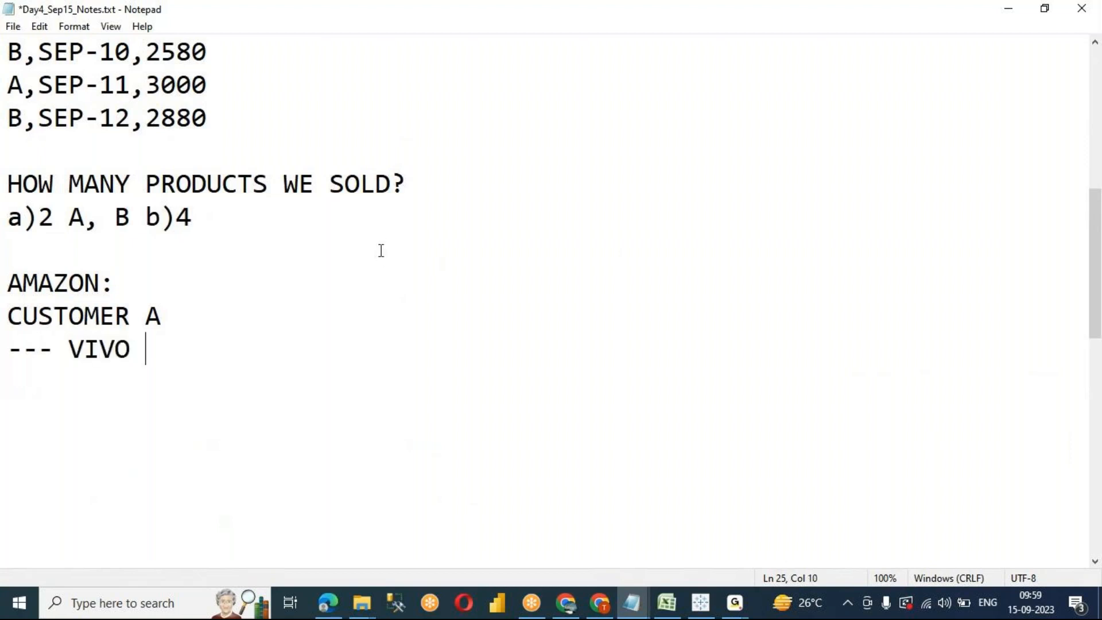
Step: Add the items "--- EAR PODS" and "--- VIVO MOBILE CASE" on separate lines under CUSTOMER A
key("Return")
type("---")
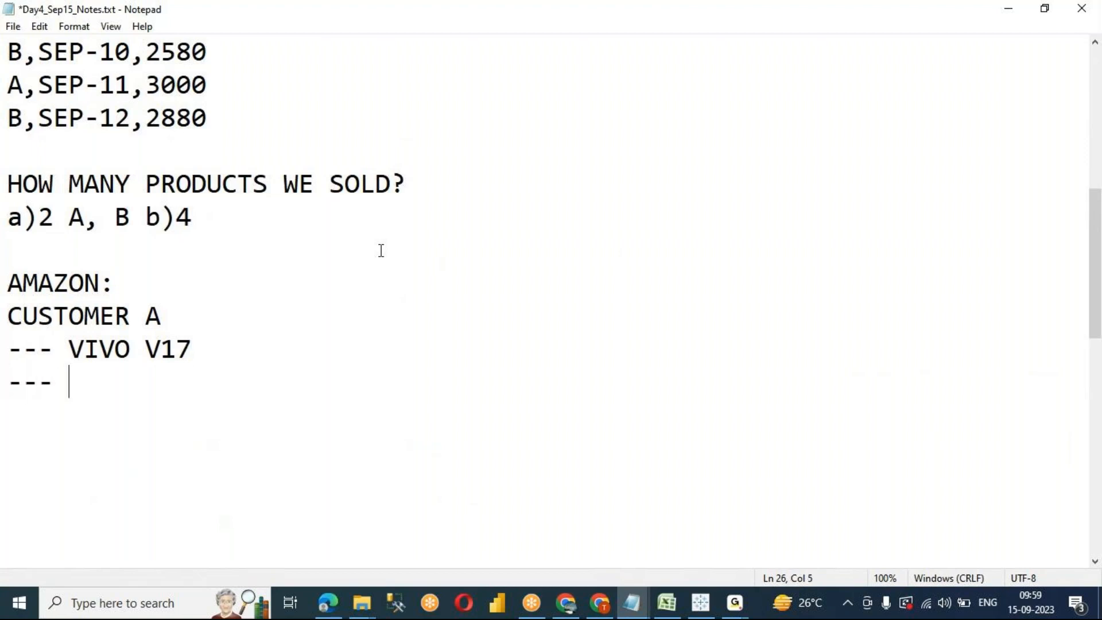
type(" EAR PODS")
key("Return")
type("--- VIO")
key("BackSpace")
type("VO MOBILE C")
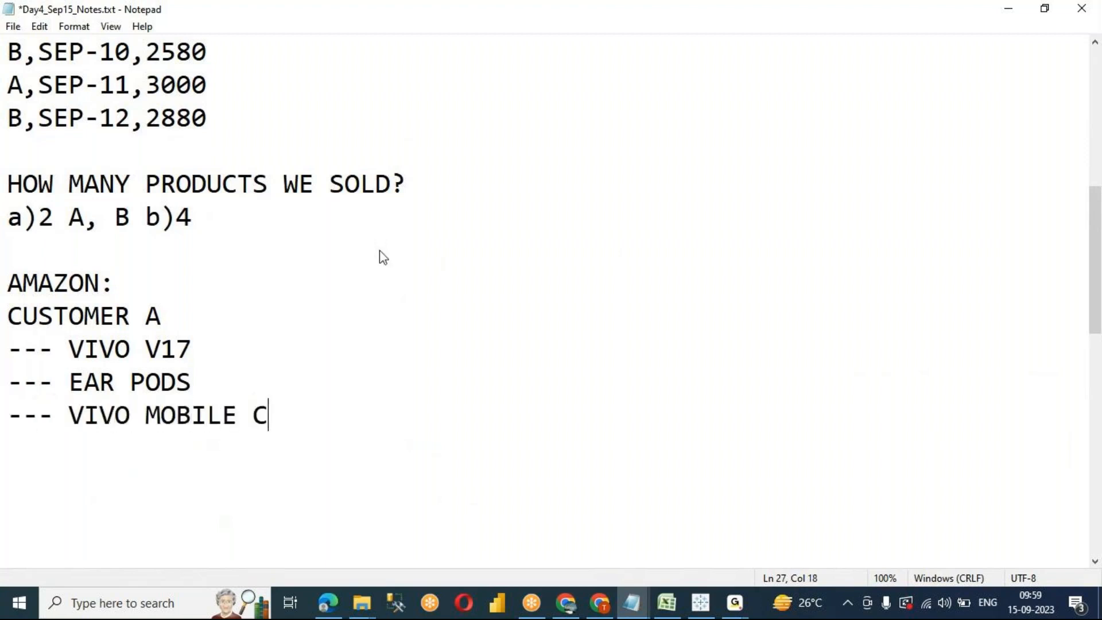
type("ASE")
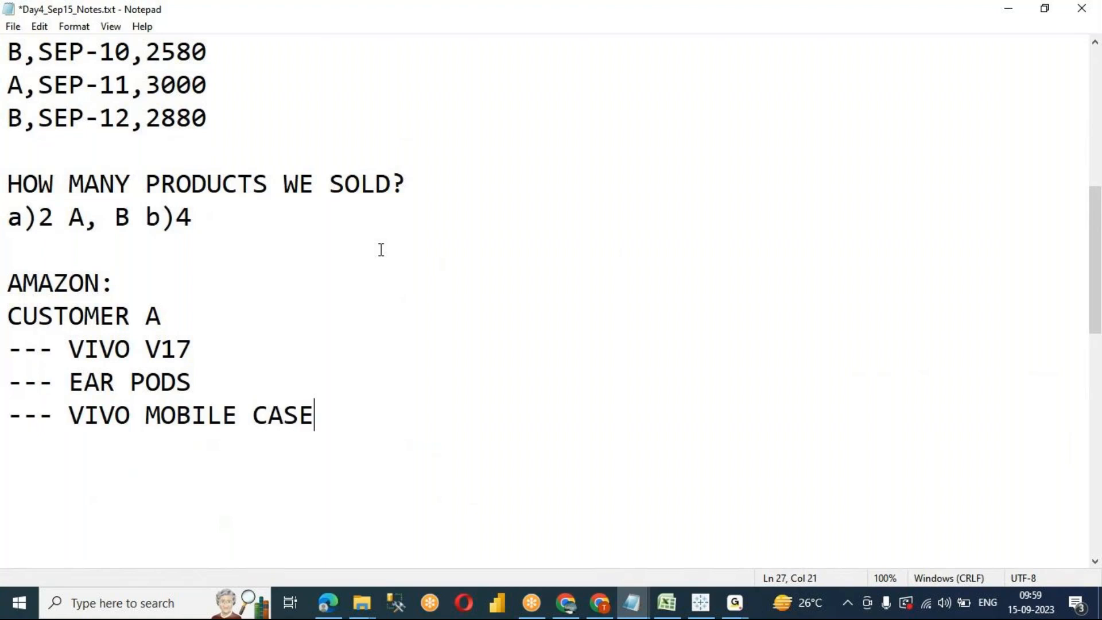
Step: Add "CUSTOMER B" after a blank line below Customer A's items, with the item "-- LAPTOP" underneath
scroll(375, 249, "down", 1)
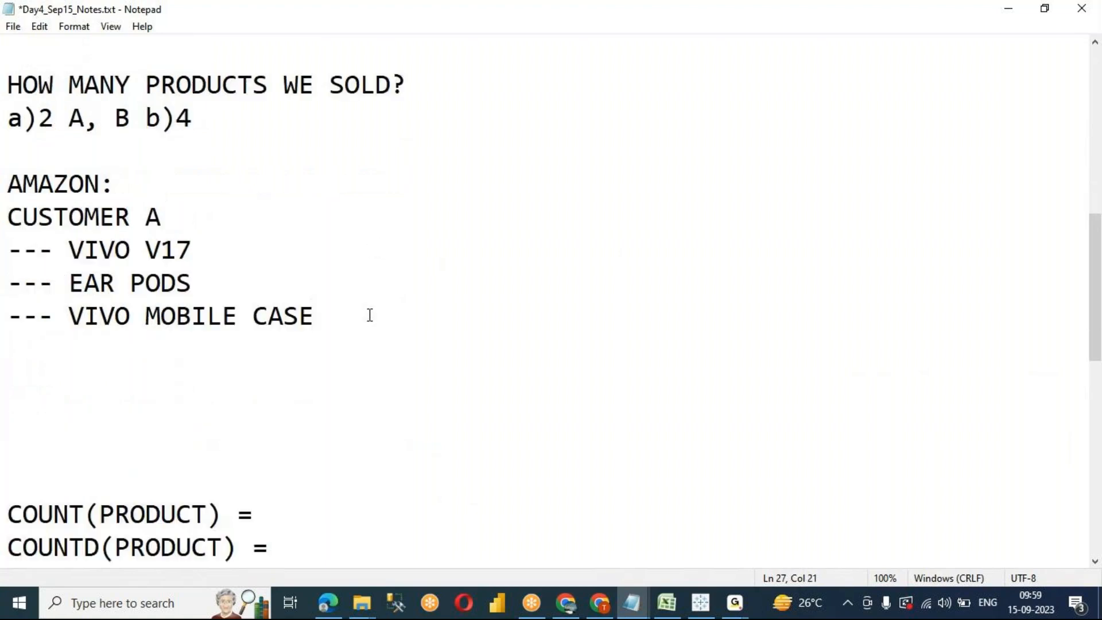
key("Return")
key("Return")
type("CUSTOME")
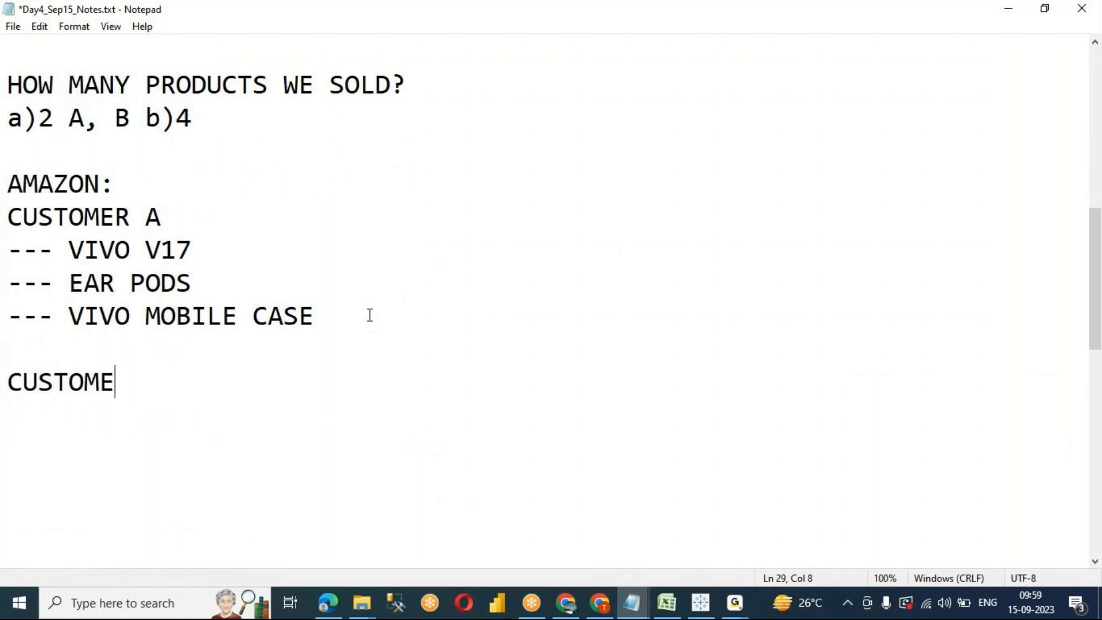
type("R B")
key("Return")
type("-- LAPTOP")
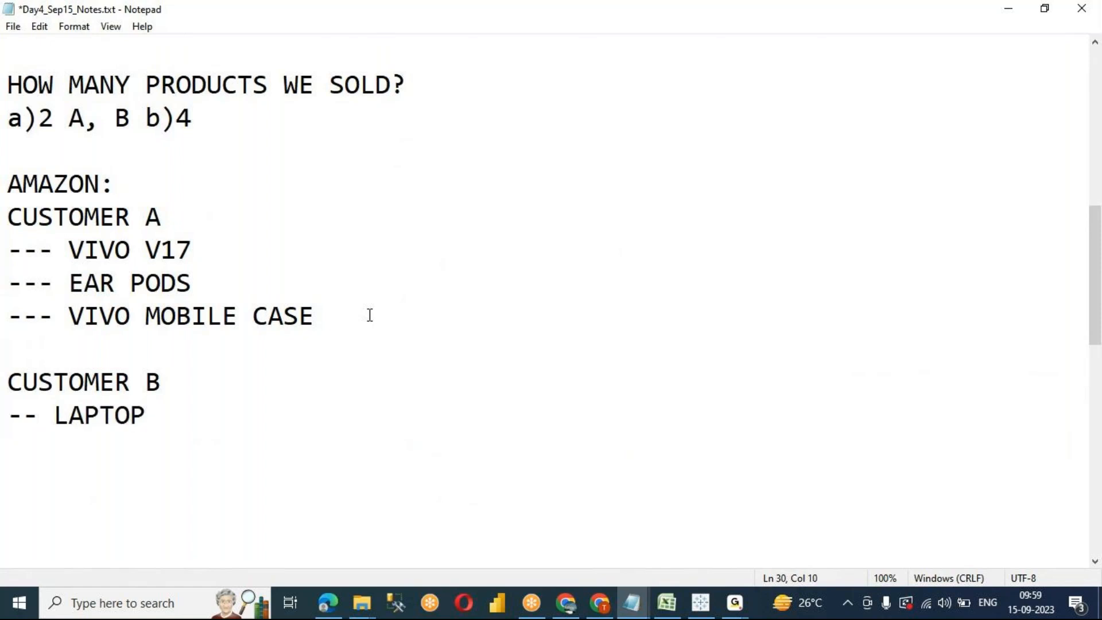
Step: Write the question "Q) FROM AMAZON POINT OF VIEW, HOW MANY ORDERS?" after a blank line below the laptop item
key("Return")
key("Return")
type("Q) FROM COM")
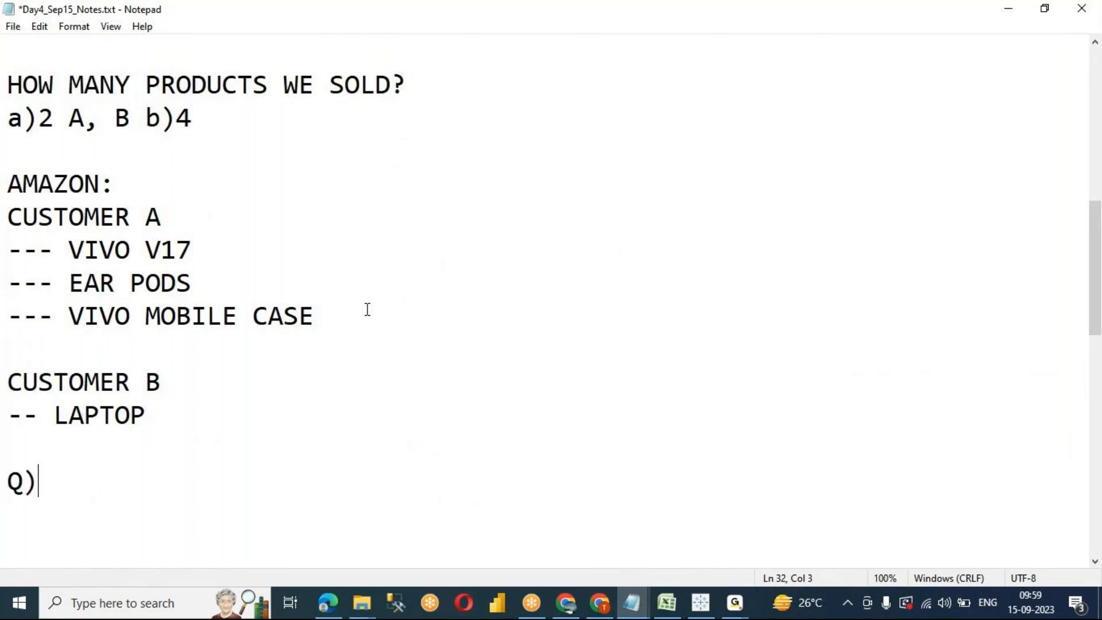
key("BackSpace")
key("BackSpace")
key("BackSpace")
type("AMZO")
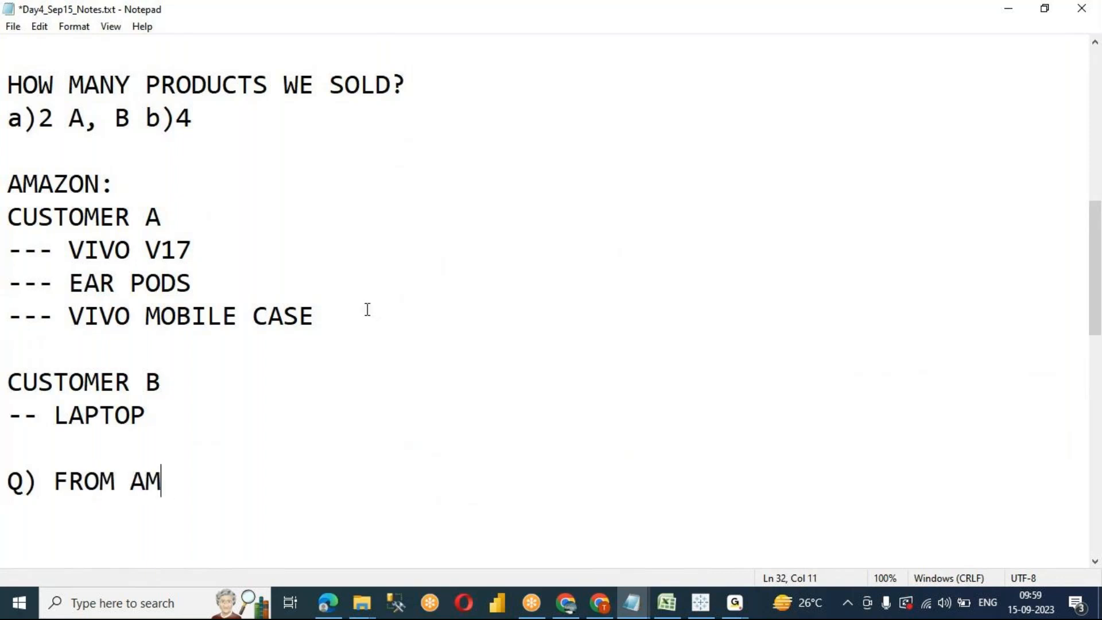
key("BackSpace")
key("BackSpace")
type("AZON ")
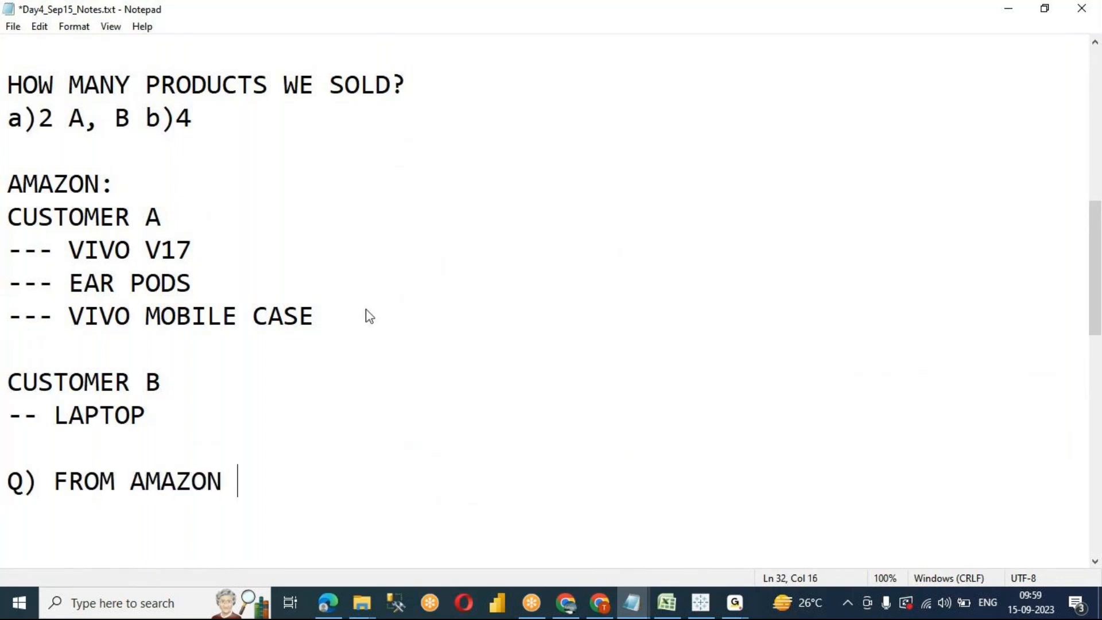
type("POINT OF VIEW, HOW M")
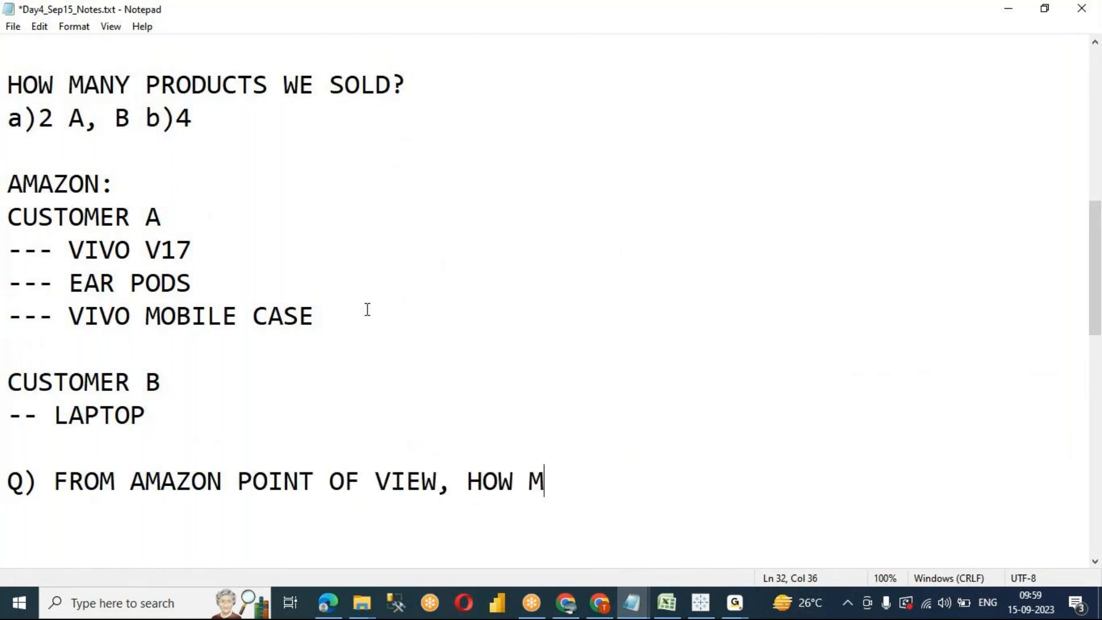
type("ANY ORDERS?")
key("Return")
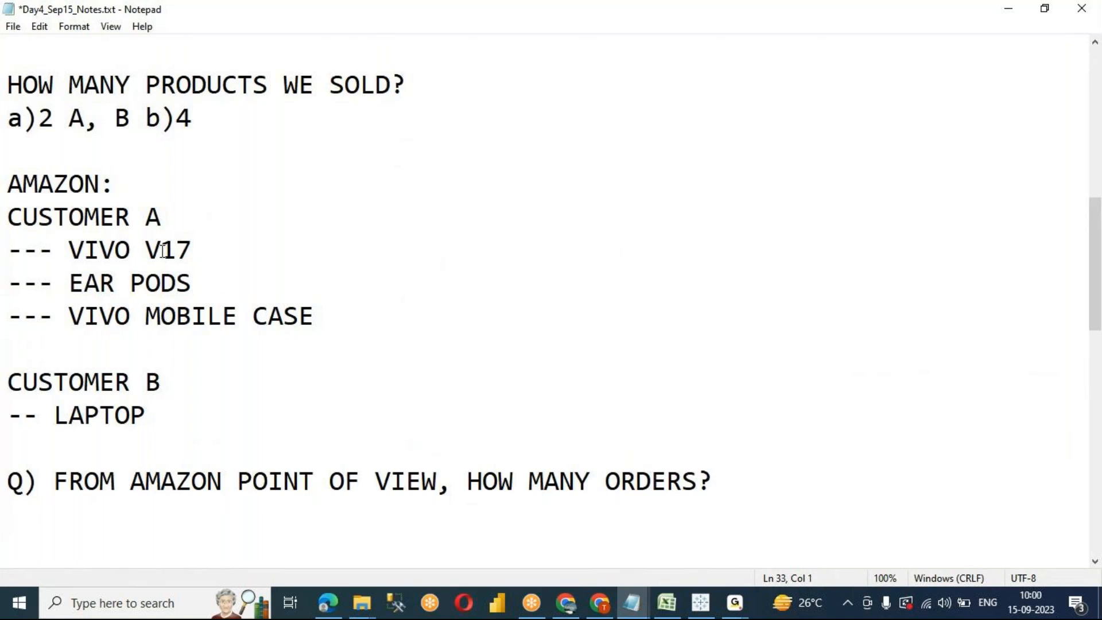
Step: Answer the orders question with the lines "CUSTOMER A - 1 ORDER" and "CUSTOMER B - 1 ORDER"
left_click_drag(167, 226, 3, 227)
key("ctrl+c")
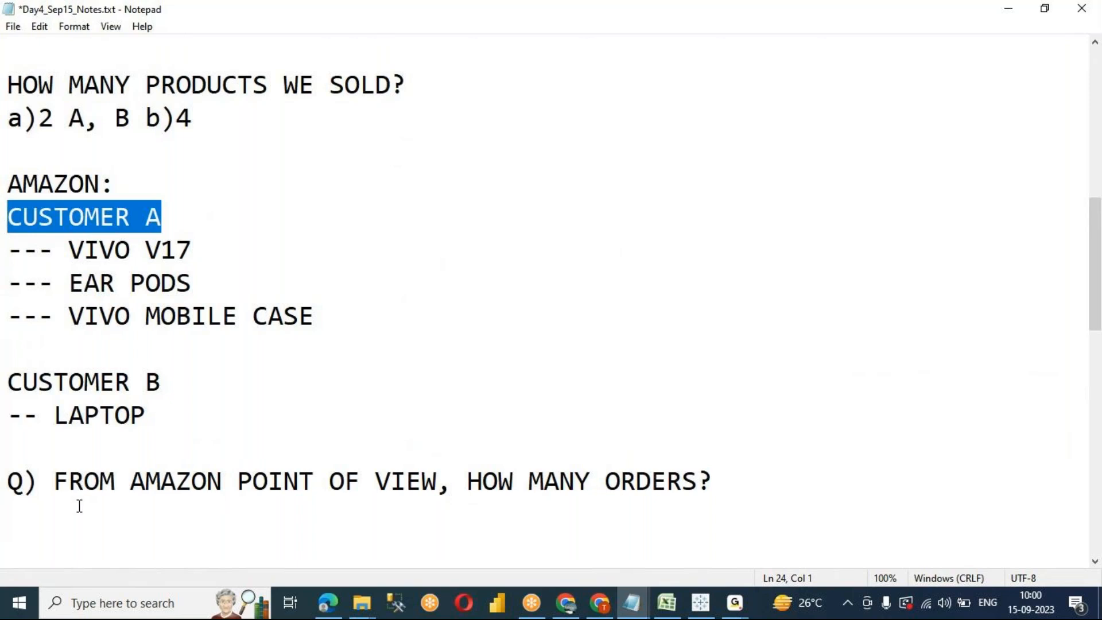
left_click(80, 506)
key("ctrl+v")
type("- 1 ORDER")
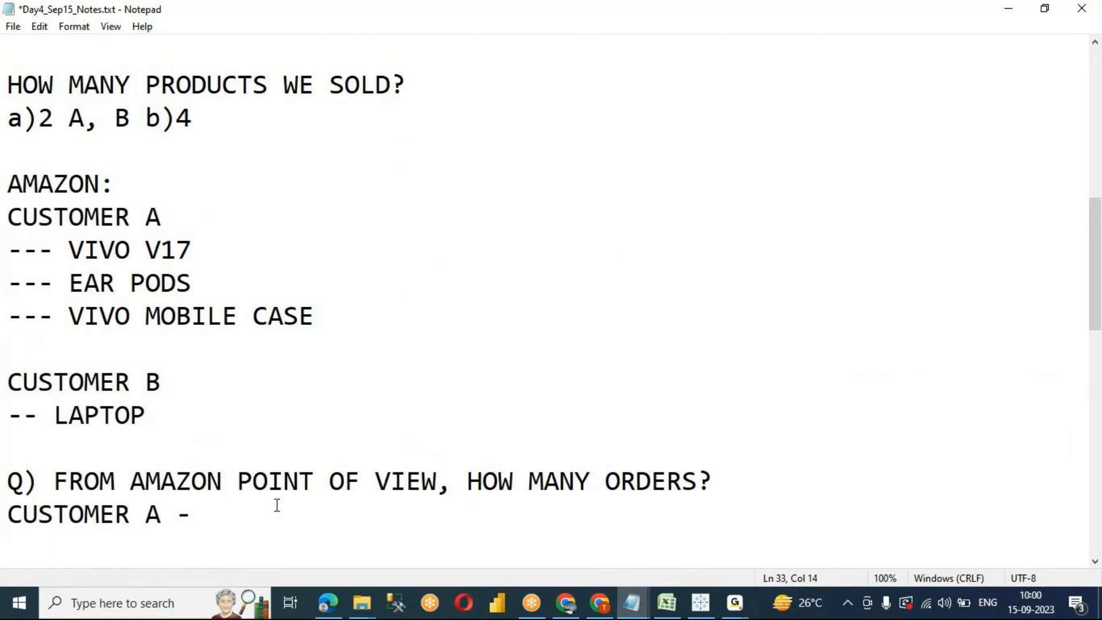
key("Return")
type("C")
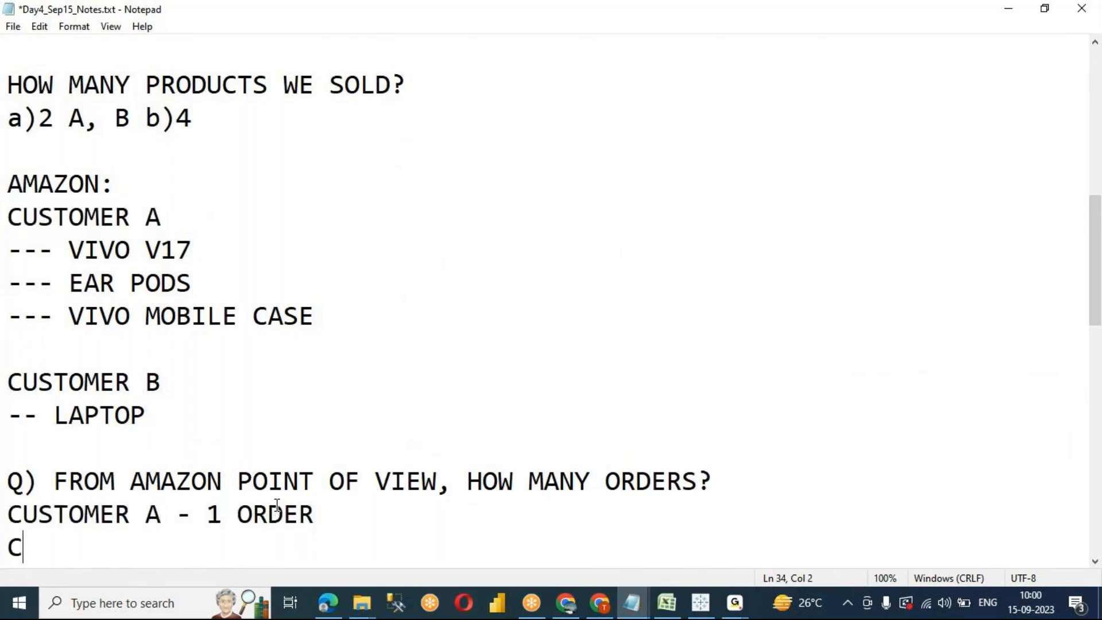
type("USTOMER B - 1 ORDER")
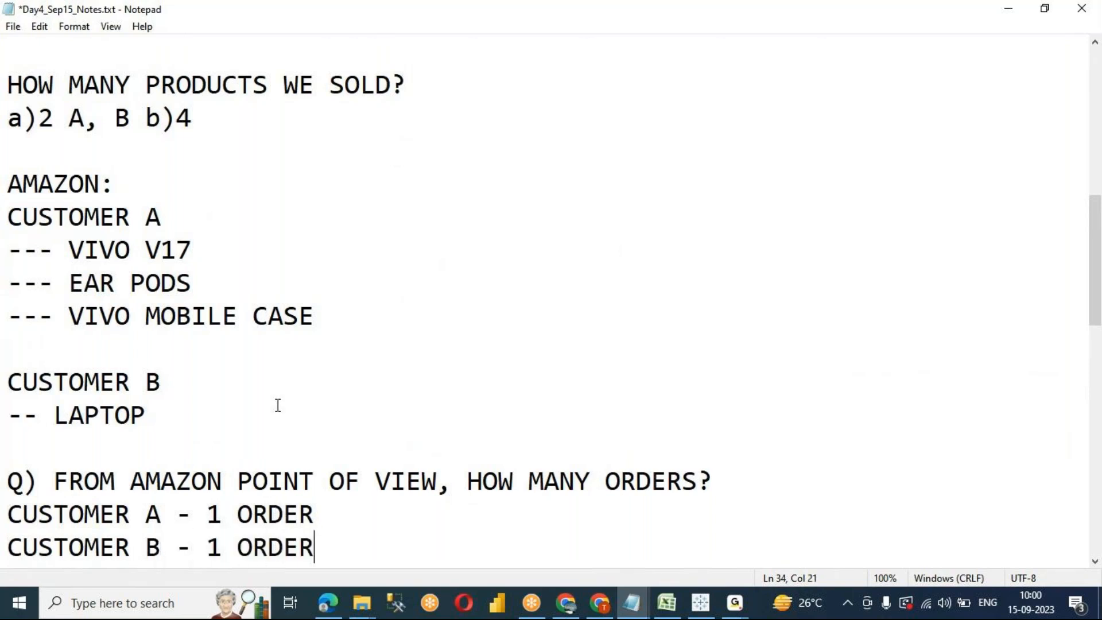
Step: Append "- MULTIPLE PRODUCTS" to the Customer A order line and "- MULTIPLE PRODUCTS/ SINGLE PRODUCT" to the Customer B line
left_click_drag(319, 518, 207, 508)
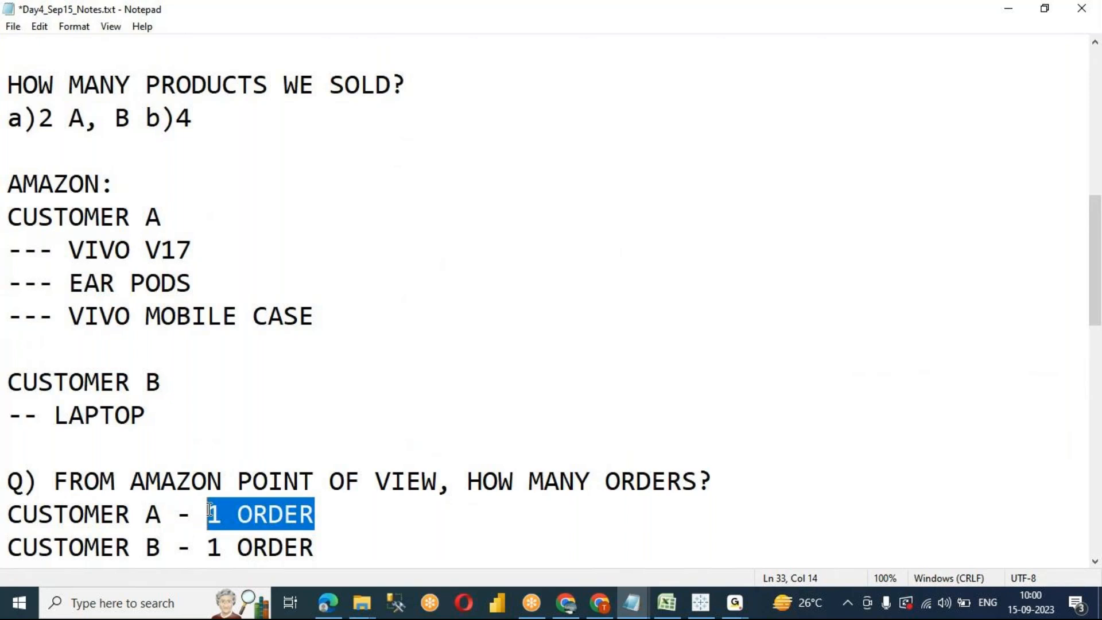
left_click(433, 526)
type("- MULTIPLE PRODUCTS")
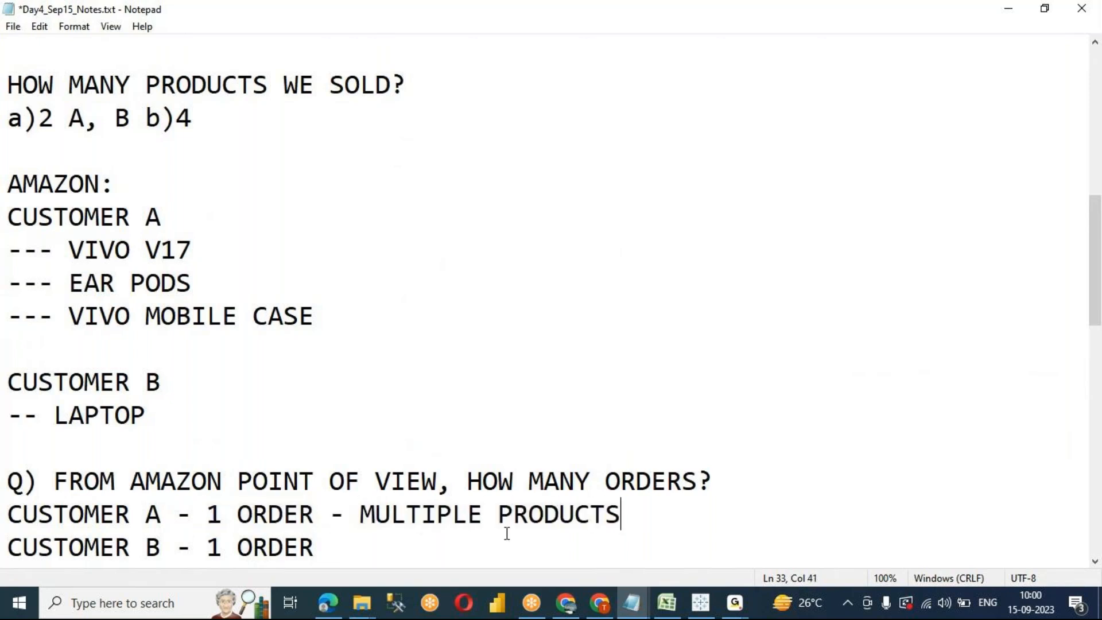
key("Down")
type("- MULTIPLE PRODUCTS/ SINGLE PRODUCT")
scroll(449, 374, "down", 1)
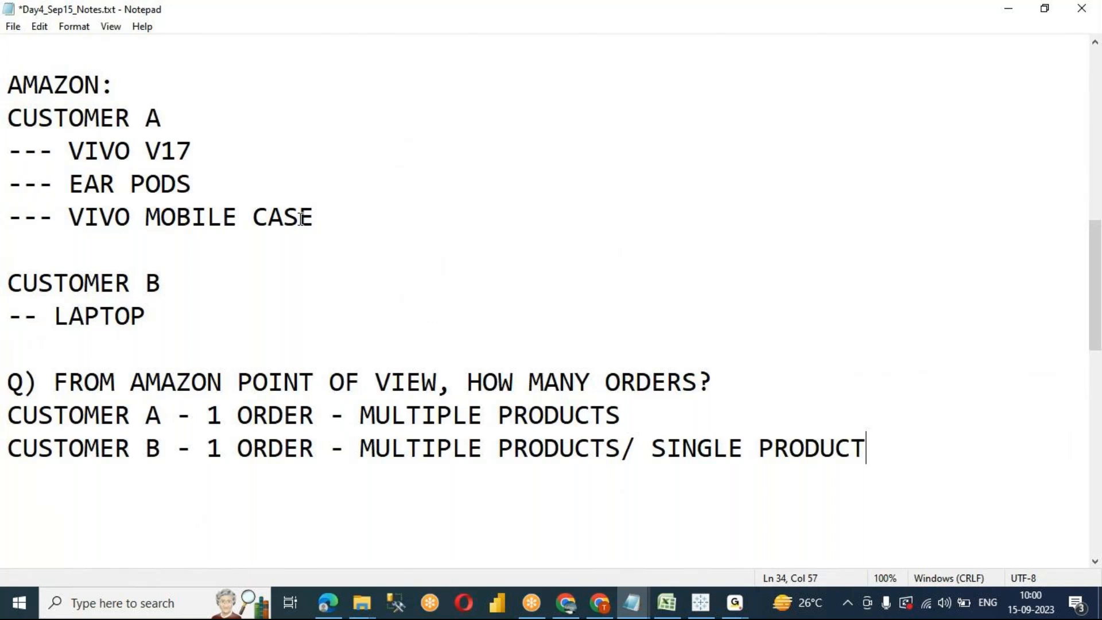
scroll(160, 186, "up", 1)
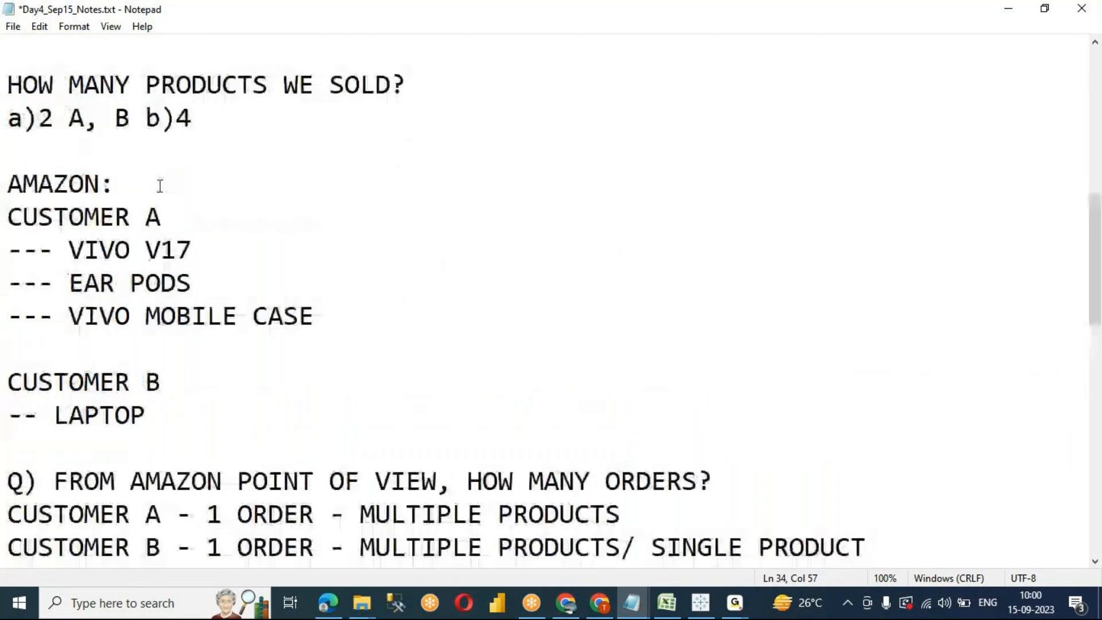
left_click(345, 332)
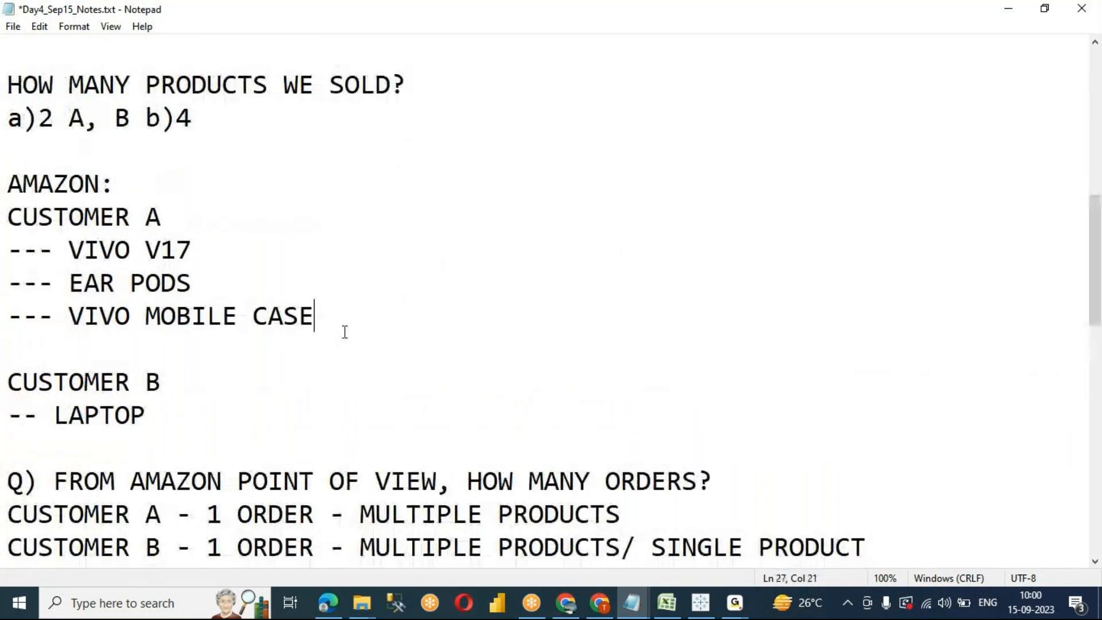
Step: Switch to the Day4_Sep15 workbook in Tableau and open the underlying Orders data in a widened View Data window
left_click(700, 609)
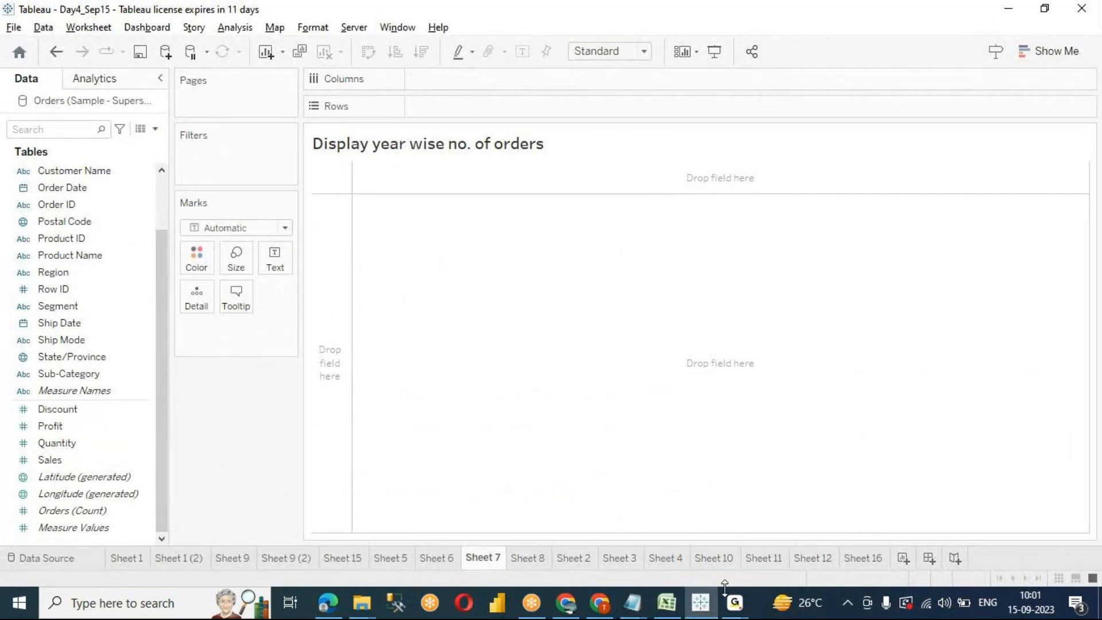
mouse_move(703, 603)
left_click(677, 531)
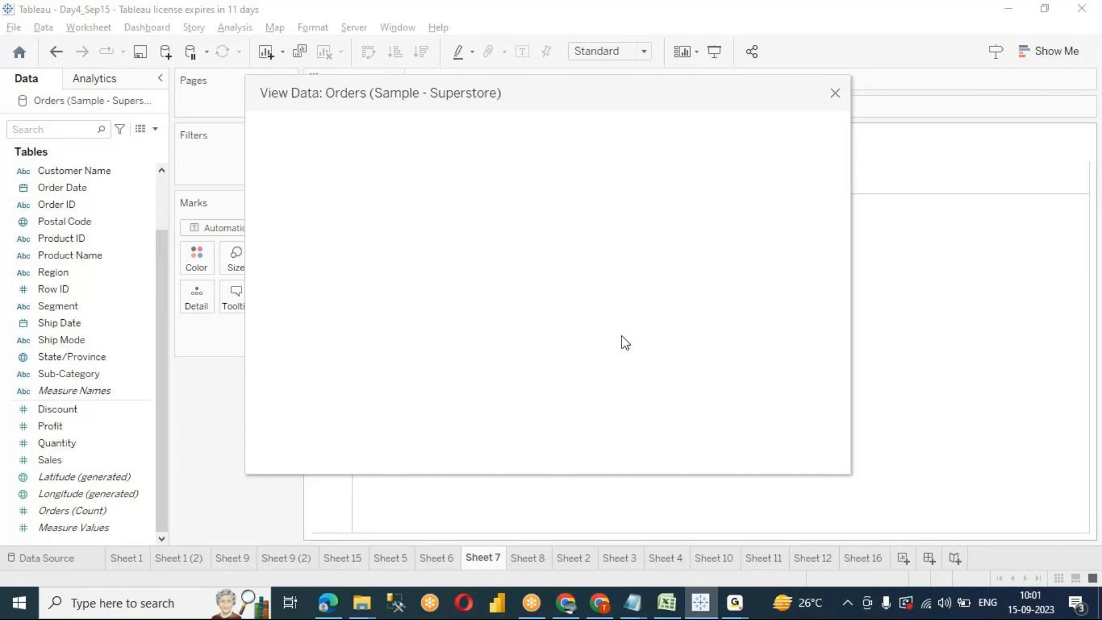
left_click_drag(504, 93, 324, 149)
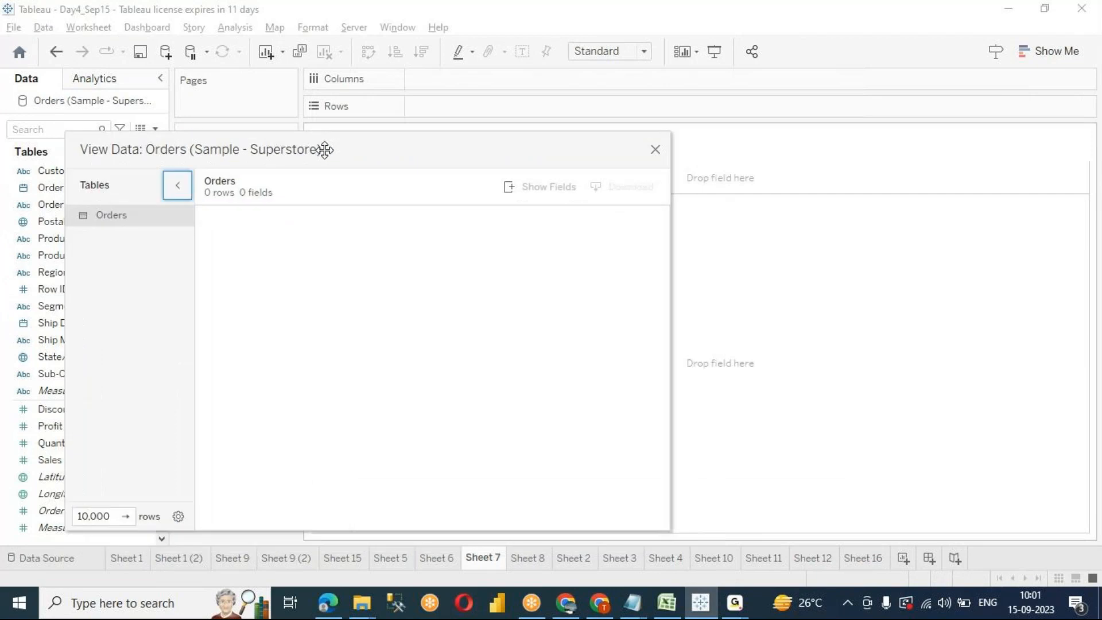
left_click_drag(669, 531, 1073, 540)
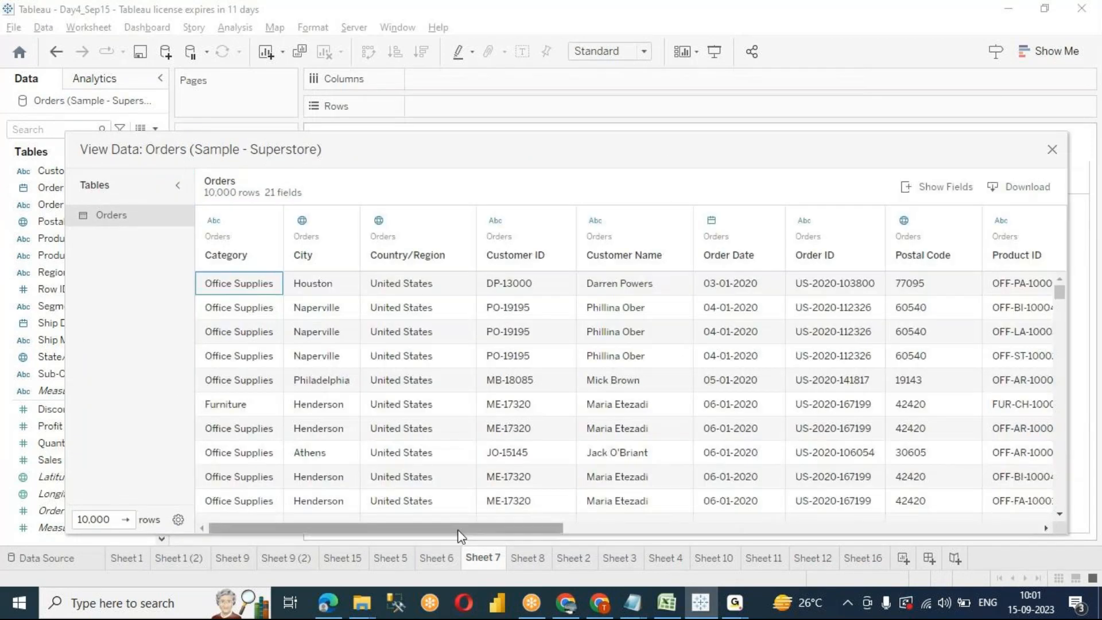
Step: Sort the Orders data by Customer ID ascending and select the Customer Name through Order ID cells of the first two rows
left_click(524, 256)
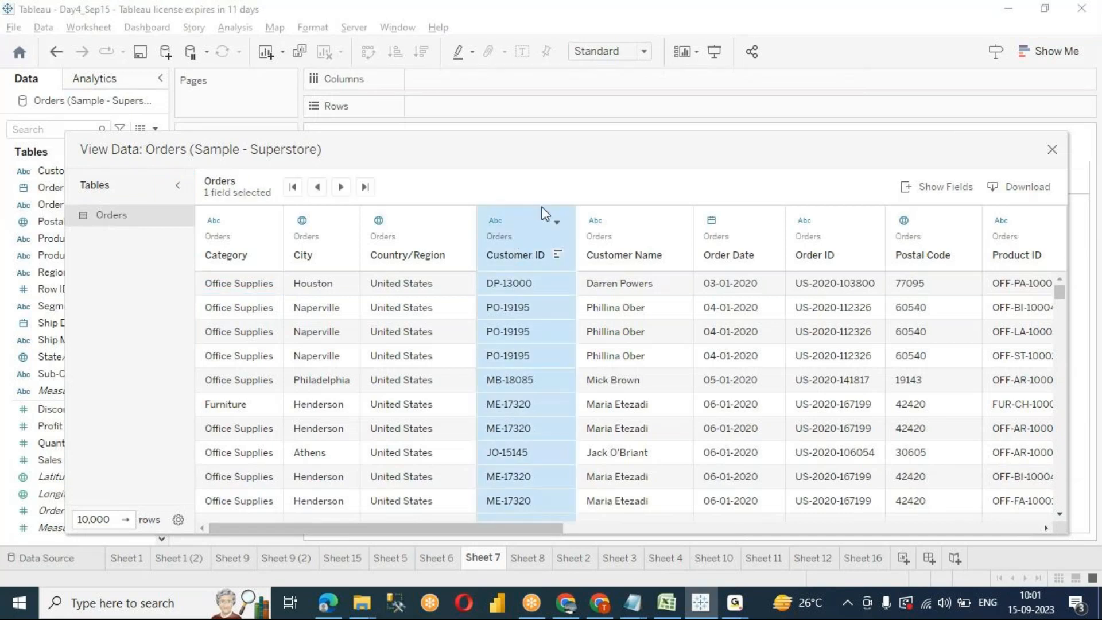
left_click(558, 255)
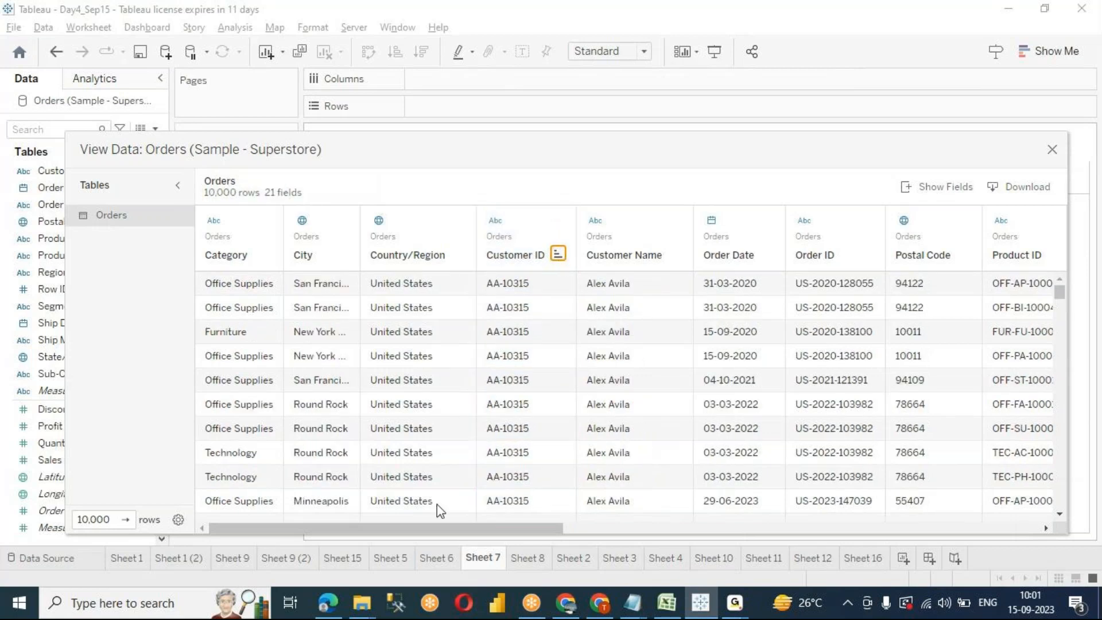
left_click_drag(439, 528, 538, 534)
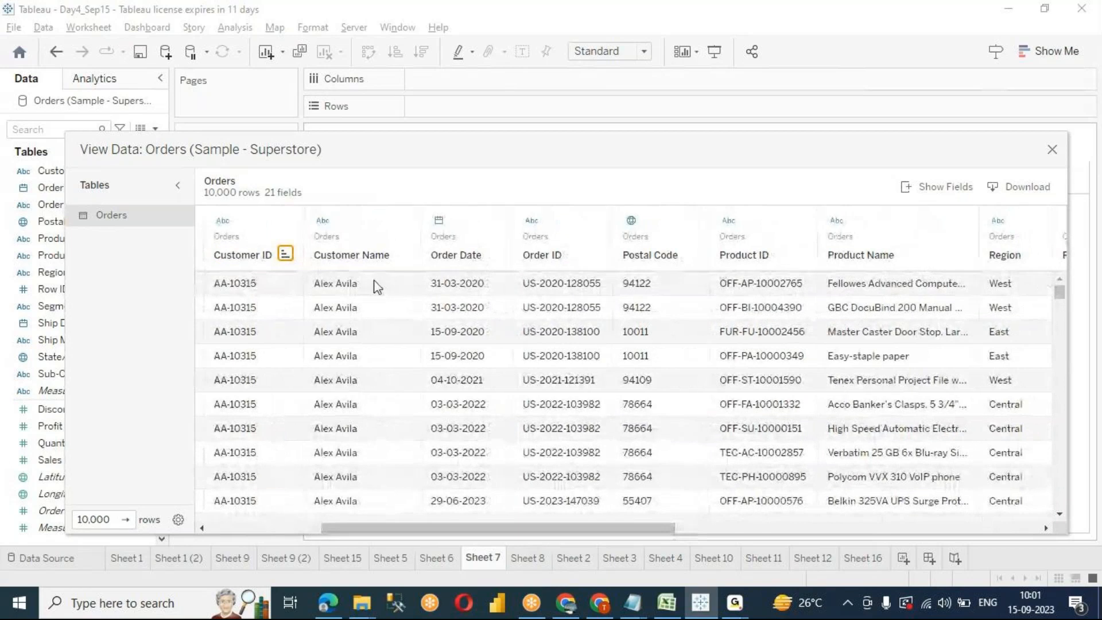
left_click_drag(376, 287, 568, 312)
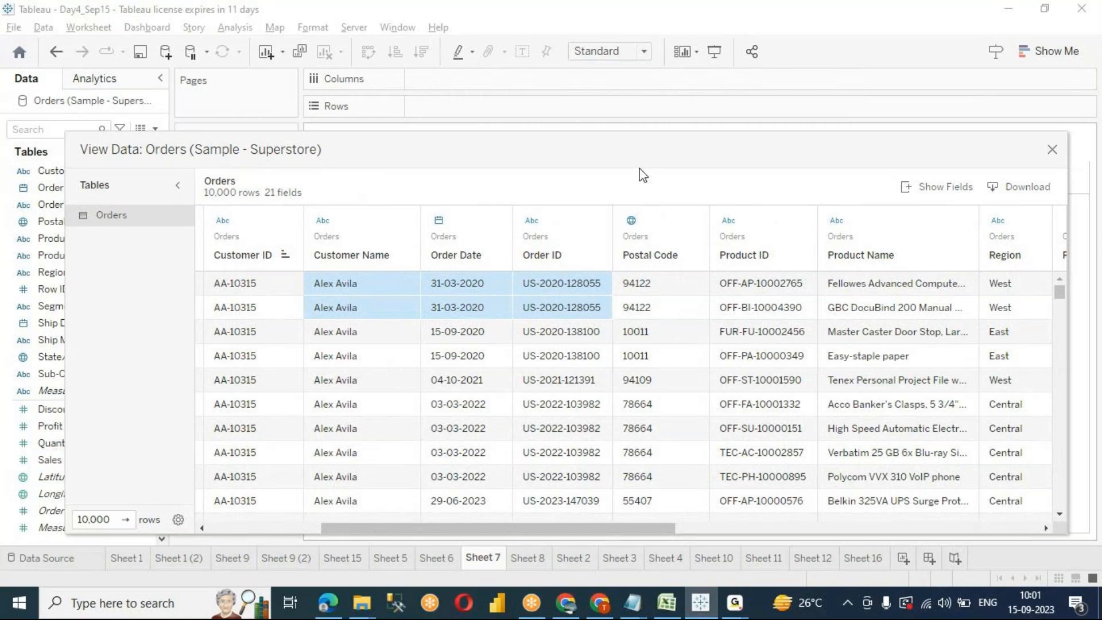
Step: Highlight the first two Orders rows, followed by the Customer Name through Order ID cells of the third and fourth rows
left_click_drag(654, 152, 600, 151)
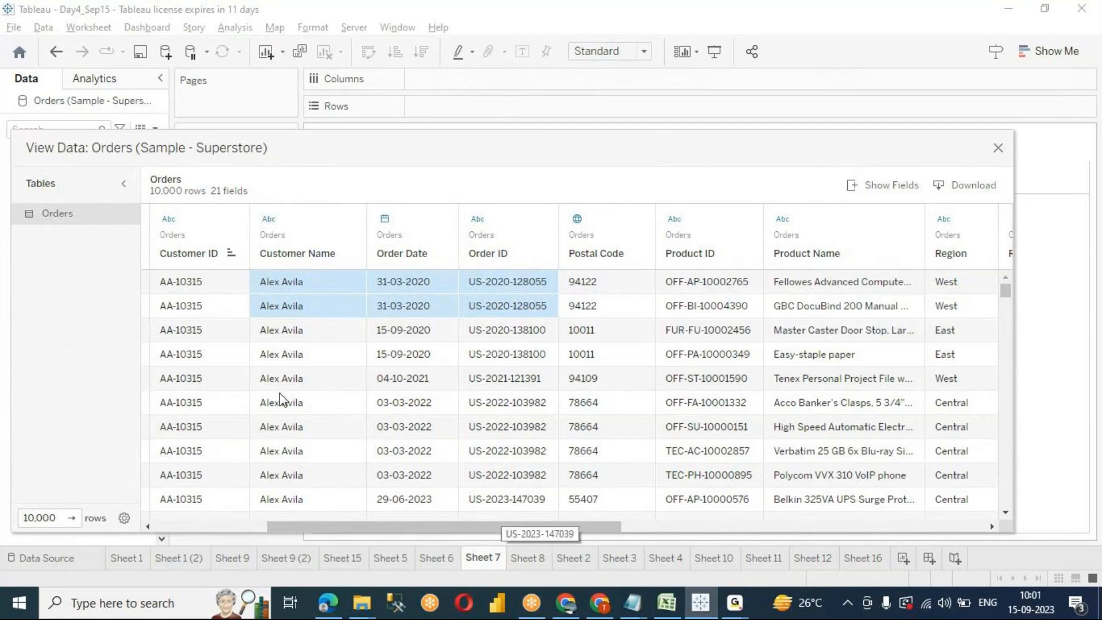
left_click_drag(148, 283, 1015, 319)
left_click_drag(516, 528, 465, 508)
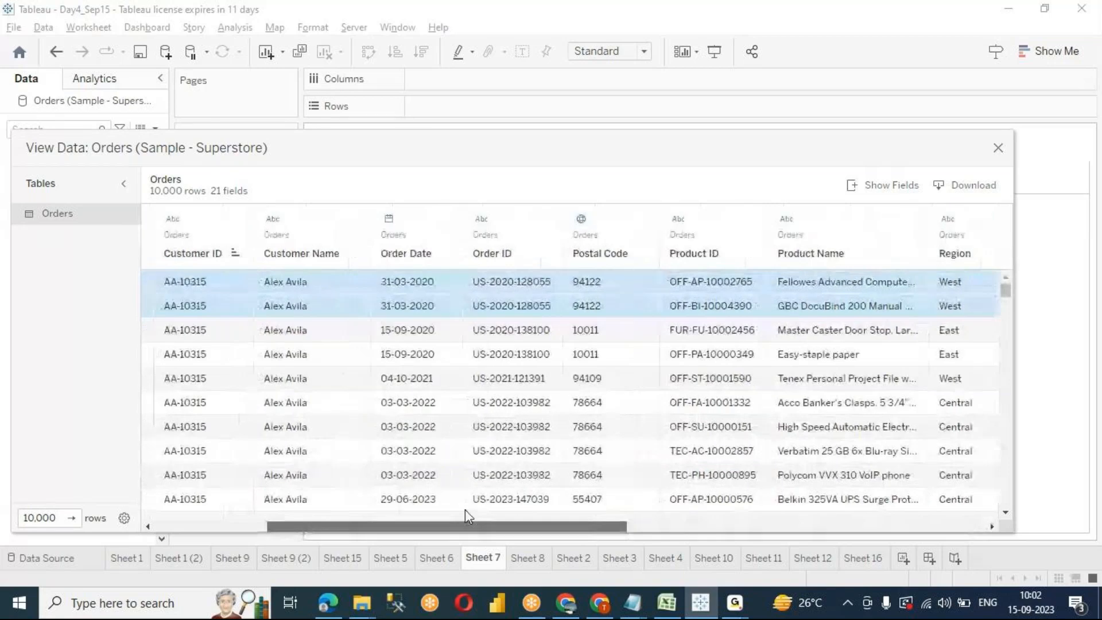
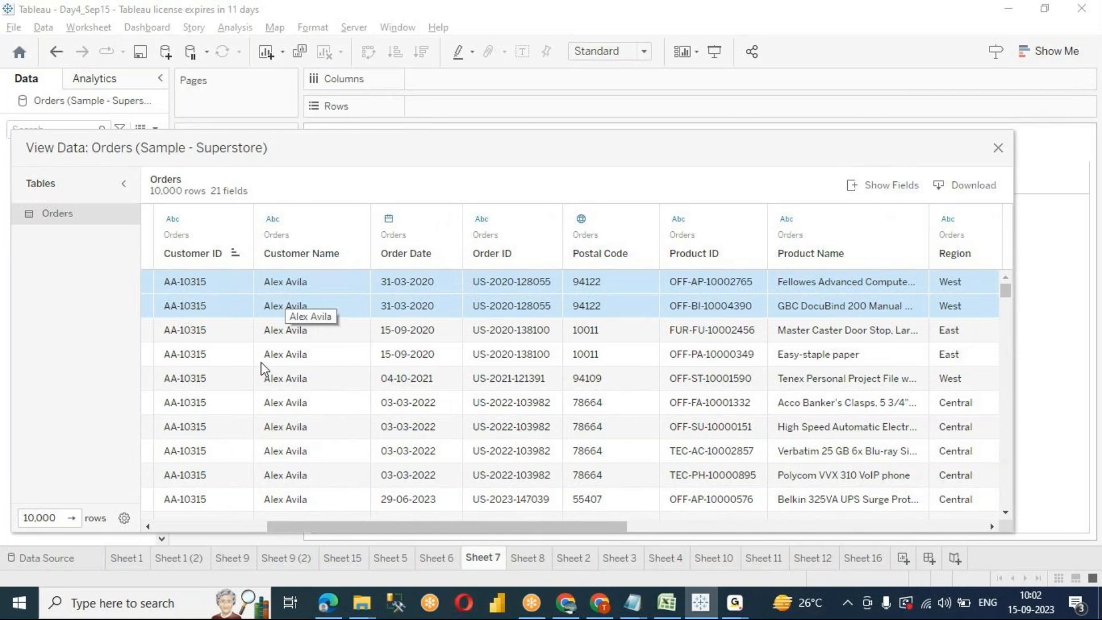
left_click(306, 338)
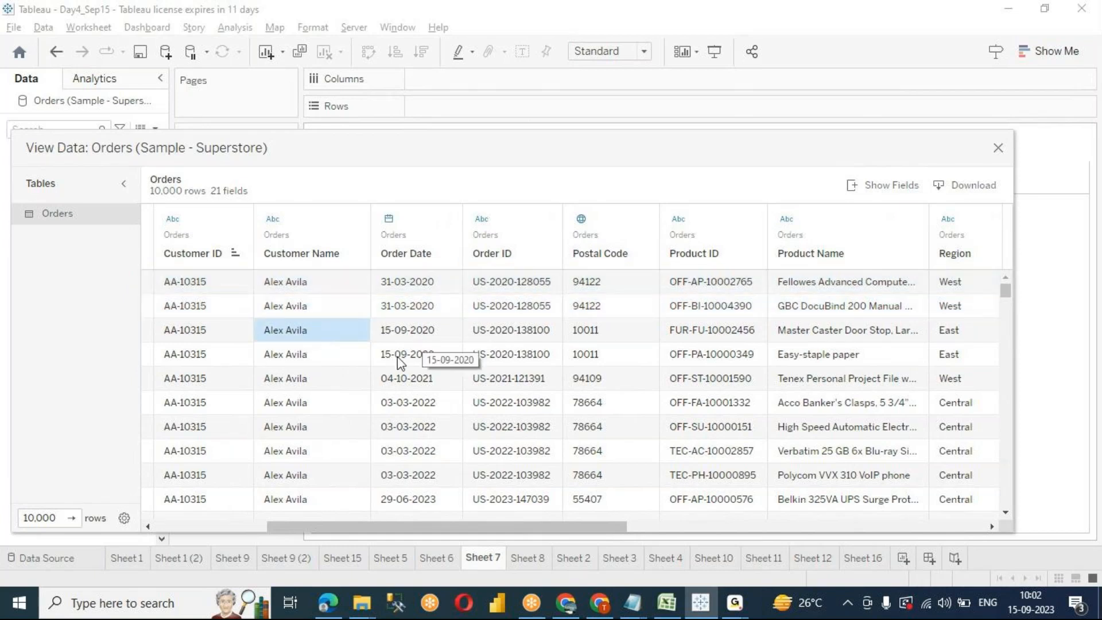
left_click_drag(288, 362, 538, 359)
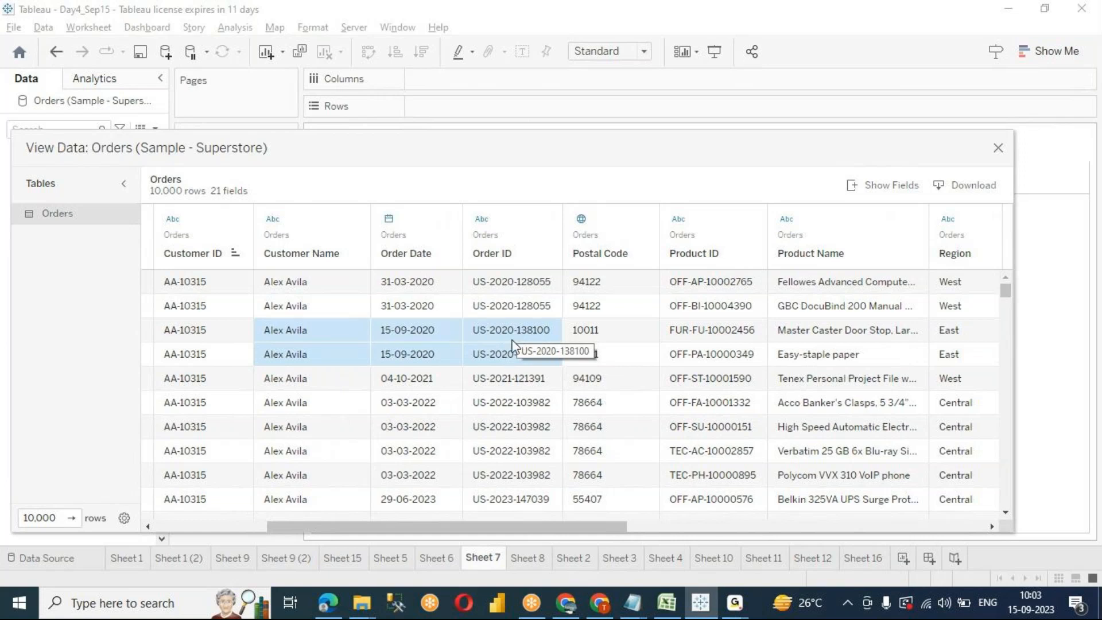
Step: Switch to Day4_Sep15_Notes in Notepad and add the line "ORDER NO 1" below CUSTOMER A in the Amazon example
mouse_move(634, 603)
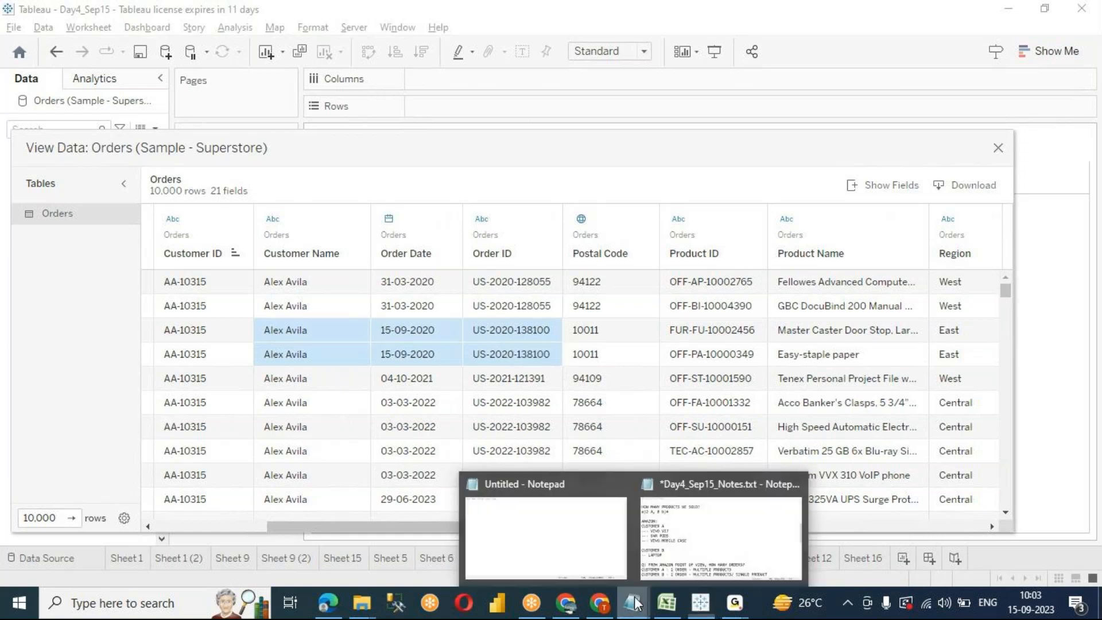
left_click(711, 522)
left_click(62, 251)
left_click_drag(162, 217, 7, 217)
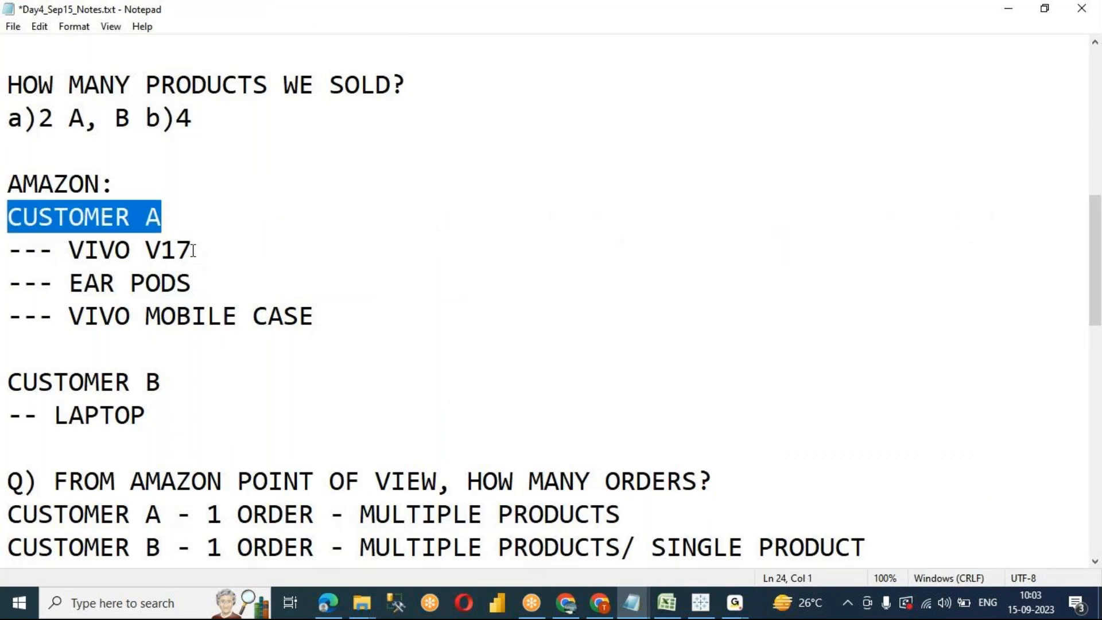
left_click(172, 217)
key("Return")
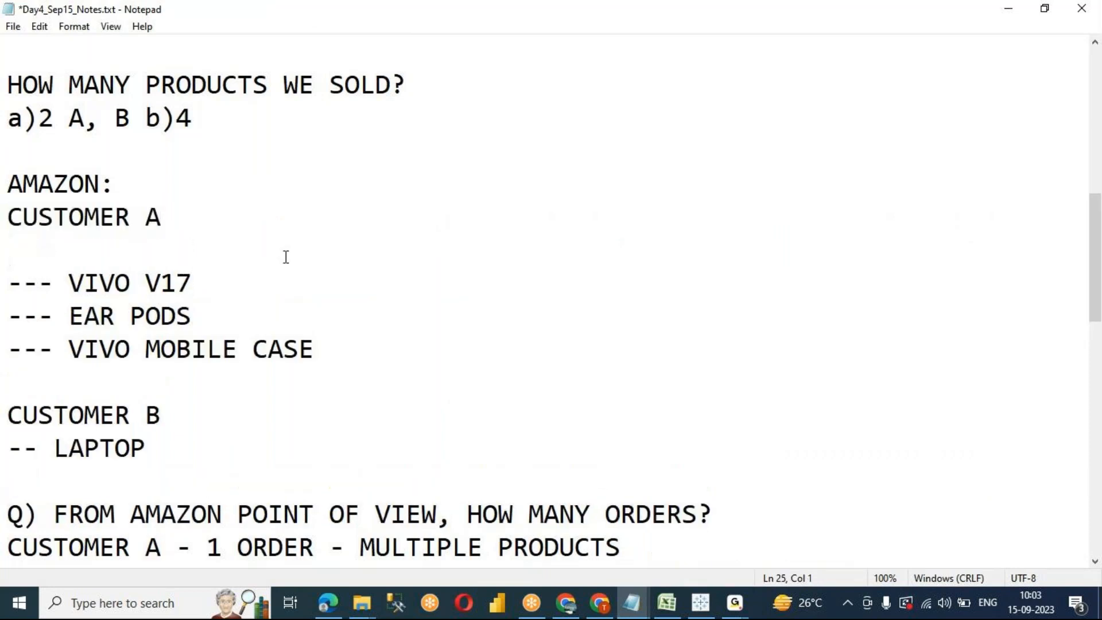
type("ORDER")
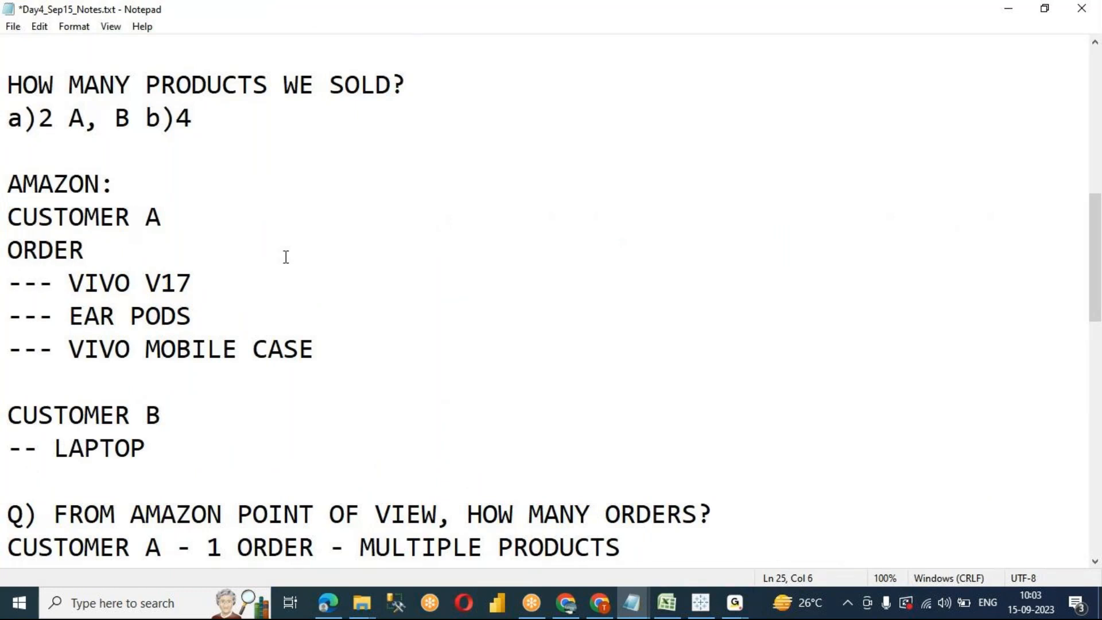
type(" NO 1")
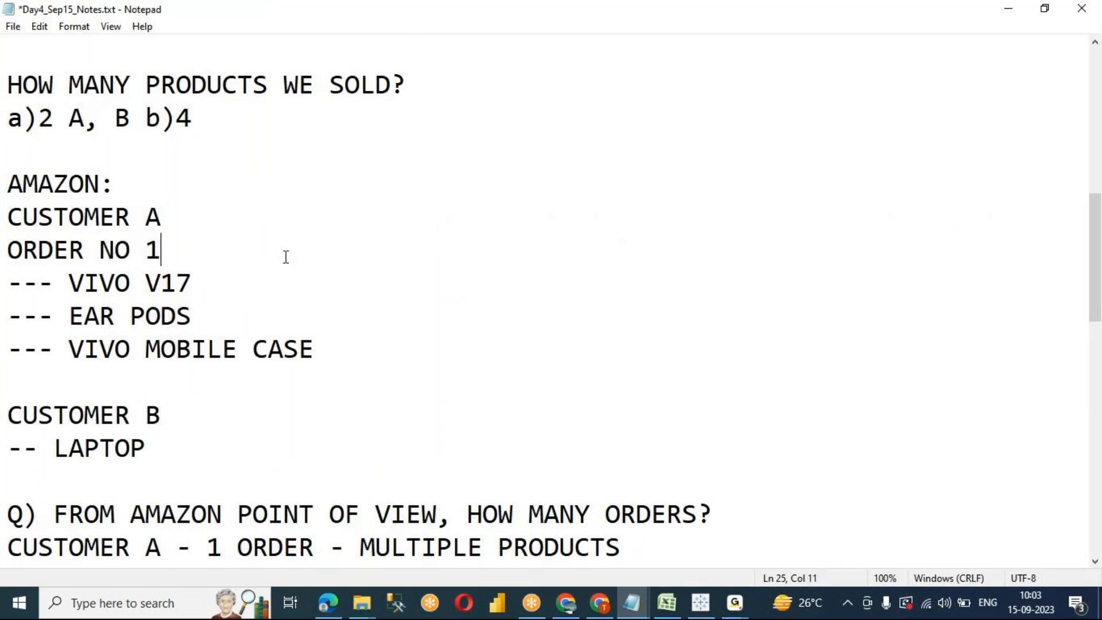
Step: Add the line "ORDER NO 2" below CUSTOMER B in the Amazon example
left_click(69, 283)
key("End")
left_click(177, 410)
key("Return")
type("ORDER ")
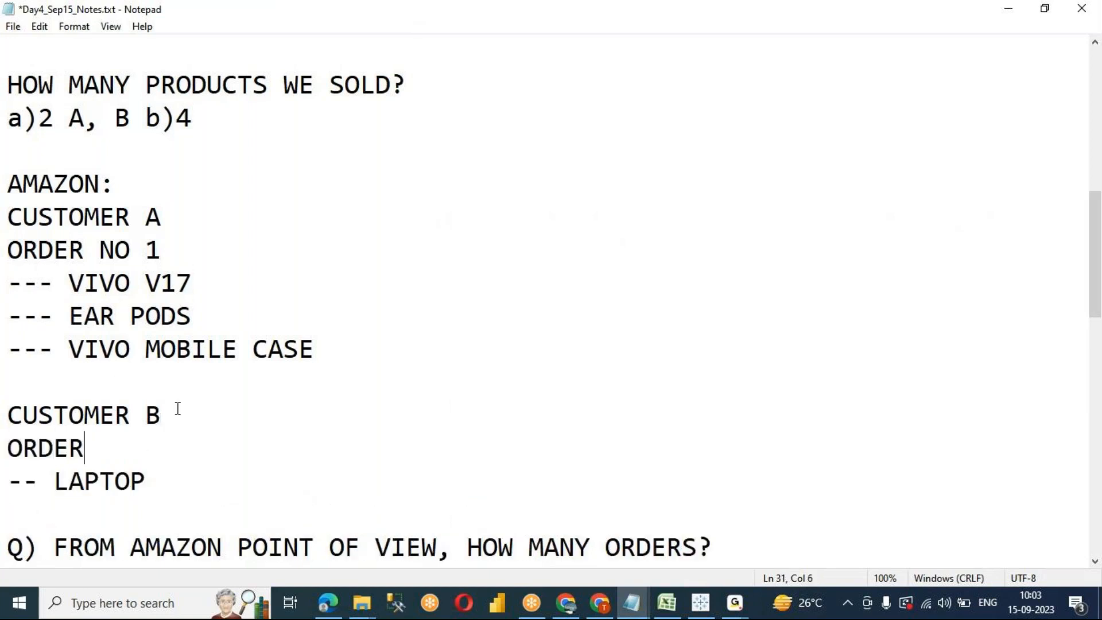
type("NO 2")
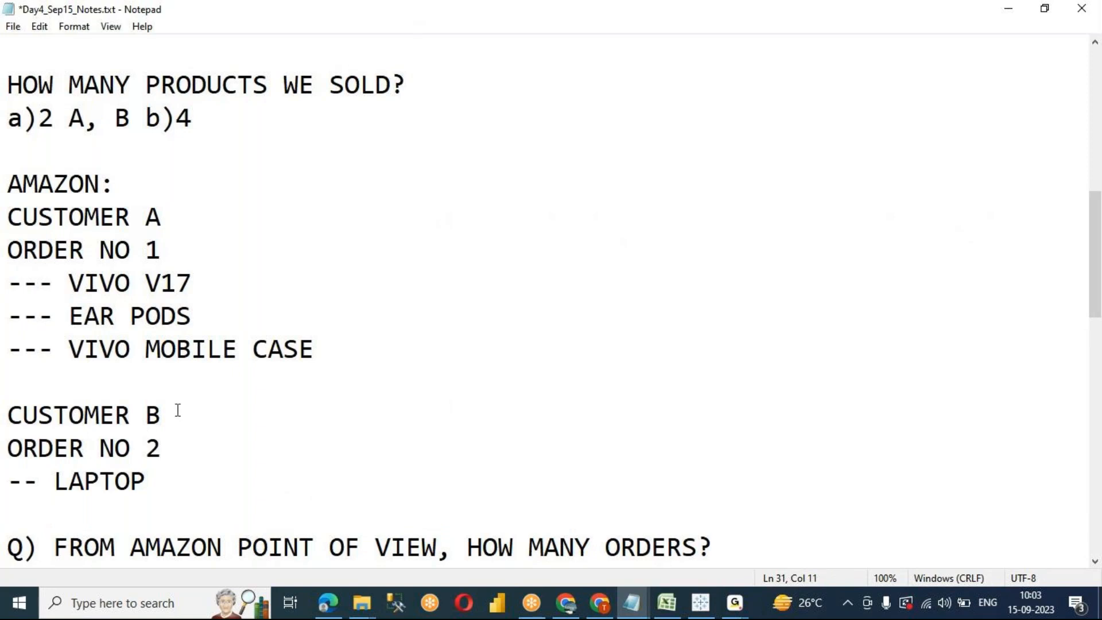
Step: Highlight the LAPTOP line, the ORDER NO 1 line and the products under it to compare orders with products
left_click_drag(171, 491, 7, 482)
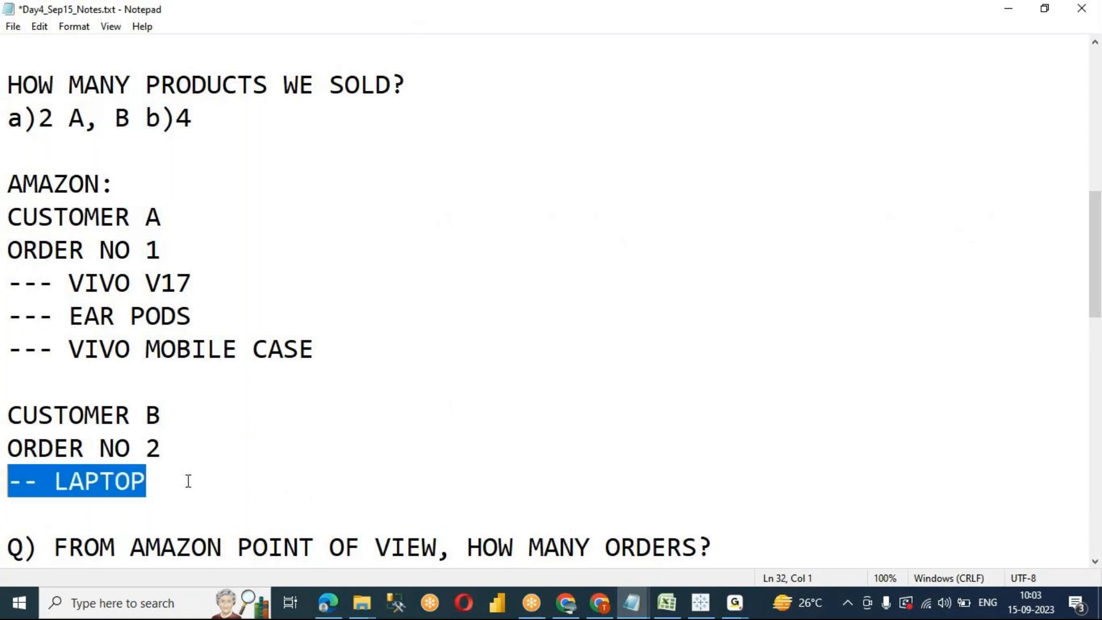
left_click_drag(70, 284, 239, 283)
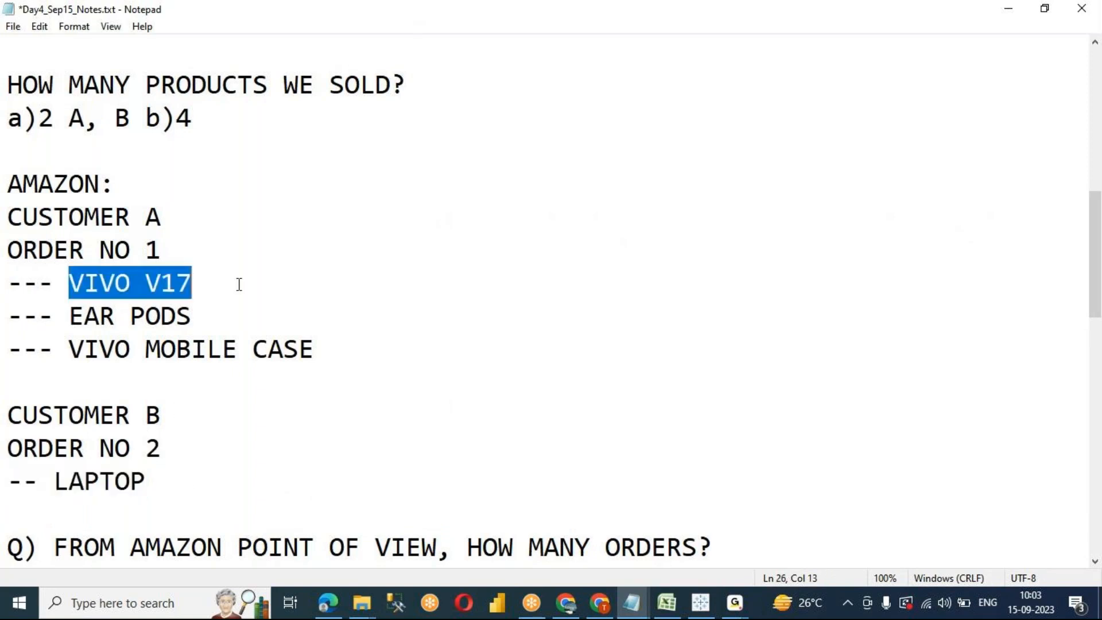
left_click_drag(99, 315, 243, 325)
left_click_drag(161, 250, 5, 251)
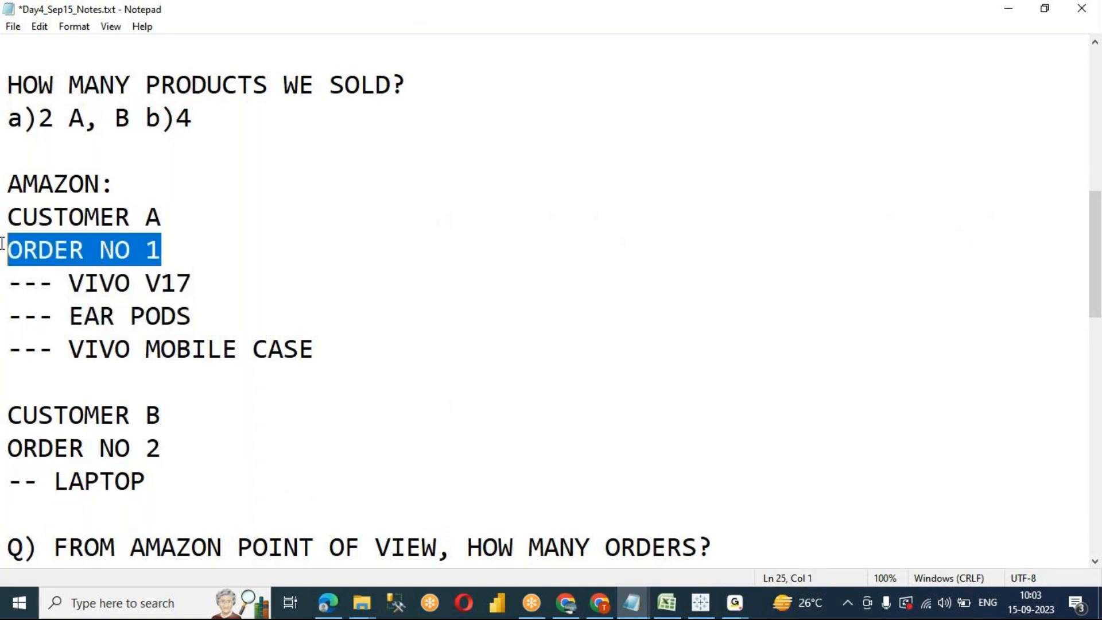
left_click_drag(70, 283, 189, 284)
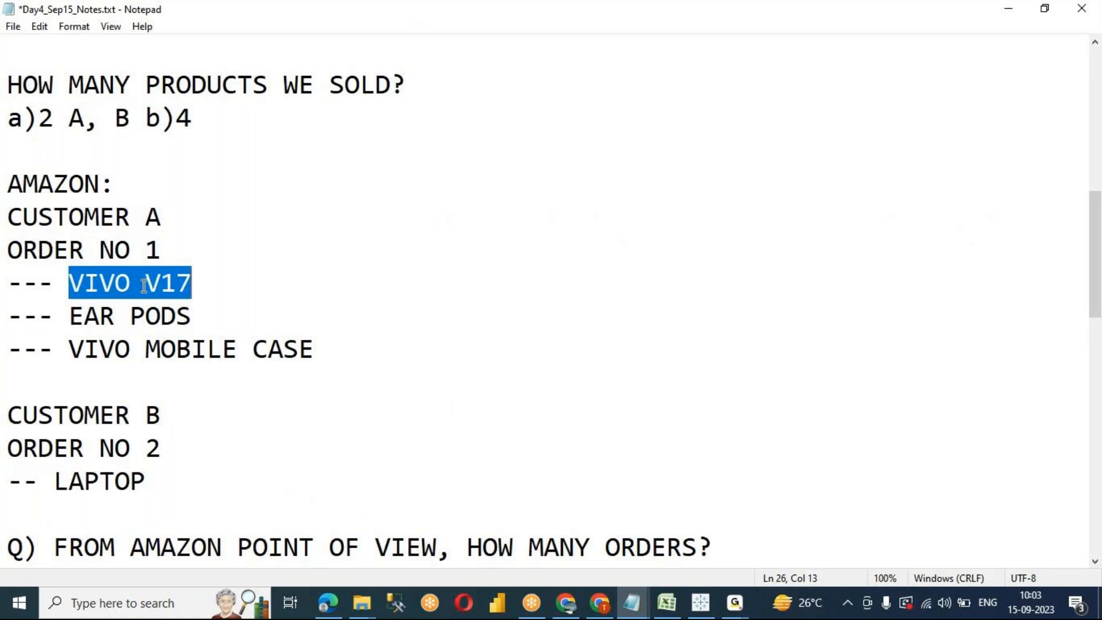
left_click(370, 306)
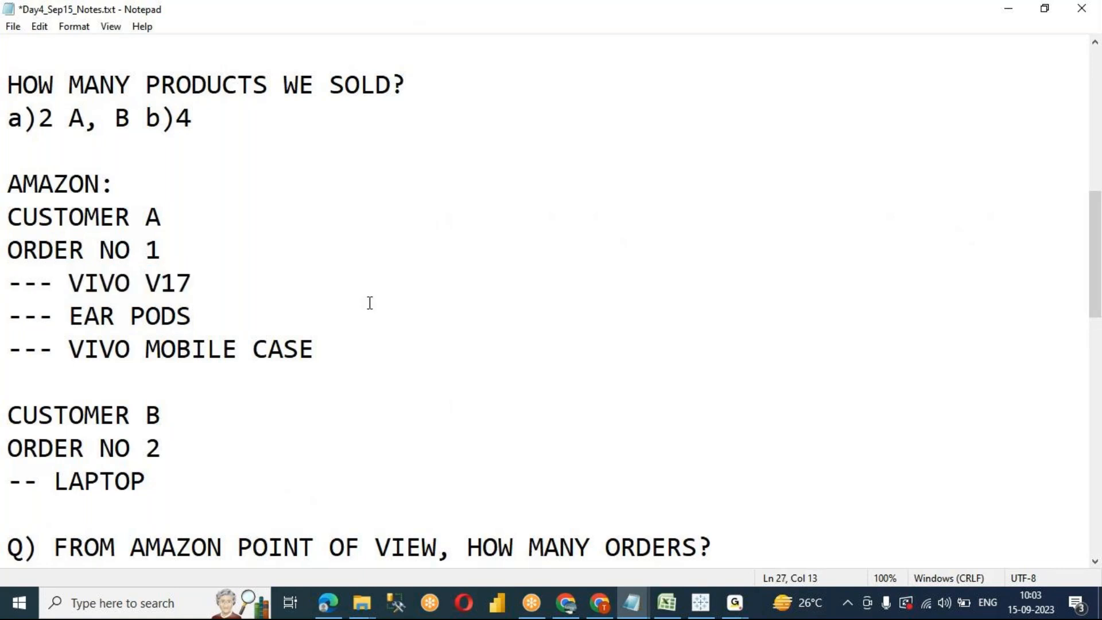
Step: Return to Tableau's Orders data and highlight the first two rows from Customer ID through Postal Code
left_click(1009, 12)
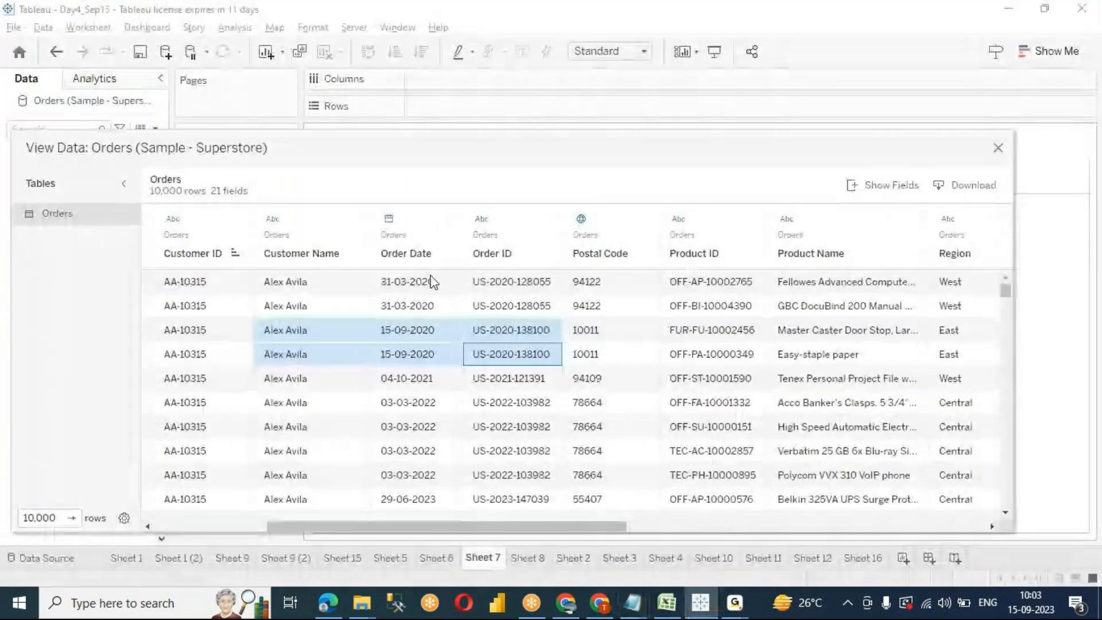
left_click(423, 287)
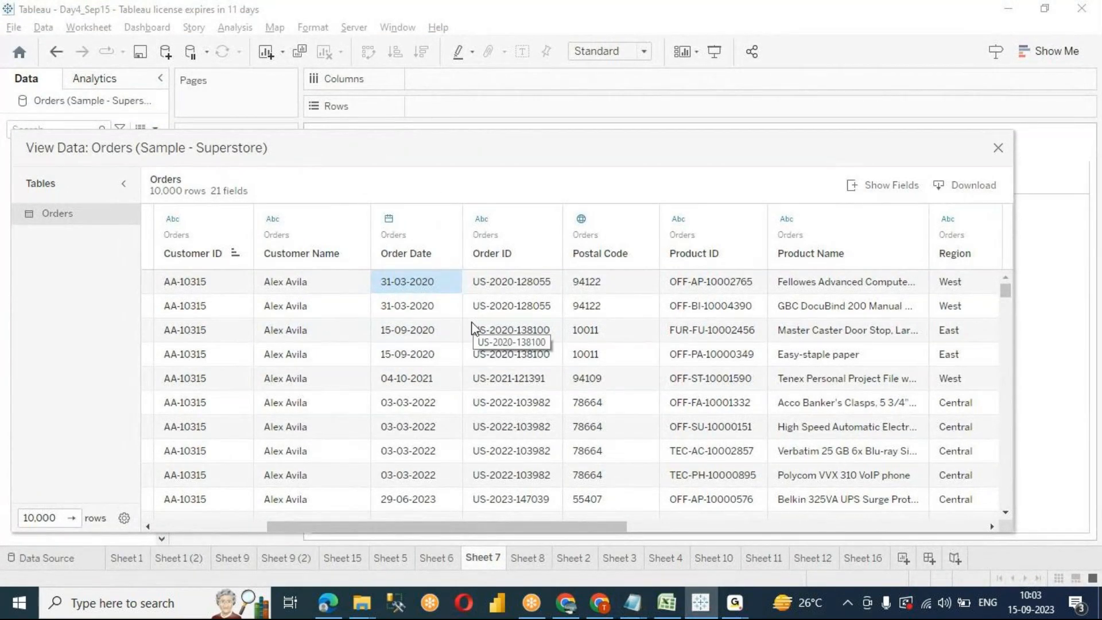
left_click(479, 287)
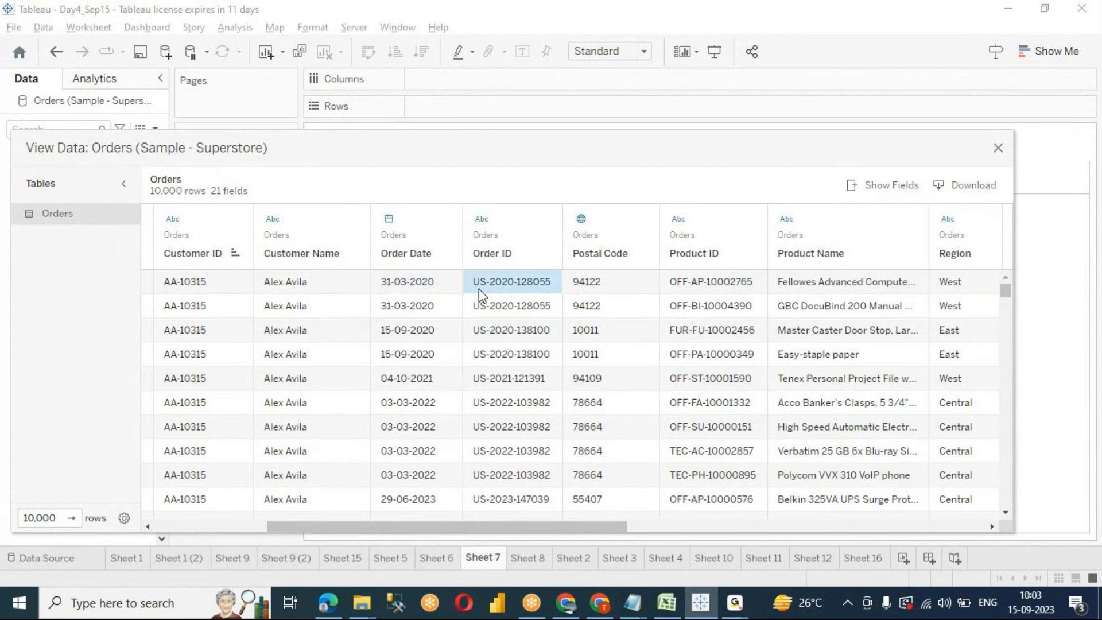
left_click_drag(423, 288, 425, 313)
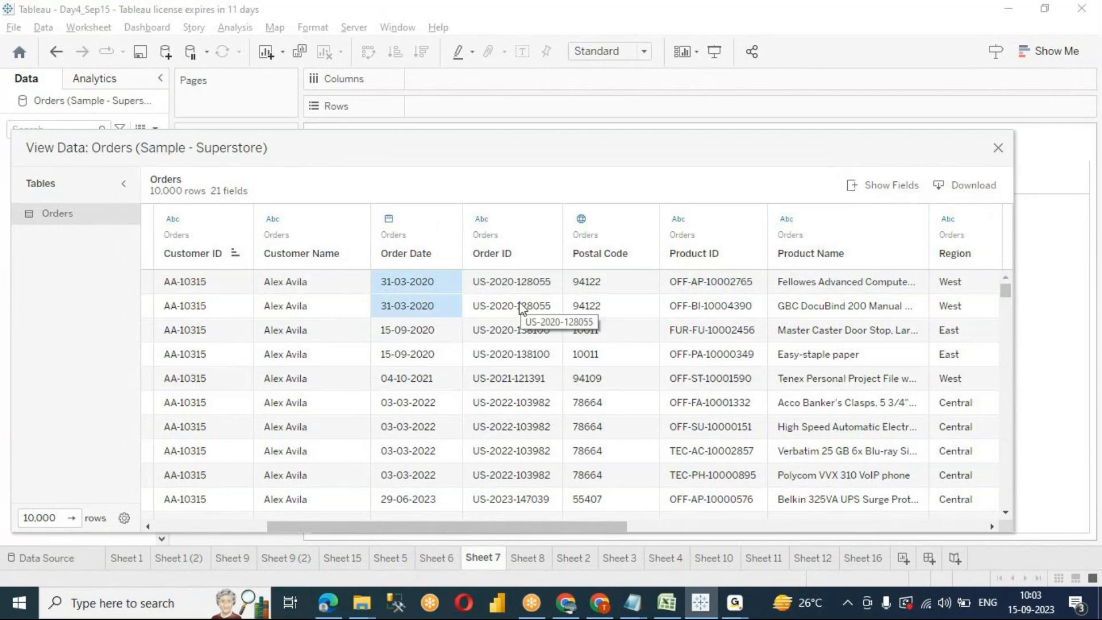
left_click_drag(148, 283, 591, 305)
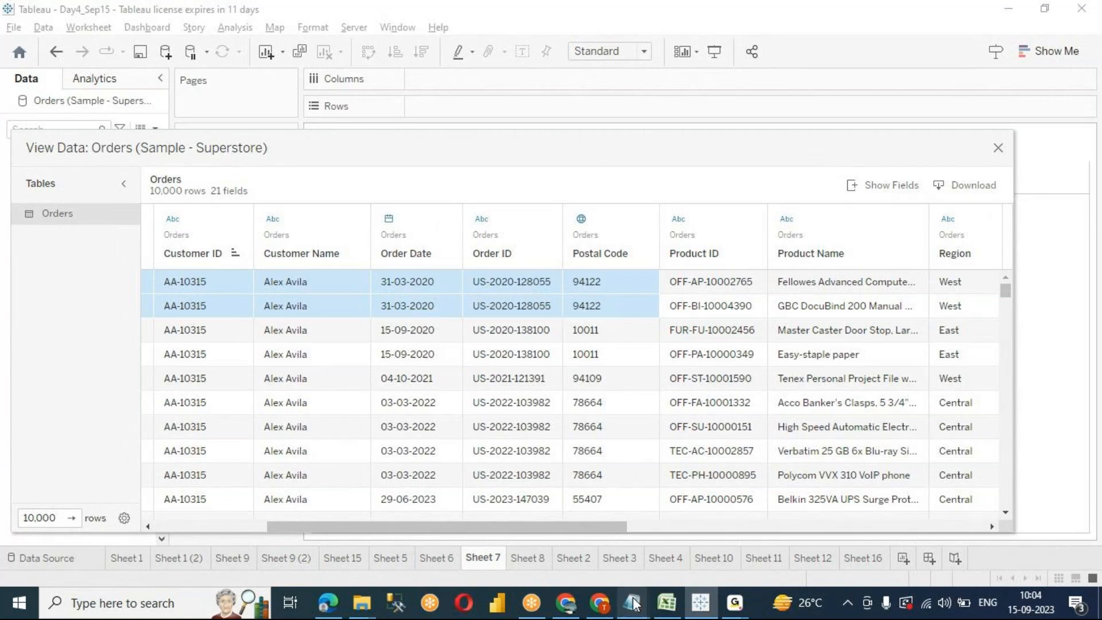
Step: Switch back to the Day4_Sep15_Notes file and review the COUNT VS COUNTD heading and the sample sales rows
mouse_move(635, 604)
left_click(721, 528)
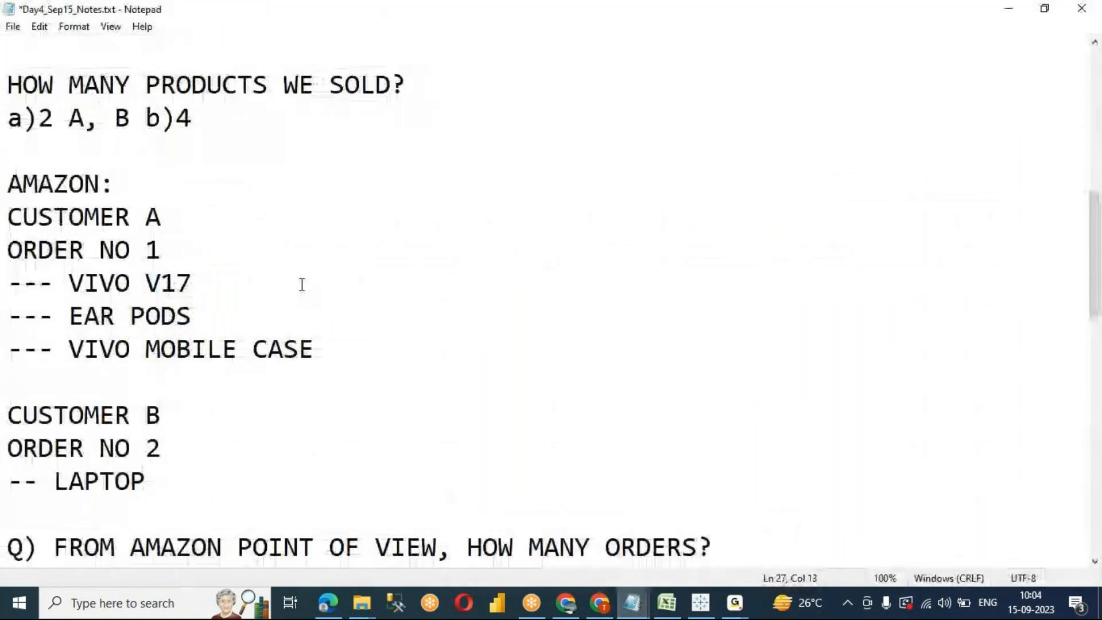
left_click(298, 283)
scroll(295, 283, "up", 4)
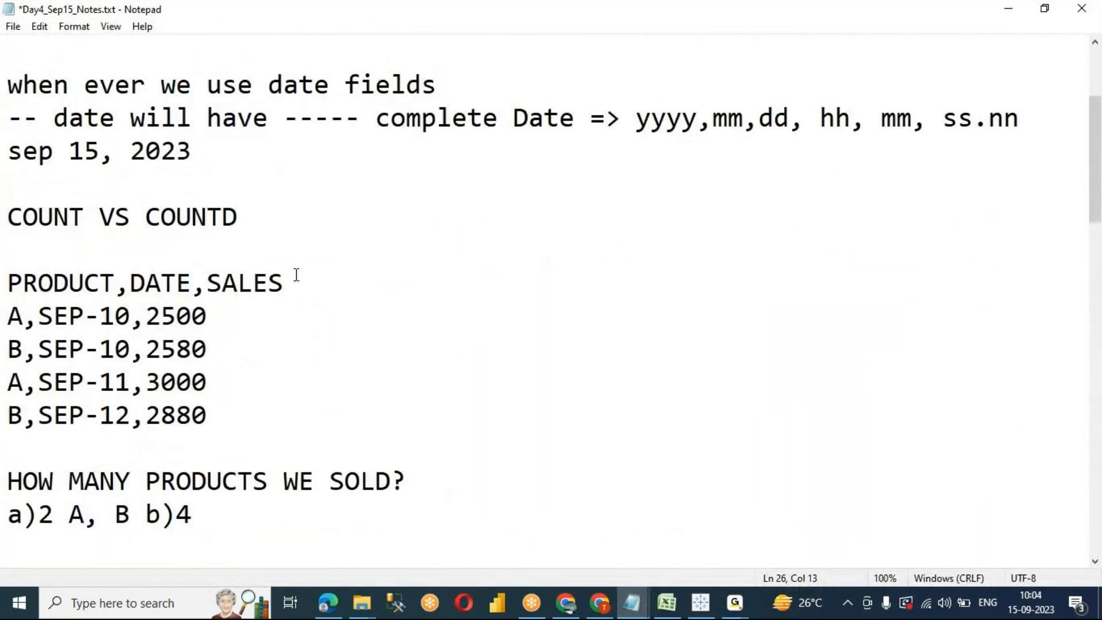
scroll(295, 256, "up", 1)
scroll(295, 256, "down", 1)
left_click(86, 219)
left_click_drag(87, 219, 3, 219)
left_click_drag(145, 219, 236, 222)
left_click(251, 219)
left_click(226, 220)
scroll(236, 224, "down", 2)
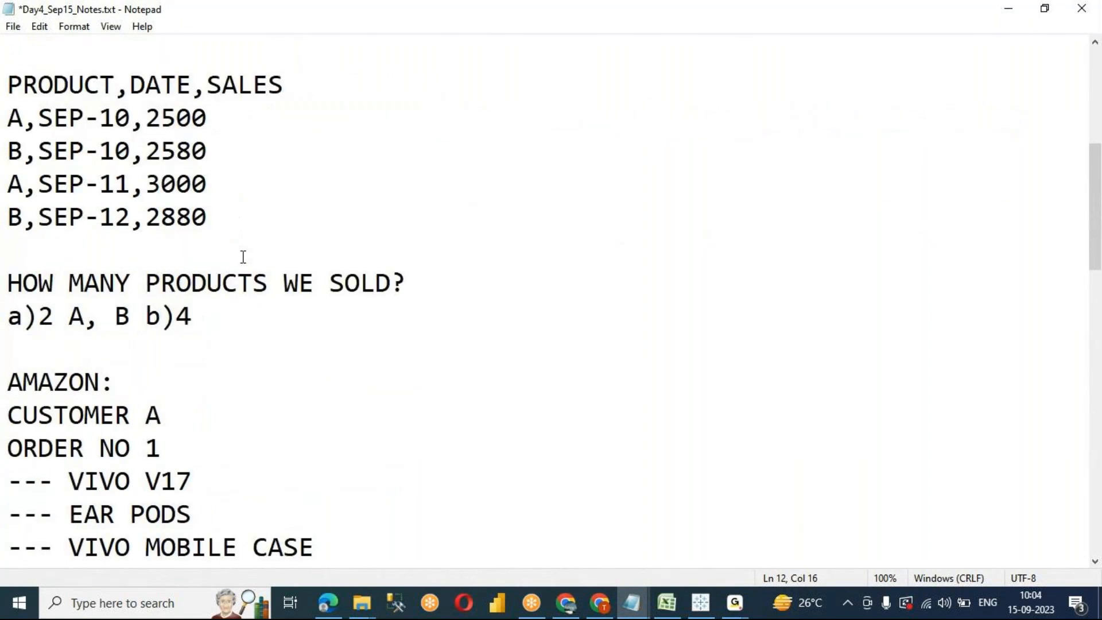
scroll(241, 238, "up", 1)
scroll(240, 237, "up", 1)
Step: Insert blank lines below the sample sales rows and paste a copy of "HOW MANY PRODUCTS WE SOLD?" there
left_click(300, 401)
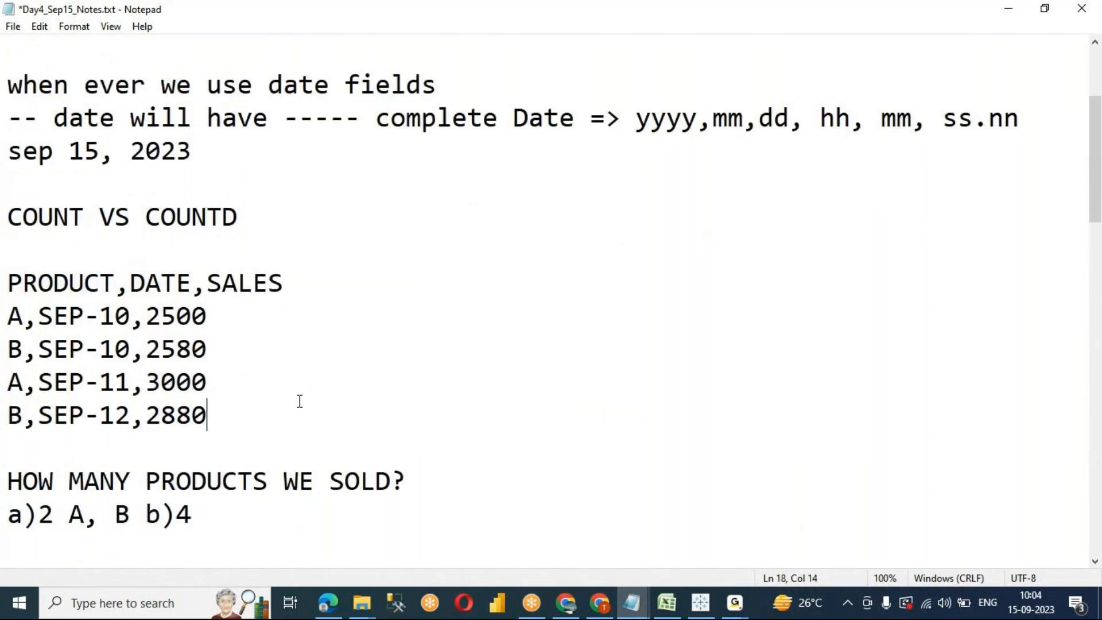
scroll(322, 387, "down", 1)
key("Return")
key("Return")
key("Return")
key("Up")
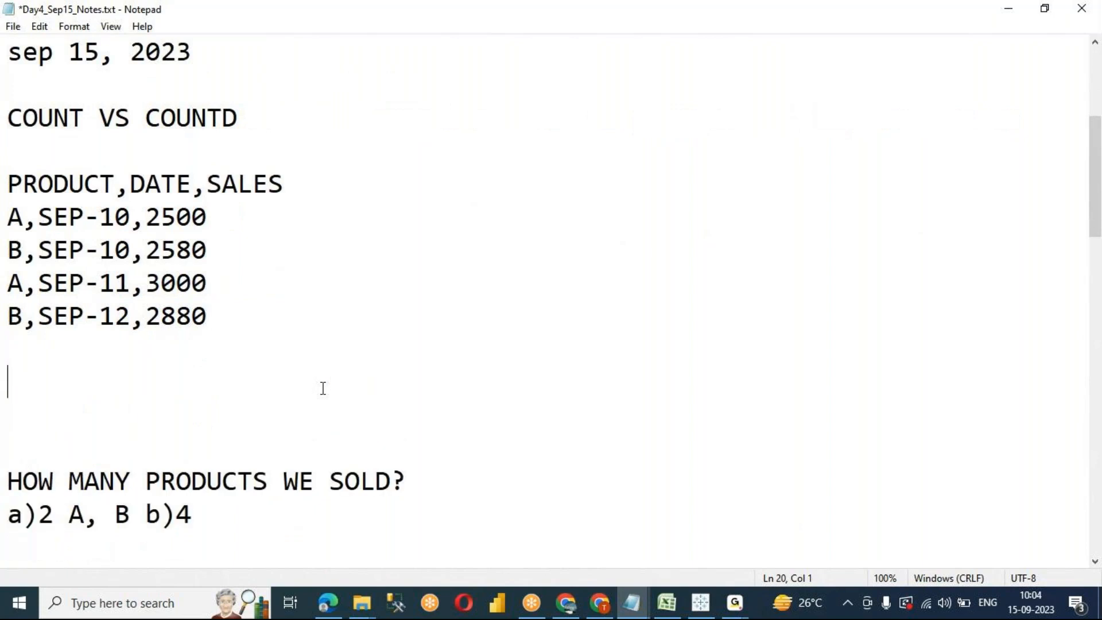
left_click_drag(414, 485, 3, 485)
key("ctrl+c")
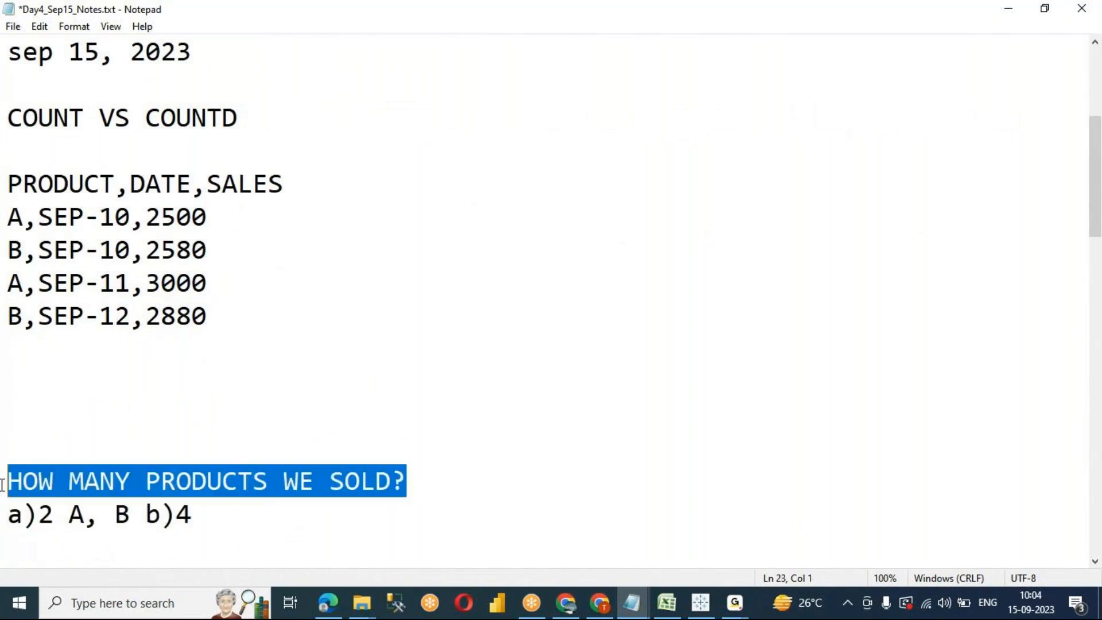
left_click(85, 385)
key("ctrl+v")
Step: Append "- COUNTD(PRODUCT)" to the copied question line
type("-")
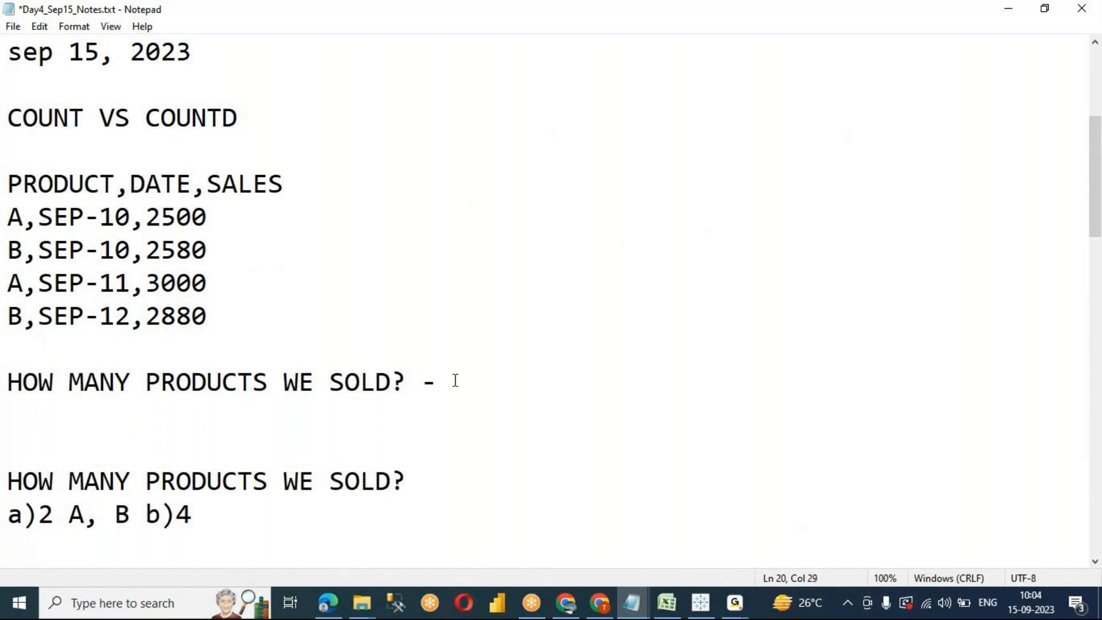
type("COUNTD")
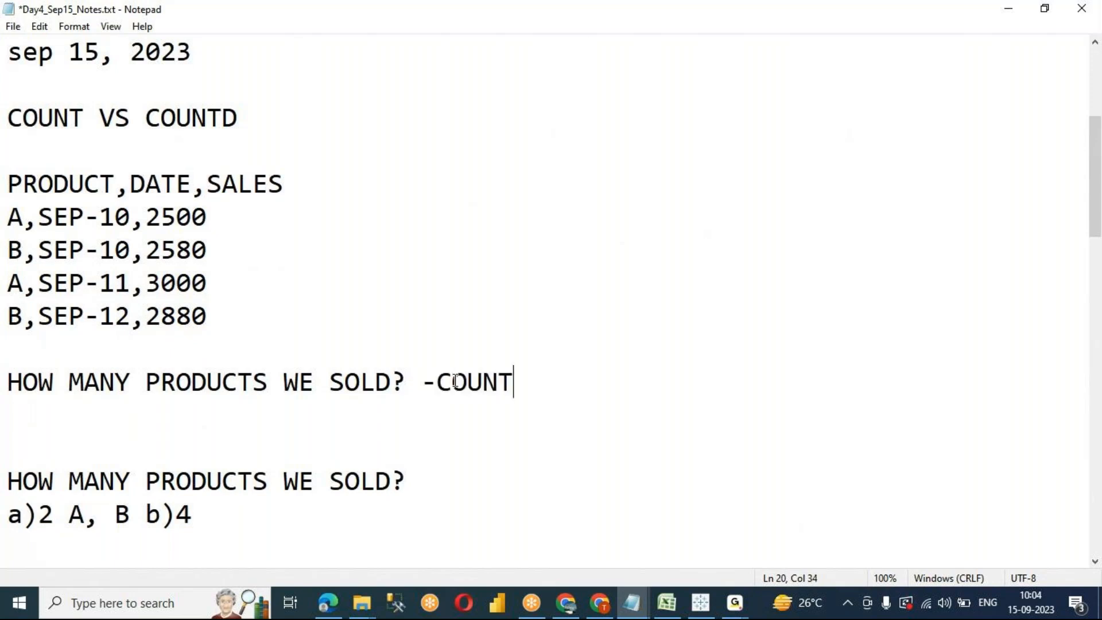
left_click(455, 380)
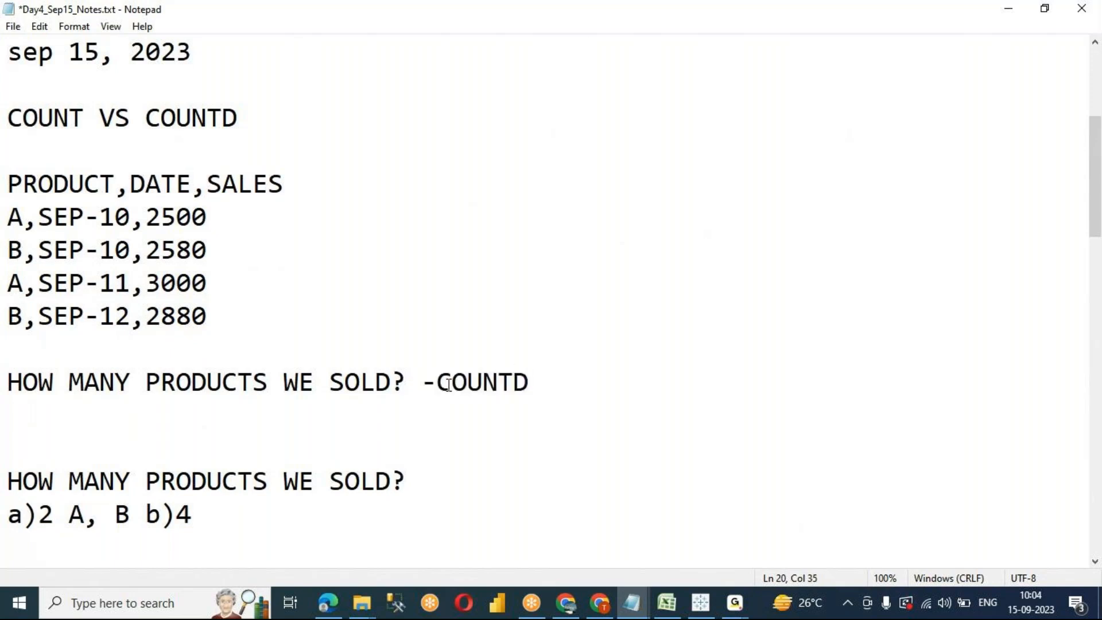
double_click(523, 396)
left_click(553, 385)
type("(PRODUCT")
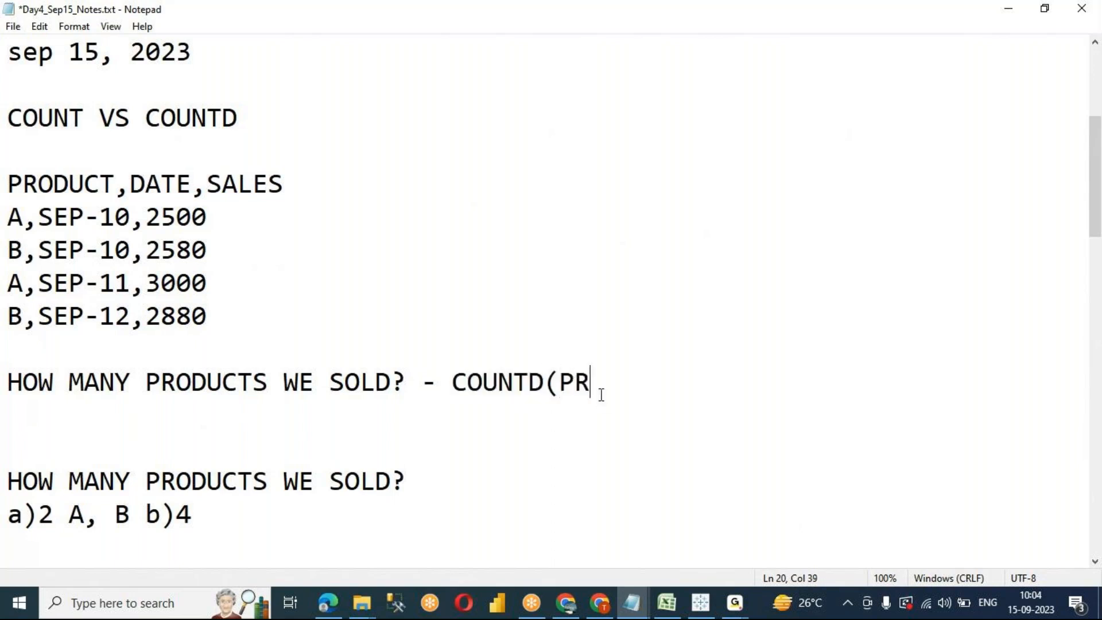
type(")")
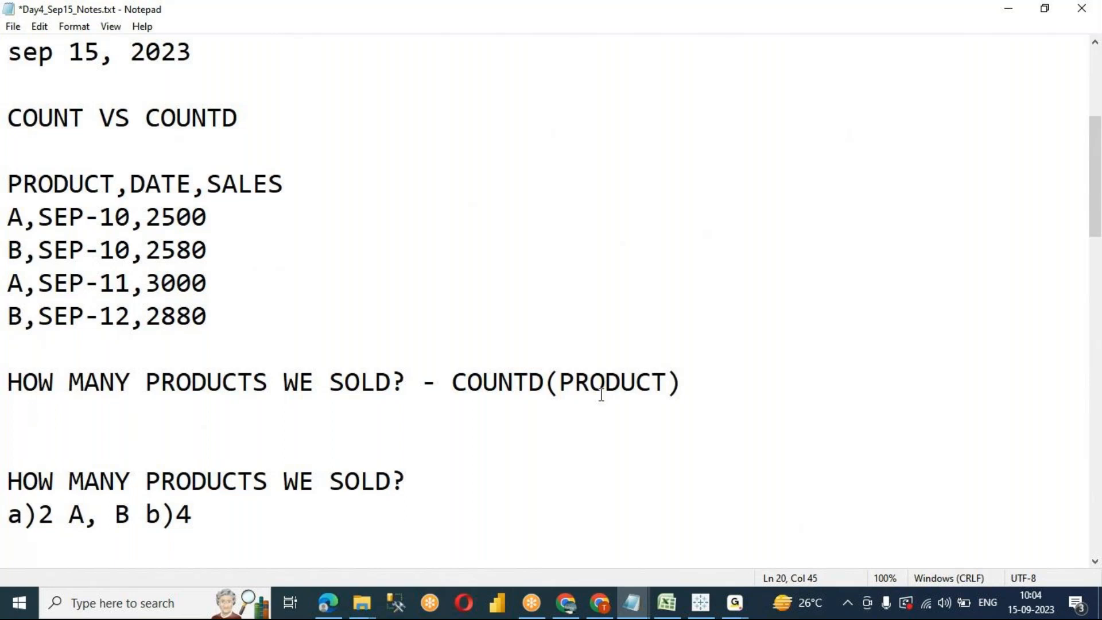
Step: Move COUNTD(PRODUCT) onto its own line, append "= 2" to it and start a new line below
left_click(453, 381)
key("Return")
key("End")
type("= 2")
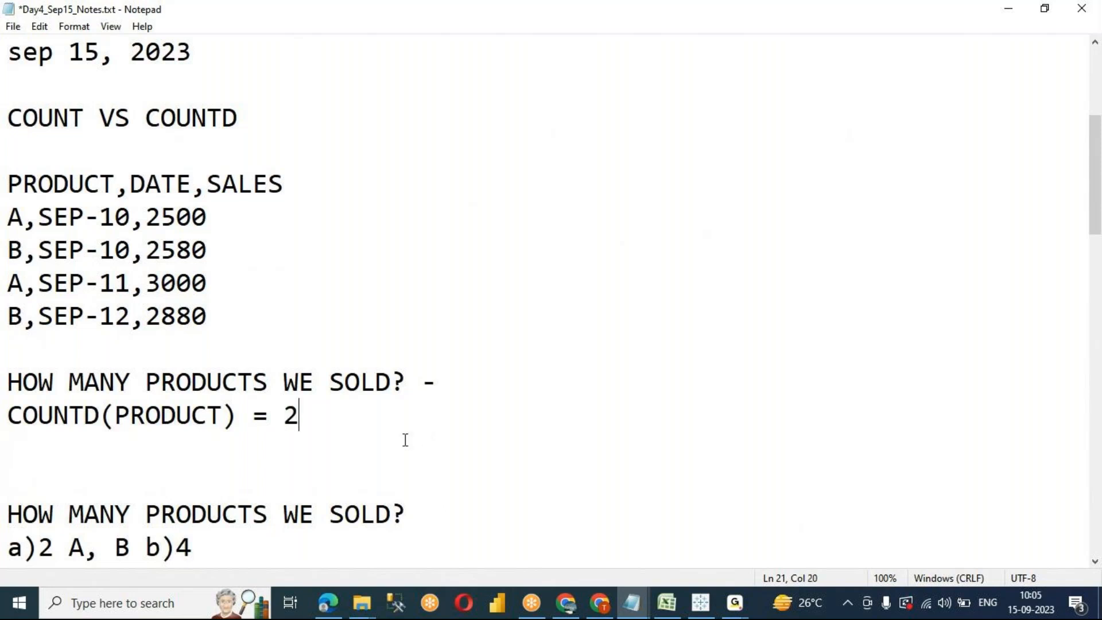
key("Return")
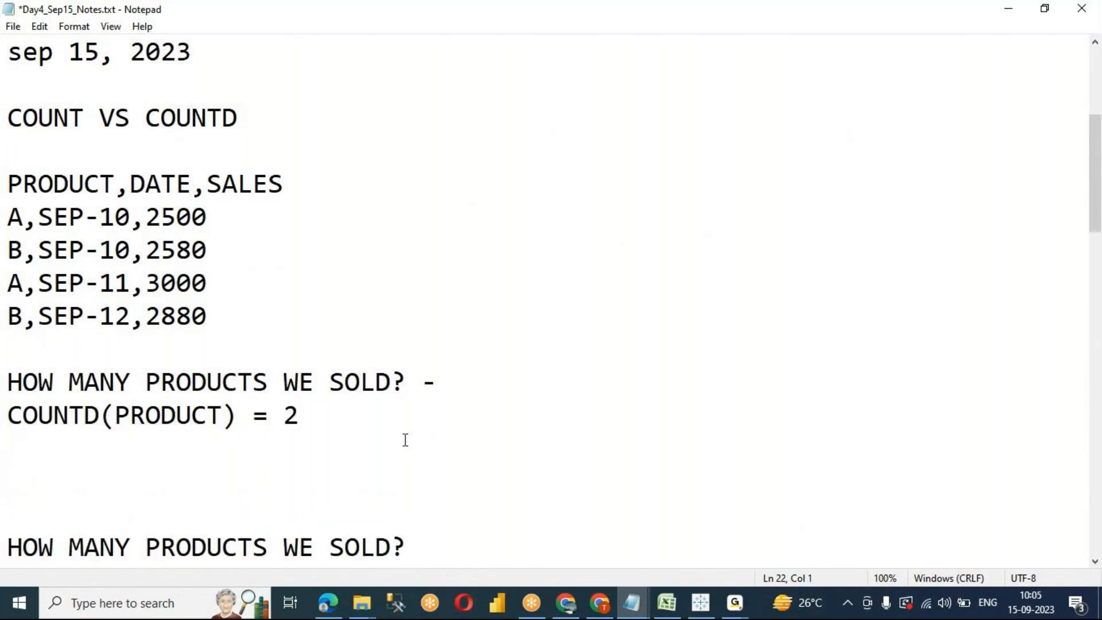
Step: Add the line "COUNT(PRODUCT) = 4" below the COUNTD(PRODUCT) result and remove the extra blank line beneath it
key("Return")
type("COUNT(PRODUCT)")
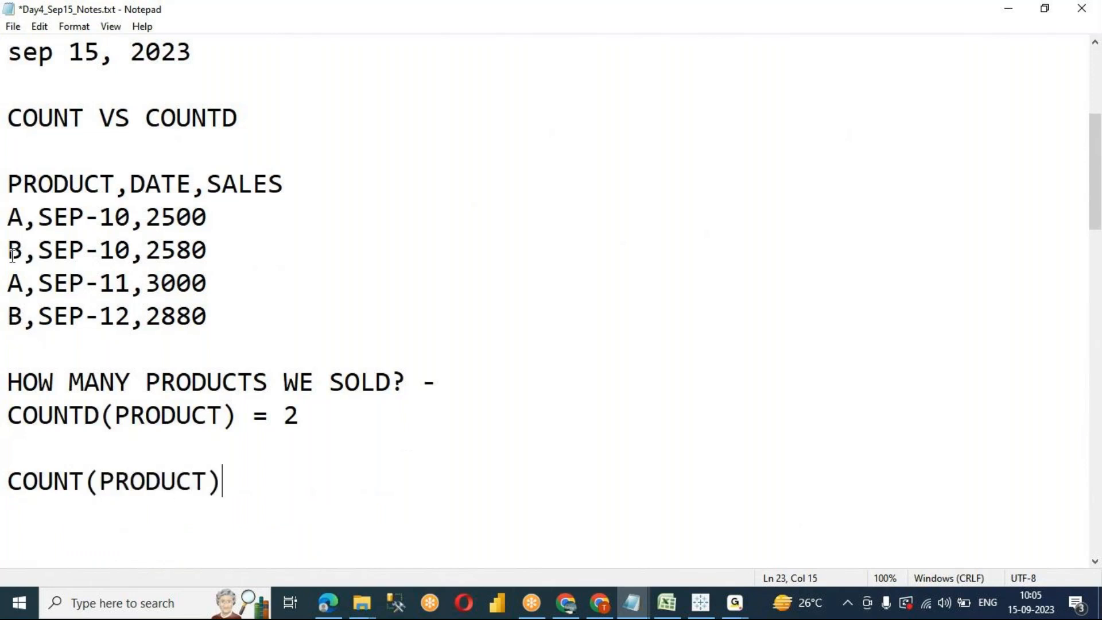
left_click_drag(25, 225, 4, 317)
left_click(264, 482)
type("= 4")
scroll(315, 382, "down", 1)
left_click(326, 405)
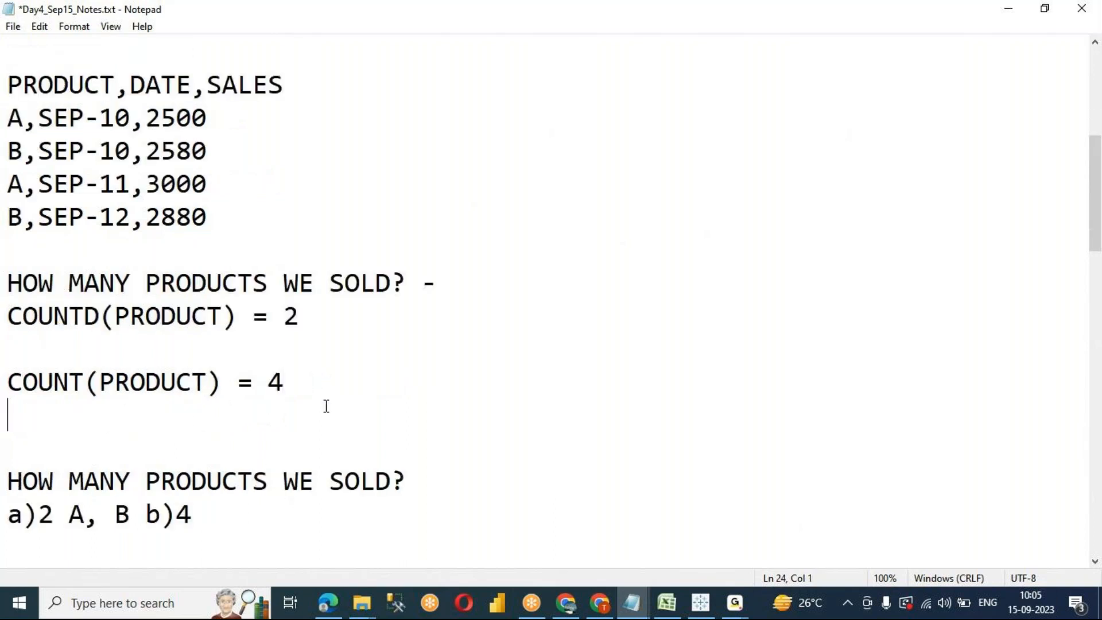
key("Delete")
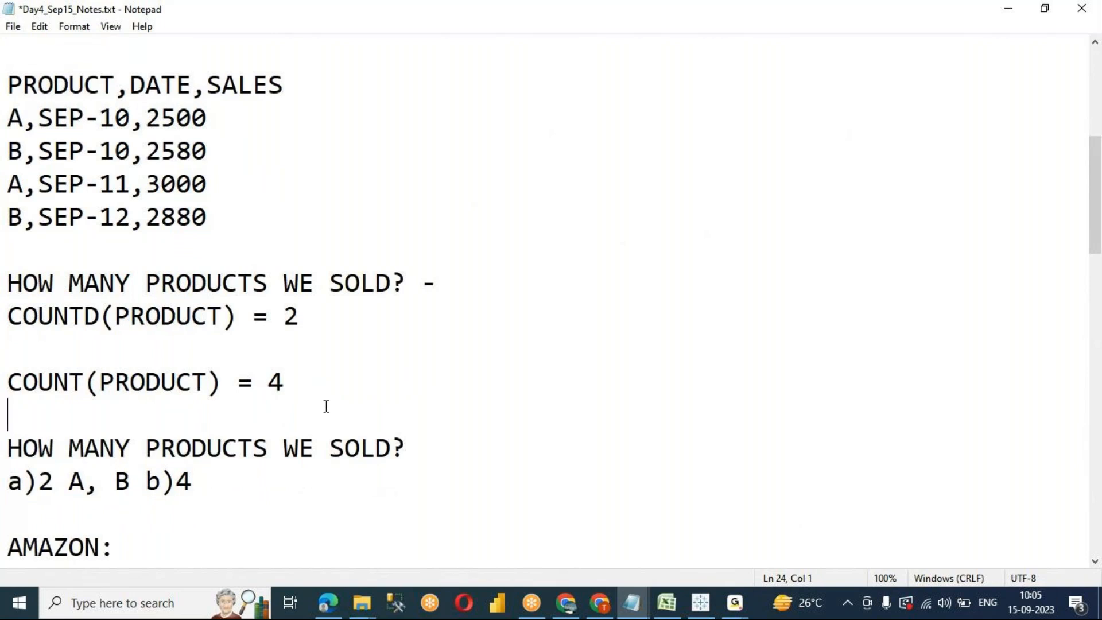
Step: Examine the COUNTD(PRODUCT) formula and the DATE values in the sample sales rows for repeated dates
left_click_drag(100, 316, 88, 316)
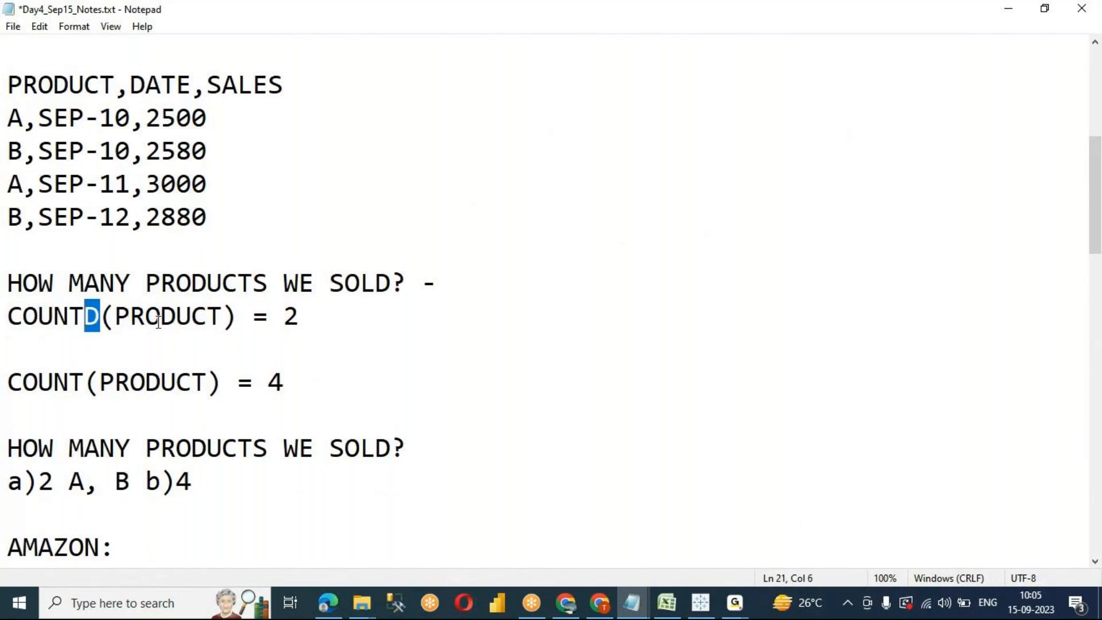
left_click_drag(322, 315, 3, 314)
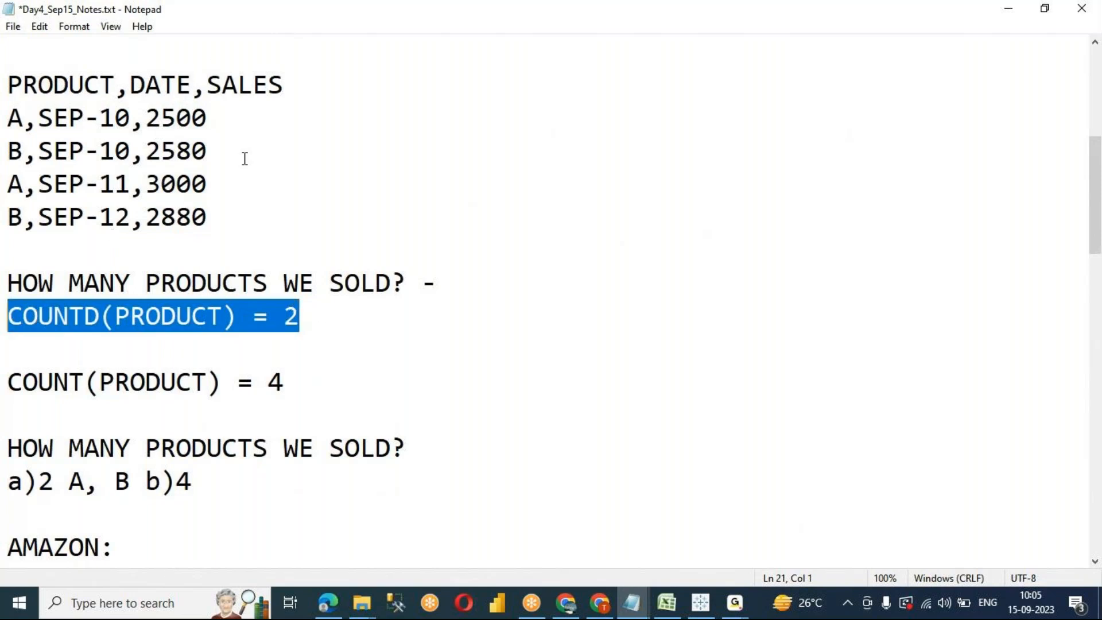
left_click(336, 348)
left_click_drag(129, 86, 190, 92)
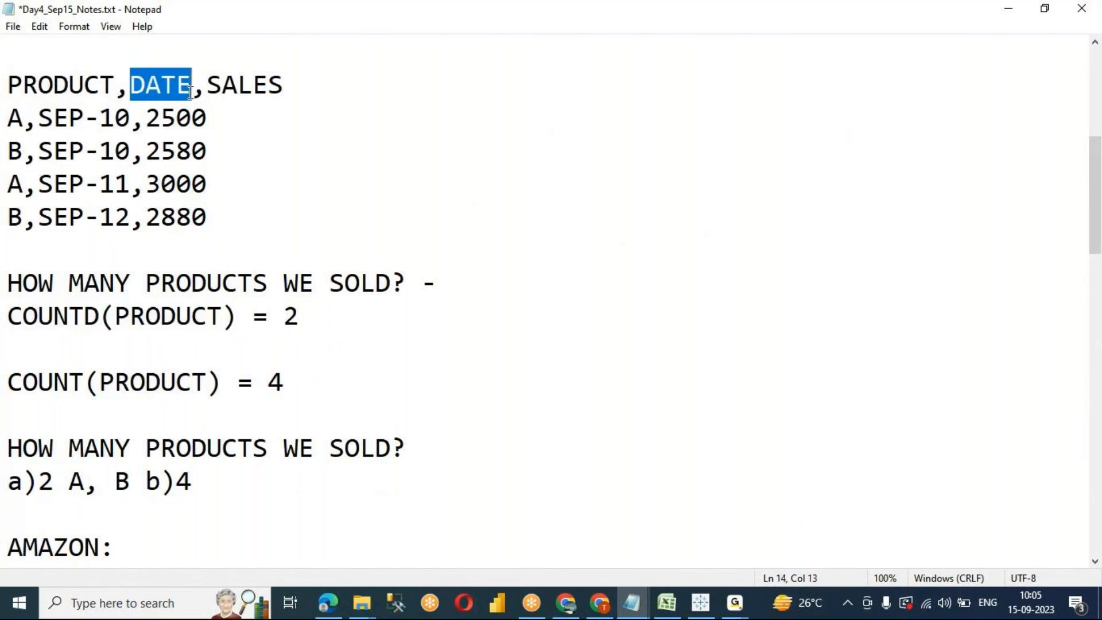
left_click_drag(128, 151, 54, 118)
left_click(69, 150)
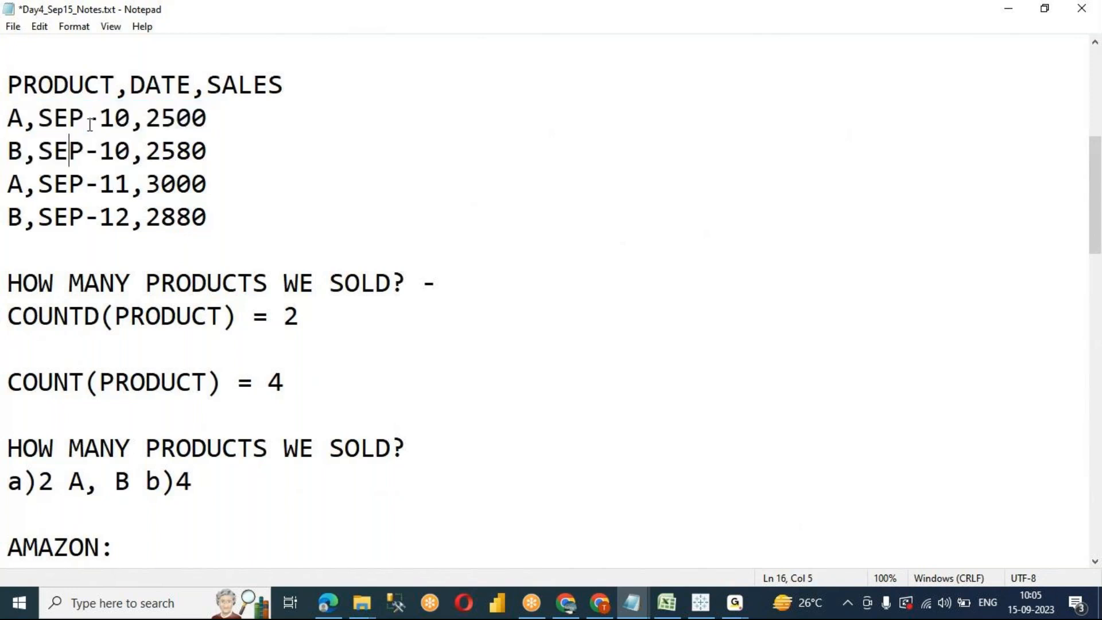
left_click(48, 184)
left_click_drag(48, 184, 130, 184)
left_click_drag(39, 217, 129, 215)
Step: Insert a separate line "COUNTD(DATE) = 3" between the sample sales rows and the products question
left_click(271, 236)
key("Return")
key("Return")
key("Up")
type("COUNT")
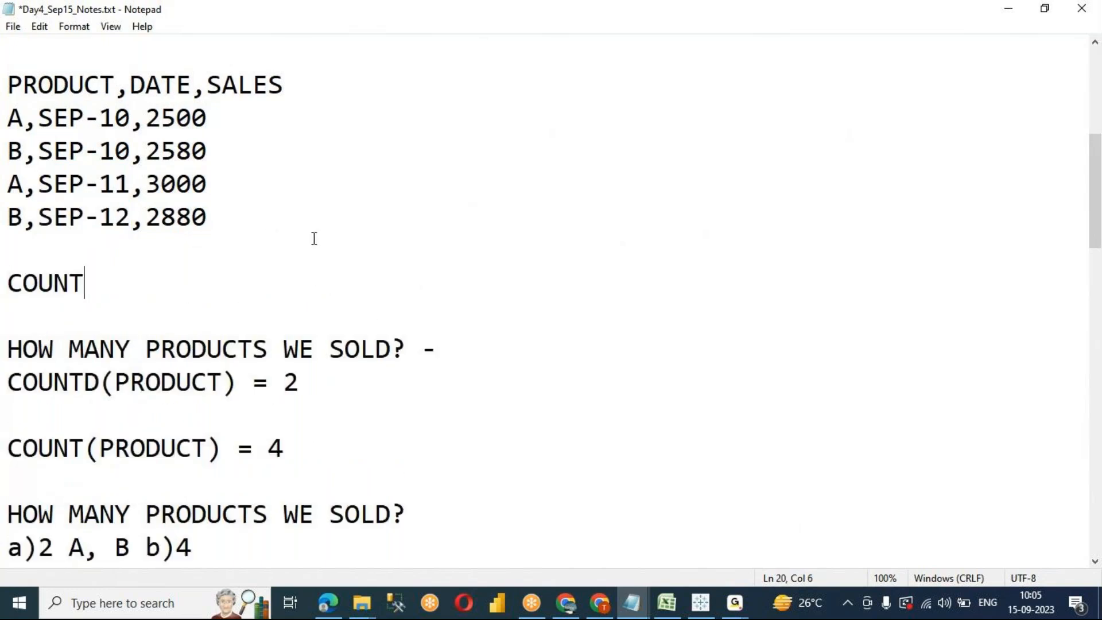
type("D(DATE")
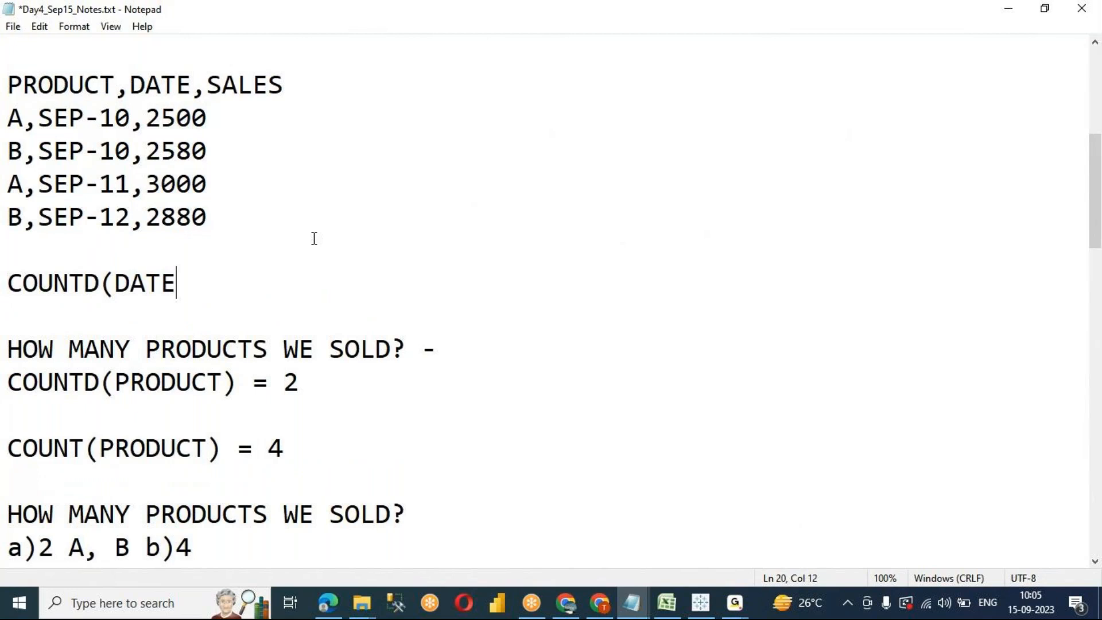
type(") = 3")
Step: Add the line "COUNT(DATE) = 4" directly below the COUNTD(DATE) result
key("Return")
type("COU")
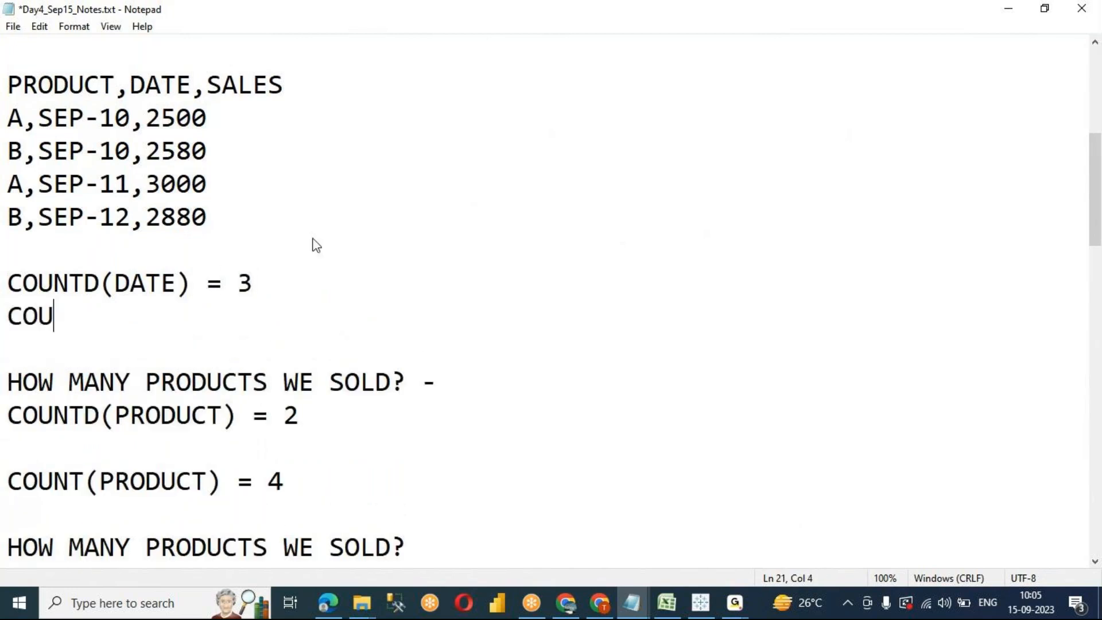
type("NT(DATE)")
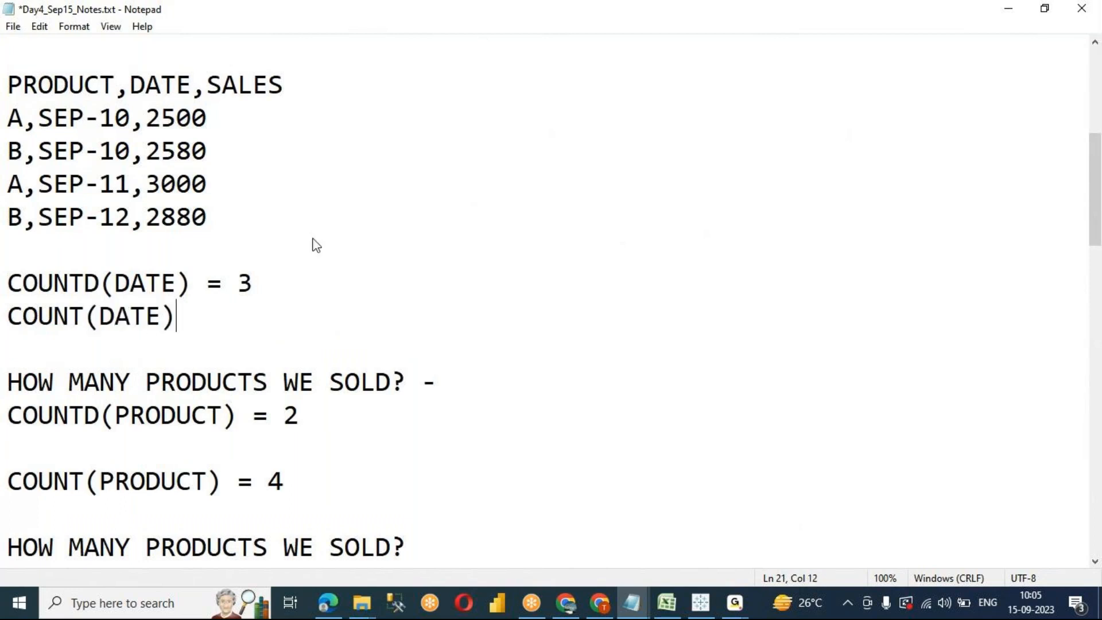
type(" = 4")
left_click(298, 337)
Step: Add the line "COUNTD(SALES) = 4" below the date counts, separated by a blank line
left_click_drag(212, 87, 302, 87)
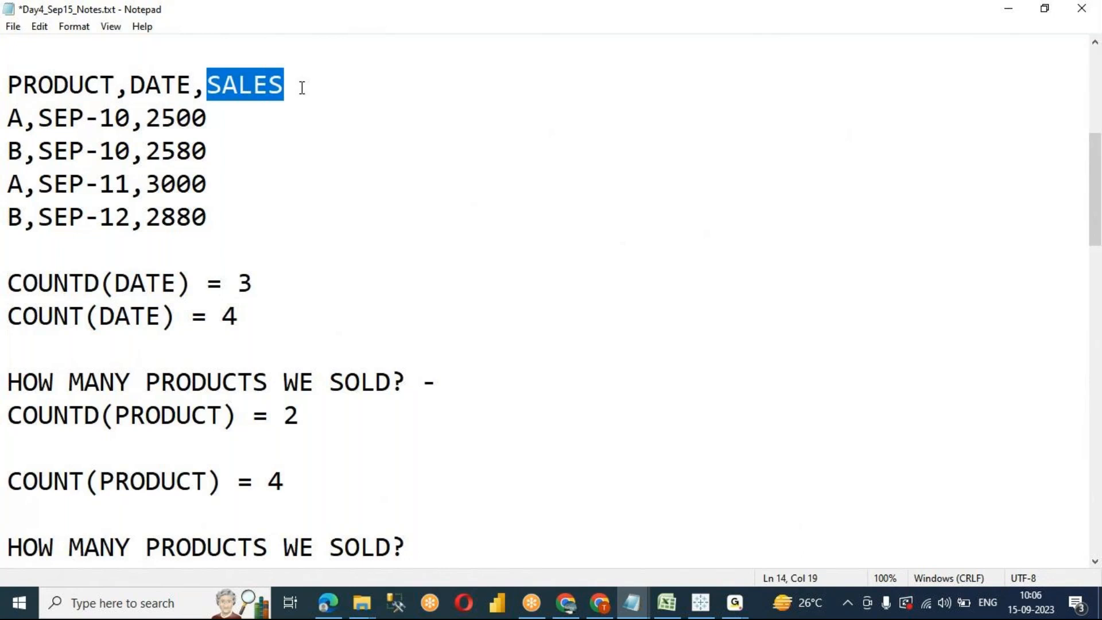
left_click(307, 304)
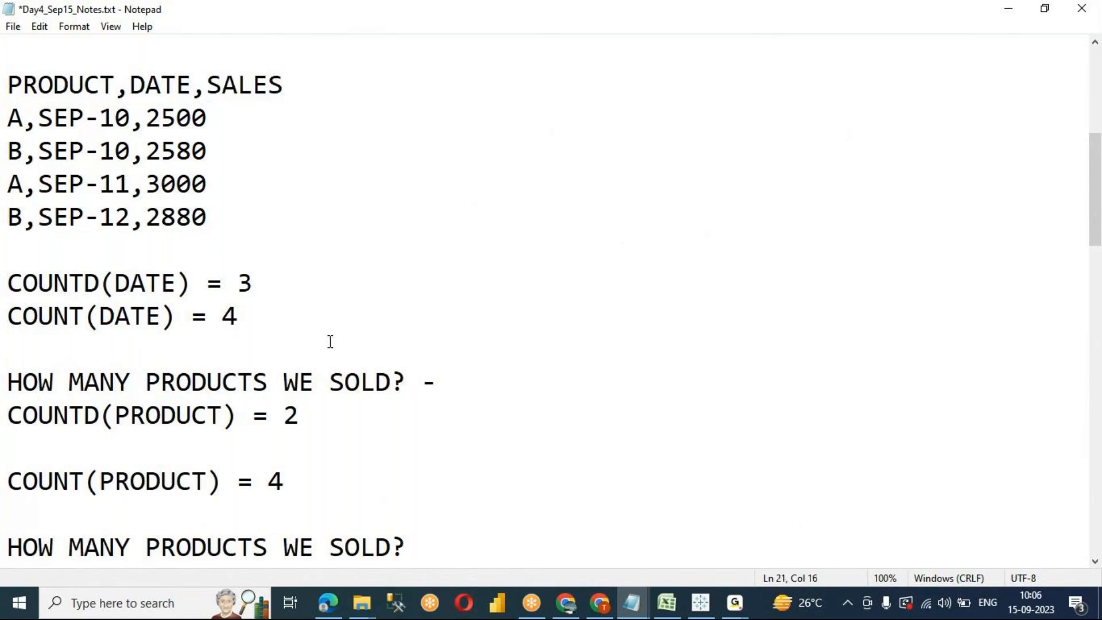
key("Return")
key("Return")
type("COUNTD(SALES) = ")
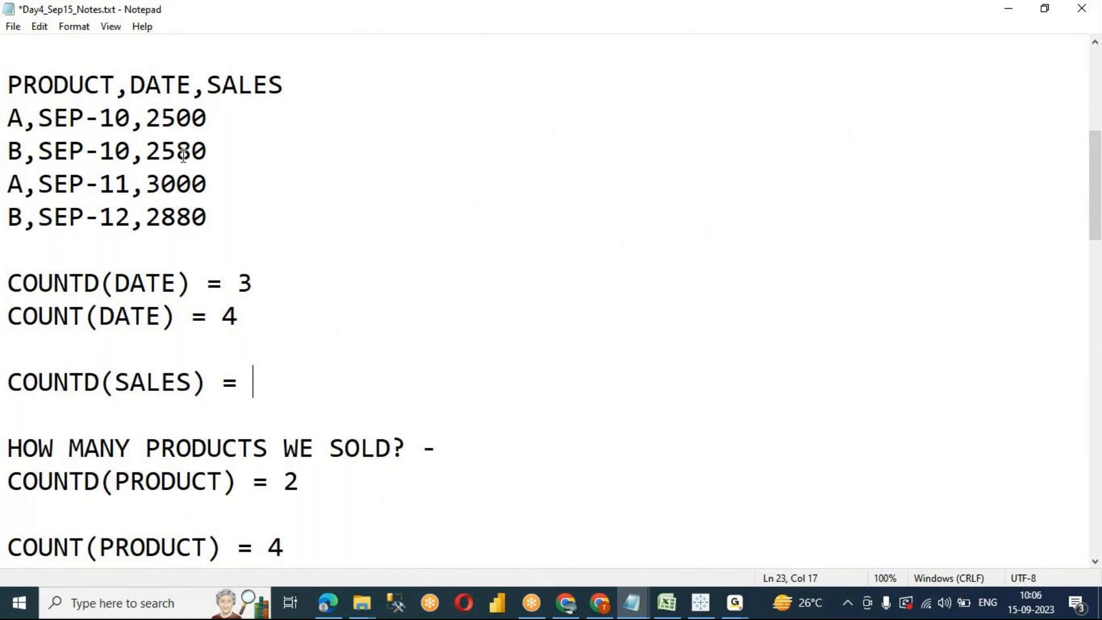
type("4")
Step: Add the line "COUNT(SALES) = 4" below the COUNTD(SALES) result and save the notes
key("Return")
type("COUNT(SALES) = 4")
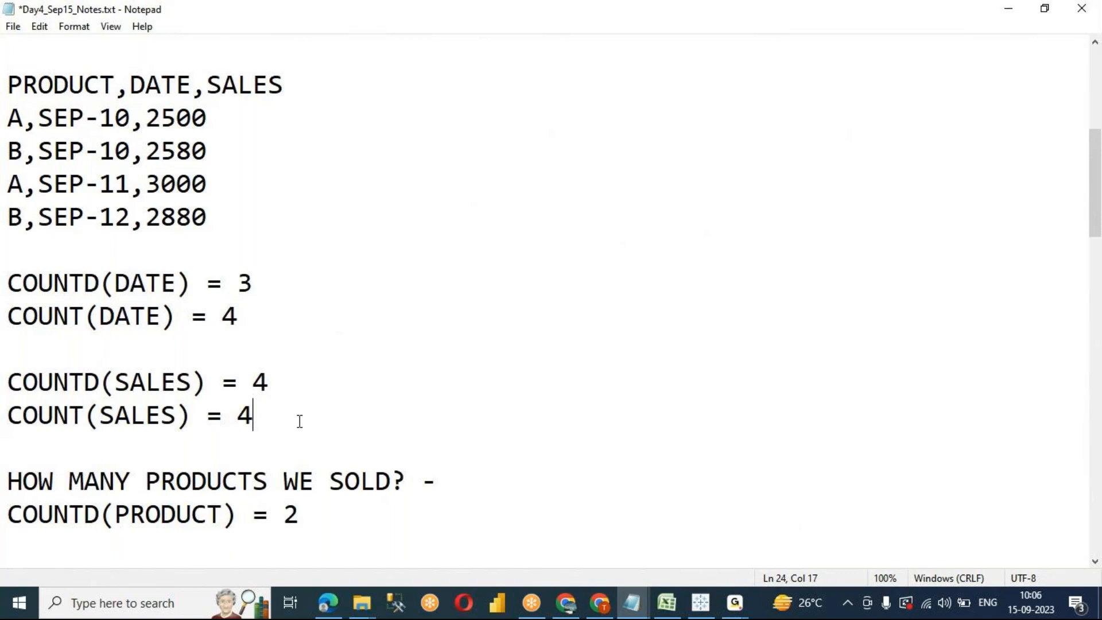
key("ctrl+s")
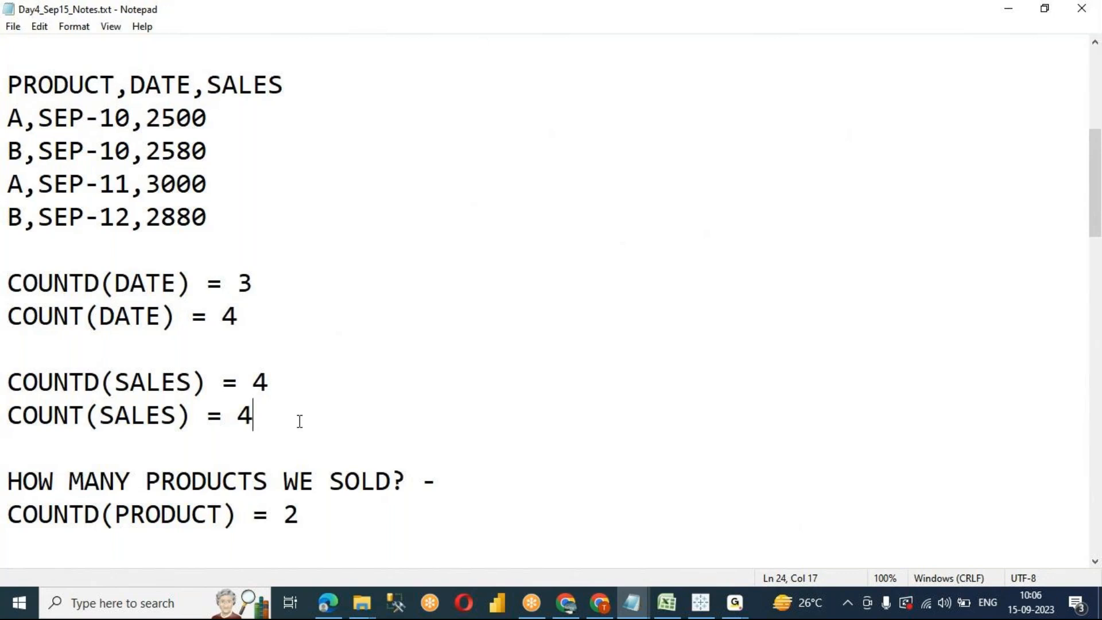
left_click(425, 363)
Step: Switch to Tableau's Sheet 7 and add Order Date to Rows as years
left_click(1009, 12)
left_click(998, 148)
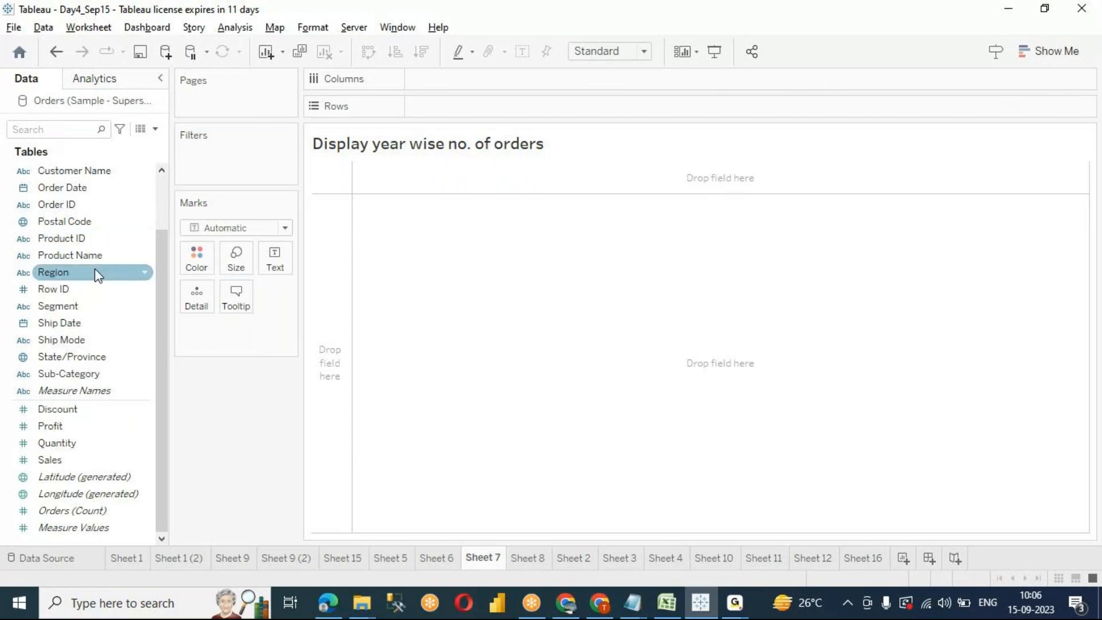
left_click_drag(49, 187, 442, 108)
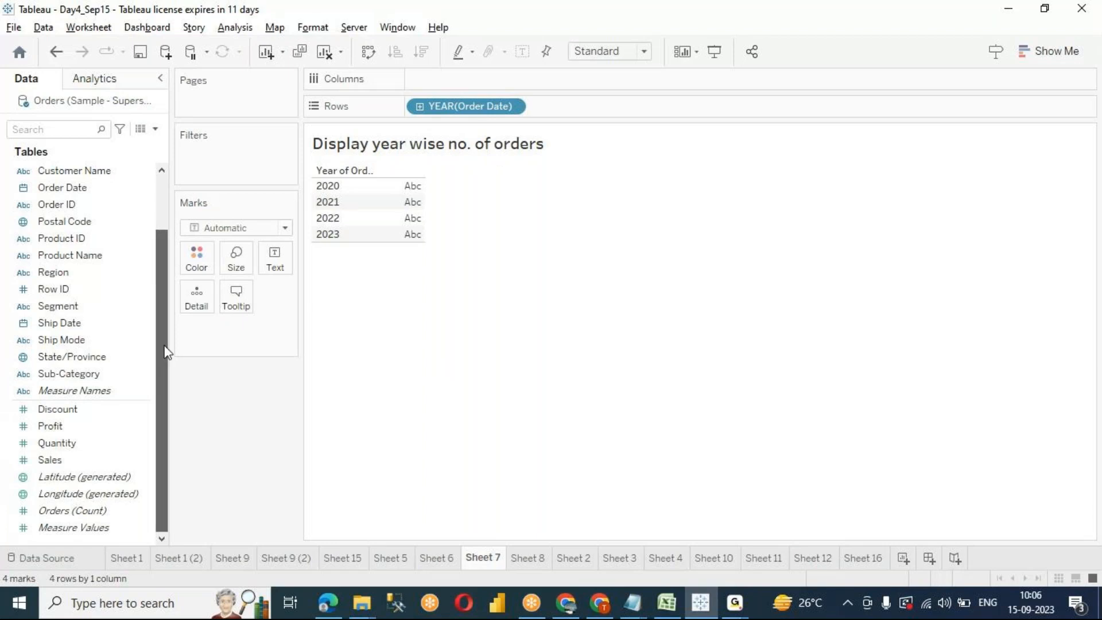
Step: Add Order ID to Rows after the order year, including all members, and look over the listed order IDs
left_click(53, 463)
left_click(59, 409)
left_click(58, 468)
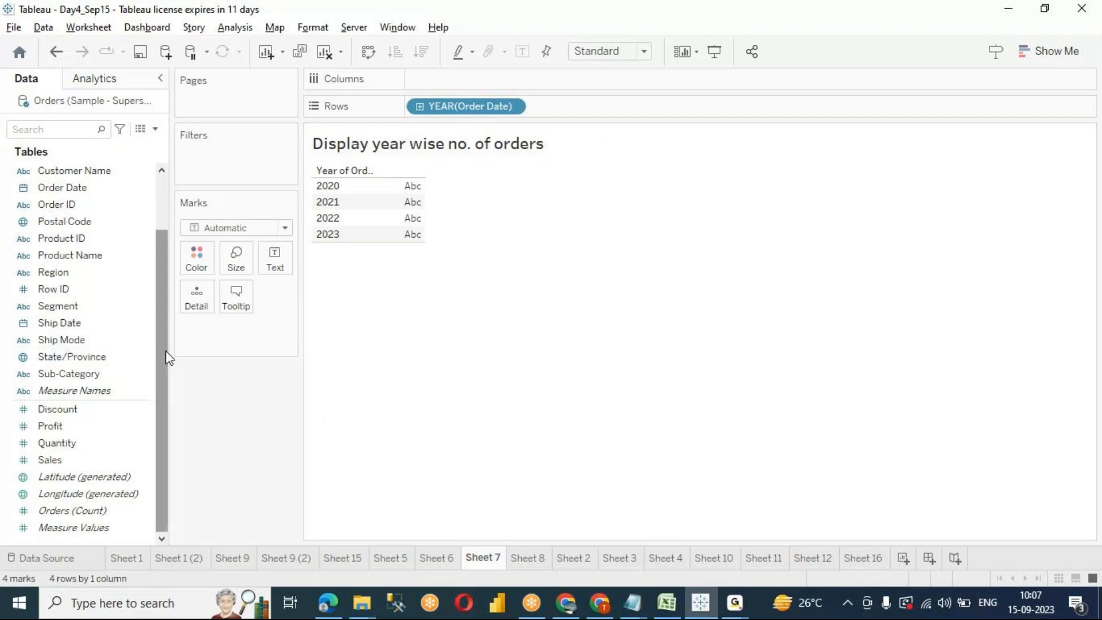
scroll(167, 338, "up", 2)
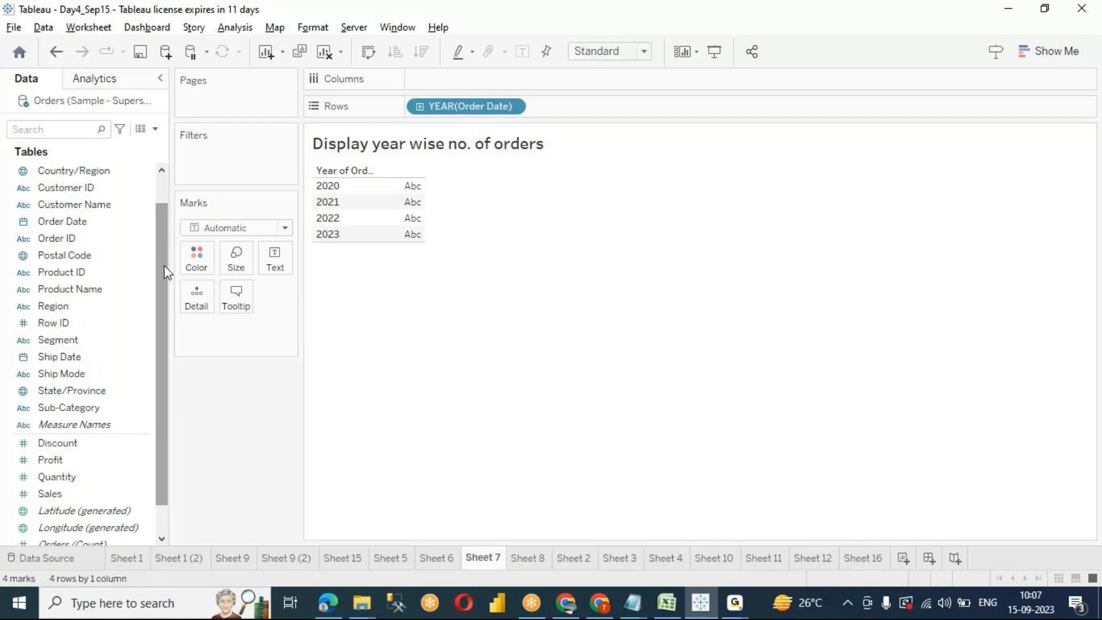
scroll(164, 263, "up", 2)
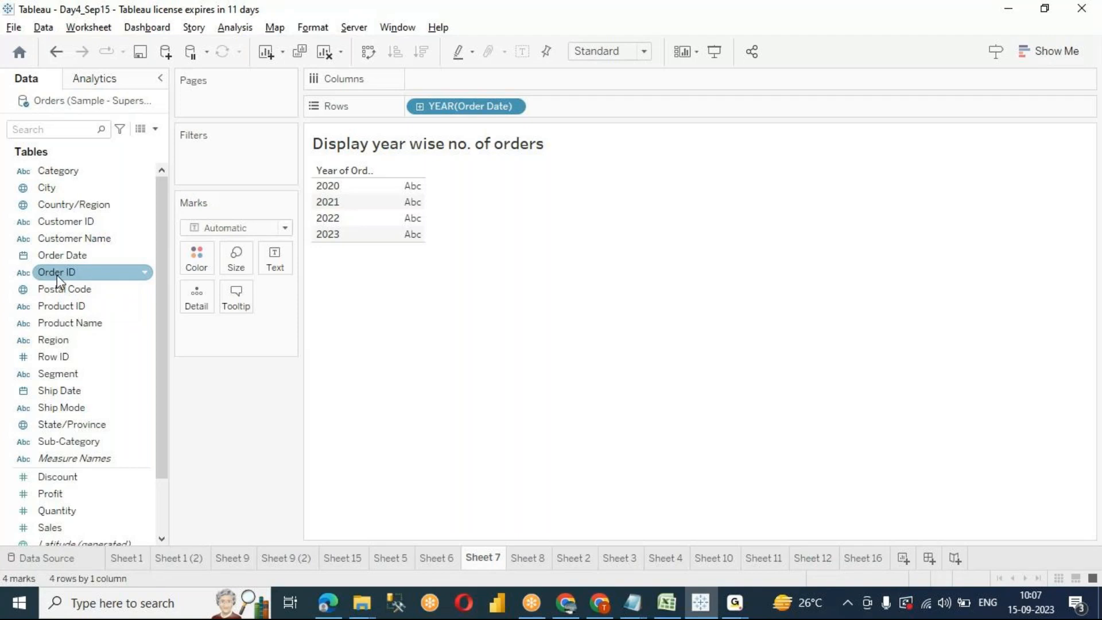
left_click_drag(70, 277, 567, 115)
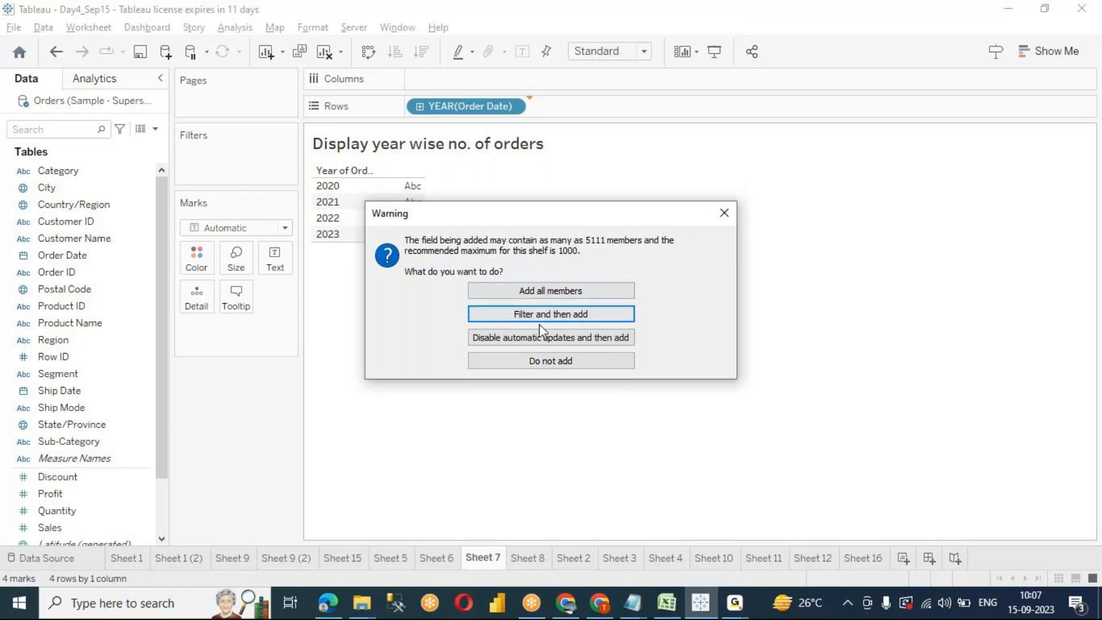
left_click(562, 295)
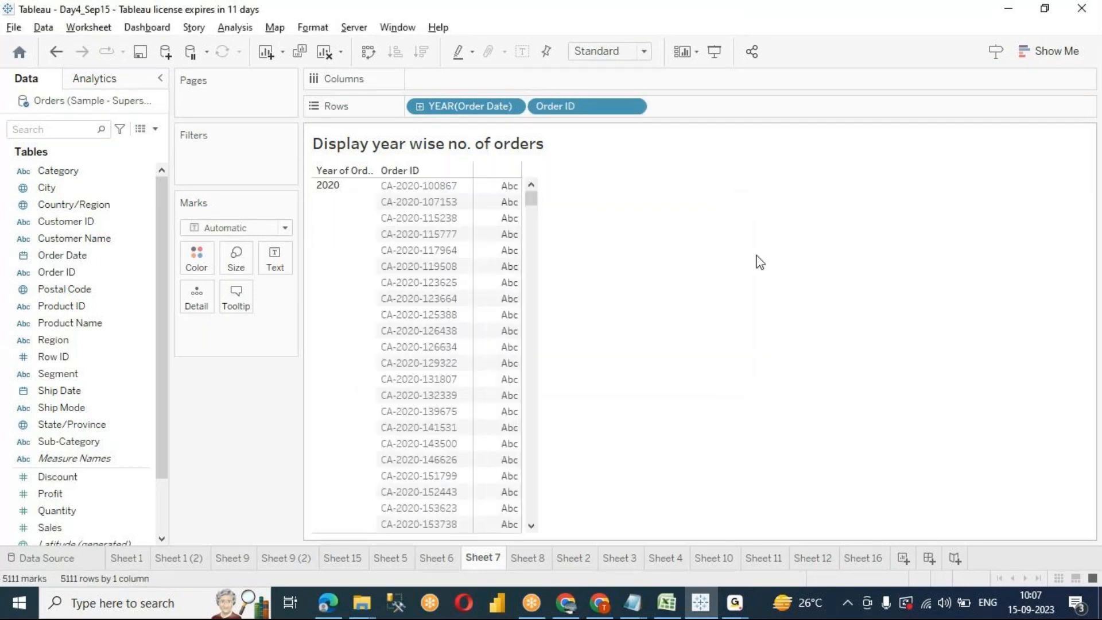
left_click(408, 185)
mouse_move(531, 200)
left_mouse_down()
mouse_move(530, 423)
mouse_move(504, 544)
mouse_move(530, 199)
left_mouse_up()
Step: Add the line "note: we can convert dimensions to measures." to the sheet title below "Display year wise no. of orders"
double_click(579, 154)
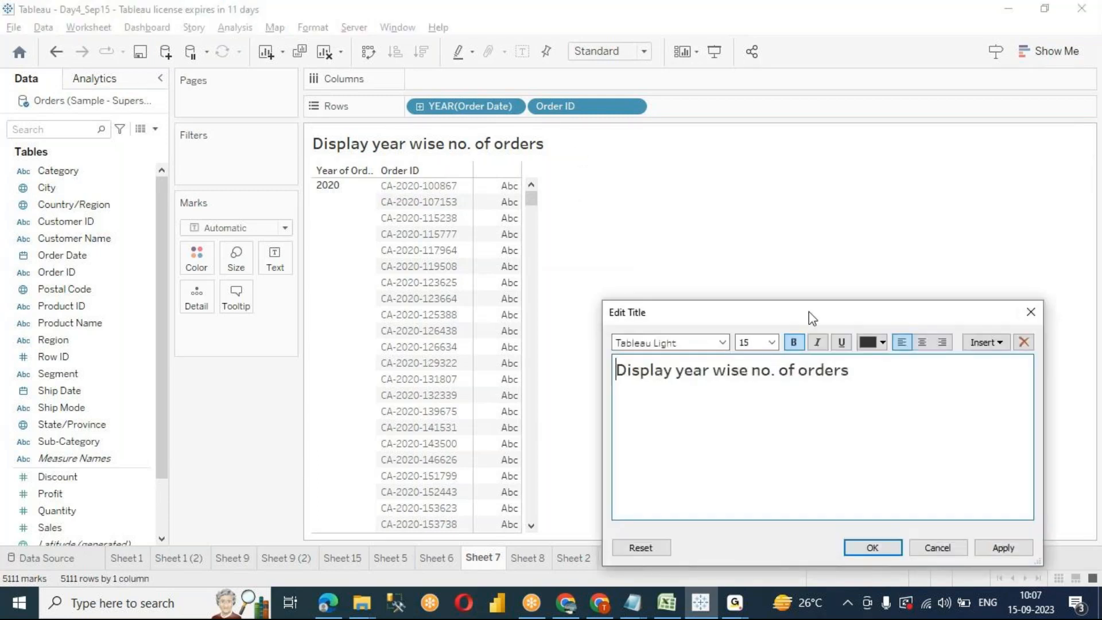
left_click_drag(808, 312, 685, 265)
left_click(758, 326)
key("Return")
type("note: we c")
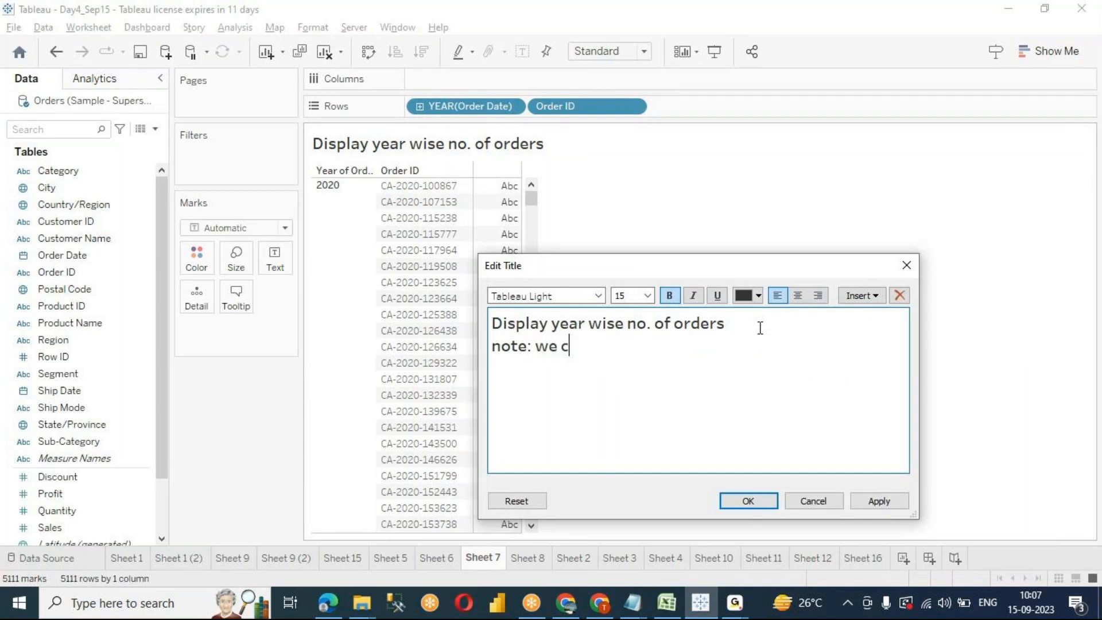
type("an convert dim")
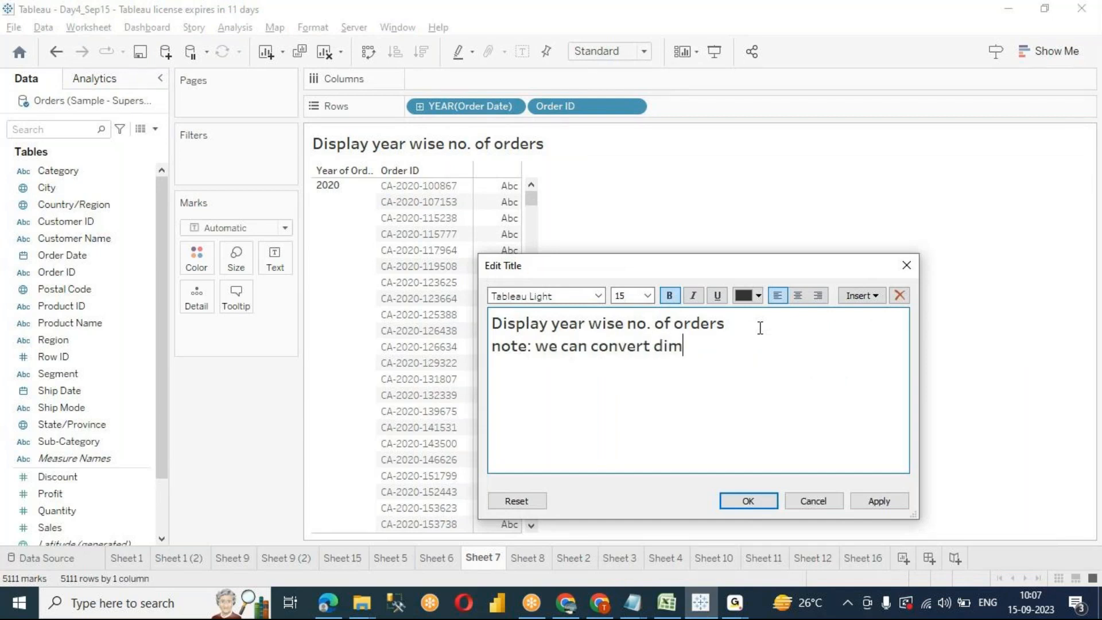
type("ensions to measures.")
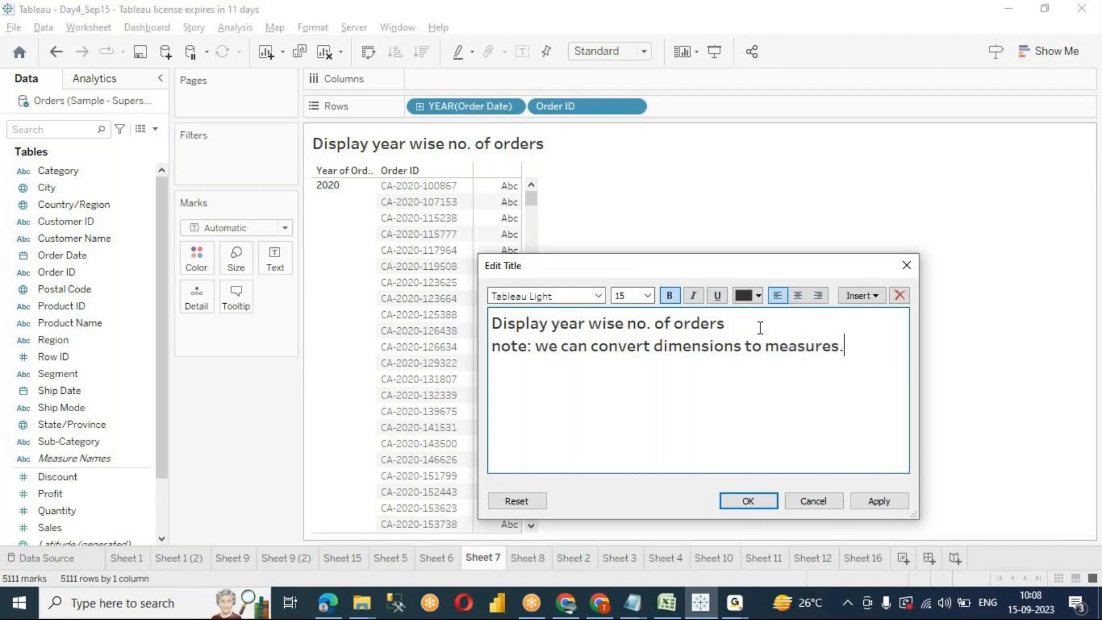
Step: Add "vice versa - we can also convert measures to dimensions." as another title line and apply the edited title
type("vice verse")
type(" - w ca")
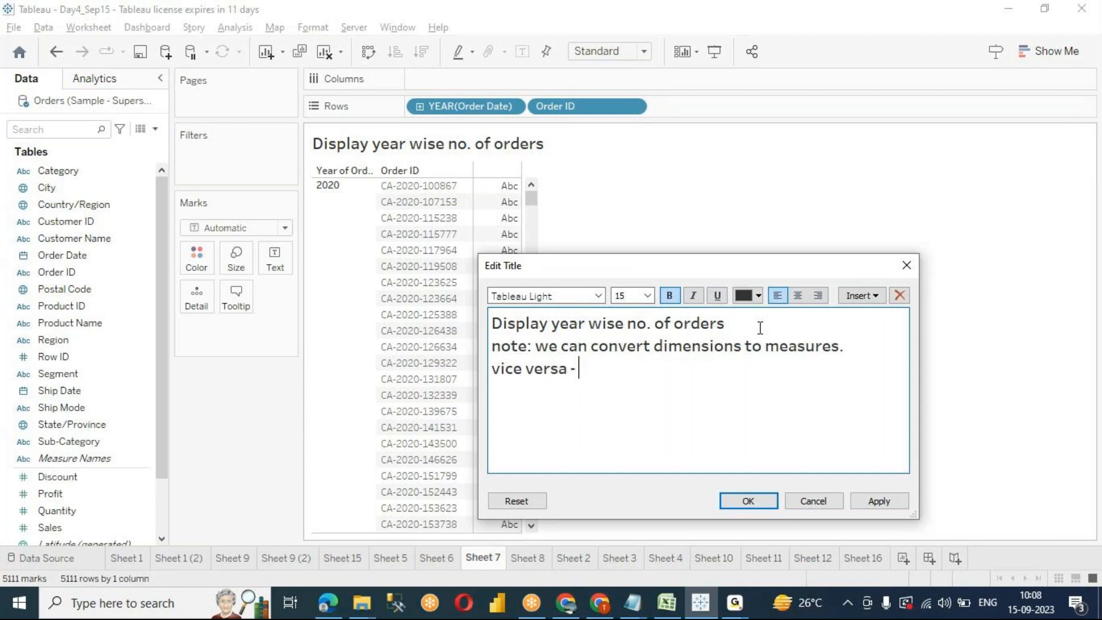
key("BackSpace")
key("BackSpace")
key("BackSpace")
type("e can also convert measu")
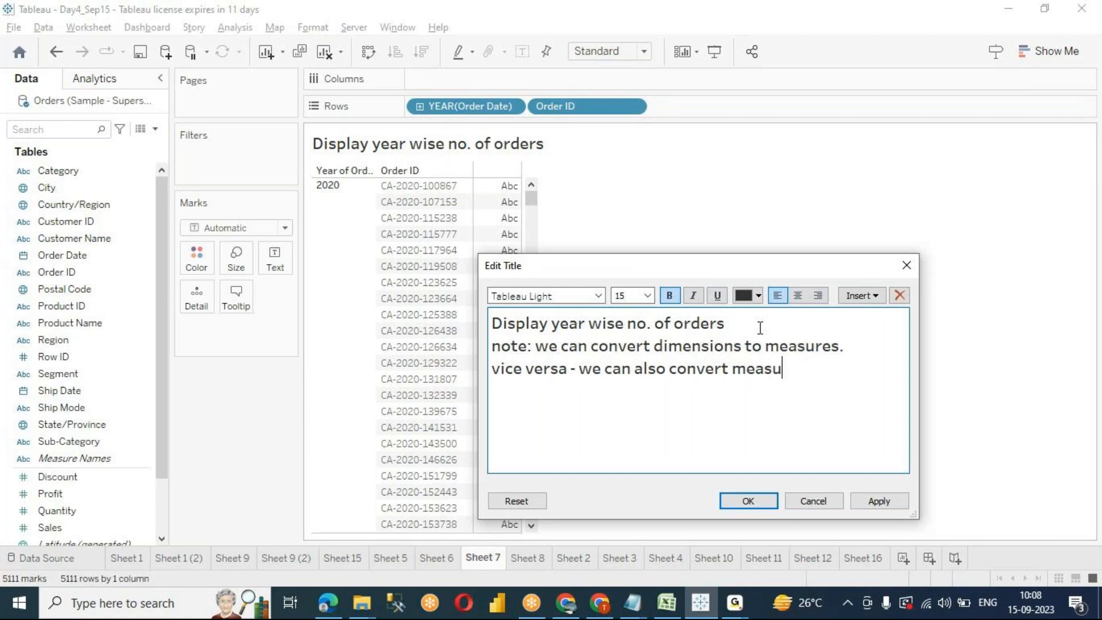
type("res to dimensi")
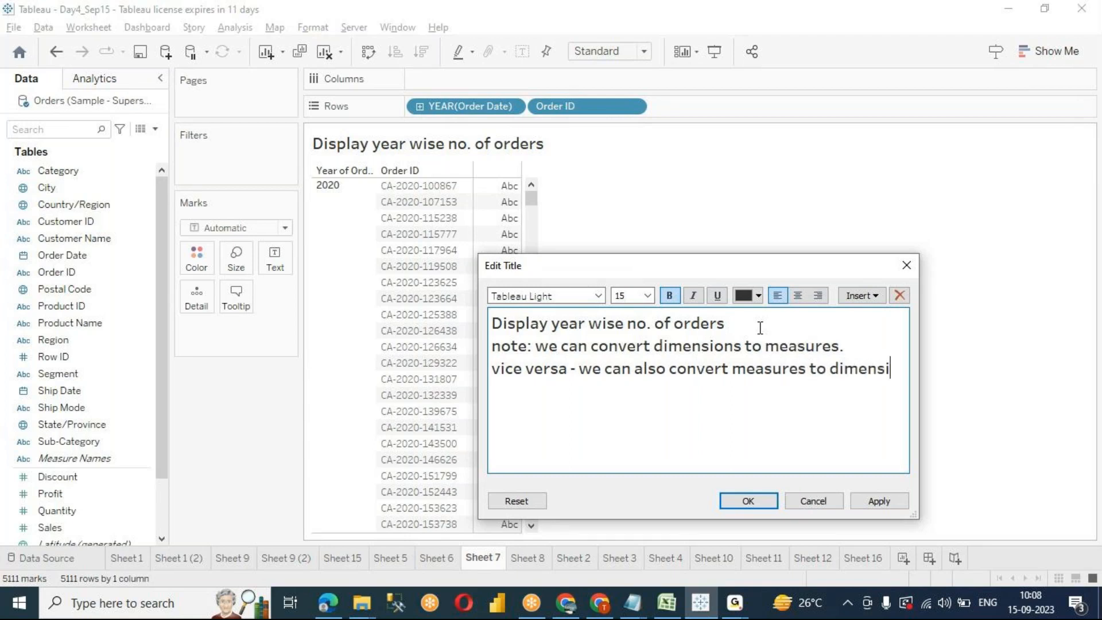
type("ons.")
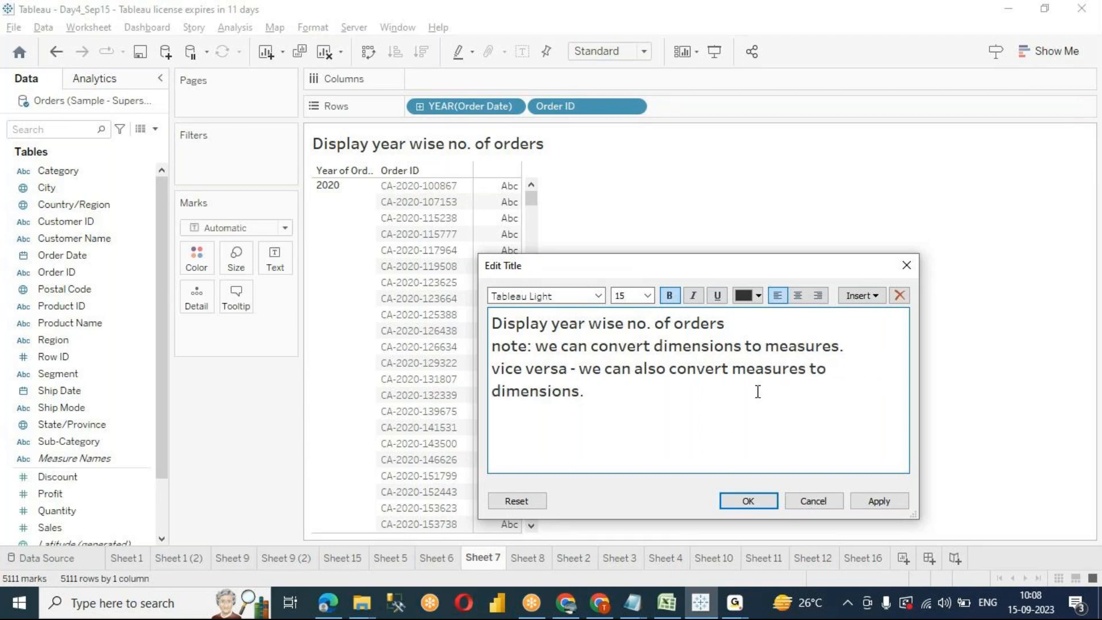
left_click(878, 501)
left_click(748, 501)
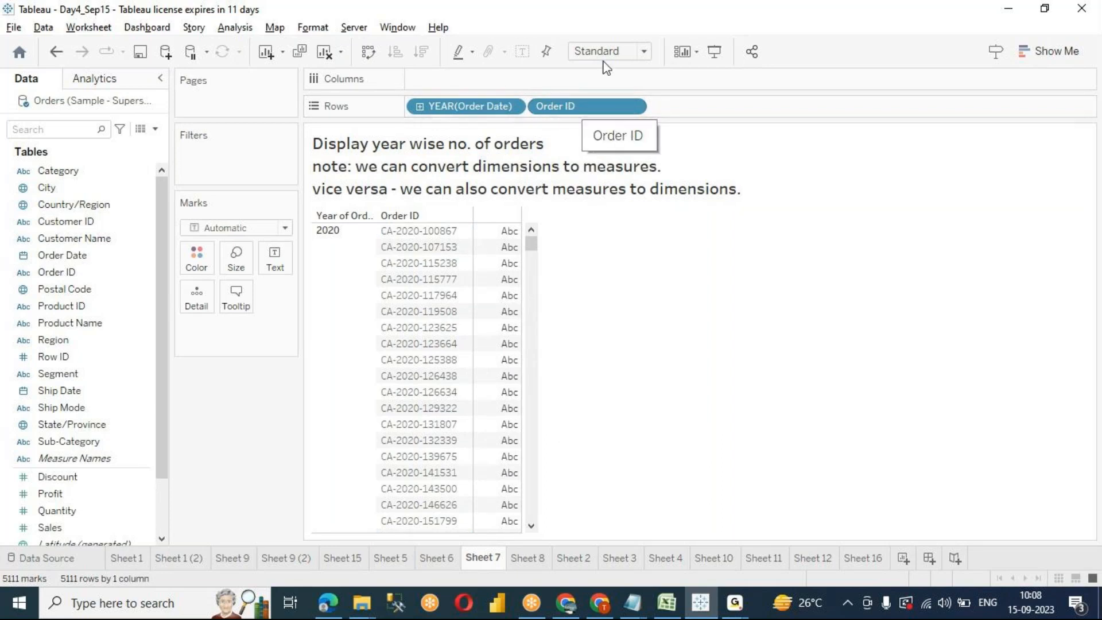
Step: Convert Order ID on Rows from a dimension to a Count measure
left_click(633, 108)
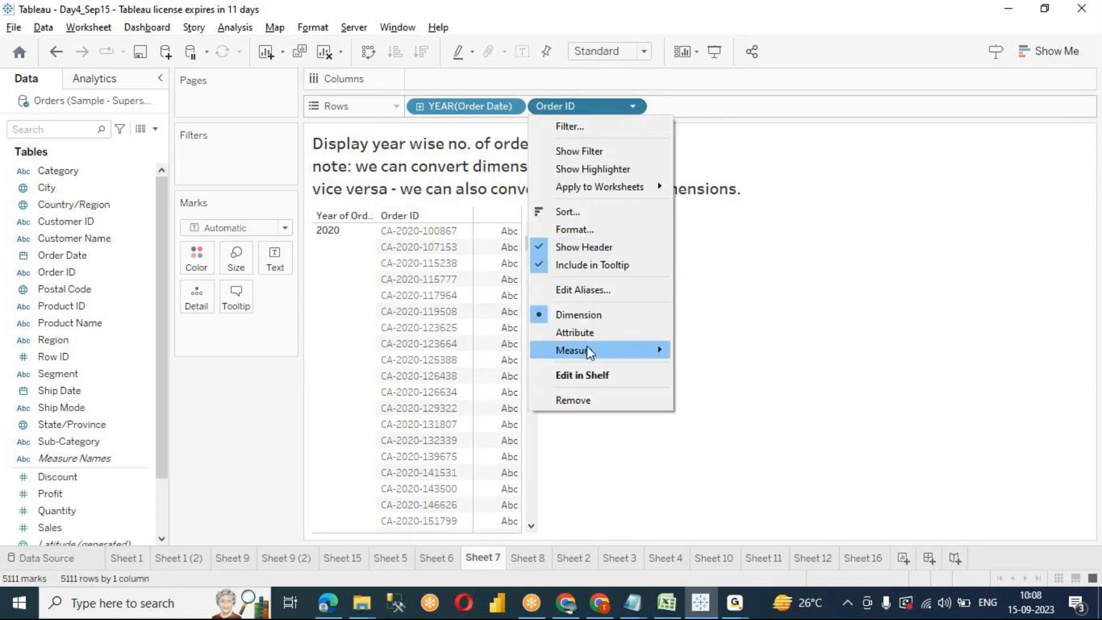
mouse_move(574, 351)
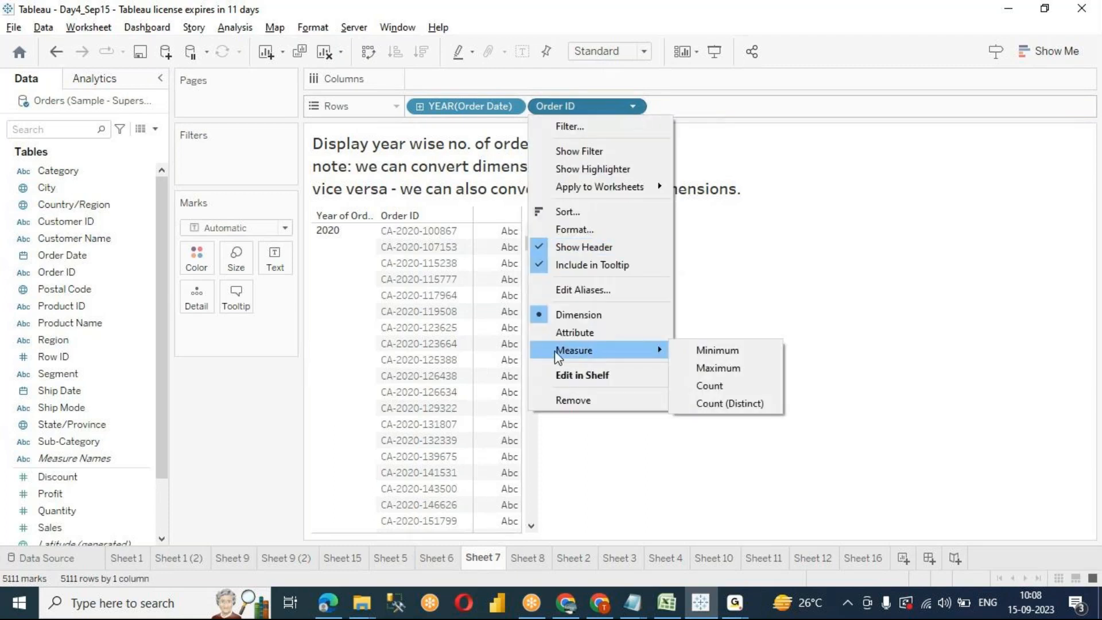
left_click(715, 385)
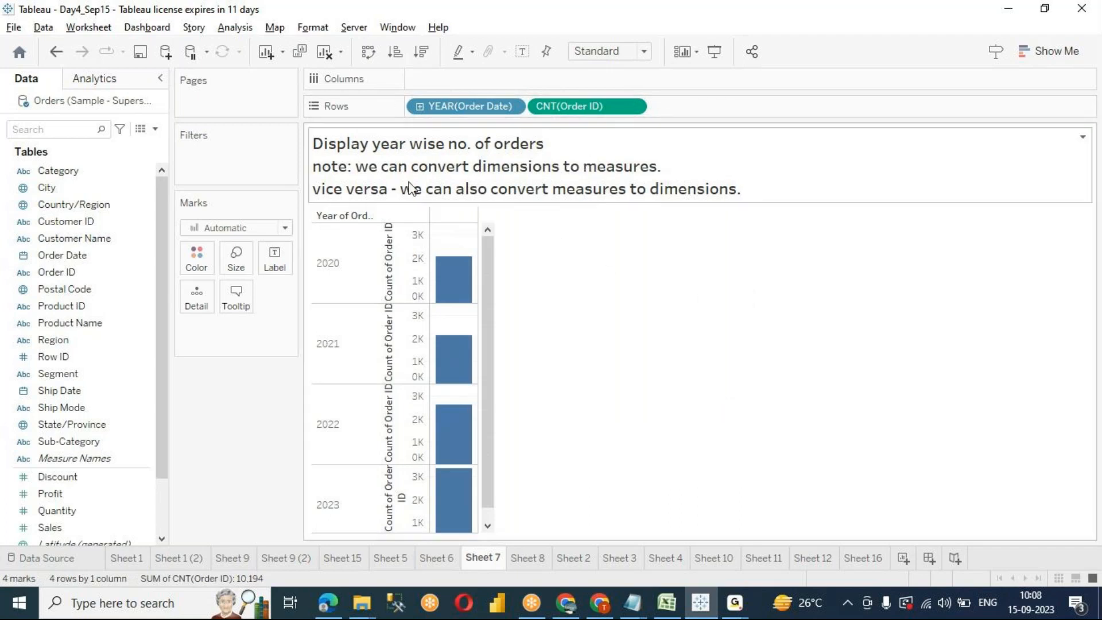
Step: Move the Order ID count from Rows to Columns and set the mark type to Bar
left_click_drag(565, 106, 476, 82)
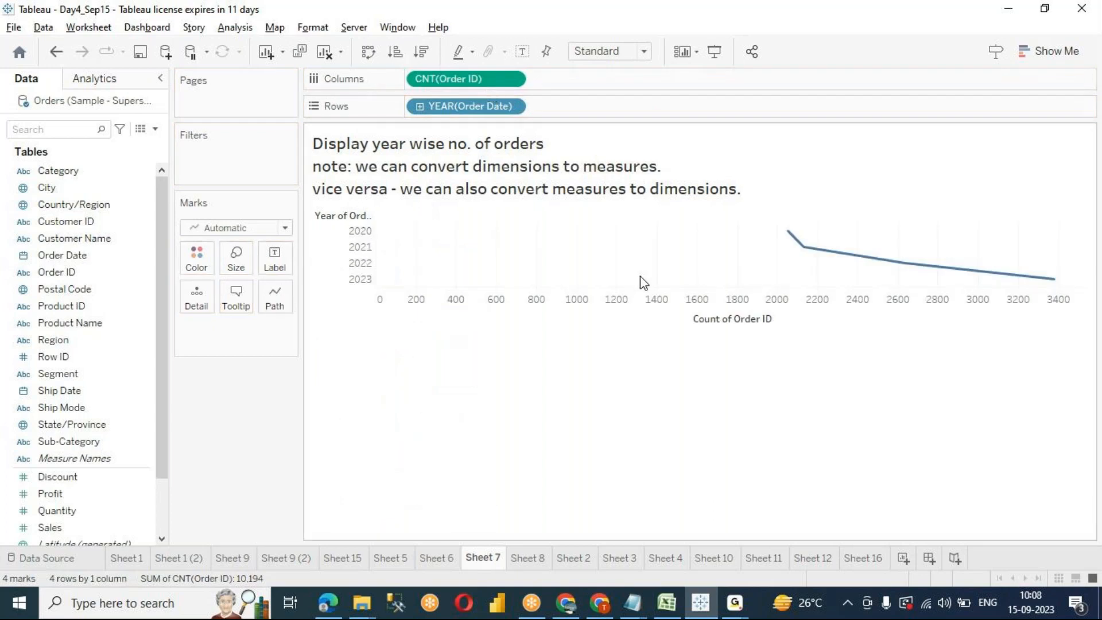
mouse_move(1019, 283)
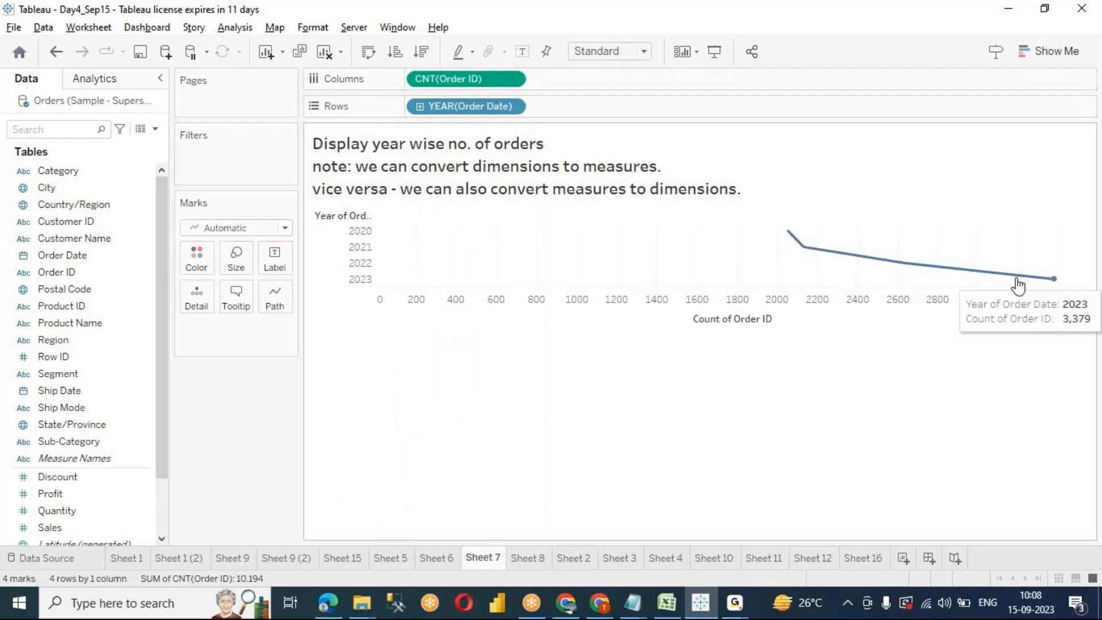
left_click(235, 227)
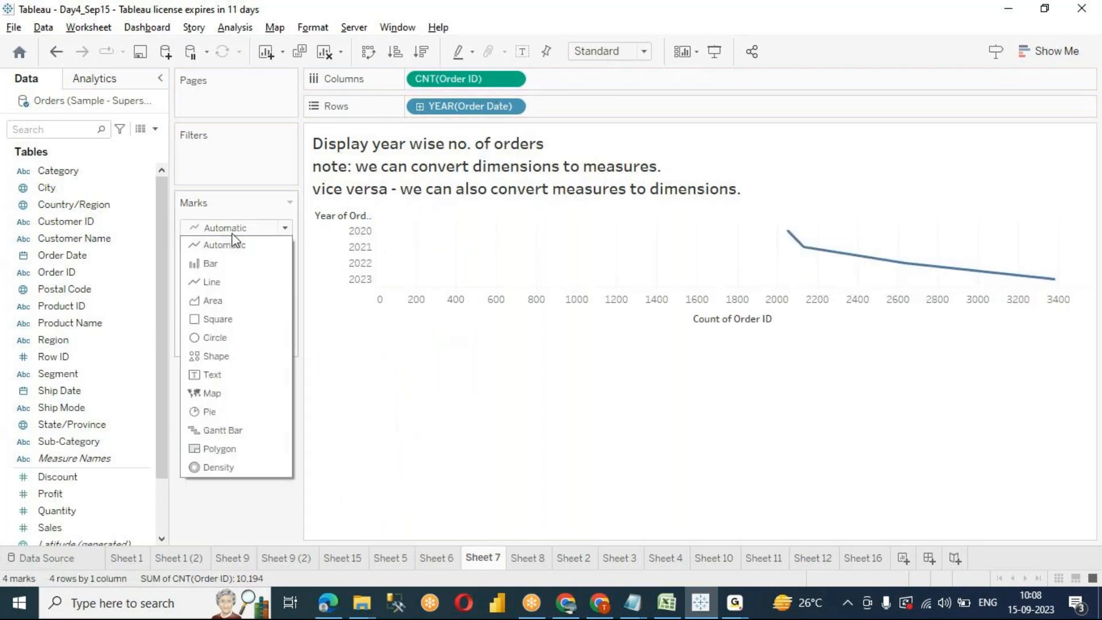
left_click(221, 261)
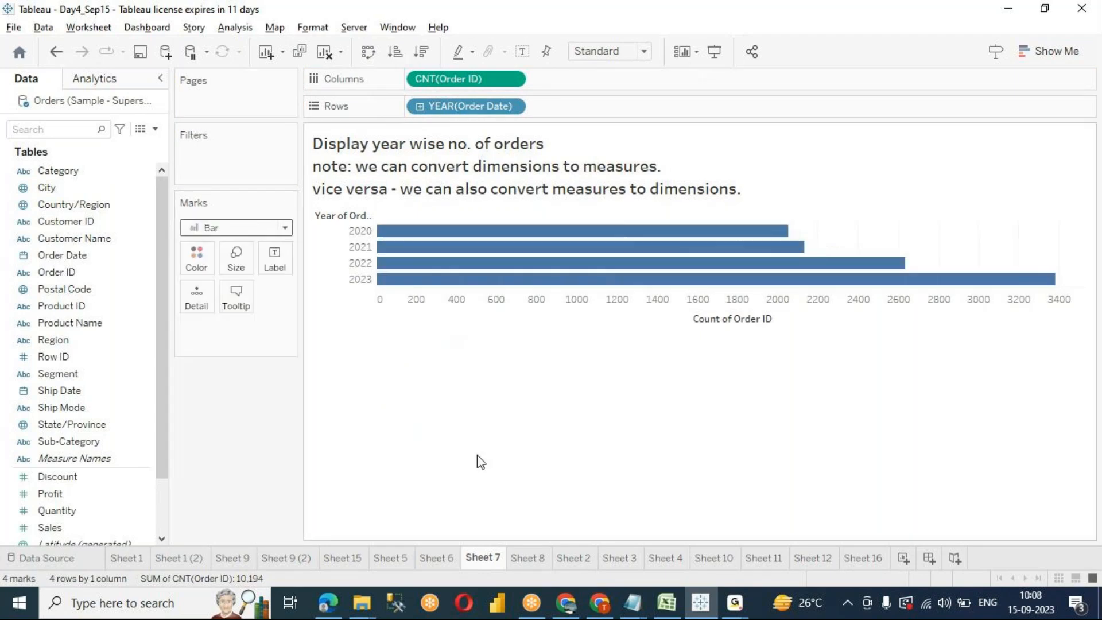
Step: Show mark labels on the bars and fit the chart to Entire View
left_click(523, 51)
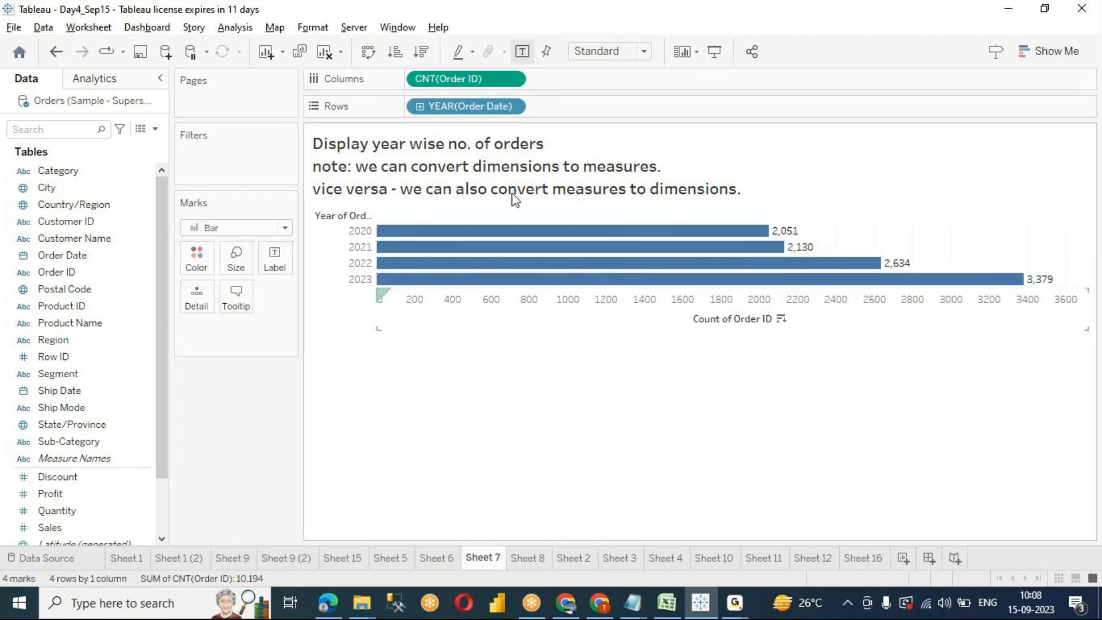
left_click(589, 53)
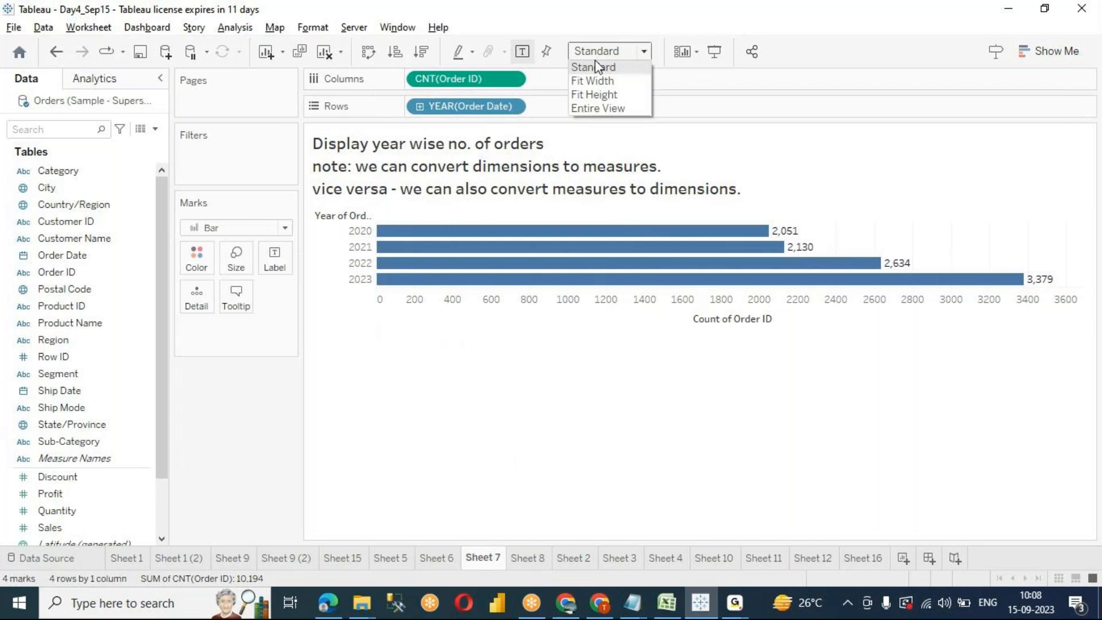
left_click(597, 108)
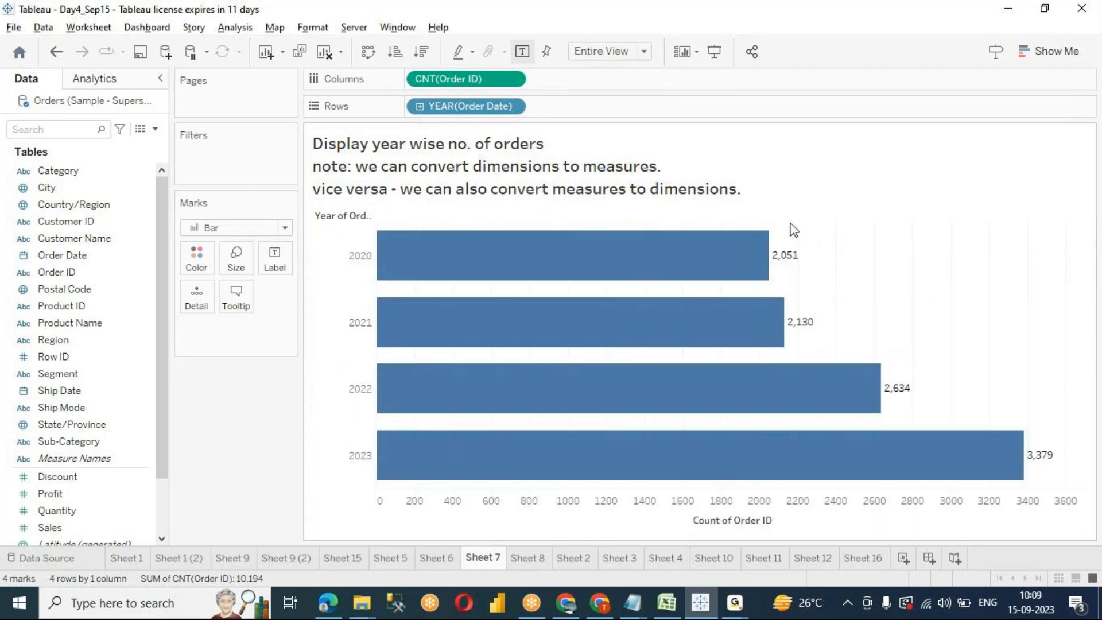
Step: View the underlying data of the Orders table and examine its Order ID, Order Date and customer columns
mouse_move(768, 263)
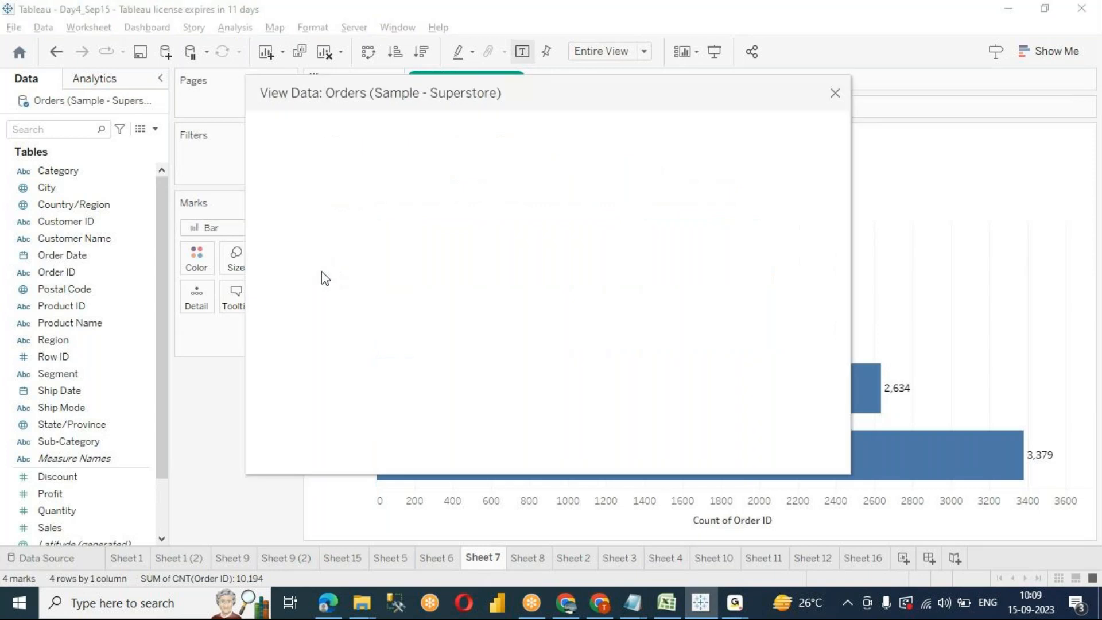
left_click_drag(505, 90, 299, 191)
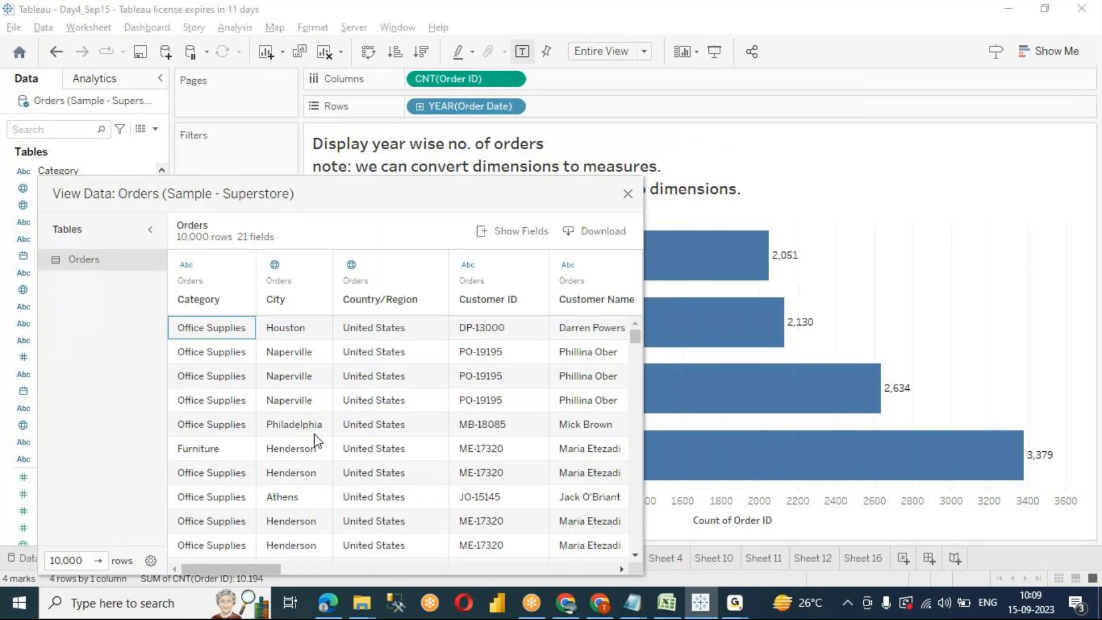
left_click(340, 570)
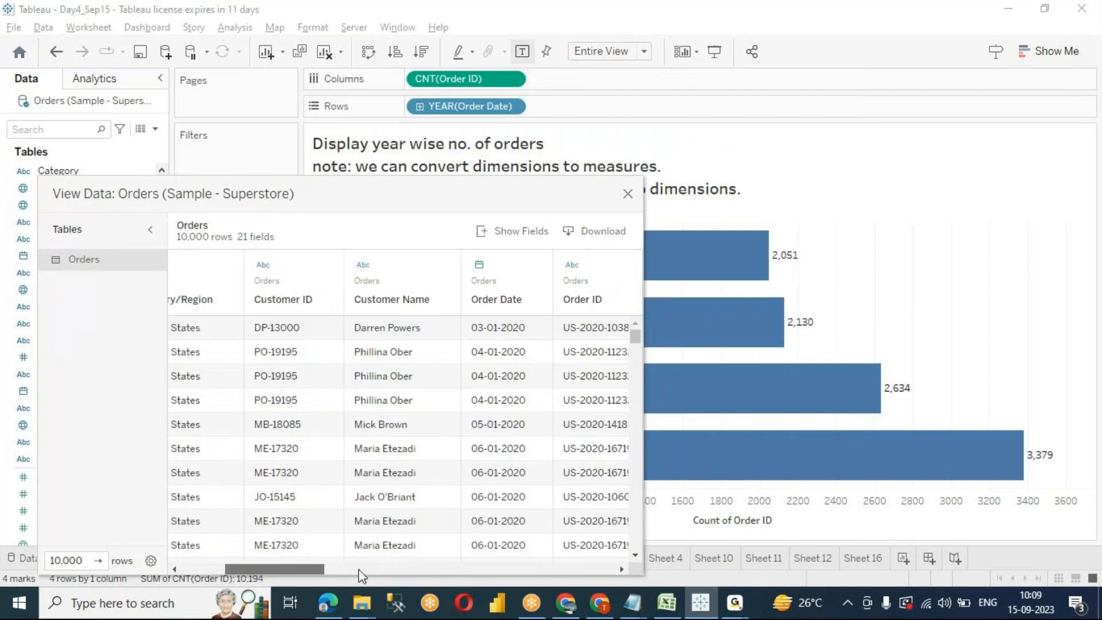
left_click(359, 570)
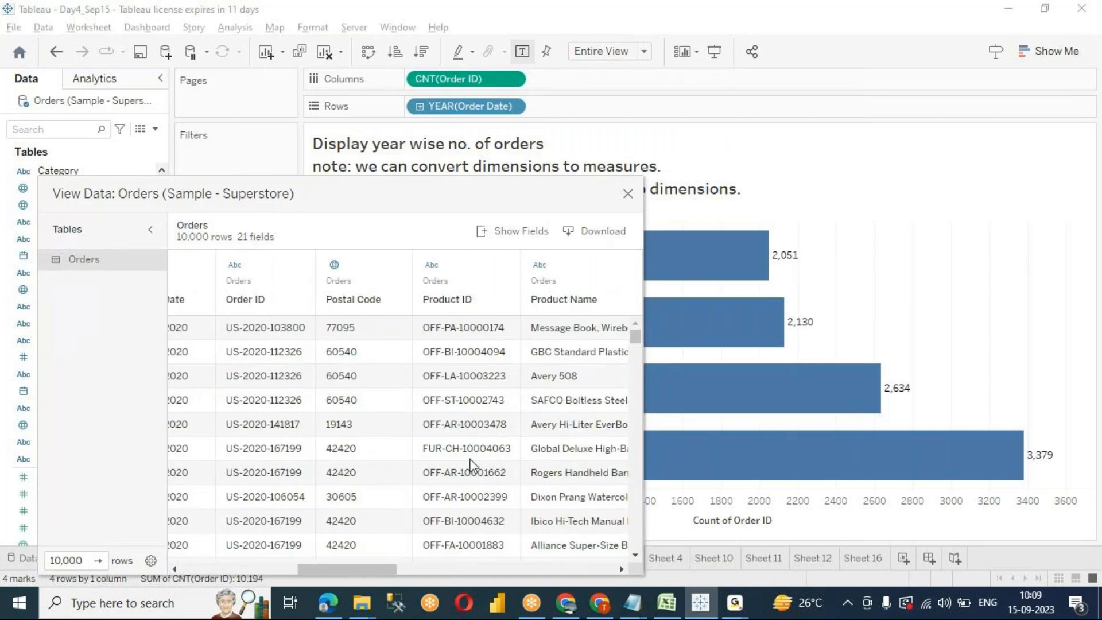
scroll(469, 470, "down", 2)
scroll(469, 469, "down", 2)
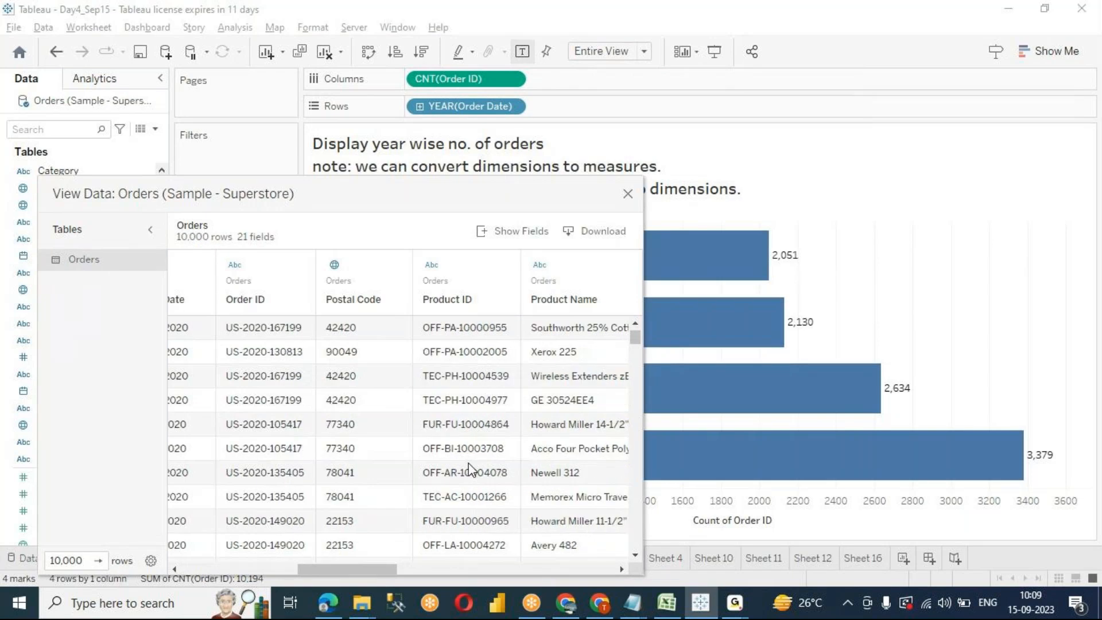
left_click_drag(551, 194, 716, 171)
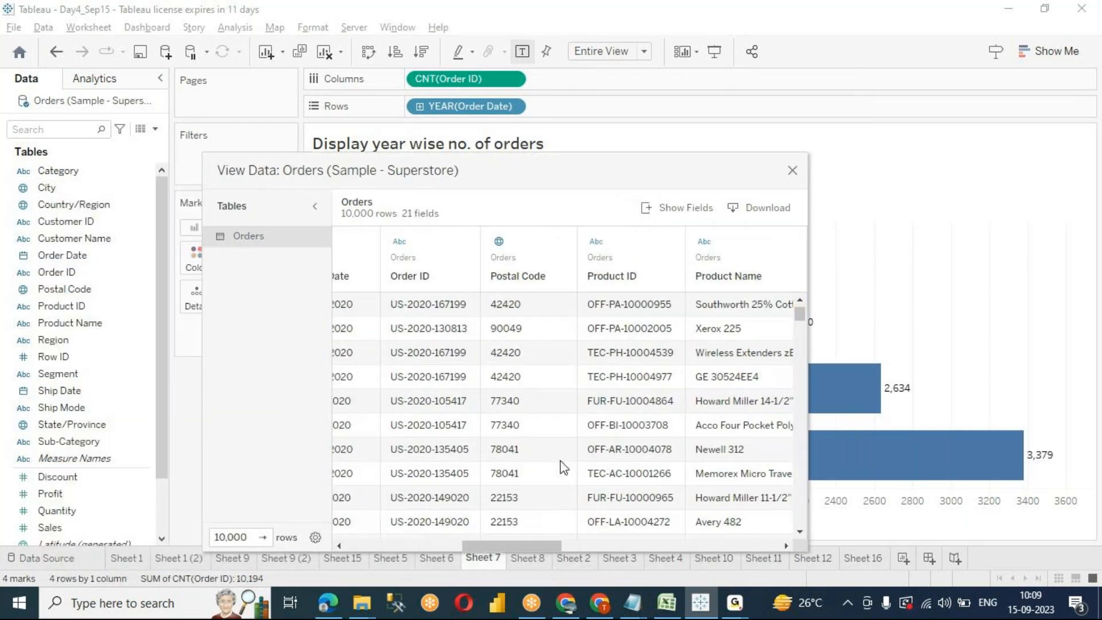
left_click_drag(488, 545, 380, 545)
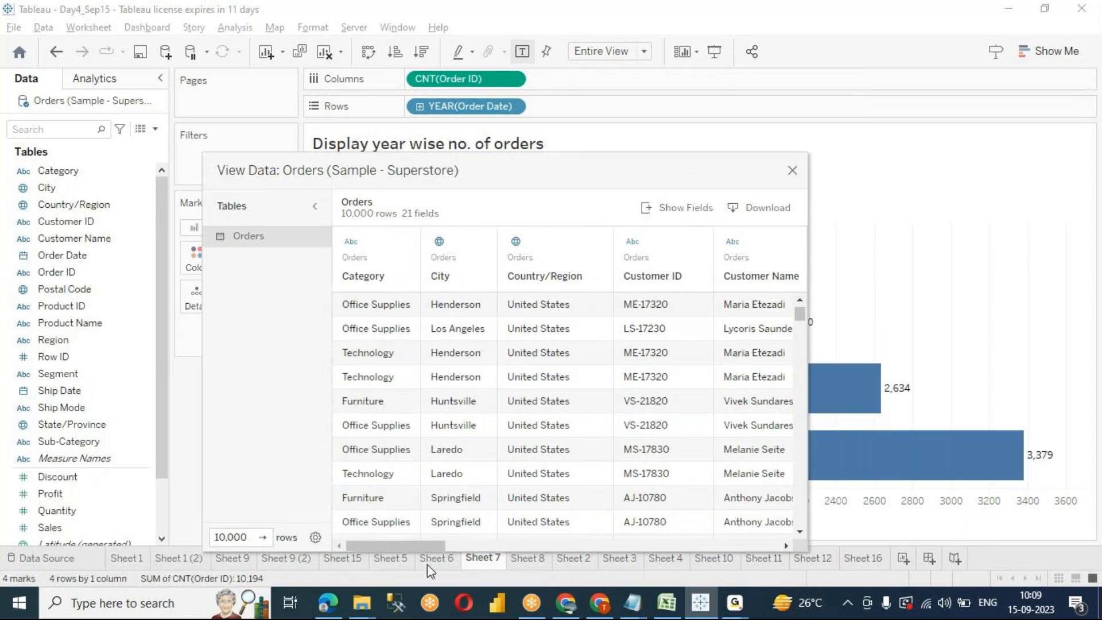
left_click_drag(432, 547, 457, 547)
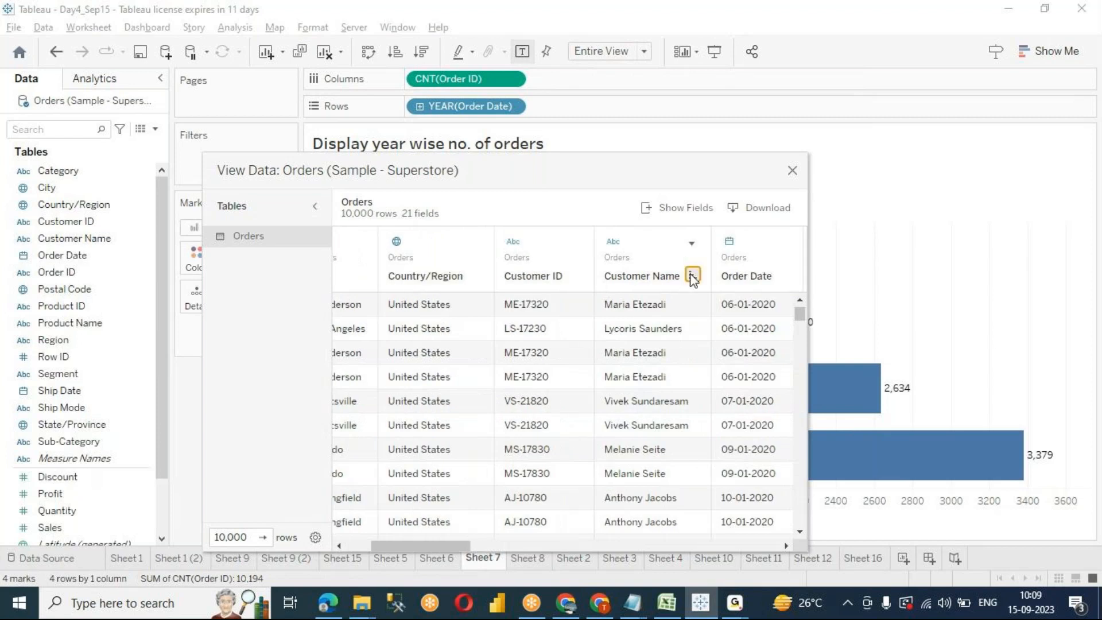
Step: Sort the viewed data by Customer Name, compare the order IDs of one customer's rows, and close the data view
left_click(693, 276)
left_click_drag(433, 545, 503, 545)
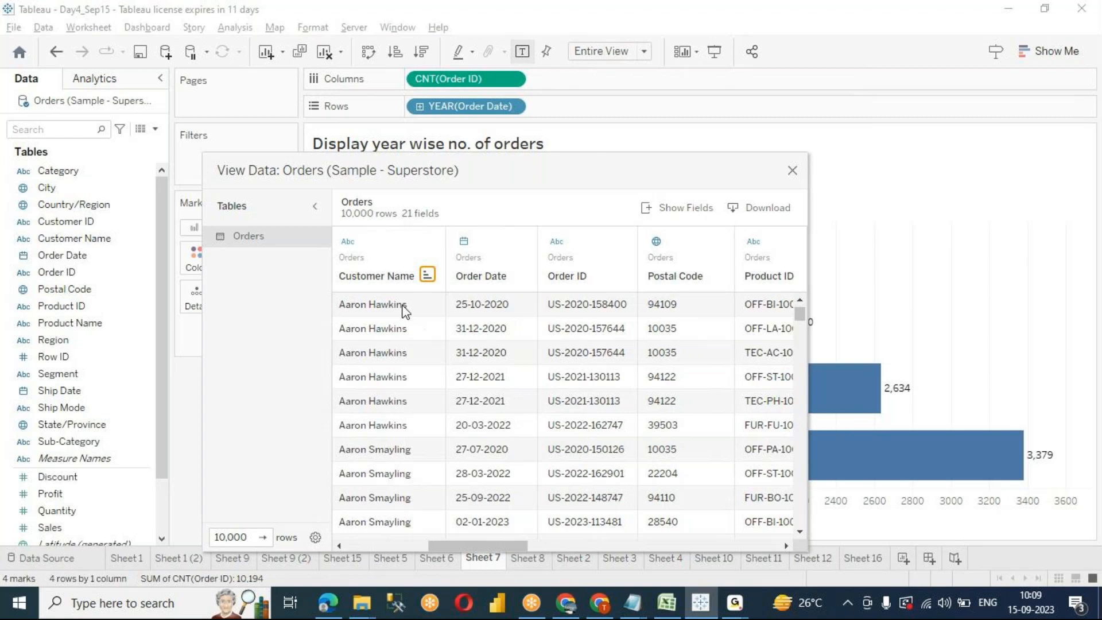
left_click_drag(602, 327, 602, 355)
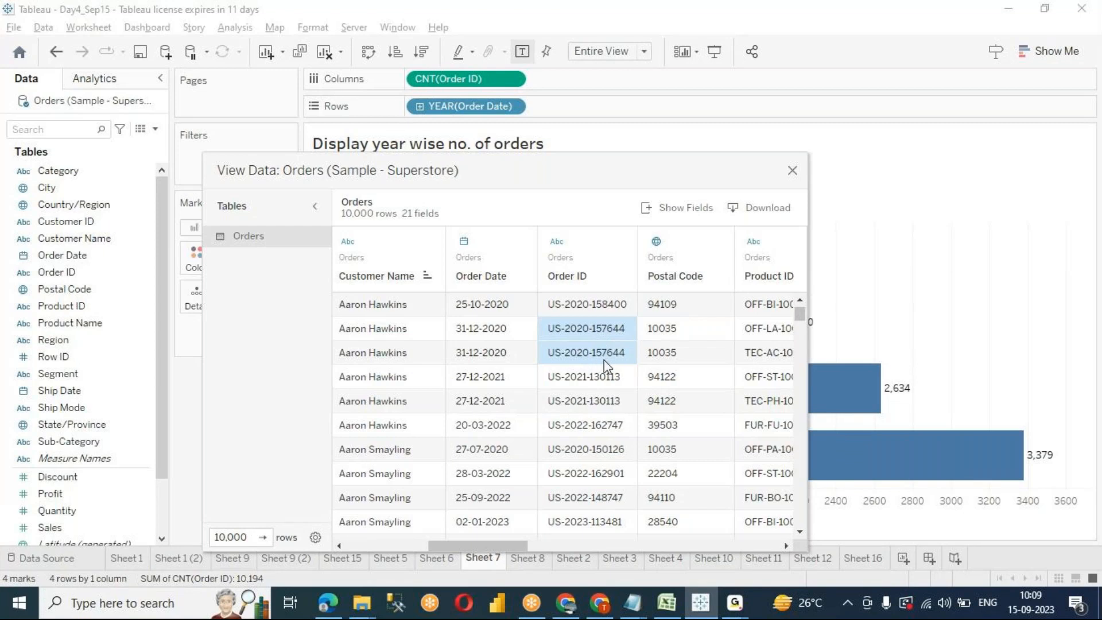
left_click(792, 170)
Step: Change the aggregation of Order ID on Columns to Count (Distinct)
left_click(515, 82)
mouse_move(563, 265)
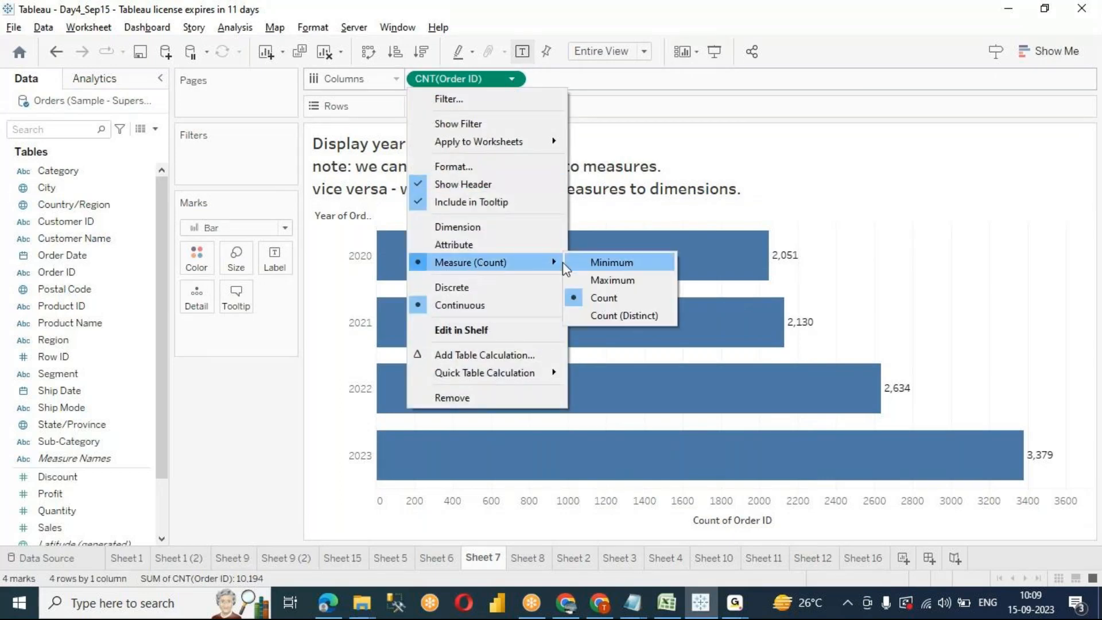
left_click(632, 315)
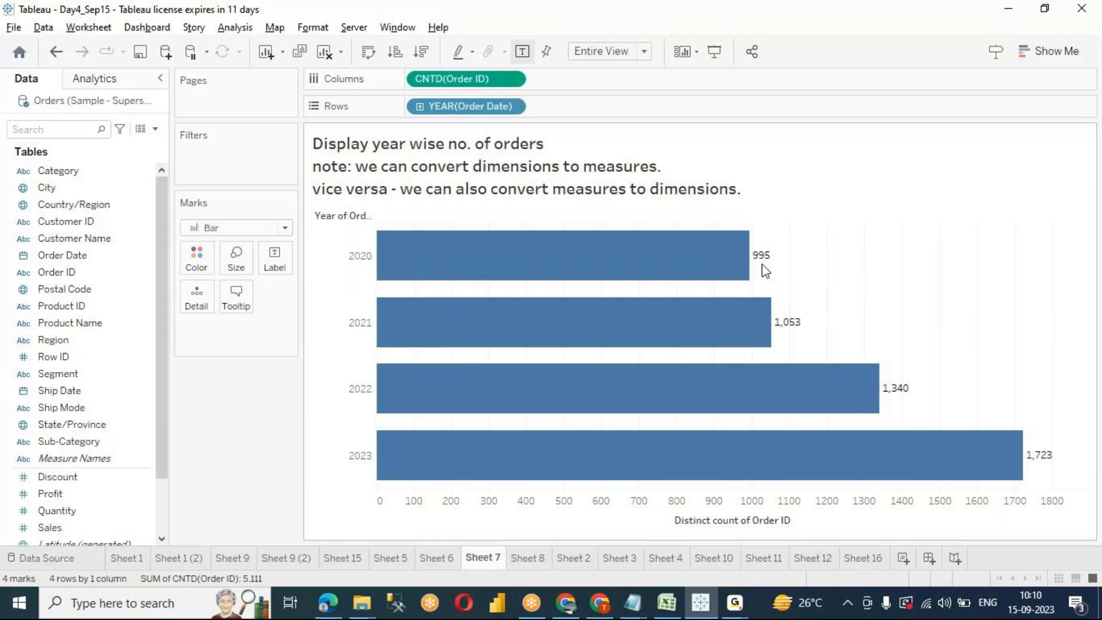
Step: Add the line "** 99% of cases for dimensions, we go for countD**" to the end of the sheet title
mouse_move(771, 264)
double_click(826, 184)
left_click(731, 408)
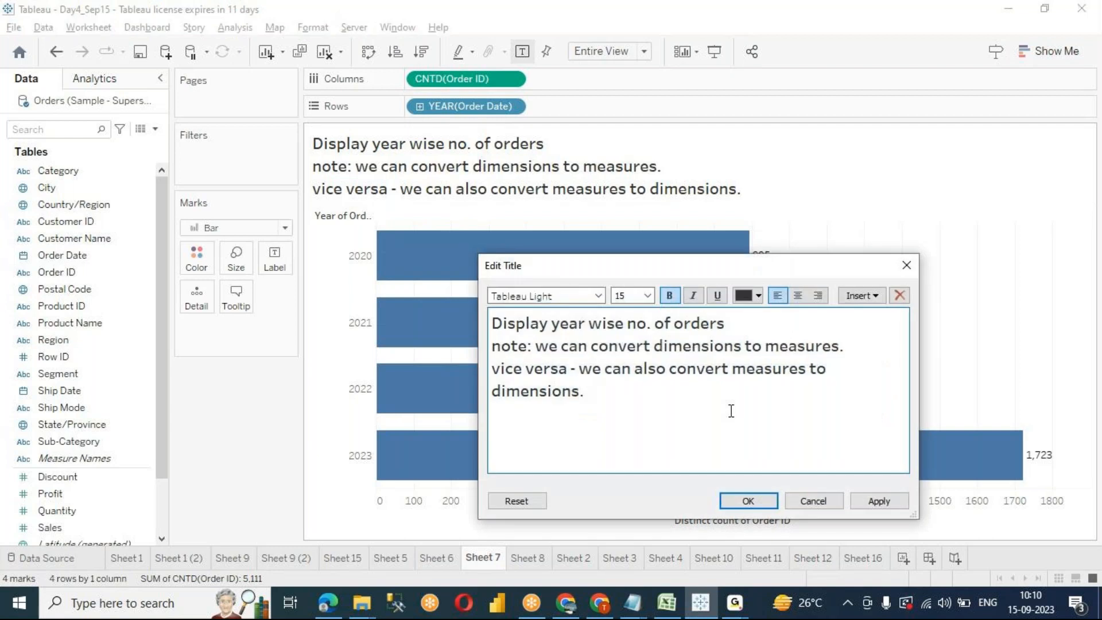
key("Return")
type("** 99% of cases for di")
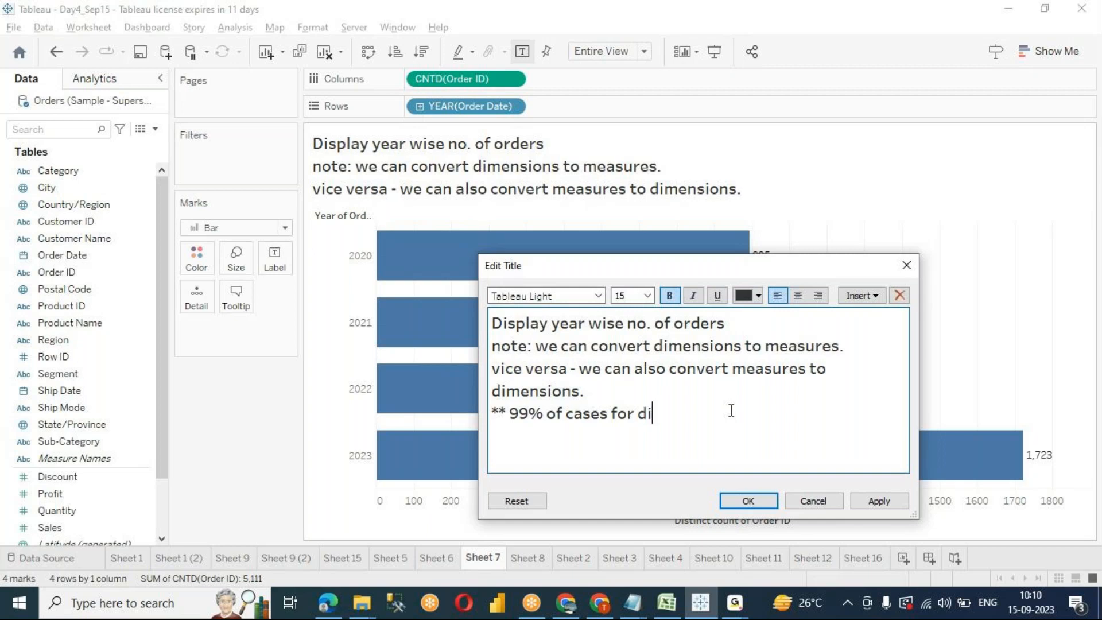
type("mensions, we go for countD")
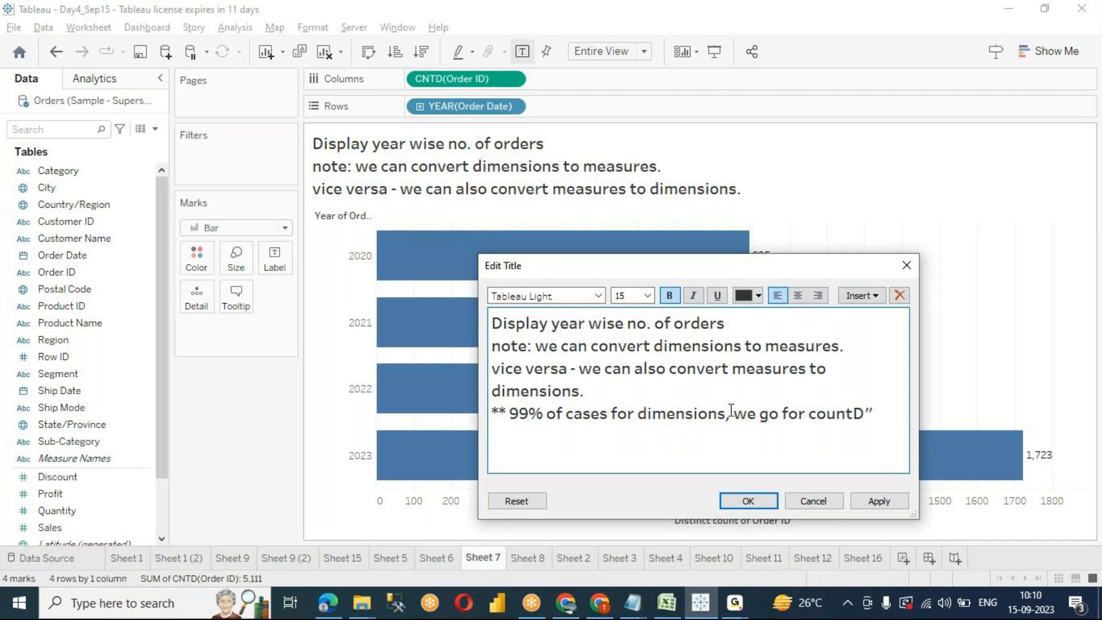
type("**")
left_click(758, 503)
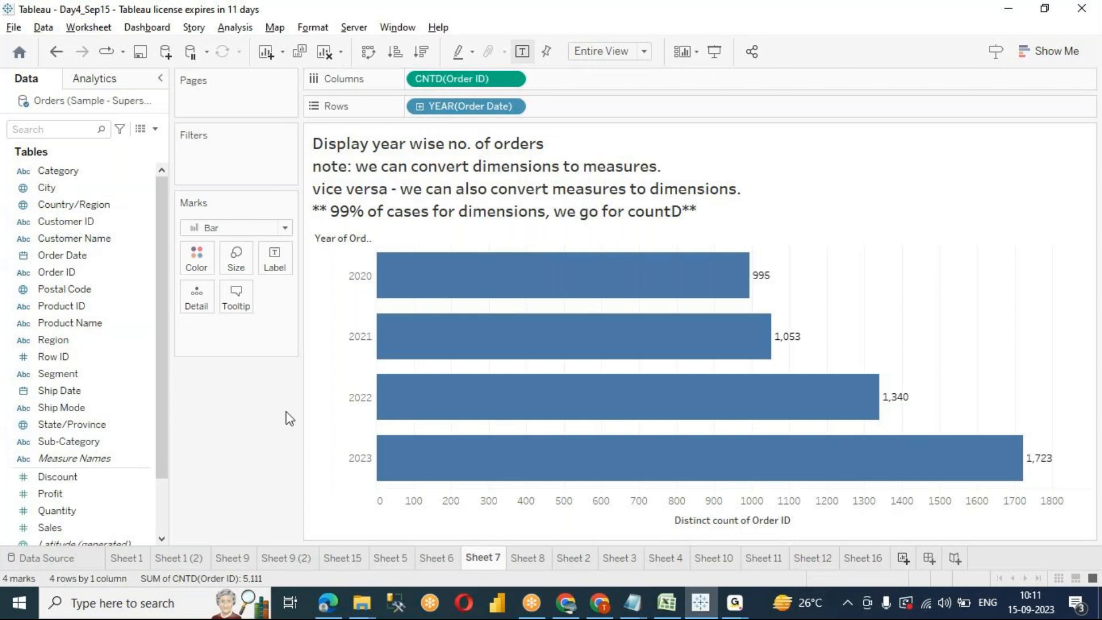
Step: Create a new worksheet with Region on Rows as a Count measure and show its mark label
key("ctrl+m")
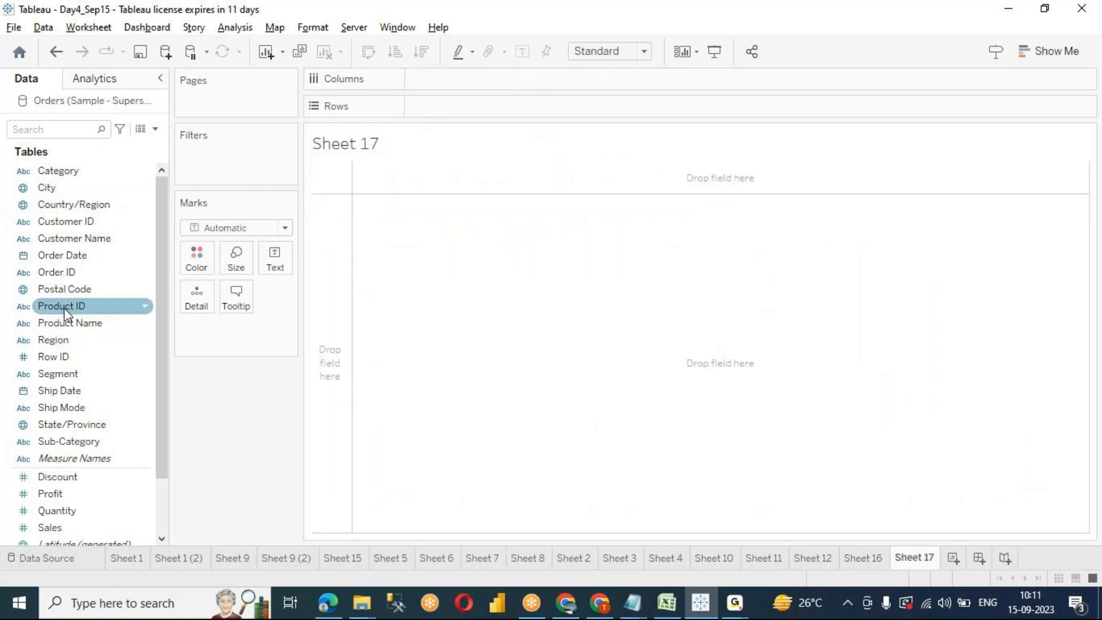
left_click_drag(62, 341, 480, 111)
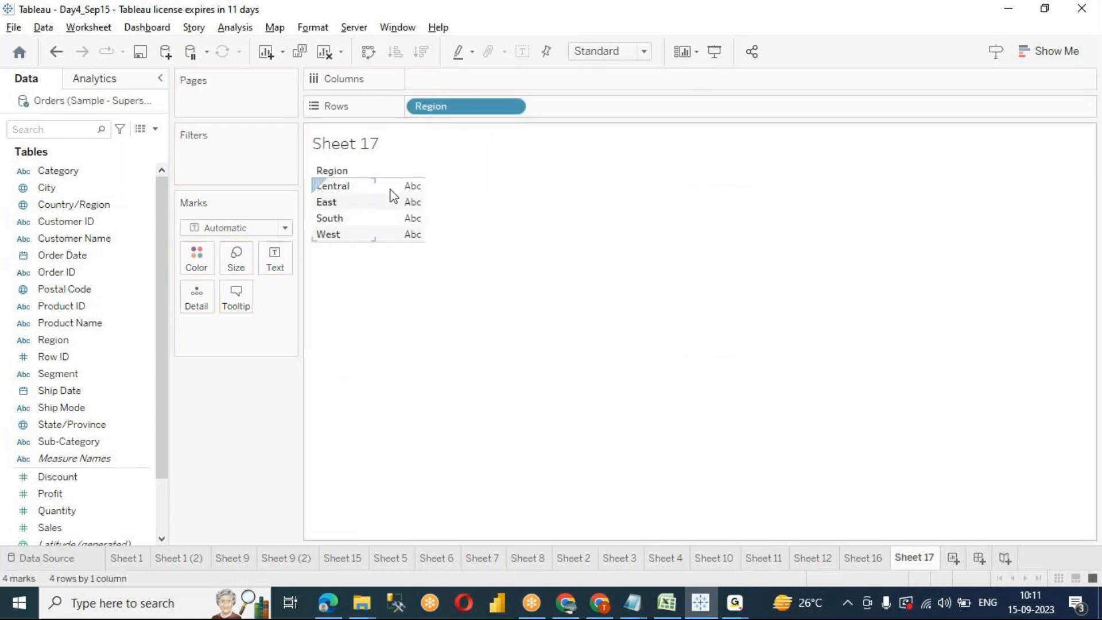
left_click(512, 107)
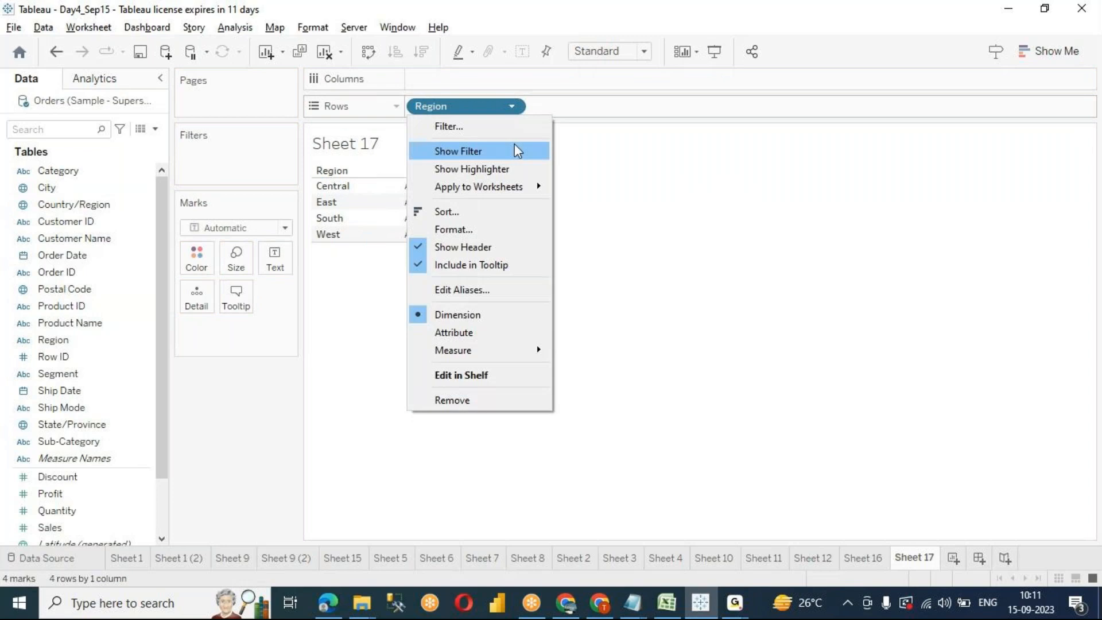
mouse_move(485, 349)
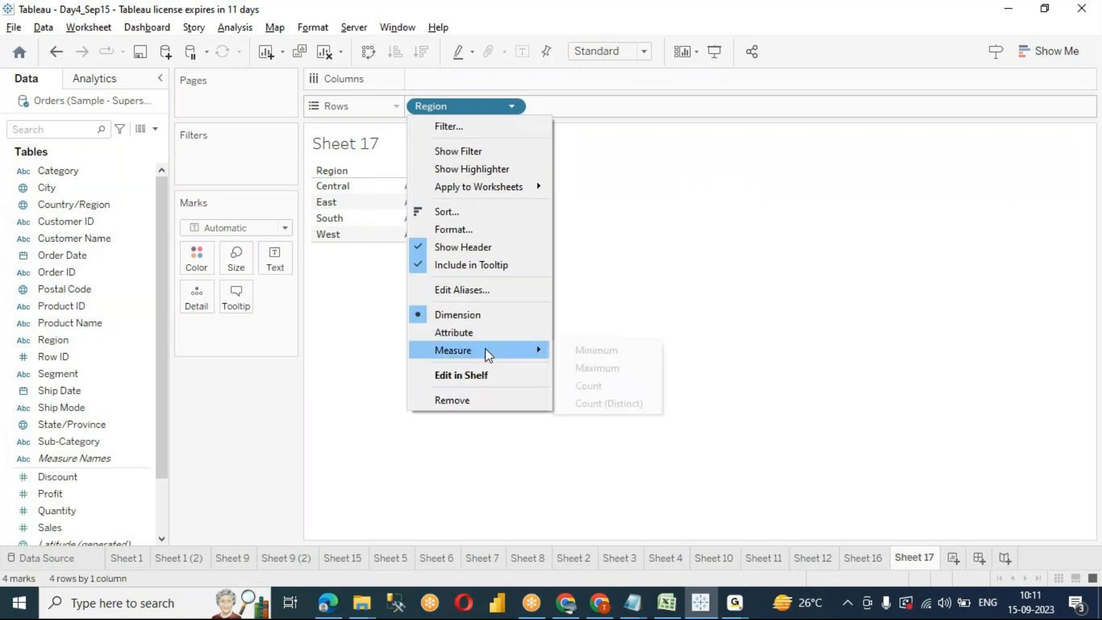
left_click(617, 387)
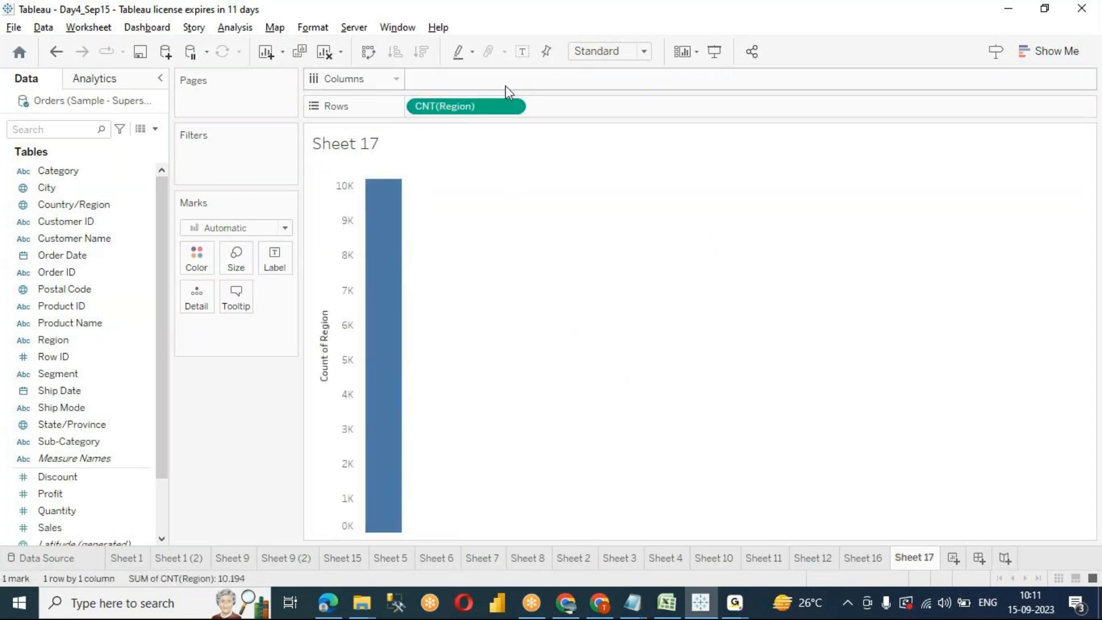
left_click(522, 52)
mouse_move(395, 203)
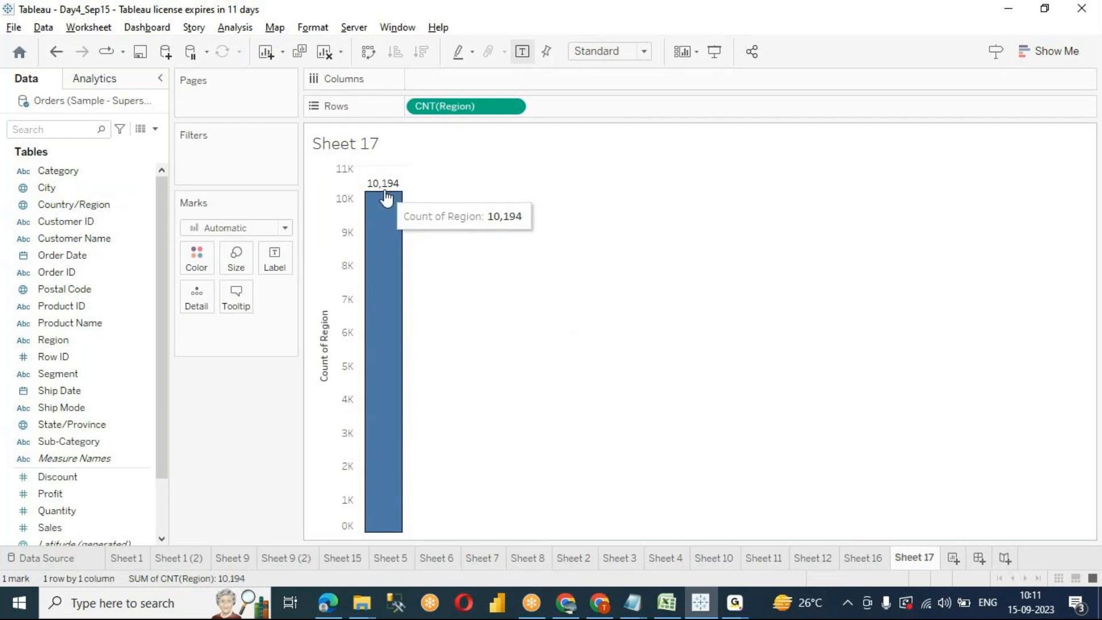
Step: Switch to Excel's Sample - Superstore.xls and examine the Region column entries on the Orders sheet, then minimize the workbook
left_click(669, 602)
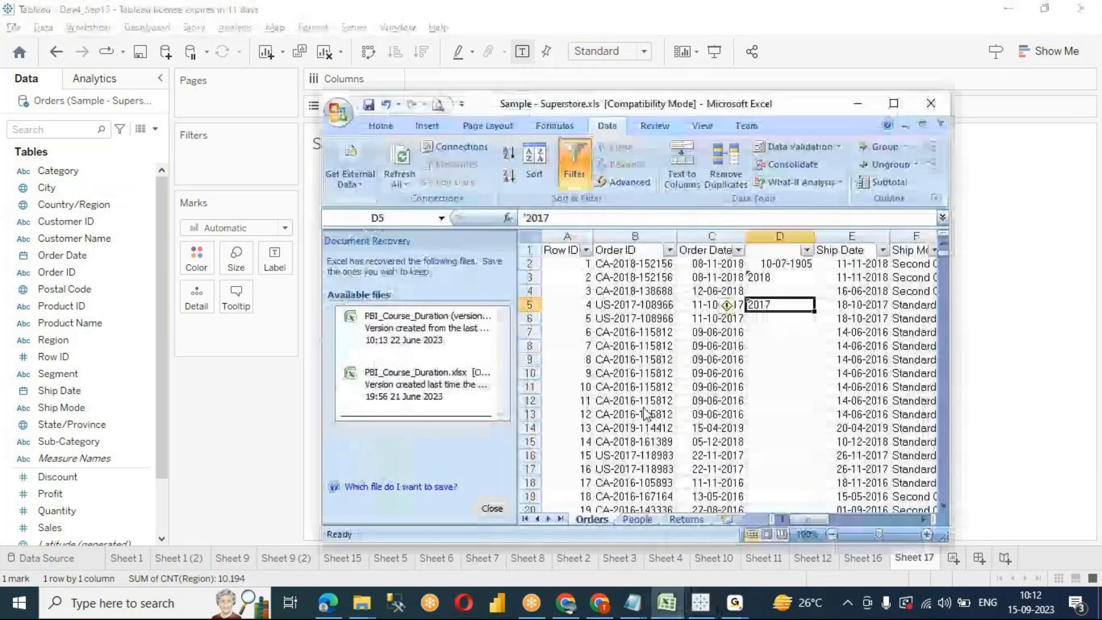
left_click_drag(800, 519, 845, 518)
left_click(822, 262)
left_click(825, 277)
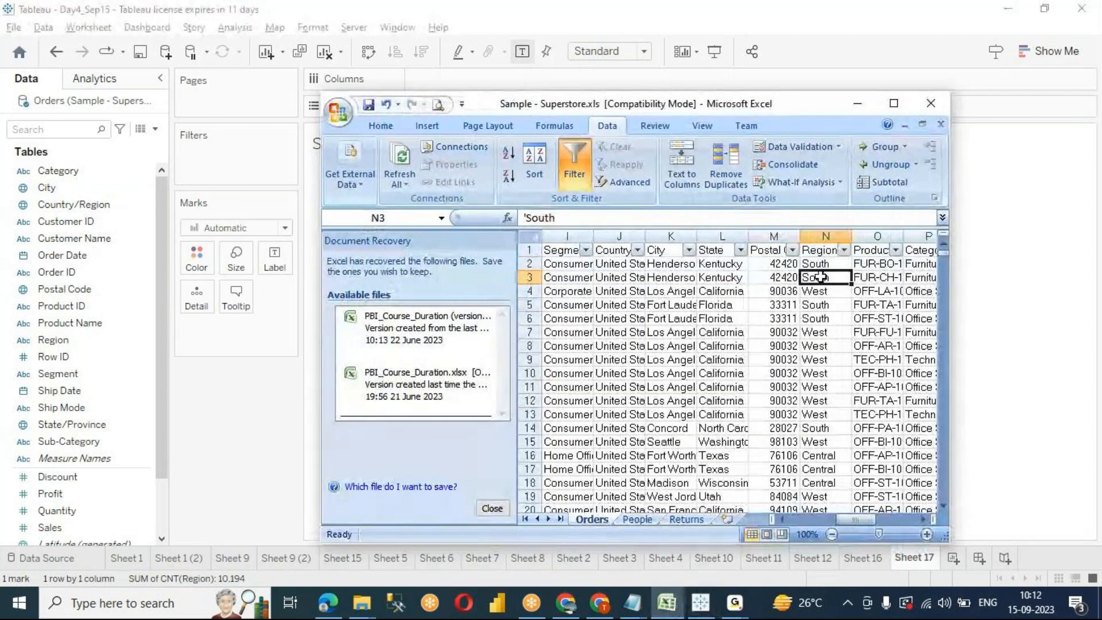
left_click(830, 291)
left_click(822, 331)
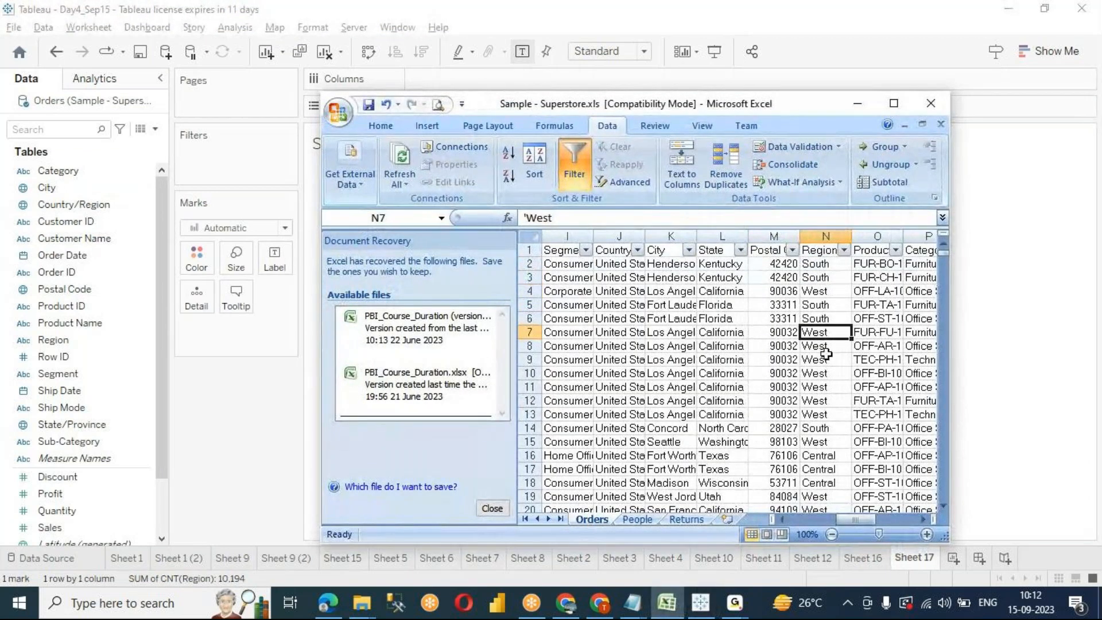
left_click(822, 414)
left_click_drag(827, 263, 826, 401)
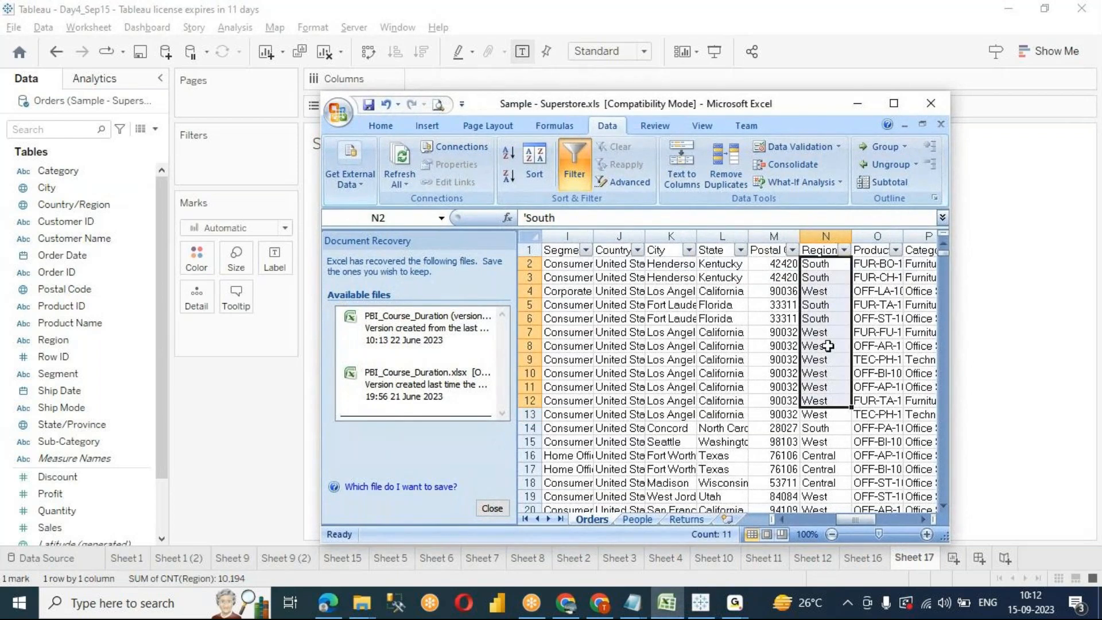
left_click(858, 103)
Step: Change the aggregation of Region on Rows to Count (Distinct) and inspect the resulting bar
left_click(513, 107)
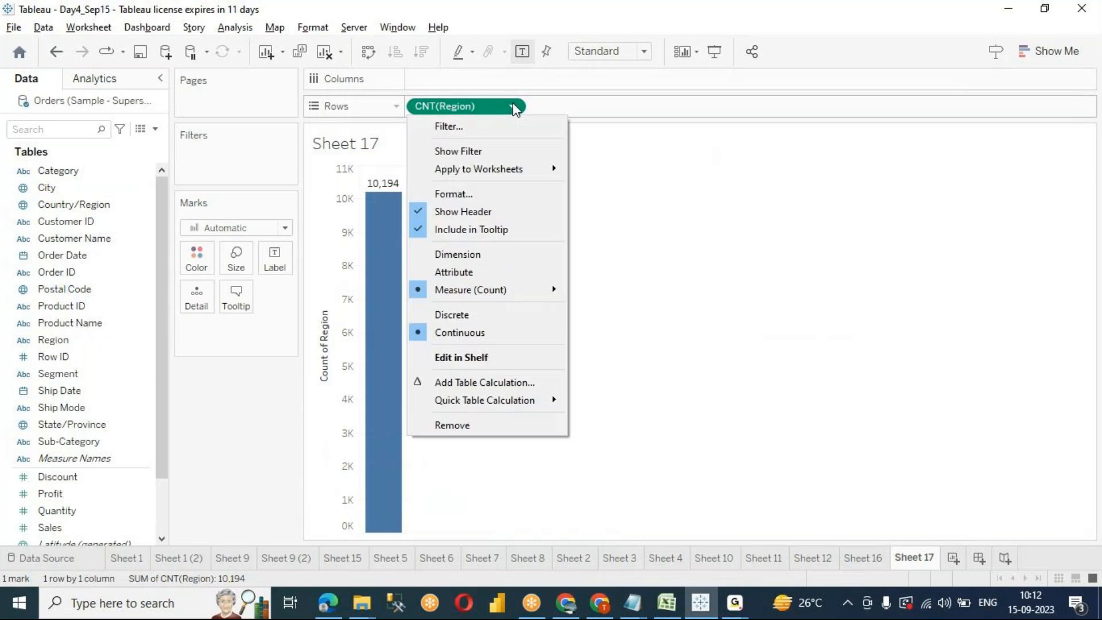
mouse_move(512, 290)
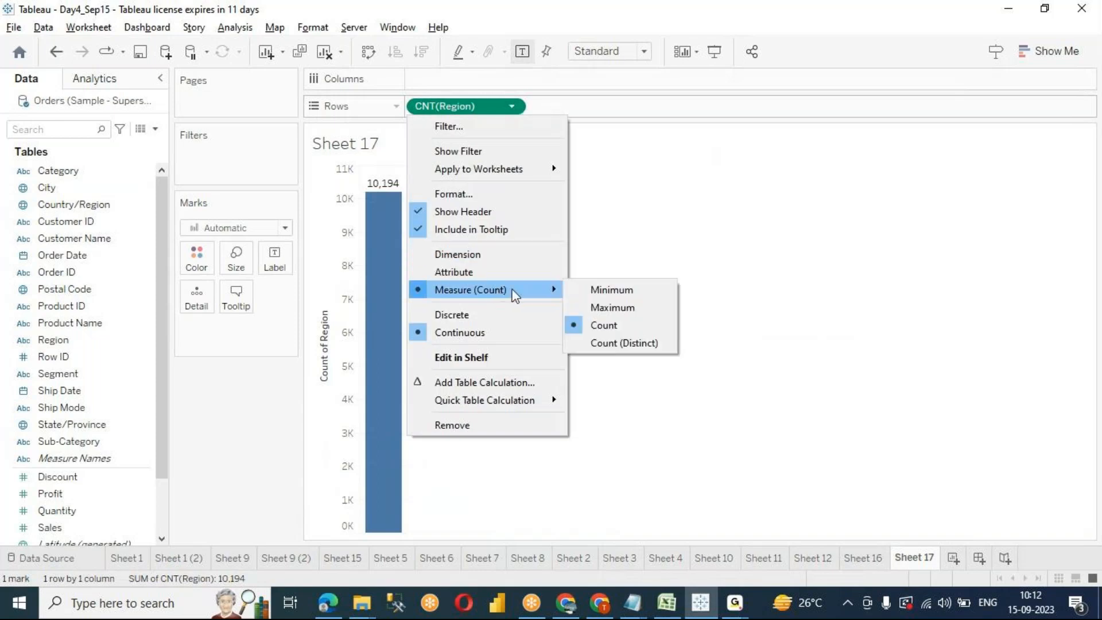
left_click(614, 343)
mouse_move(373, 260)
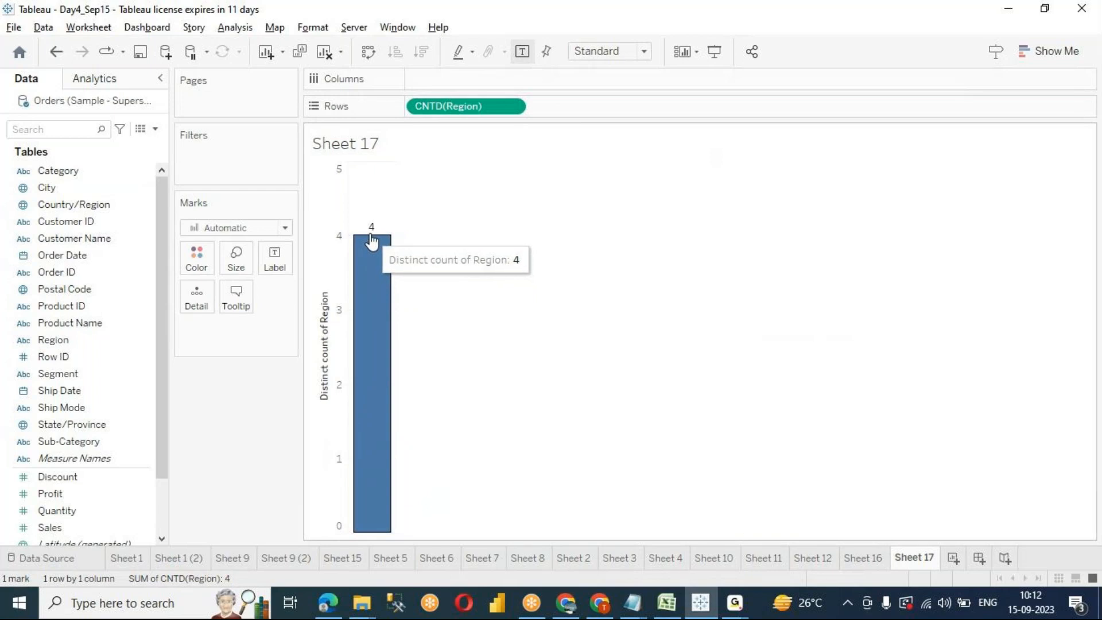
Step: Replace Region on Rows with State/Province and convert it to a Count measure
left_click_drag(449, 107, 233, 438)
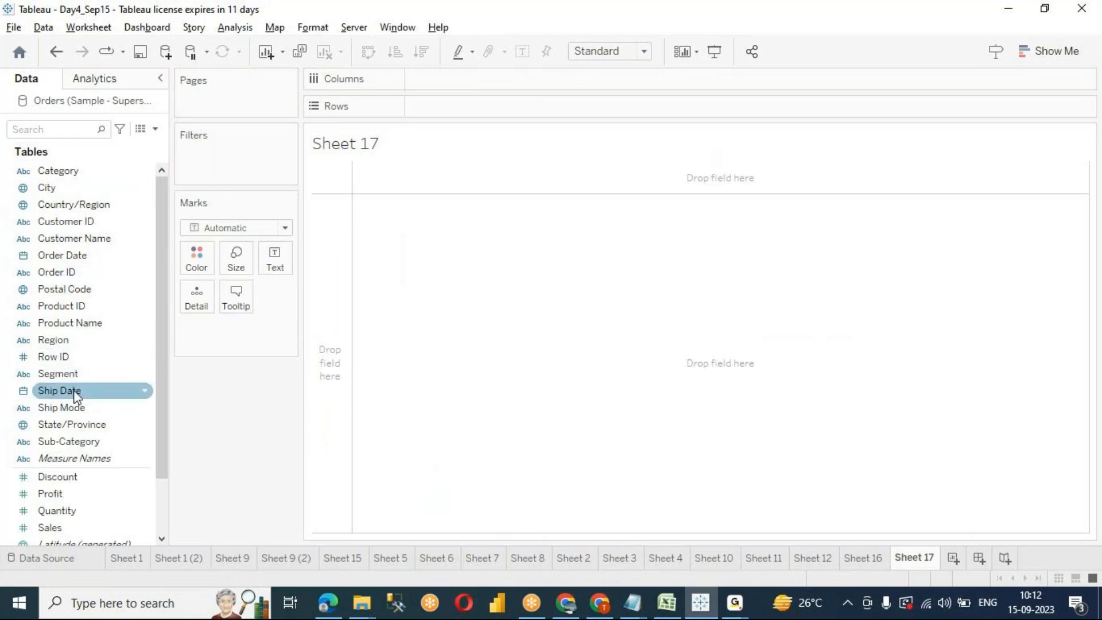
left_click(67, 425)
left_click_drag(68, 425, 457, 105)
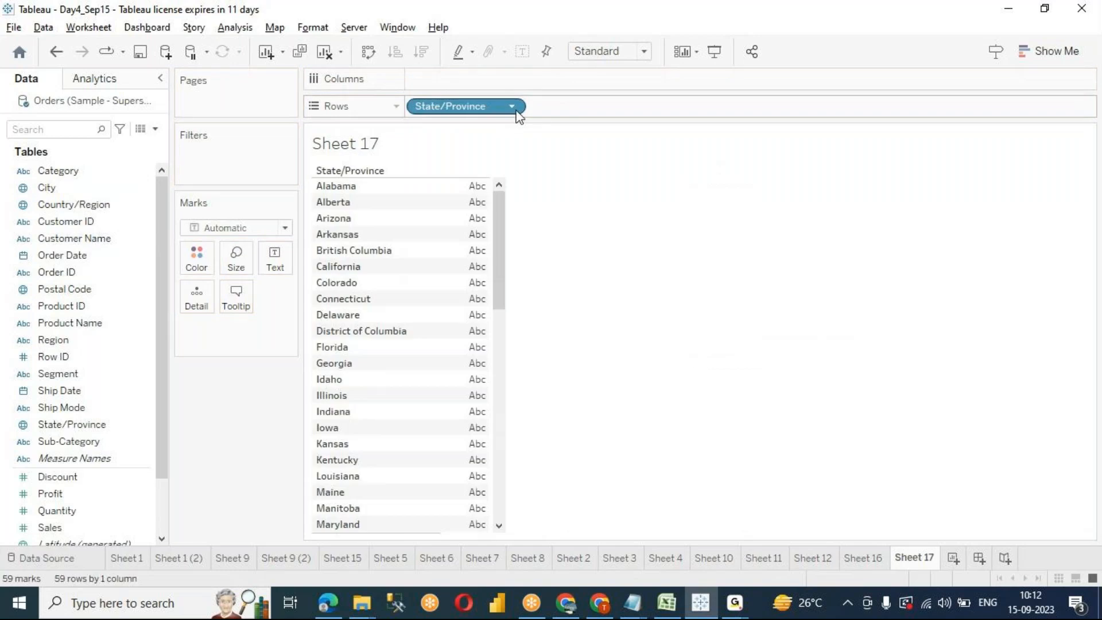
left_click(512, 107)
mouse_move(482, 350)
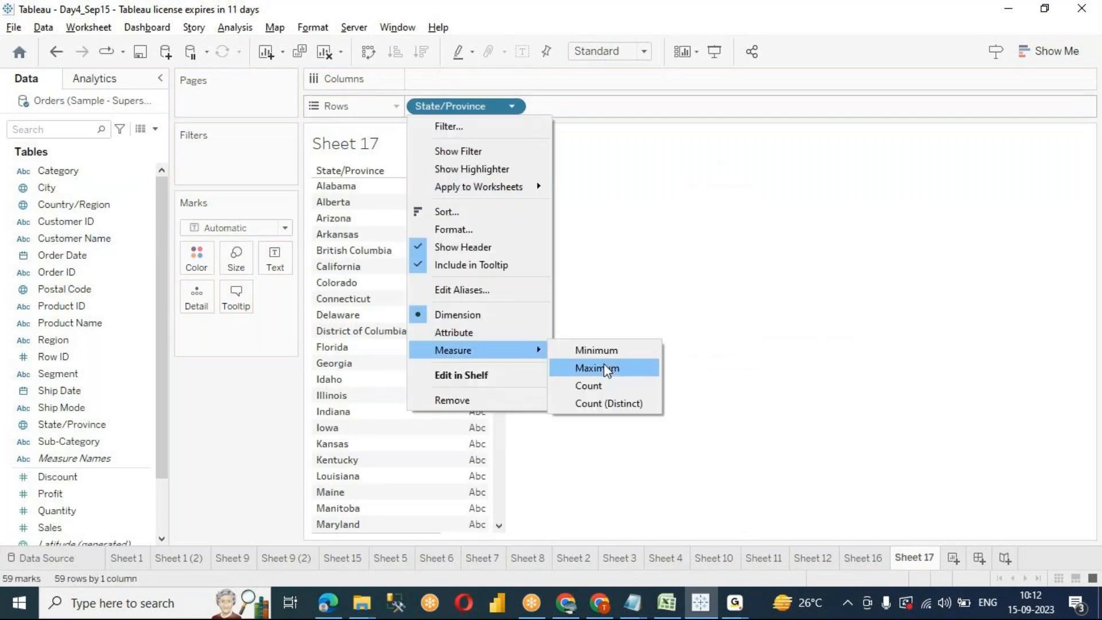
left_click(601, 385)
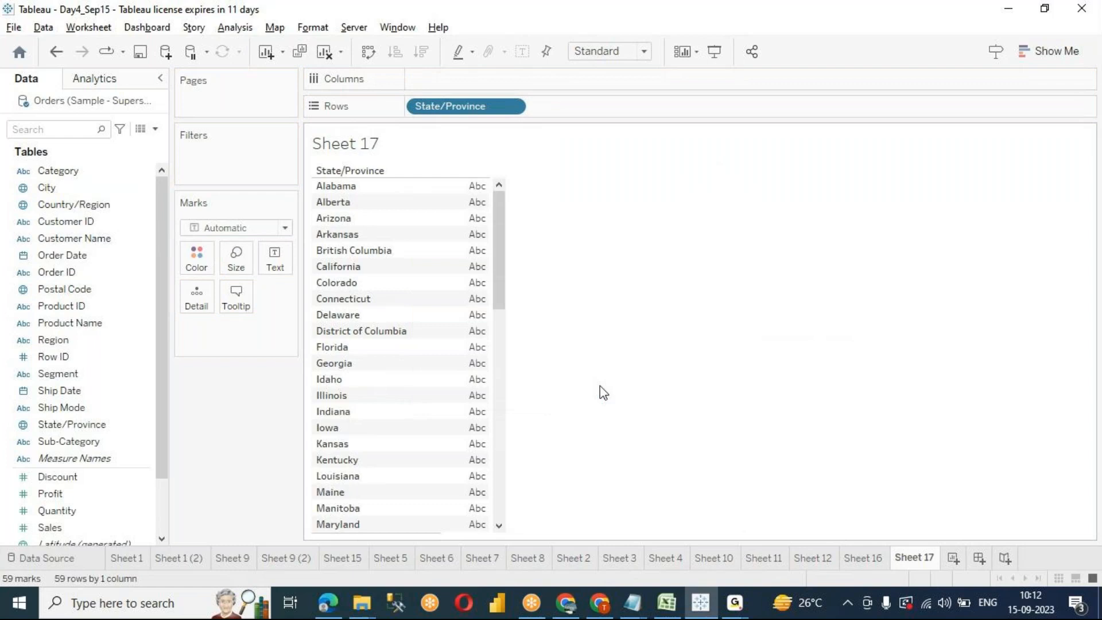
mouse_move(376, 213)
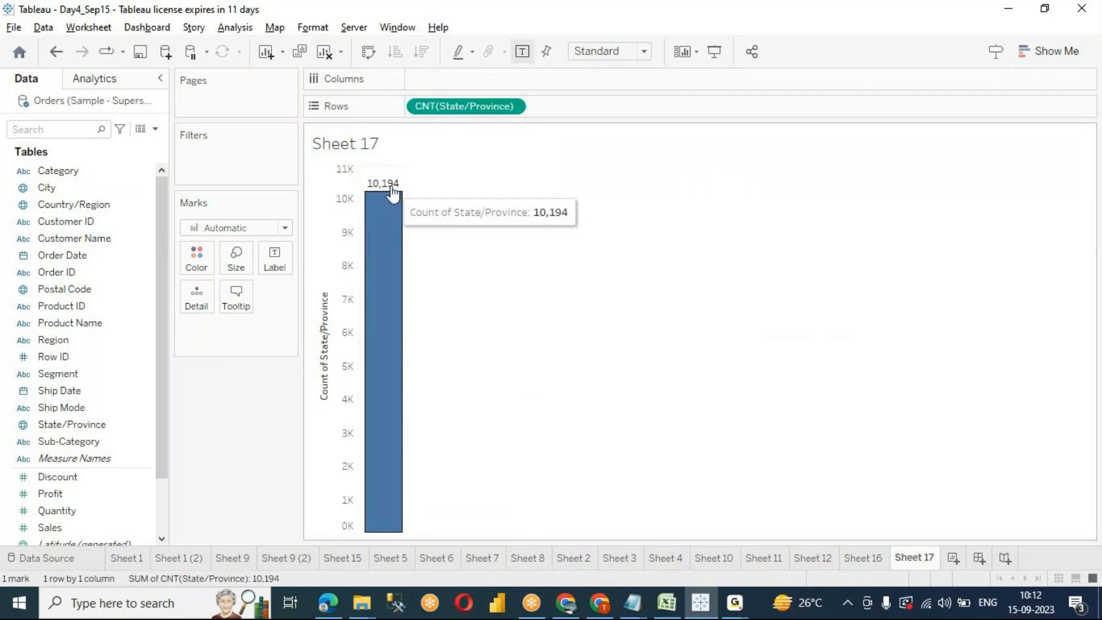
Step: Change the aggregation of State/Province on Rows to Count (Distinct)
left_click(513, 106)
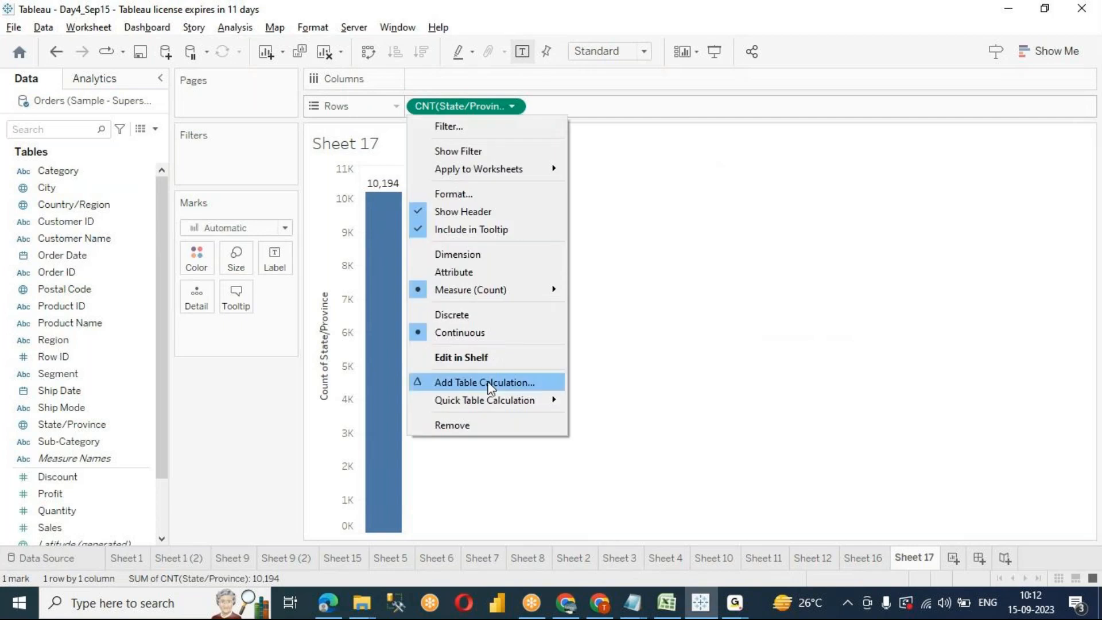
mouse_move(561, 288)
left_click(630, 344)
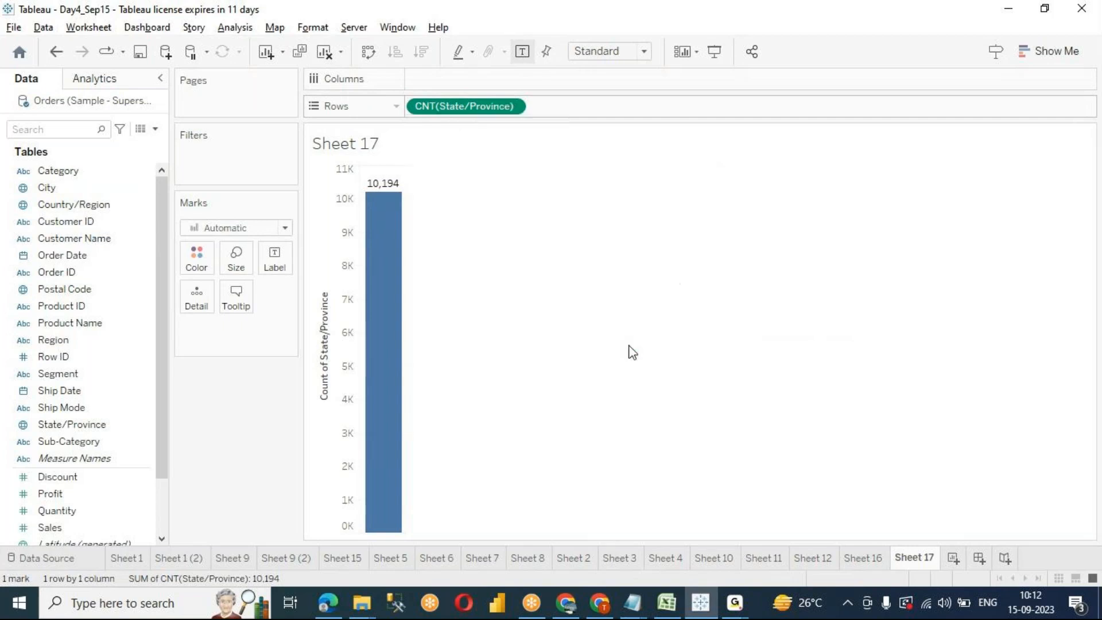
mouse_move(364, 228)
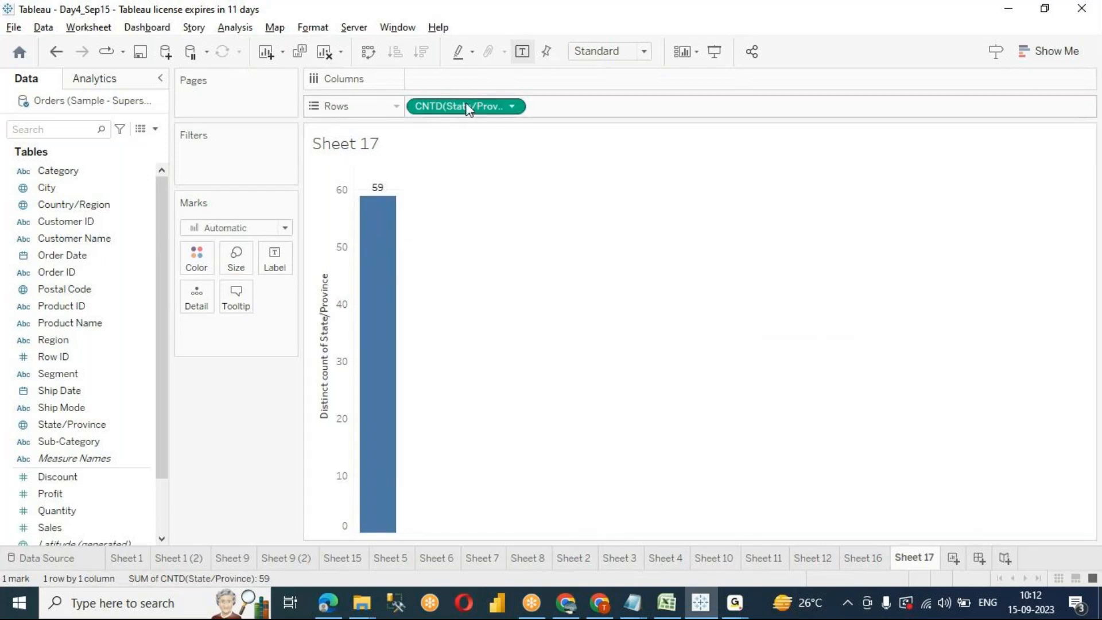
Step: Replace State/Province on Rows with Category and convert it to a Count measure
left_click_drag(468, 108, 71, 399)
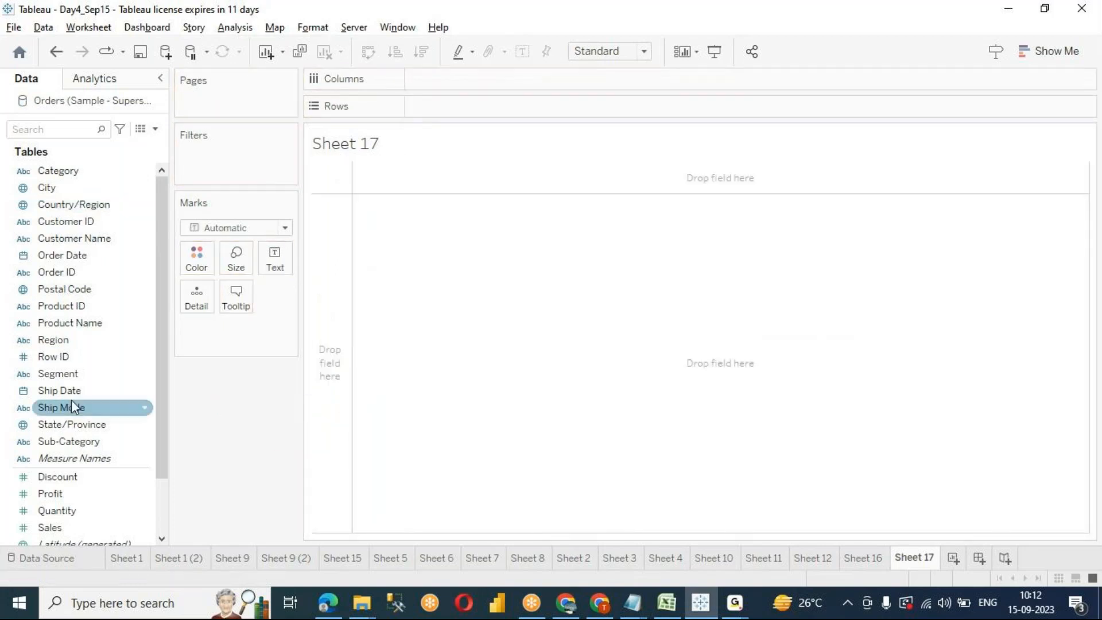
left_click_drag(62, 171, 457, 114)
left_click_drag(320, 184, 347, 226)
left_click(511, 107)
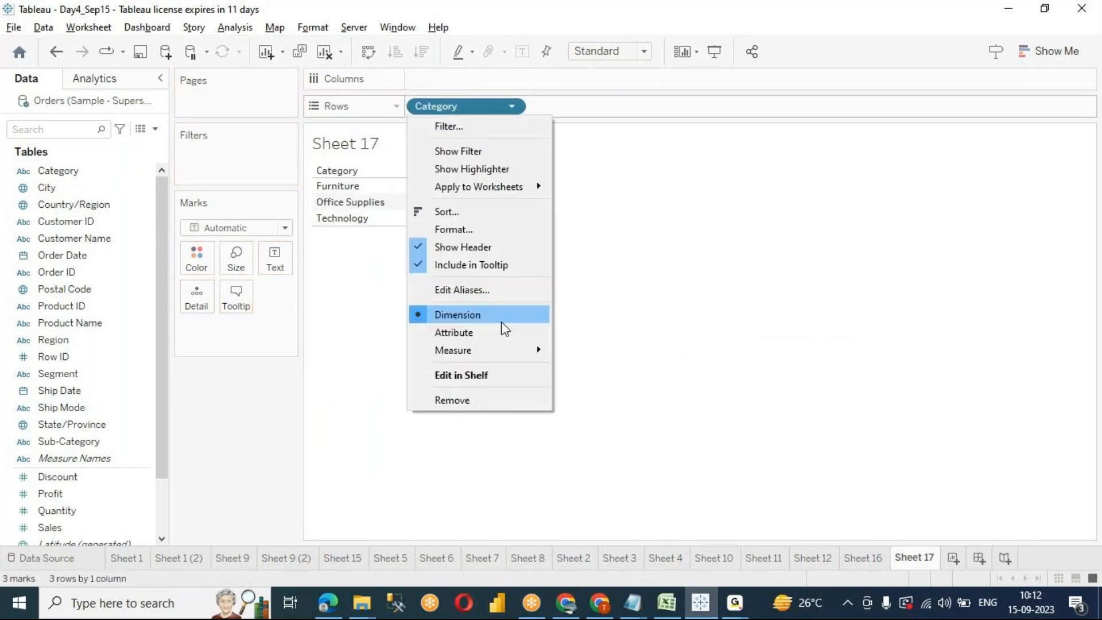
mouse_move(503, 346)
left_click(608, 374)
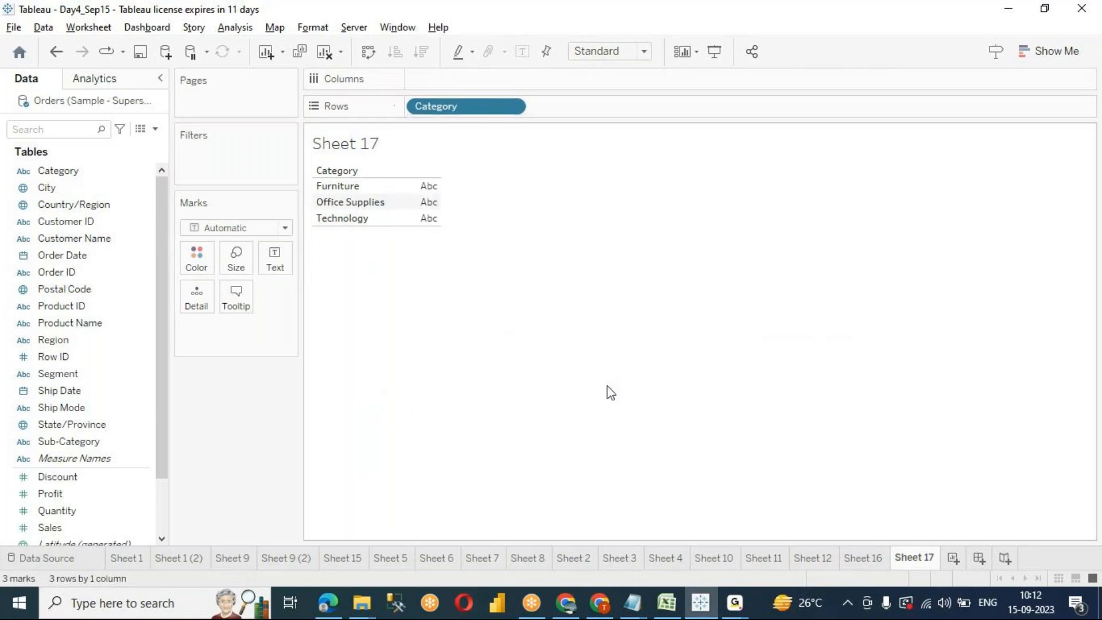
mouse_move(389, 221)
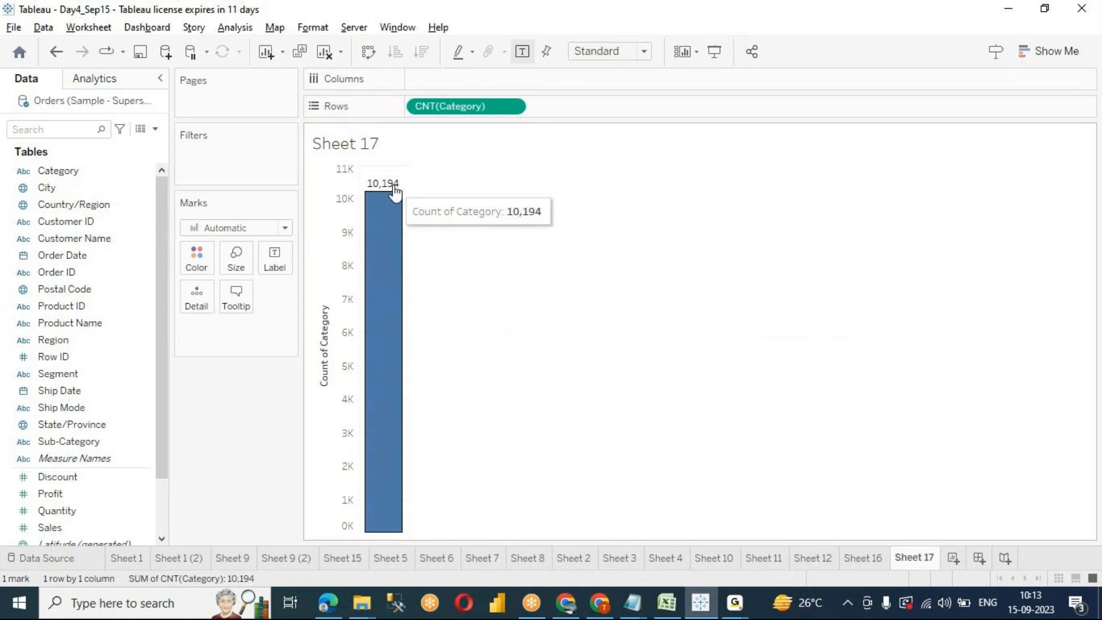
Step: Change the aggregation of Category on Rows to Count (Distinct)
left_click(512, 107)
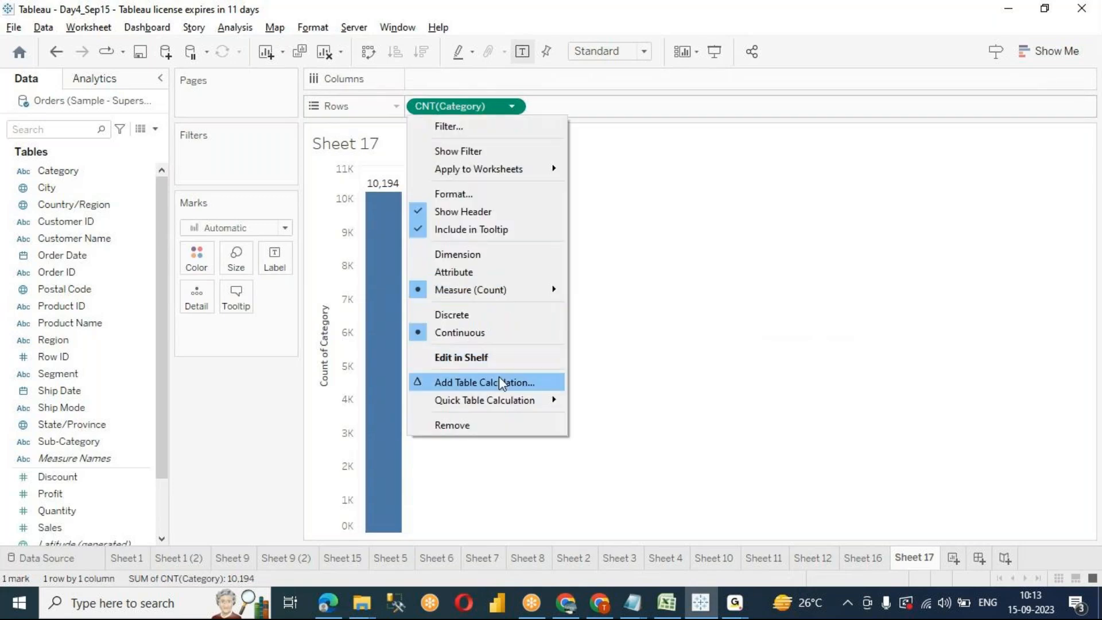
mouse_move(517, 290)
left_click(617, 341)
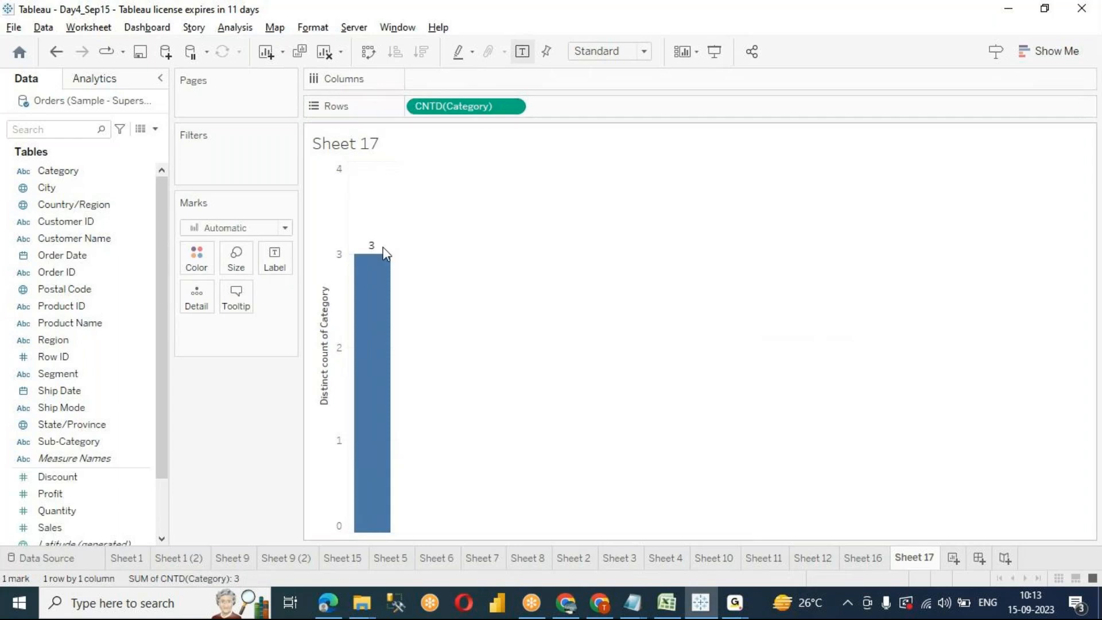
mouse_move(381, 259)
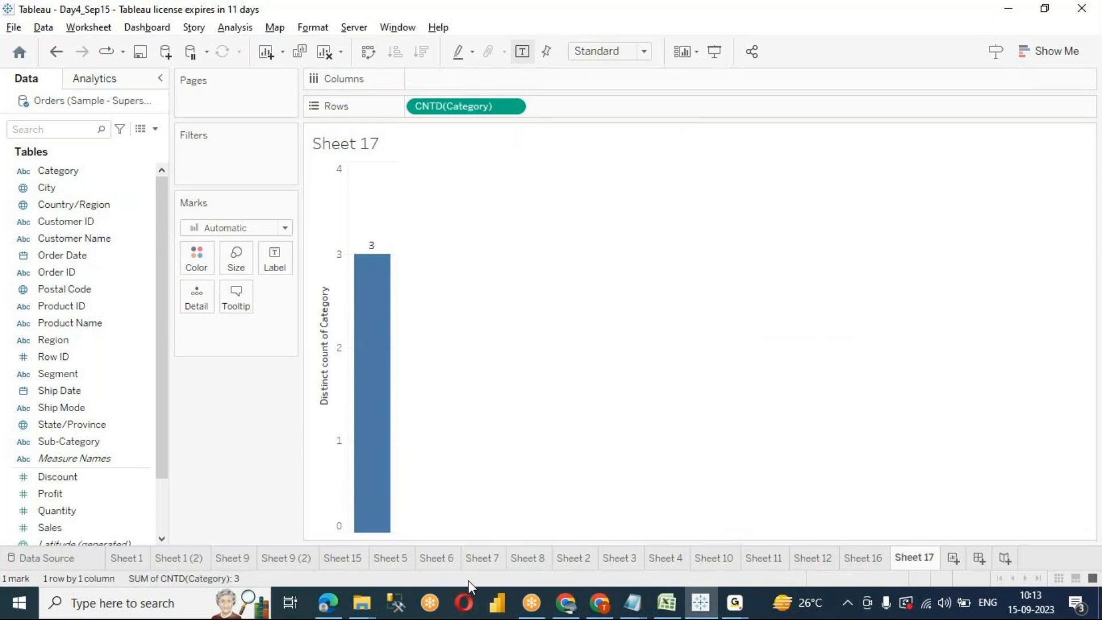
Step: Open Sheet 8, titled "How many customers we have in each region?", and place Region on Rows
left_click(439, 560)
left_click(530, 559)
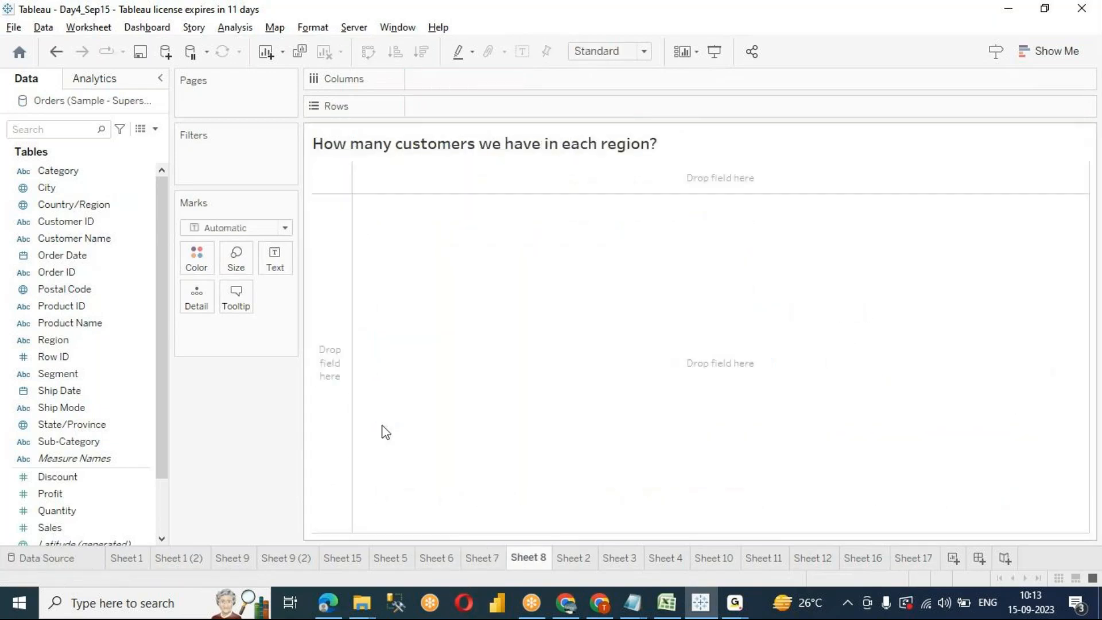
left_click(359, 149)
left_click(68, 219)
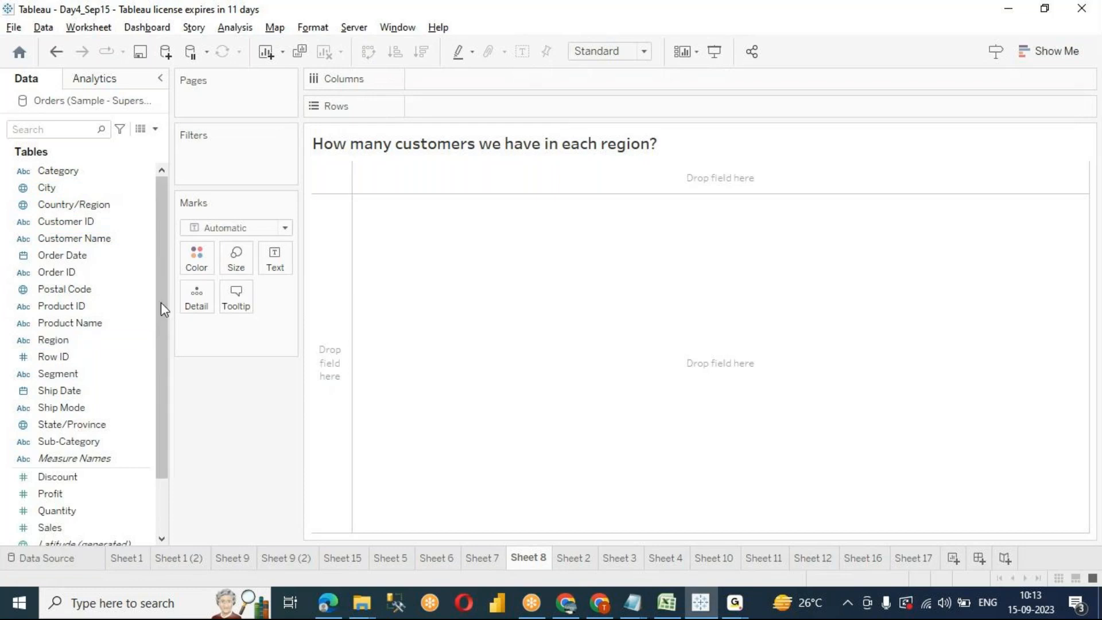
scroll(162, 304, "down", 2)
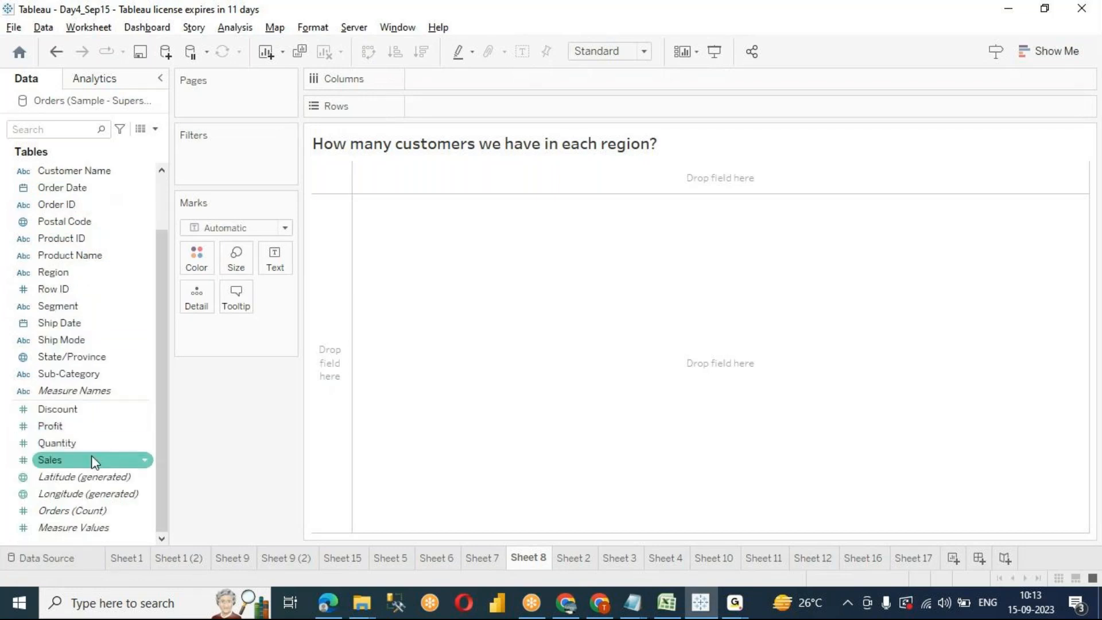
left_click_drag(163, 288, 157, 202)
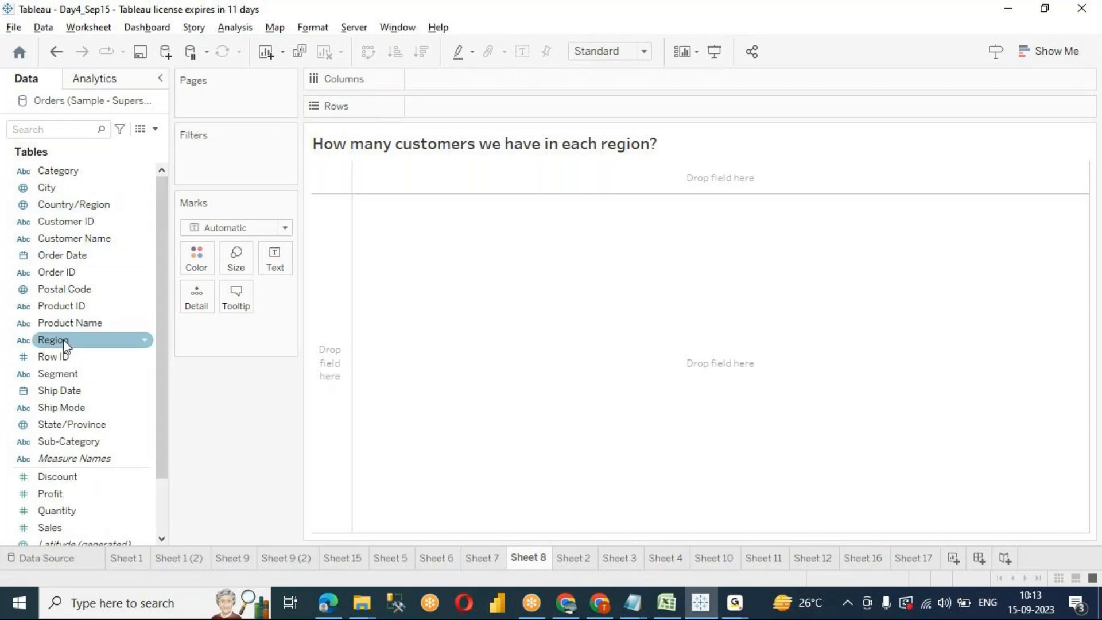
mouse_move(63, 339)
left_mouse_down()
mouse_move(163, 206)
mouse_move(426, 109)
mouse_move(78, 314)
mouse_move(62, 350)
left_mouse_up()
double_click(58, 344)
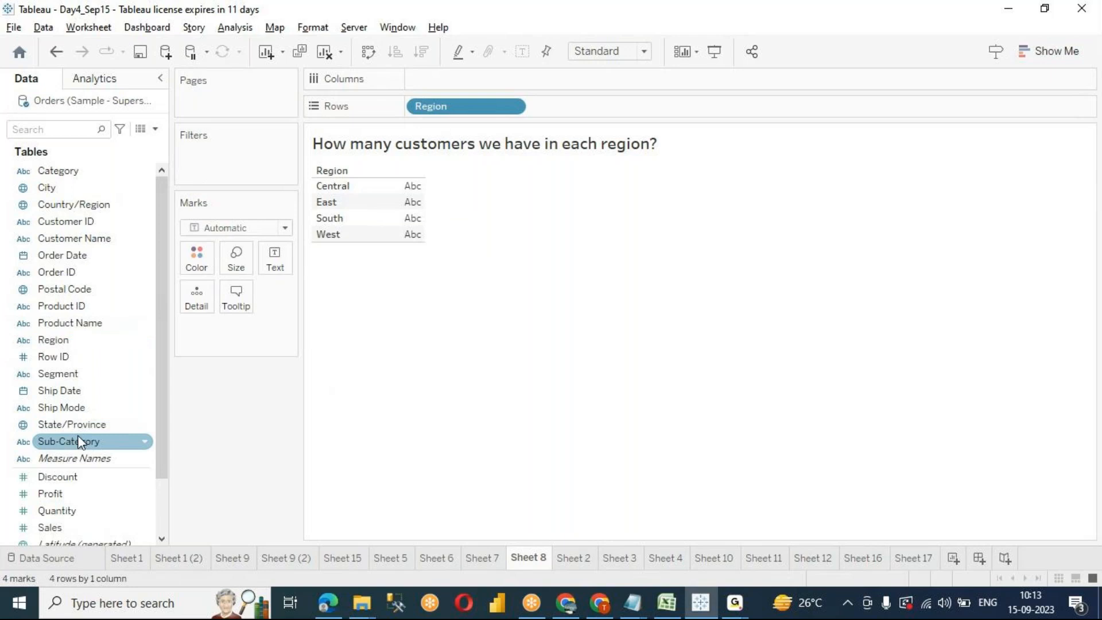
Step: Add Customer Name to Columns as a Count (Distinct) measure and show the mark labels on the bars
left_click_drag(85, 236, 450, 75)
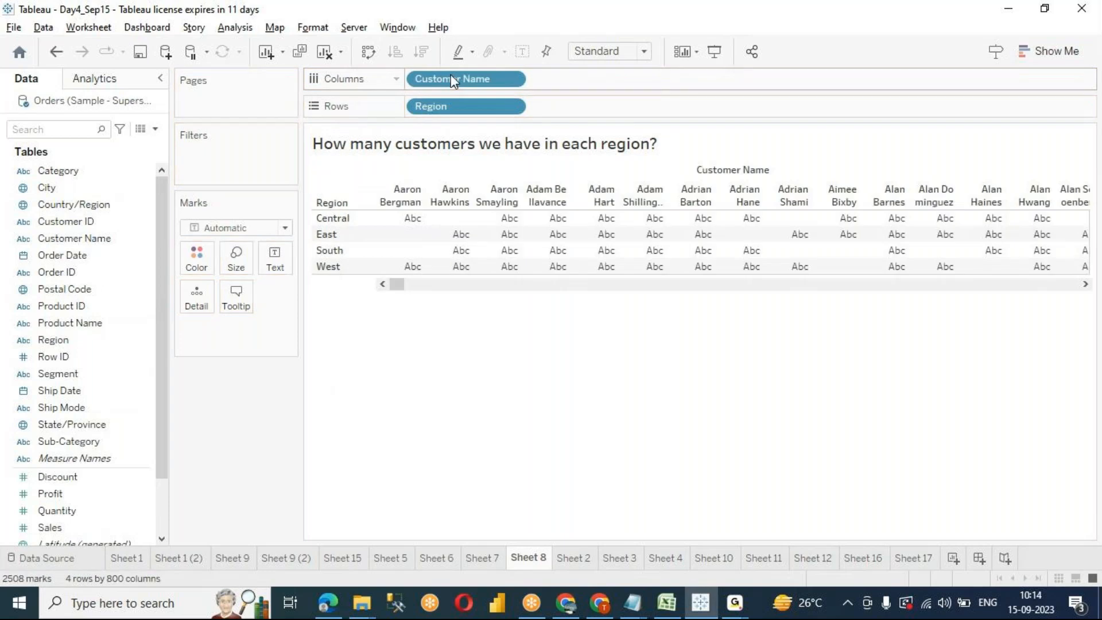
left_click_drag(403, 290, 360, 300)
left_click(511, 81)
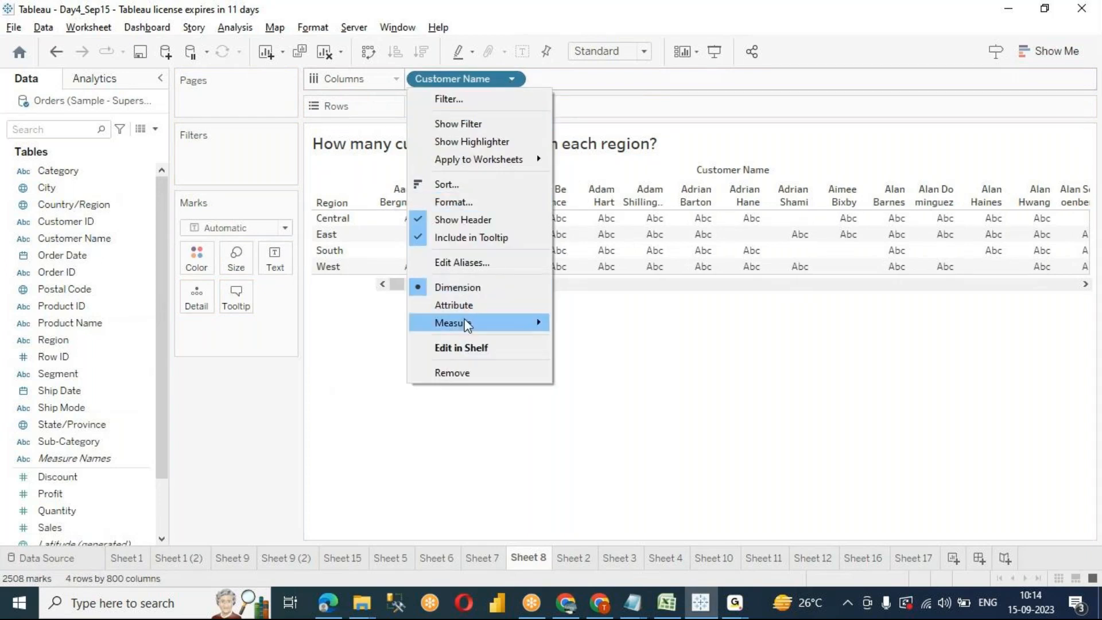
mouse_move(468, 324)
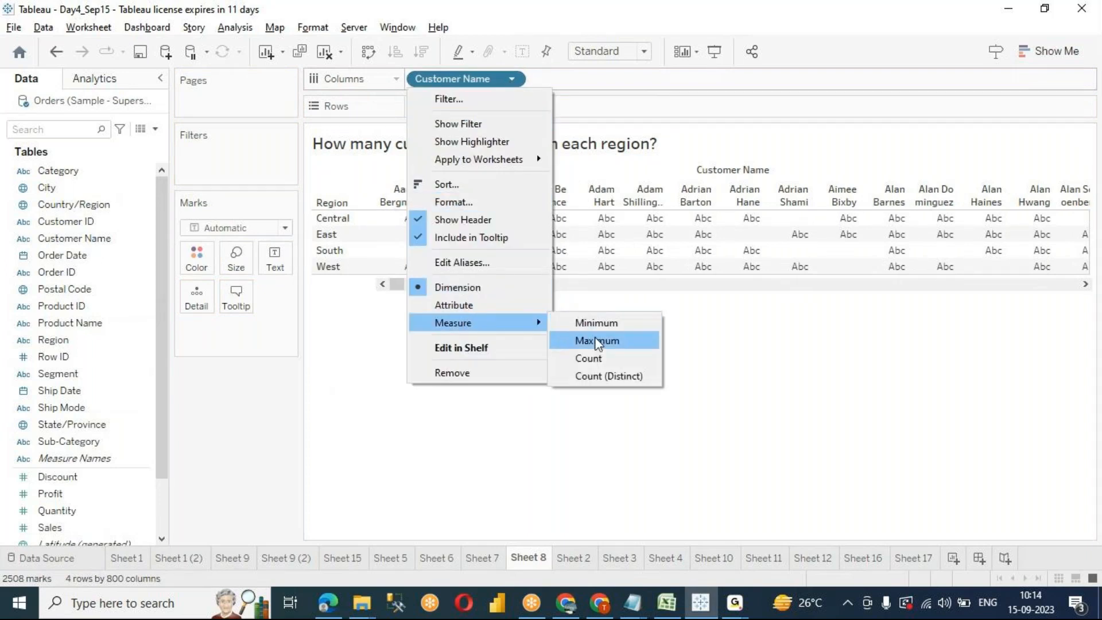
left_click(592, 378)
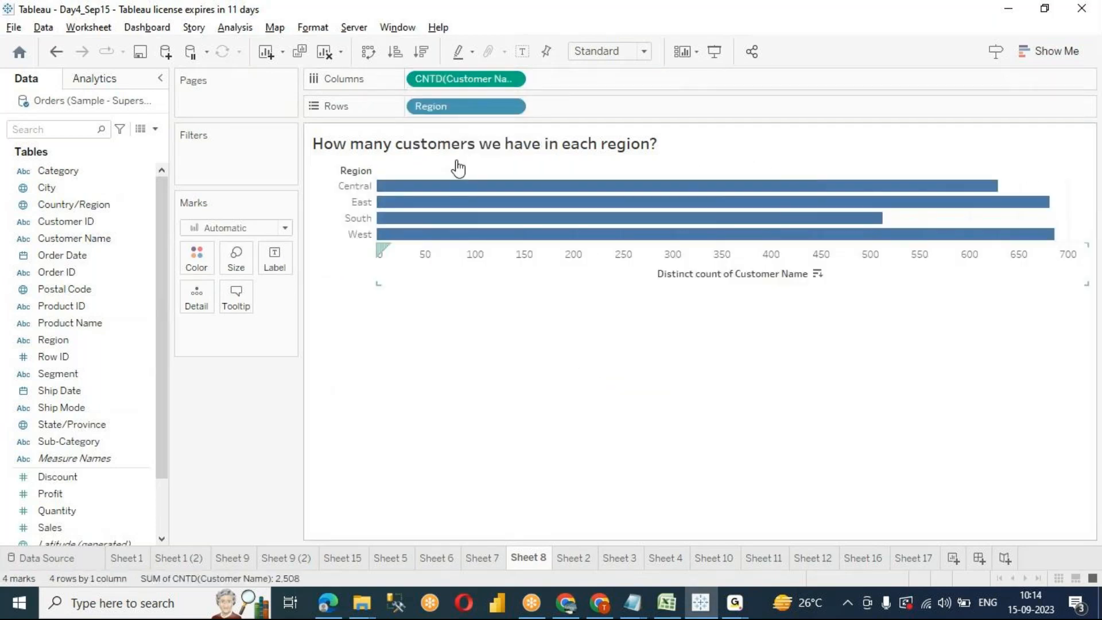
left_click(522, 53)
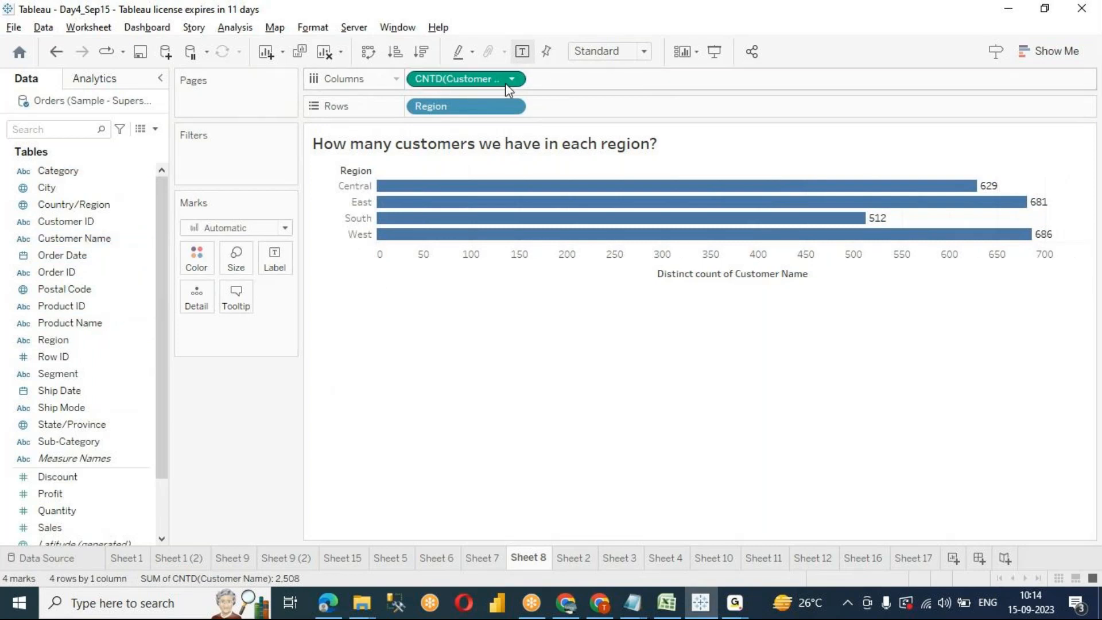
Step: Remove the distinct customer count from Columns and try dropping Customer Name there, both with the aggregation choices and as a plain dimension
left_click_drag(467, 80, 257, 417)
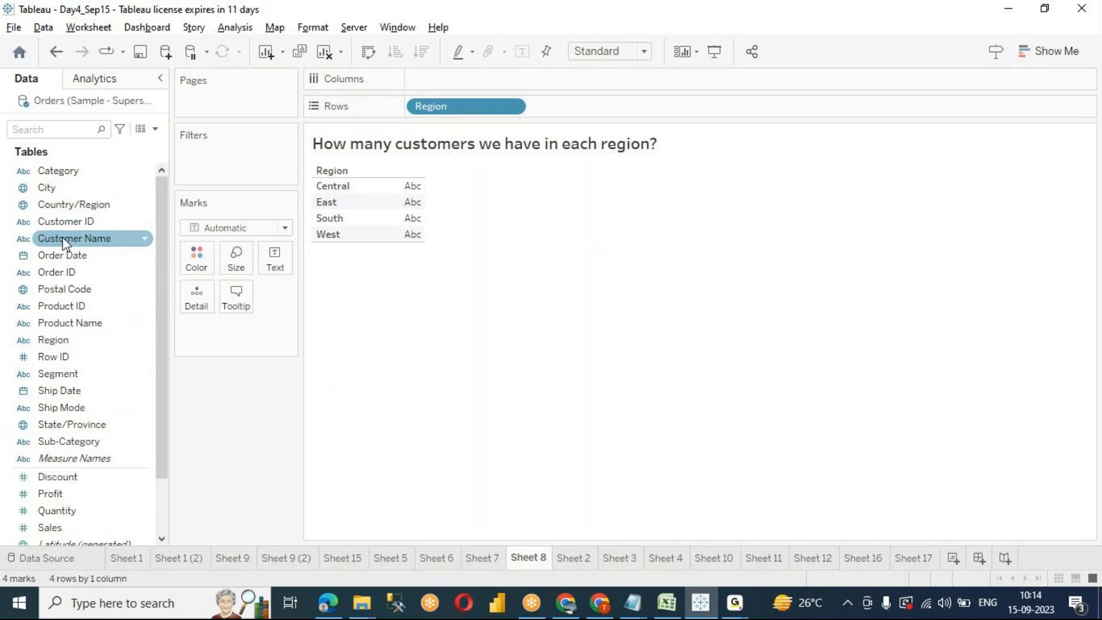
left_click_drag(63, 244, 451, 79)
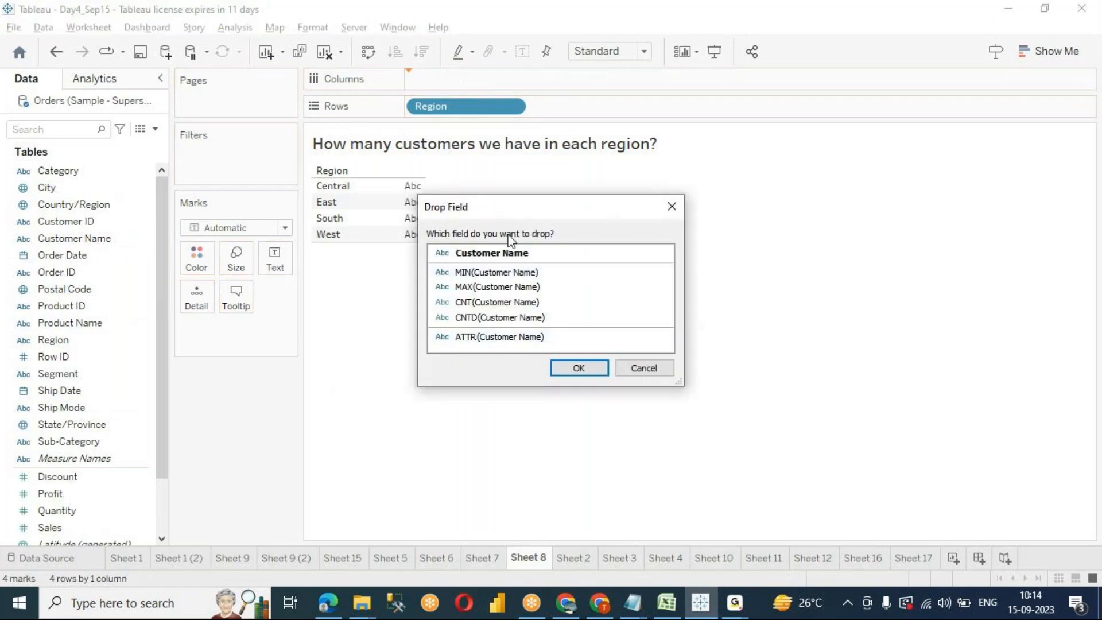
left_click(670, 208)
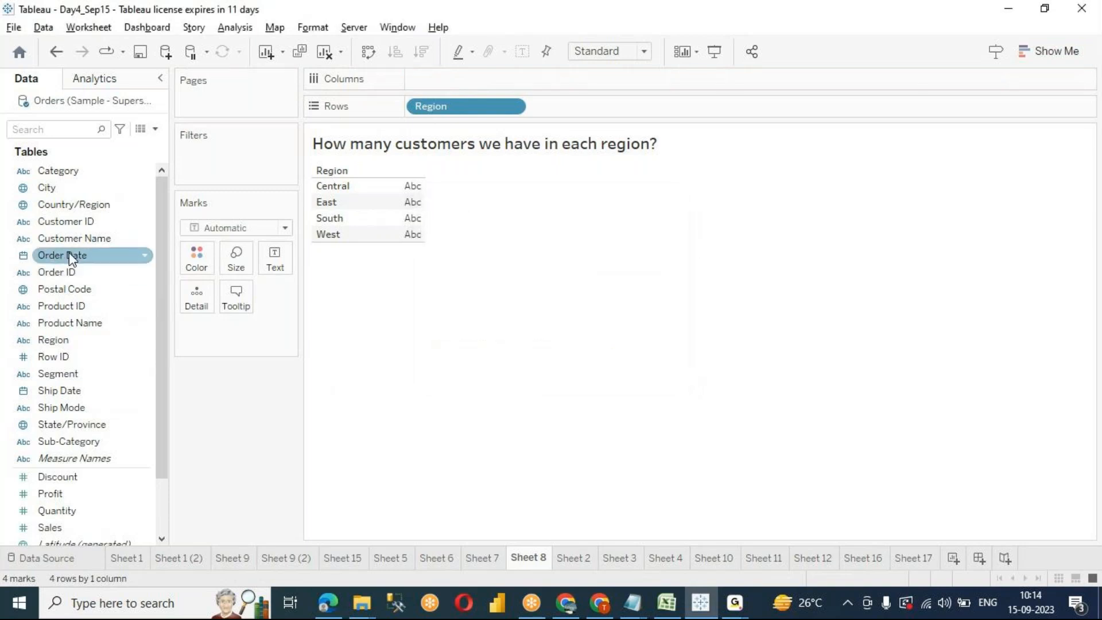
left_click_drag(75, 237, 442, 83)
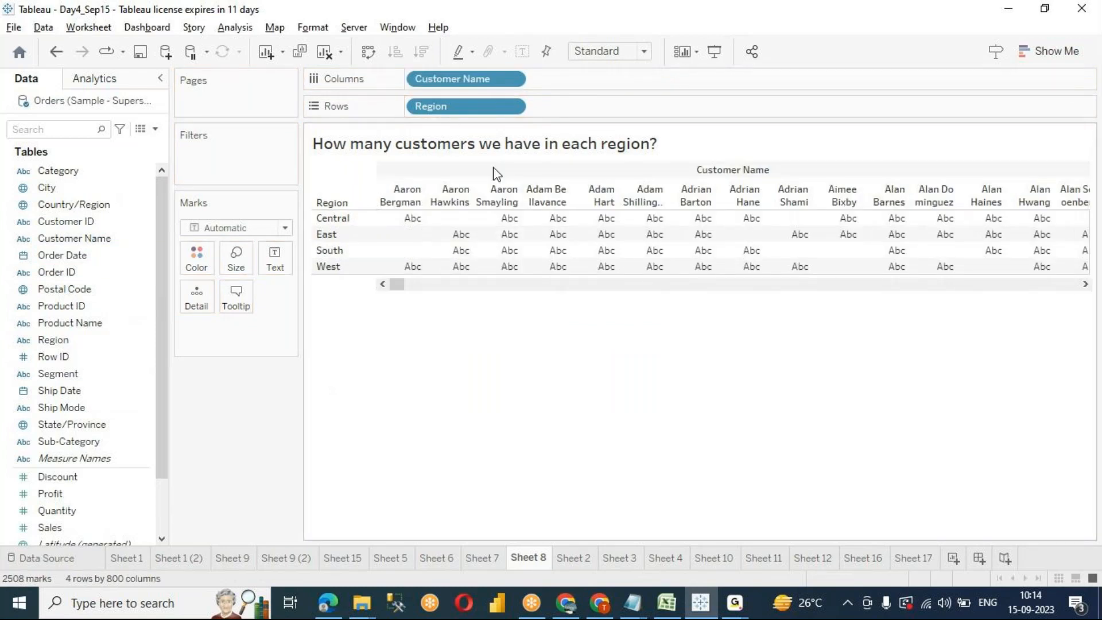
left_click_drag(453, 76, 149, 342)
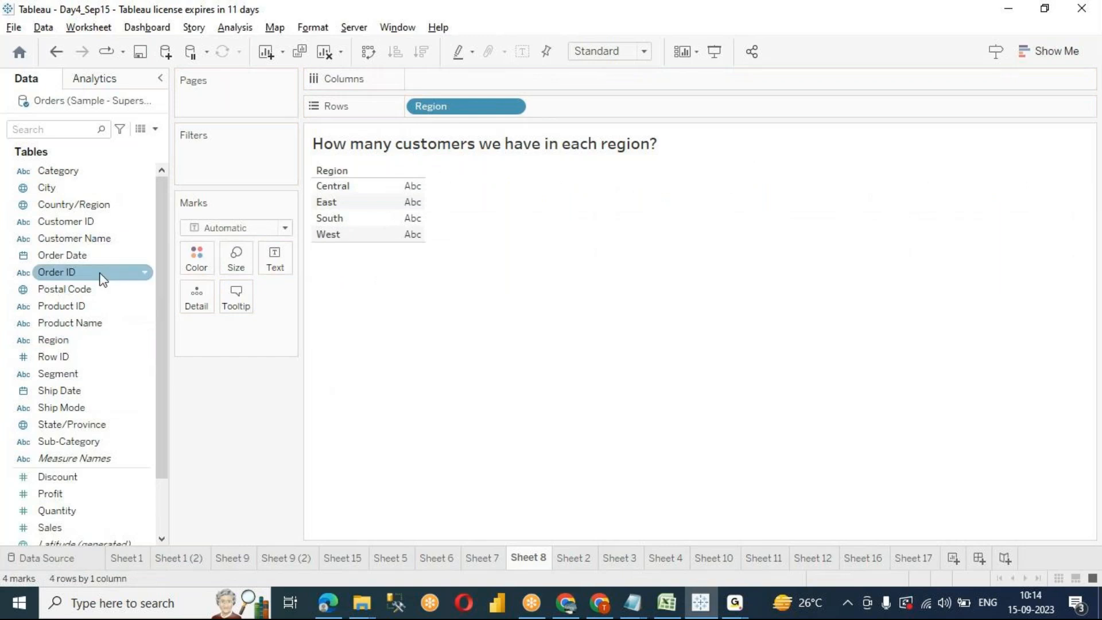
Step: Add Customer Name to Columns as a Count (Distinct) measure, choosing CNTD(Customer Name) as the field to drop
left_click_drag(88, 246, 445, 79)
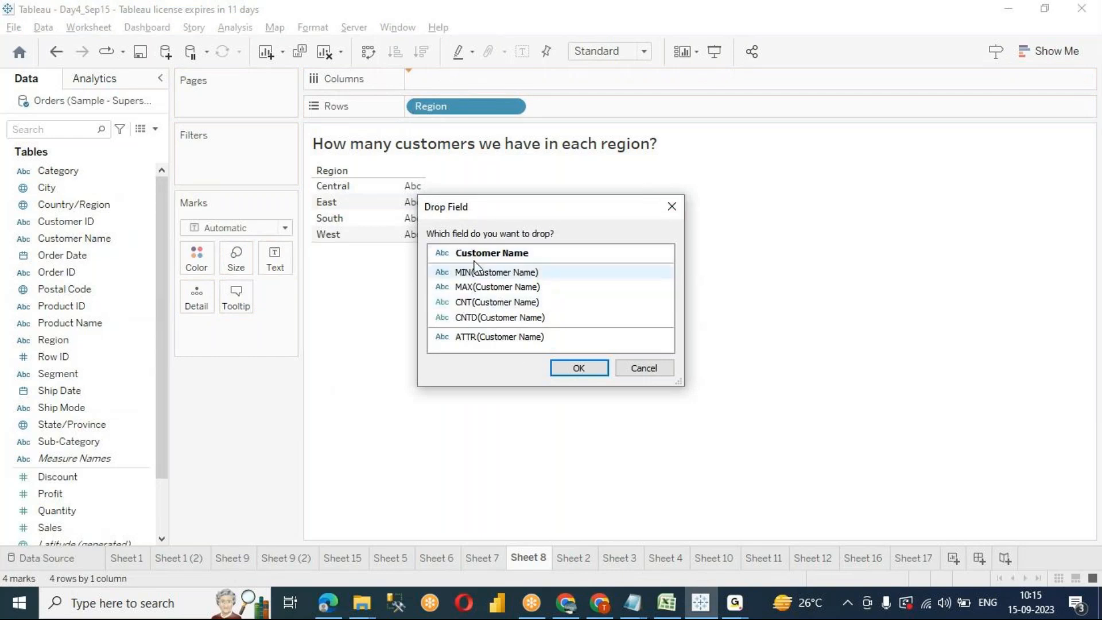
left_click(484, 321)
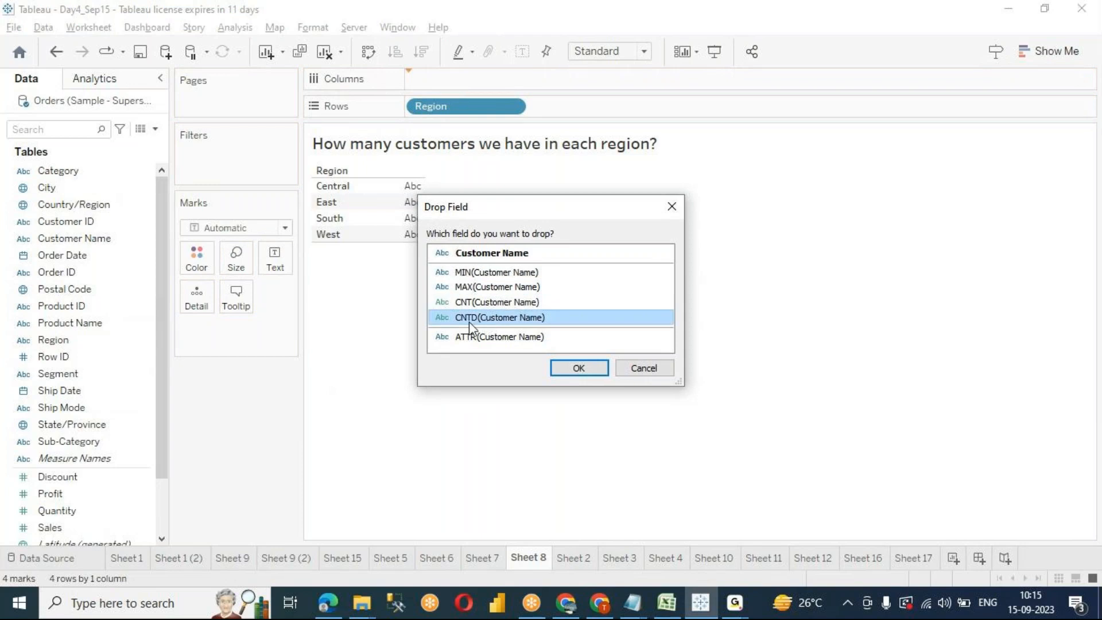
left_click(574, 367)
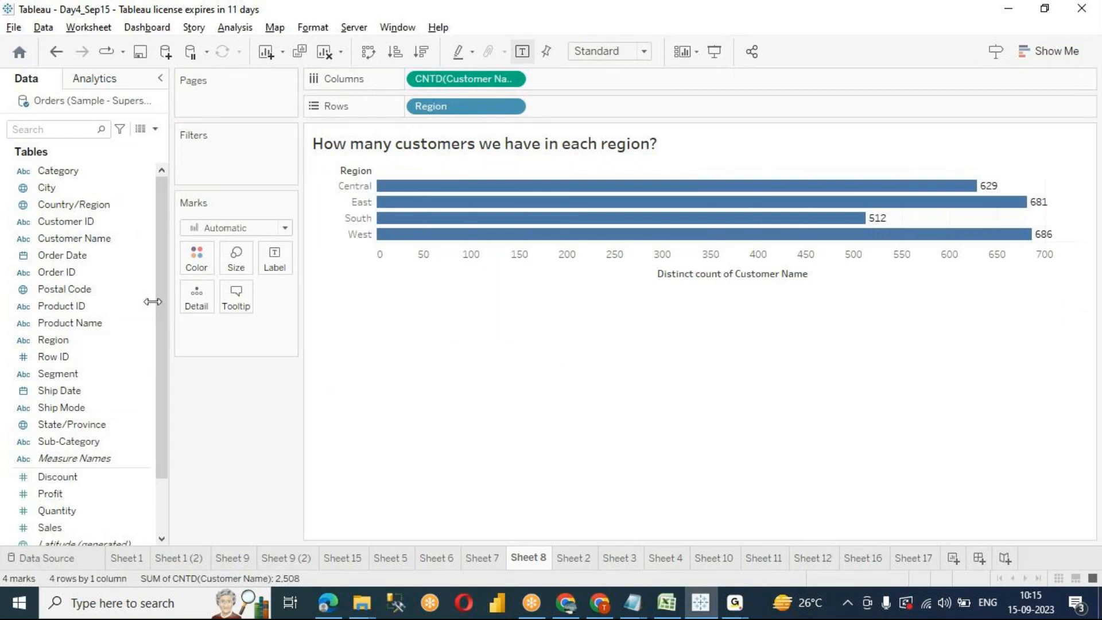
left_click(72, 323)
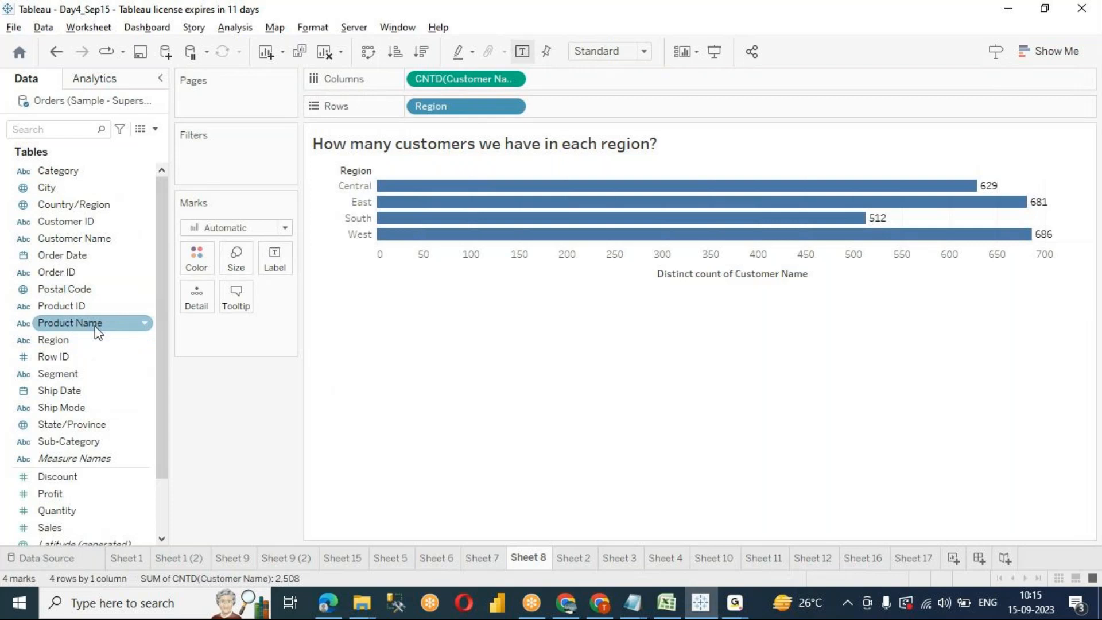
left_click(101, 292)
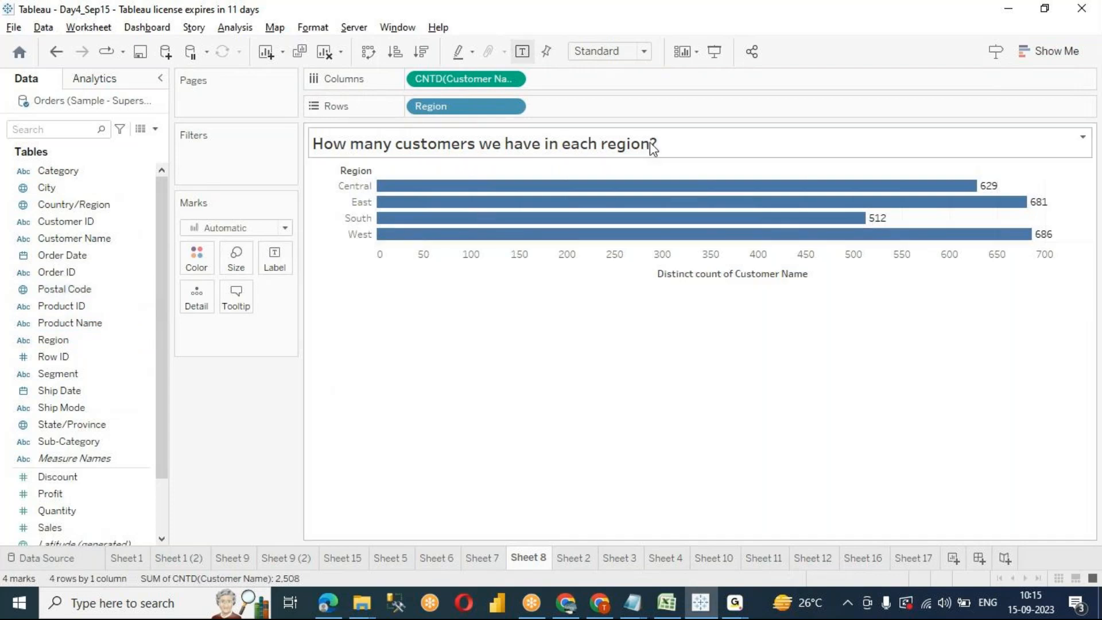
Step: Add a second line to the sheet title reading "use mouse right button, release it, it prompts to select type of counts"
double_click(674, 145)
left_click(879, 334)
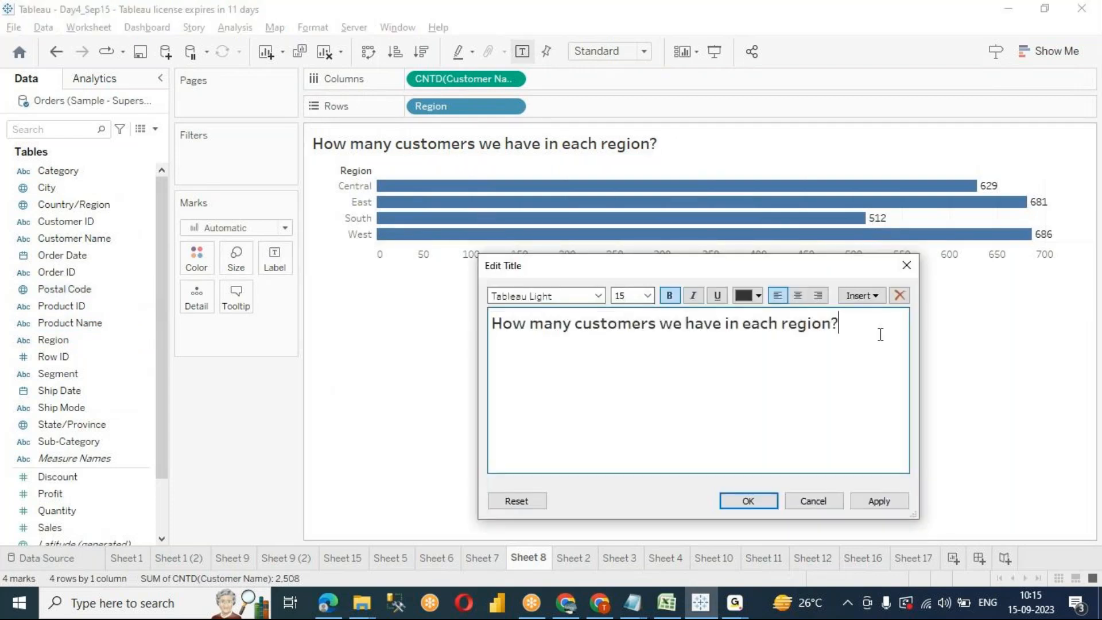
key("Return")
type("use mouse right button")
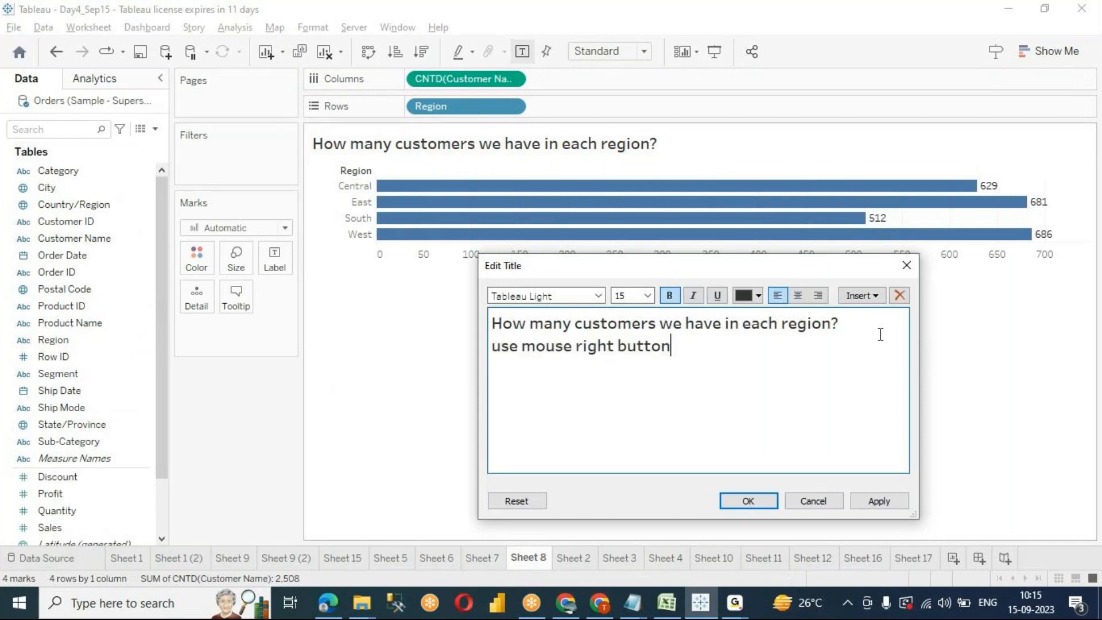
type(", rlease")
key("BackSpace")
key("BackSpace")
key("BackSpace")
key("BackSpace")
key("BackSpace")
type("elease it, it")
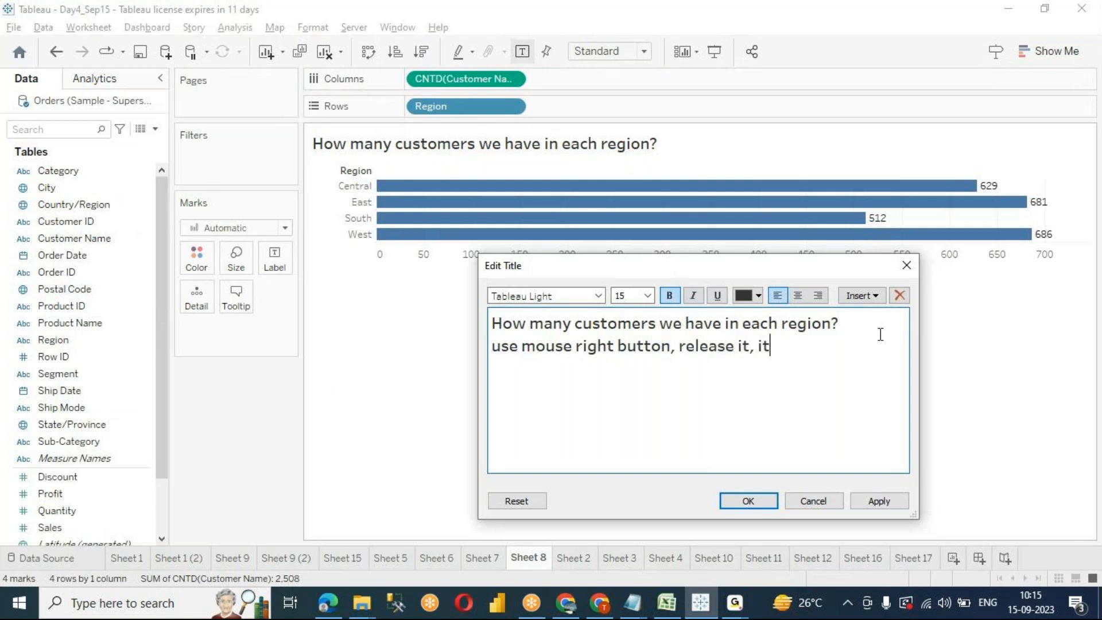
type(" prompts t")
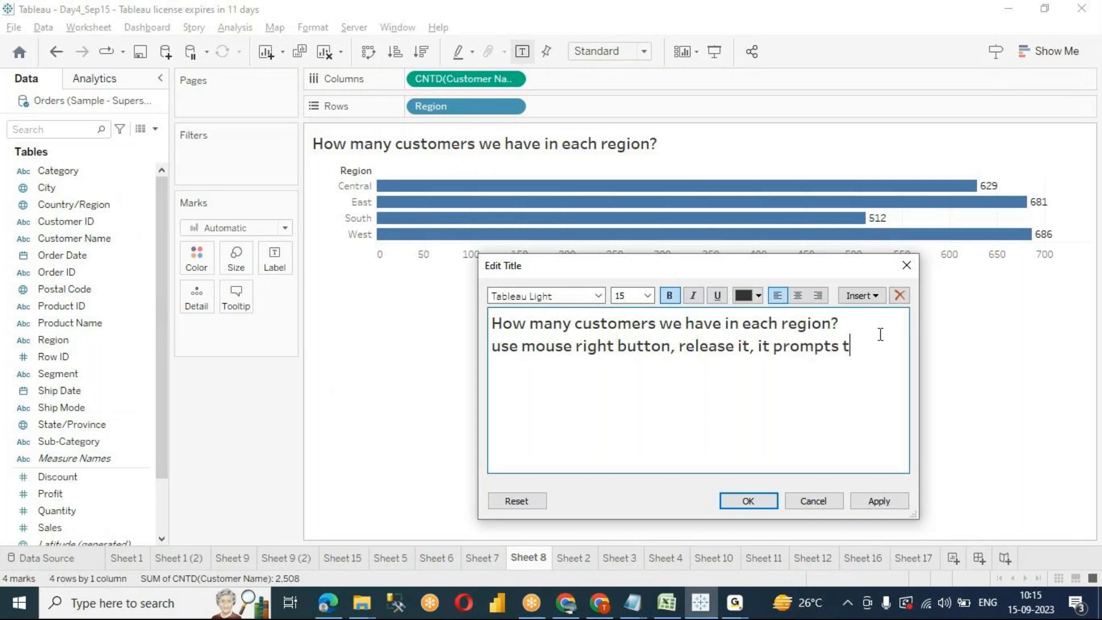
type("o select type of counts")
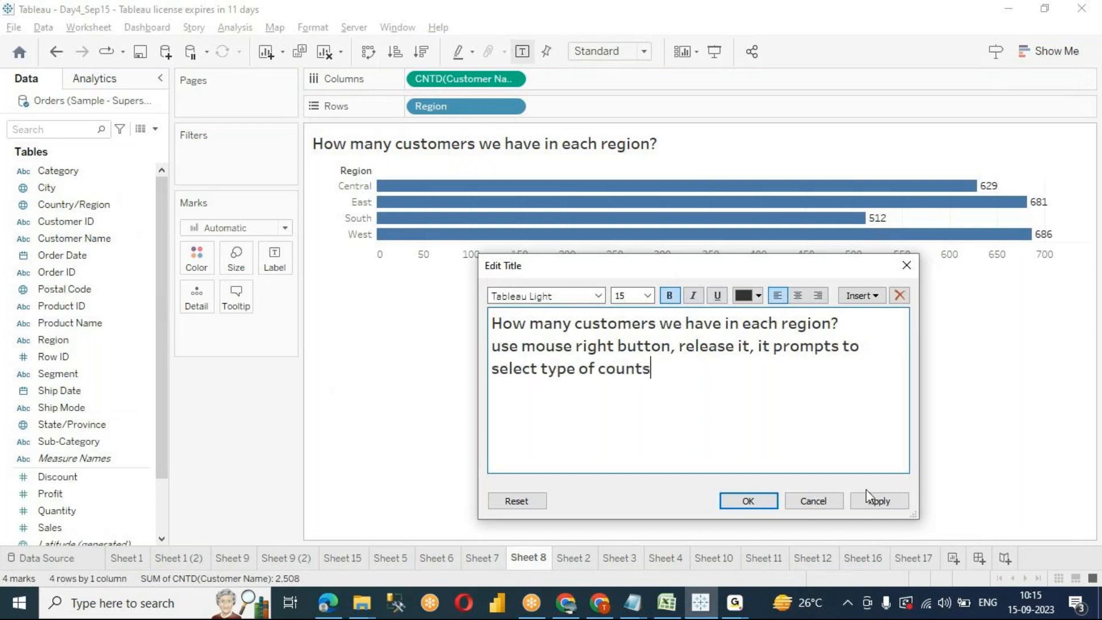
left_click(756, 501)
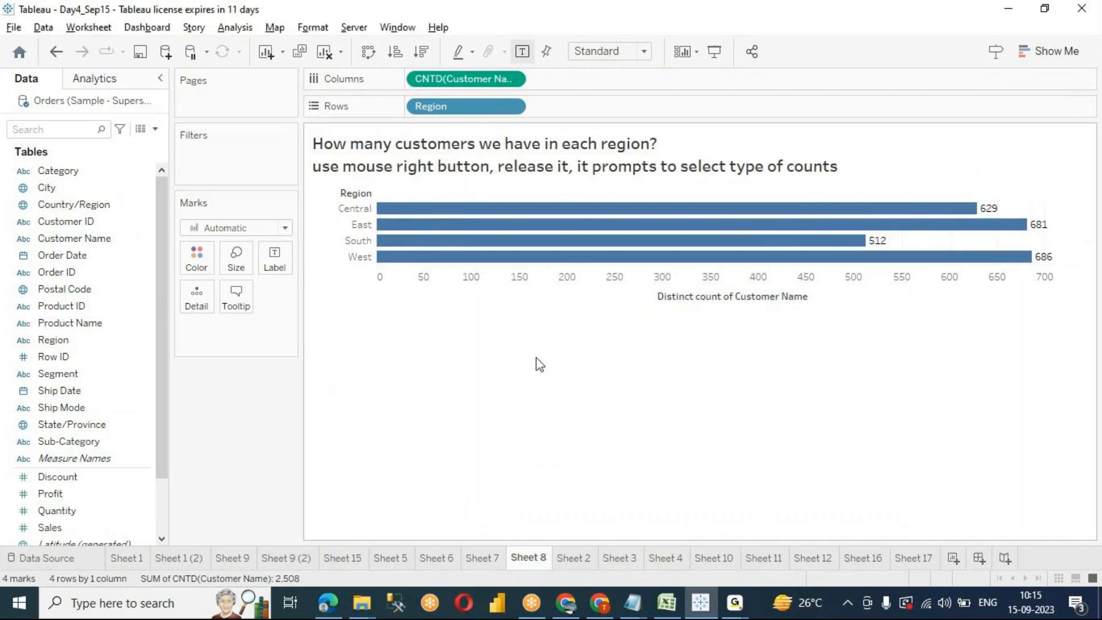
Step: Fit the regional customer chart to the entire view and swap its rows and columns
left_click(613, 53)
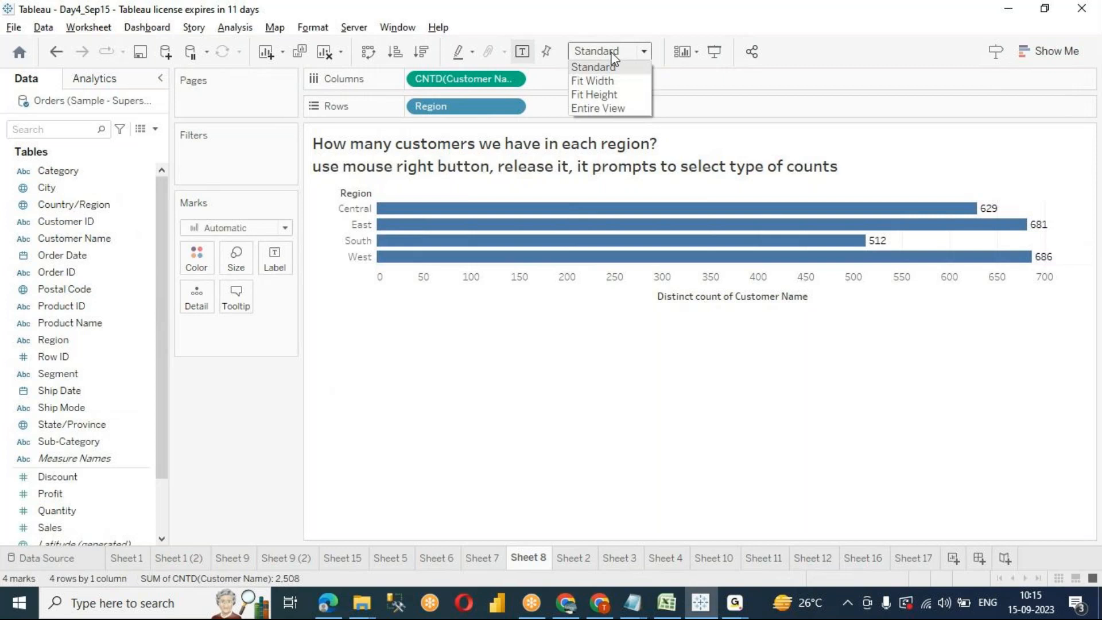
left_click(594, 108)
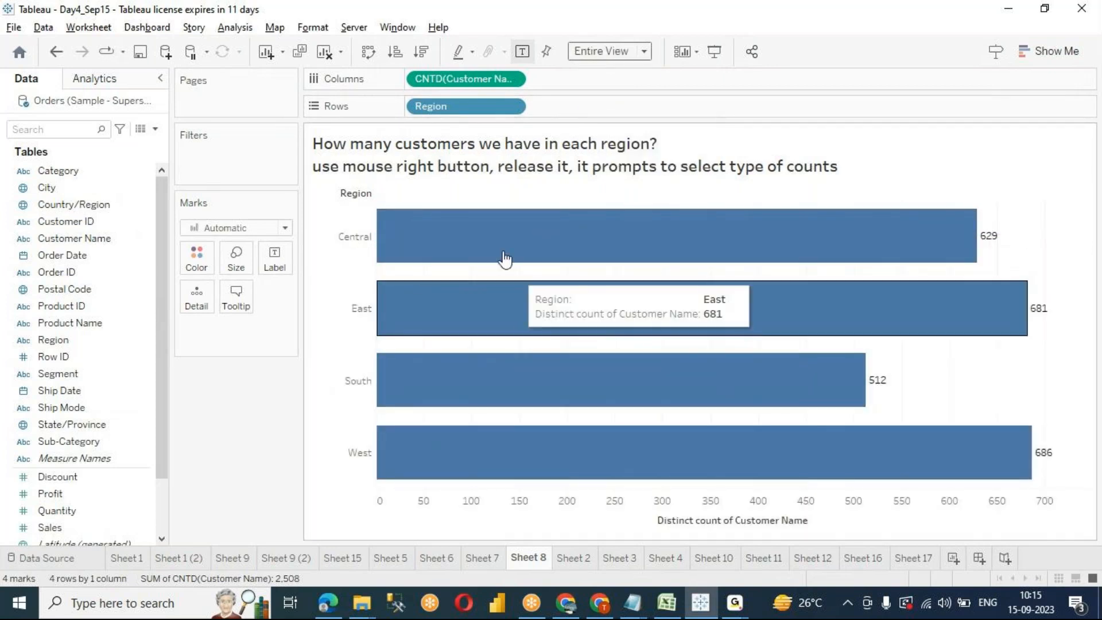
left_click(368, 53)
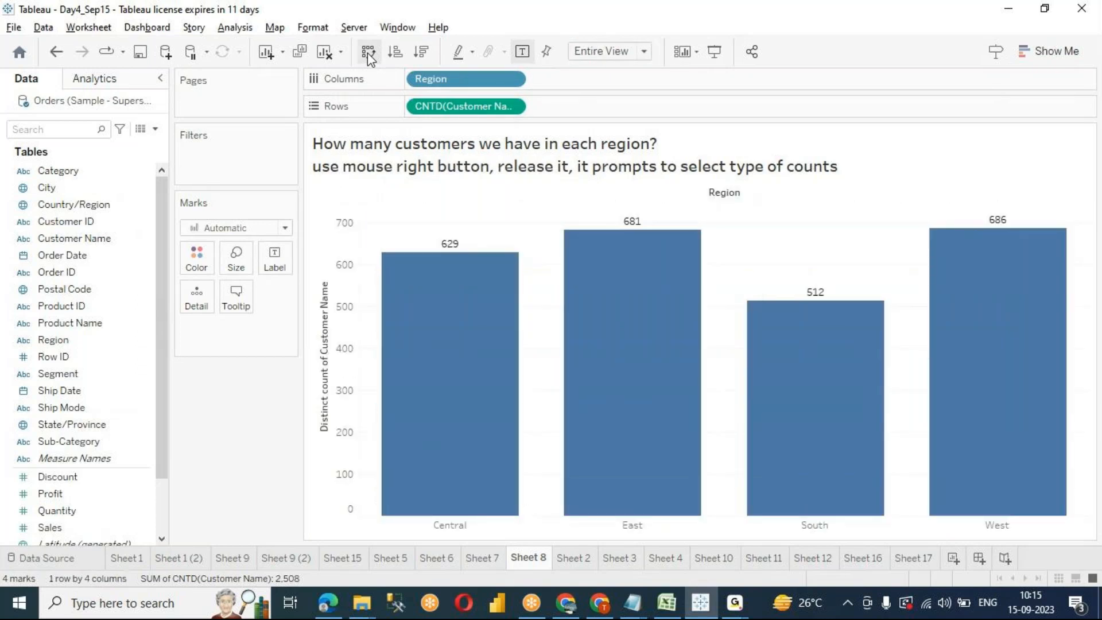
Step: Set the chart's fit back to Standard and widen the region columns by four increments
left_click(626, 53)
left_click(629, 68)
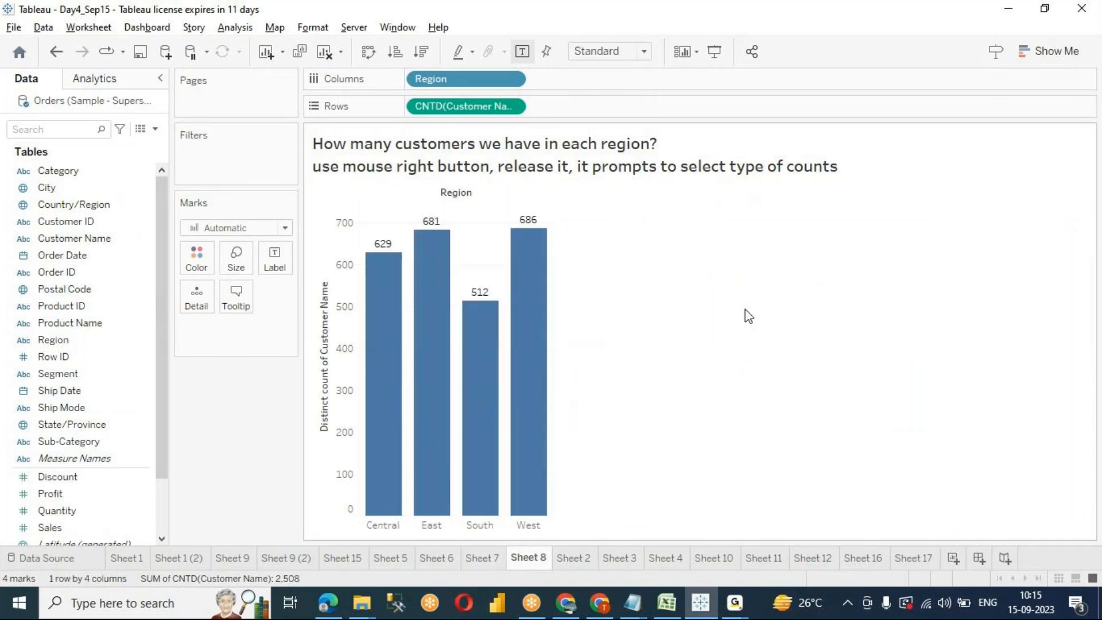
key("ctrl+Right")
key("ctrl+Right")
key("ctrl+Right")
key("ctrl+Right")
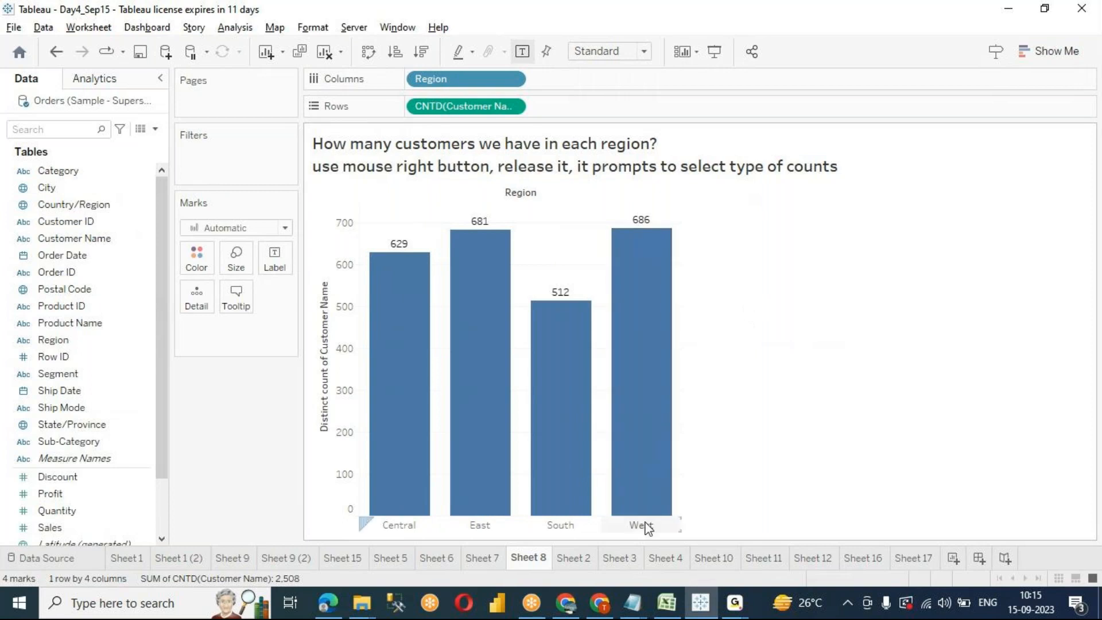
Step: Sort the regions in descending order by distinct customer count
mouse_move(656, 234)
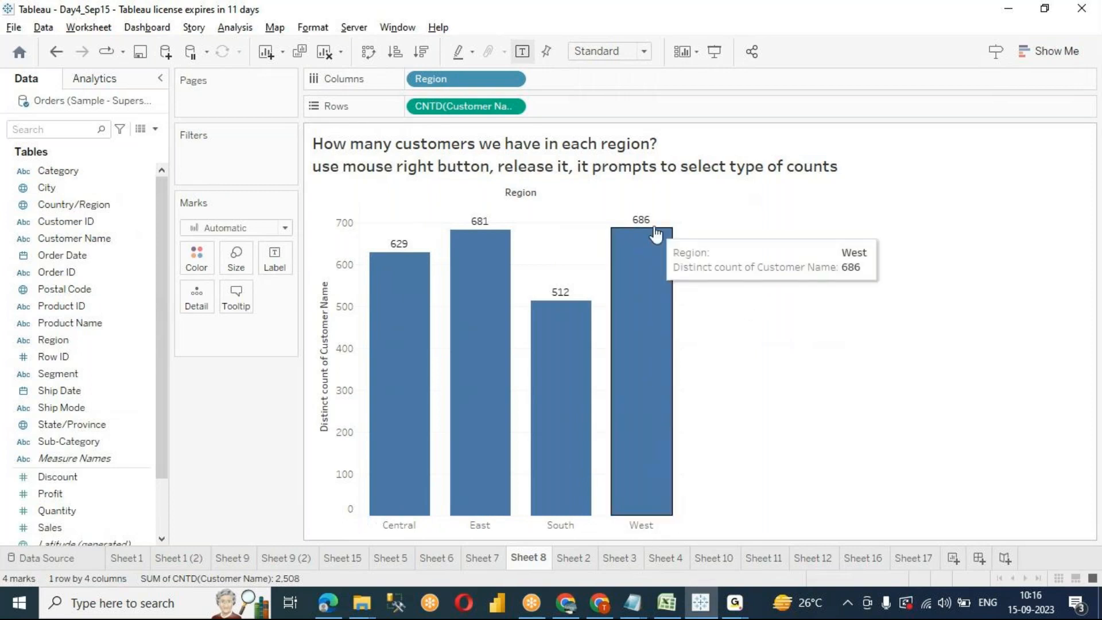
left_click(423, 54)
mouse_move(391, 240)
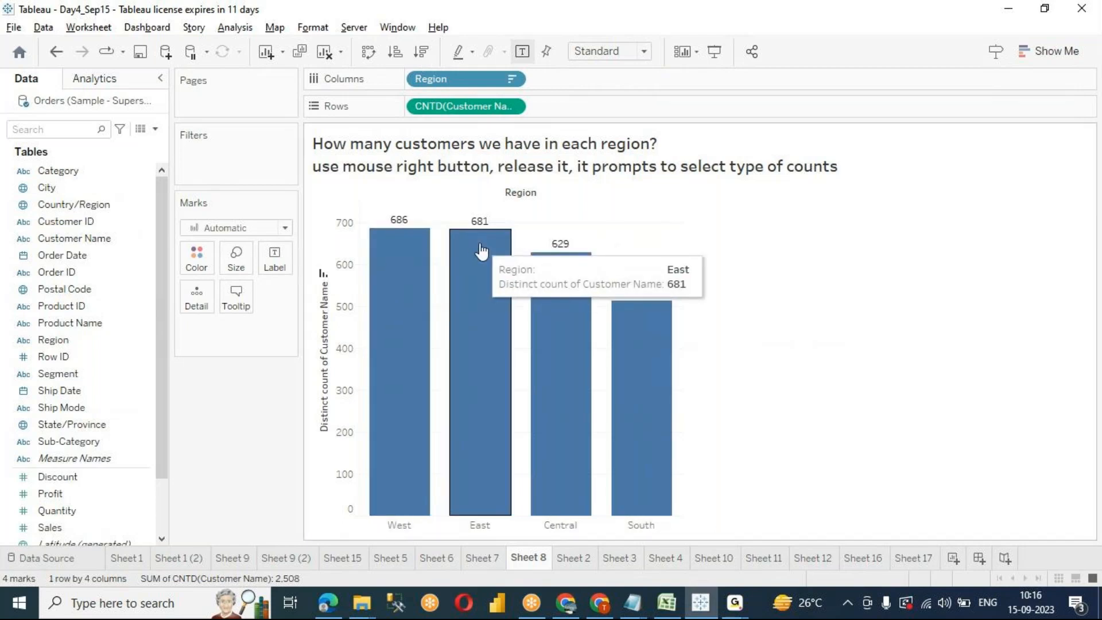
mouse_move(577, 294)
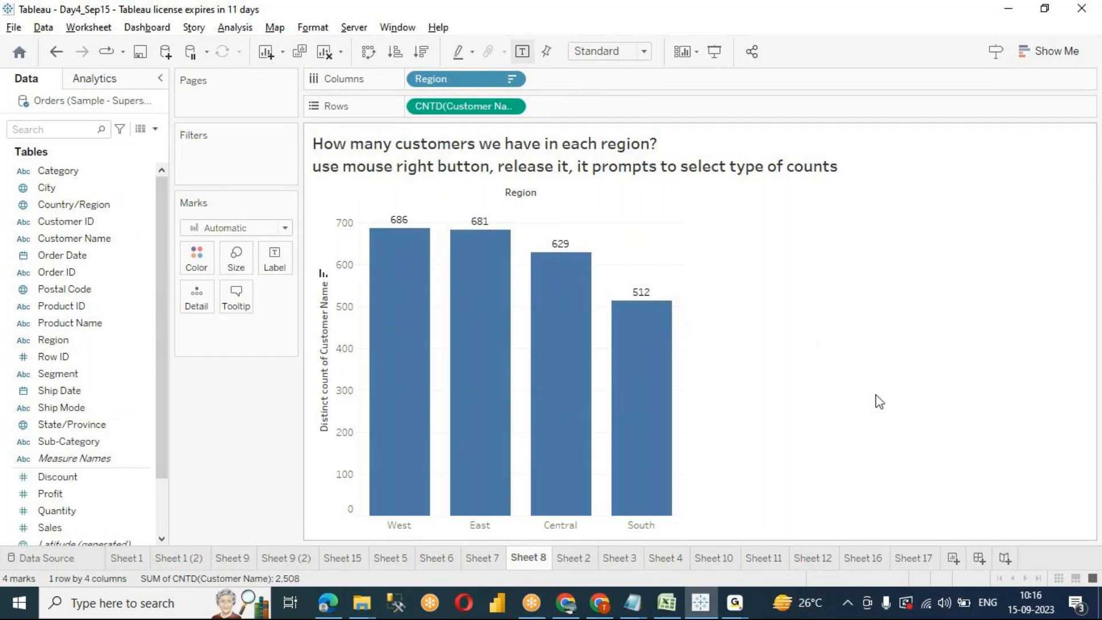
Step: Look through the question titles on Sheets 2, 3, 4, 10, 11 and 12
left_click(574, 561)
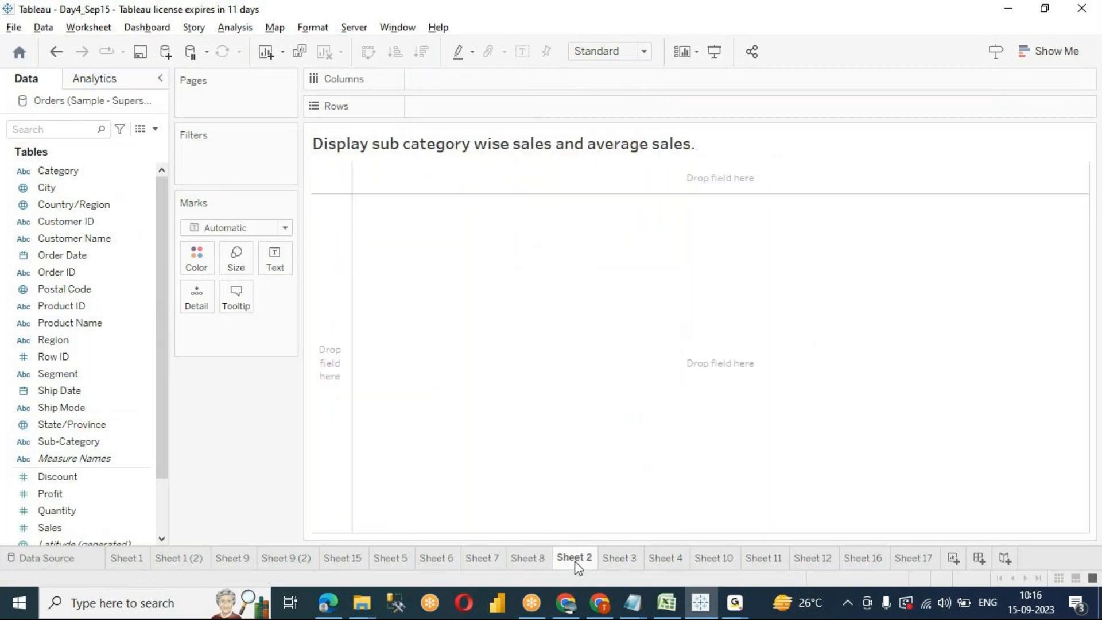
left_click(637, 560)
left_click(668, 561)
left_click(711, 558)
left_click(759, 557)
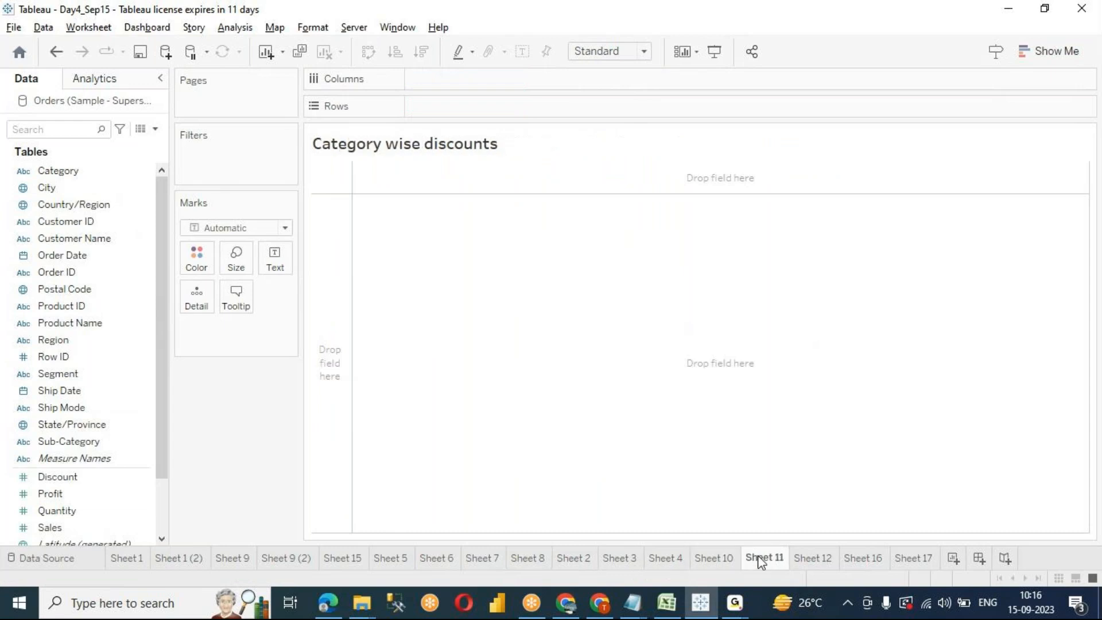
left_click(818, 559)
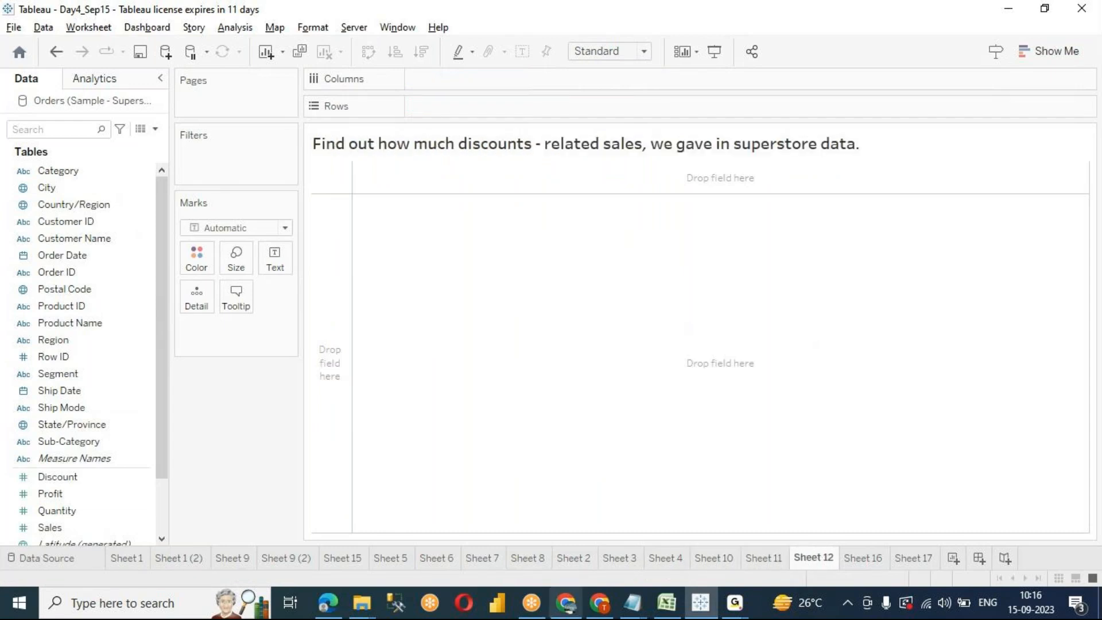
Step: Open Sheet 2, titled "Display sub category wise sales and average sales.", and place Sub-Category on Rows
left_click(574, 558)
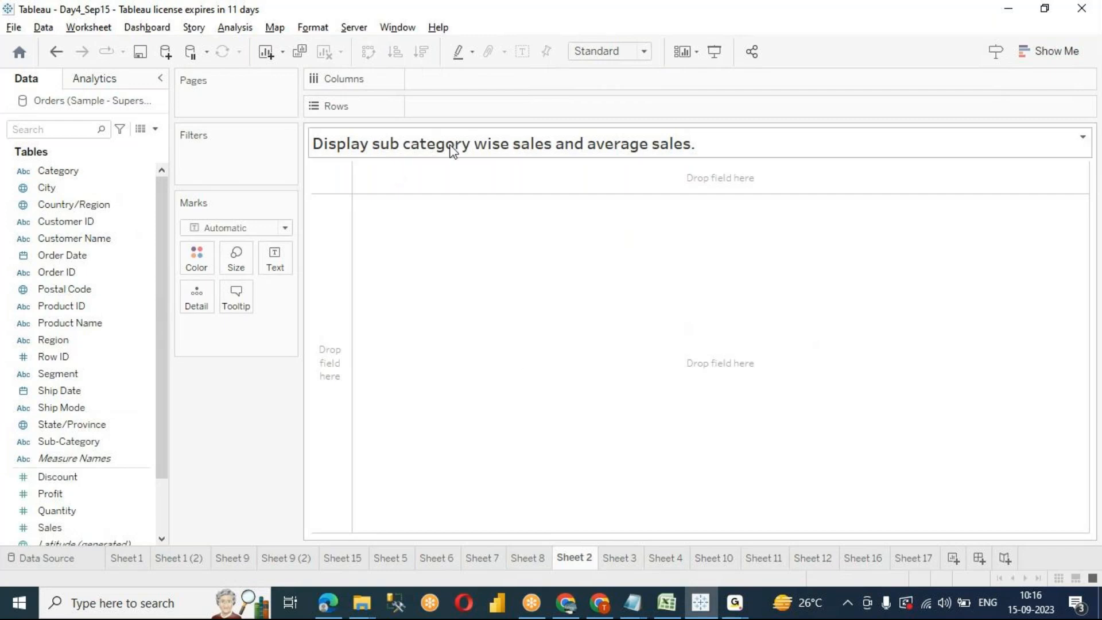
left_click_drag(164, 208, 159, 315)
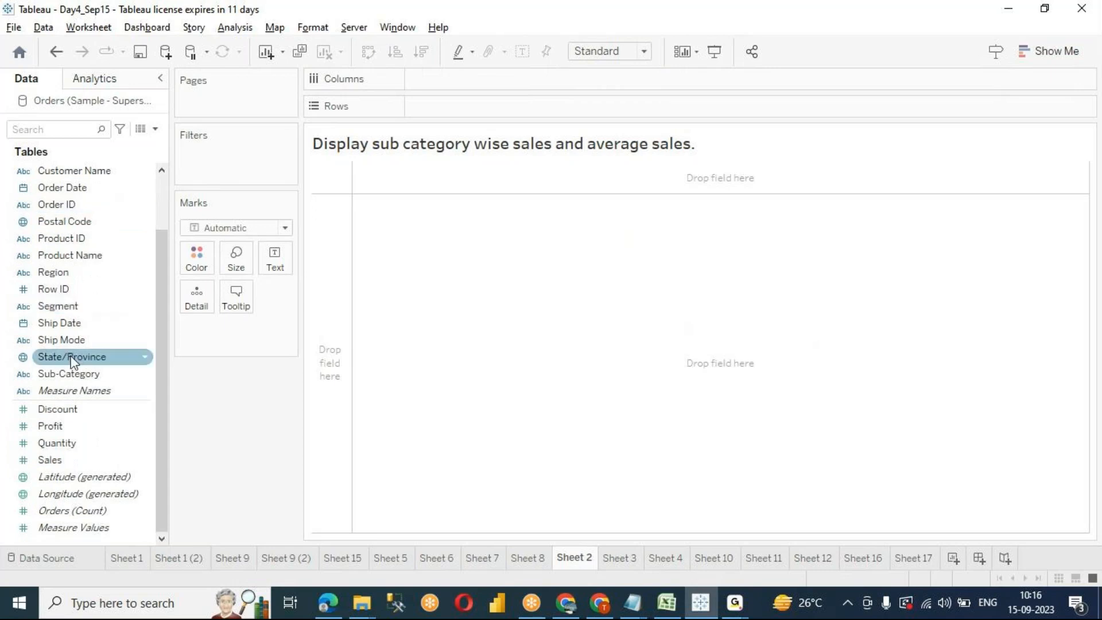
left_click(69, 374)
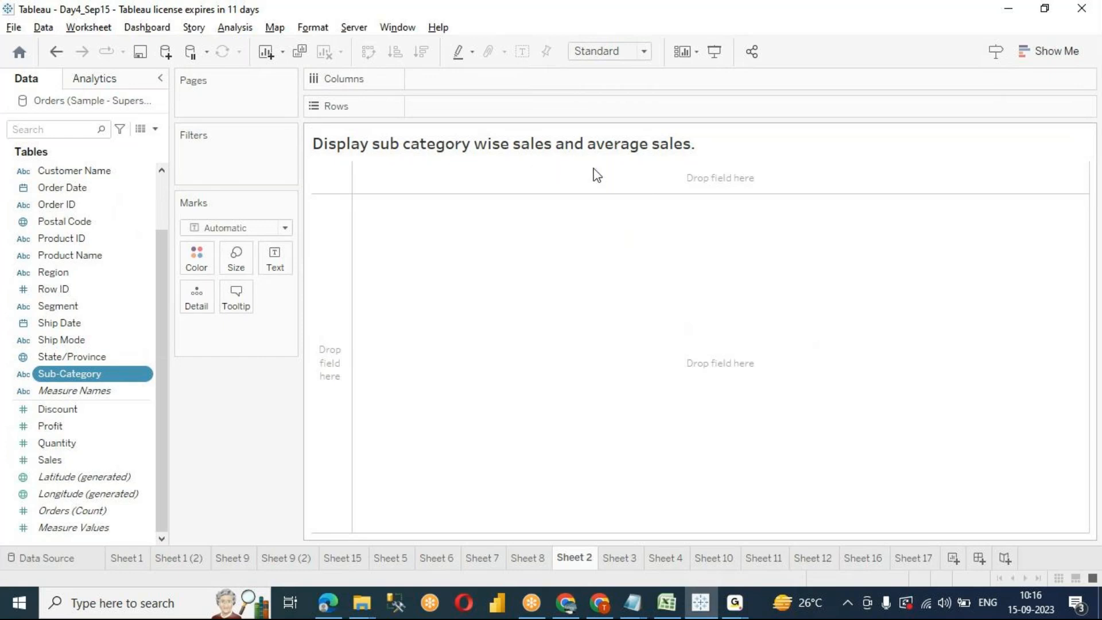
left_click(73, 463)
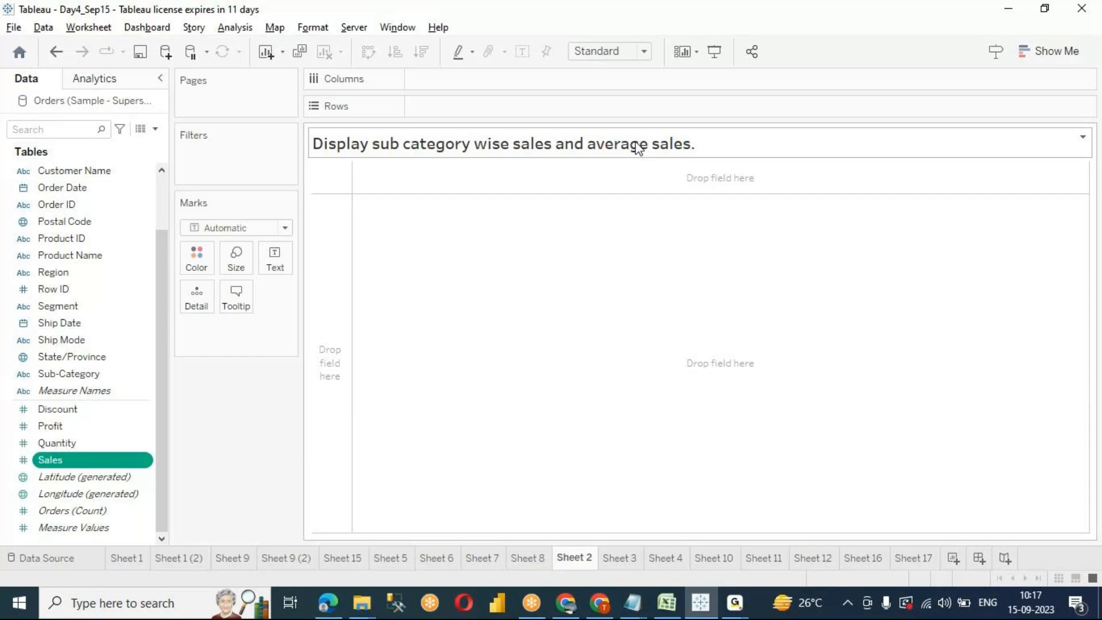
left_click(73, 377)
left_click_drag(71, 374, 443, 115)
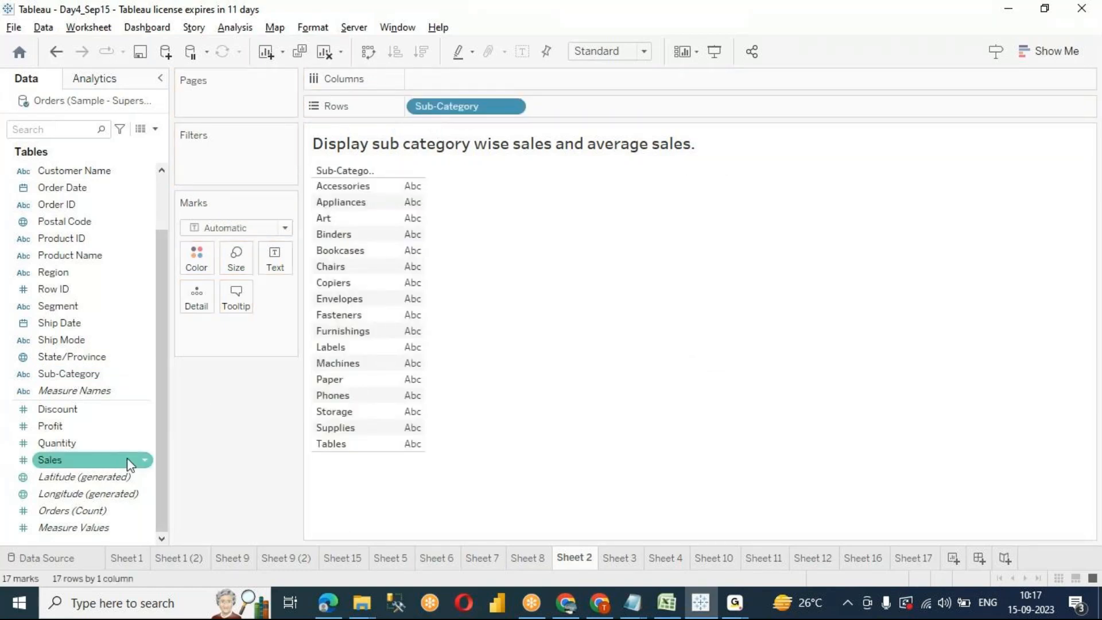
Step: Add Sales to Columns as a sum and fit the chart to the entire view
left_click_drag(63, 460, 439, 87)
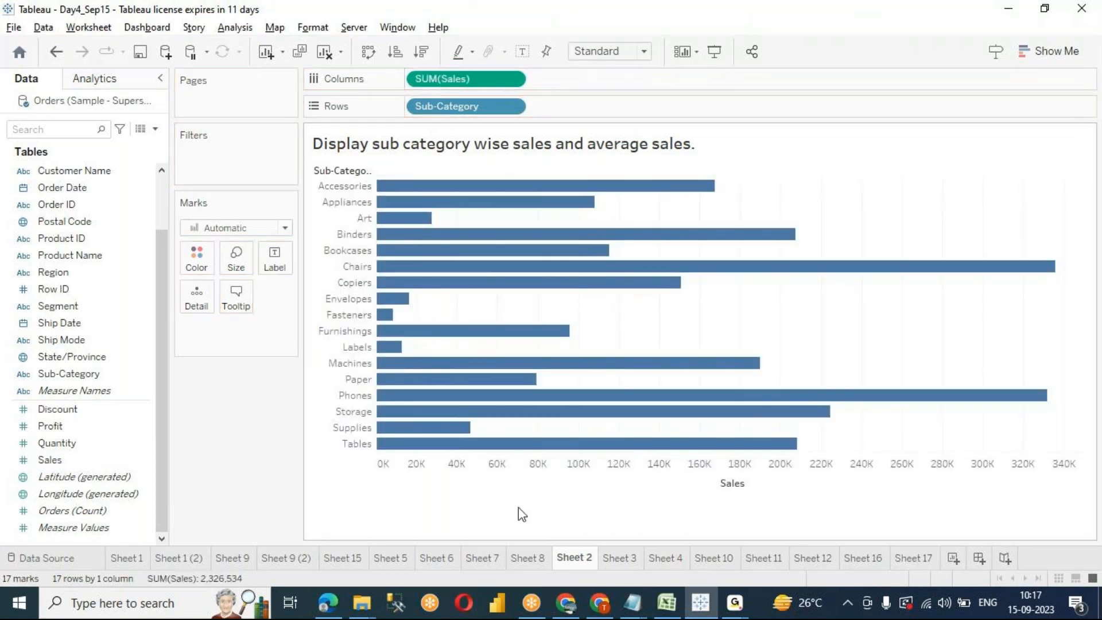
left_click(606, 50)
left_click(609, 110)
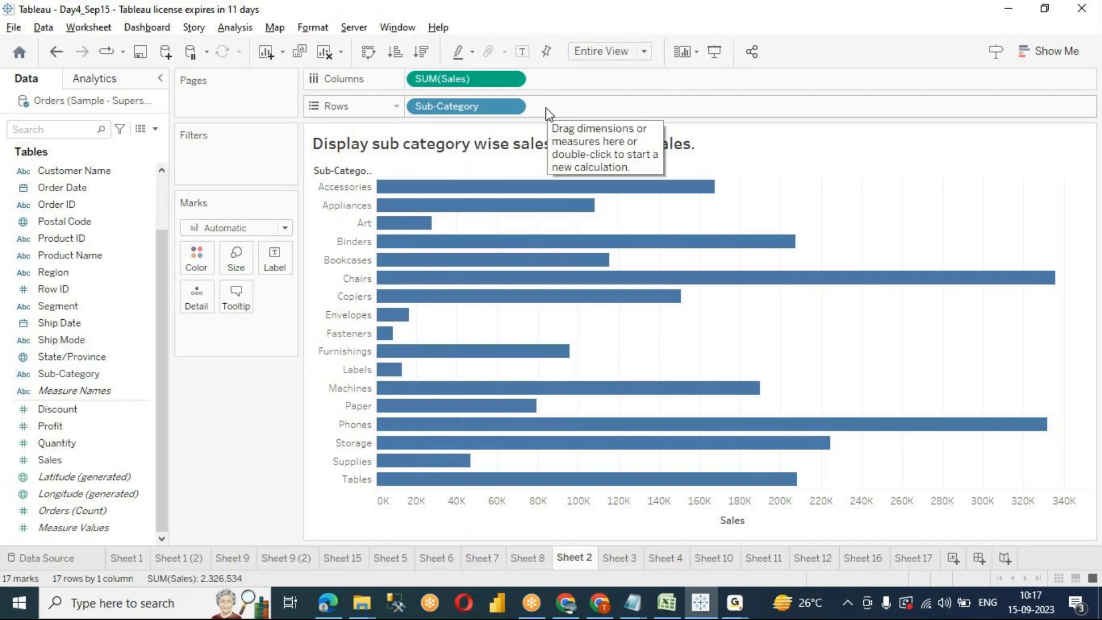
Step: Try placing extra copies of Sub-Category on Rows, and remove the duplicates
left_click(69, 374)
left_click_drag(79, 376, 584, 123)
left_click_drag(74, 374, 827, 119)
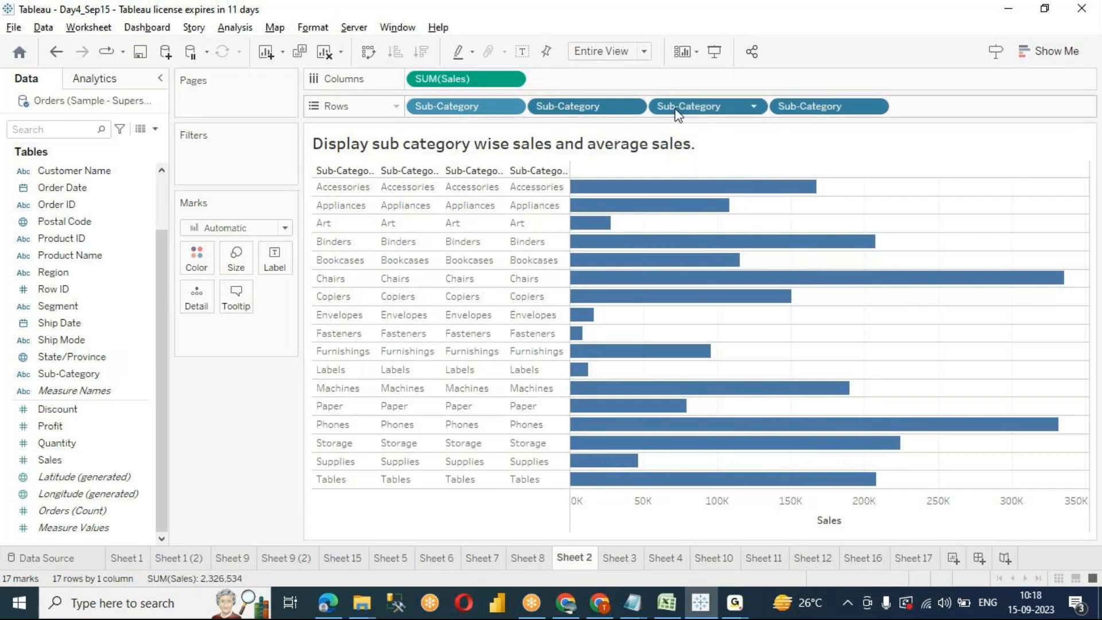
left_click(875, 108)
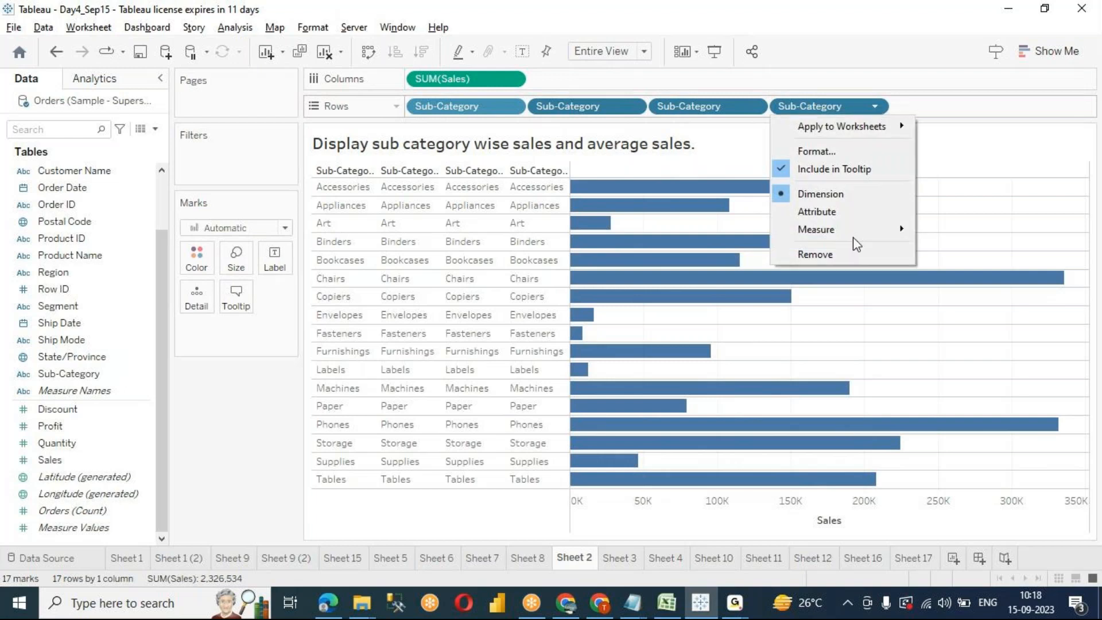
left_click(851, 254)
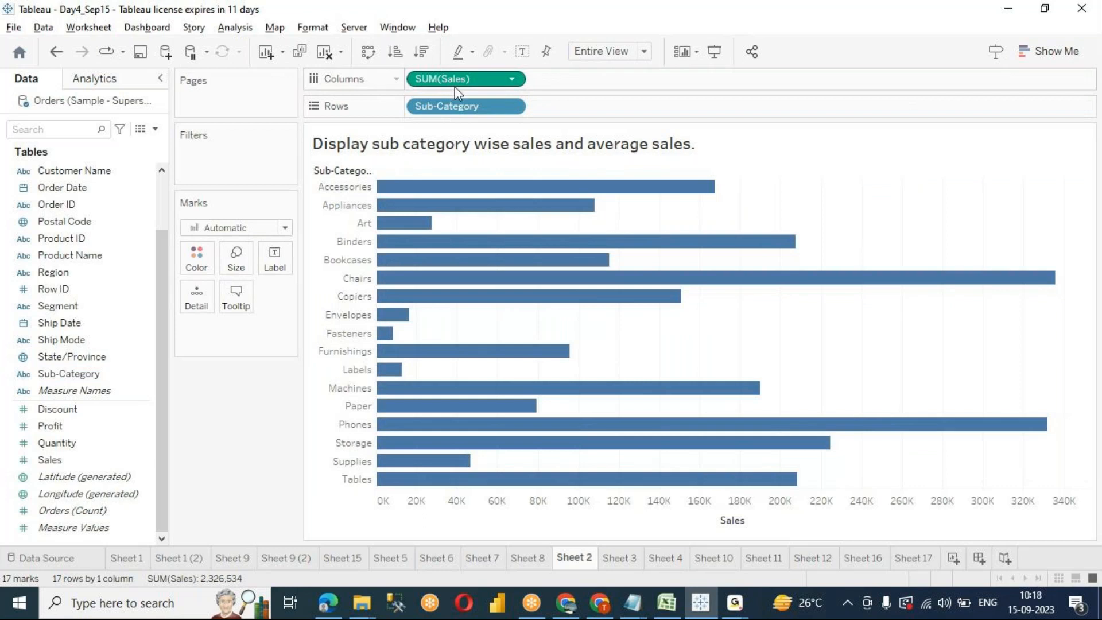
Step: Add Sales to Columns a second time beside the first and show the mark labels on the bars
mouse_move(57, 459)
left_mouse_down()
mouse_move(151, 267)
mouse_move(578, 83)
left_mouse_up()
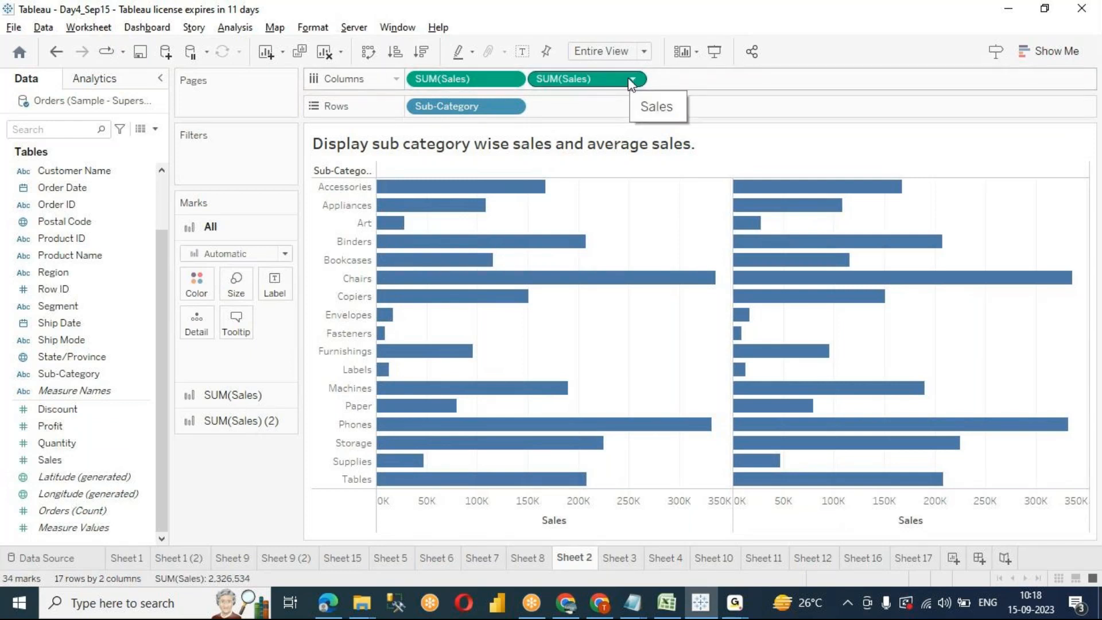
left_click(523, 52)
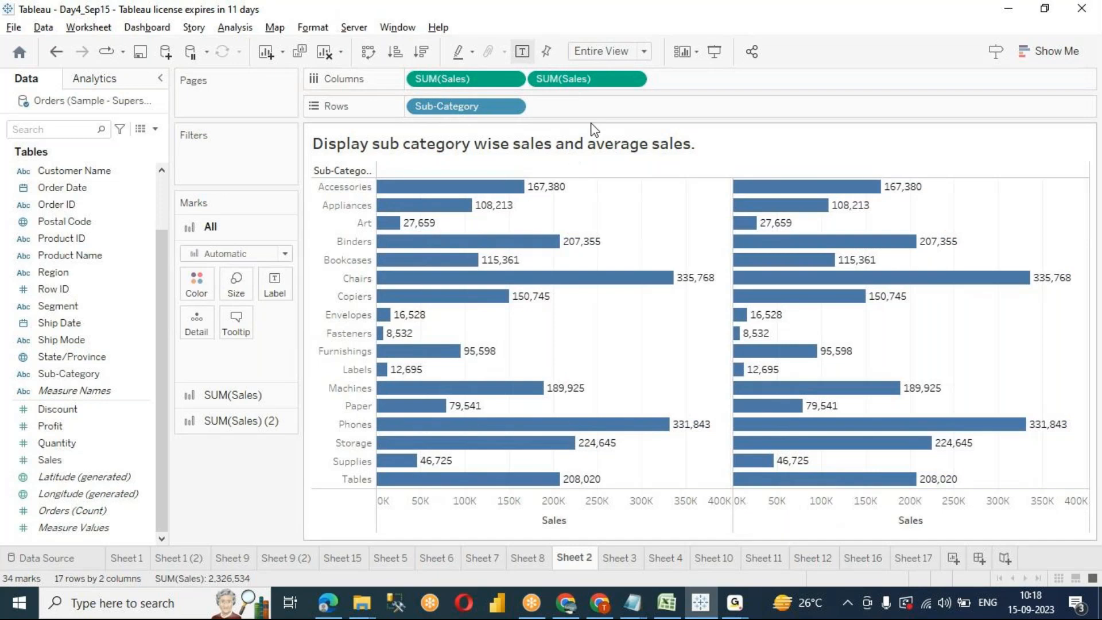
Step: Change the aggregation of the second Sales measure on Columns to Average
left_click(633, 80)
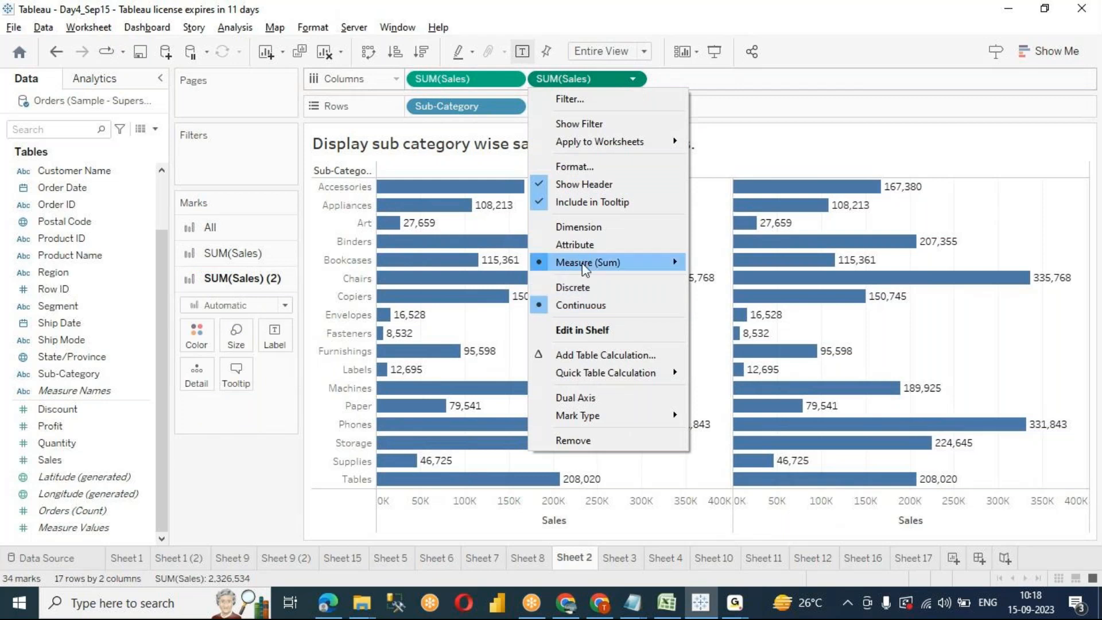
mouse_move(581, 266)
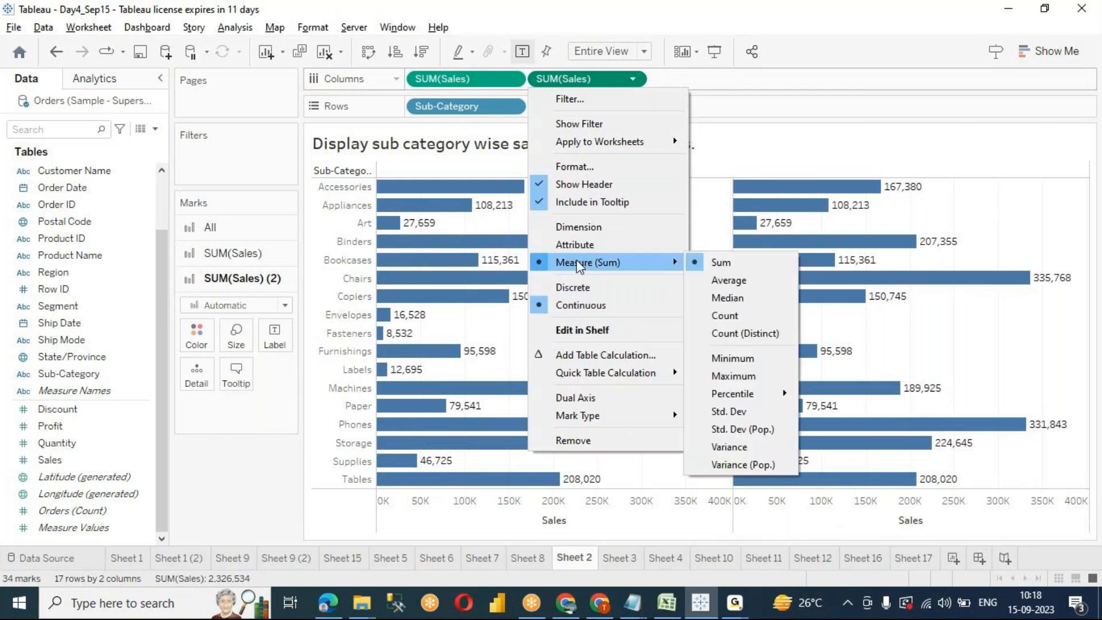
left_click(741, 284)
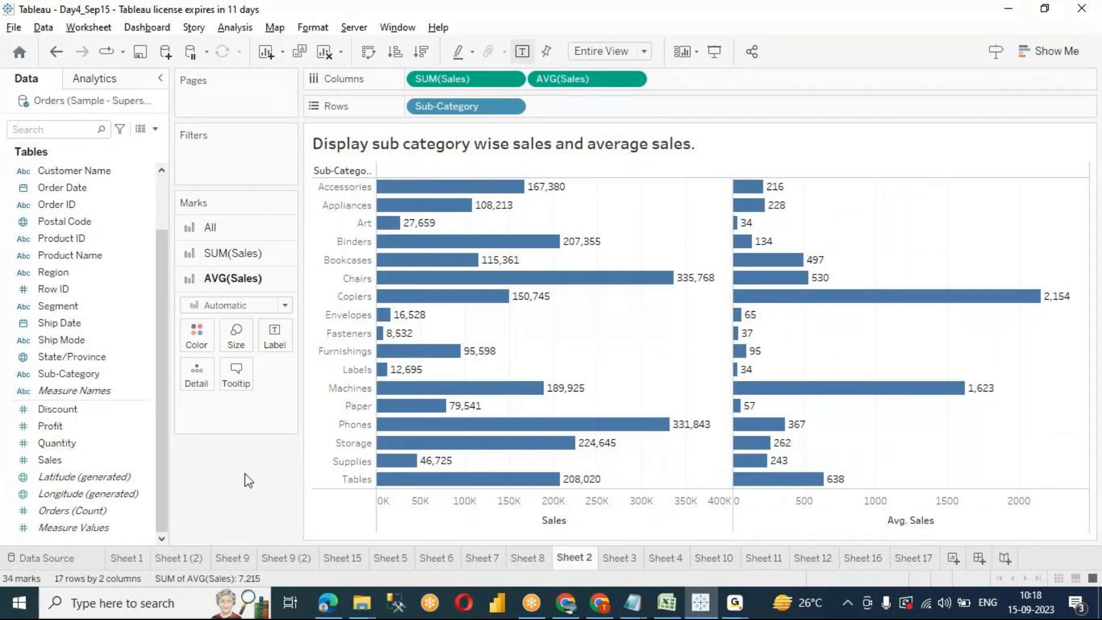
left_click(58, 205)
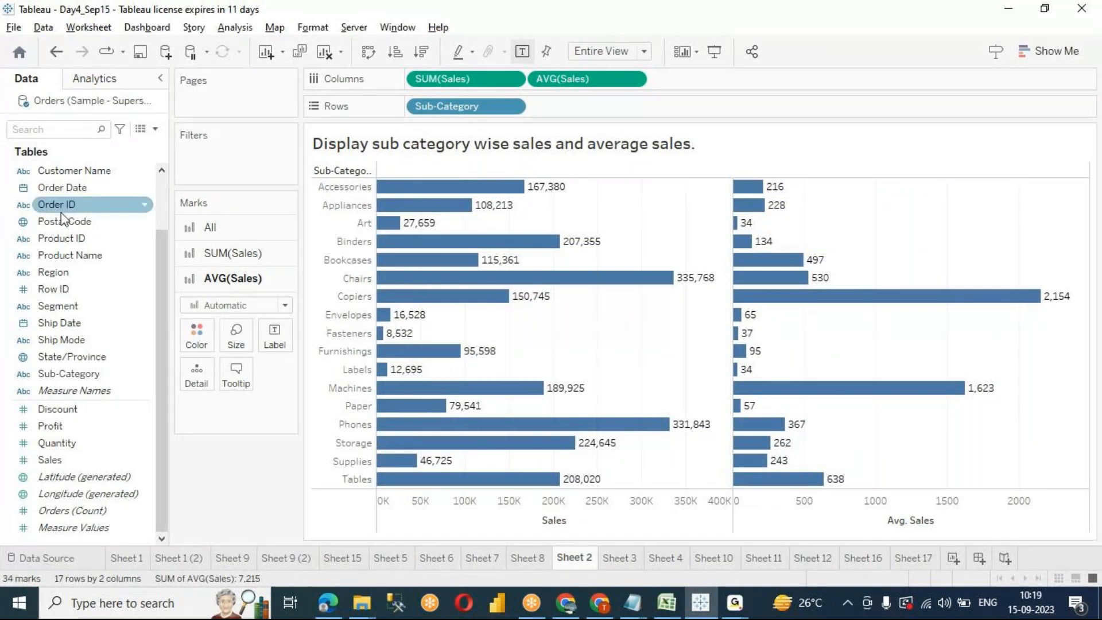
mouse_move(62, 214)
left_mouse_down()
mouse_move(69, 187)
mouse_move(442, 140)
mouse_move(520, 115)
left_mouse_up()
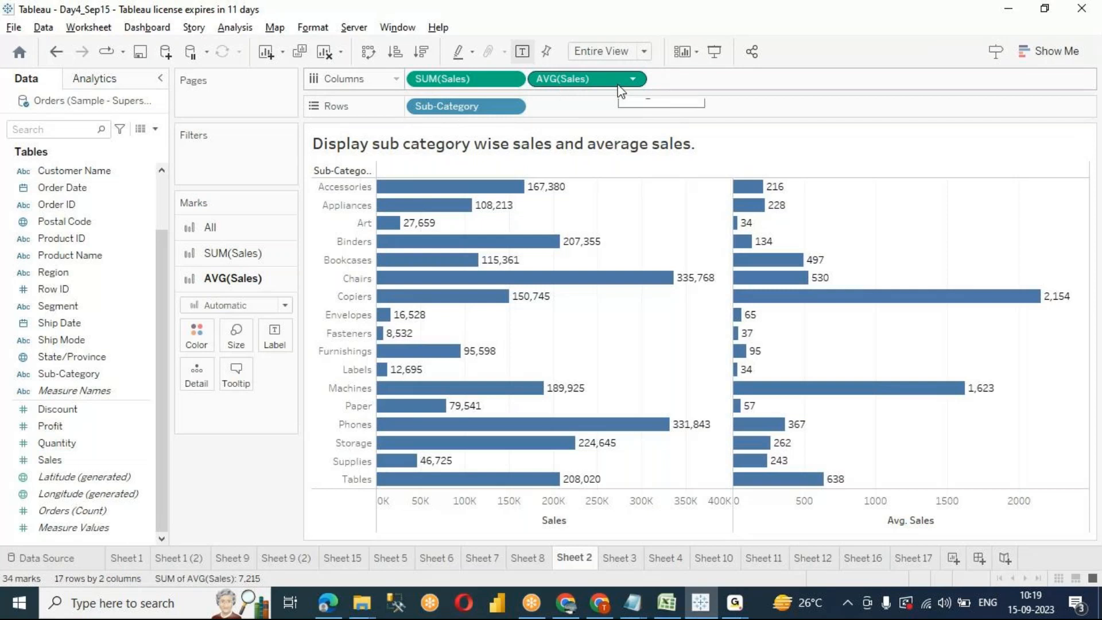
left_click(633, 81)
mouse_move(607, 267)
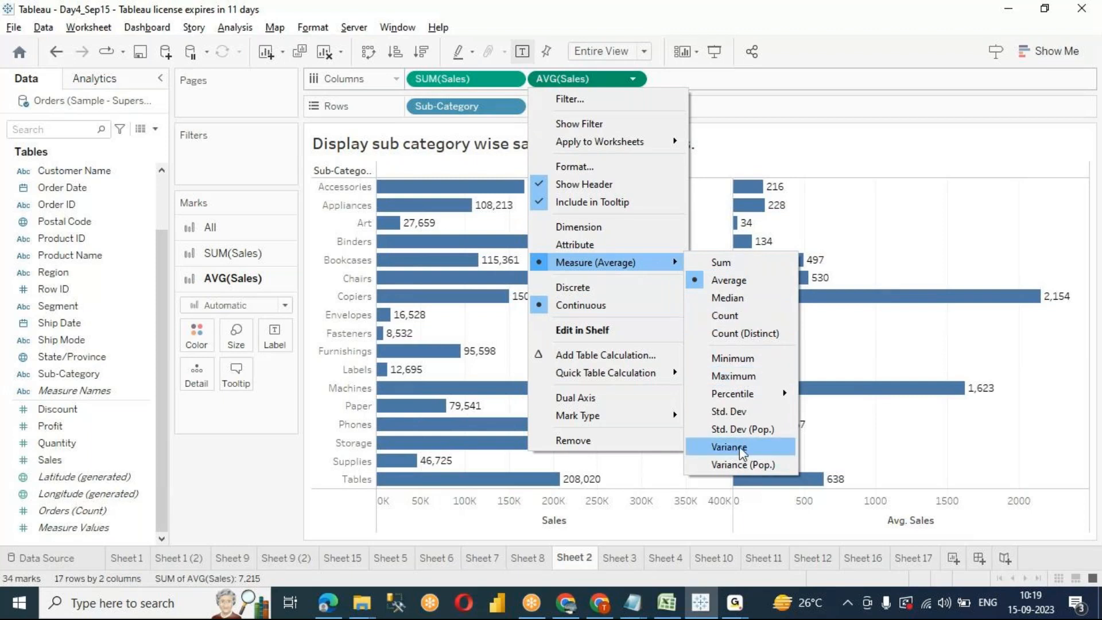
left_click(262, 453)
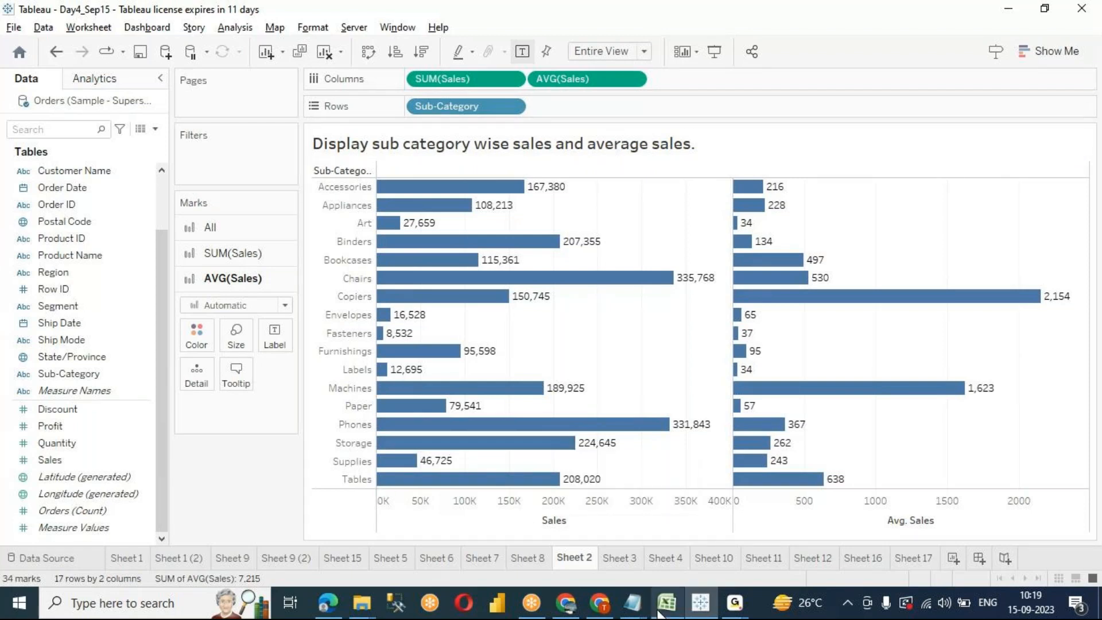
mouse_move(612, 614)
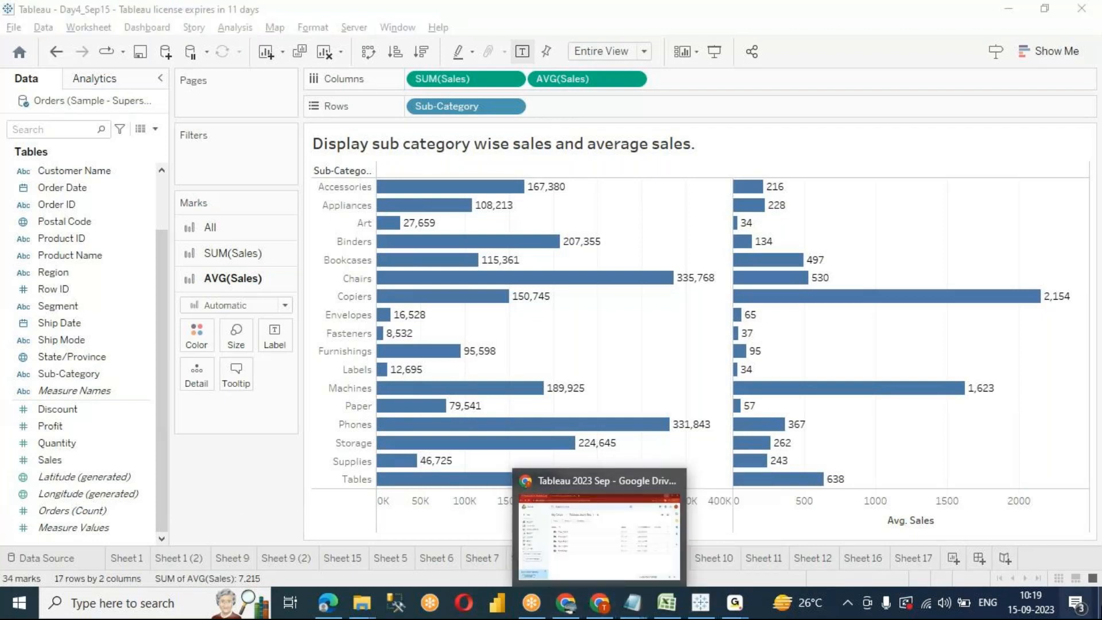
Step: Open Sheet 3, titled "Display sub category wise avg sales and avg profits", and place Sub-Category on Rows
left_click(620, 558)
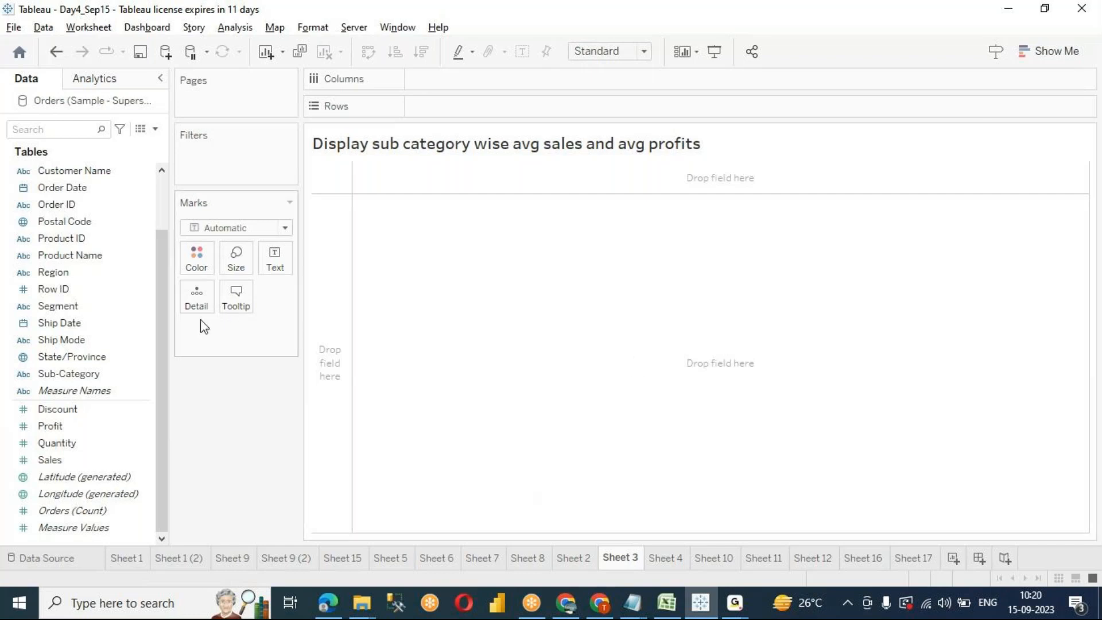
left_click(132, 361)
left_click(88, 375)
mouse_move(86, 375)
left_mouse_down()
mouse_move(357, 208)
mouse_move(437, 137)
mouse_move(471, 80)
mouse_move(470, 109)
left_mouse_up()
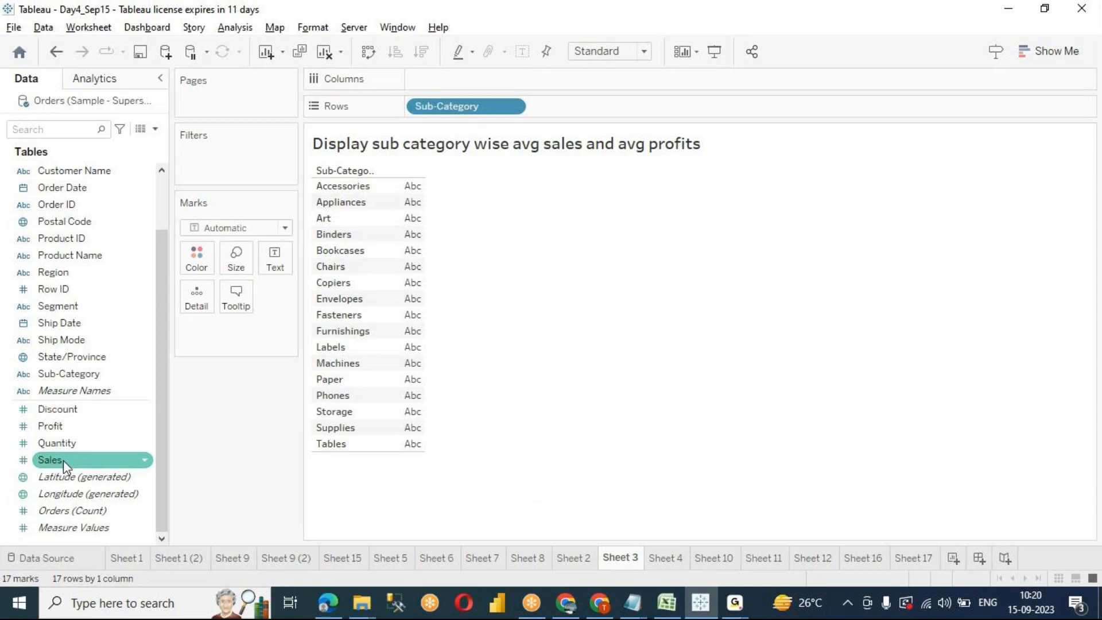
left_click_drag(63, 460, 430, 80)
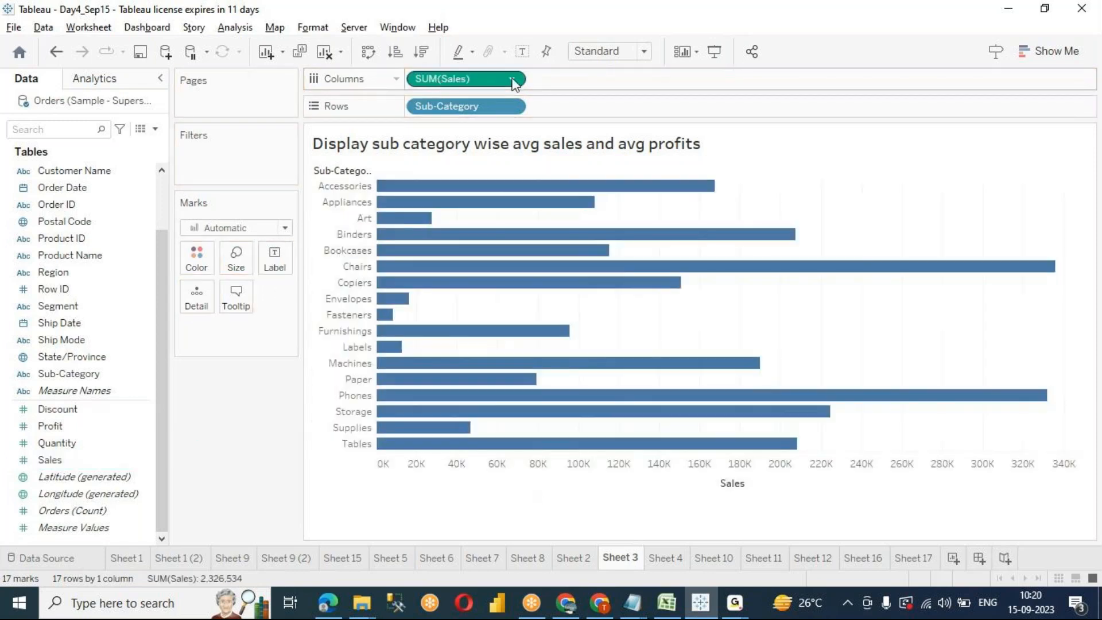
left_click(513, 81)
mouse_move(491, 264)
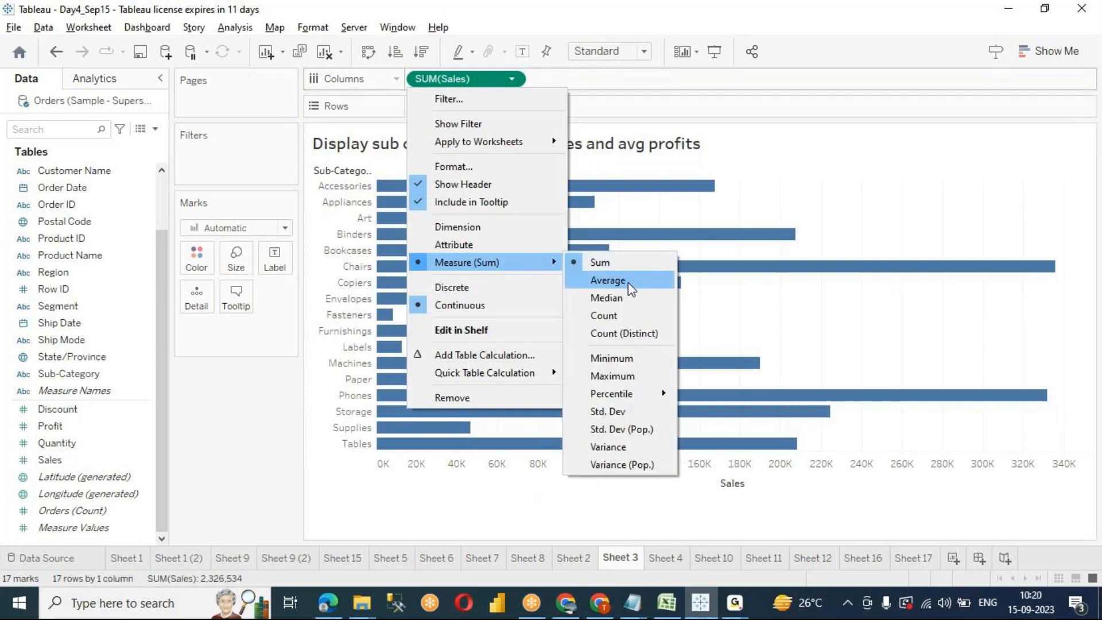
left_click(242, 406)
left_click_drag(439, 80, 266, 444)
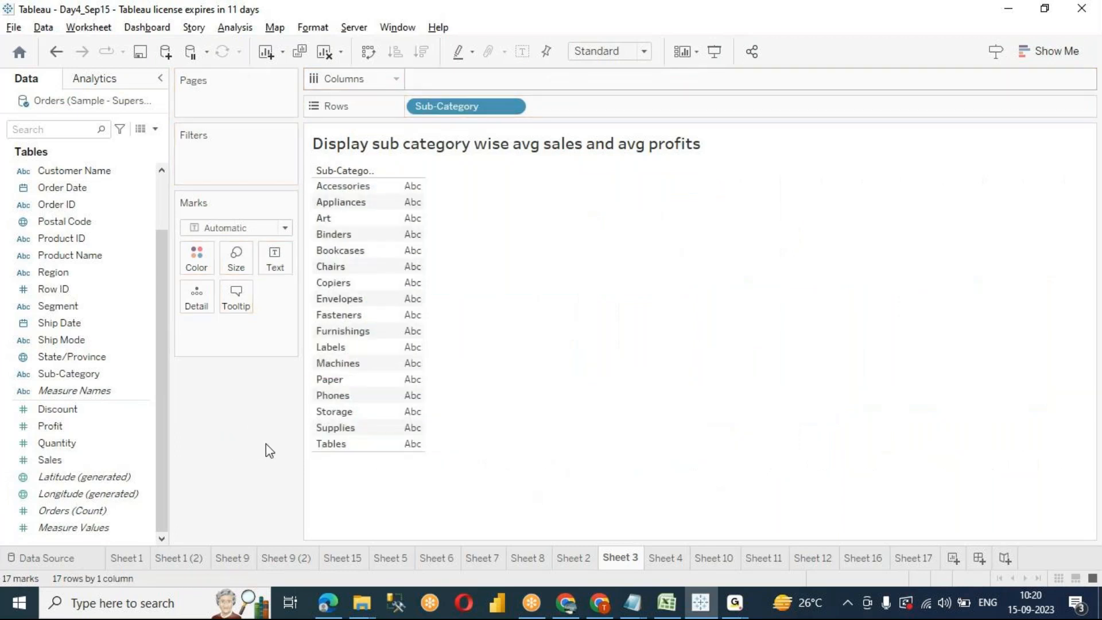
Step: Add Sales to Columns directly as AVG(Sales) and show the mark labels on the bars
left_click(56, 460)
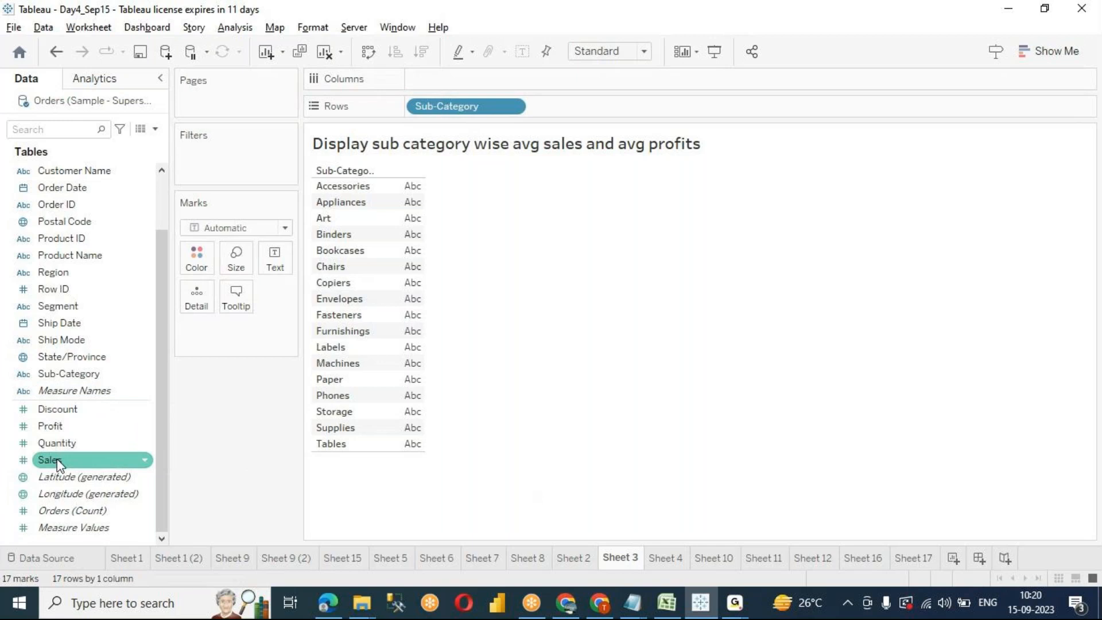
left_click_drag(58, 462, 425, 79)
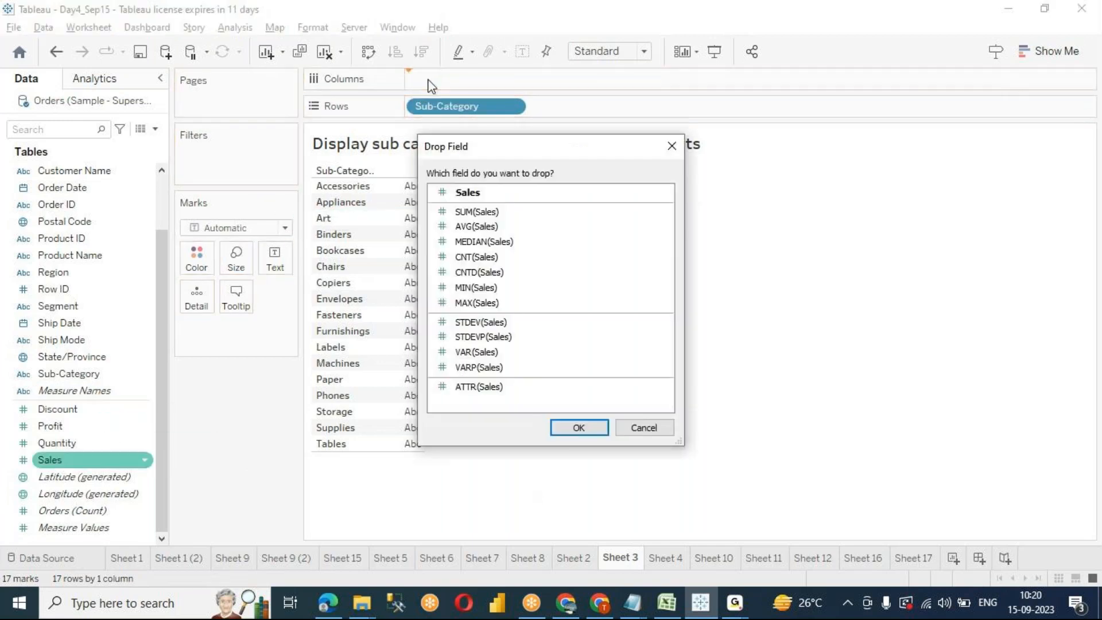
left_click_drag(544, 157, 535, 223)
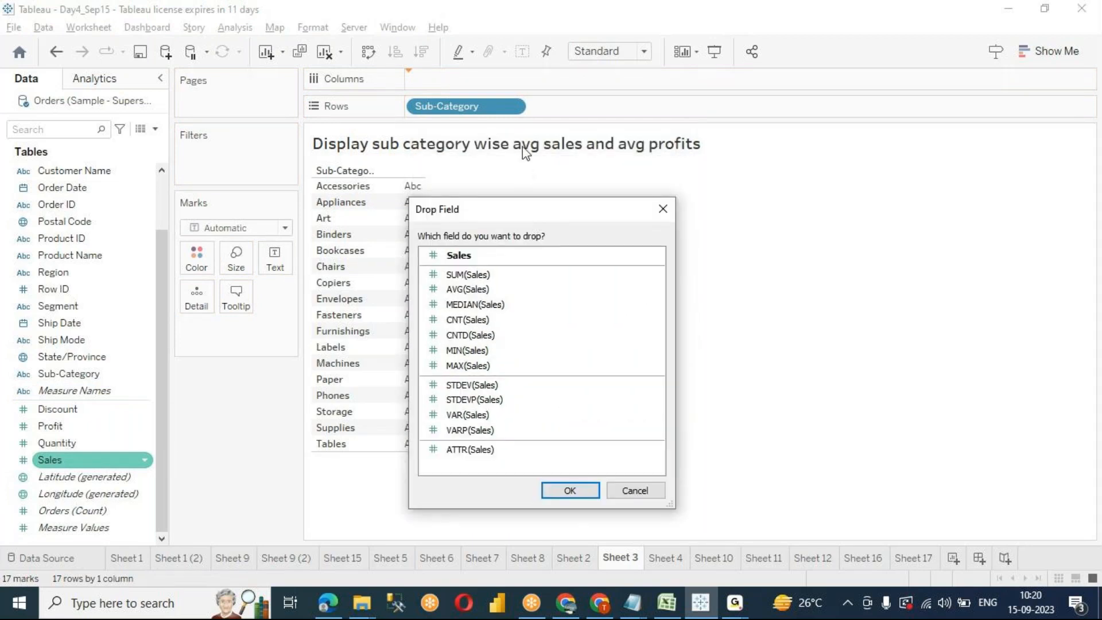
left_click(467, 290)
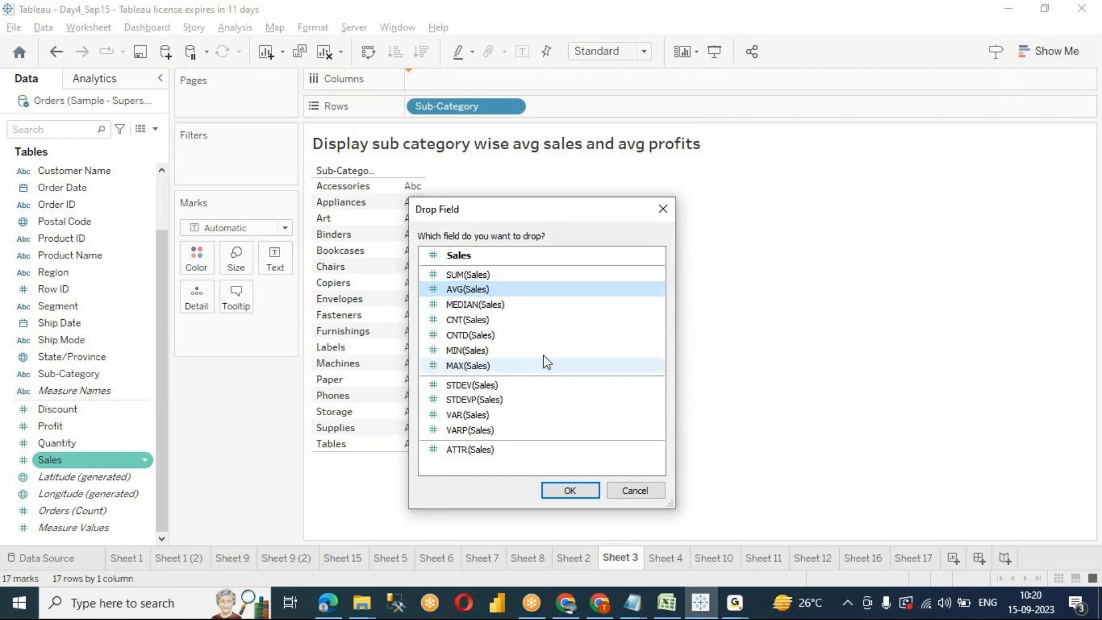
left_click(568, 492)
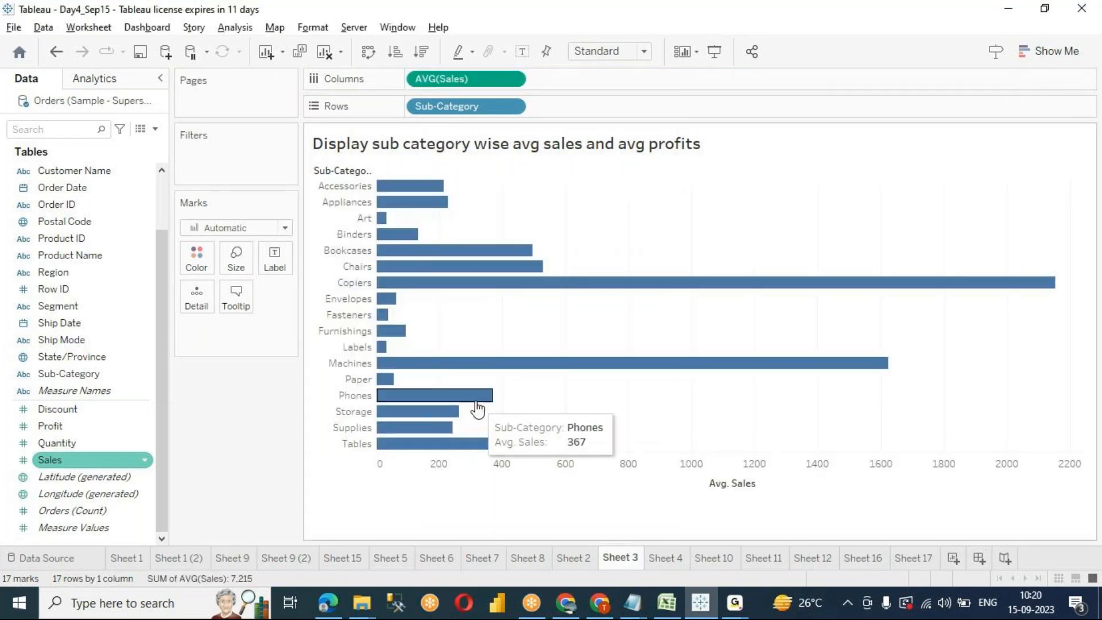
left_click(522, 52)
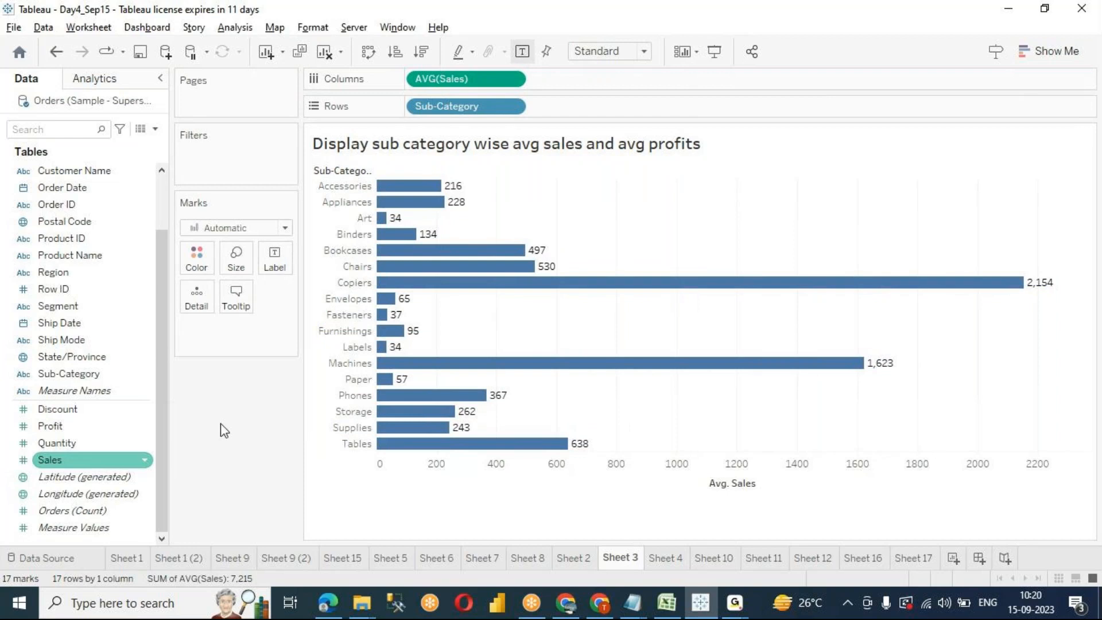
Step: Add Profit to Columns after the average sales, choosing AVG(Profit) as its aggregation
left_click(78, 374)
left_click(50, 430)
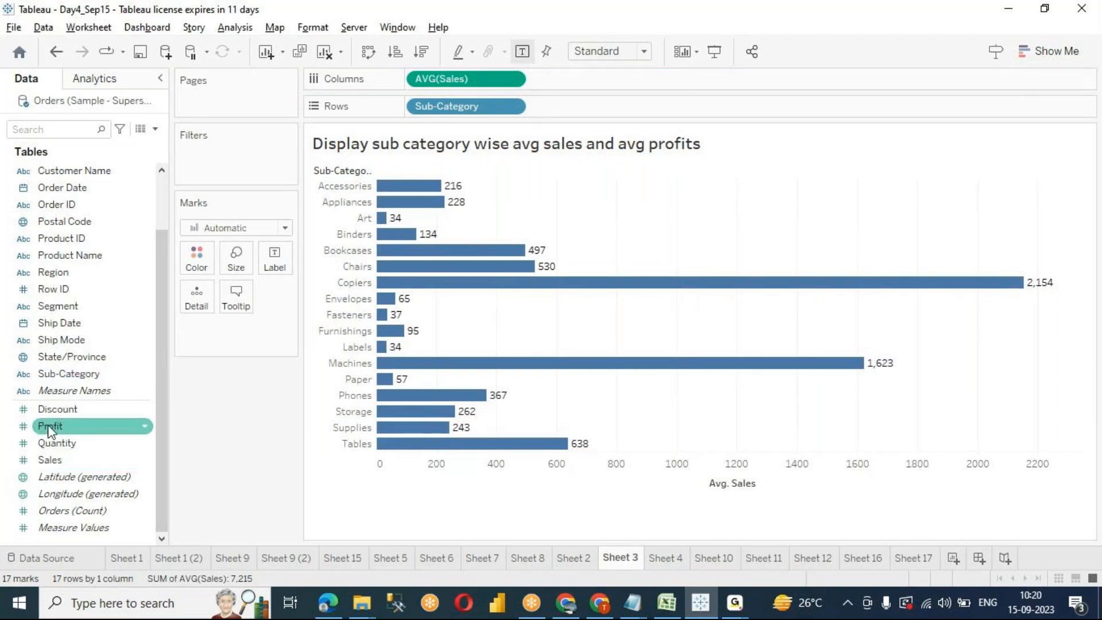
left_click_drag(51, 431, 556, 81)
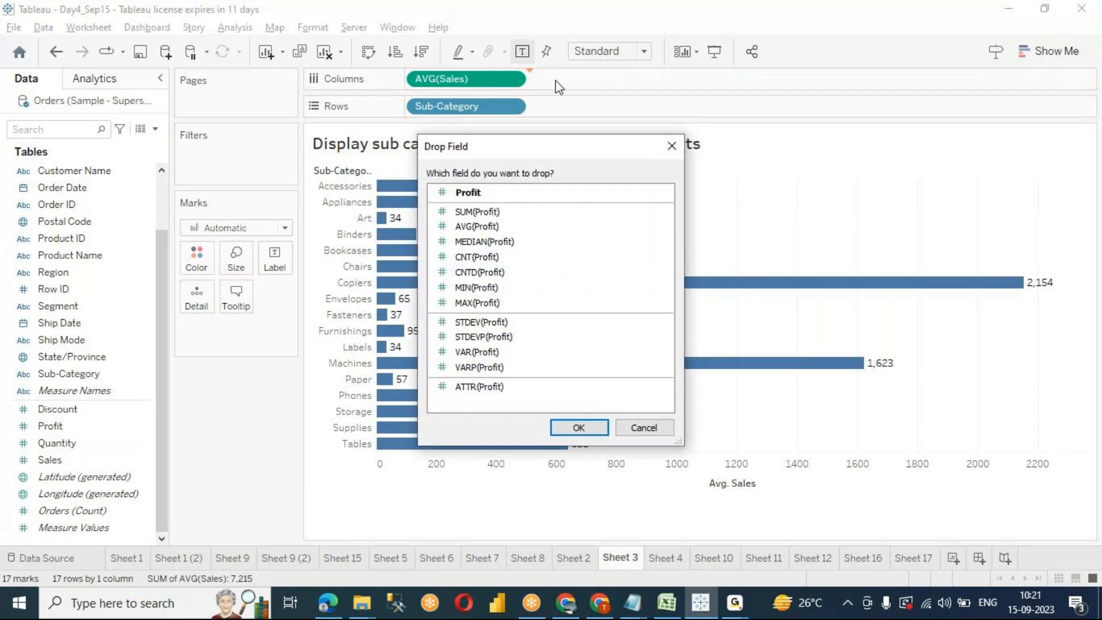
left_click_drag(514, 147, 434, 235)
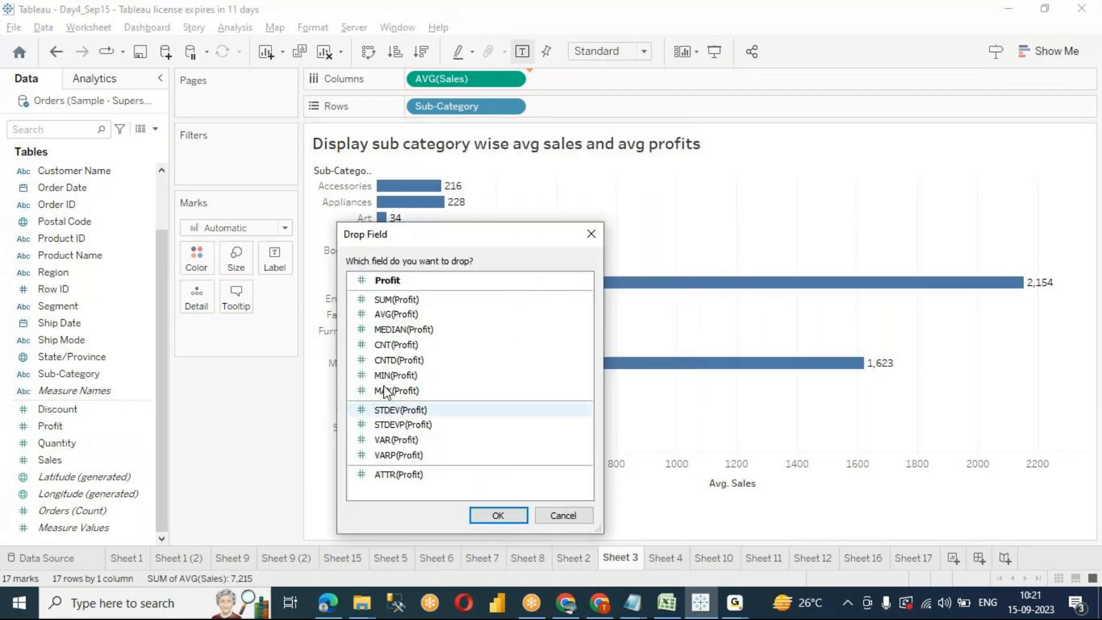
left_click(402, 314)
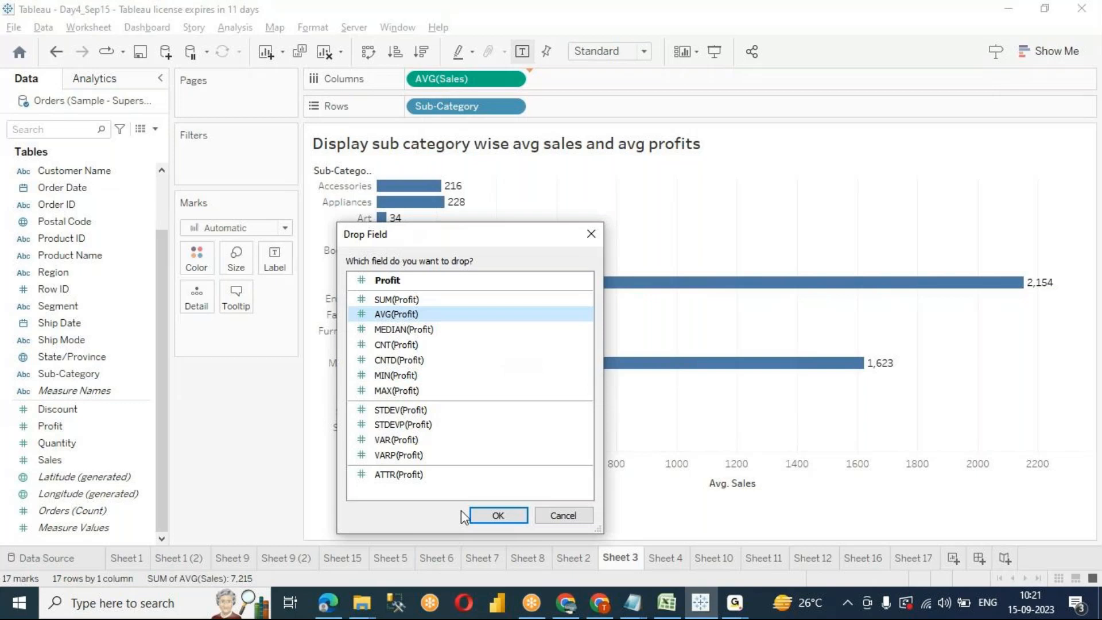
left_click(497, 516)
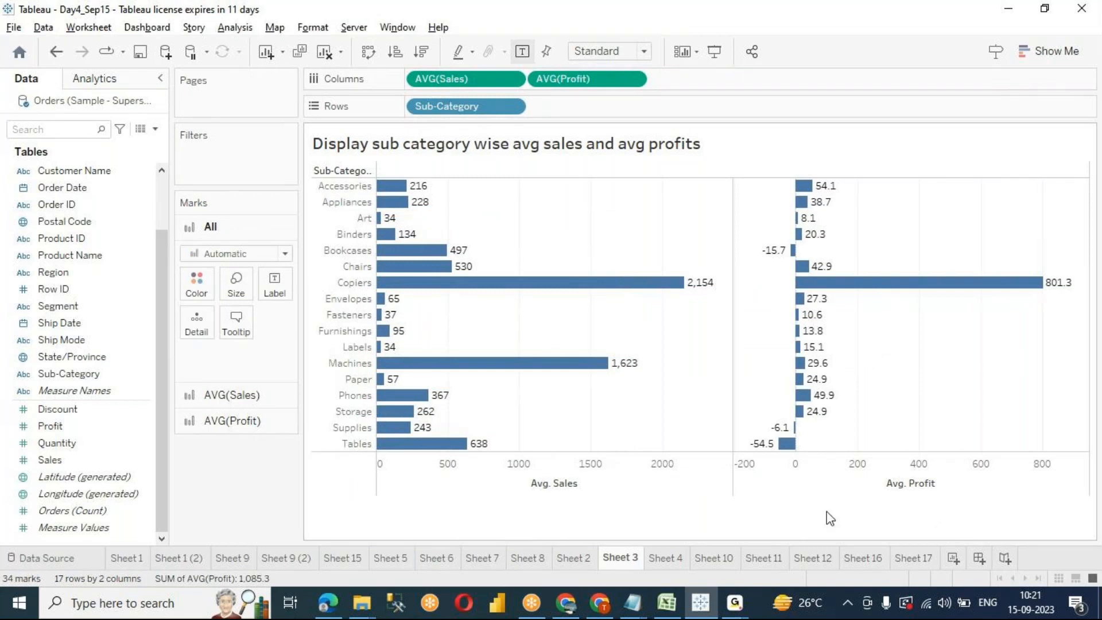
Step: Fit the chart to the entire view and sort the sub-categories by average sales in descending order
left_click(610, 51)
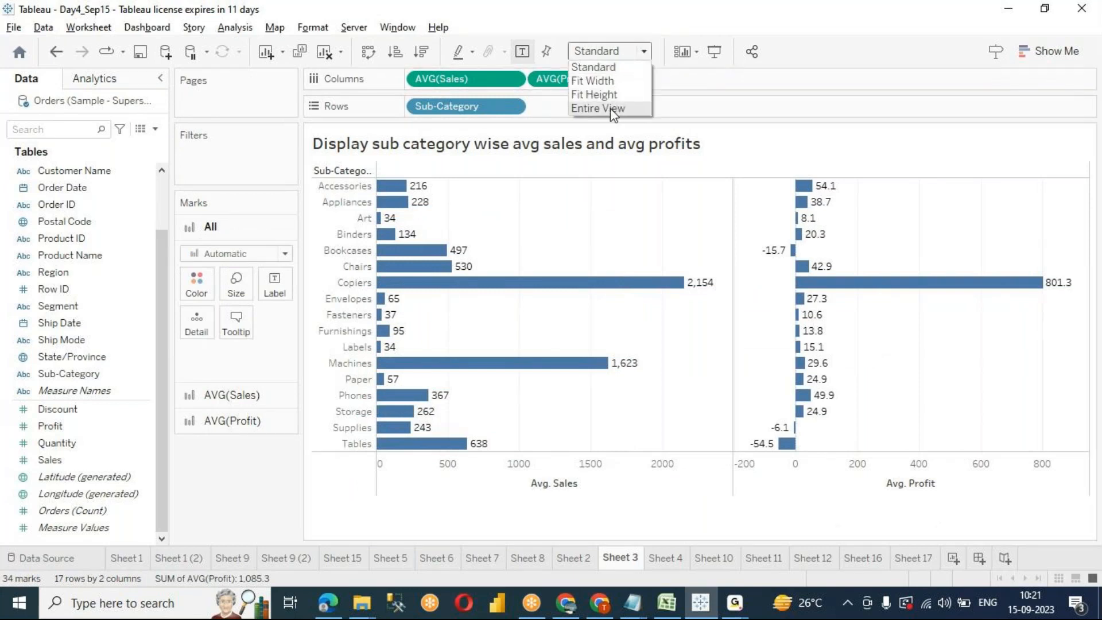
left_click(611, 108)
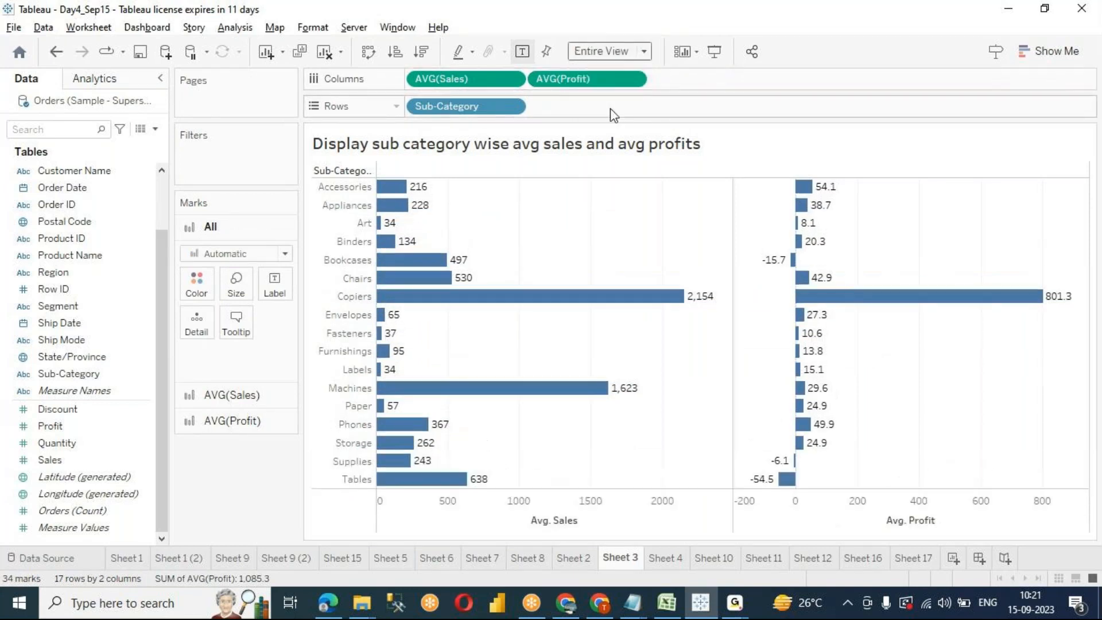
mouse_move(414, 278)
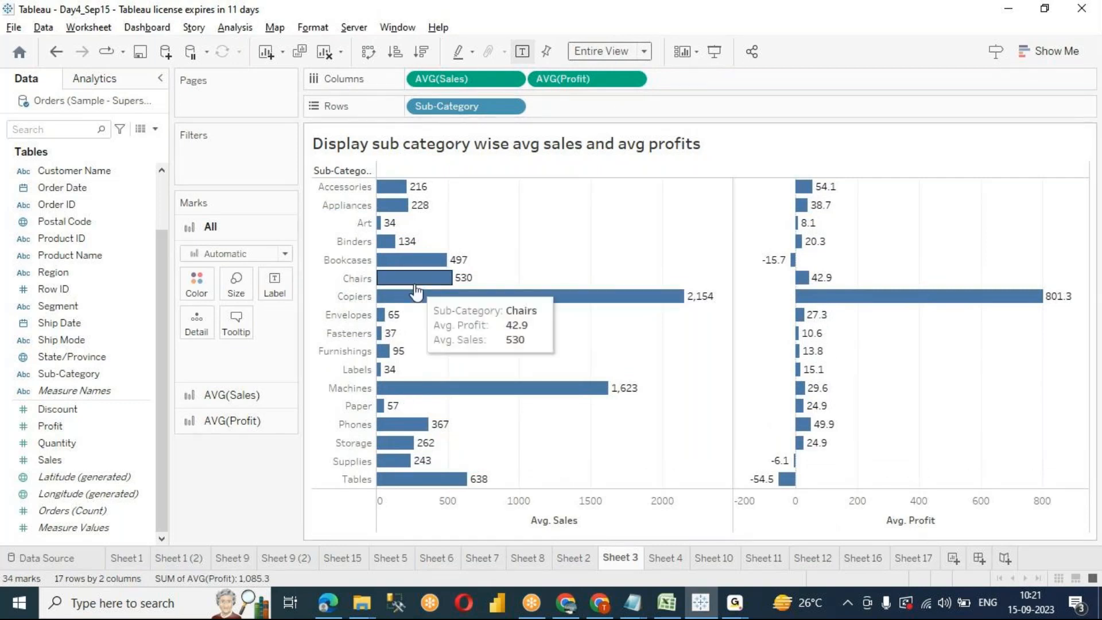
mouse_move(447, 388)
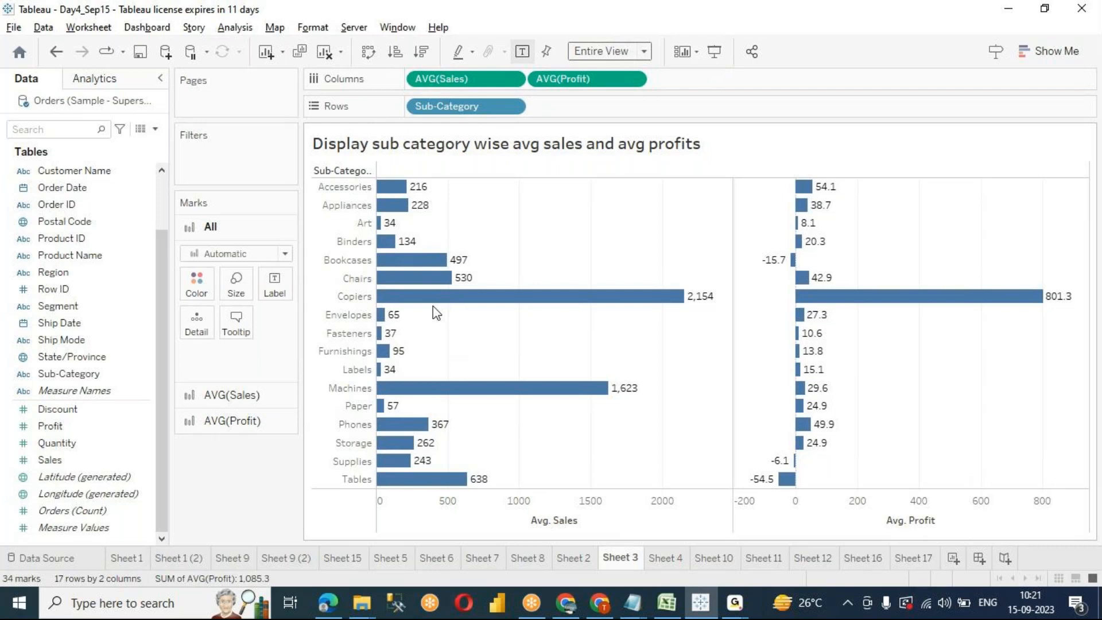
left_click(423, 52)
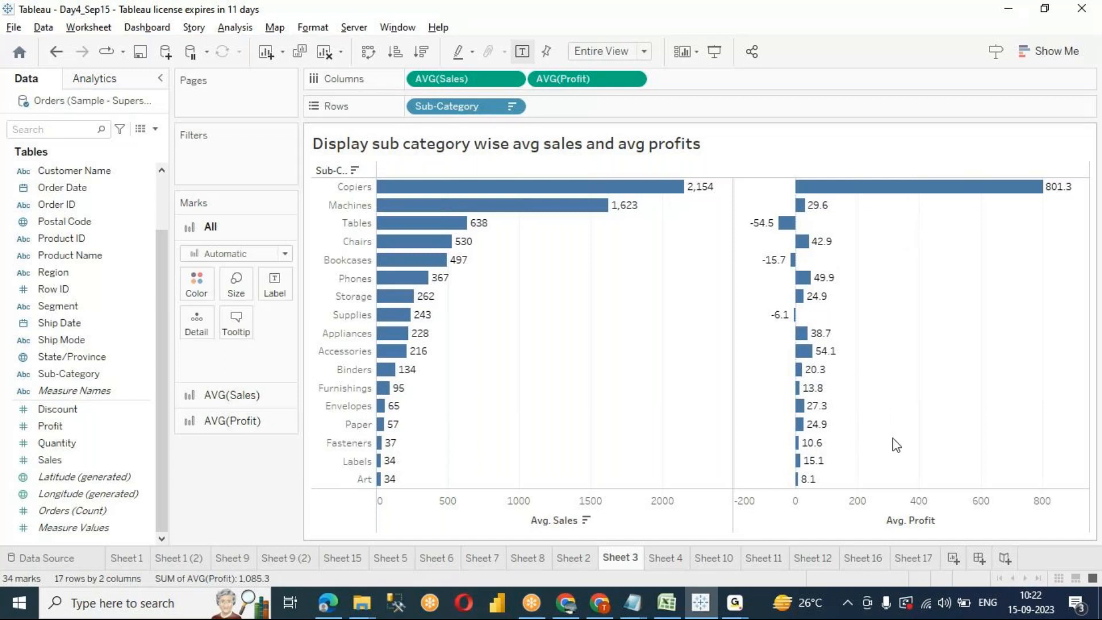
Step: Add a second line to the sheet title reading "--Sort profits / sales in desc | asc order"
left_click(726, 151)
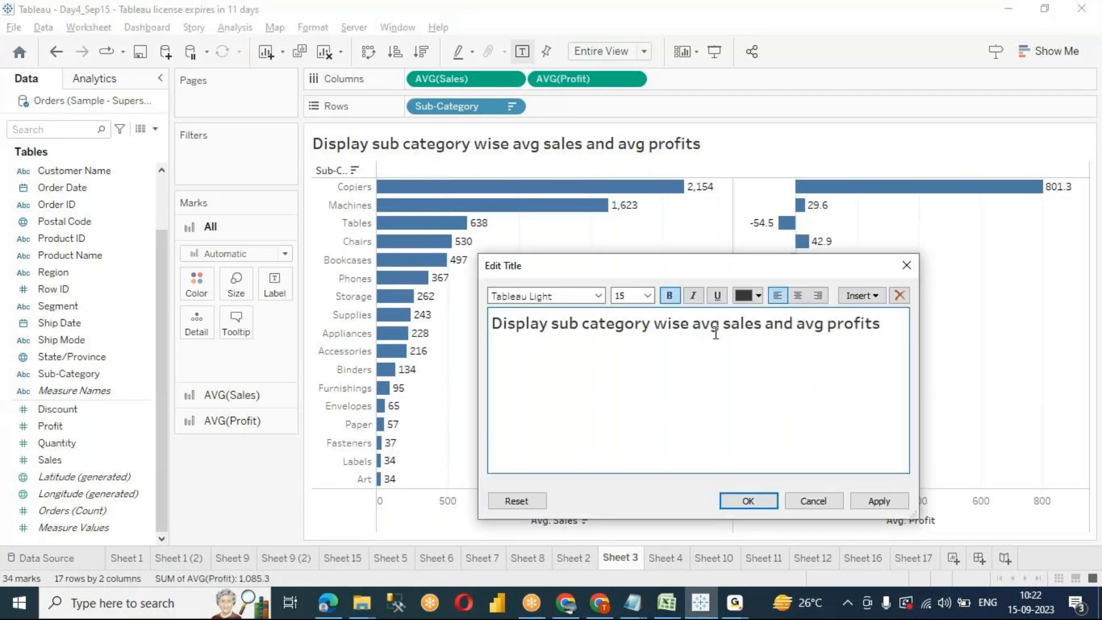
left_click(895, 330)
key("Return")
type("--S")
key("BackSpace")
type("profits / sales in de")
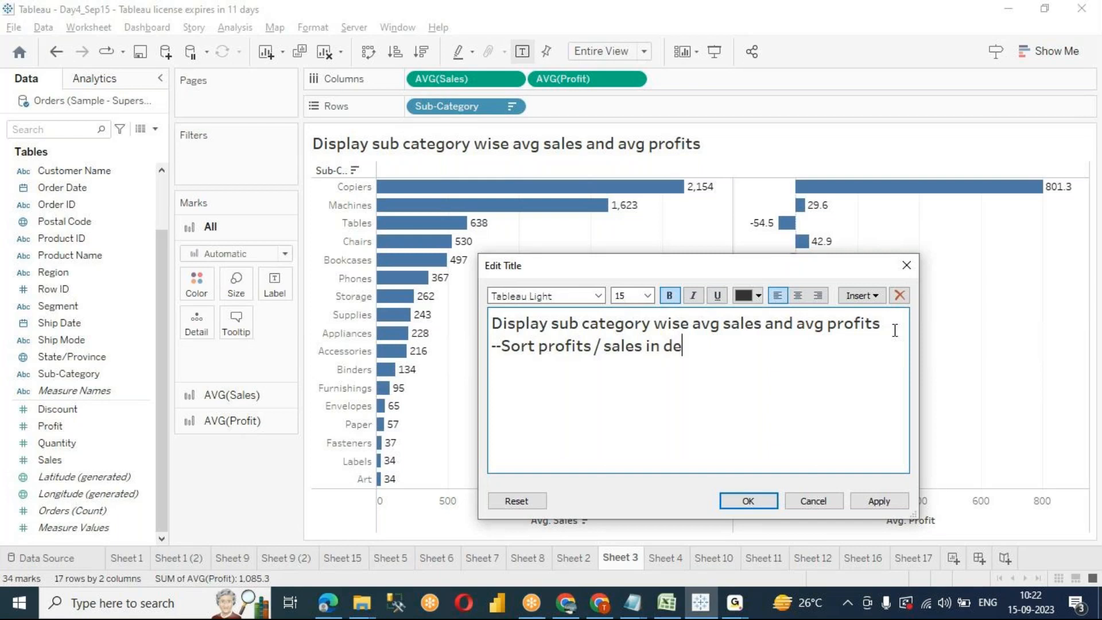
type("sc | asc order")
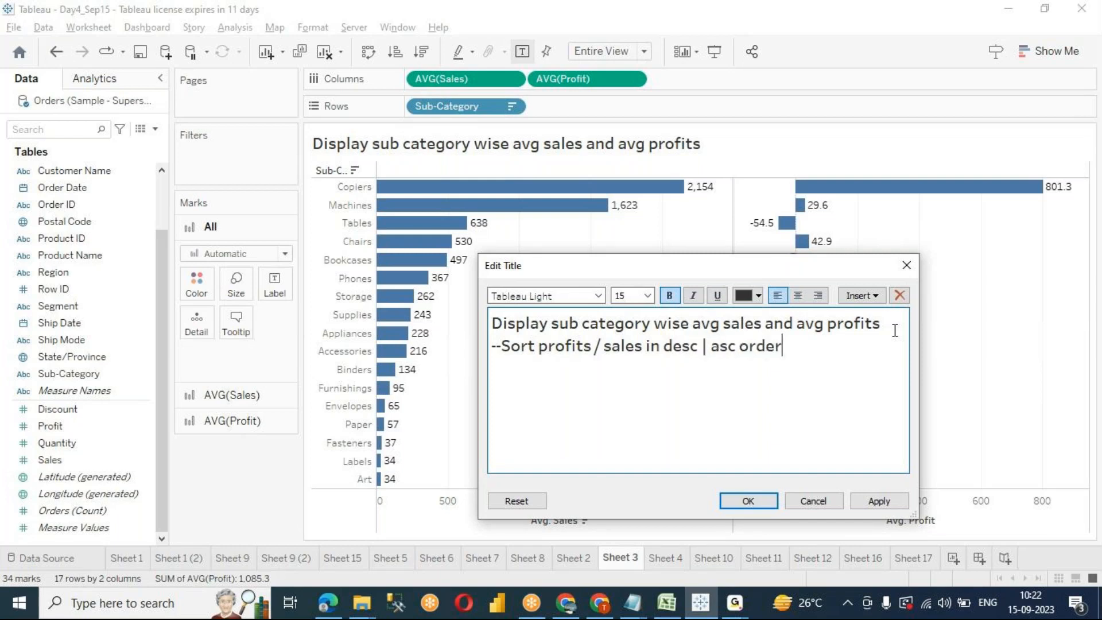
left_click(894, 504)
left_click(750, 501)
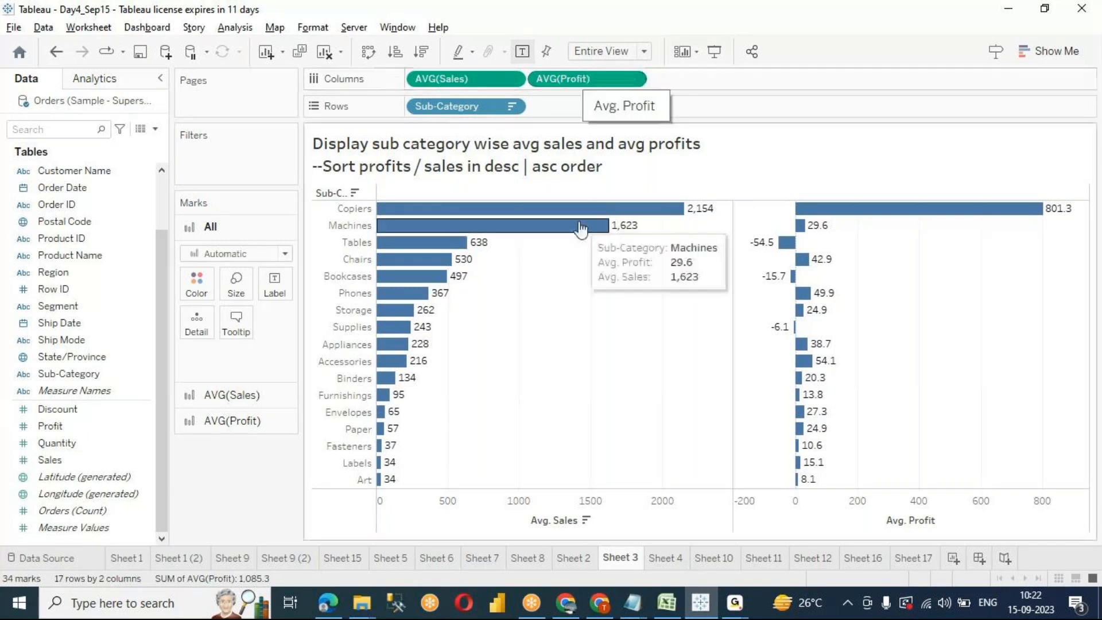
Step: Sort the sub-categories by average profit in descending order
left_click(591, 83)
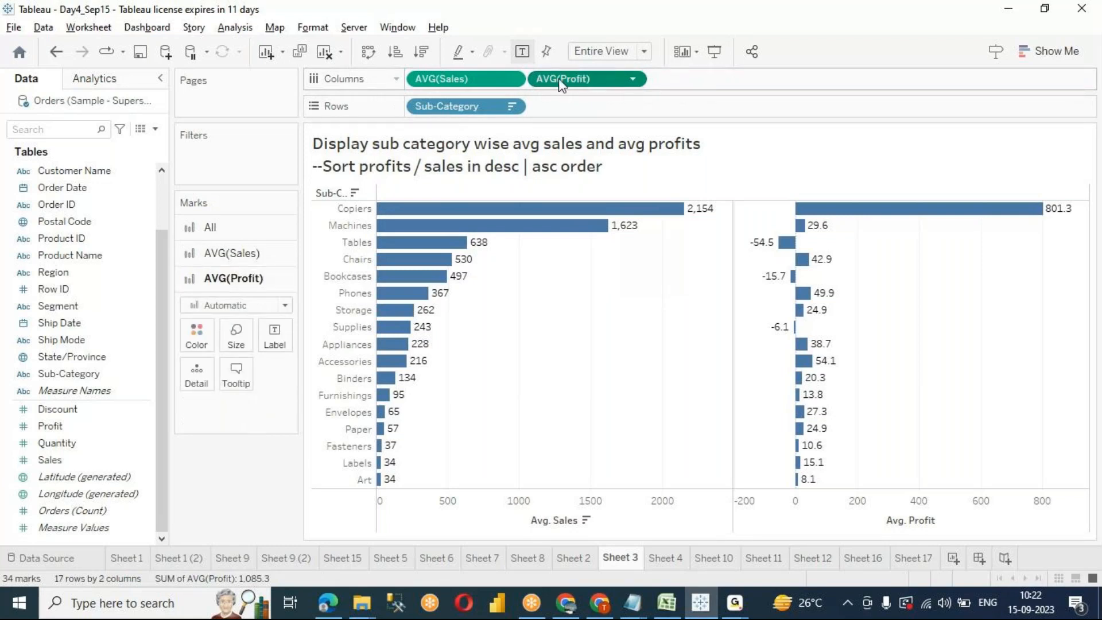
left_click(422, 53)
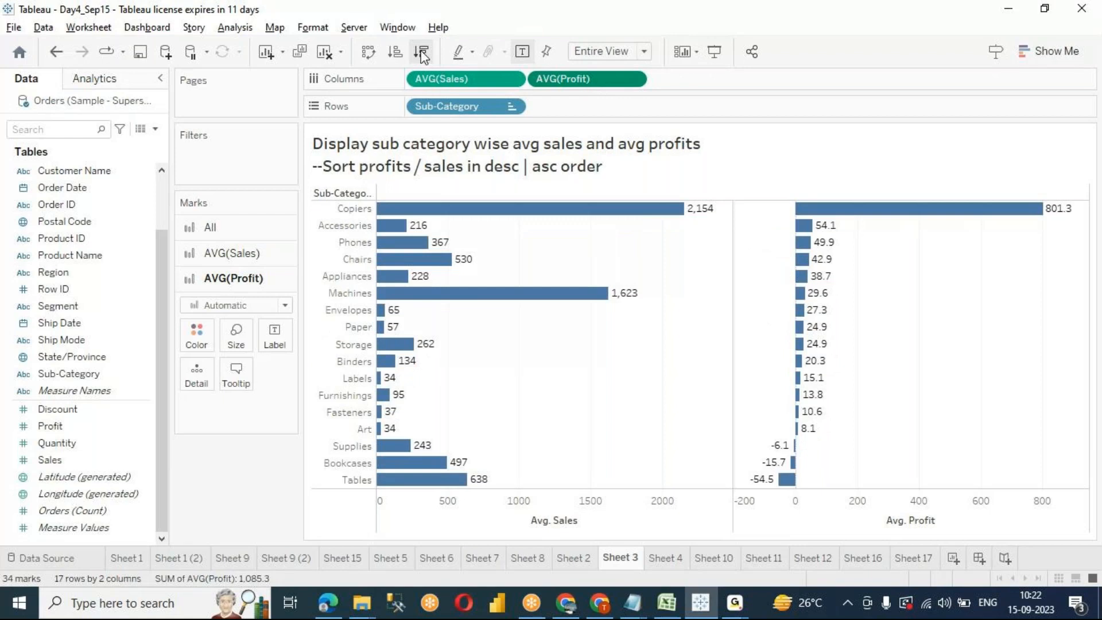
Step: Sort the sub-categories by average profit in ascending order, followed by average sales in descending order
mouse_move(807, 227)
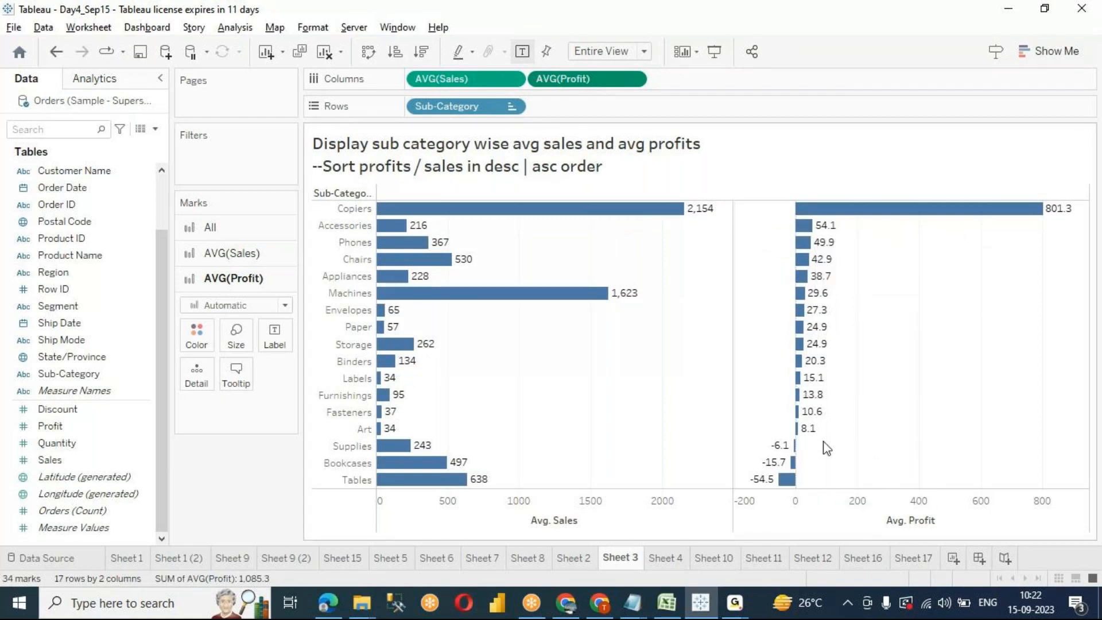
left_click(395, 53)
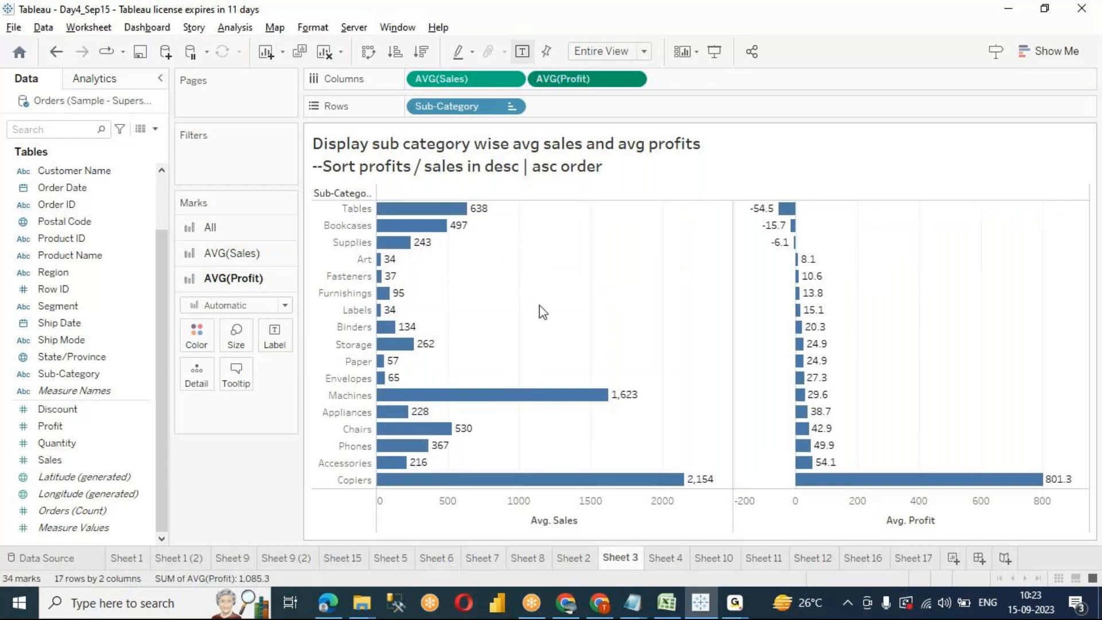
left_click(464, 85)
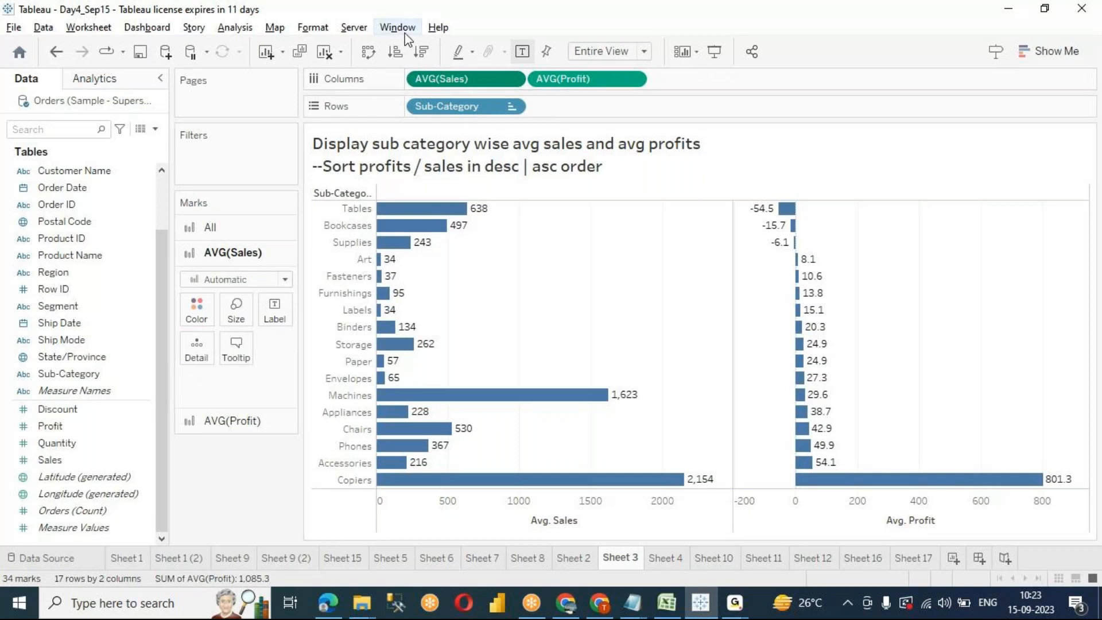
left_click(422, 51)
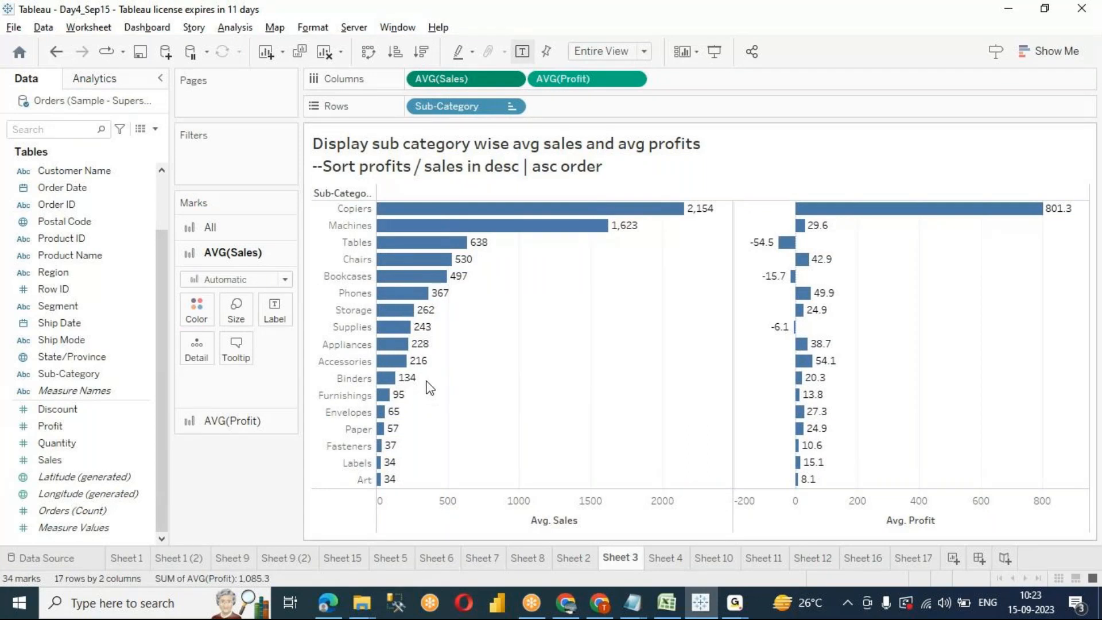
Step: Sort the sub-categories from the Avg. Sales axis, switching from descending to ascending order
mouse_move(514, 528)
left_click(593, 522)
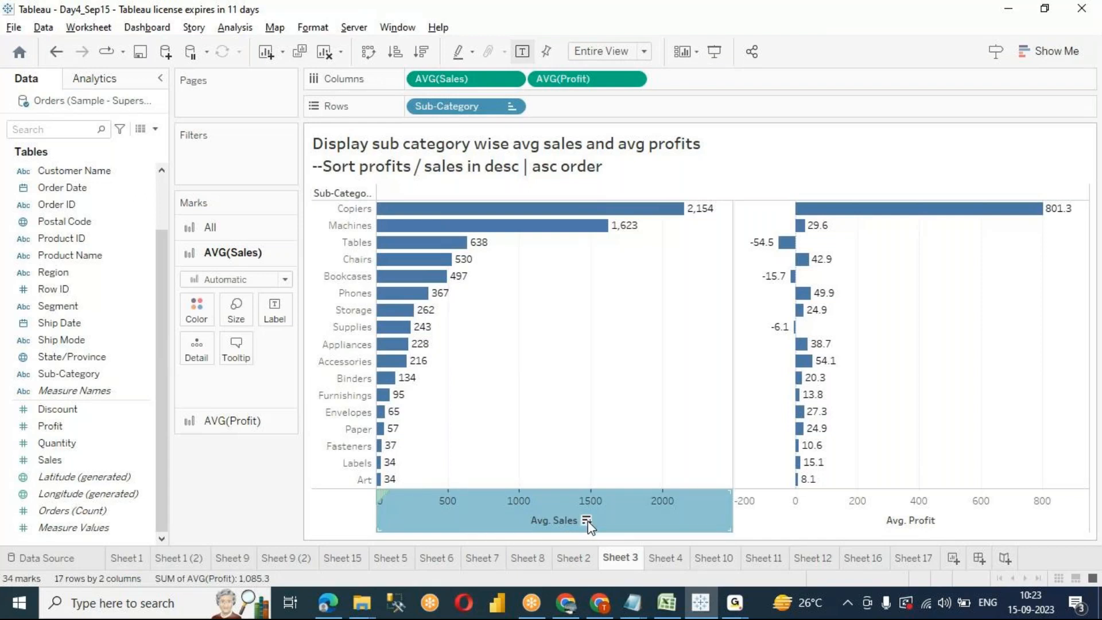
left_click(586, 521)
left_click(588, 523)
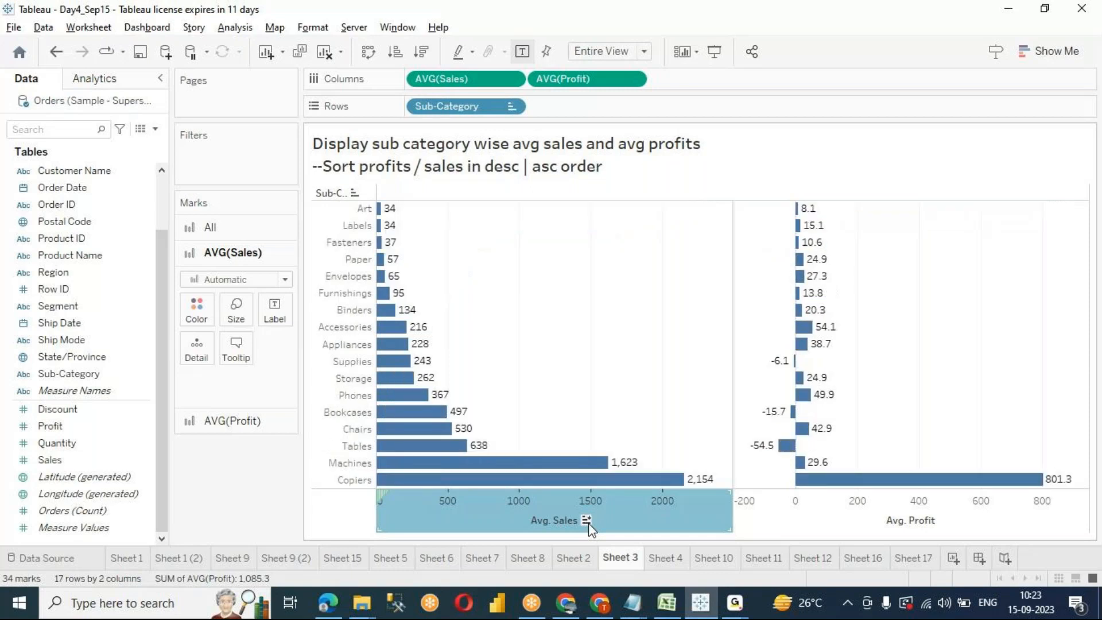
Step: Cycle the sort on the Avg. Profit axis through descending and ascending order until the sort is cleared
left_click(842, 517)
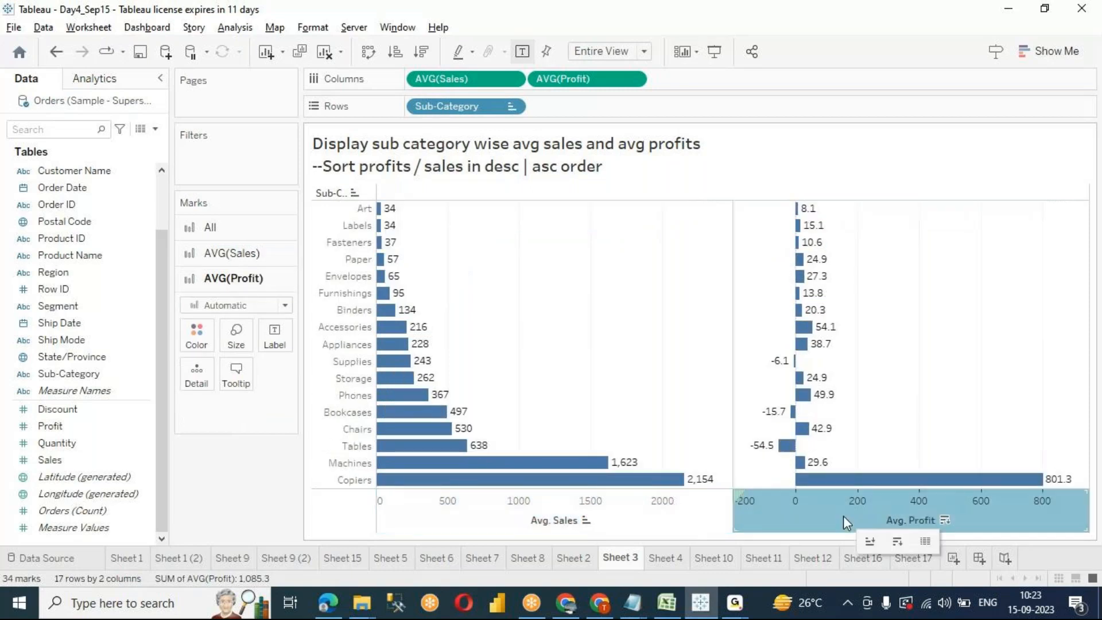
left_click(945, 522)
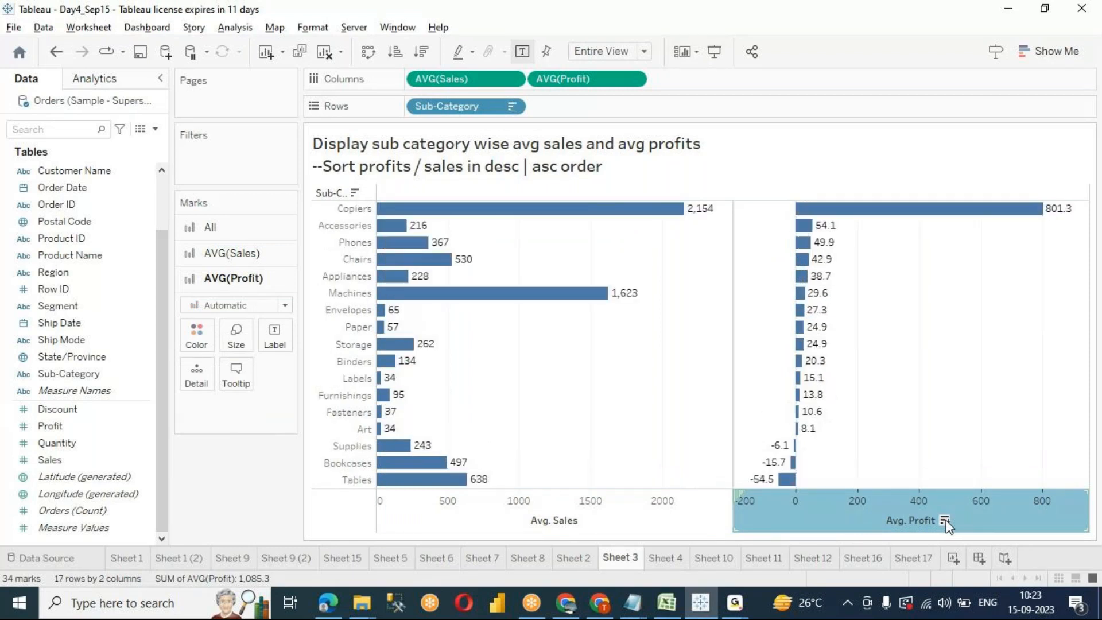
left_click(945, 521)
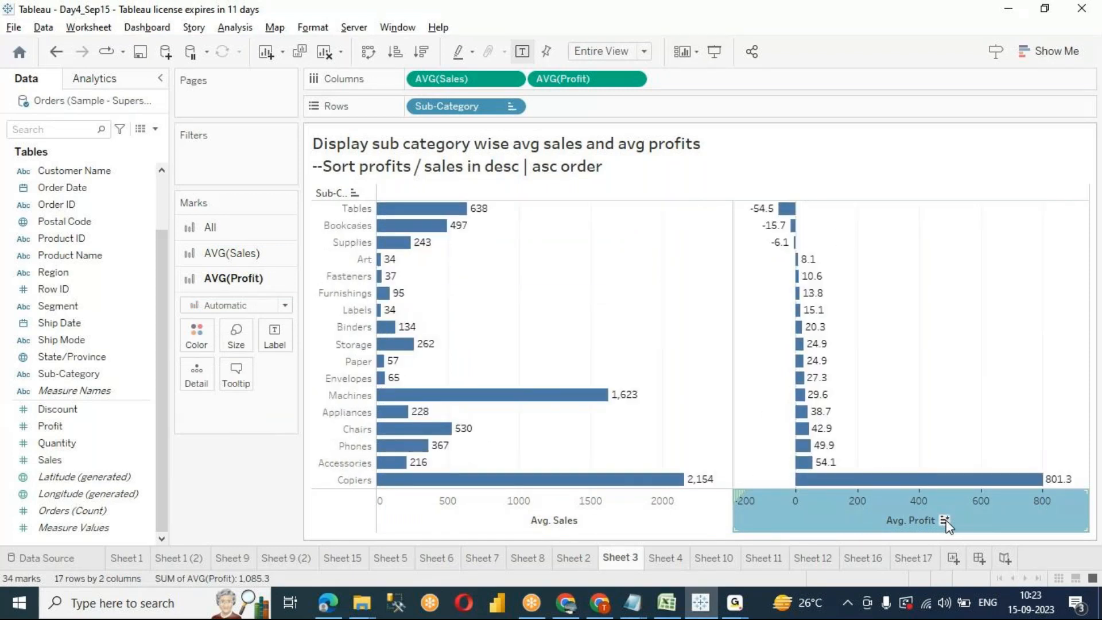
left_click(945, 522)
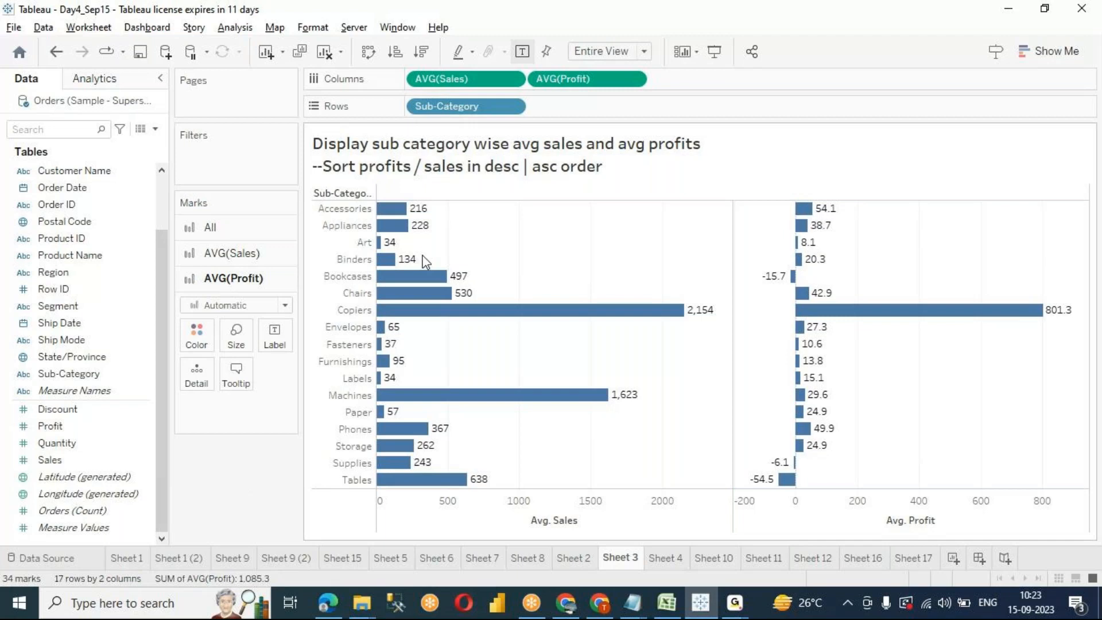
Step: Open the sort settings for Sub-Category on Rows and sort it by Field in ascending order
left_click(512, 107)
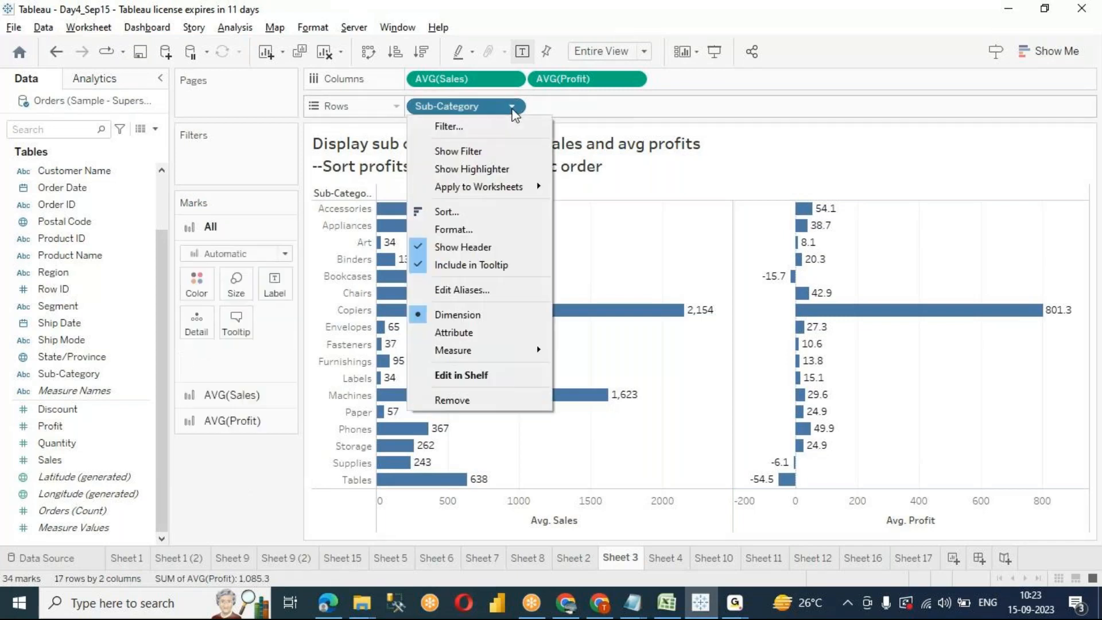
left_click(448, 213)
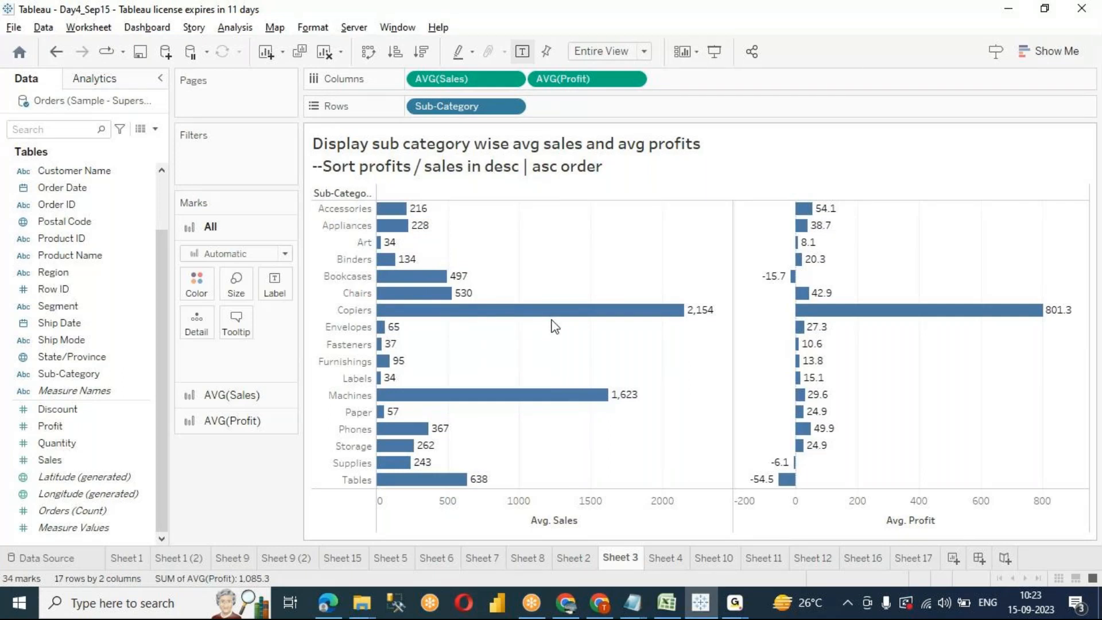
left_click_drag(542, 189, 724, 216)
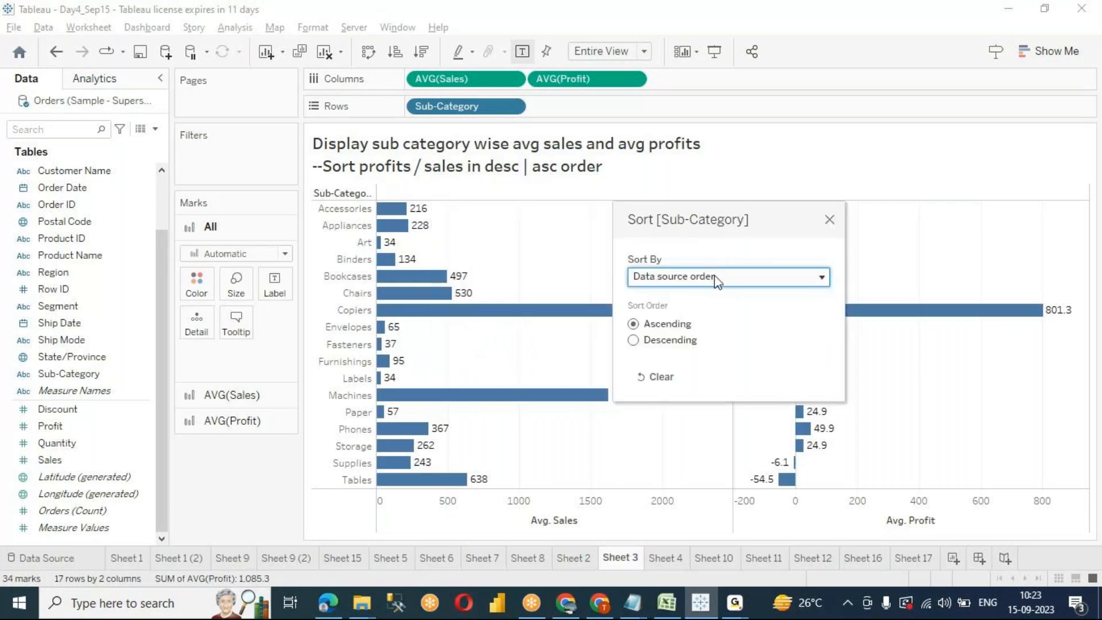
left_click(717, 280)
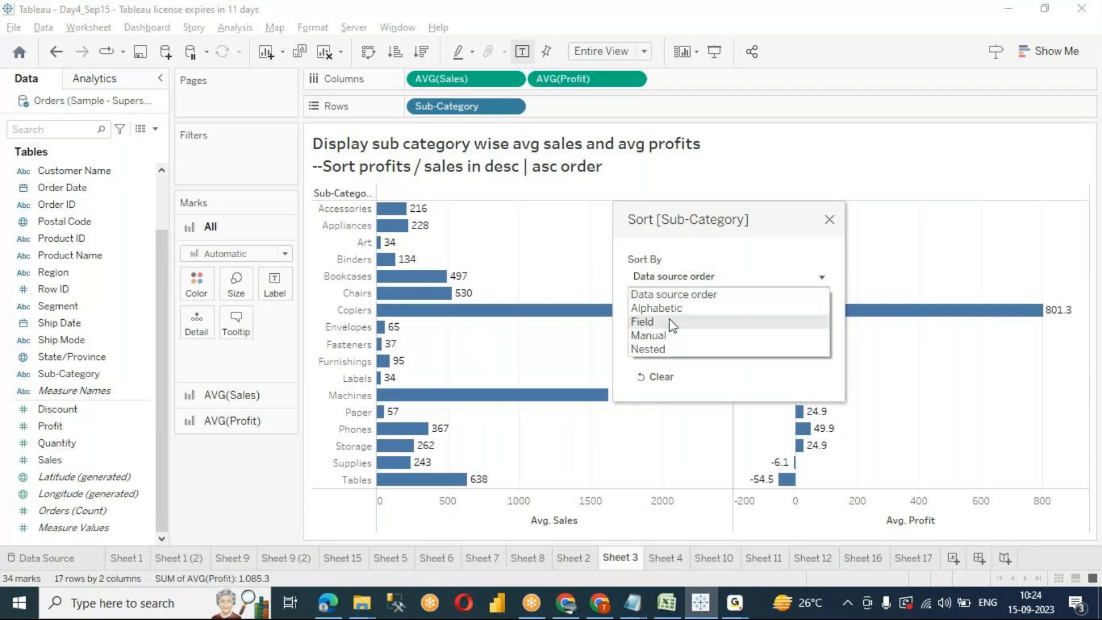
left_click(645, 322)
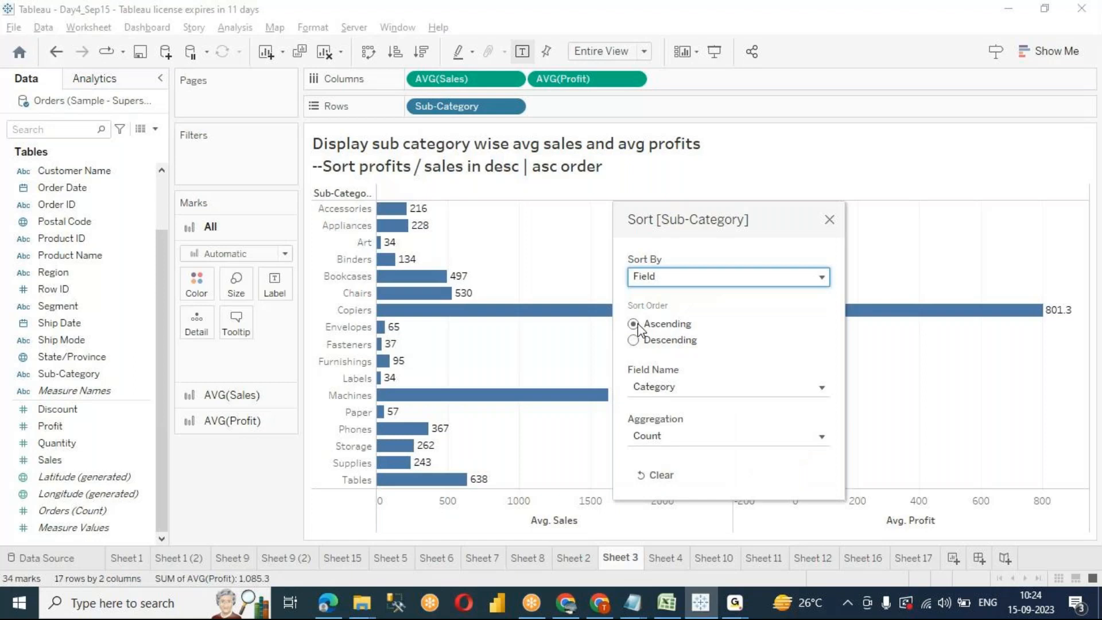
left_click(634, 325)
left_click(654, 387)
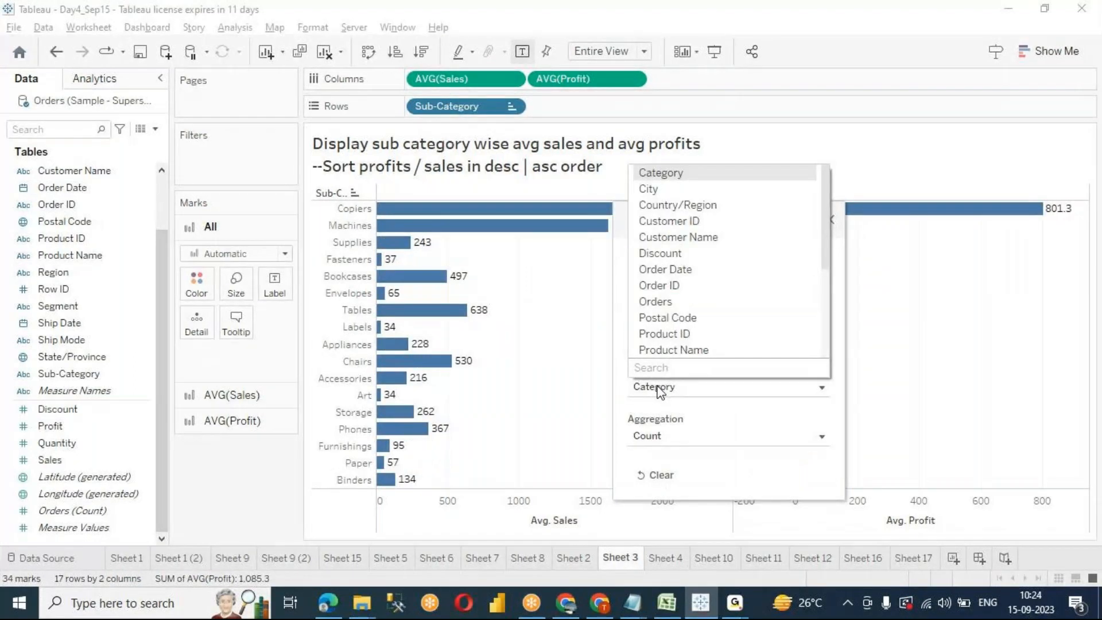
scroll(746, 264, "down", 3)
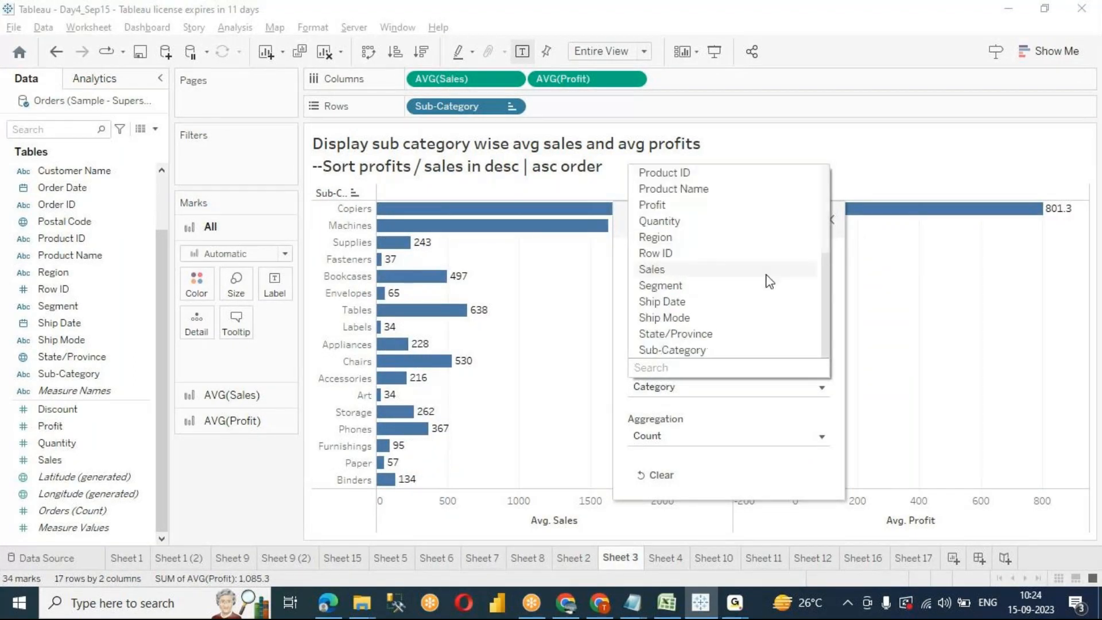
left_click(756, 418)
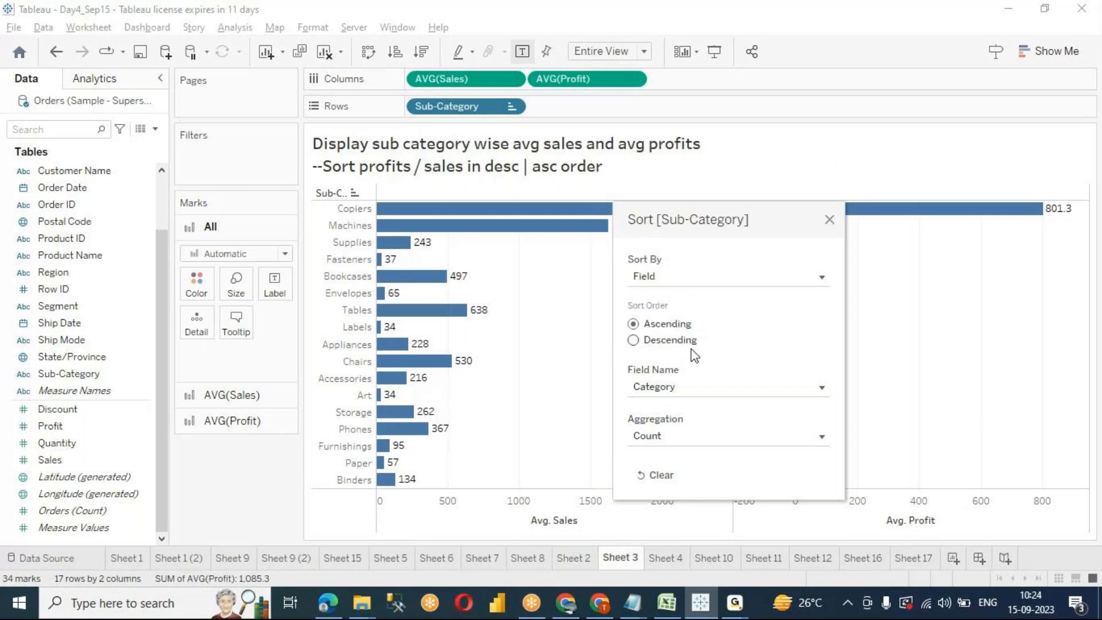
Step: Set the sort field to Sales with Average aggregation, try both sort orders and leave it on Descending
left_click(690, 271)
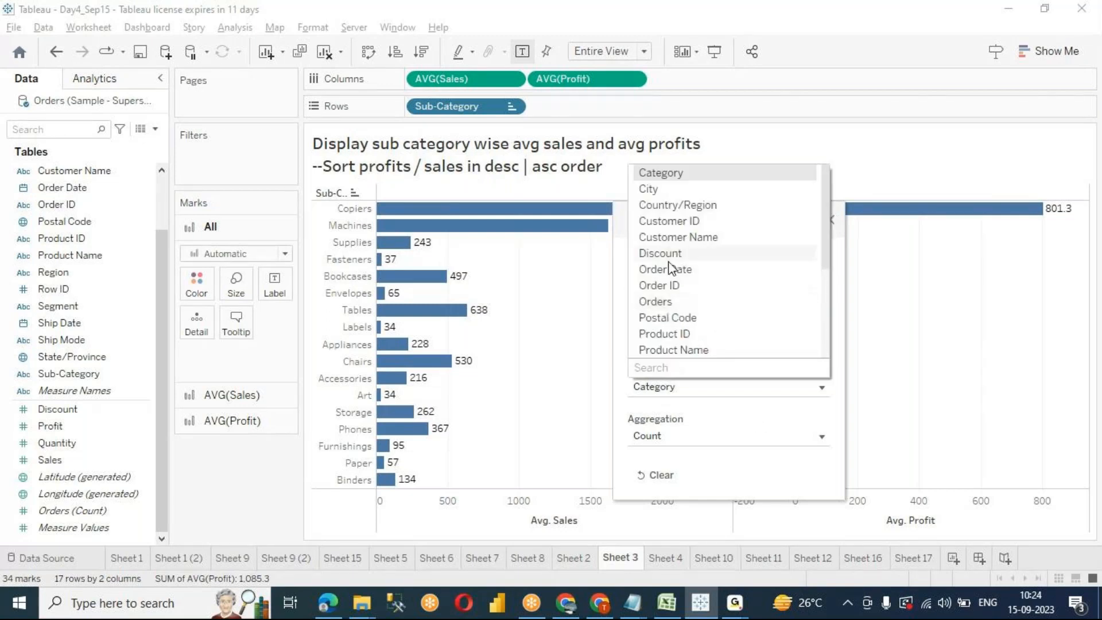
scroll(685, 325, "down", 2)
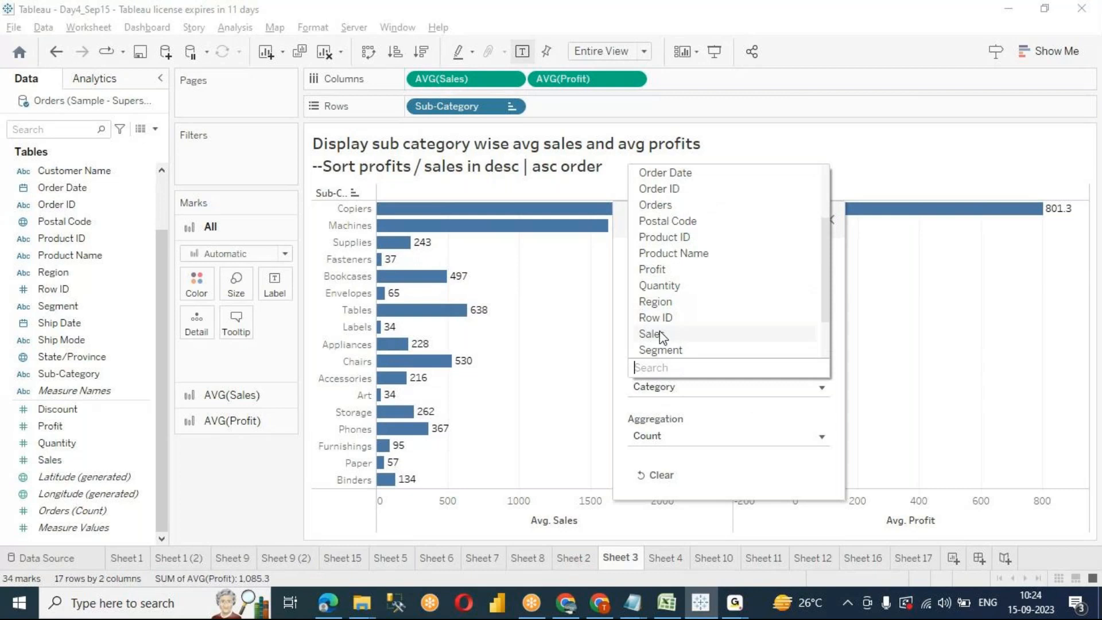
left_click(683, 332)
left_click(666, 437)
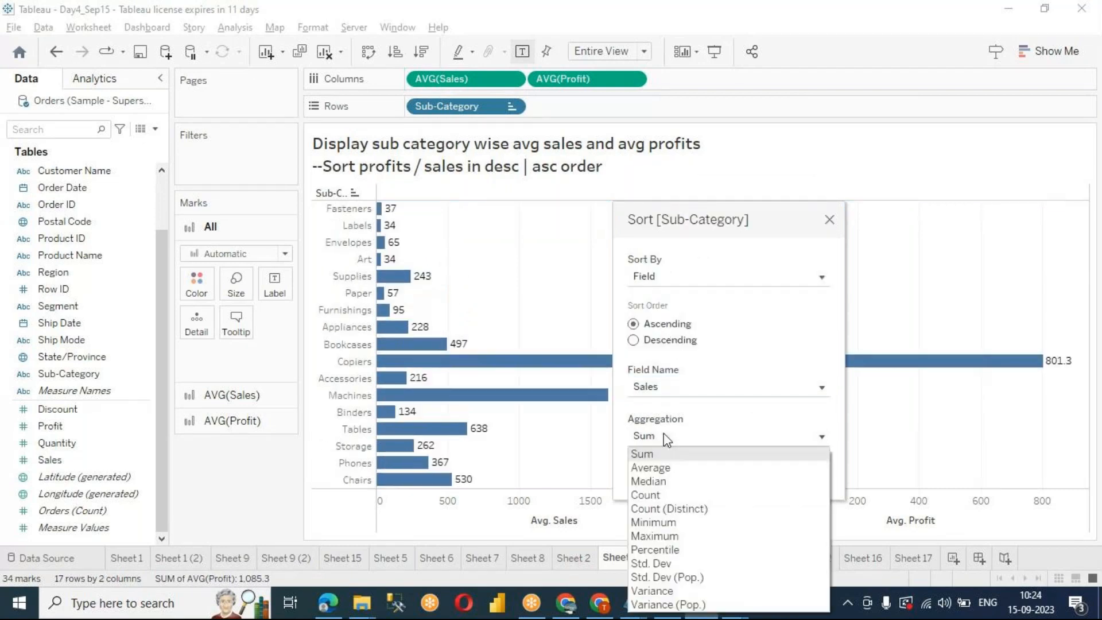
left_click(651, 467)
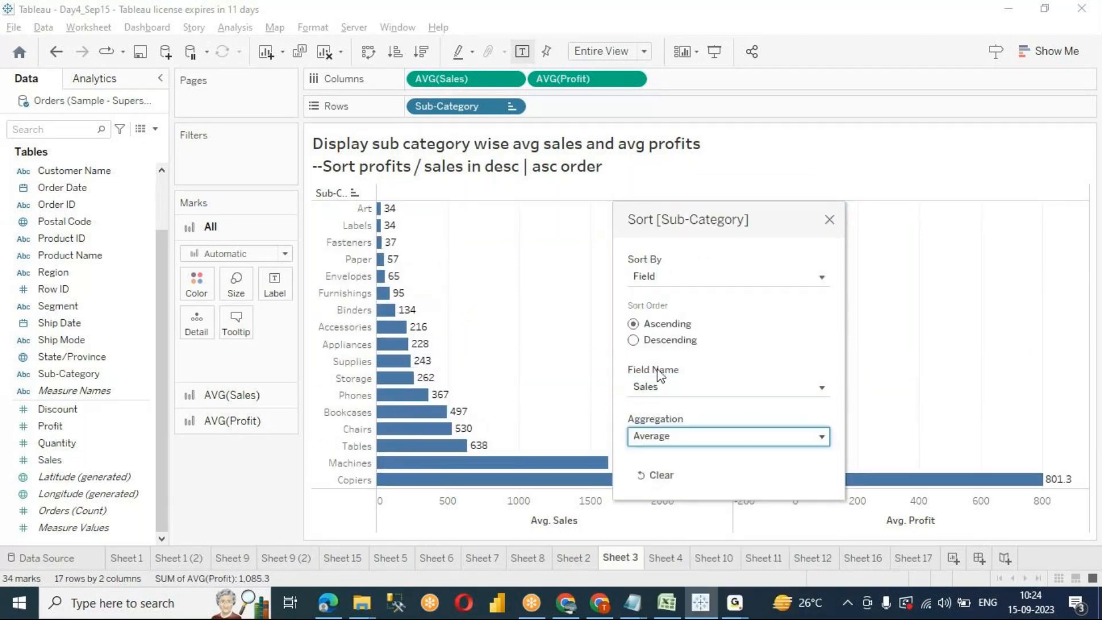
left_click(666, 342)
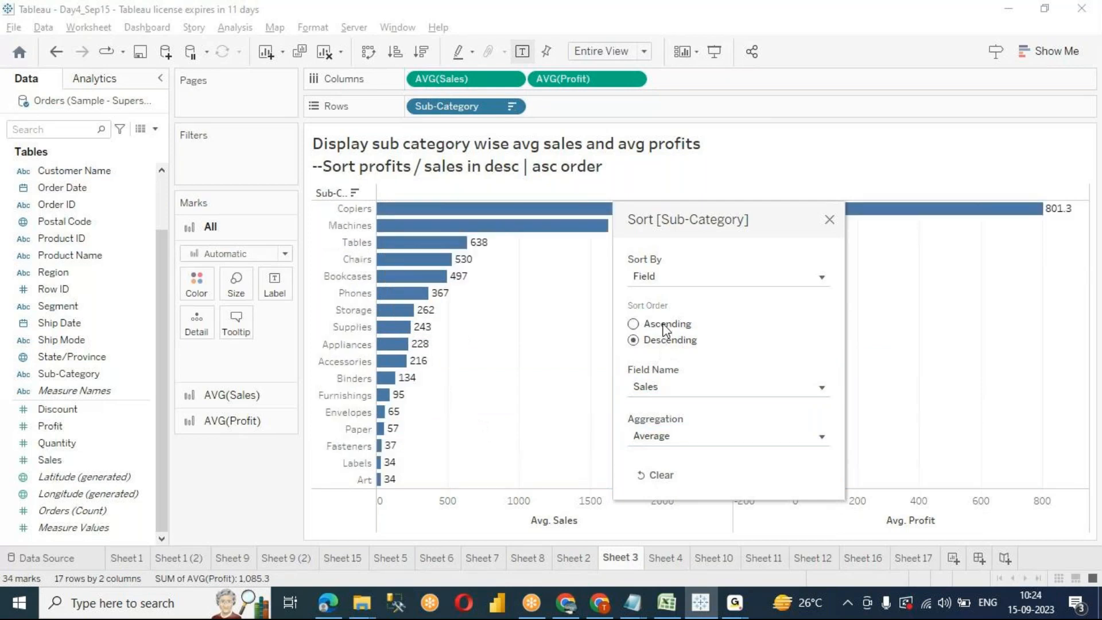
left_click(664, 325)
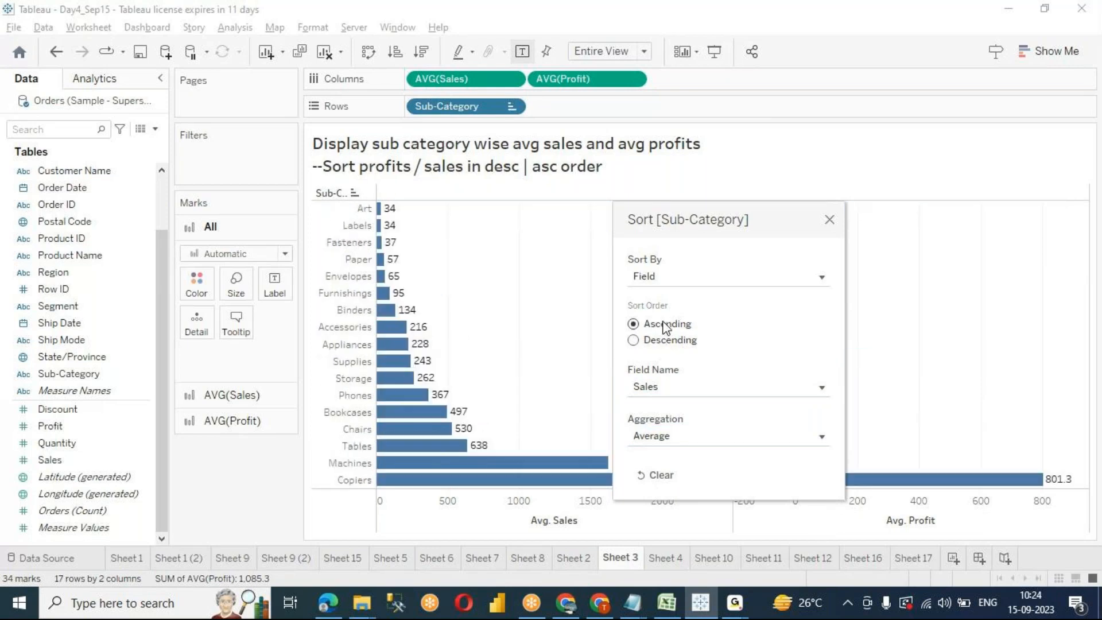
left_click(664, 341)
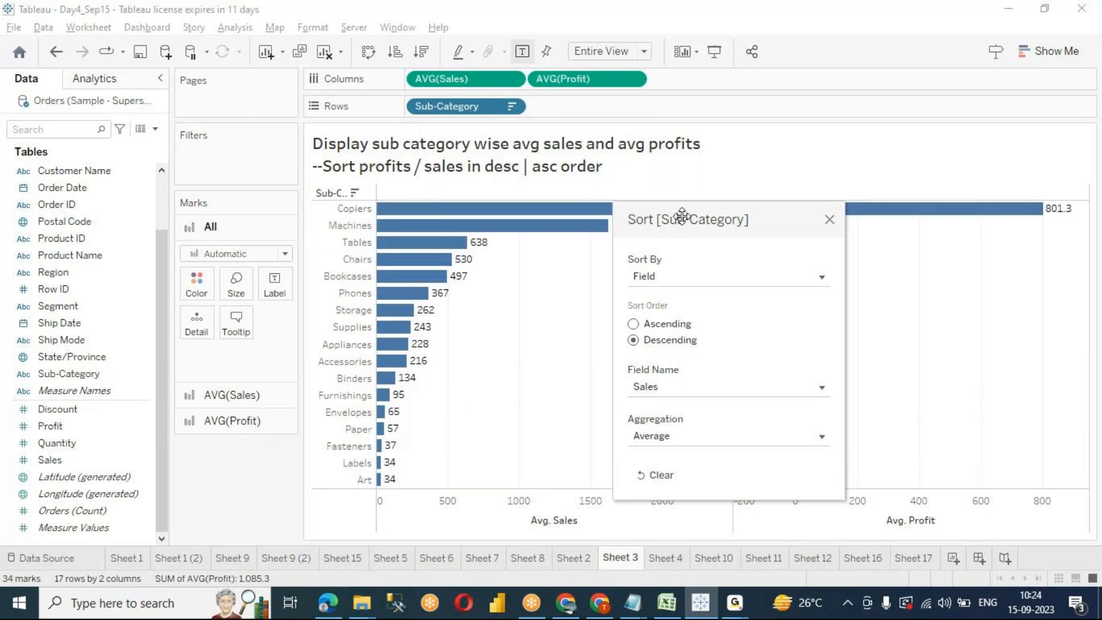
Step: Change the Sub-Category sort to the Profit field with Average aggregation in descending order, and close the sort settings
left_click_drag(682, 217, 525, 246)
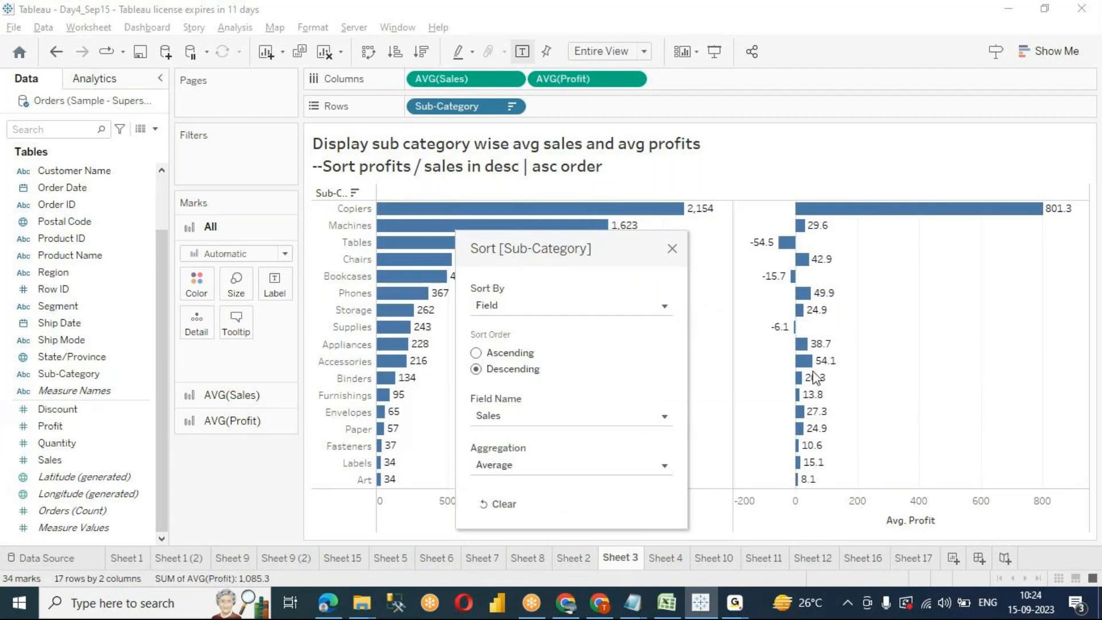
left_click(524, 310)
left_click(552, 323)
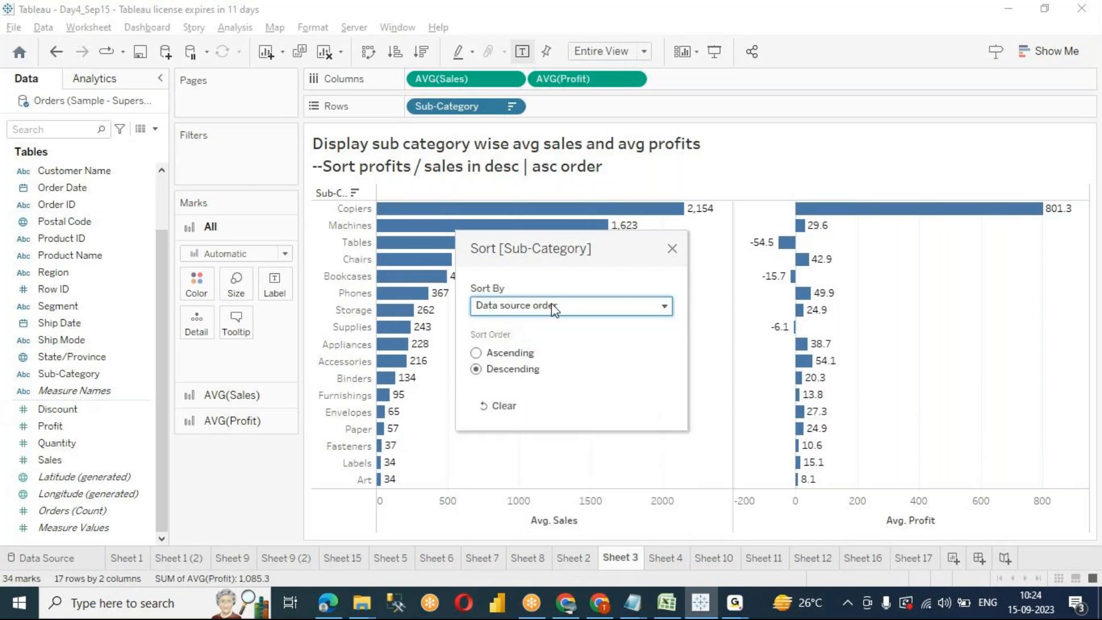
left_click(523, 307)
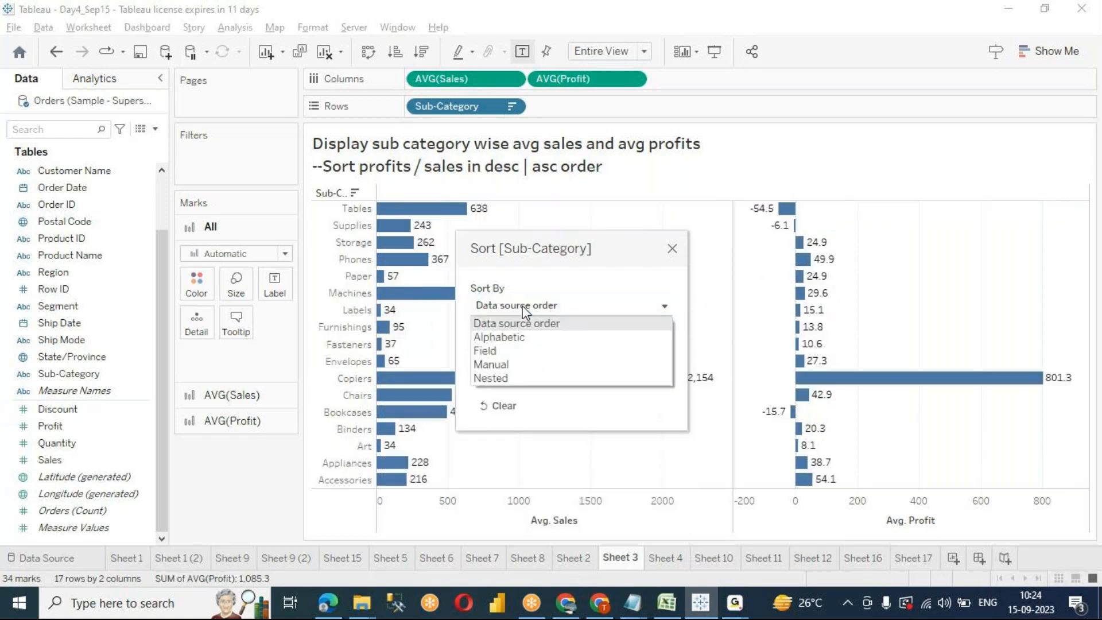
left_click(486, 352)
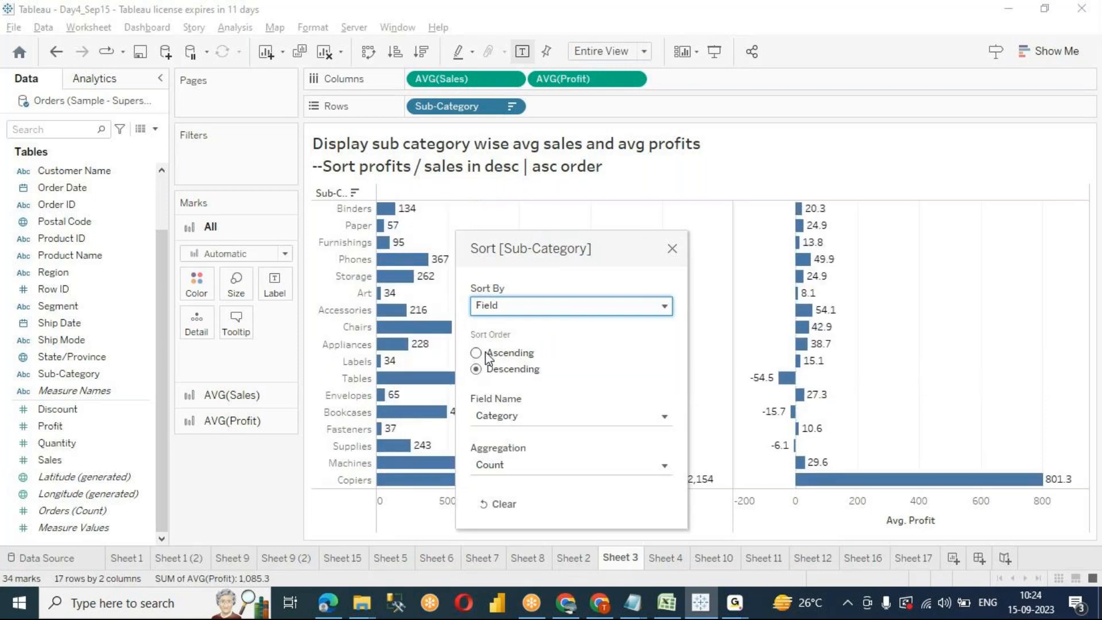
left_click(523, 417)
scroll(499, 324, "down", 4)
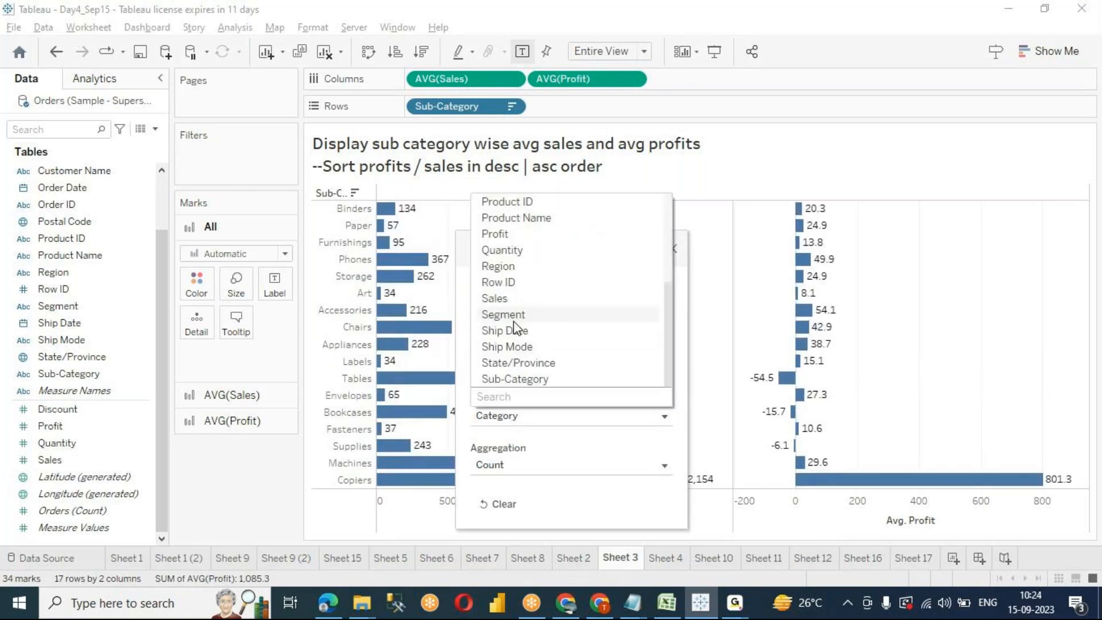
left_click(515, 234)
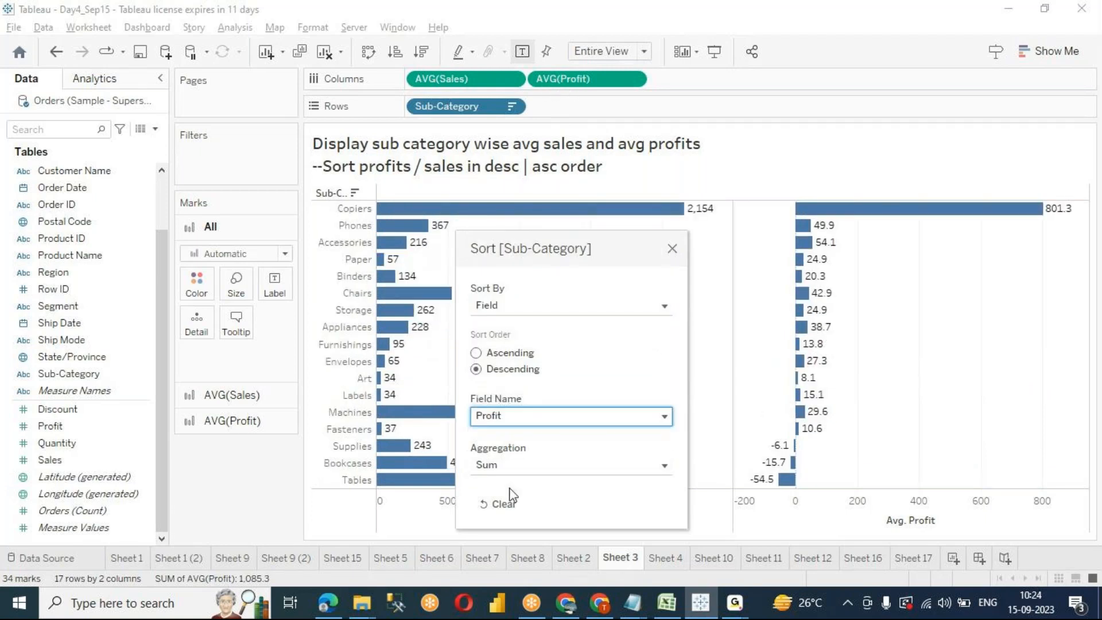
left_click(488, 464)
left_click(497, 311)
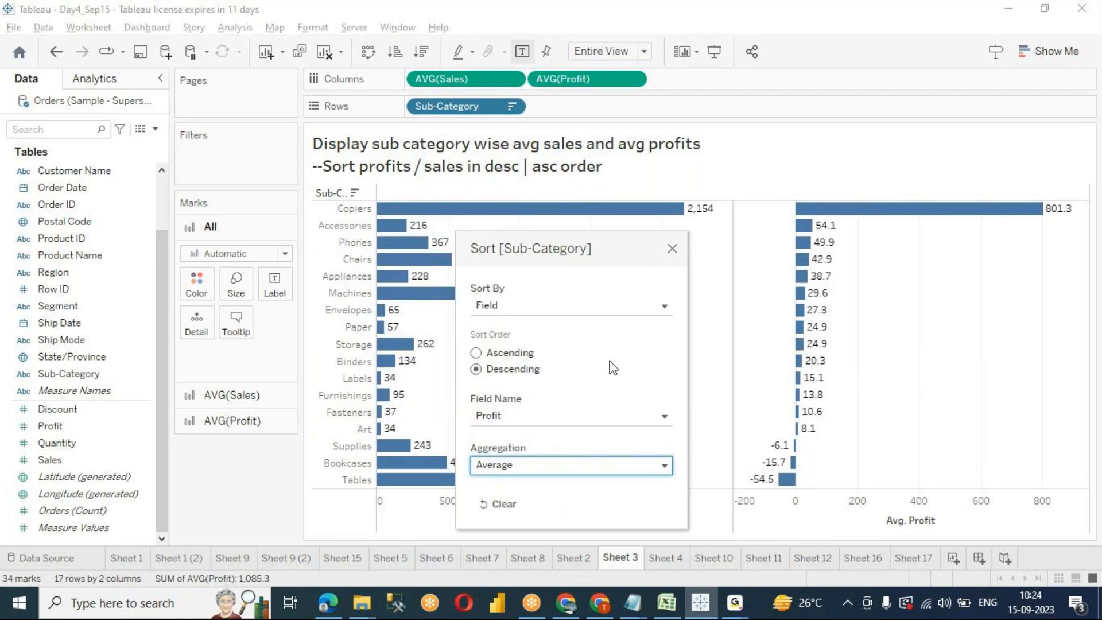
left_click(672, 249)
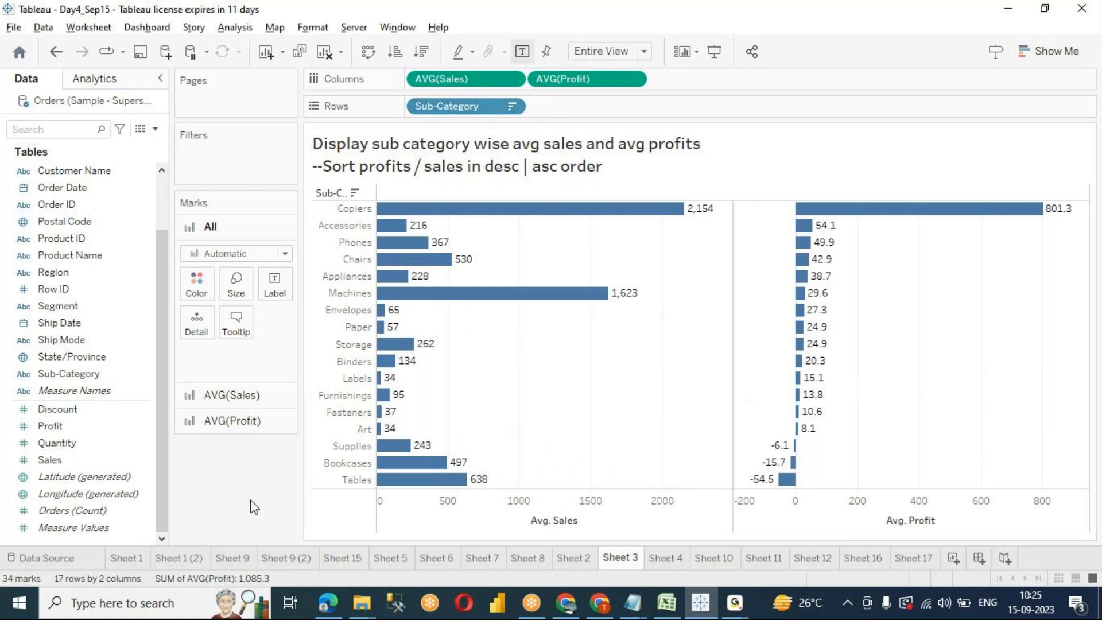
Step: View the exercise title on Sheet 4 and return to Sheet 3
left_click(664, 563)
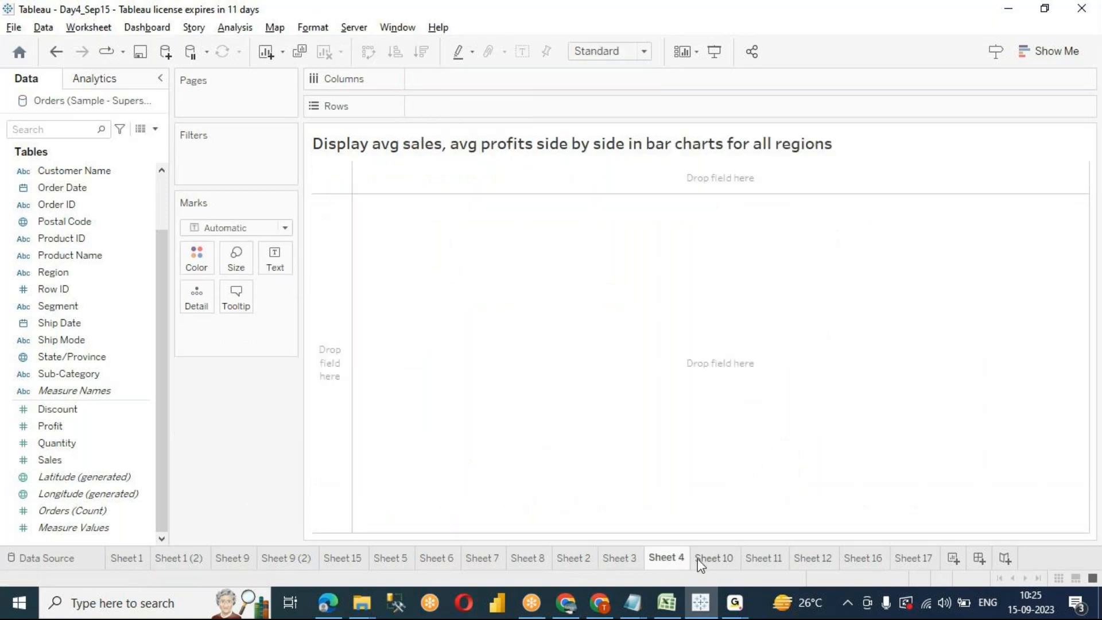
left_click(619, 564)
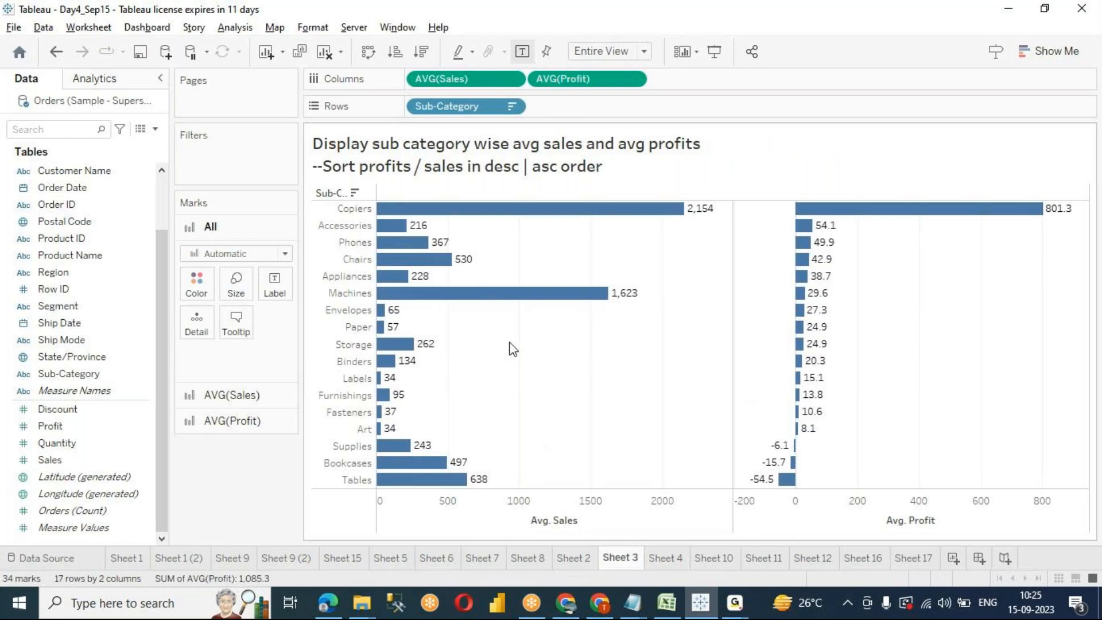
Step: Review the exercise titles on Sheet 4, Sheet 10, Sheet 11 and Sheet 12, and return to Sheet 3
left_click(673, 560)
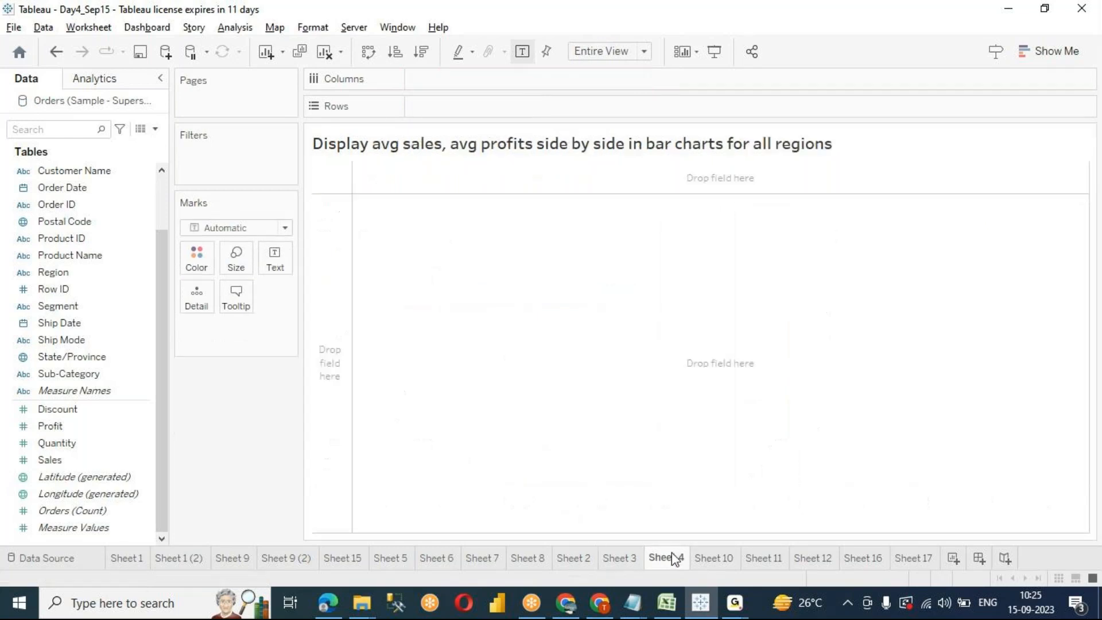
left_click(718, 560)
left_click(775, 561)
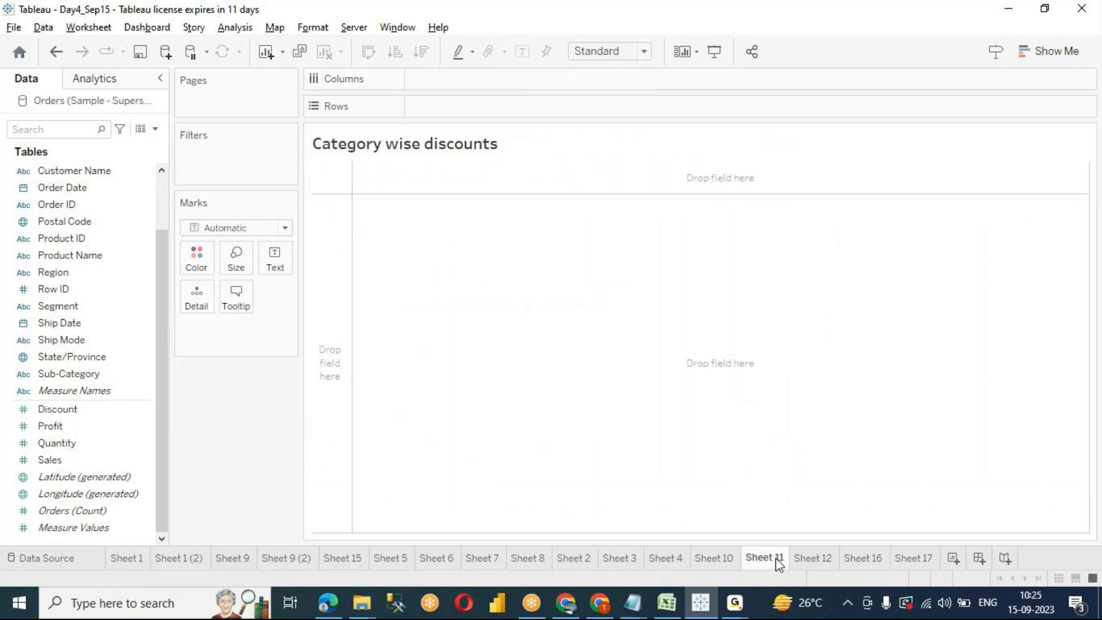
left_click(818, 559)
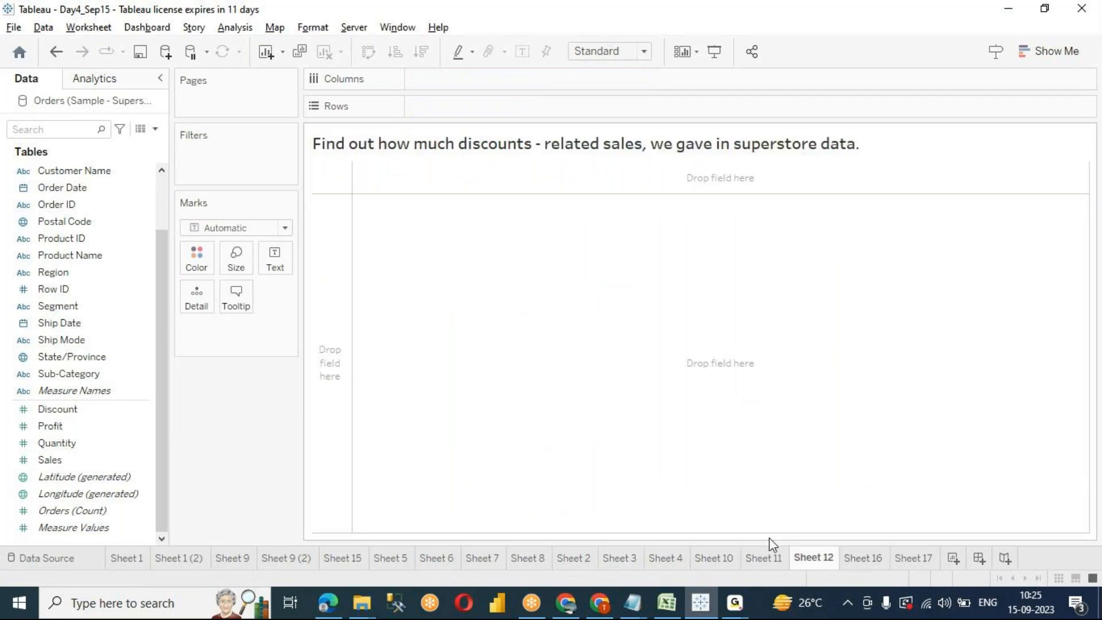
left_click(758, 560)
left_click(714, 560)
left_click(657, 560)
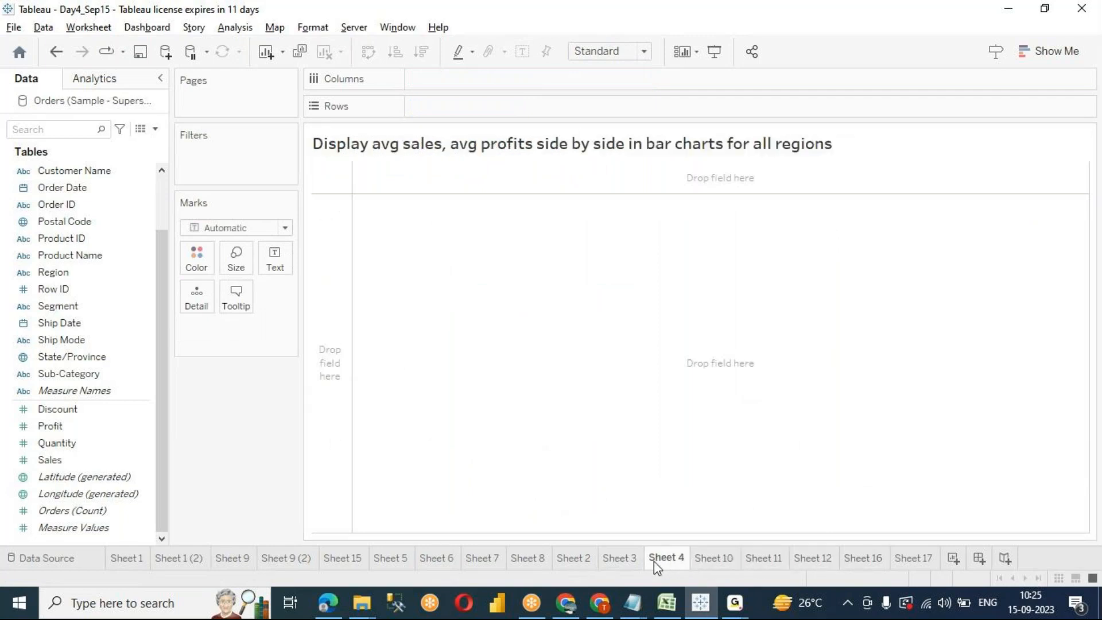
left_click(632, 559)
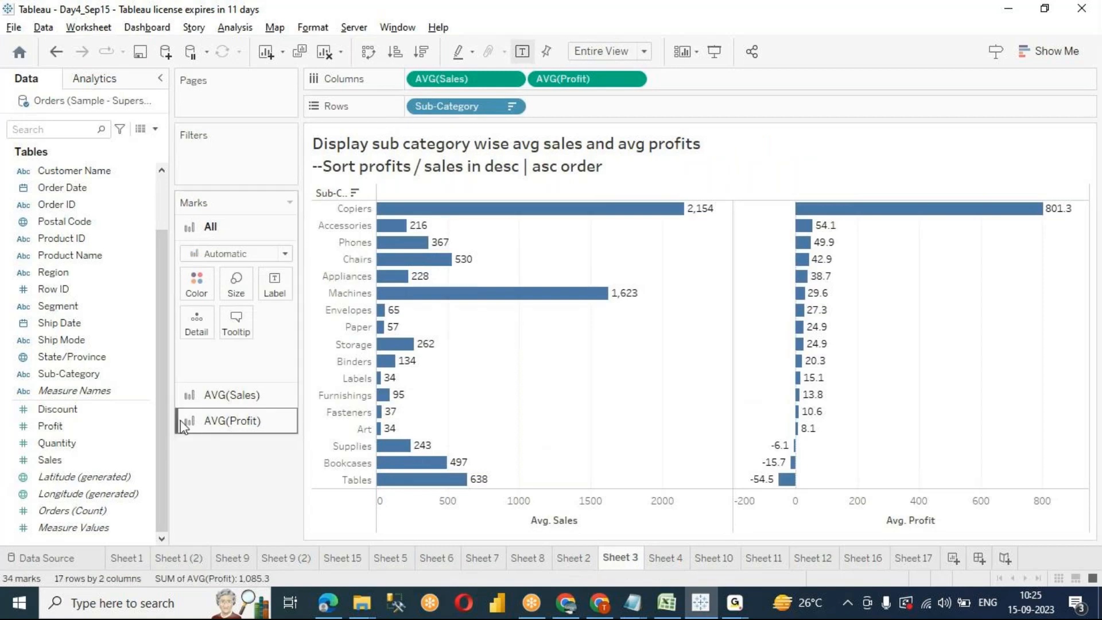
left_click_drag(159, 348, 166, 321)
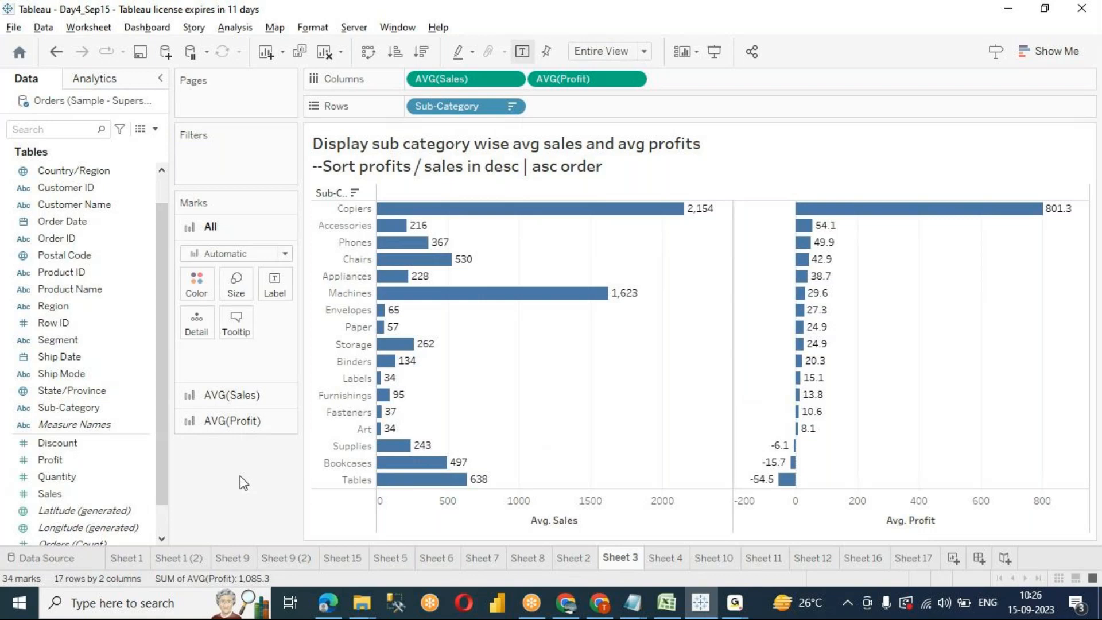
left_click(1040, 613)
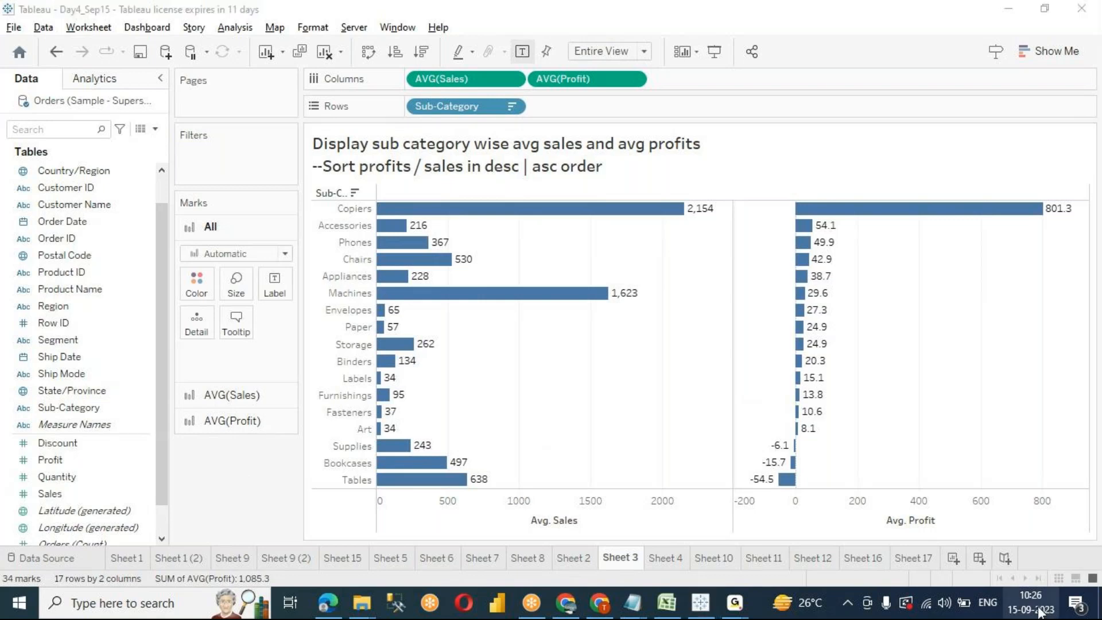